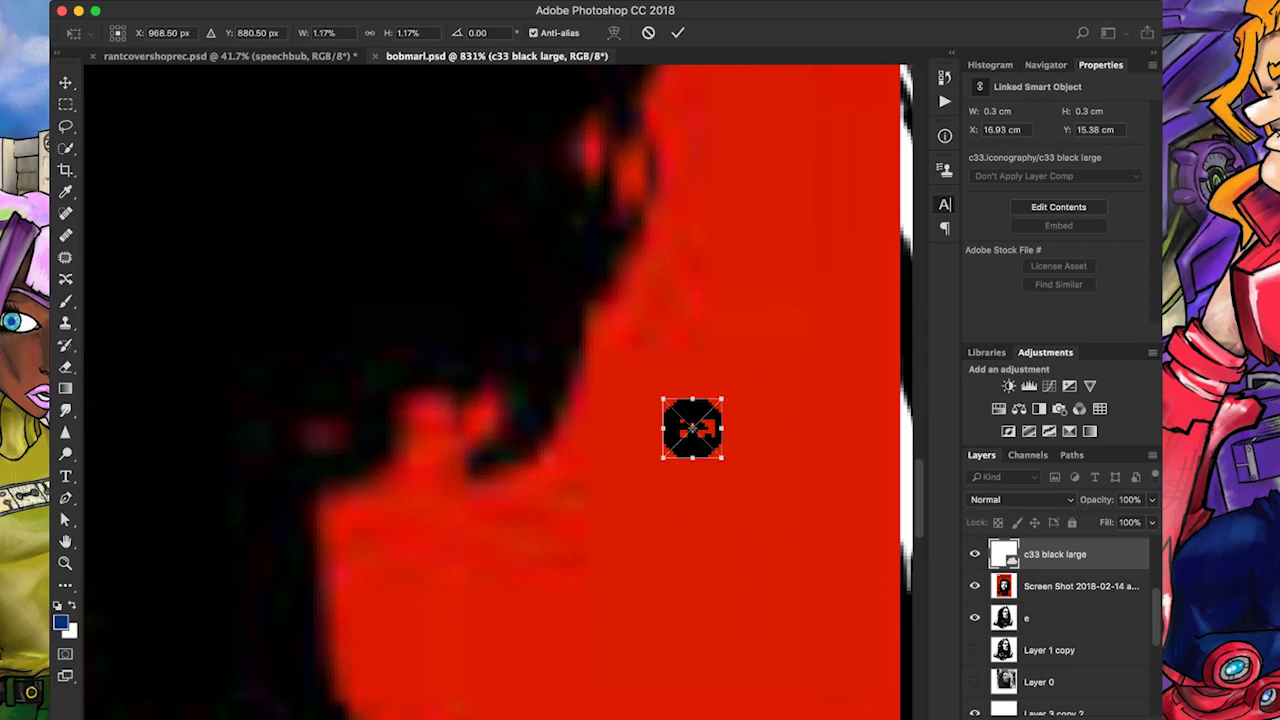
Commit the shrunken c33 black large logo and hide the red Che Guevara poster layer beneath it
key("Return")
key("e")
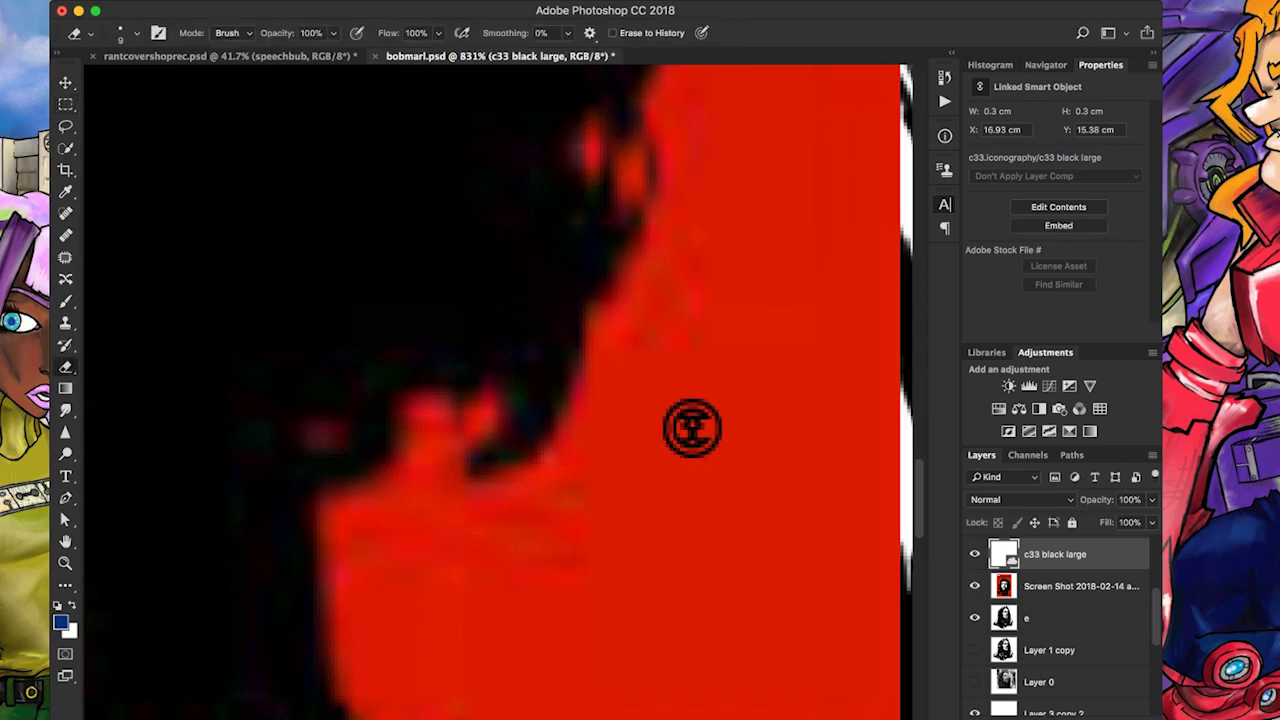
key("ctrl+0")
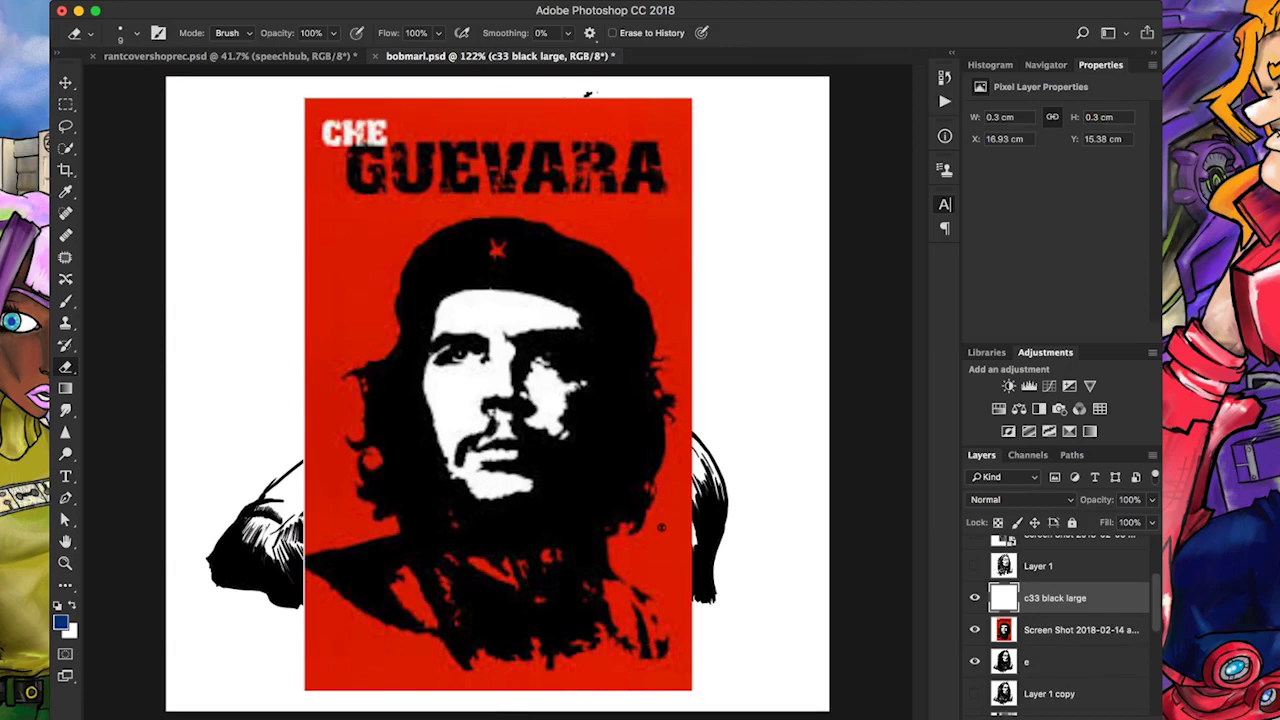
left_click(975, 629)
scroll(497, 393, "down", 1)
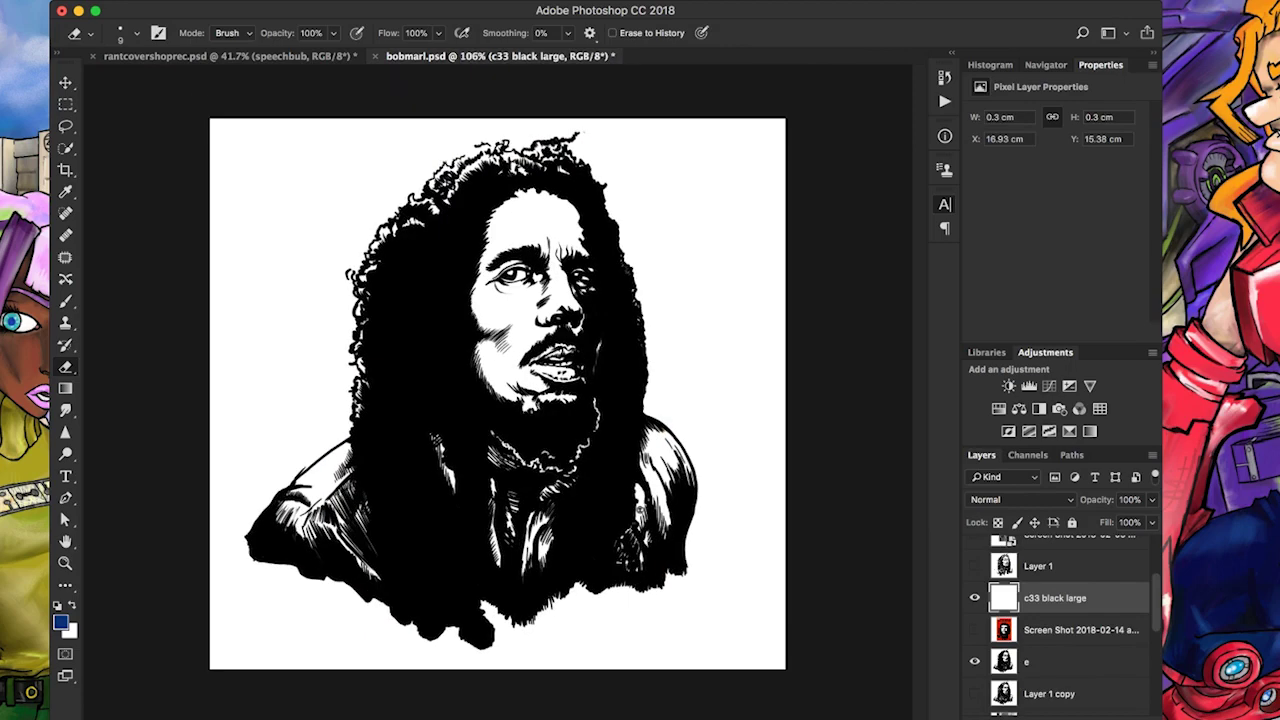
Rasterize the four Screen Shot 2018-02-05 reference layers at the top of the layer stack
scroll(1060, 620, "up", 3)
left_click(1078, 647)
left_click(1078, 551, "shift")
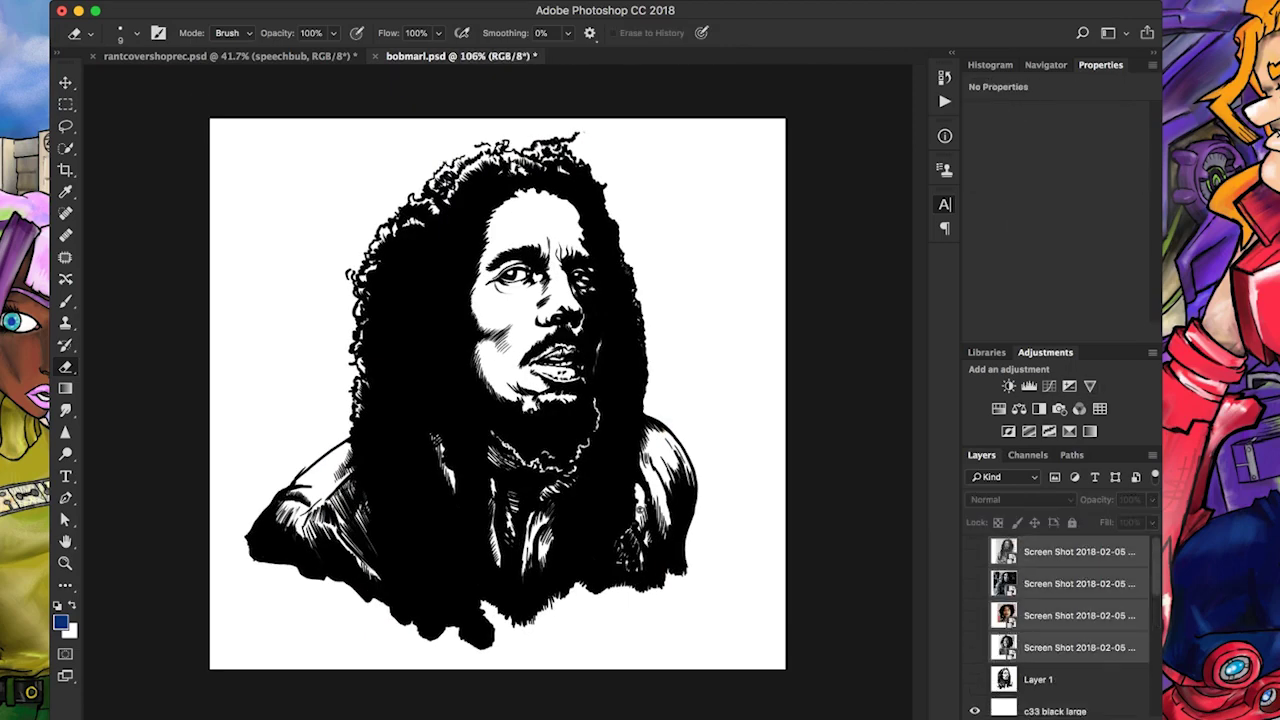
key("ctrl+e")
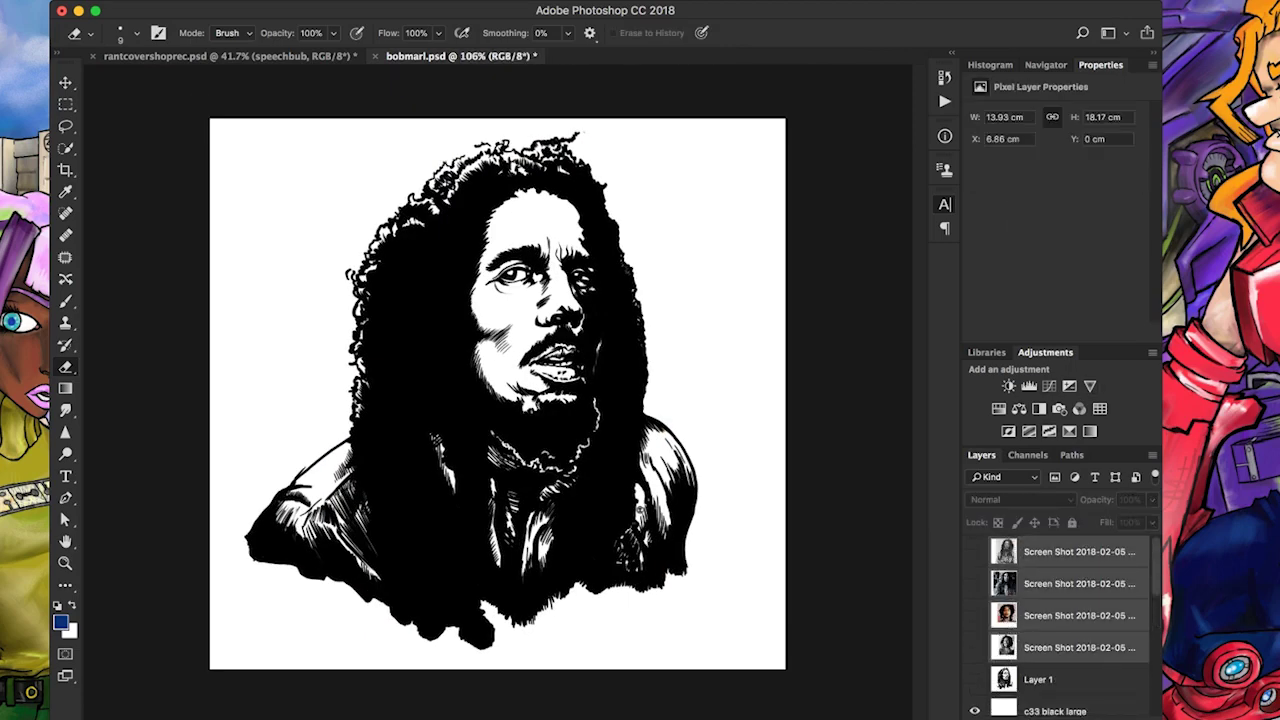
Group the existing portrait, reference and logo layers into one layer group
key("ctrl+alt+z")
key("ctrl+alt+z")
key("ctrl+alt+z")
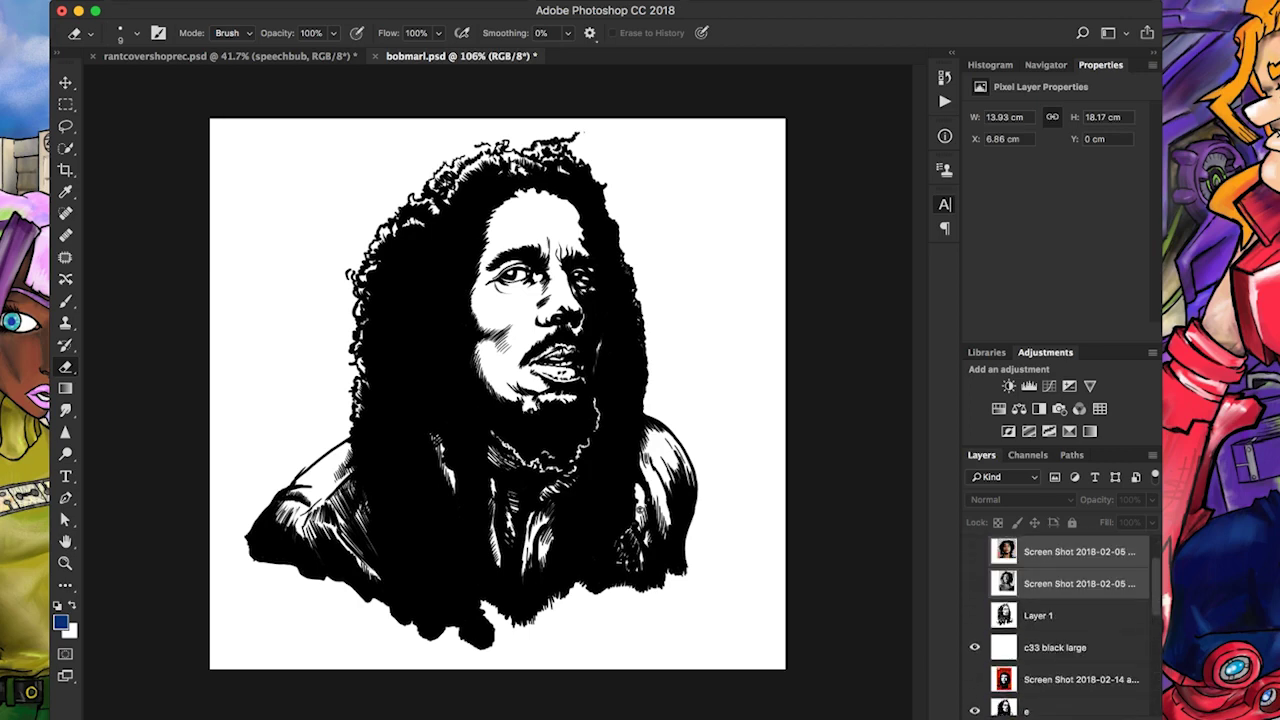
key("ctrl+alt+z")
key("ctrl+alt+z")
key("ctrl+alt+z")
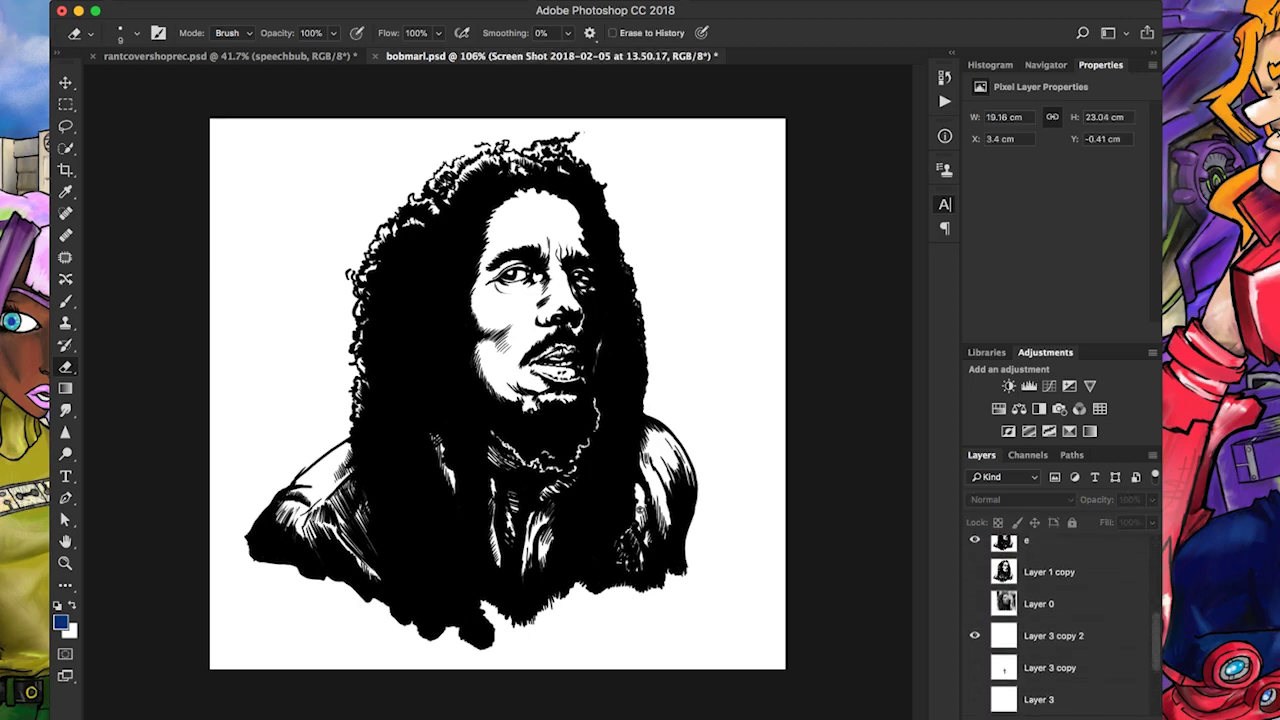
scroll(1060, 620, "up", 3)
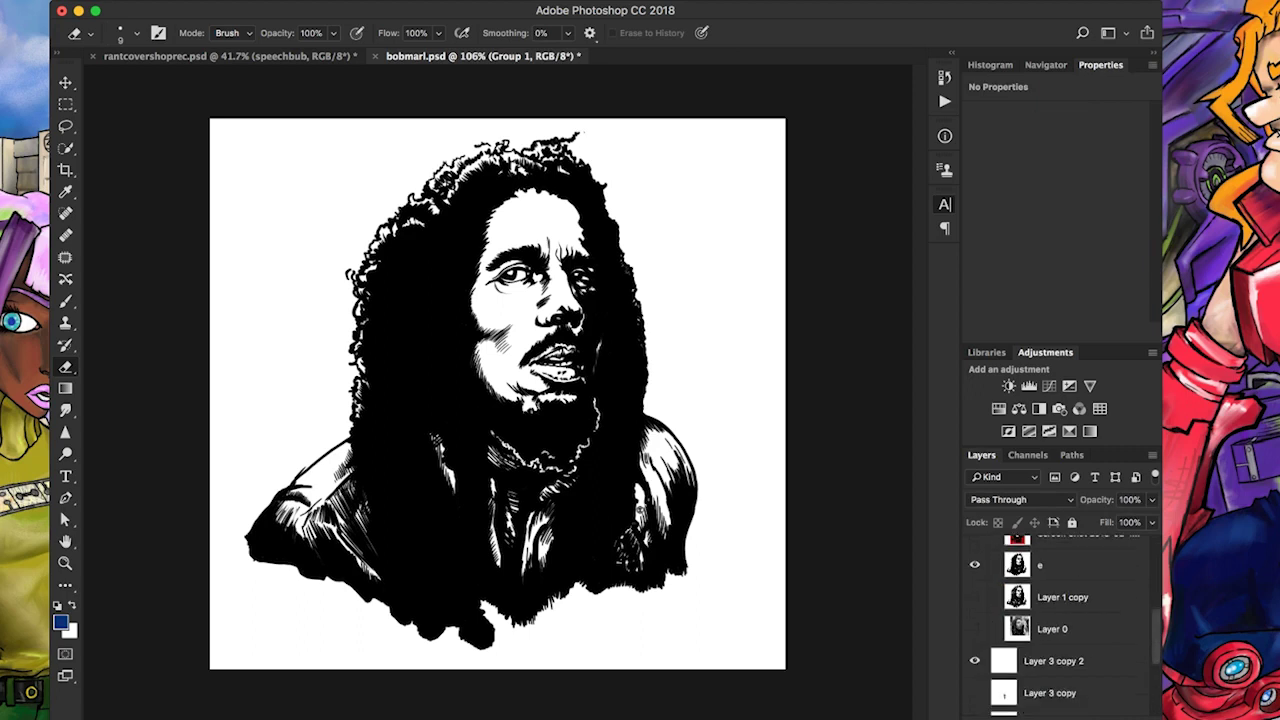
Move the c33 black large layer out above the group and hide the group
key("ctrl+alt+z")
key("ctrl+alt+z")
key("ctrl+alt+z")
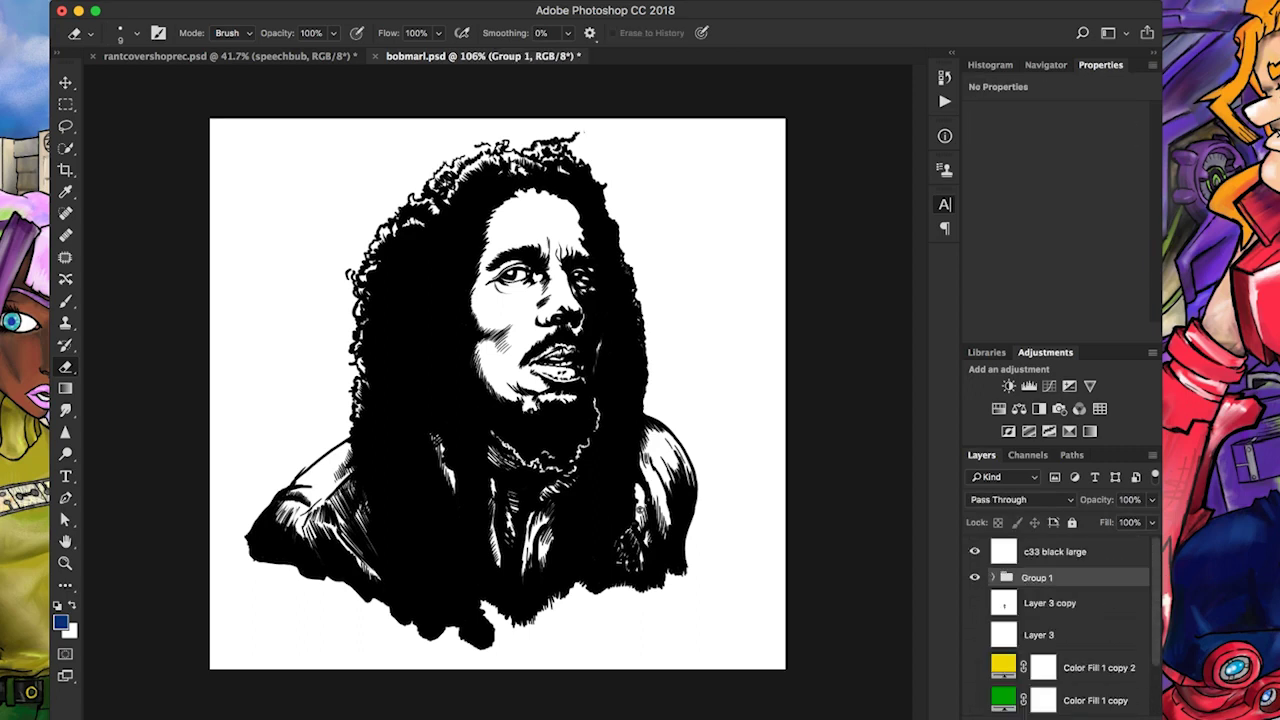
key("ctrl+alt+z")
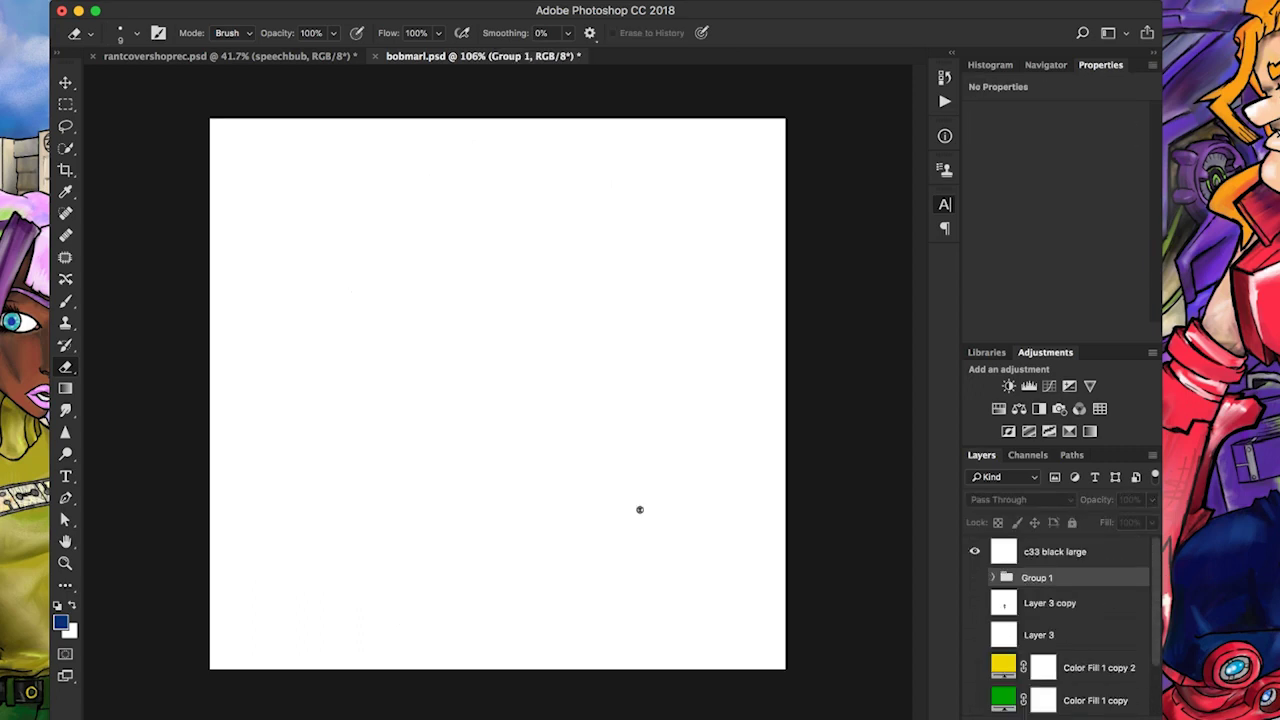
Place the three Screen Shot 2018-03-22 photos below the c33 black large layer, scaling the pug photo to about 129%
key("ctrl+shift+z")
key("ctrl+shift+z")
key("ctrl+shift+z")
key("ctrl+shift+z")
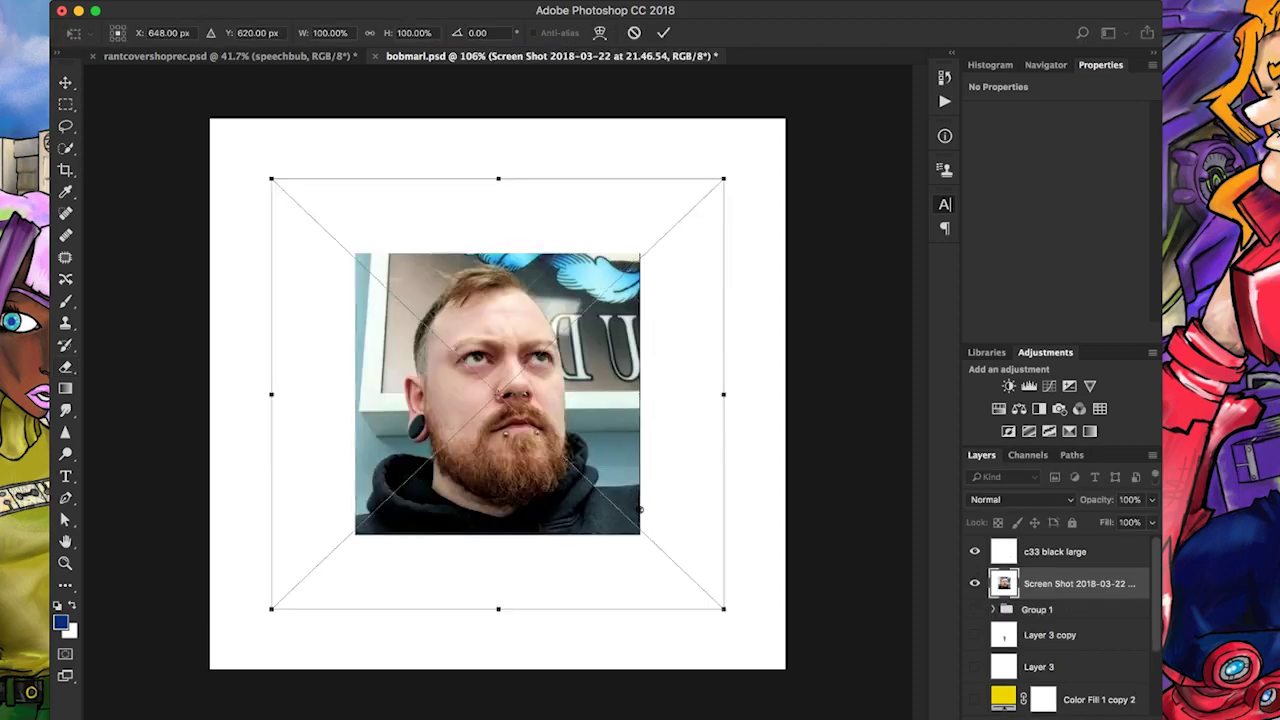
key("ctrl+shift+z")
key("ctrl+shift+z")
key("ctrl+shift+z")
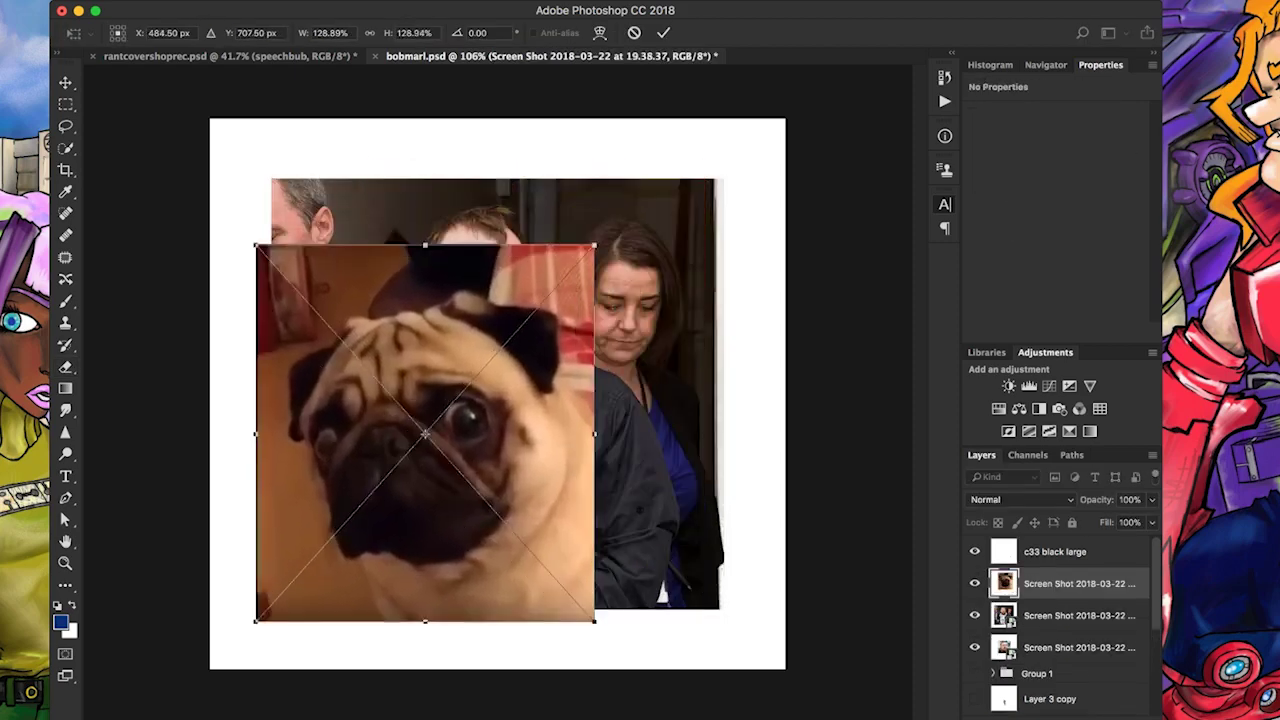
Rasterize the three placed Screen Shot 2018-03-22 photo layers together
key("ctrl+shift+z")
key("ctrl+shift+z")
key("ctrl+shift+z")
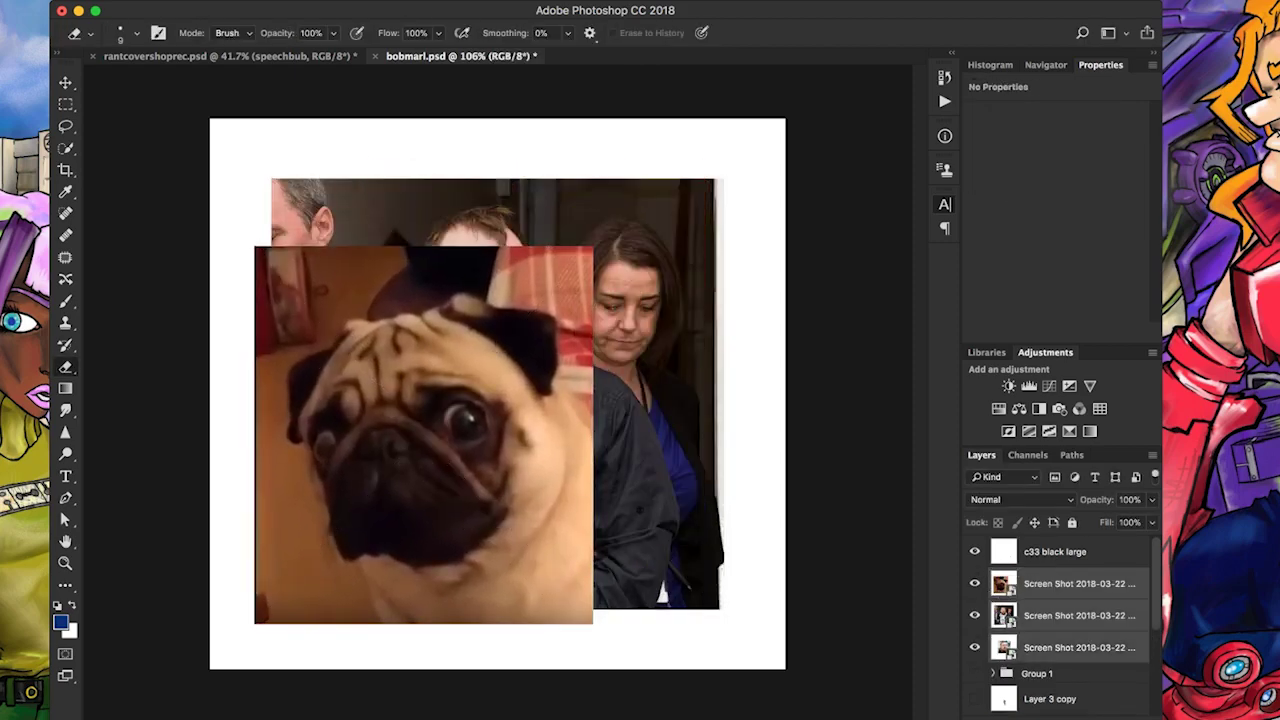
key("ctrl+plus")
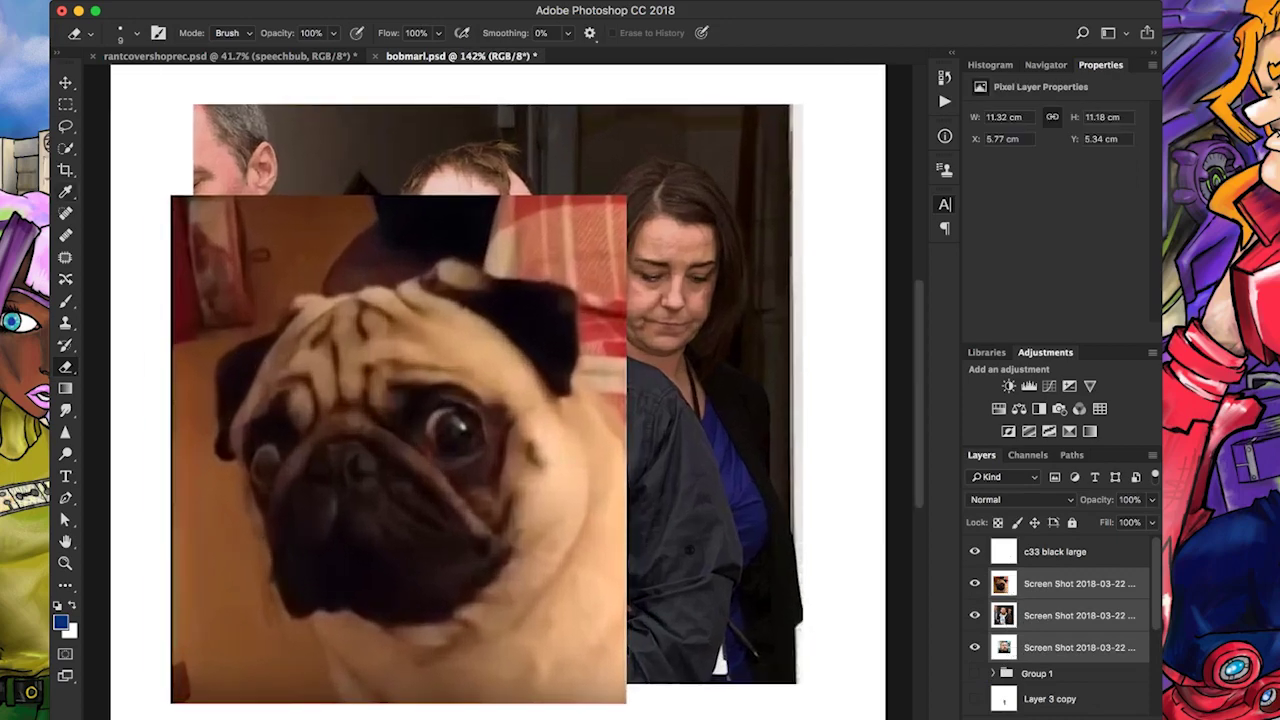
Try to select the background around the dog on the pug layer with the Quick Selection tool
key("w")
left_click(1075, 583)
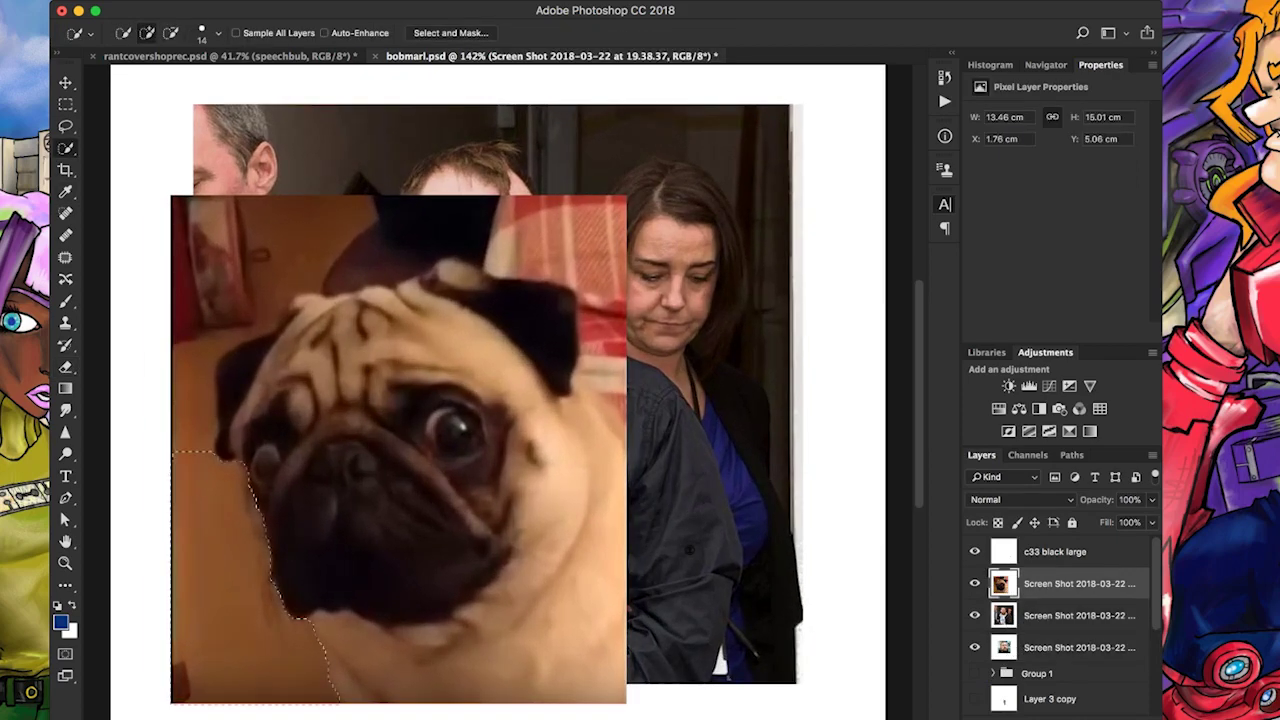
key("ctrl+d")
key("e")
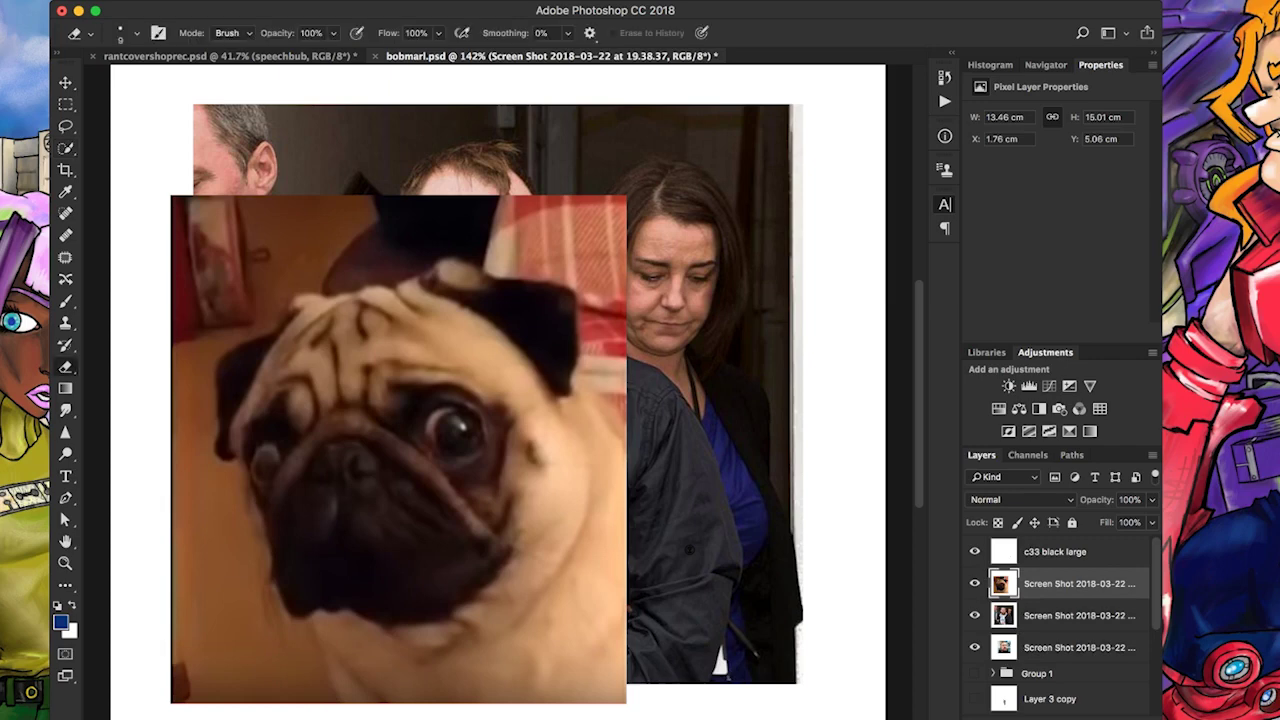
Lasso the background around the pug's head and body, delete it and deselect
key("l")
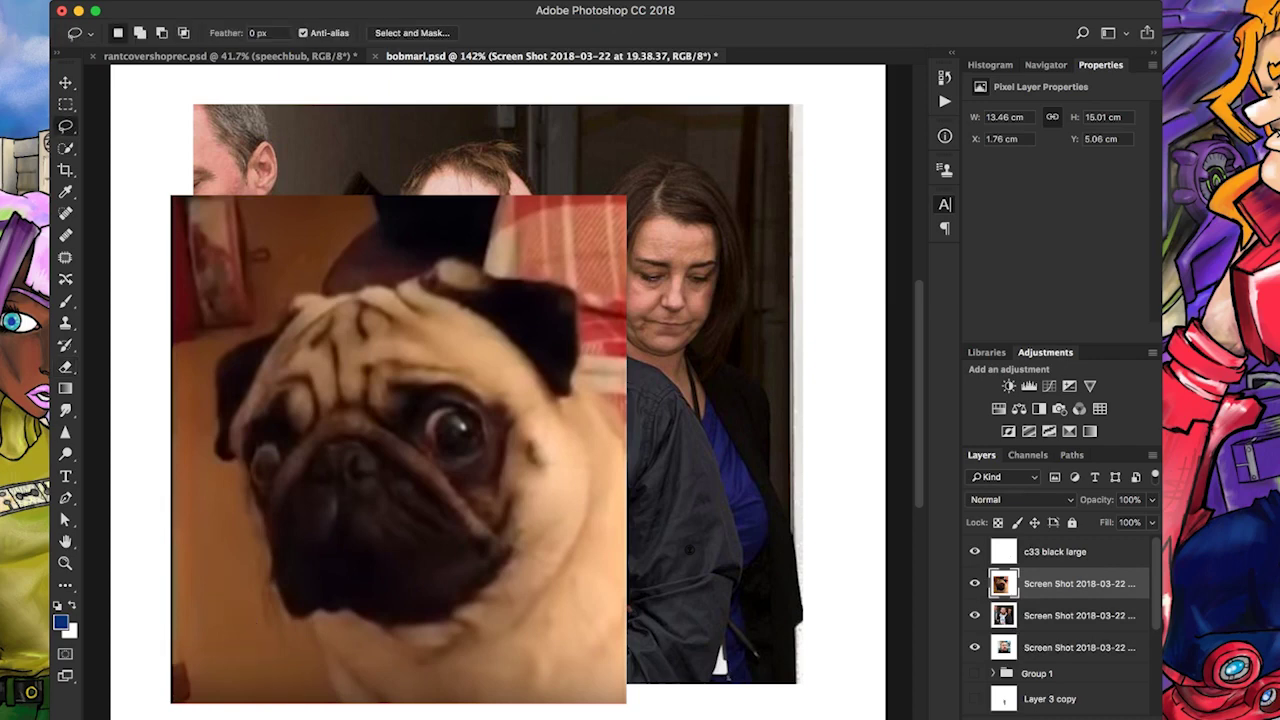
key("Escape")
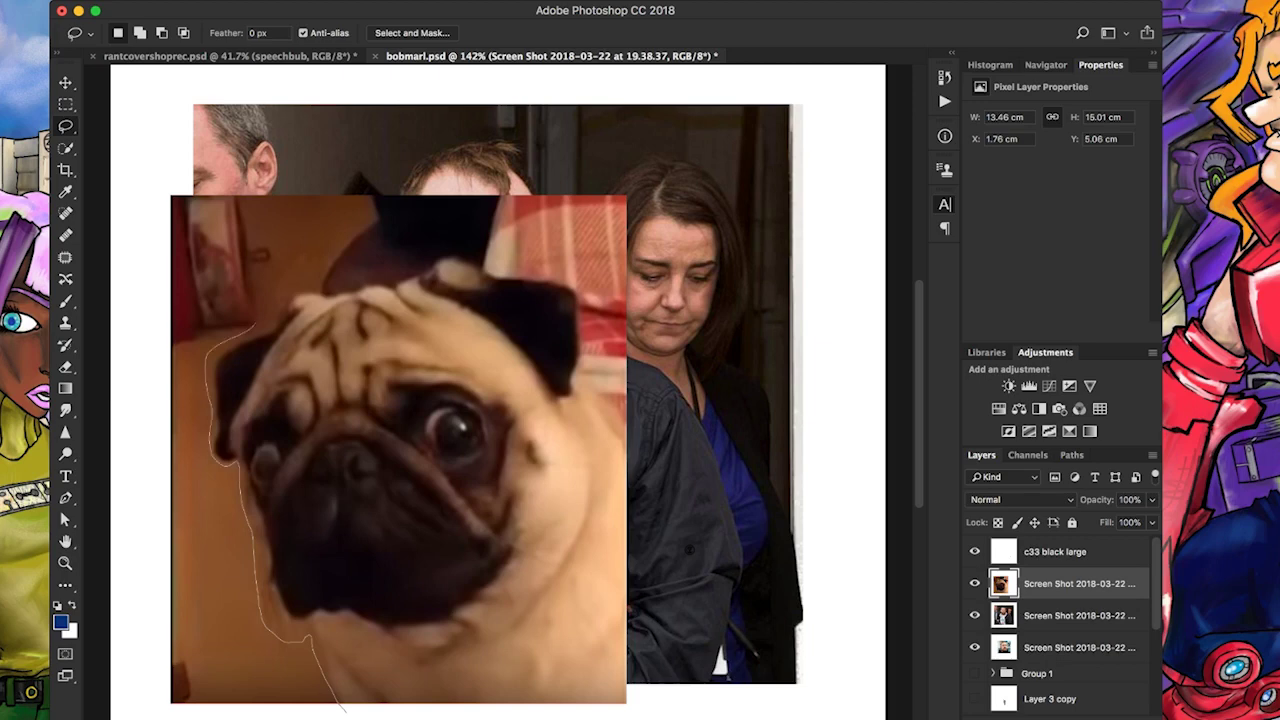
mouse_move(254, 326)
left_mouse_down()
mouse_move(430, 246)
mouse_move(588, 286)
mouse_move(692, 162)
mouse_move(165, 714)
left_mouse_up()
key("Delete")
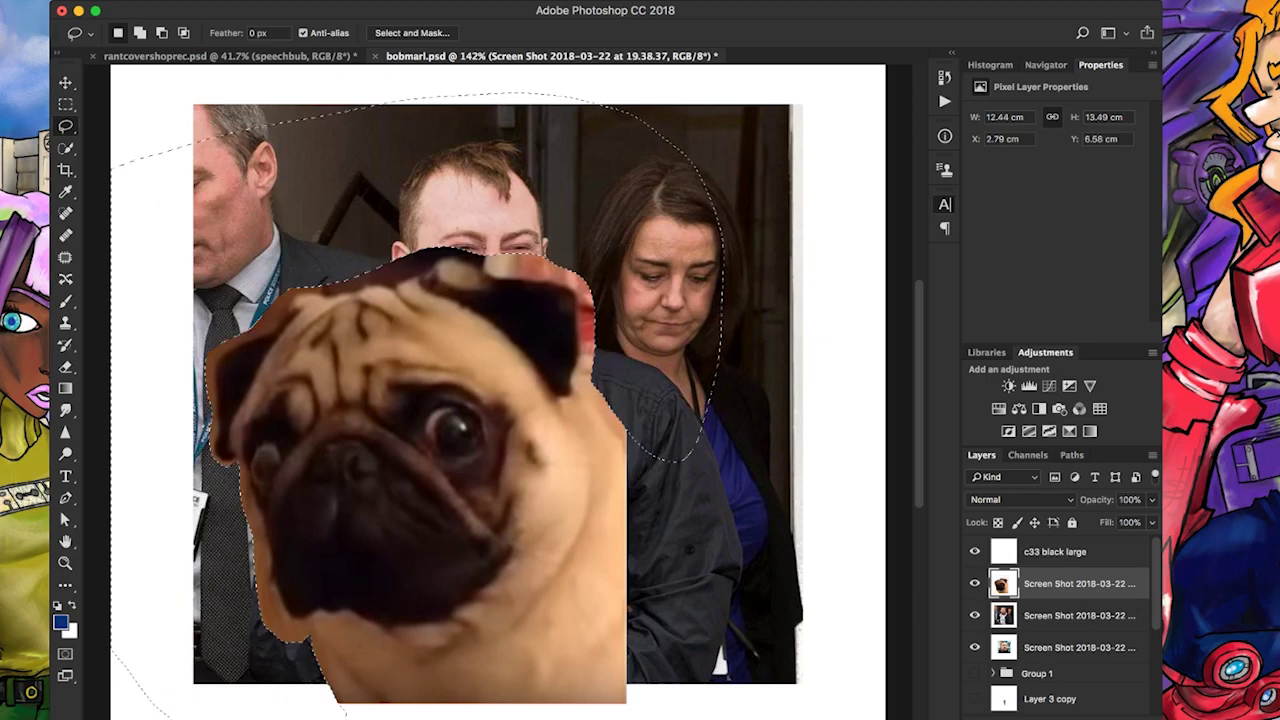
key("ctrl+d")
Erase the leftover background around the pug's ears and the top of its head
key("e")
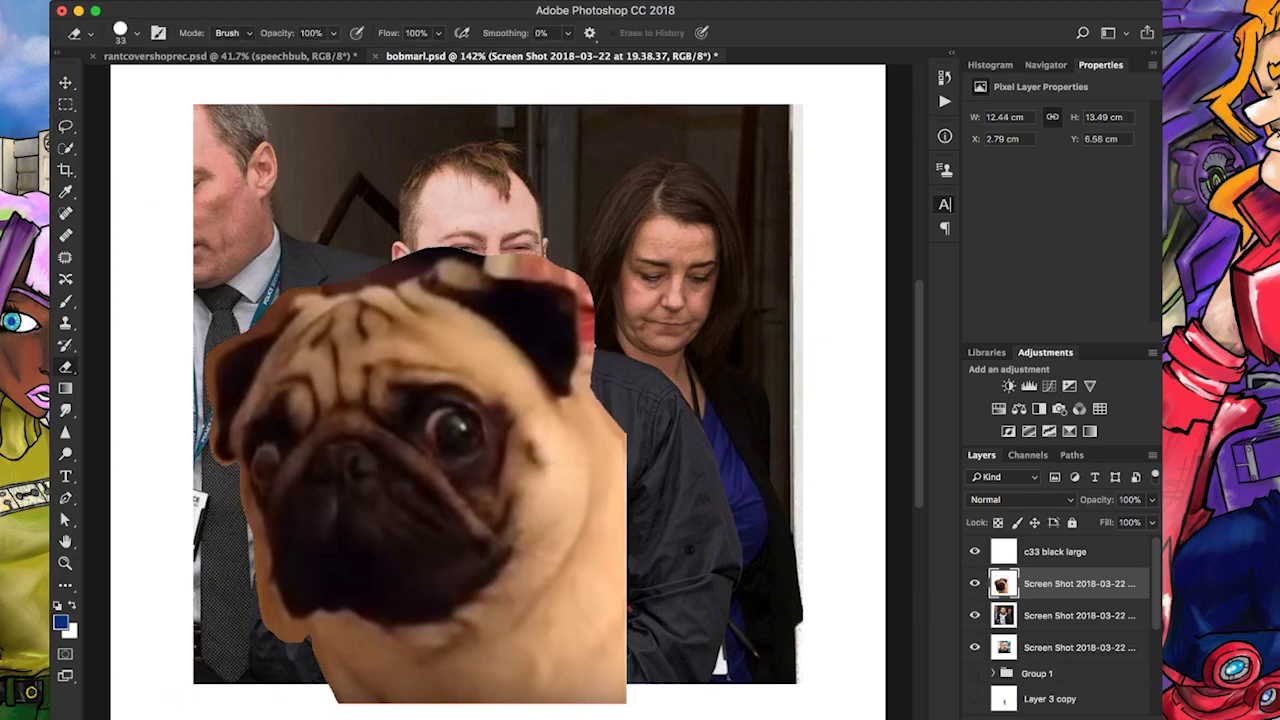
mouse_move(610, 416)
left_mouse_down()
mouse_move(585, 370)
mouse_move(588, 300)
mouse_move(565, 270)
left_mouse_up()
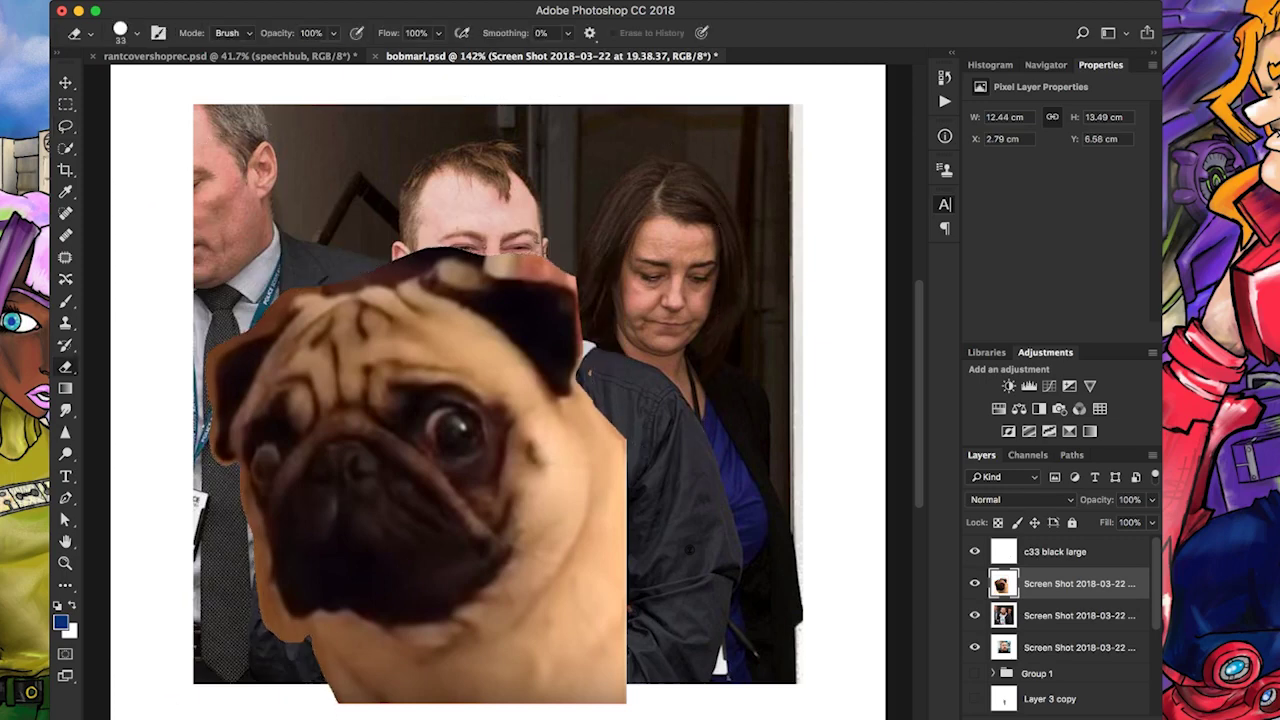
left_click_drag(470, 260, 575, 285)
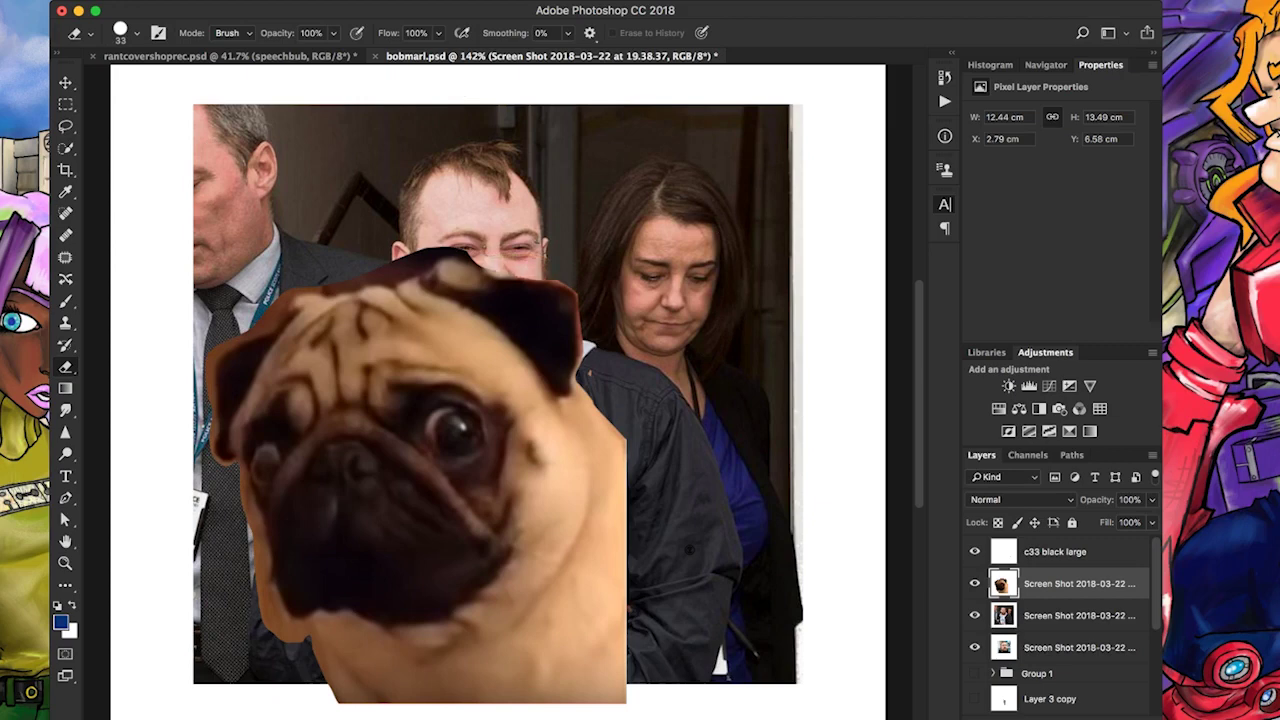
left_click_drag(467, 255, 420, 250)
left_click_drag(274, 326, 270, 300)
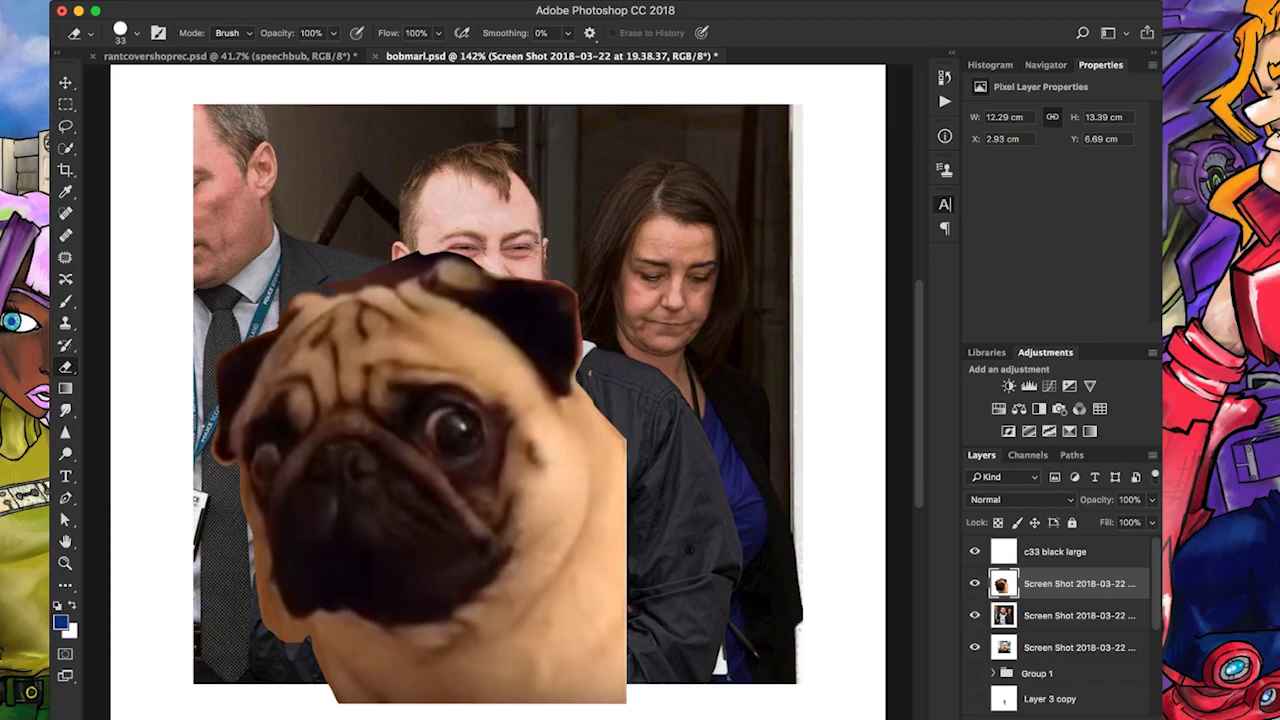
Erase the remaining dark scraps above the pug's head and the fringe along its cheek and jaw
scroll(325, 310, "up", 5)
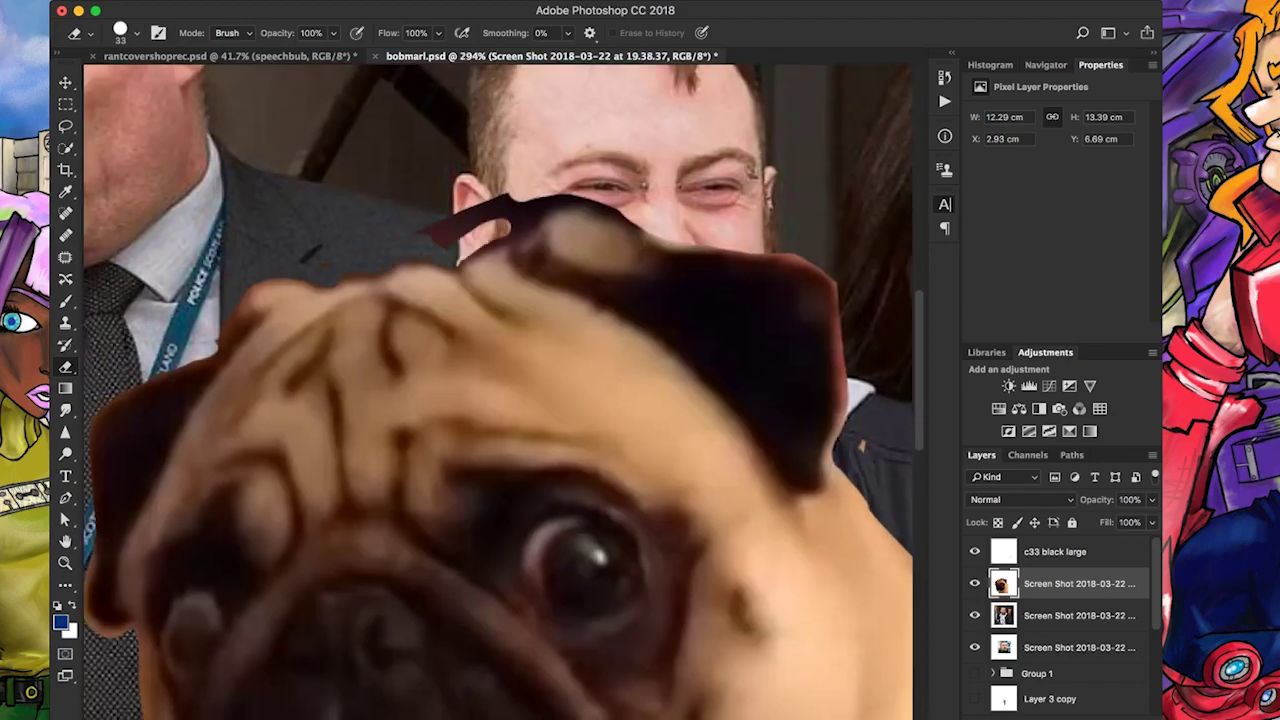
left_click_drag(525, 205, 430, 235)
left_click_drag(550, 198, 606, 202)
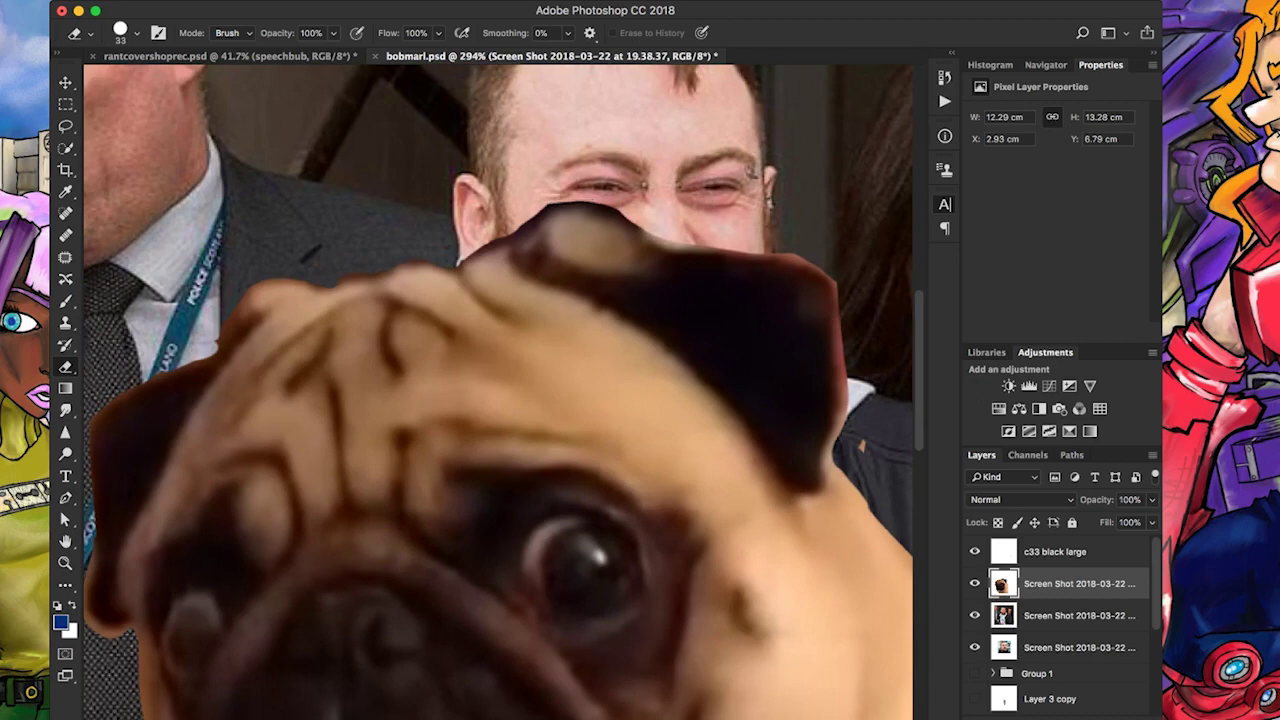
scroll(500, 390, "down", 5)
mouse_move(198, 222)
left_mouse_down()
mouse_move(240, 265)
mouse_move(276, 485)
mouse_move(330, 595)
mouse_move(280, 515)
mouse_move(285, 400)
left_mouse_up()
scroll(285, 400, "down", 3)
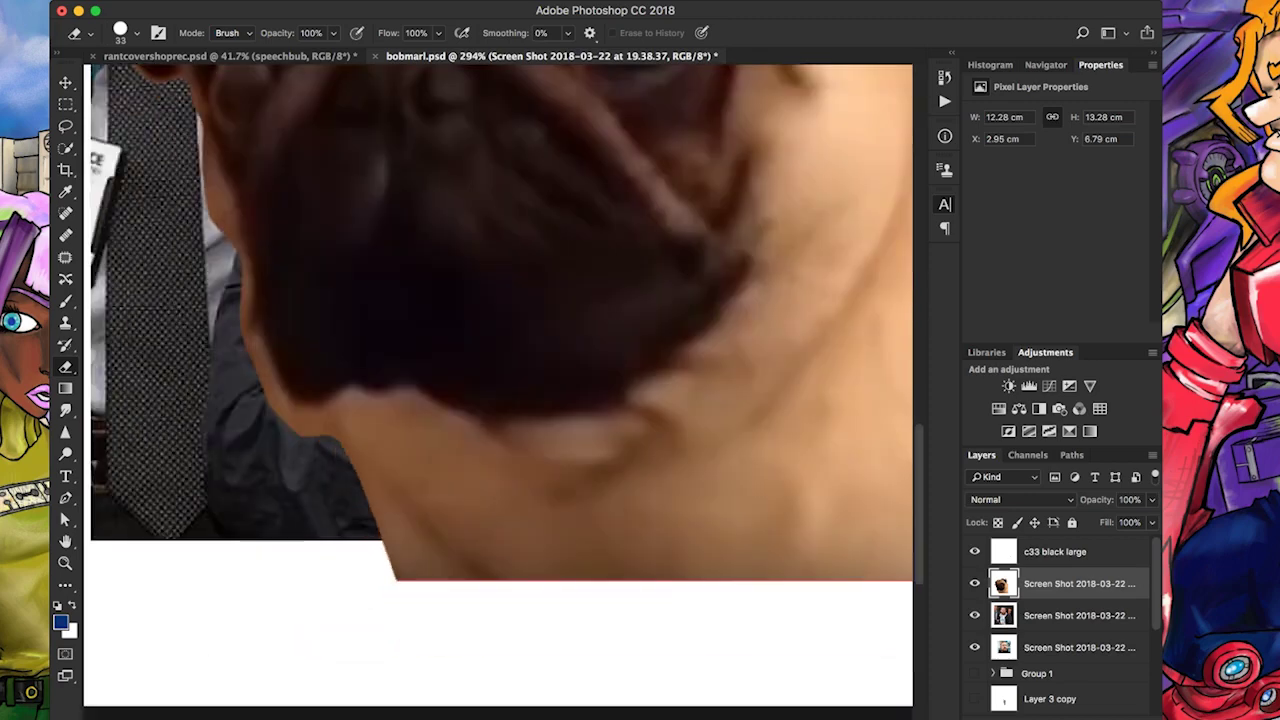
scroll(712, 653, "up", 8)
scroll(712, 653, "down", 5)
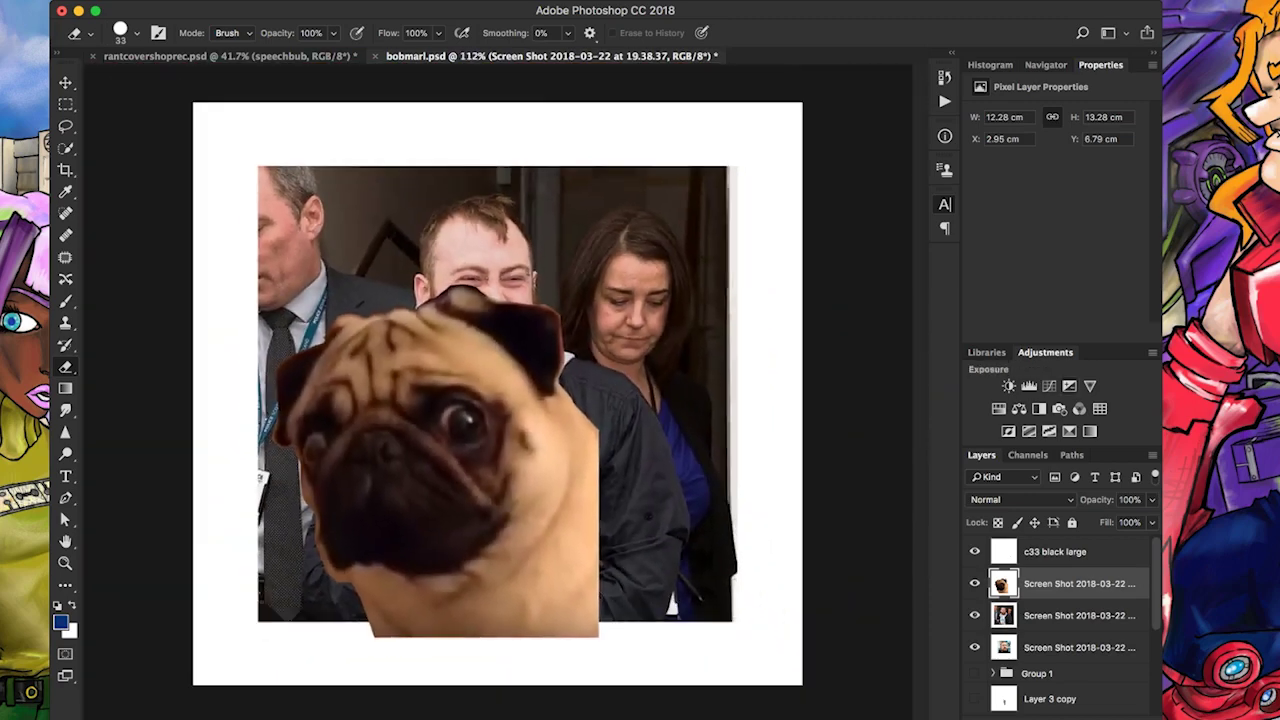
Add a Brightness/Contrast adjustment layer above the pug layer and brighten the image
left_click(1069, 386)
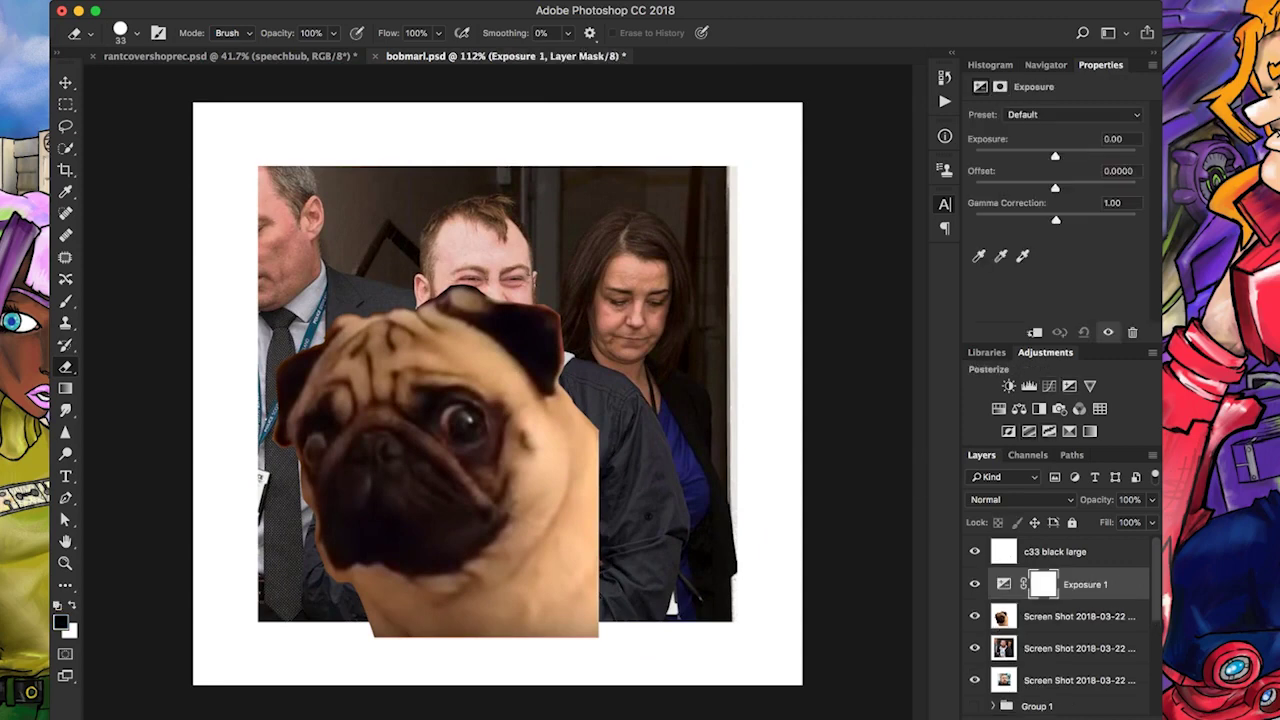
key("ctrl+z")
left_click(1009, 386)
left_click_drag(1058, 157, 1025, 188)
Merge the Brightness/Contrast adjustment with the pug layer only
left_click(1100, 584, "super")
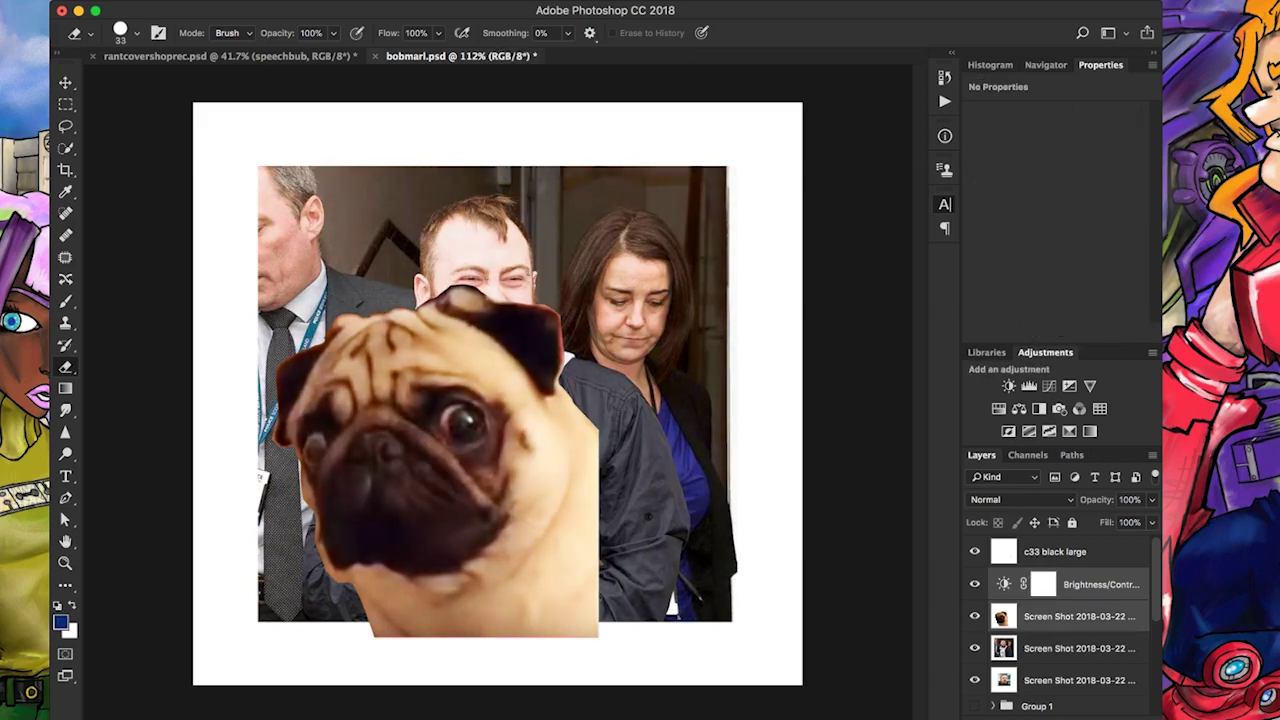
left_click(1080, 616)
left_click(1080, 616, "super")
key("super+e")
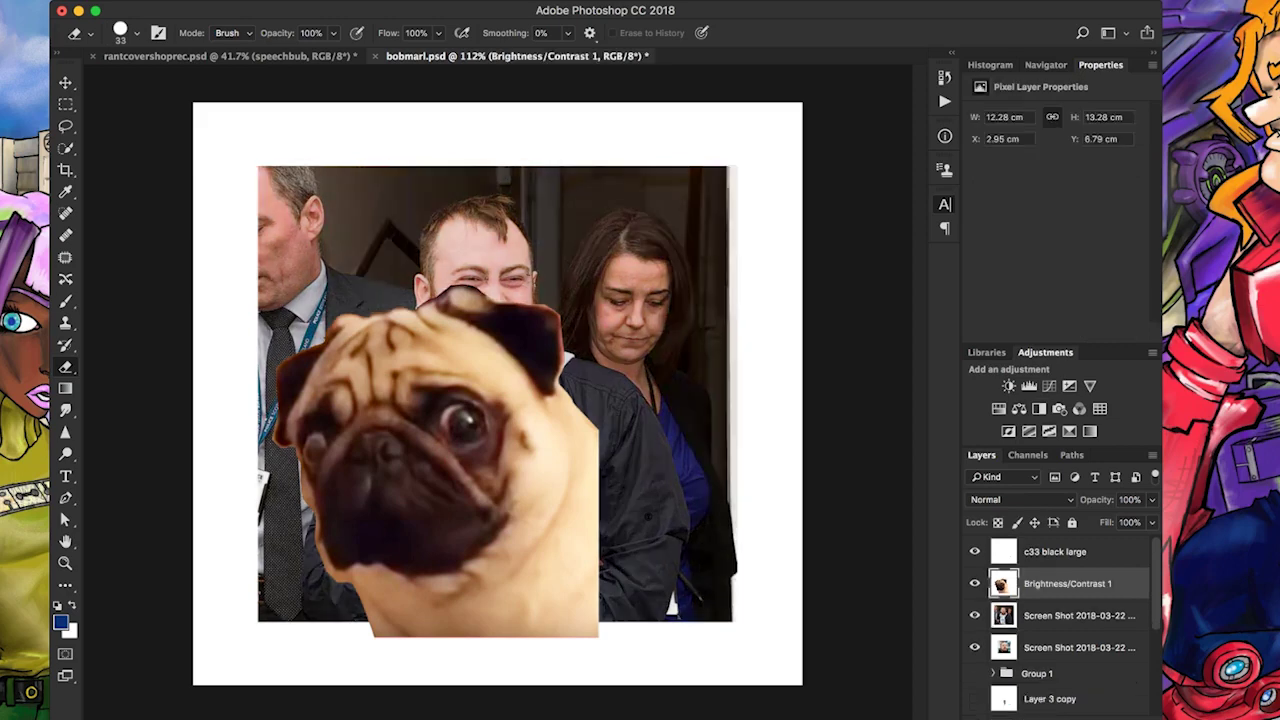
Move the pug cutout to X 1.41 cm, Y 7.58 cm and hide its layer
key("super+shift+Left")
key("super+shift+Left")
key("super+shift+Left")
key("super+shift+Left")
key("super+shift+Down")
key("super+shift+Down")
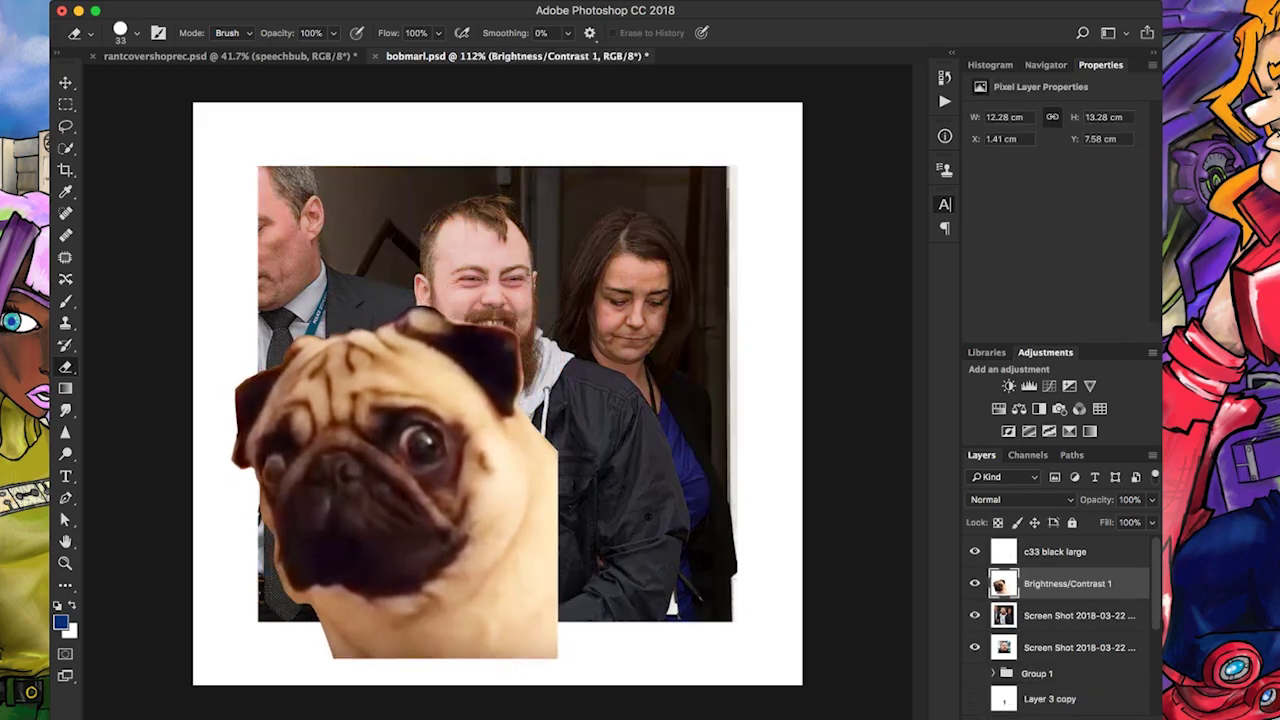
key("super+comma")
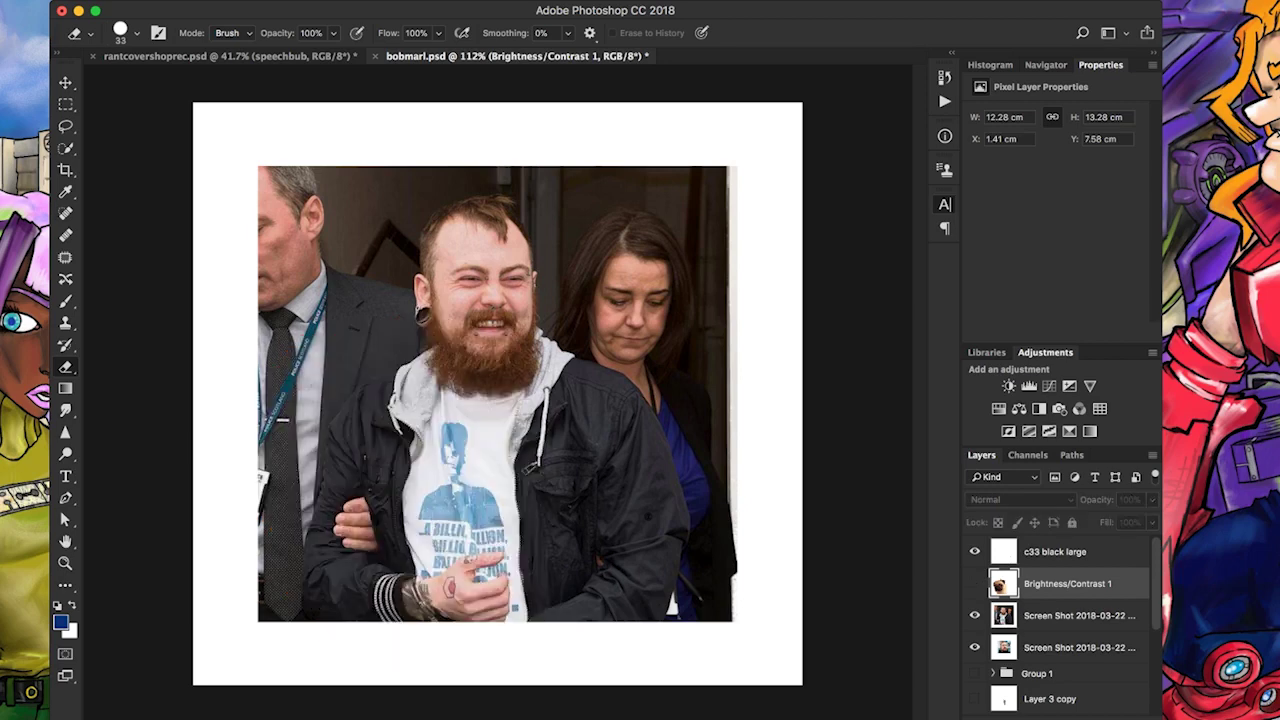
Scale the photo of the laughing bearded man between two people up to about 109%
key("alt+bracketleft")
key("super+t")
left_click_drag(257, 164, 215, 125)
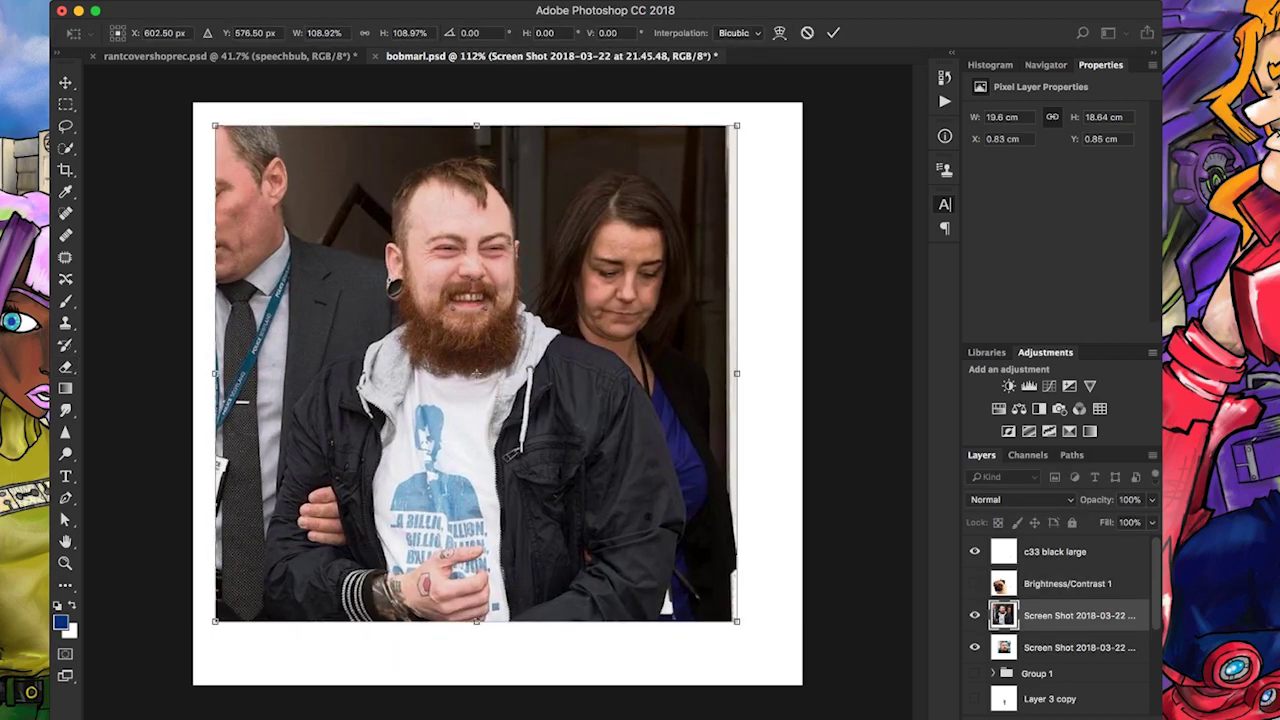
key("Return")
Lasso roughly around the bearded man, invert the selection, delete the surrounding picture and deselect
key("l")
mouse_move(360, 140)
left_mouse_down()
mouse_move(268, 486)
mouse_move(562, 282)
mouse_move(716, 674)
mouse_move(194, 660)
mouse_move(385, 103)
left_mouse_up()
key("shift+super+i")
key("Delete")
key("super+d")
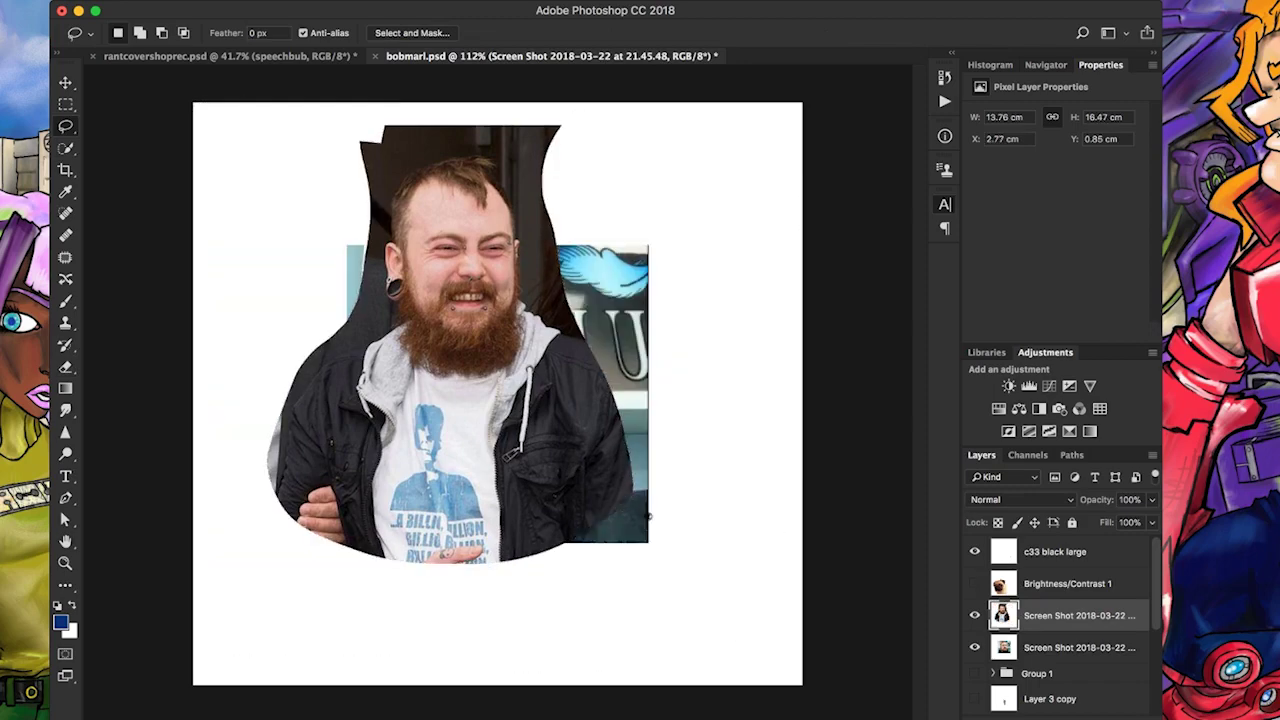
Erase a border with a size 33 brush around the laughing man's head and shoulders and across his chest
scroll(500, 390, "up", 5)
key("e")
left_click_drag(407, 455, 408, 410)
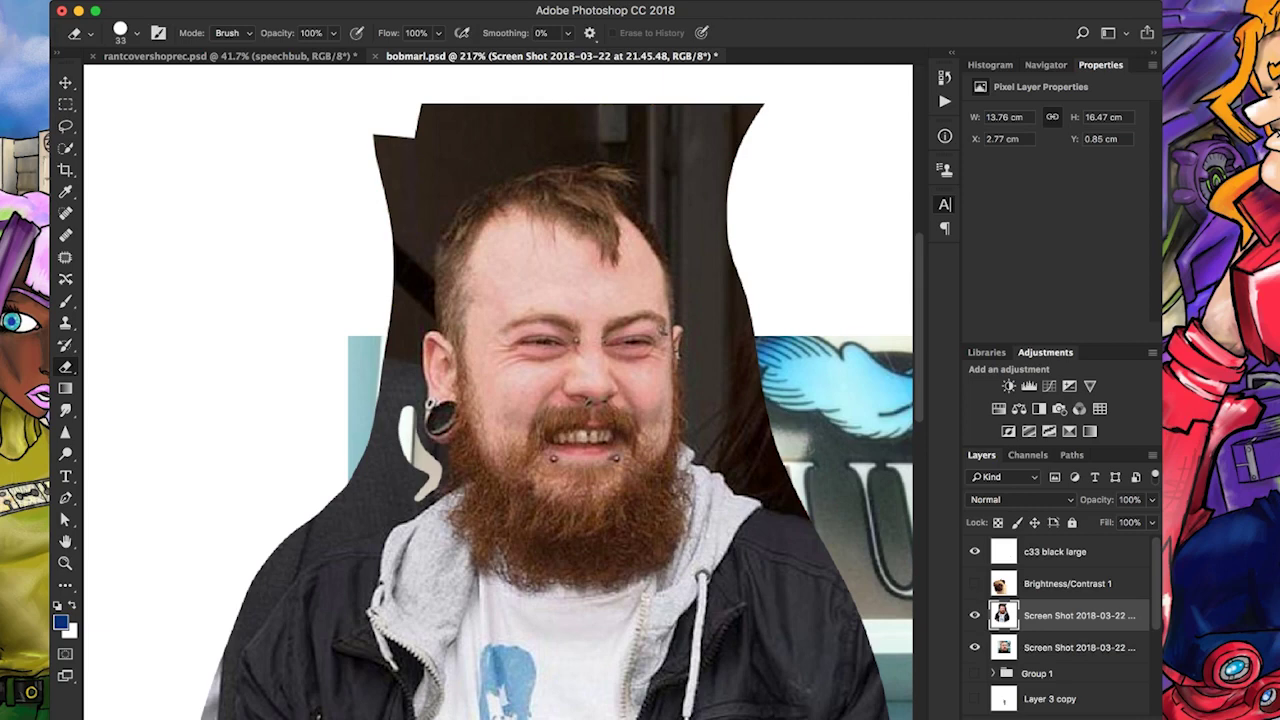
mouse_move(410, 425)
left_mouse_down()
mouse_move(429, 236)
mouse_move(503, 130)
mouse_move(465, 195)
mouse_move(529, 166)
mouse_move(614, 154)
mouse_move(680, 203)
mouse_move(685, 224)
mouse_move(637, 200)
mouse_move(690, 231)
mouse_move(673, 245)
mouse_move(686, 255)
mouse_move(697, 449)
mouse_move(783, 501)
mouse_move(721, 382)
mouse_move(591, 532)
mouse_move(578, 493)
mouse_move(485, 531)
mouse_move(382, 524)
mouse_move(152, 402)
mouse_move(338, 266)
left_mouse_up()
scroll(338, 266, "left", 10)
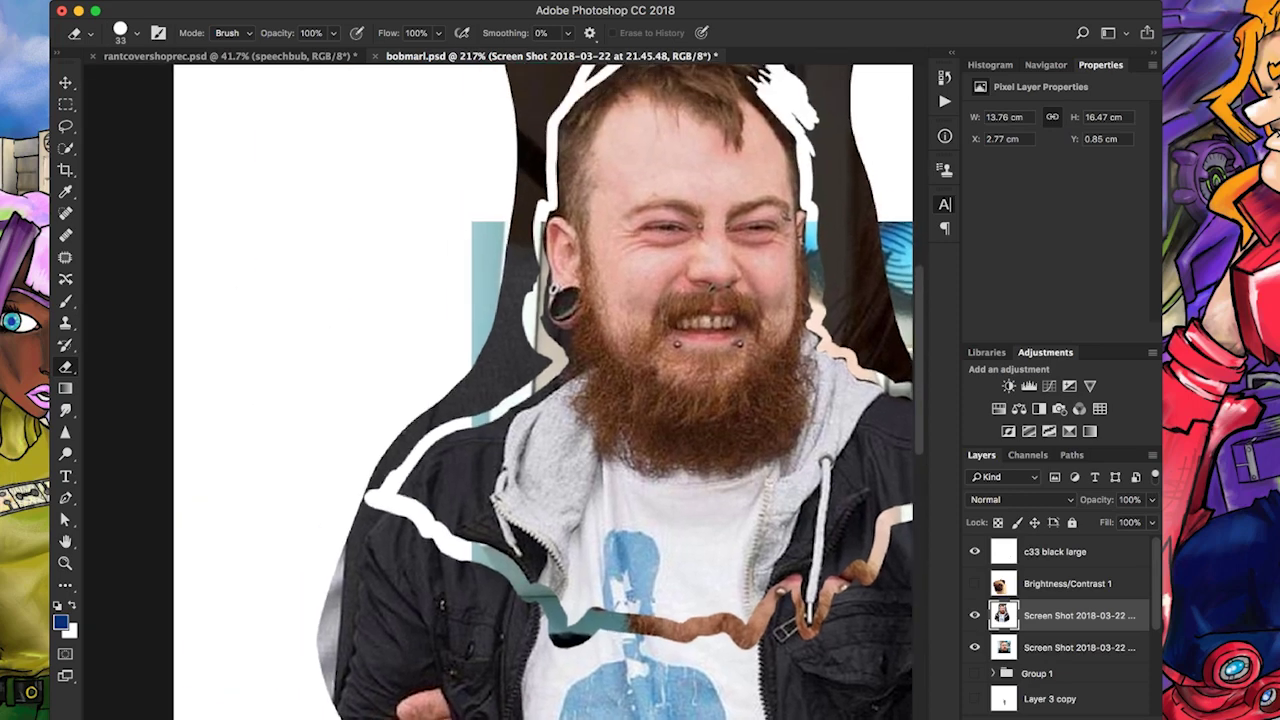
Lasso and remove the leftover background beside the laughing man's head, above his jacket shoulder on the earring side
key("l")
scroll(390, 470, "up", 3)
left_click_drag(379, 486, 420, 520)
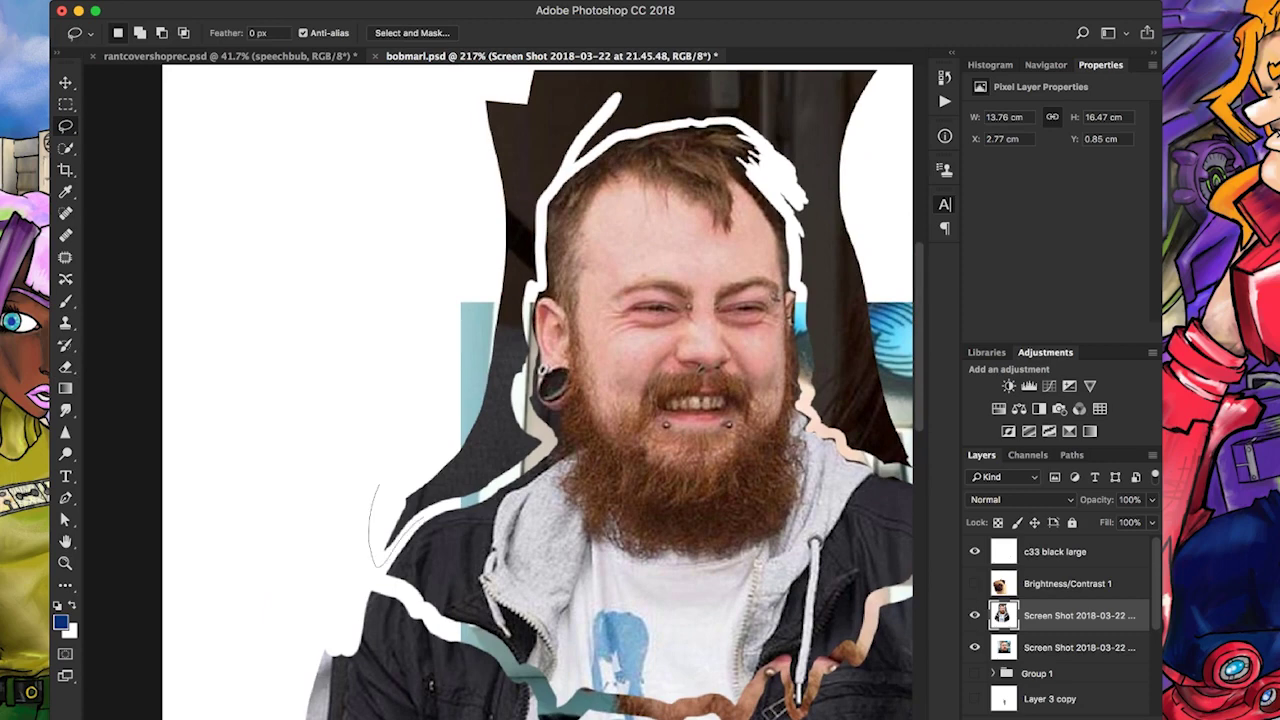
left_click_drag(378, 562, 420, 520)
scroll(420, 520, "up", 5)
Erase the remaining dark background above the laughing man's hair and along the far side of his face and shoulder
key("e")
mouse_move(370, 330)
left_mouse_down()
mouse_move(415, 335)
mouse_move(430, 350)
mouse_move(540, 330)
mouse_move(442, 322)
mouse_move(570, 345)
mouse_move(572, 325)
mouse_move(665, 378)
mouse_move(720, 330)
left_mouse_up()
scroll(500, 450, "down", 2)
scroll(500, 450, "right", 3)
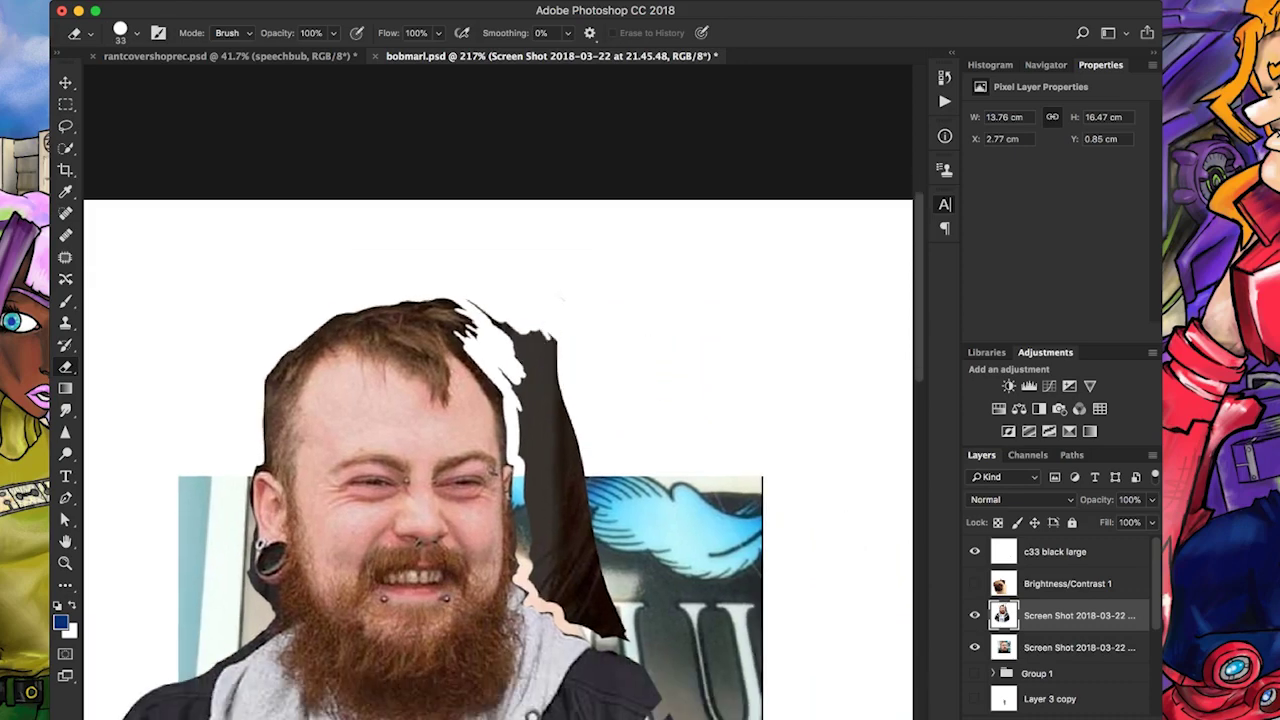
left_click_drag(520, 320, 540, 370)
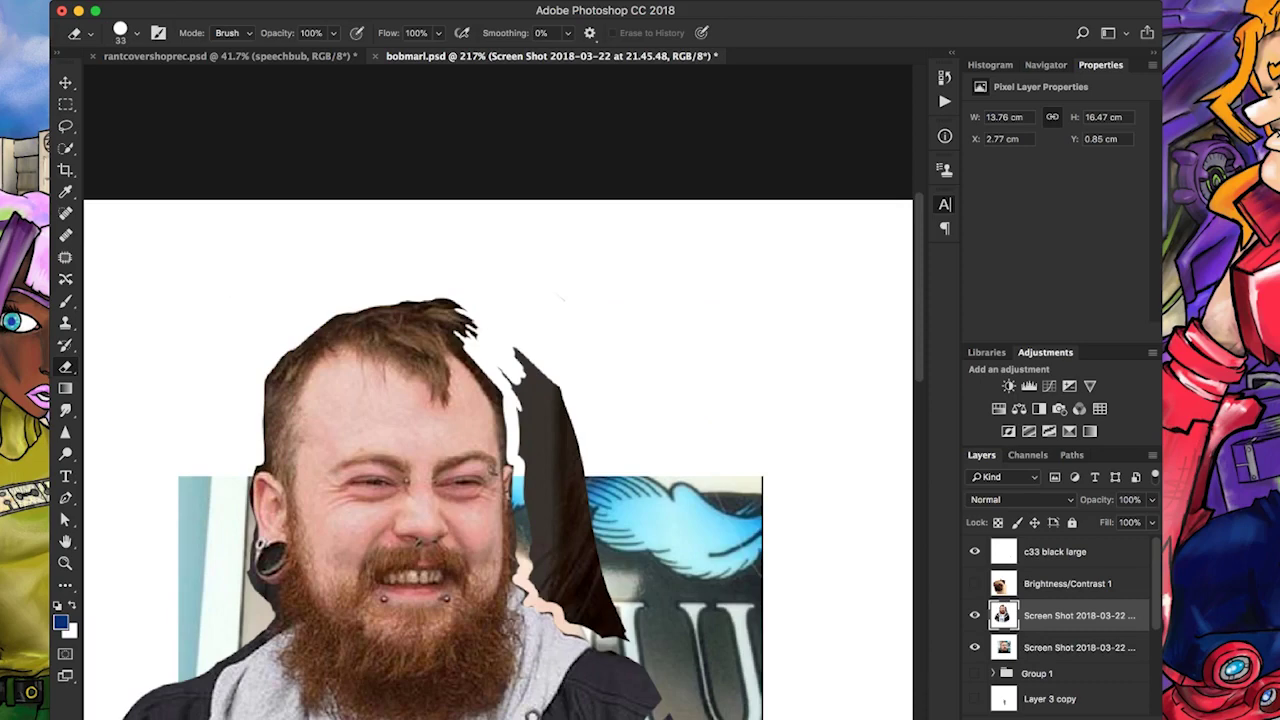
mouse_move(535, 360)
left_mouse_down()
mouse_move(525, 435)
mouse_move(535, 470)
mouse_move(560, 490)
mouse_move(600, 625)
mouse_move(600, 550)
mouse_move(560, 598)
mouse_move(546, 590)
mouse_move(526, 475)
mouse_move(565, 575)
left_mouse_up()
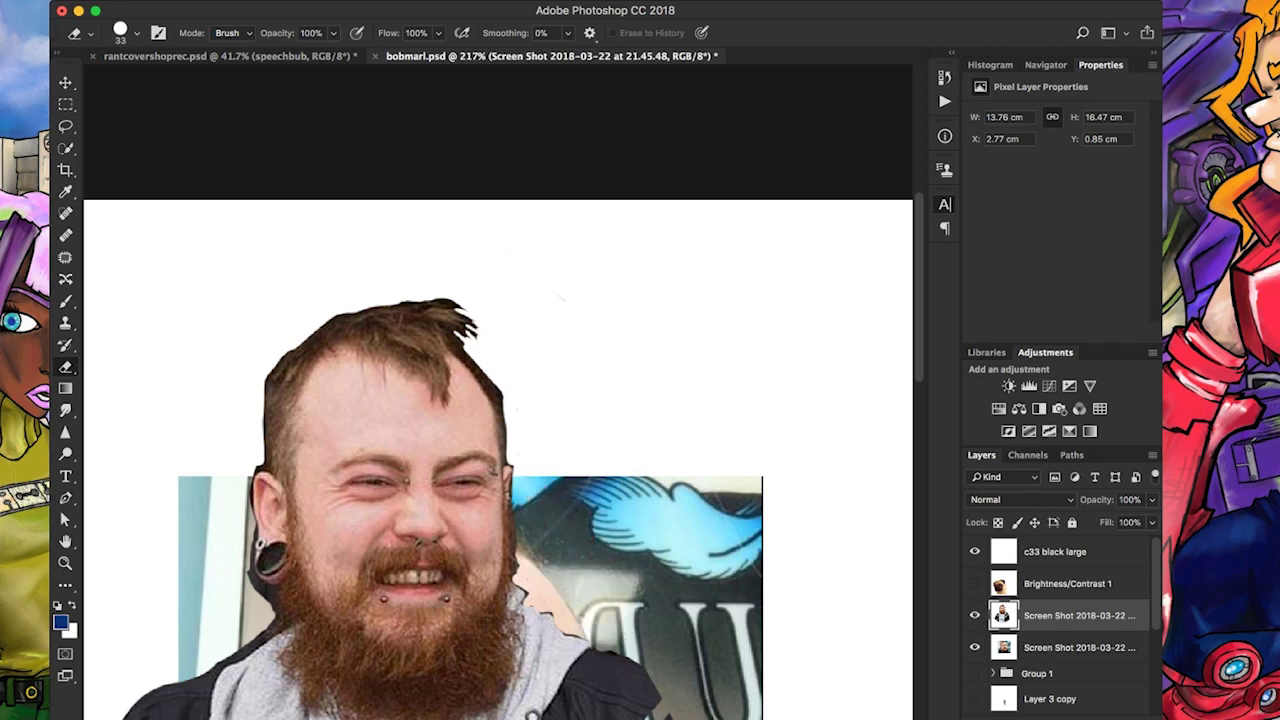
Lasso the laughing man's torso and arms below the erased chest line, delete them and deselect
scroll(814, 625, "down", 8)
key("l")
scroll(814, 610, "down", 3)
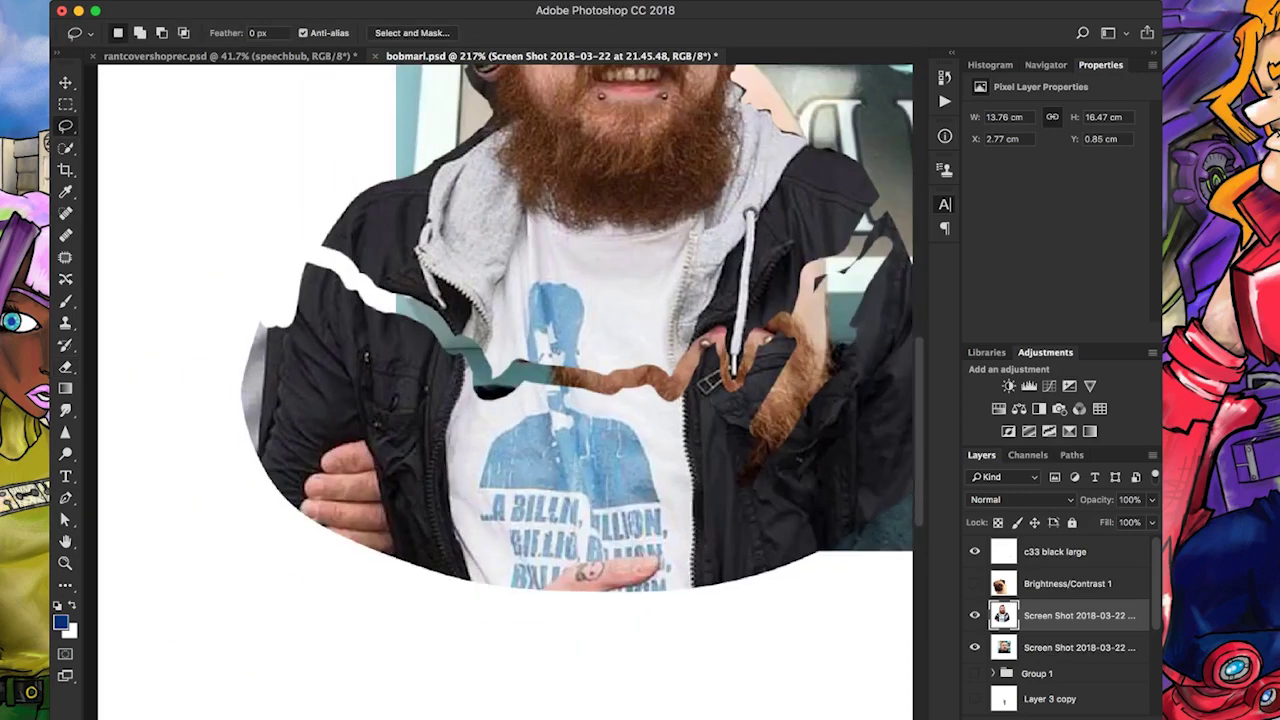
scroll(897, 621, "up", 3)
scroll(897, 621, "left", 2)
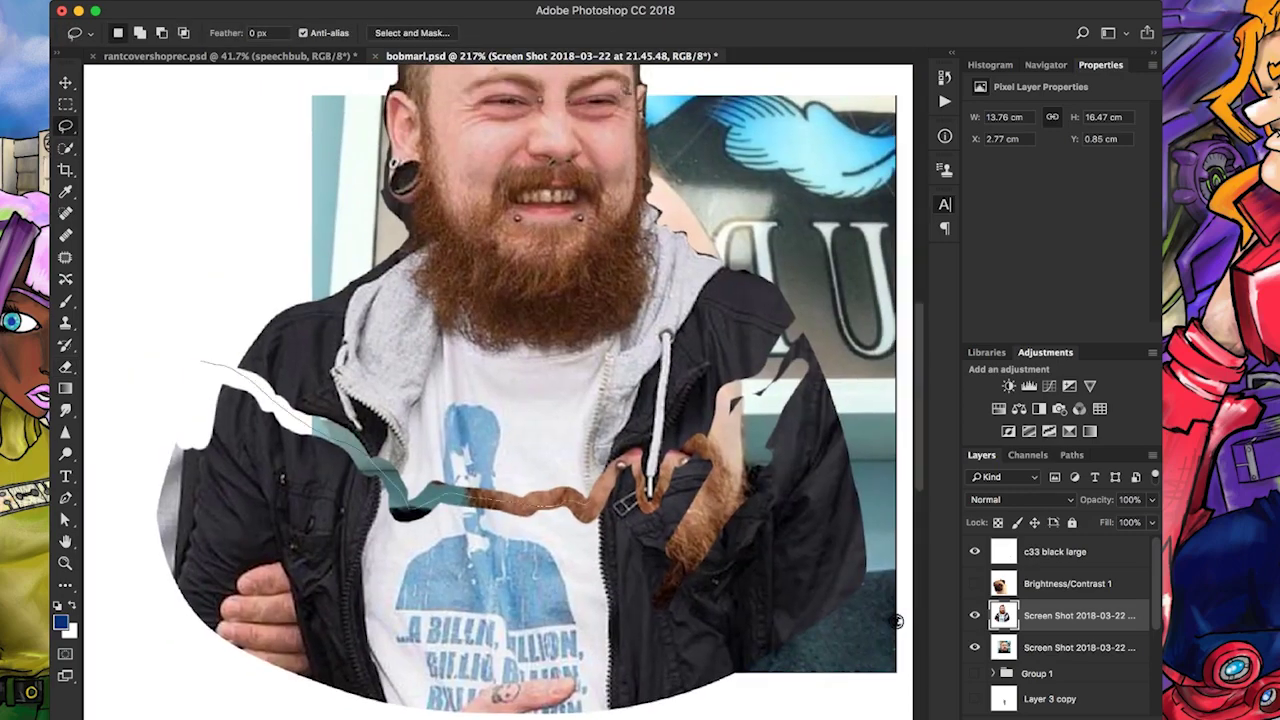
mouse_move(690, 450)
left_mouse_down()
mouse_move(830, 385)
mouse_move(840, 700)
mouse_move(120, 712)
mouse_move(200, 360)
left_mouse_up()
key("Delete")
scroll(897, 621, "down", 4)
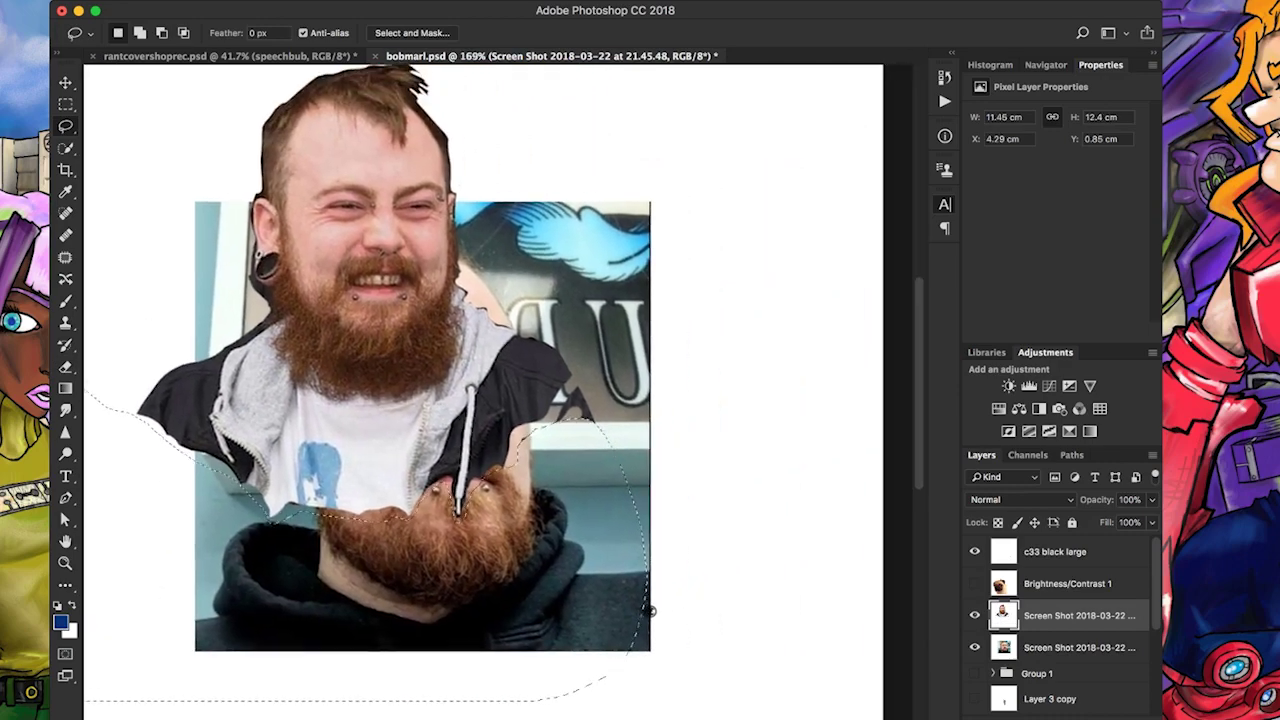
key("ctrl+d")
Erase stray remnants and enlarge the laughing man's cutout over the hooded man's photo to about 12.47 by 14.08 cm
key("e")
left_click(650, 610)
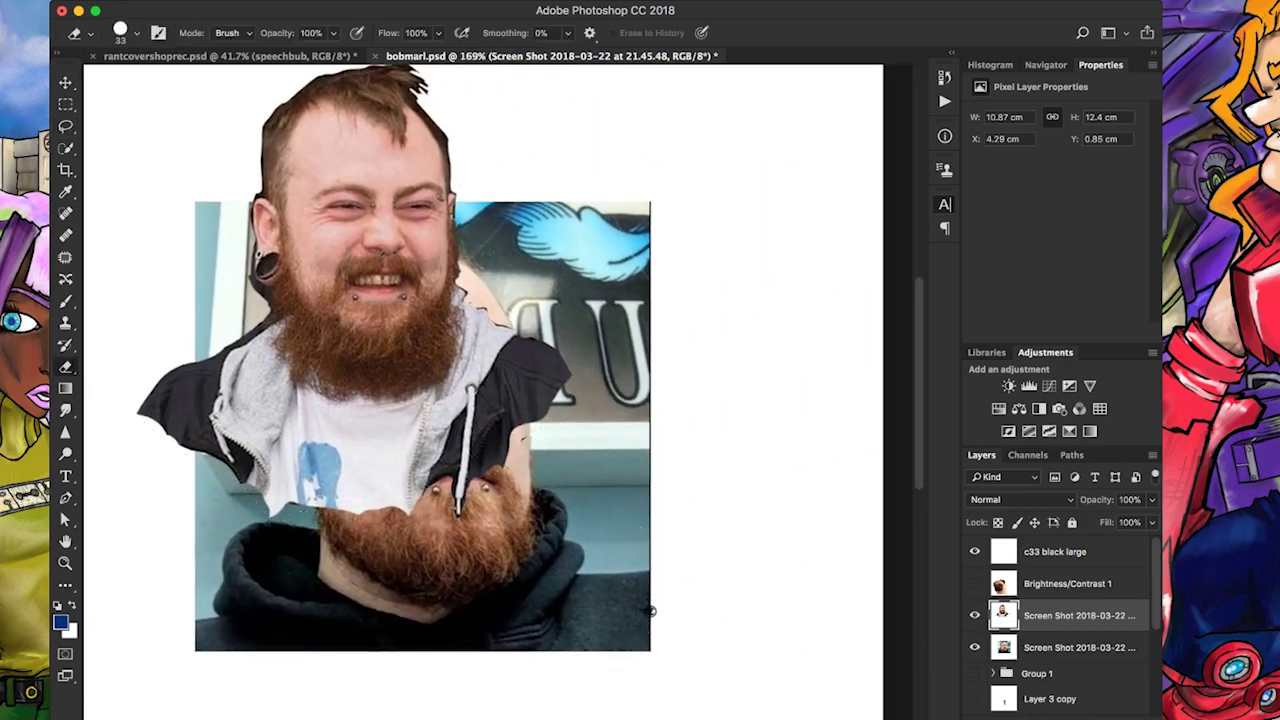
left_click_drag(650, 610, 737, 611)
key("ctrl+t")
key("Return")
Lasso the empty-looking area above the laughing man's head, delete its stray pixels and deselect
key("l")
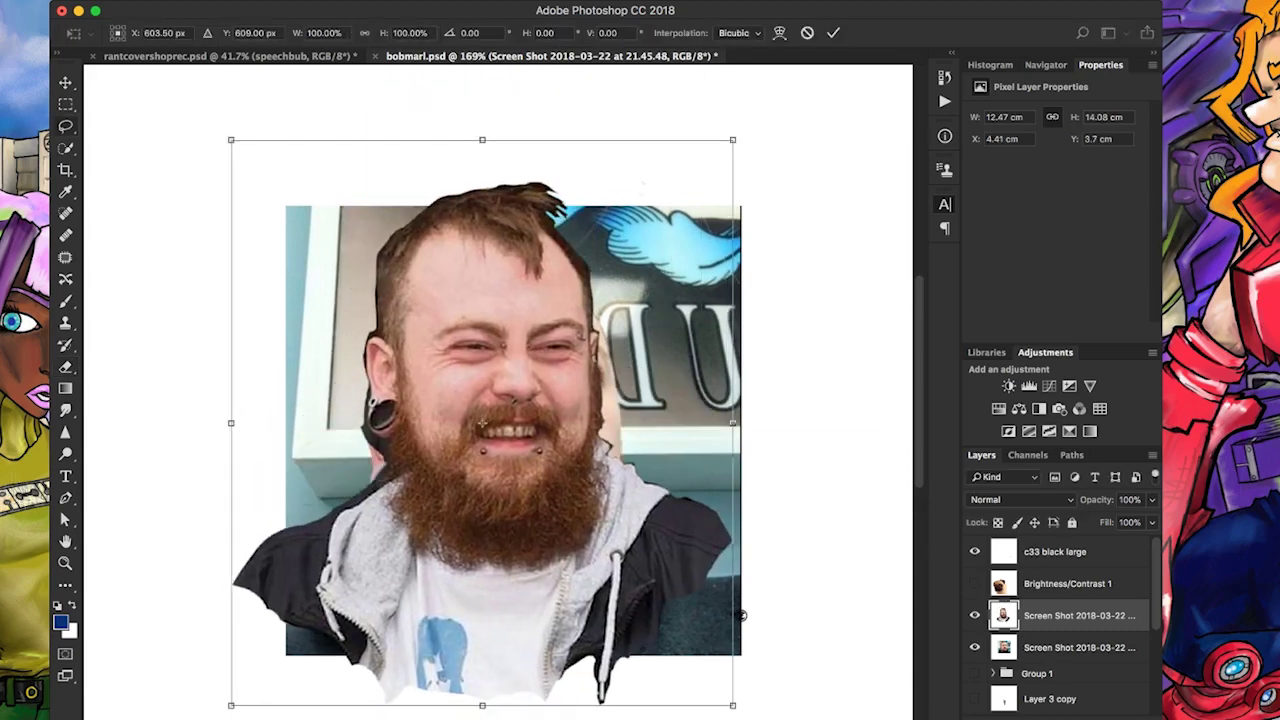
mouse_move(232, 108)
left_mouse_down()
mouse_move(200, 268)
mouse_move(612, 185)
mouse_move(240, 95)
left_mouse_up()
key("Delete")
key("ctrl+d")
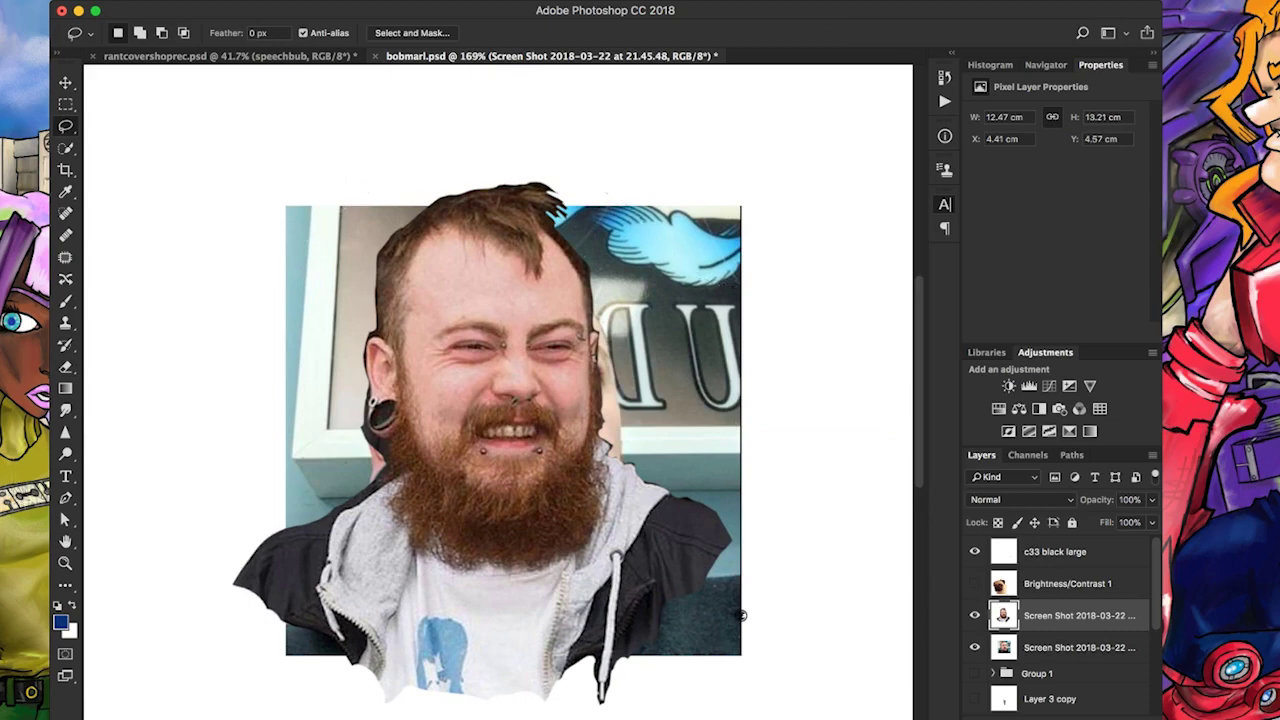
Scale the laughing man's cutout up to about 17.82 by 18.87 cm and hide its layer
key("ctrl+t")
left_click_drag(741, 615, 741, 578)
scroll(741, 578, "down", 3)
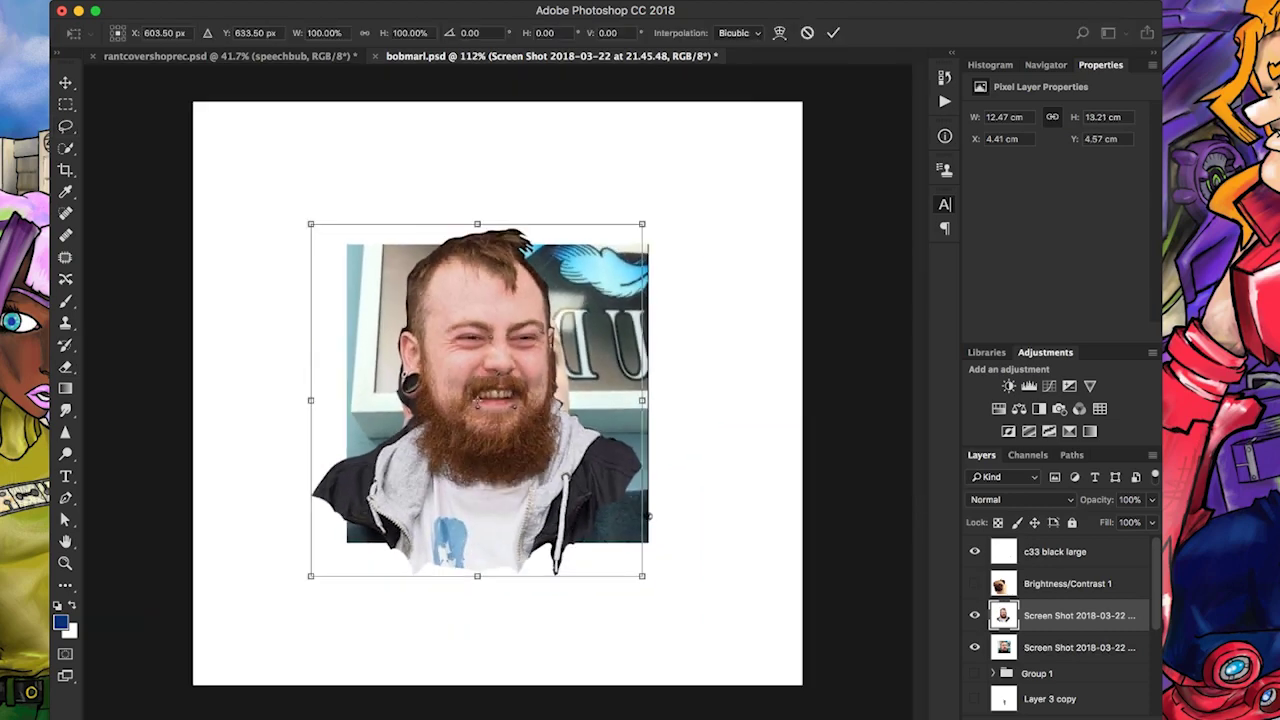
mouse_move(660, 574)
left_mouse_down()
mouse_move(706, 563)
mouse_move(737, 646)
mouse_move(775, 665)
left_mouse_up()
key("Return")
key("ctrl+comma")
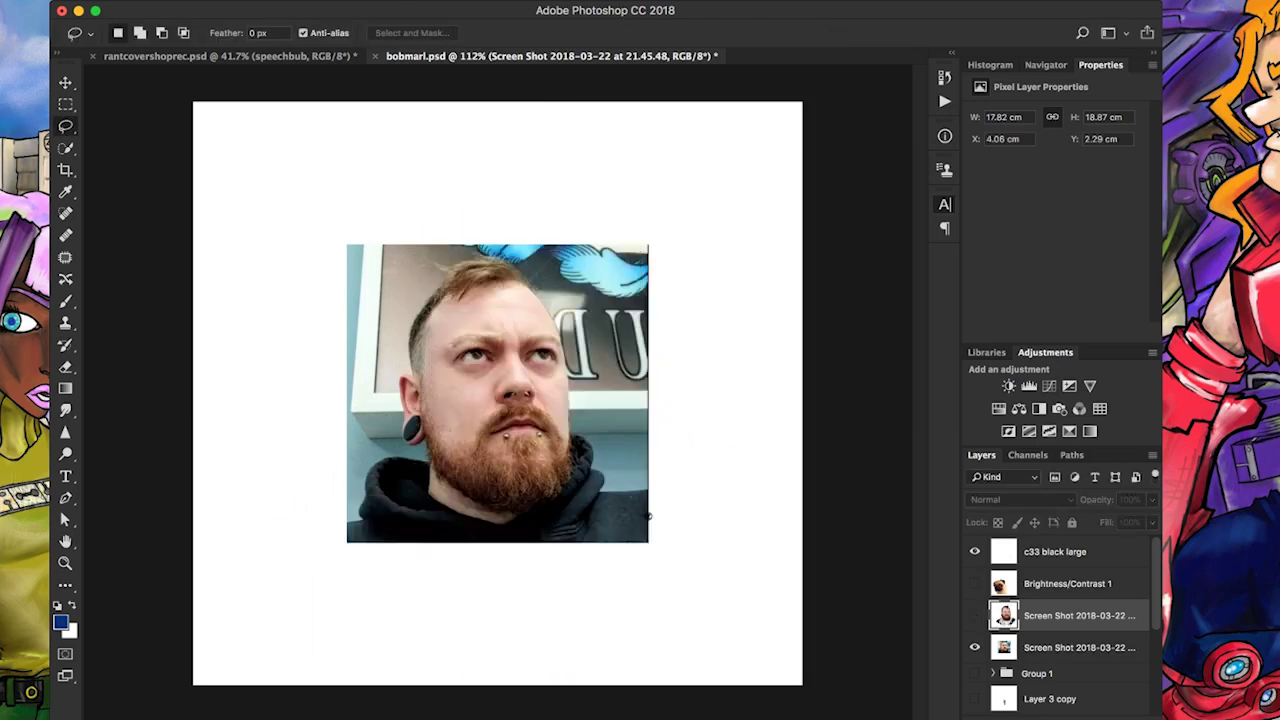
Raise the Che Guevara poster layer to just below the c33 black large layer and hide it
key("alt+bracketleft")
key("alt+bracketleft")
key("alt+bracketleft")
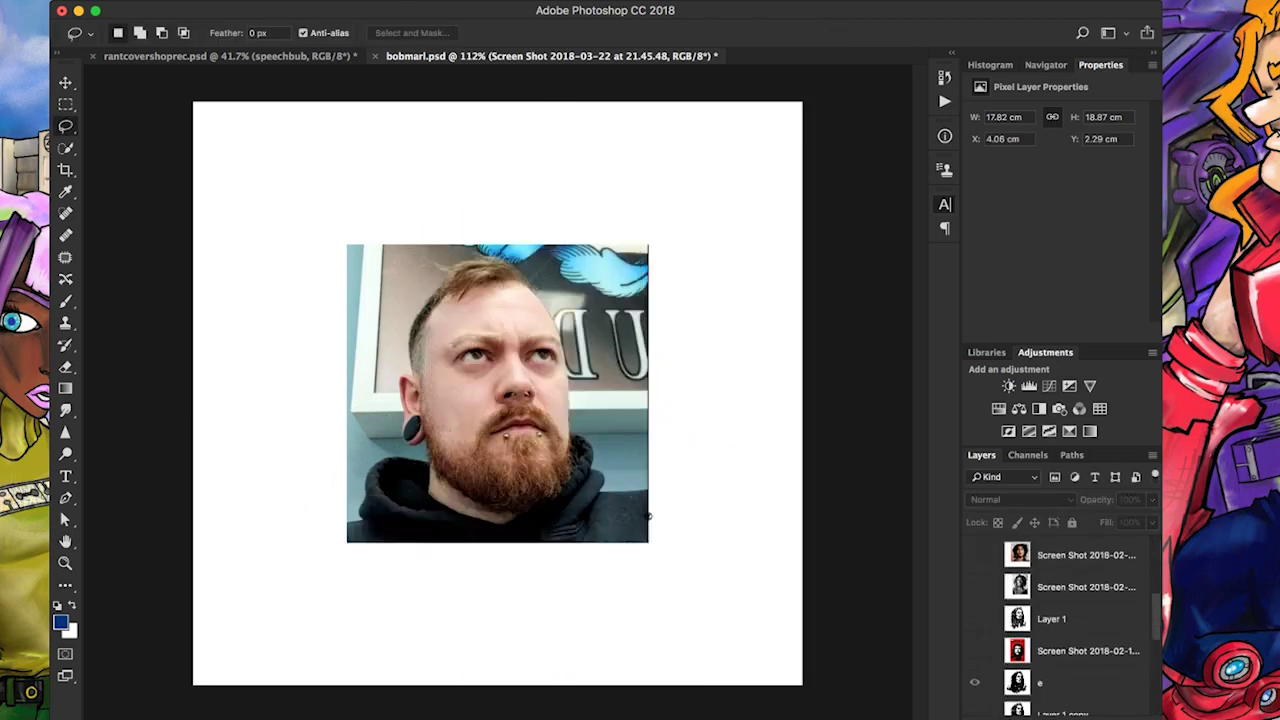
key("ctrl+bracketright")
key("ctrl+bracketright")
key("ctrl+bracketright")
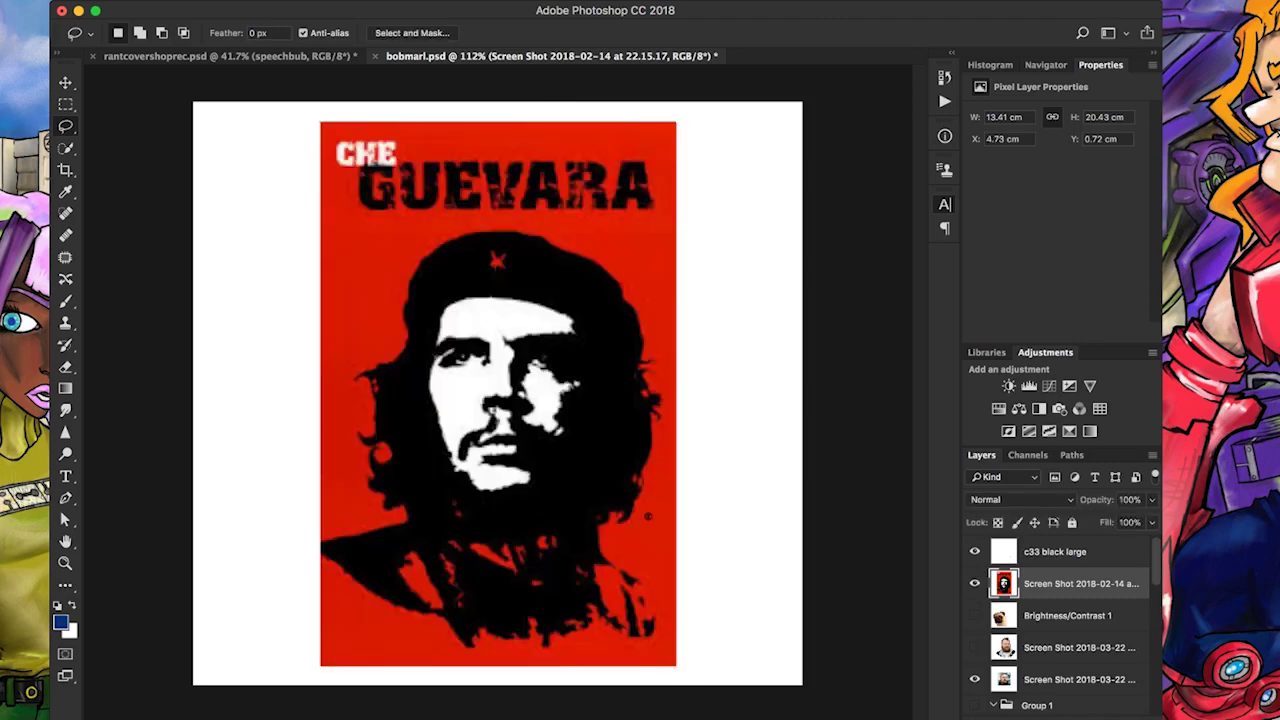
key("ctrl+comma")
key("ctrl+comma")
key("ctrl+comma")
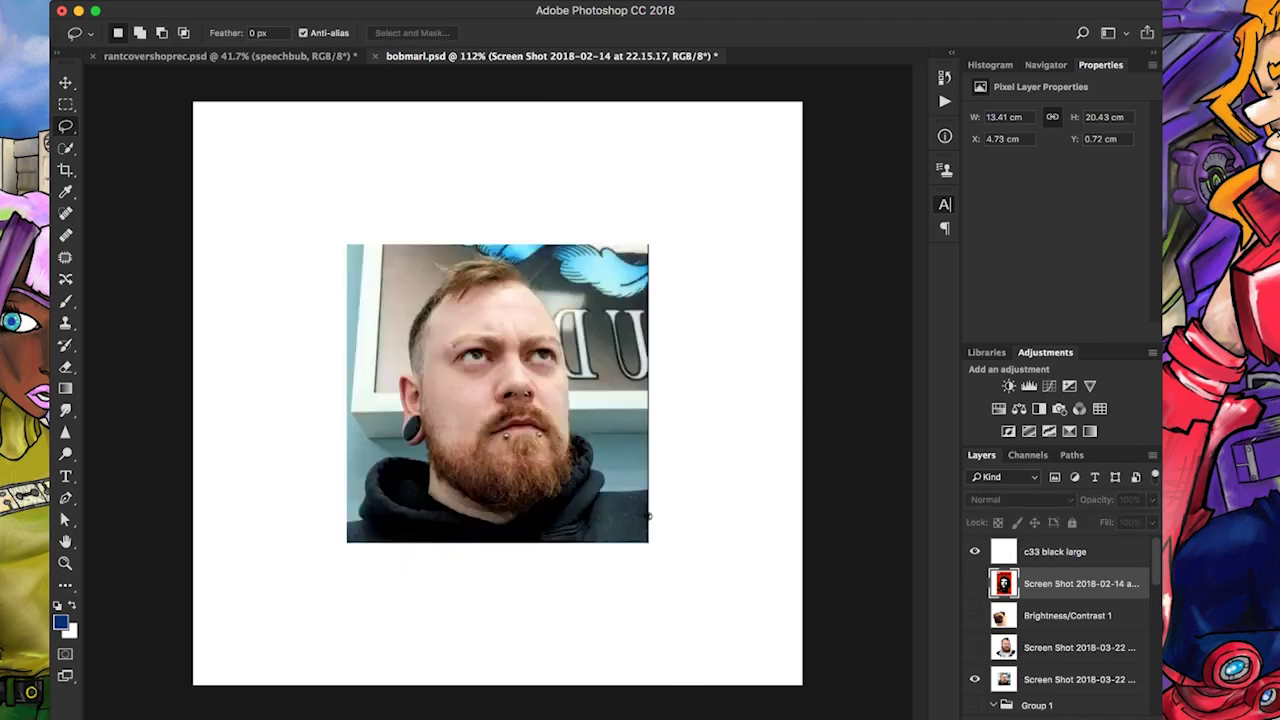
Show the pug and laughing-man layers and scale the pug down to about 85.5%
key("ctrl+comma")
key("ctrl+comma")
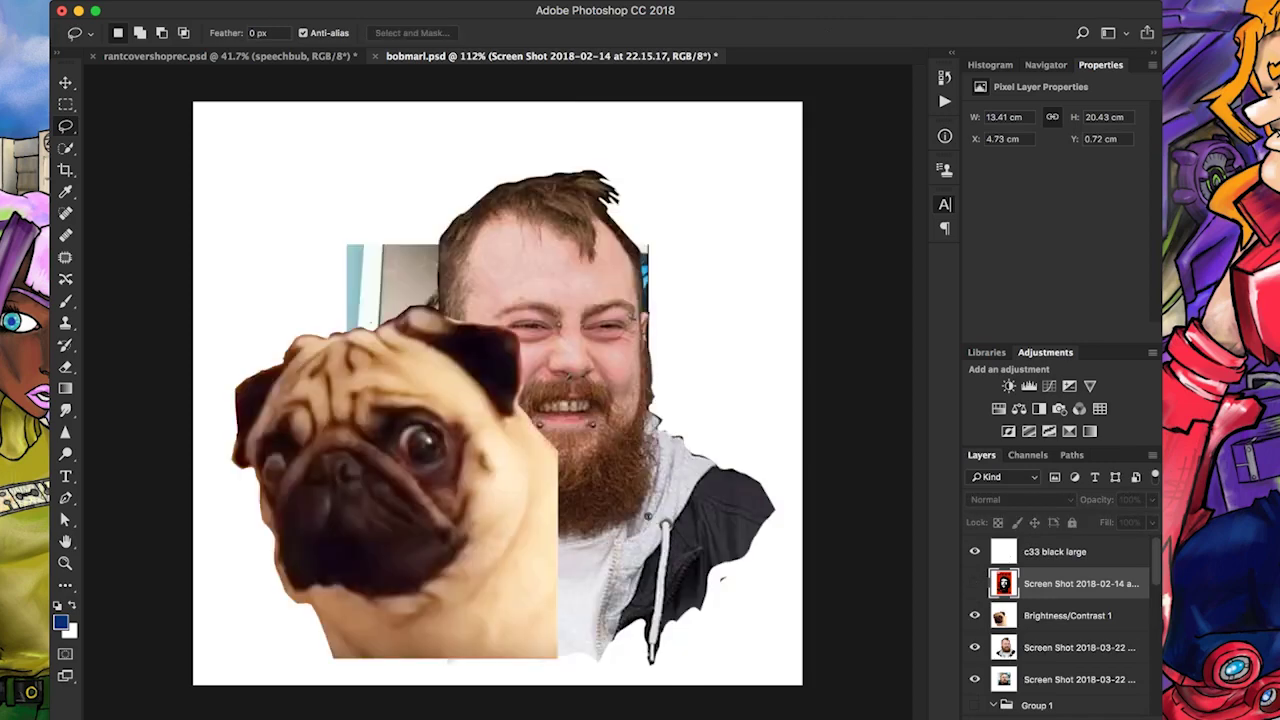
key("alt+bracketleft")
key("ctrl+t")
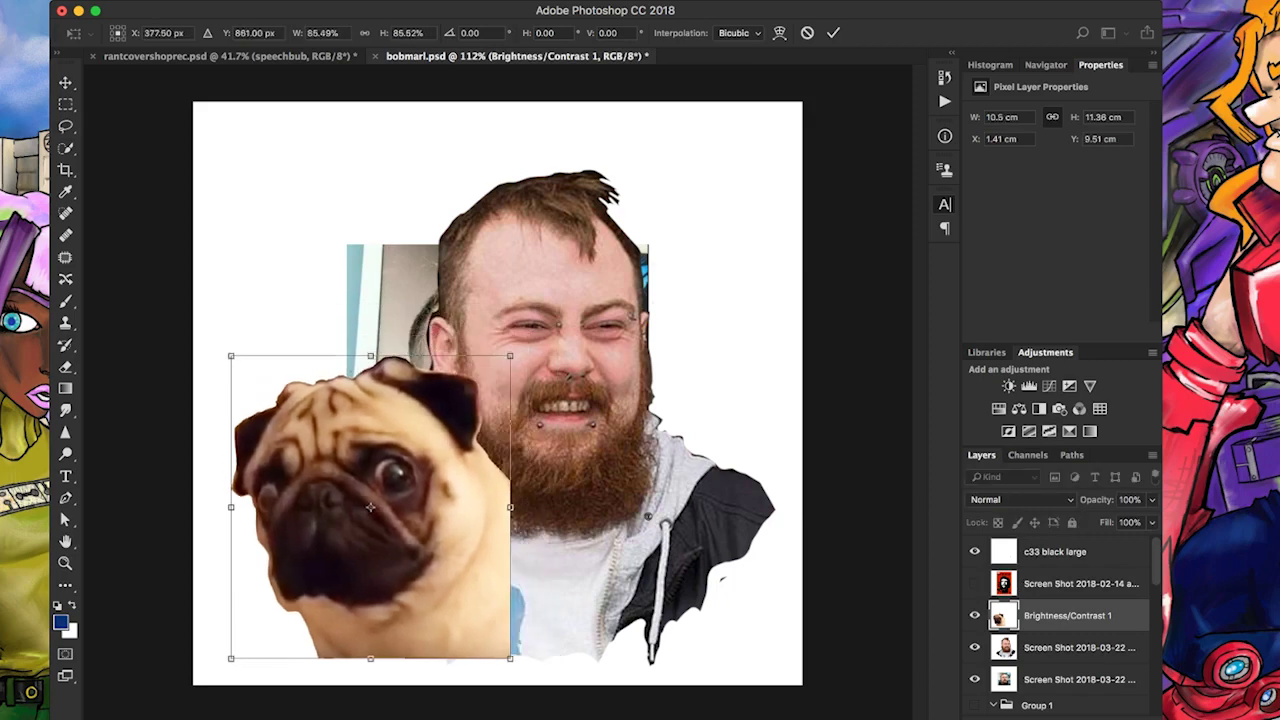
key("Return")
Move the laughing man to X 4.48 cm, Y 0.49 cm and the pug to X 0.46 cm, Y 9.95 cm
key("l")
key("alt+bracketleft")
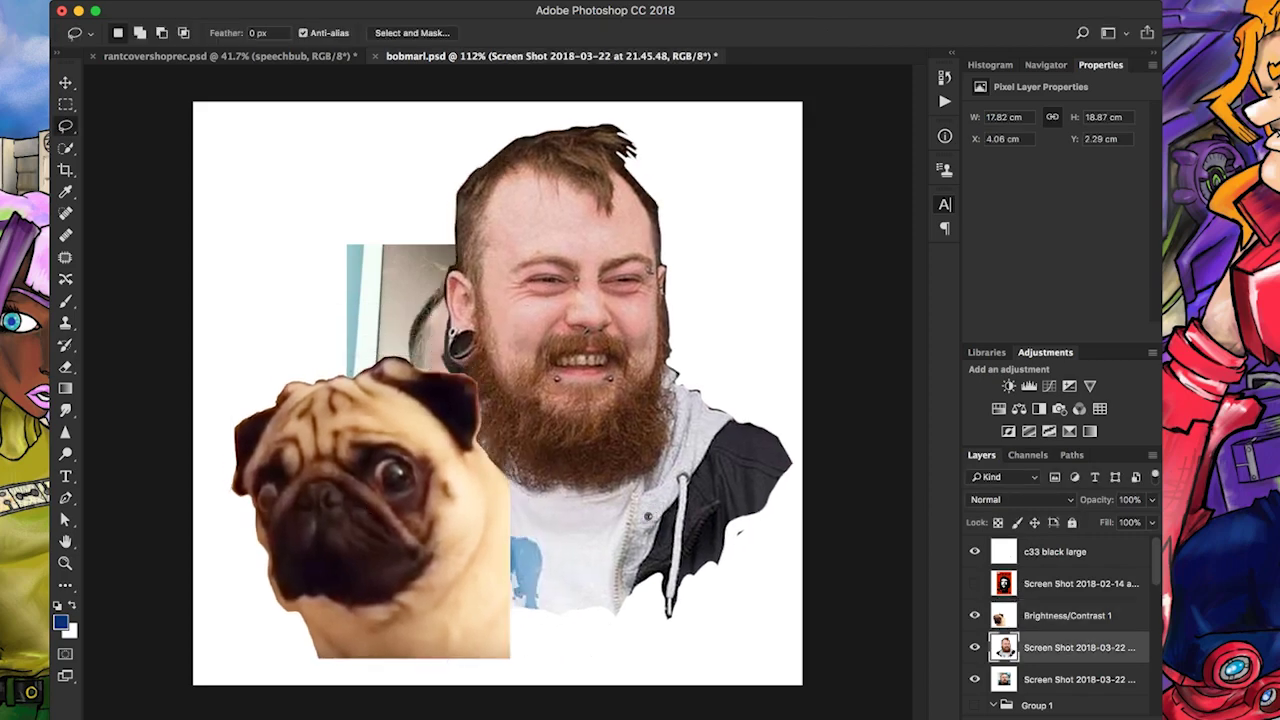
key("ctrl+Up")
key("ctrl+Right")
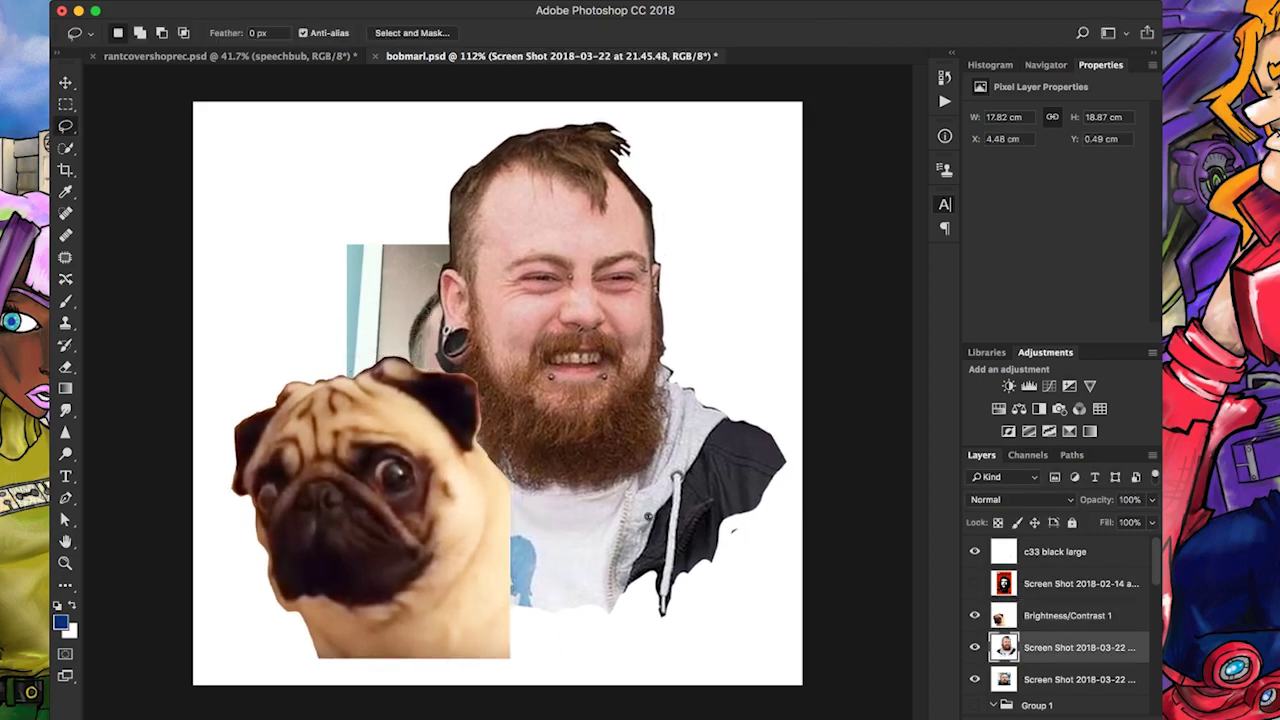
key("alt+bracketright")
key("ctrl+shift+Left")
key("ctrl+shift+Left")
key("ctrl+shift+Down")
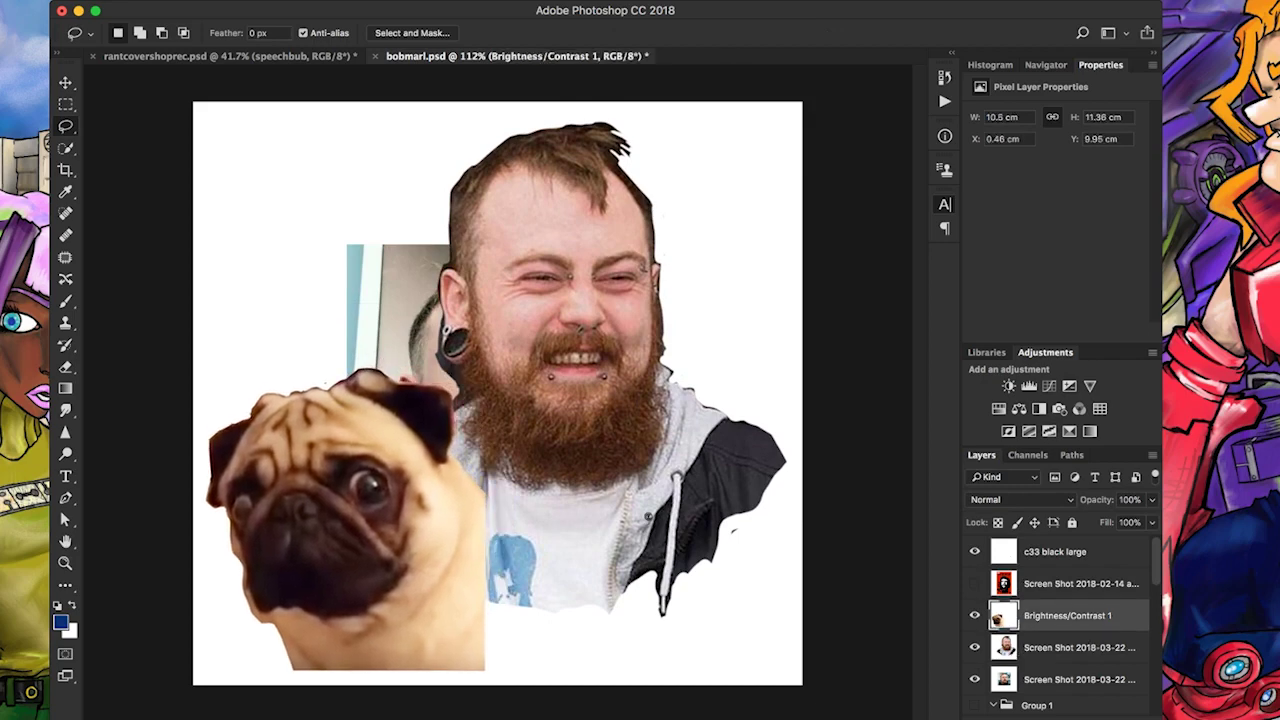
Hide the pug and laughing-man layers, leaving the hooded man's photo shown
left_click(975, 615)
left_click(975, 647)
left_click(975, 647)
left_click(975, 647)
left_click(975, 647)
left_click(975, 647)
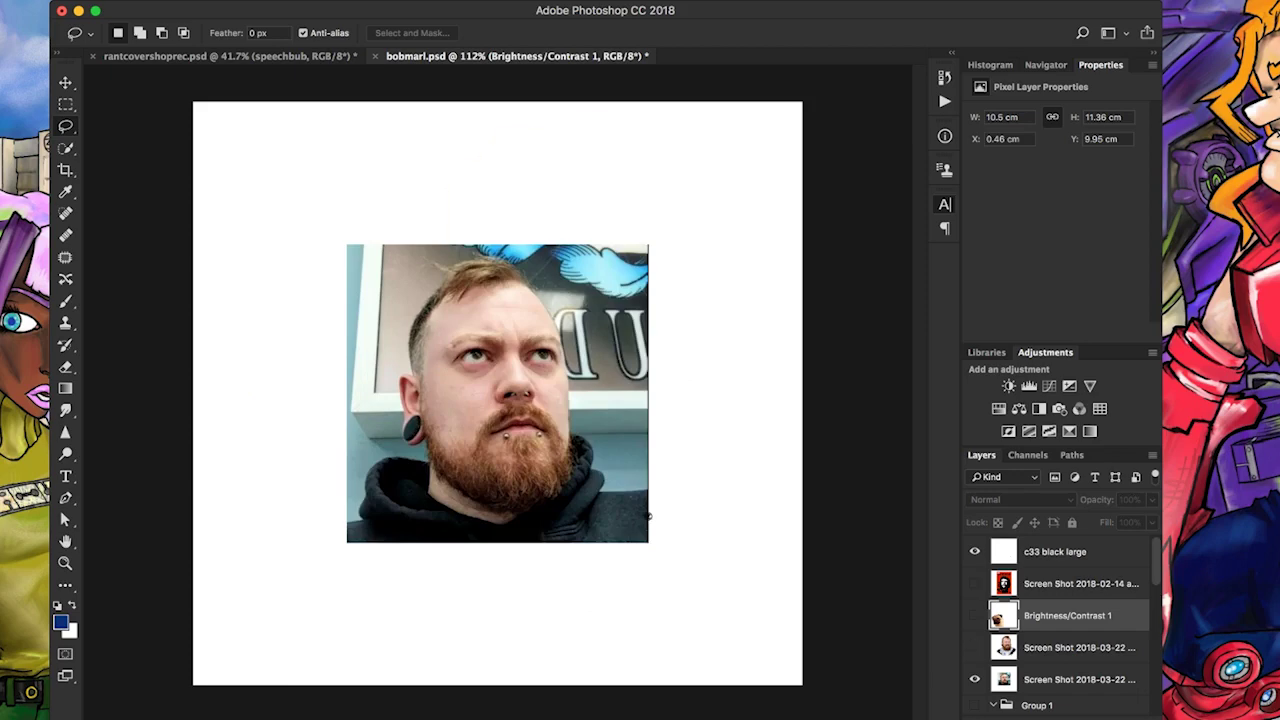
left_click(975, 647)
left_click(975, 647)
left_click(975, 647)
left_click(975, 647)
left_click(975, 647)
Scale the hooded man's photo up to about 16.69 by 16.47 cm and place it at X 2.52 cm, Y 1.59 cm
key("alt+bracketleft")
key("ctrl+t")
mouse_move(649, 243)
left_mouse_down()
mouse_move(749, 149)
mouse_move(766, 155)
mouse_move(651, 243)
left_mouse_up()
left_click_drag(346, 243, 234, 131)
left_click_drag(450, 350, 476, 362)
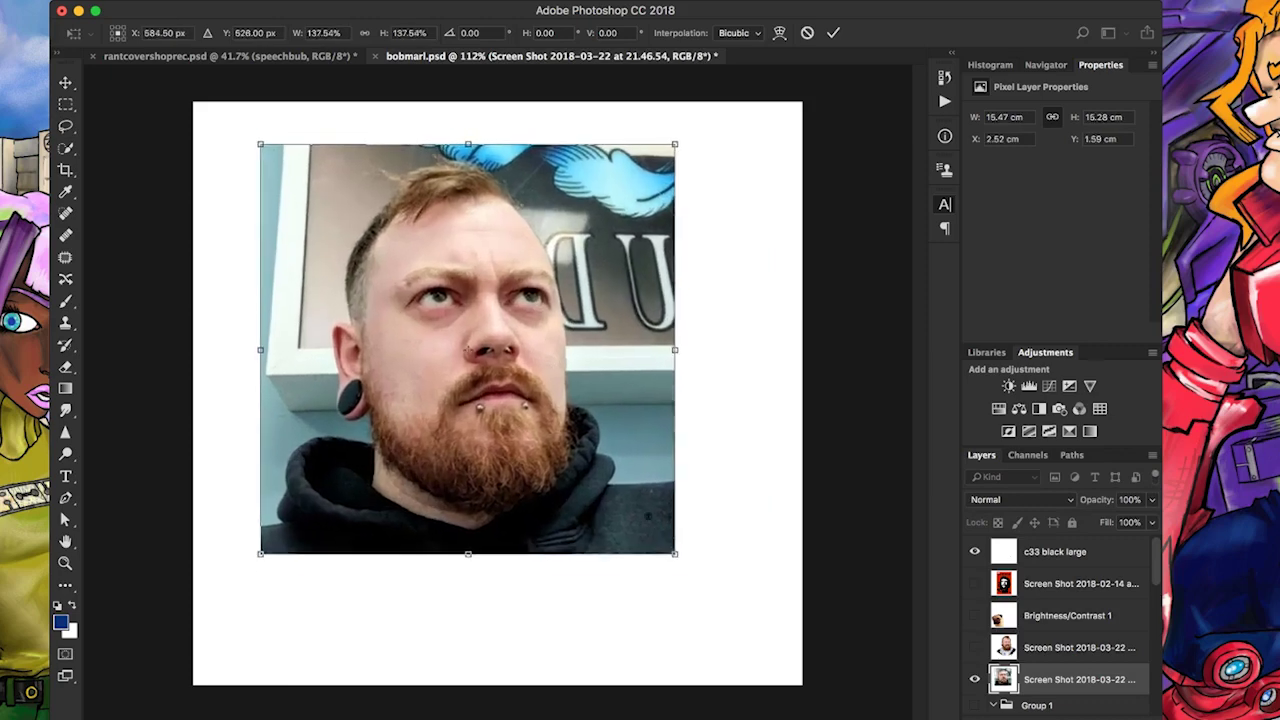
left_click_drag(677, 551, 705, 583)
key("Return")
Select the background around the hooded man with the Quick Selection tool
key("ctrl+plus")
key("w")
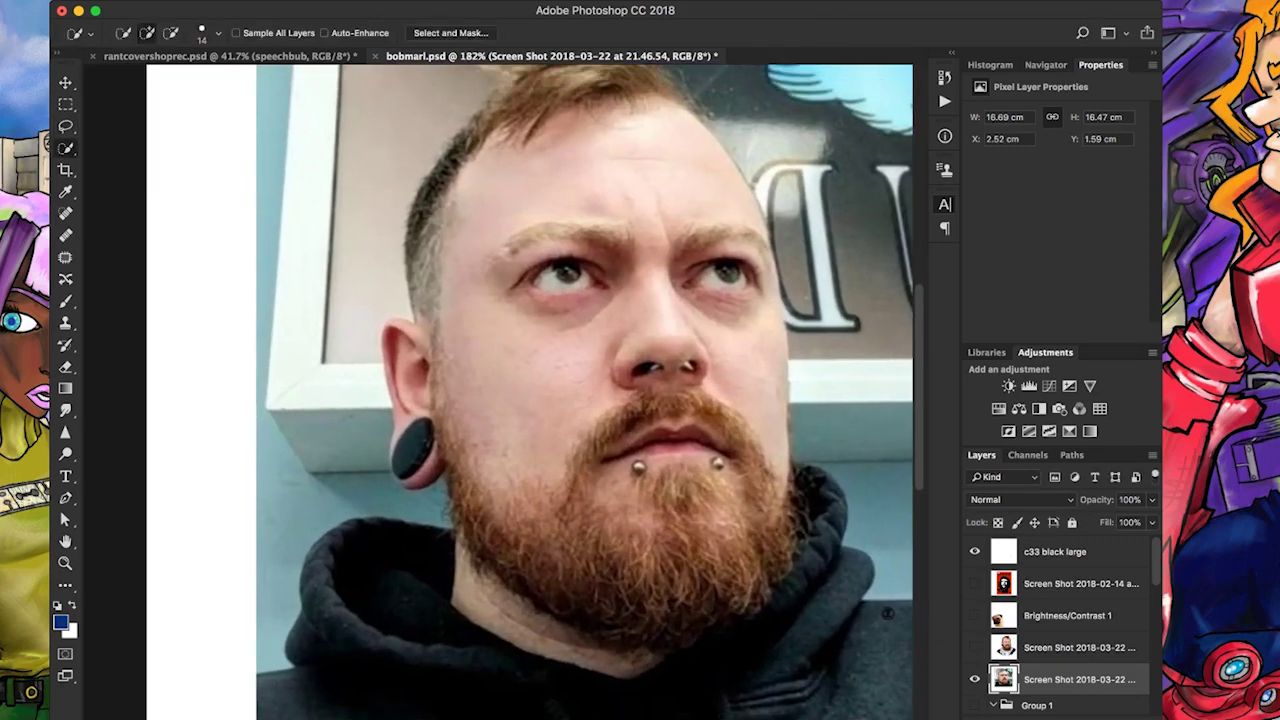
scroll(195, 348, "down", 2)
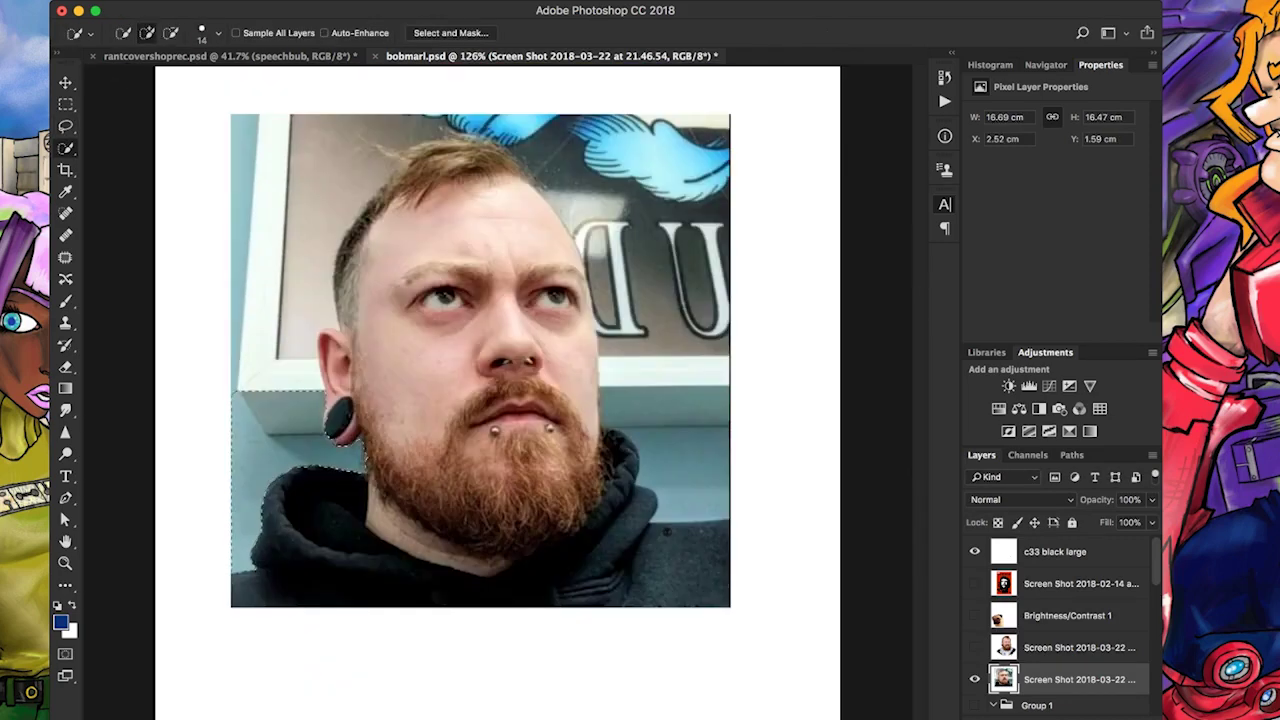
scroll(656, 296, "up", 3)
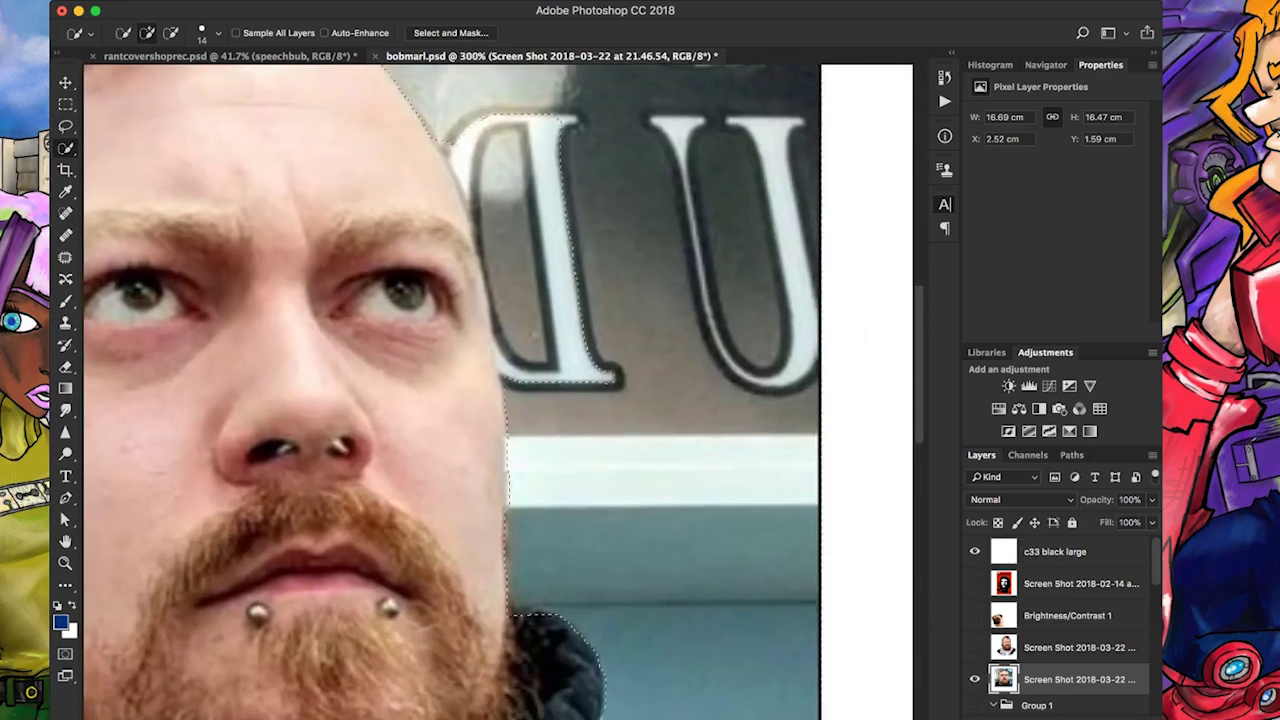
scroll(450, 390, "up", 2)
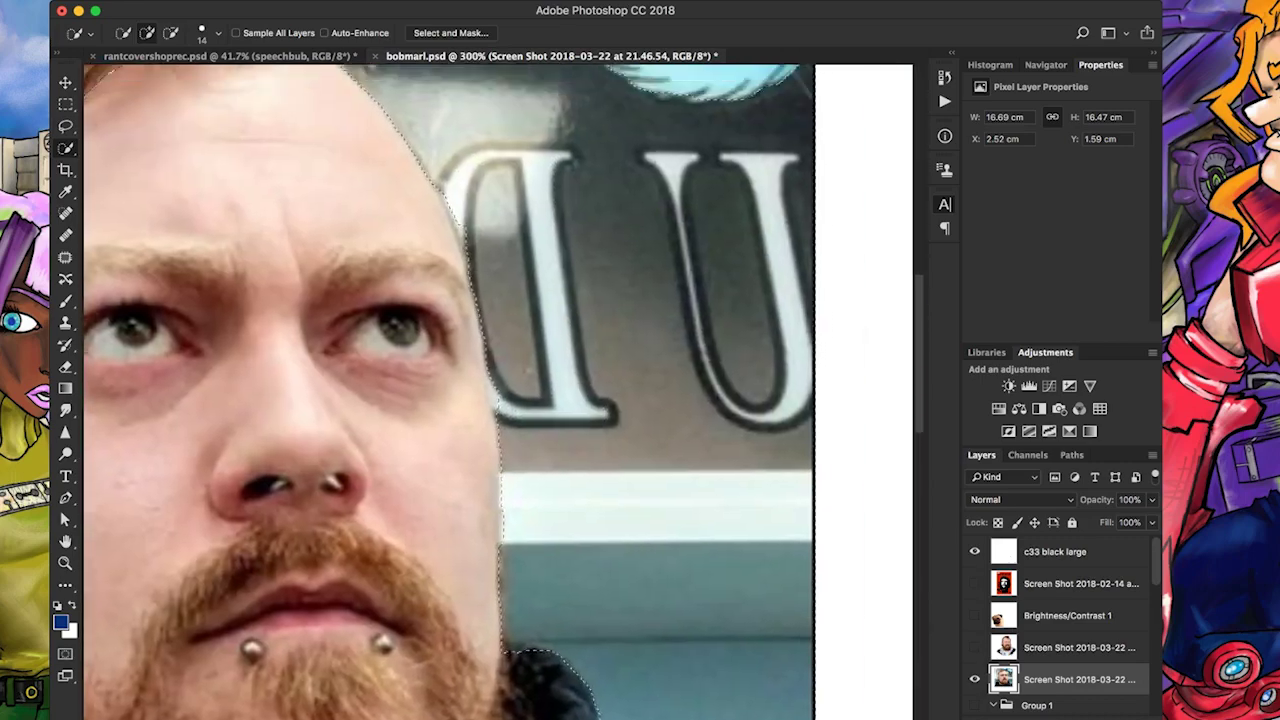
Refine the background selection along the hooded man's cheek and hoodie by adding missed areas with the Lasso
key("l")
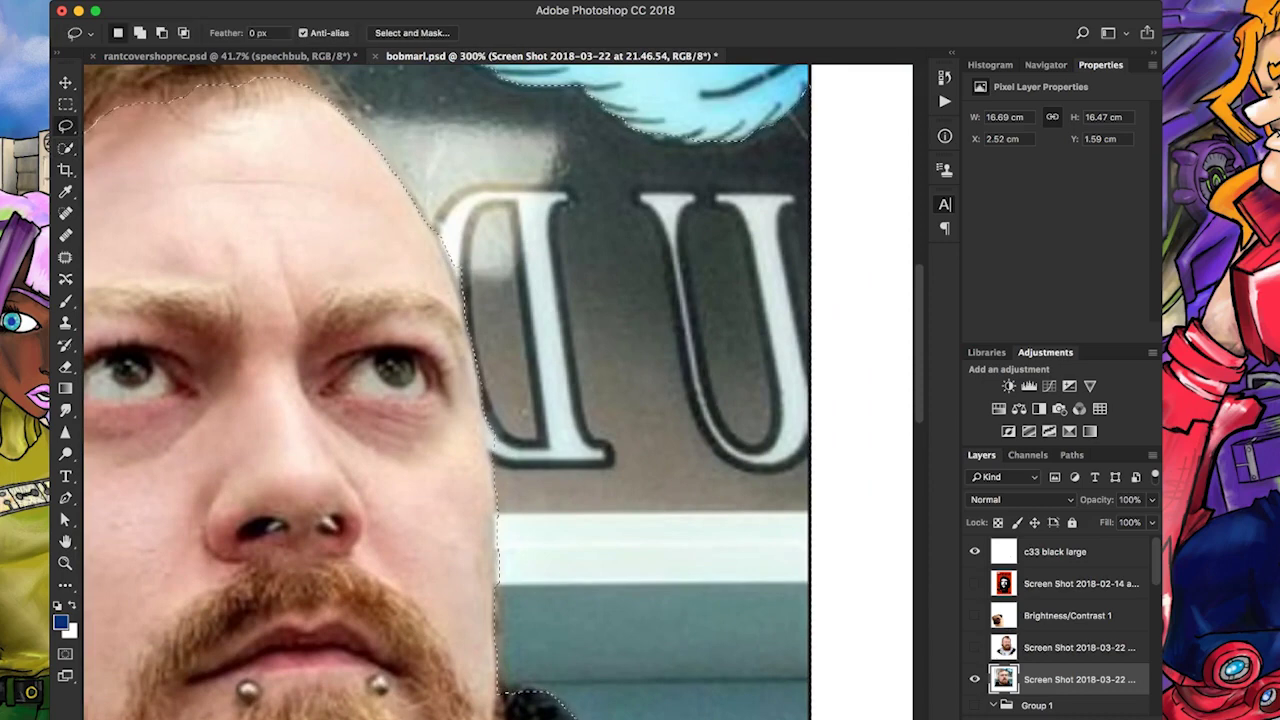
scroll(490, 330, "down", 5)
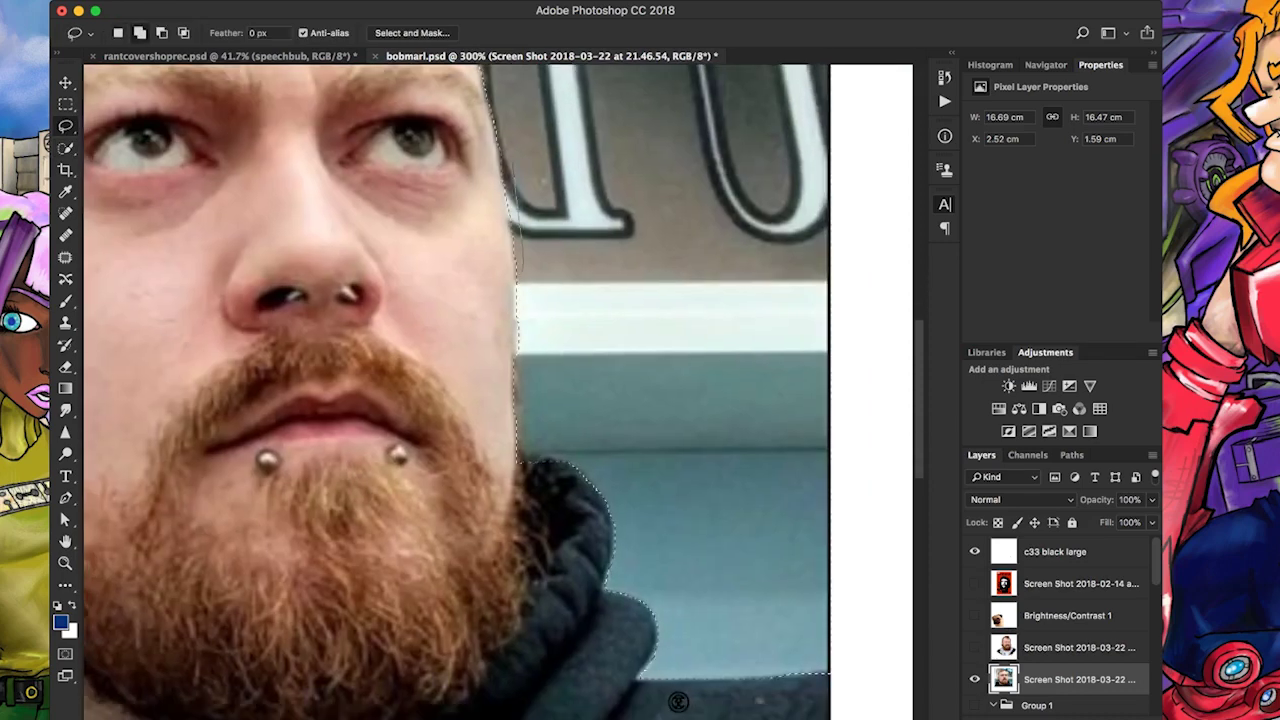
scroll(456, 390, "down", 3)
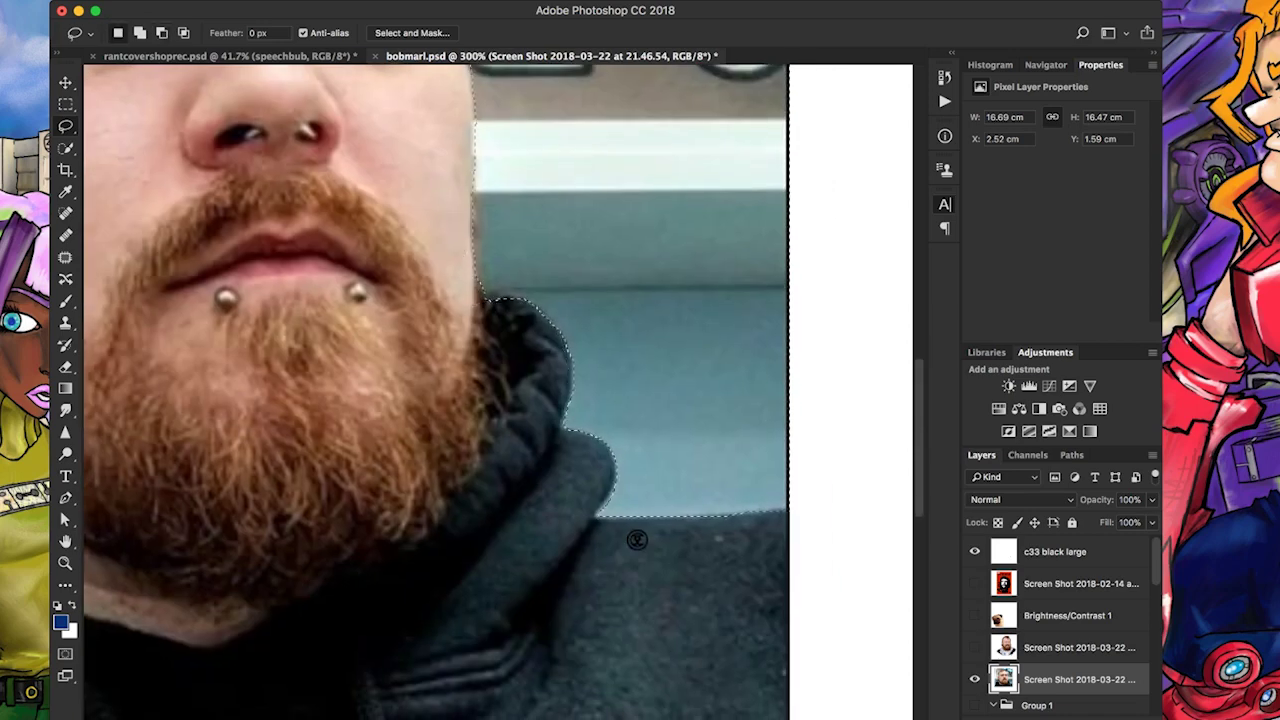
key("shift")
scroll(637, 540, "up", 10)
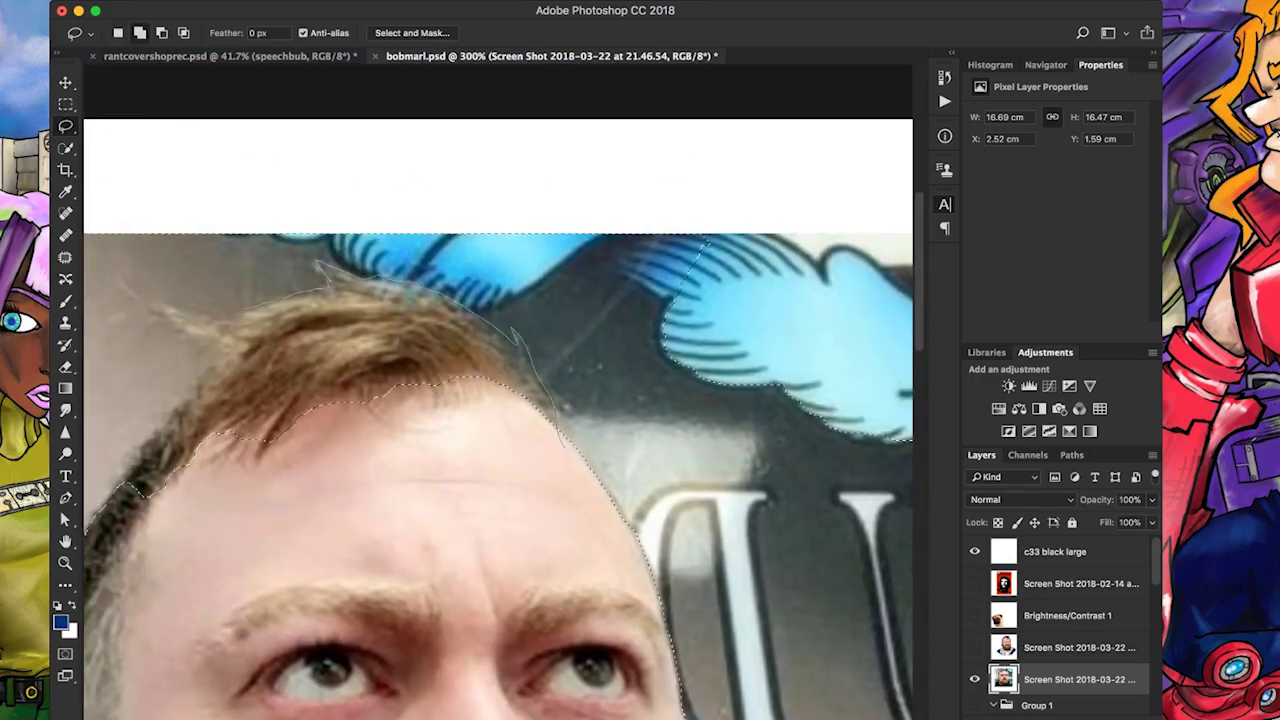
Subtract the hooded man's hair, including its loose strands, from the background selection with the Lasso
left_click_drag(563, 446, 398, 480)
scroll(500, 450, "left", 3)
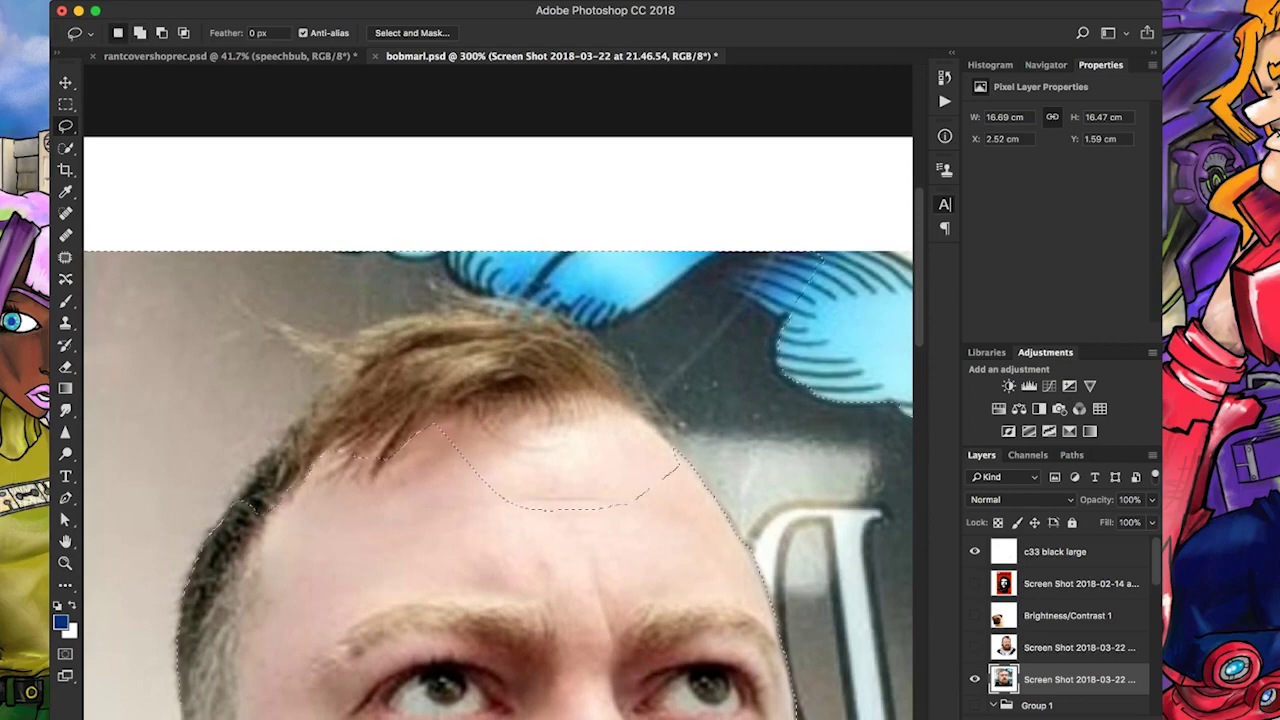
key("alt")
mouse_move(685, 465)
left_mouse_down()
mouse_move(560, 400)
mouse_move(300, 470)
left_mouse_up()
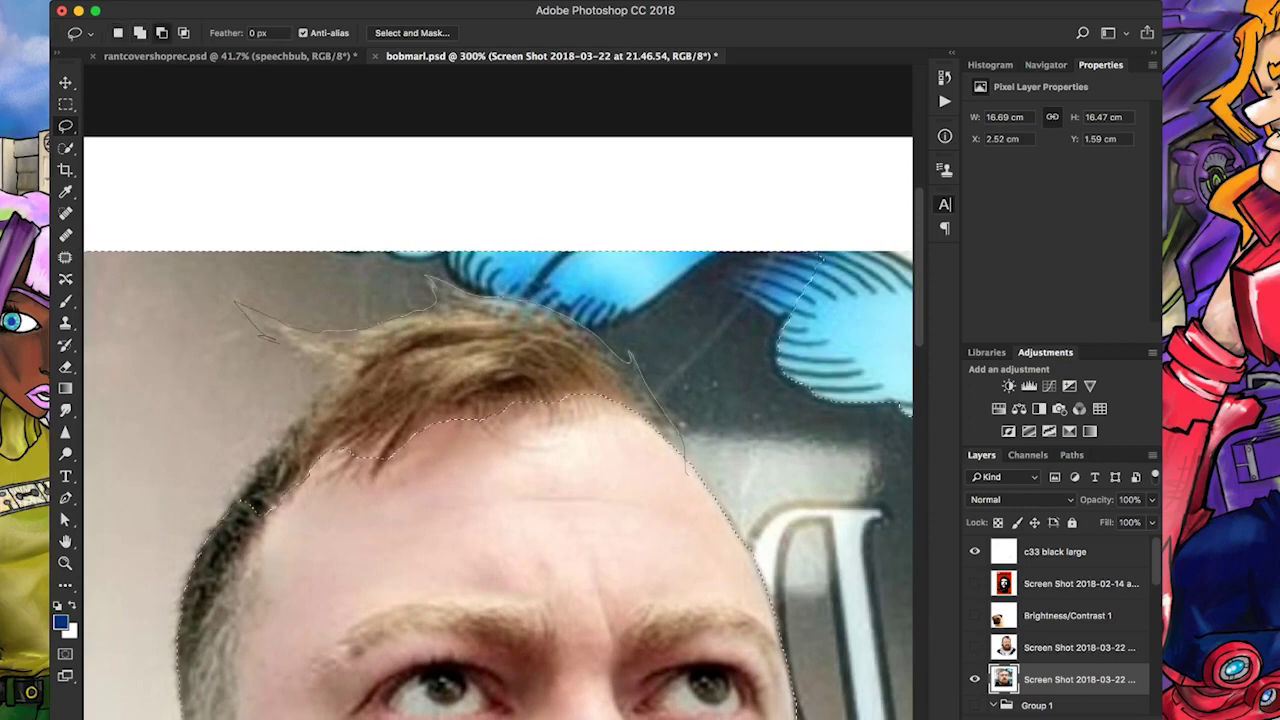
mouse_move(273, 443)
left_mouse_down()
mouse_move(250, 530)
mouse_move(262, 540)
left_mouse_up()
Refine the background selection with the Lasso along the side of the head, around the ear and down to the hoodie
scroll(500, 450, "left", 5)
scroll(500, 450, "down", 3)
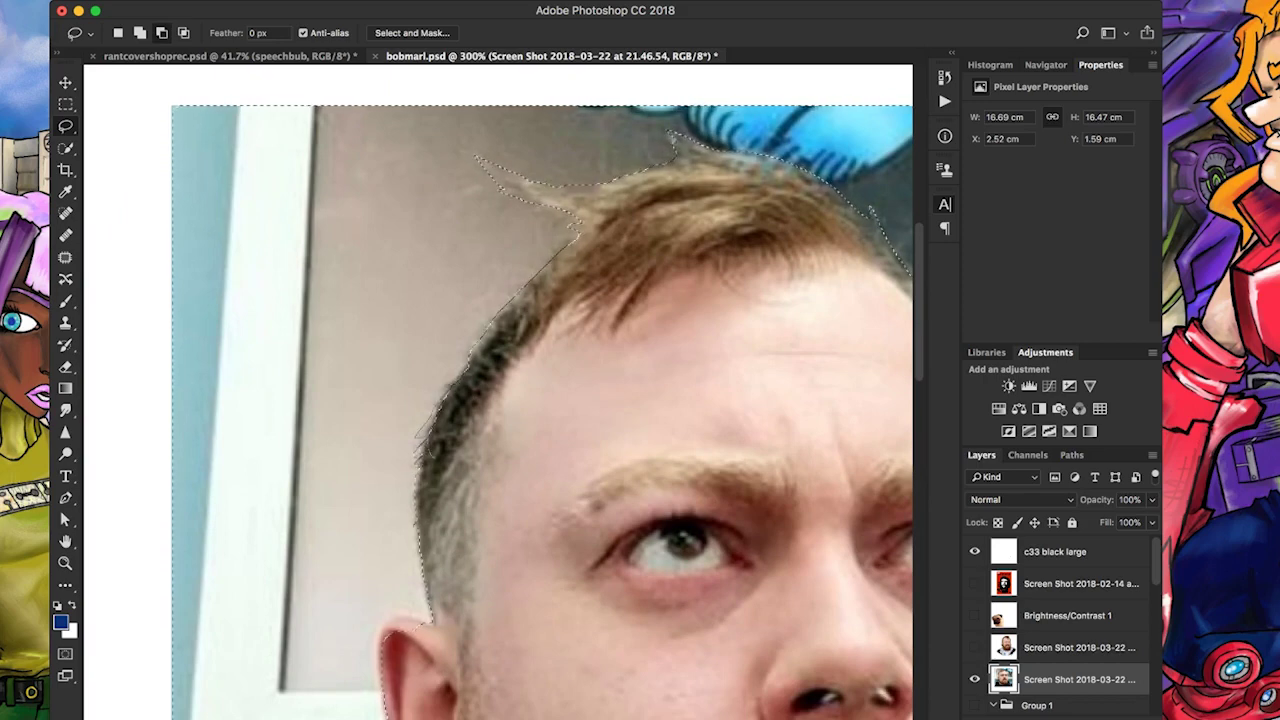
key("shift")
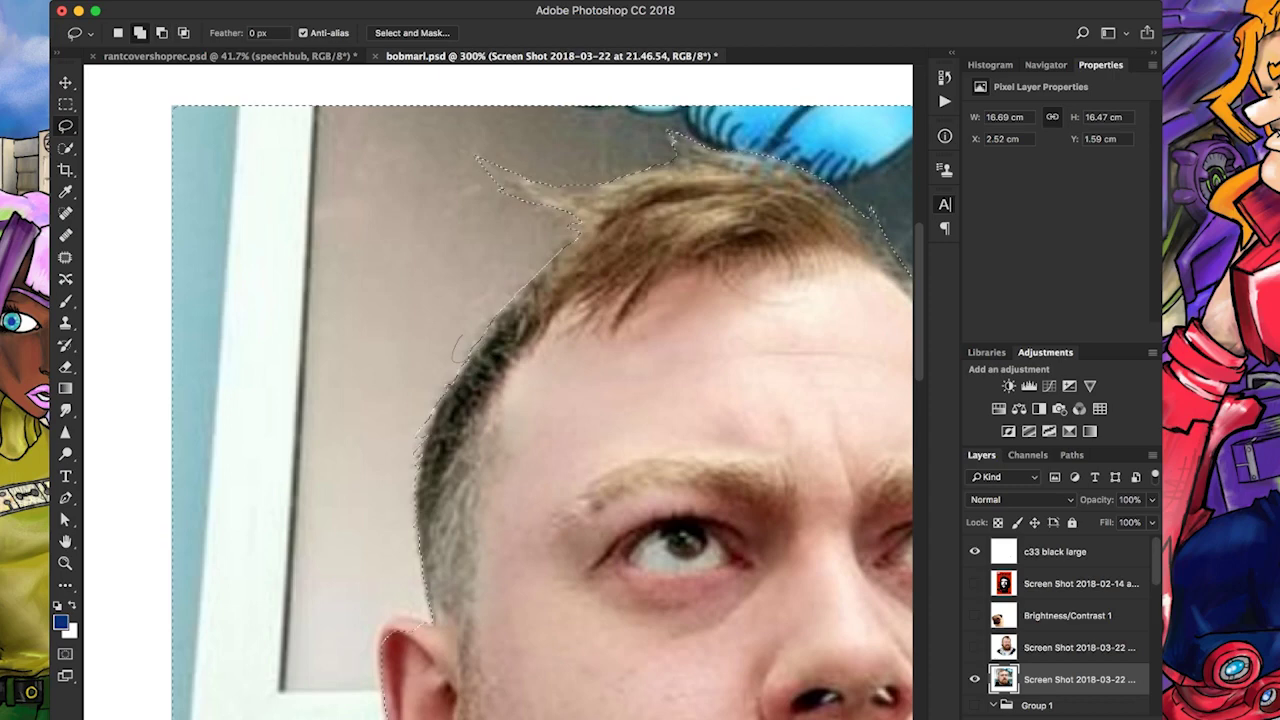
scroll(457, 350, "down", 5)
scroll(457, 350, "left", 2)
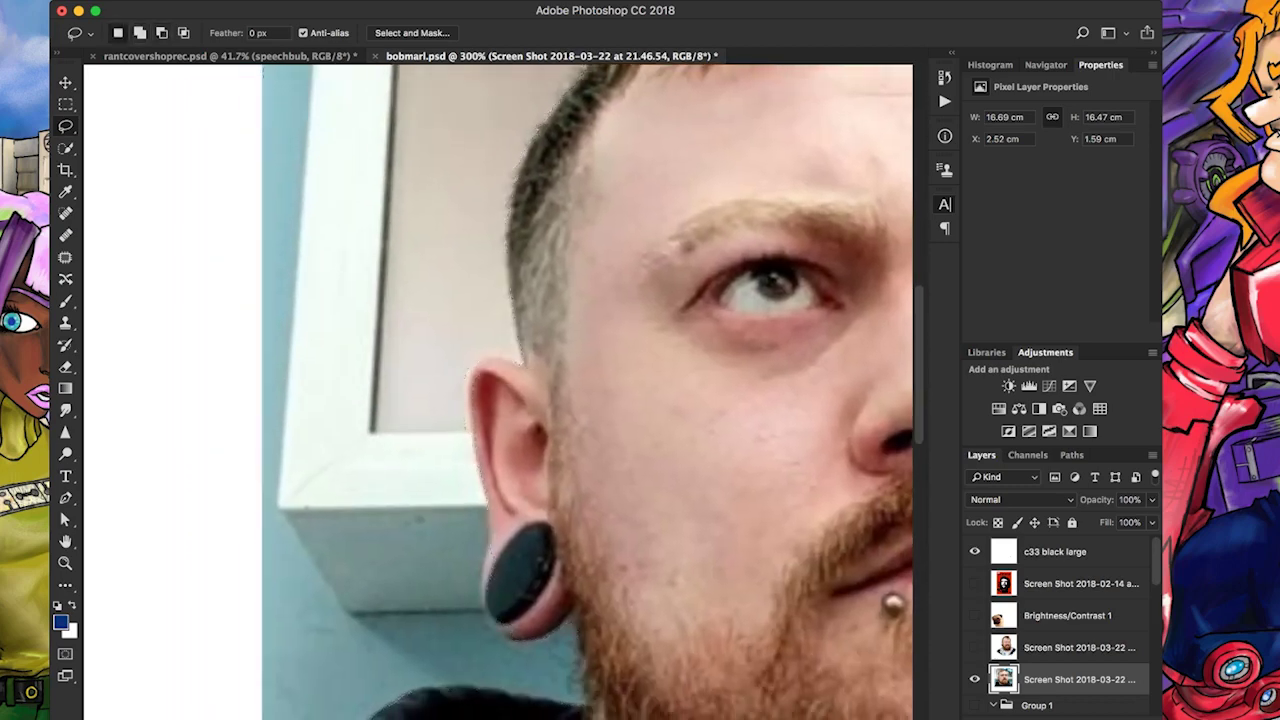
scroll(590, 390, "down", 4)
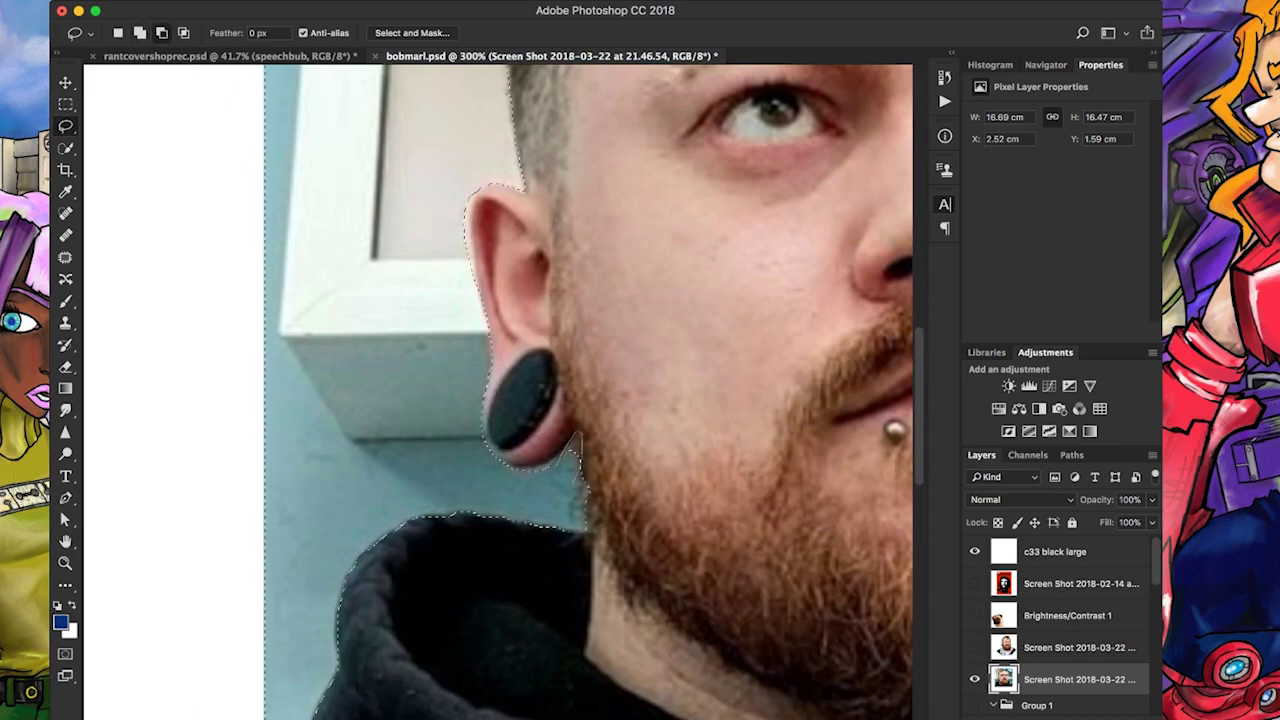
key("shift")
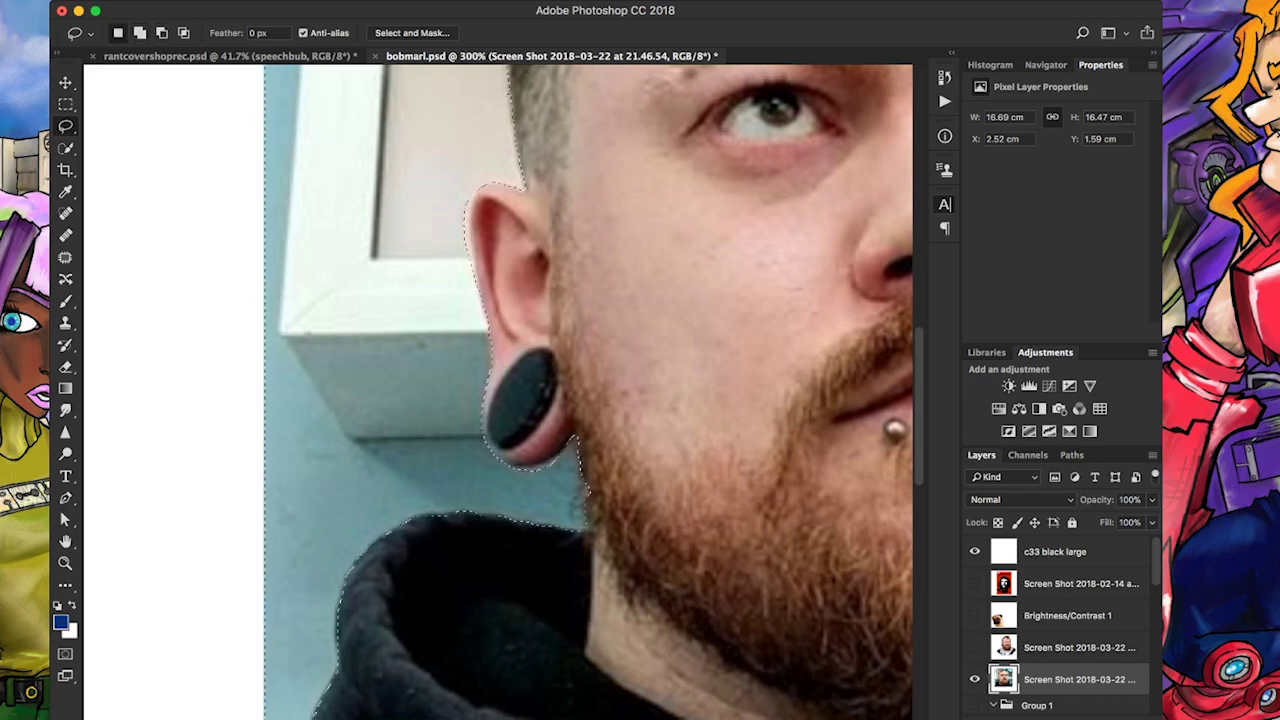
scroll(588, 390, "down", 5)
scroll(588, 390, "left", 3)
mouse_move(550, 350)
left_mouse_down()
mouse_move(500, 360)
mouse_move(500, 430)
left_mouse_up()
scroll(588, 390, "down", 2)
scroll(588, 390, "down", 3)
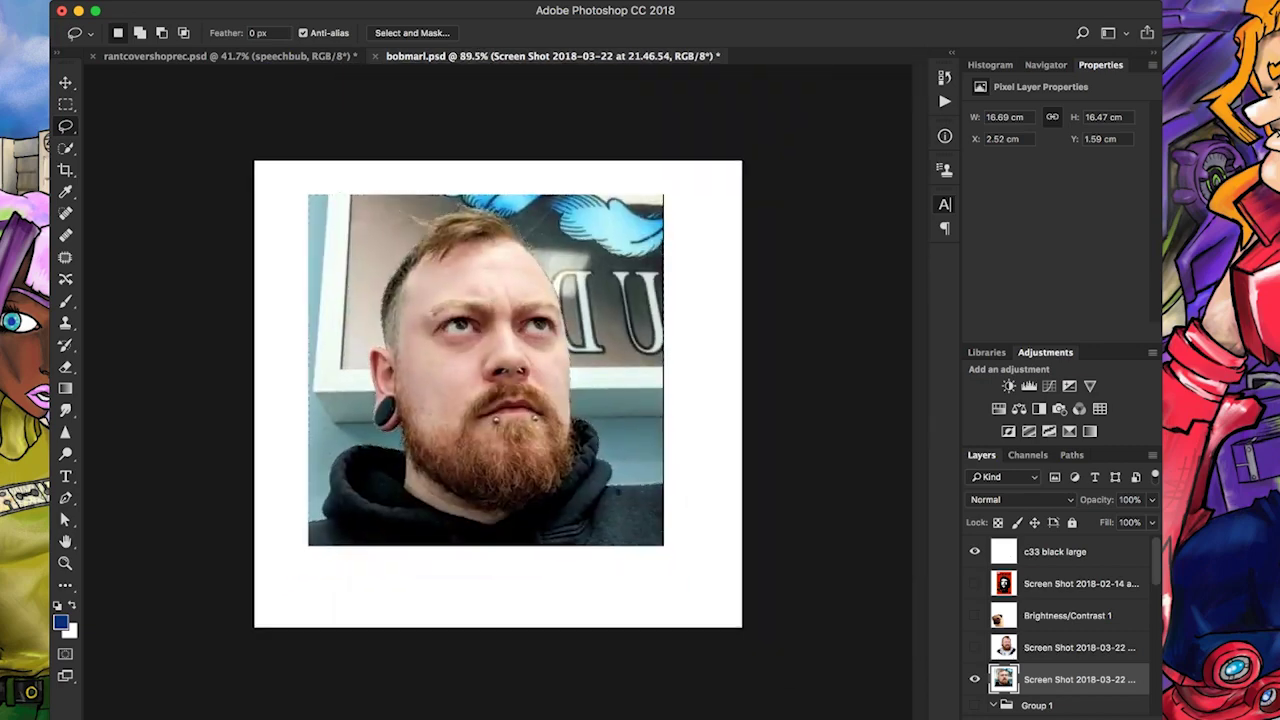
Delete the background around the hooded man and erase the leftover edge lines and the hoodie's square corners
key("Delete")
key("e")
mouse_move(592, 226)
left_mouse_down()
mouse_move(572, 222)
mouse_move(645, 214)
left_mouse_up()
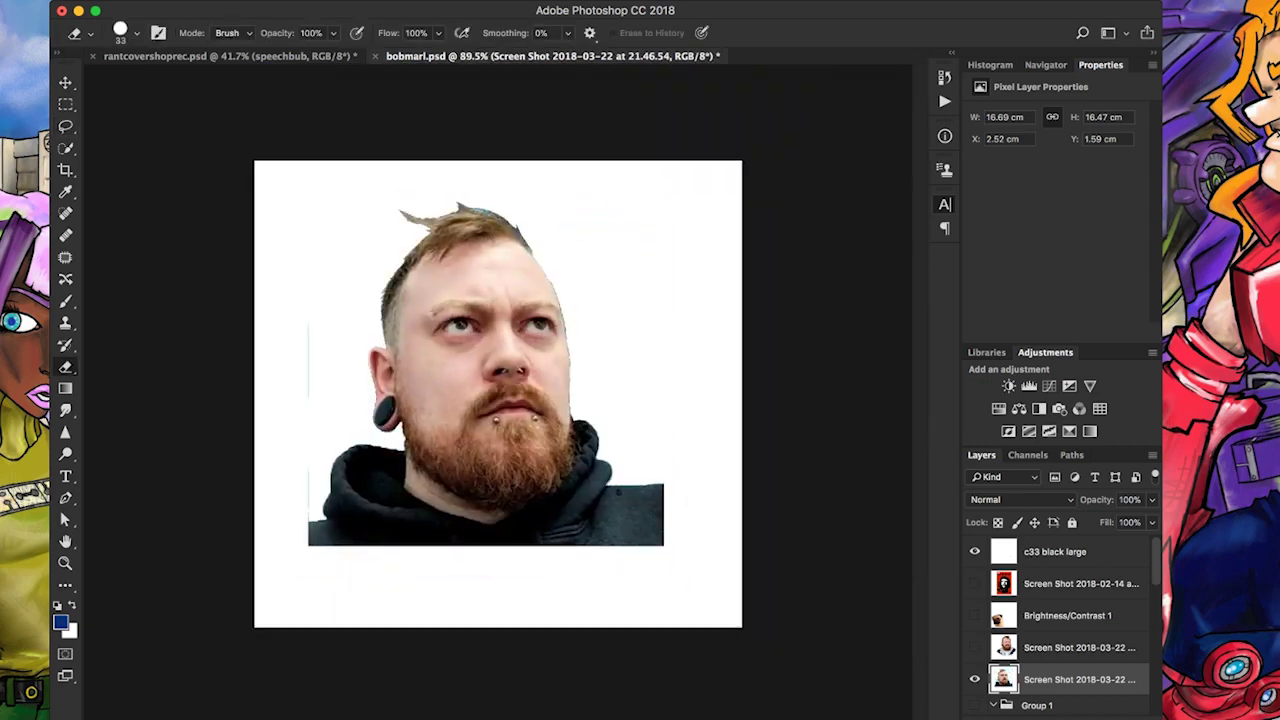
left_click_drag(309, 328, 314, 540)
mouse_move(658, 498)
left_mouse_down()
mouse_move(652, 539)
mouse_move(660, 500)
left_mouse_up()
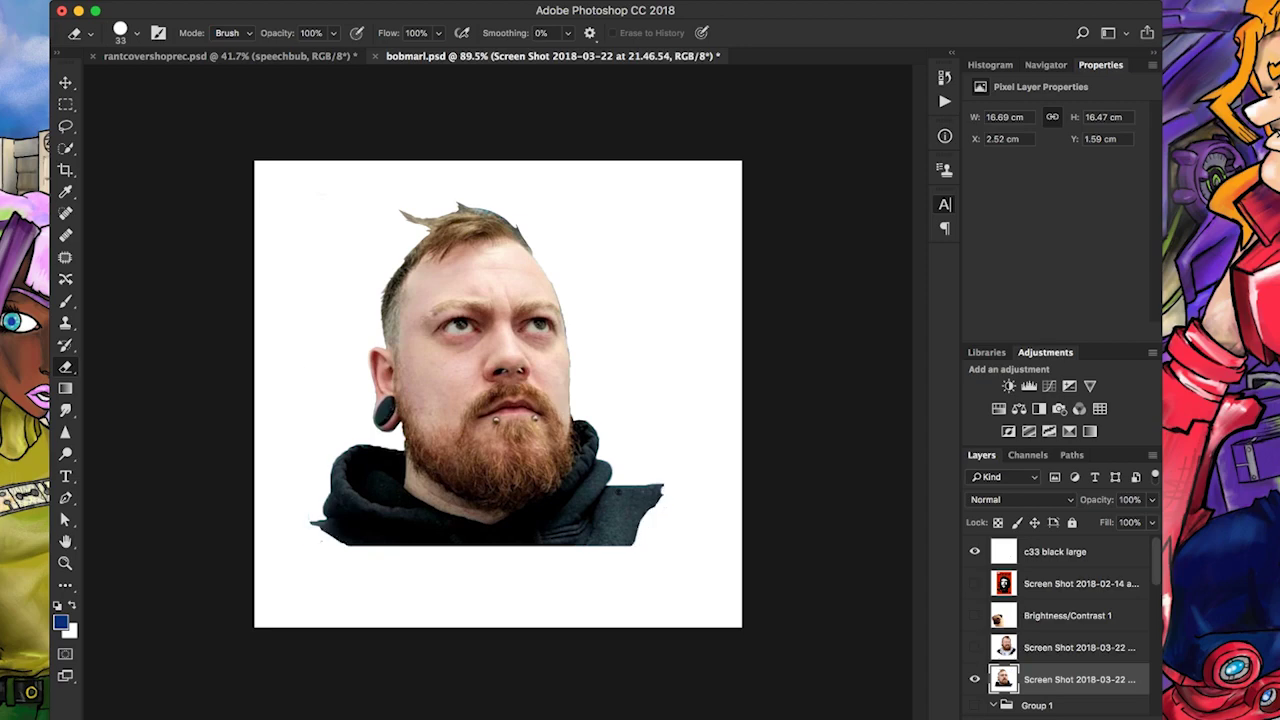
Scale the hooded man up to about 18.13 by 17.9 cm and place him at X 4.5 cm, Y 0.86 cm
key("ctrl+t")
left_click_drag(694, 543, 700, 552)
left_click_drag(500, 380, 545, 388)
key("Return")
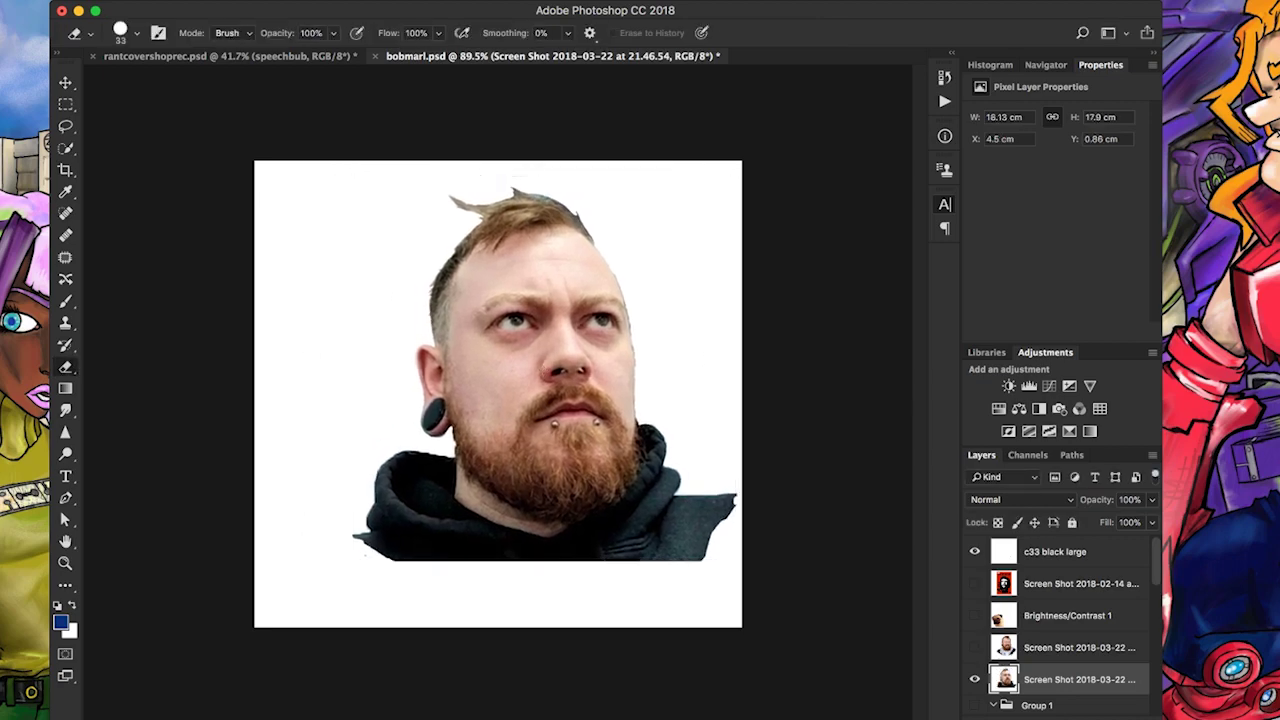
Show the pug, duplicate its layer, hide the original and move the copy to X 0.93 cm, Y 8.78 cm
left_click(975, 615)
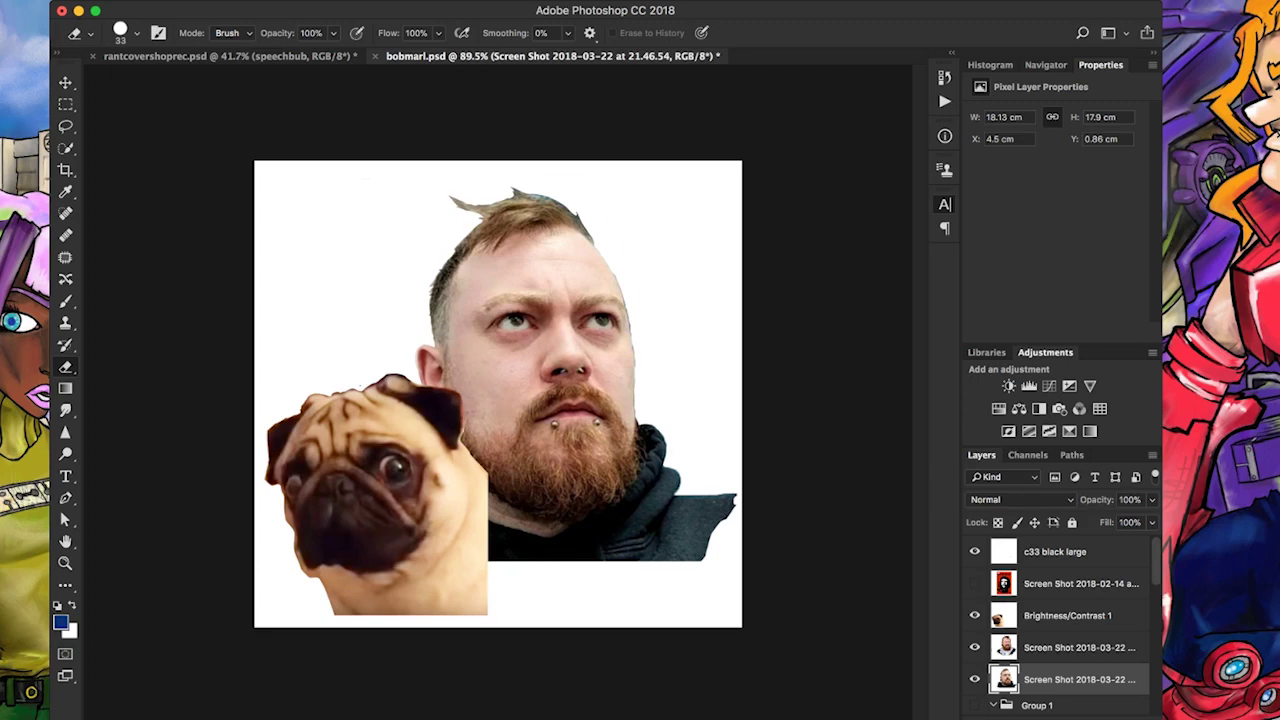
key("super+z")
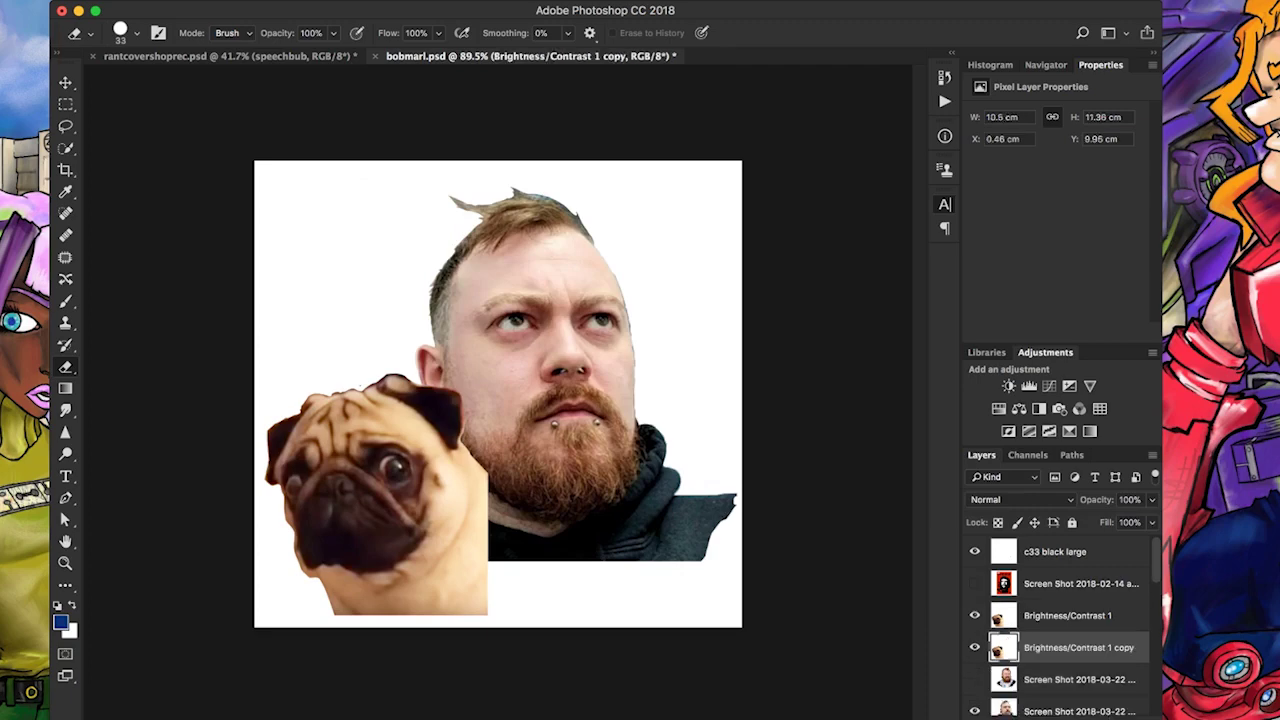
scroll(498, 394, "up", 4)
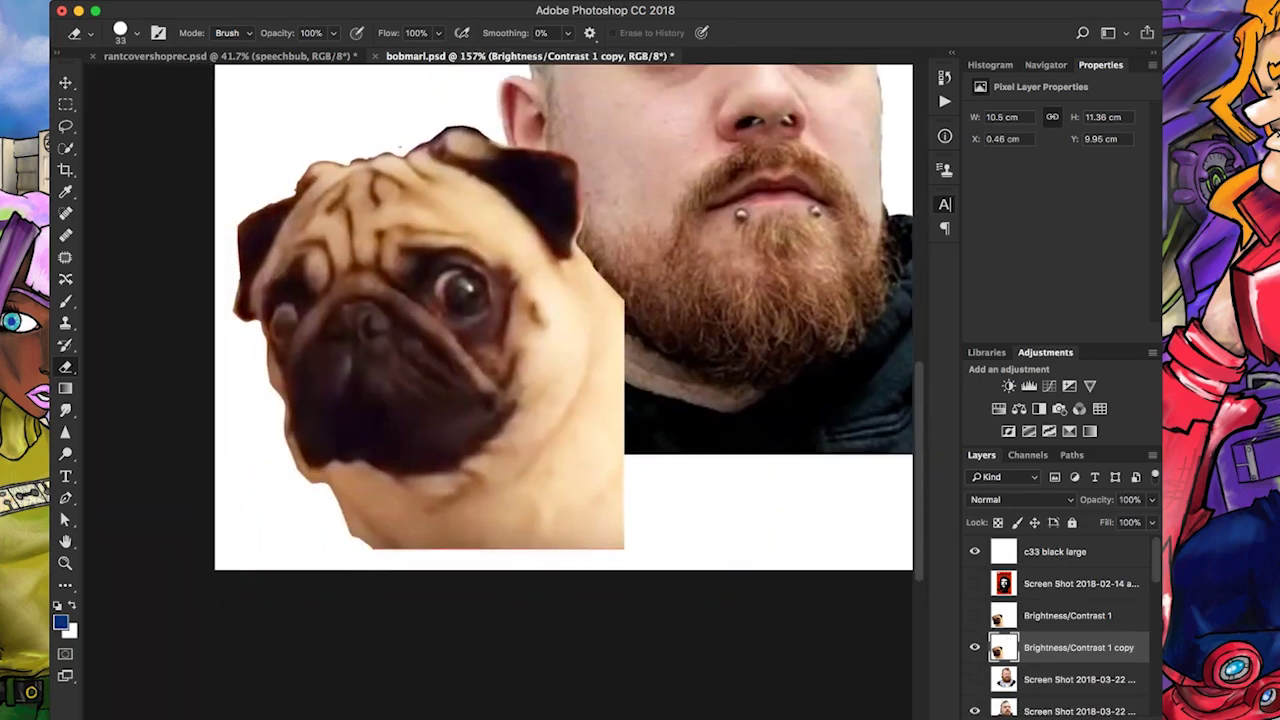
left_click_drag(430, 330, 448, 286)
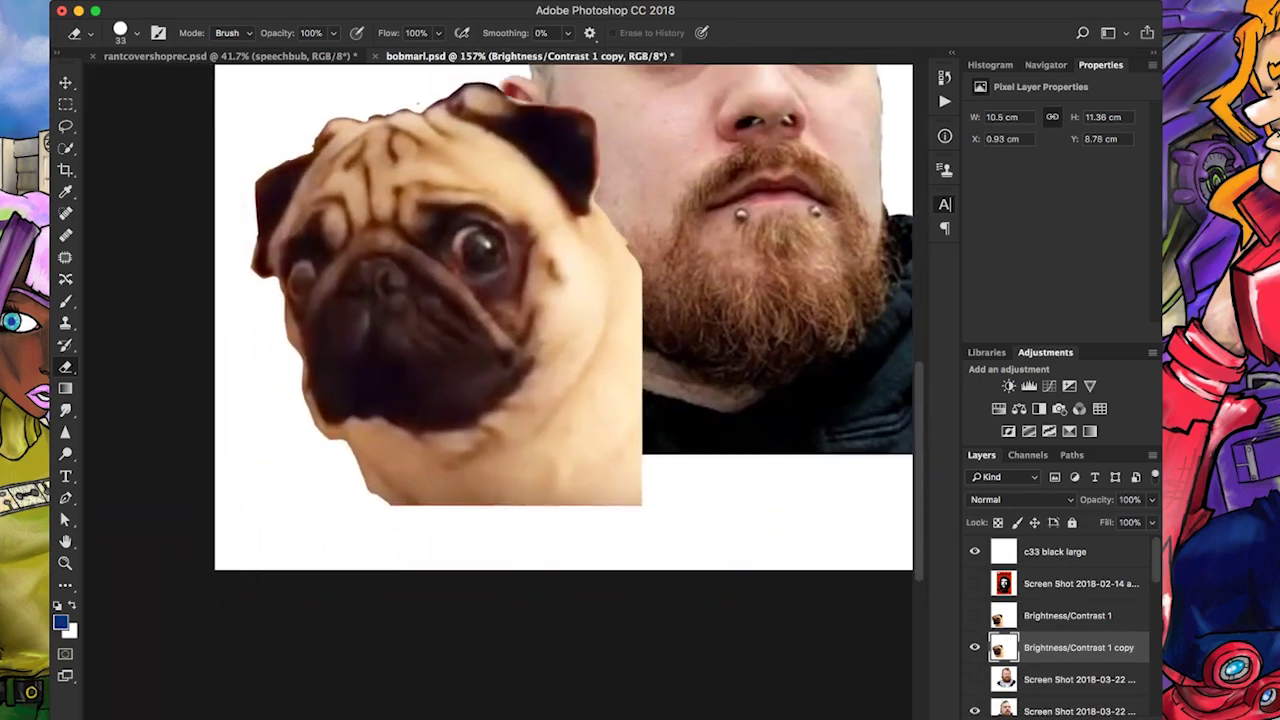
Smudge the pug's straight chest and shoulder edges outward into pointed fur strokes at 58% strength
left_click(65, 410)
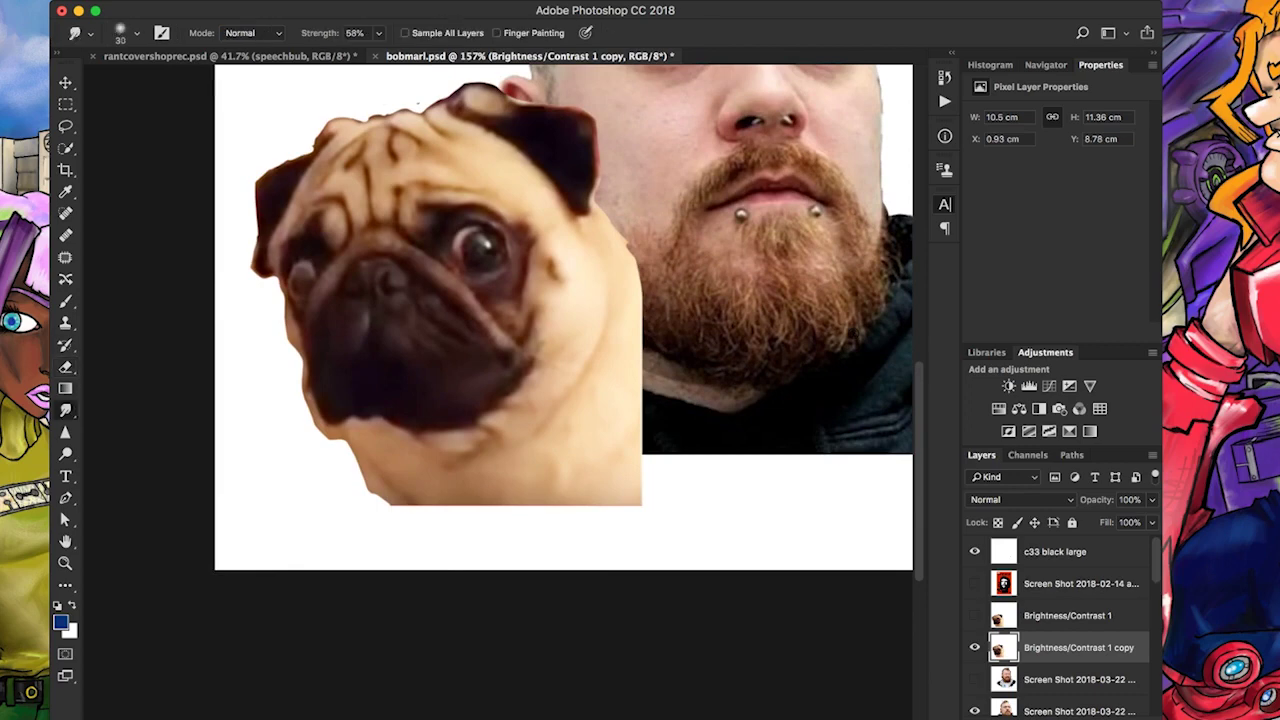
mouse_move(460, 505)
left_mouse_down()
mouse_move(423, 520)
mouse_move(475, 545)
left_mouse_up()
mouse_move(510, 490)
left_mouse_down()
mouse_move(500, 530)
mouse_move(455, 545)
left_mouse_up()
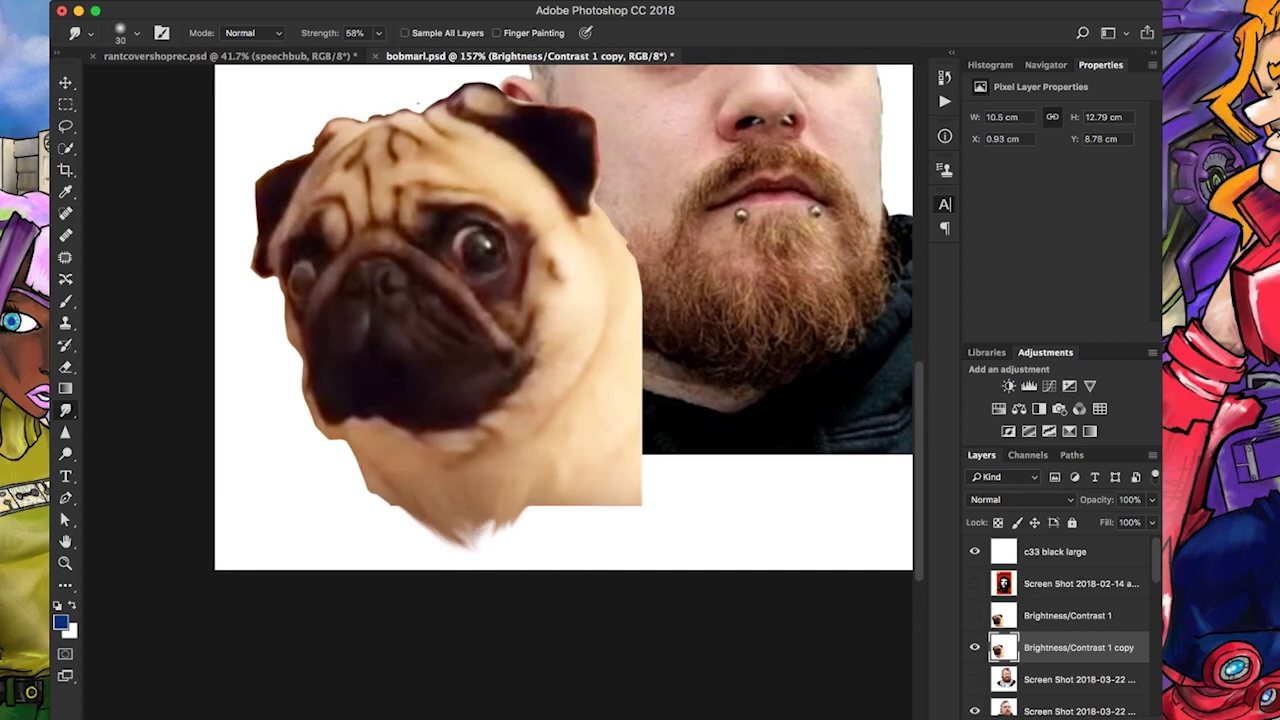
mouse_move(632, 300)
left_mouse_down()
mouse_move(658, 305)
mouse_move(655, 390)
left_mouse_up()
left_click_drag(545, 505, 475, 550)
mouse_move(392, 498)
left_mouse_down()
mouse_move(405, 532)
mouse_move(440, 536)
left_mouse_up()
left_click_drag(455, 533, 472, 545)
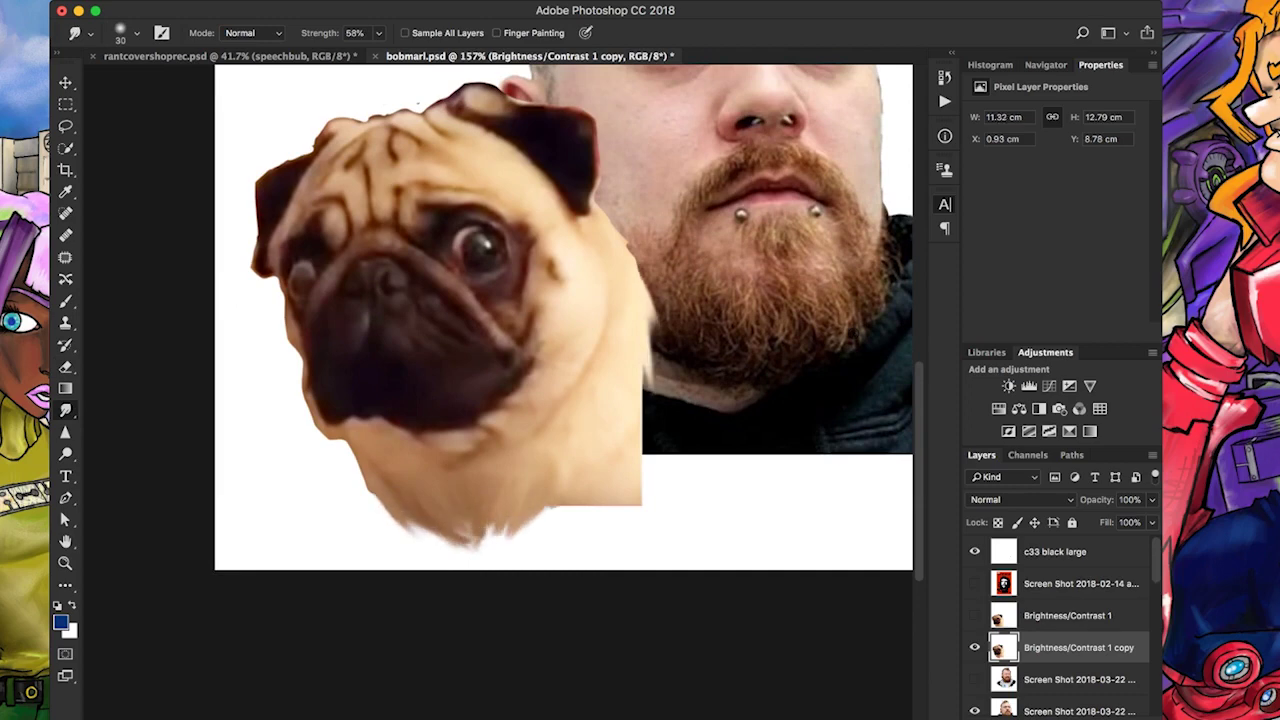
Enlarge the Smudge brush to 51 and round off the pug's remaining square chest corner with fur strokes
key("bracketright")
key("bracketright")
mouse_move(565, 480)
left_mouse_down()
mouse_move(540, 532)
mouse_move(460, 555)
left_mouse_up()
left_click_drag(630, 465, 600, 505)
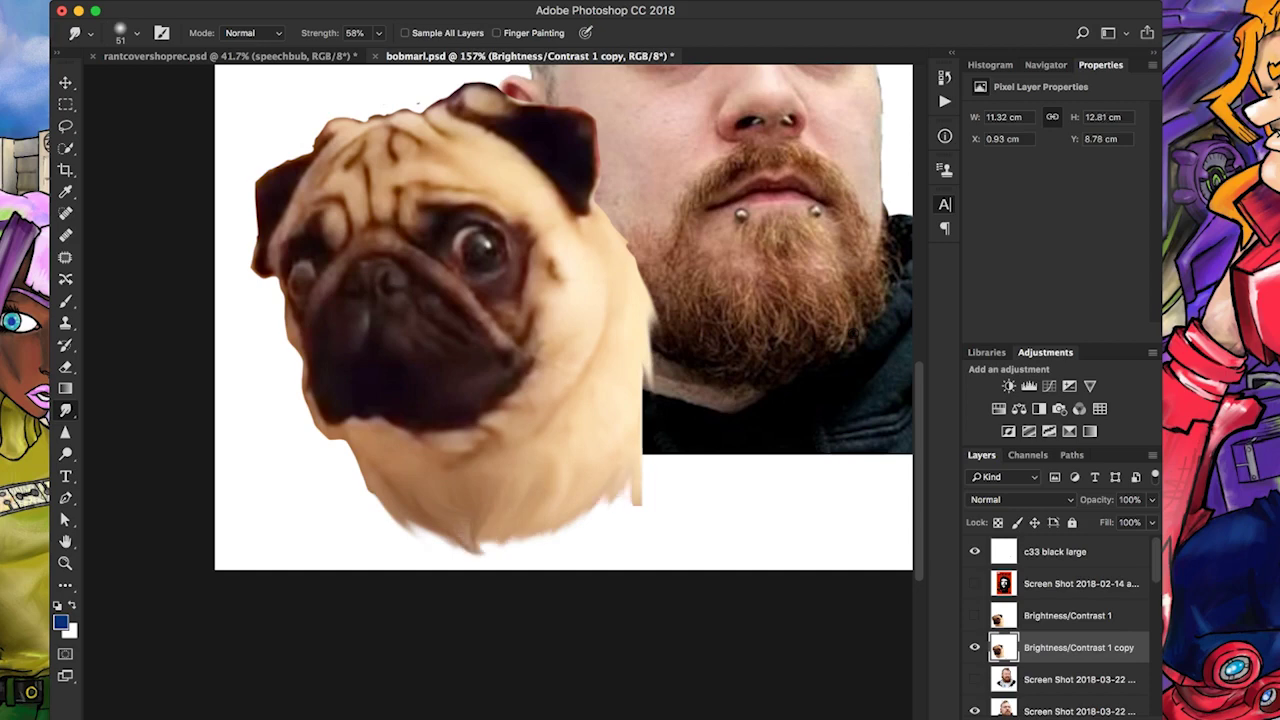
scroll(640, 470, "down", 3)
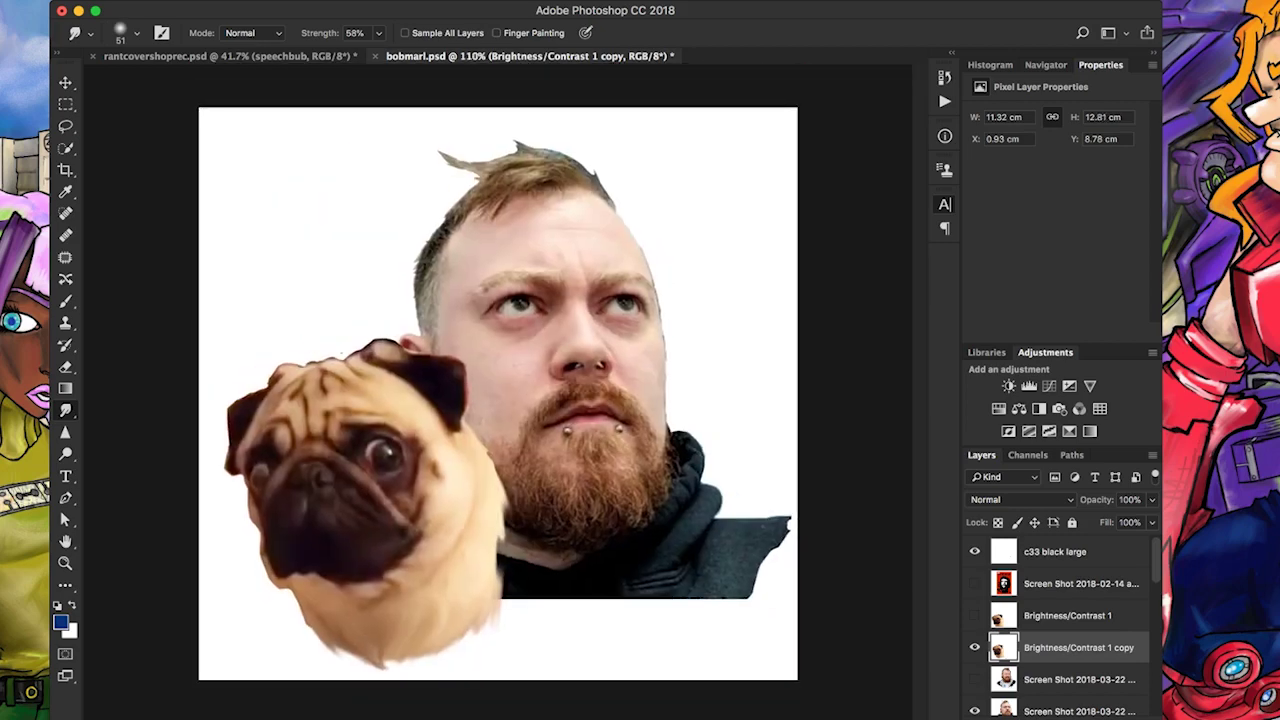
Hide the pug copy and smudge the straight lower edge of the hooded man's hoodie downward into tapered strokes
key("alt+bracketleft")
key("alt+bracketleft")
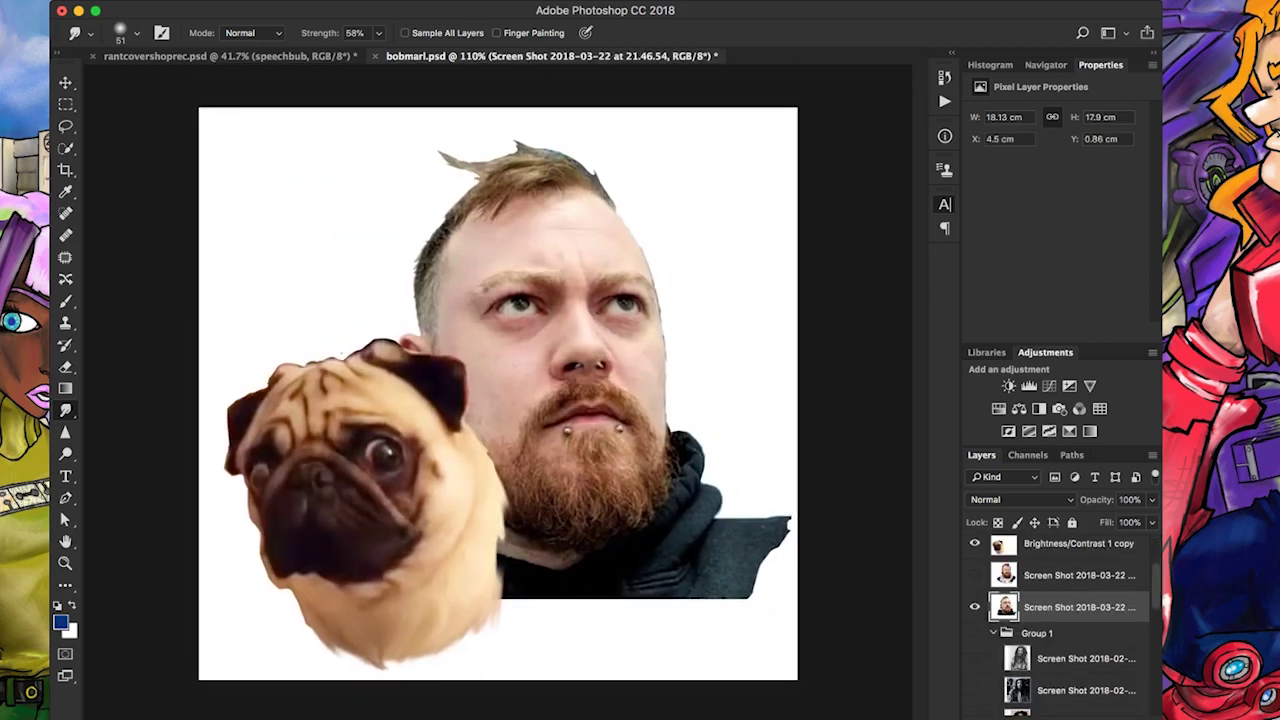
mouse_move(686, 586)
left_mouse_down()
mouse_move(696, 632)
mouse_move(730, 640)
mouse_move(676, 640)
left_mouse_up()
left_click(974, 543)
left_click_drag(380, 600, 435, 640)
left_click_drag(420, 600, 470, 634)
left_click_drag(530, 600, 560, 618)
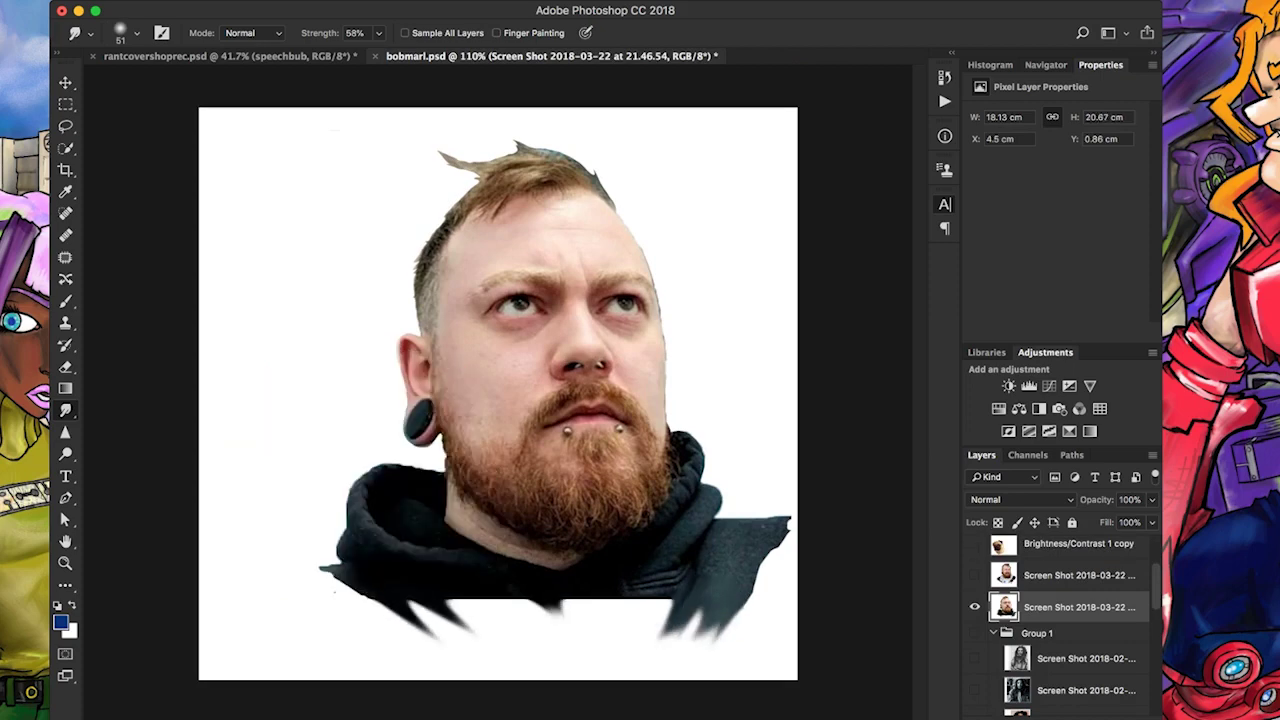
mouse_move(412, 600)
left_mouse_down()
mouse_move(450, 638)
mouse_move(505, 646)
left_mouse_up()
left_click_drag(455, 600, 480, 622)
mouse_move(660, 594)
left_mouse_down()
mouse_move(668, 620)
mouse_move(655, 642)
left_mouse_up()
mouse_move(610, 598)
left_mouse_down()
mouse_move(545, 645)
mouse_move(528, 622)
mouse_move(540, 635)
mouse_move(475, 640)
left_mouse_up()
Paint the hoodie's lower area with its sampled dark colour, smudge the edge into a tapered shape and erase stray marks
key("b")
left_click(500, 570, "alt")
left_click_drag(525, 600, 420, 665)
mouse_move(550, 606)
left_mouse_down()
mouse_move(648, 646)
mouse_move(678, 636)
mouse_move(590, 650)
mouse_move(540, 640)
mouse_move(480, 665)
mouse_move(545, 625)
mouse_move(690, 625)
mouse_move(640, 655)
mouse_move(488, 660)
mouse_move(550, 666)
mouse_move(552, 644)
mouse_move(525, 652)
mouse_move(362, 582)
mouse_move(424, 612)
left_mouse_up()
left_click(65, 410)
left_click_drag(712, 608, 672, 636)
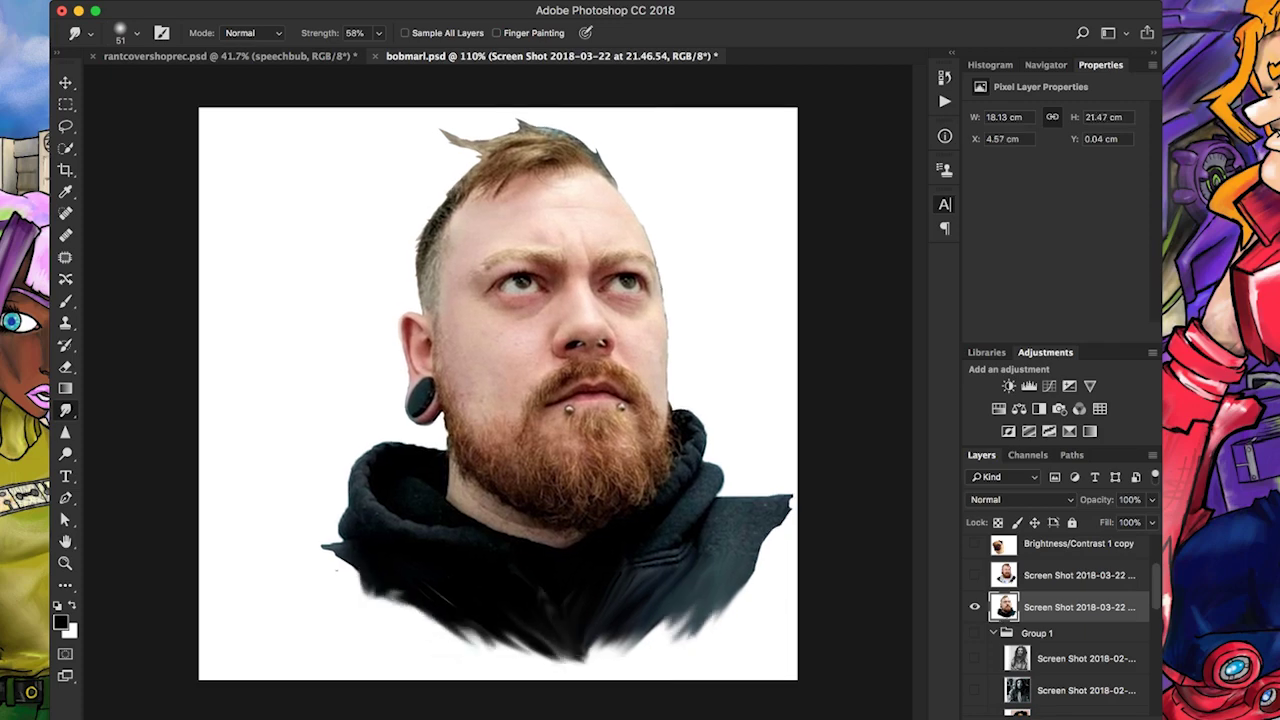
key("e")
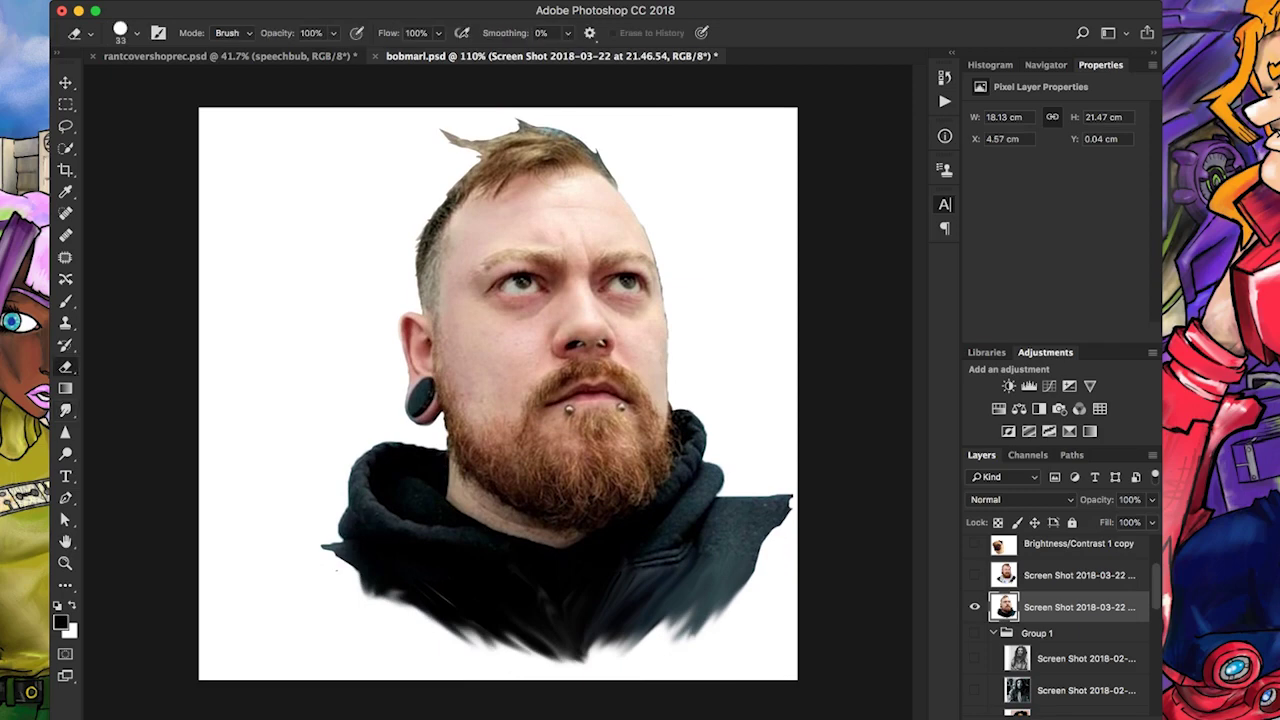
scroll(498, 393, "down", 3)
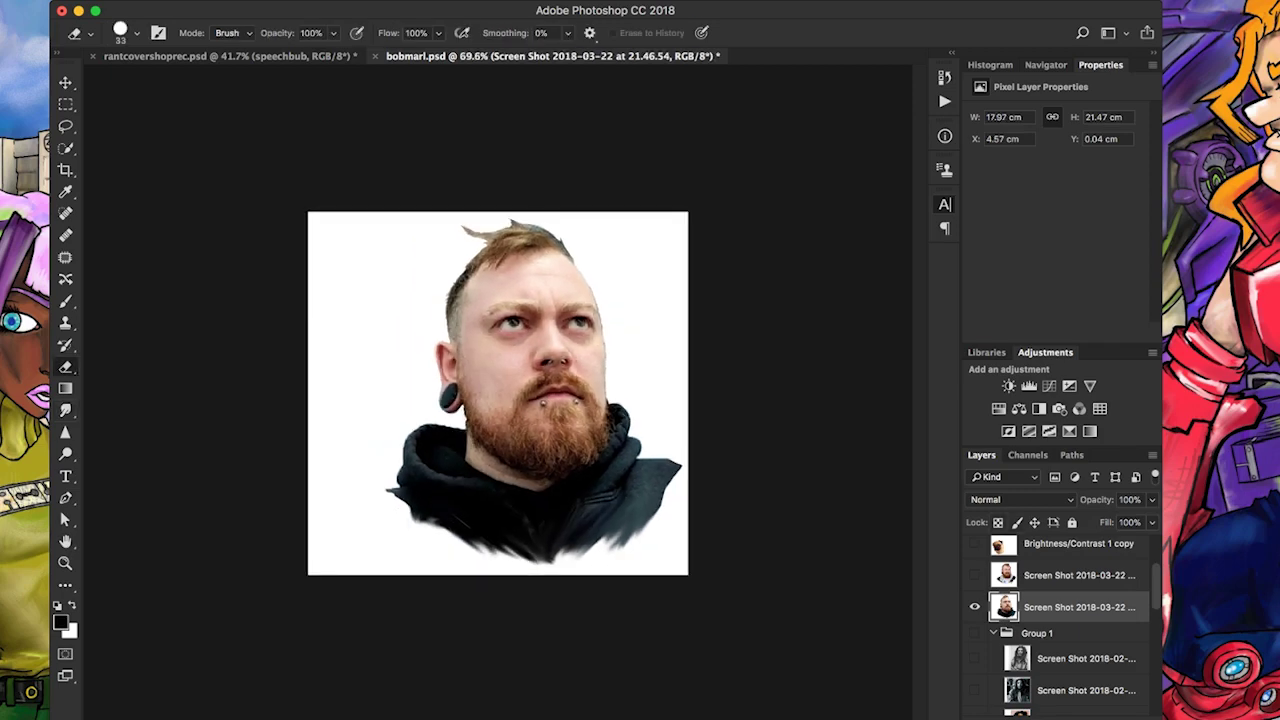
Show the pug with the hooded man and scale him to about 17.15 by 20.46 cm at X 5.31 cm, Y -0.18 cm
left_click(974, 607)
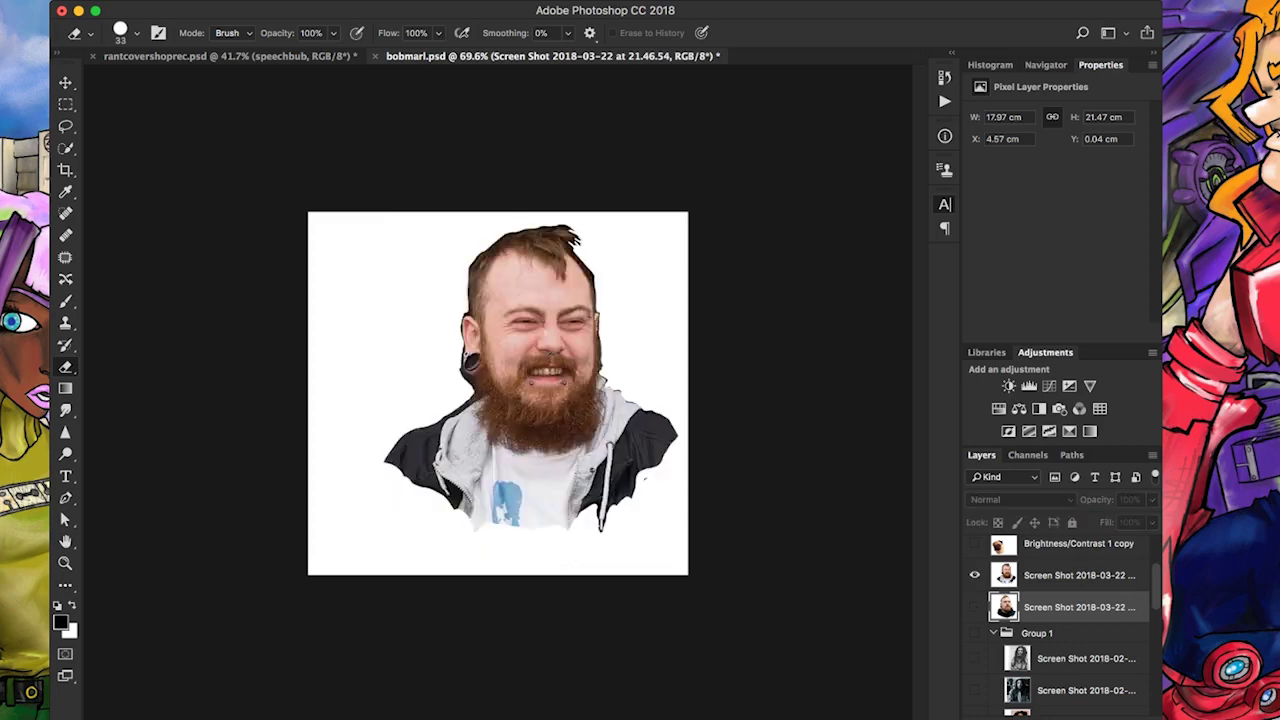
left_click(974, 543)
left_click(974, 607)
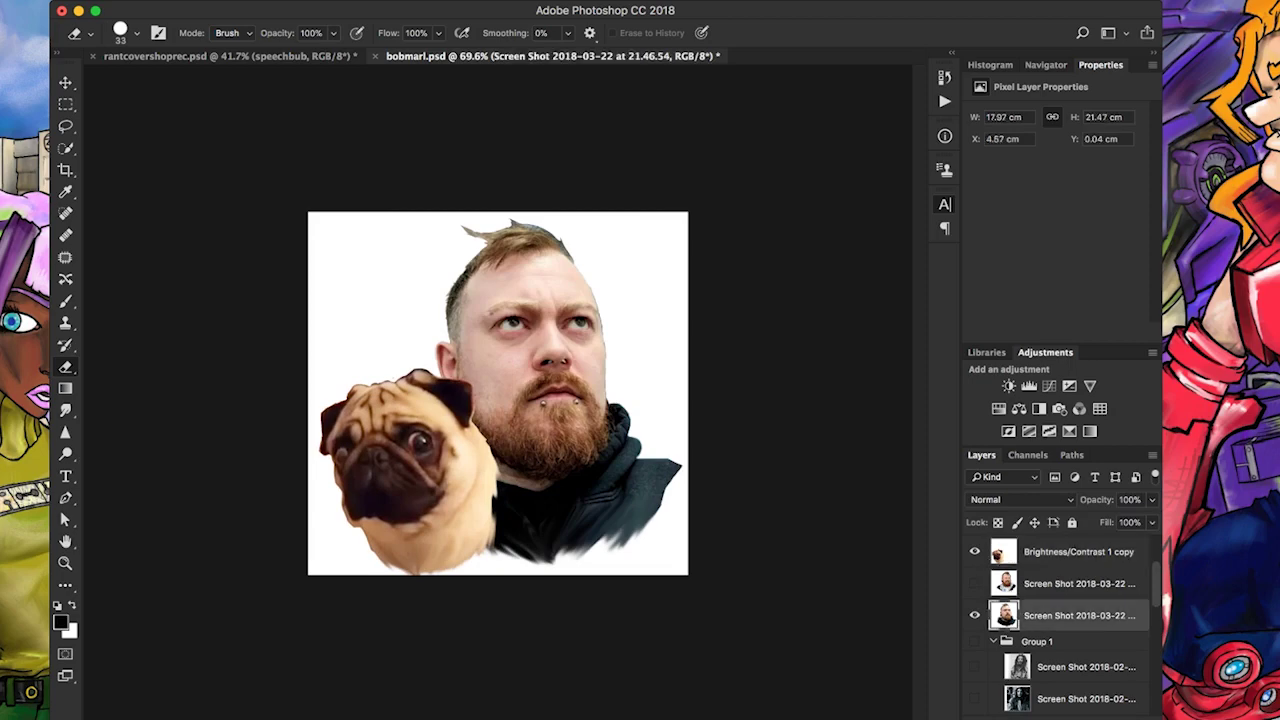
key("ctrl+t")
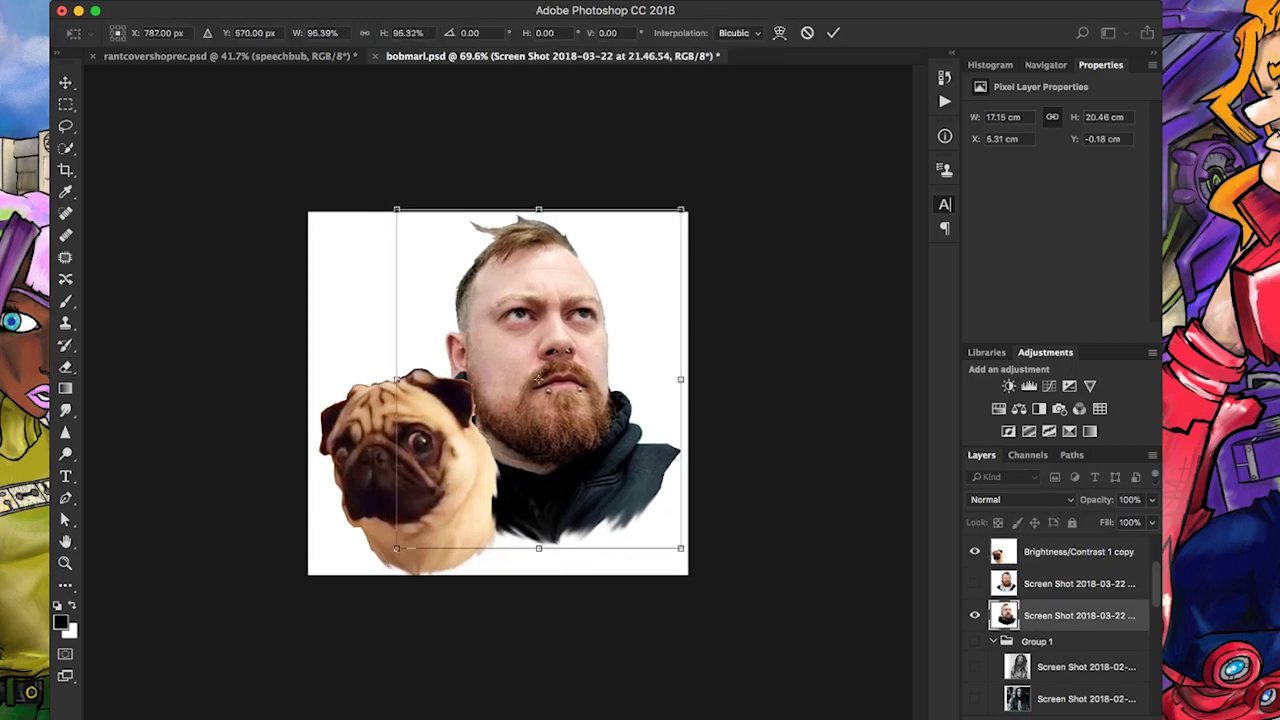
key("Return")
key("e")
Show the laughing man with the pug and scale him to about 20.34 by 21.55 cm at X 3.03 cm, Y -0.49 cm
left_click(975, 583, "alt")
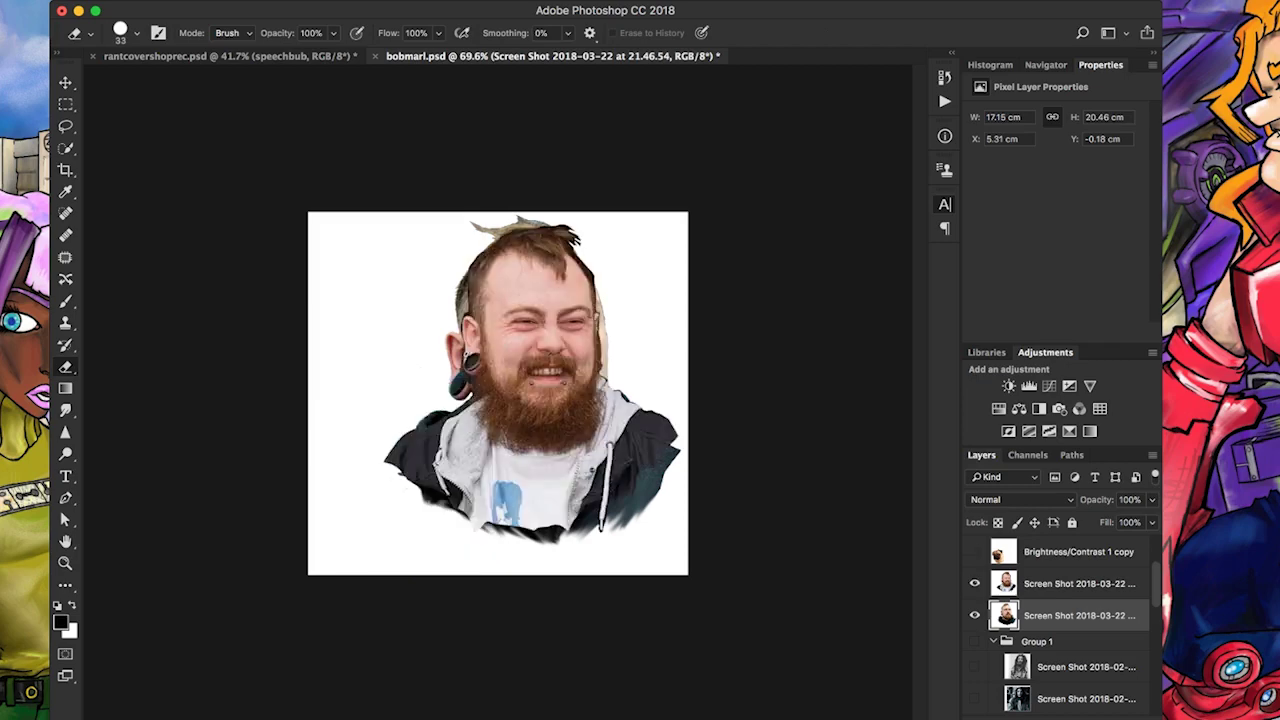
left_click(975, 551)
left_click(1078, 583)
key("ctrl+t")
left_click_drag(678, 533, 699, 556)
key("Return")
Erase the dark background fringe beside the laughing man's beard, earring, ear and hair
key("e")
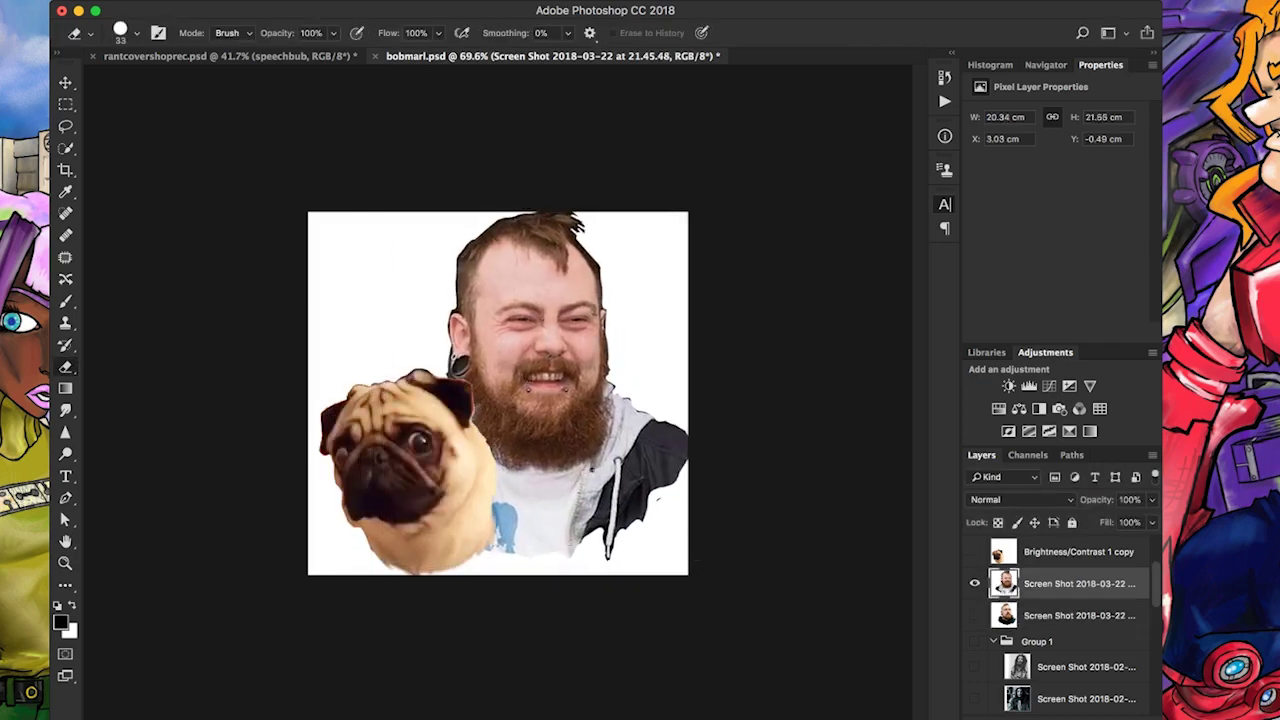
scroll(415, 393, "up", 5)
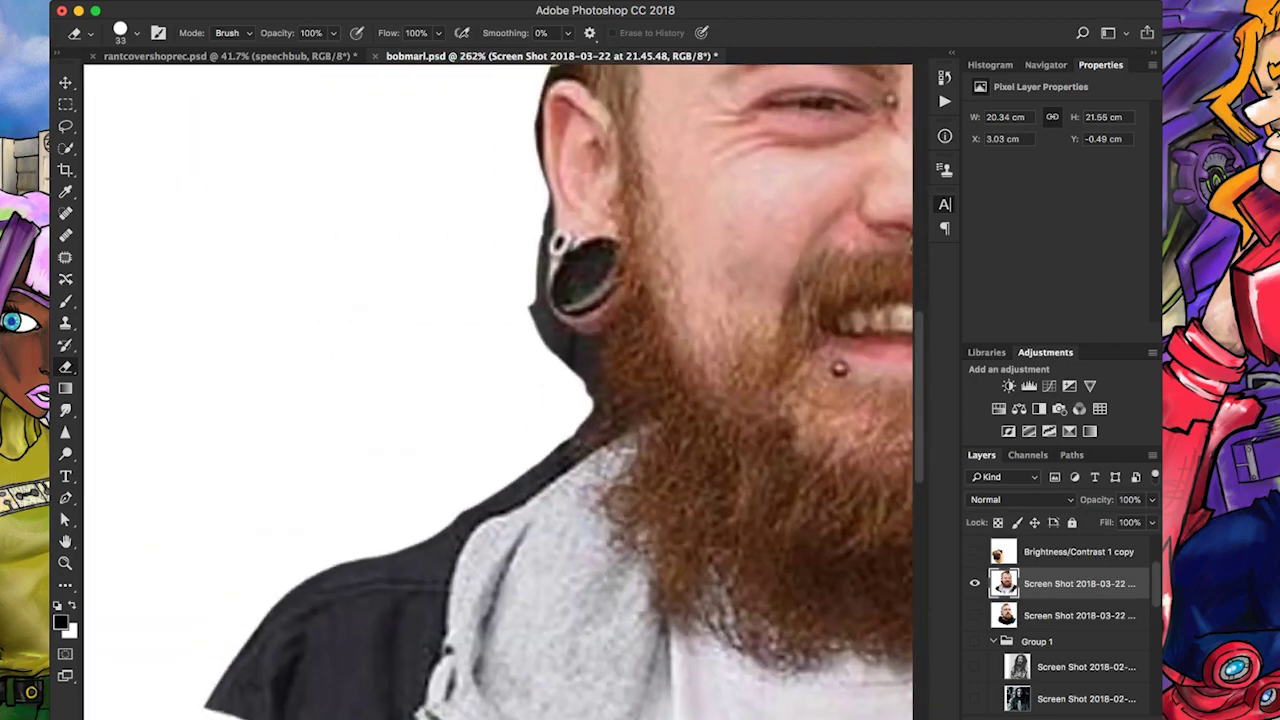
mouse_move(578, 434)
left_mouse_down()
mouse_move(593, 353)
mouse_move(588, 363)
mouse_move(533, 305)
mouse_move(543, 240)
mouse_move(570, 368)
left_mouse_up()
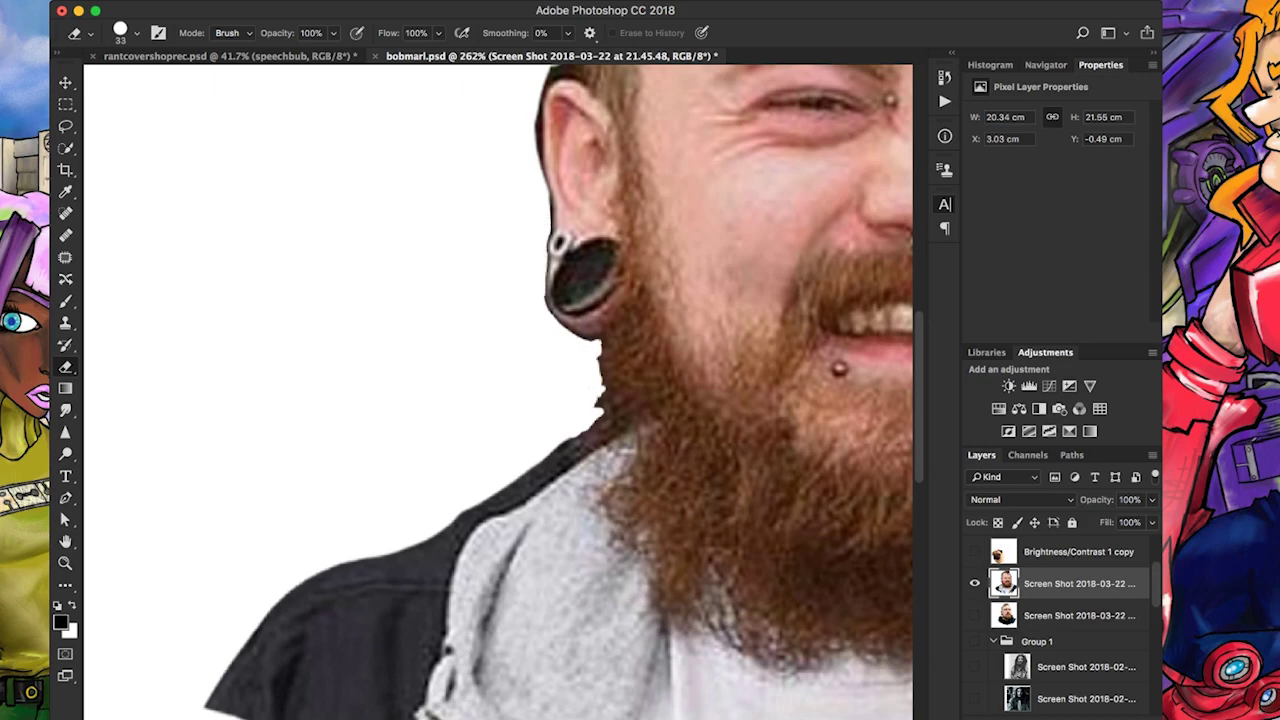
scroll(498, 390, "up", 3)
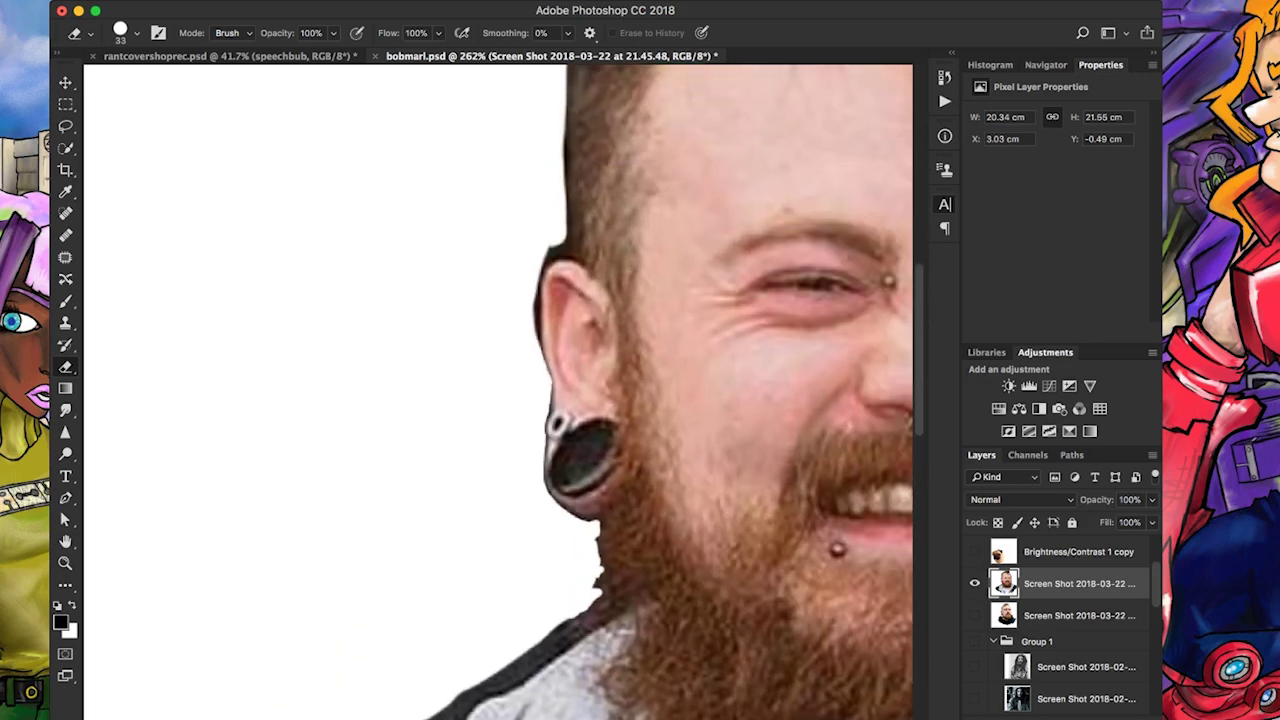
mouse_move(537, 340)
left_mouse_down()
mouse_move(540, 270)
mouse_move(568, 240)
mouse_move(567, 160)
left_mouse_up()
scroll(567, 160, "up", 3)
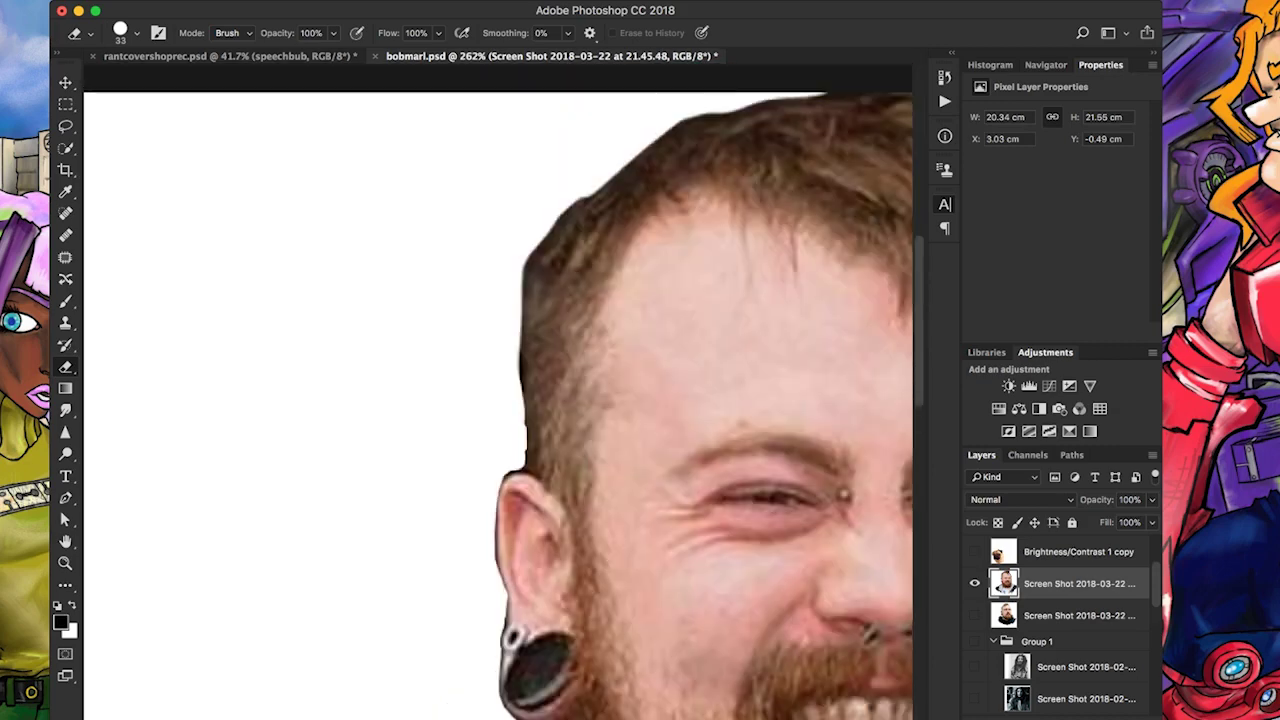
scroll(560, 260, "up", 1)
left_click_drag(520, 310, 578, 245)
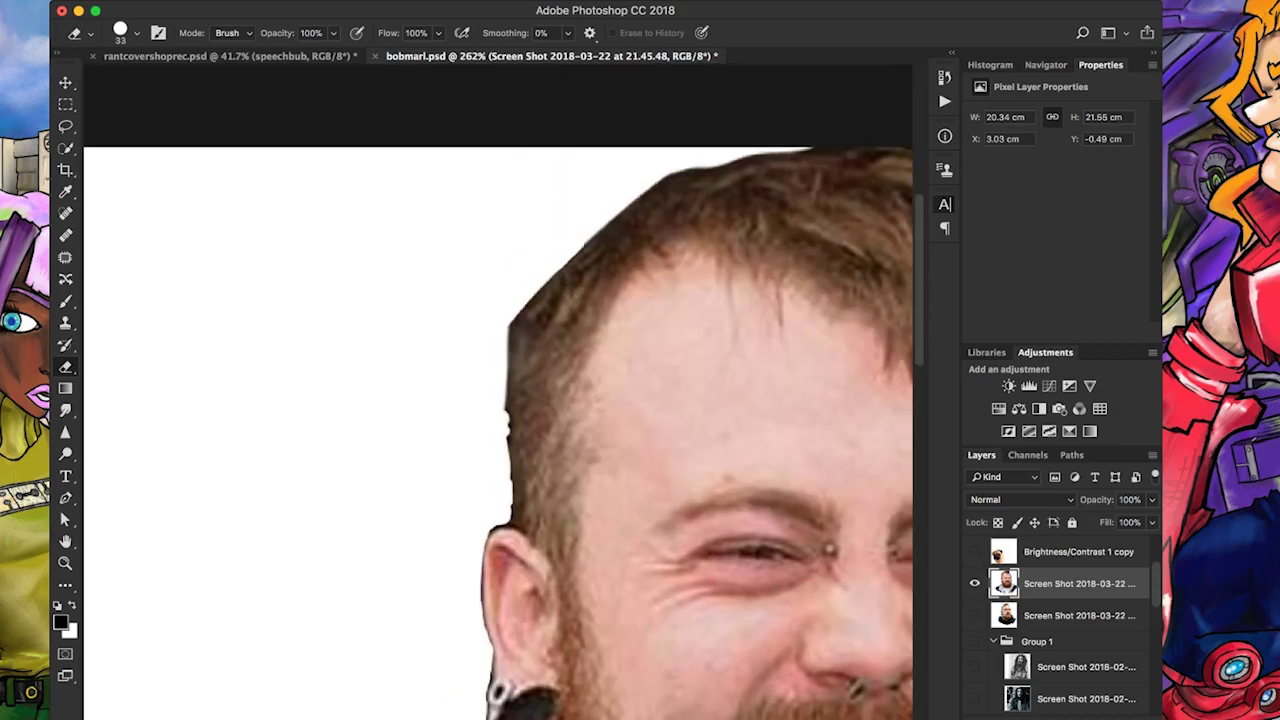
Erase the dark fringe around the top of the laughing man's hair, shaping spiky strands along the far side of his hairline
scroll(498, 430, "up", 3)
scroll(498, 430, "right", 2)
mouse_move(455, 432)
left_mouse_down()
mouse_move(545, 370)
mouse_move(675, 344)
left_mouse_up()
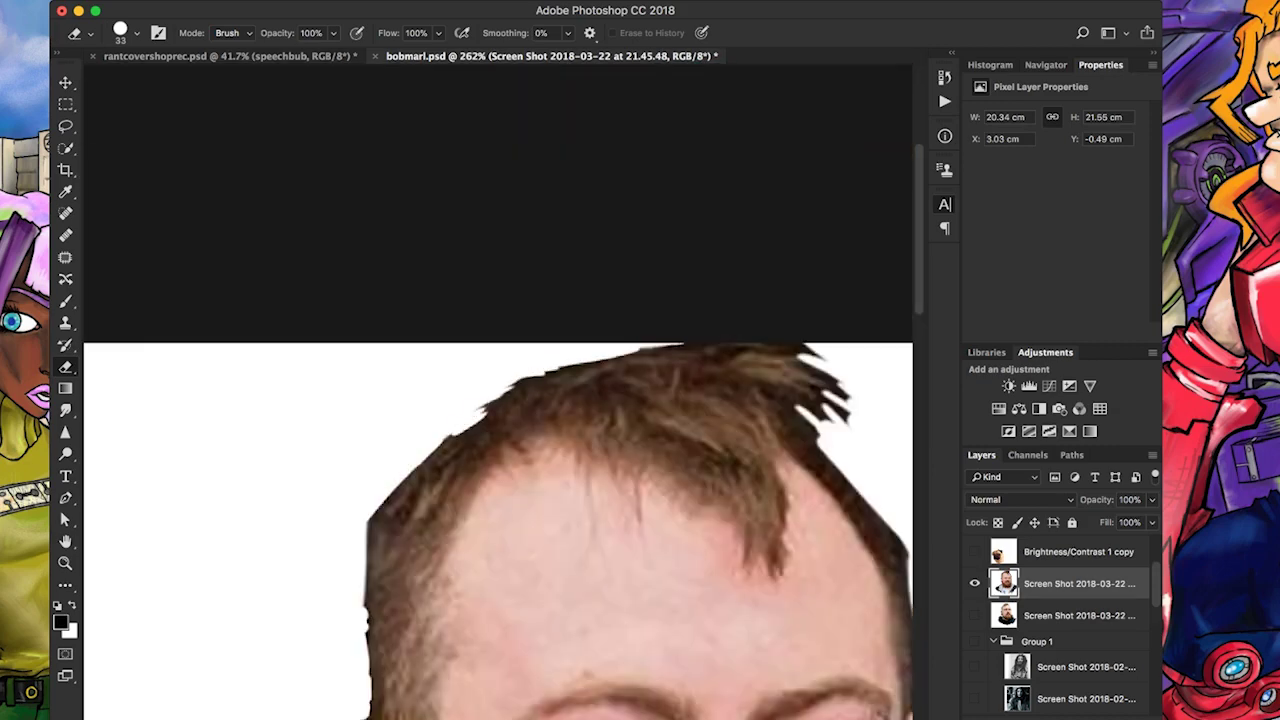
scroll(600, 420, "right", 3)
mouse_move(575, 405)
left_mouse_down()
mouse_move(615, 440)
mouse_move(574, 366)
left_mouse_up()
scroll(574, 366, "down", 1)
scroll(574, 366, "right", 1)
mouse_move(552, 458)
left_mouse_down()
mouse_move(610, 502)
mouse_move(636, 556)
left_mouse_up()
left_click_drag(560, 445, 538, 398)
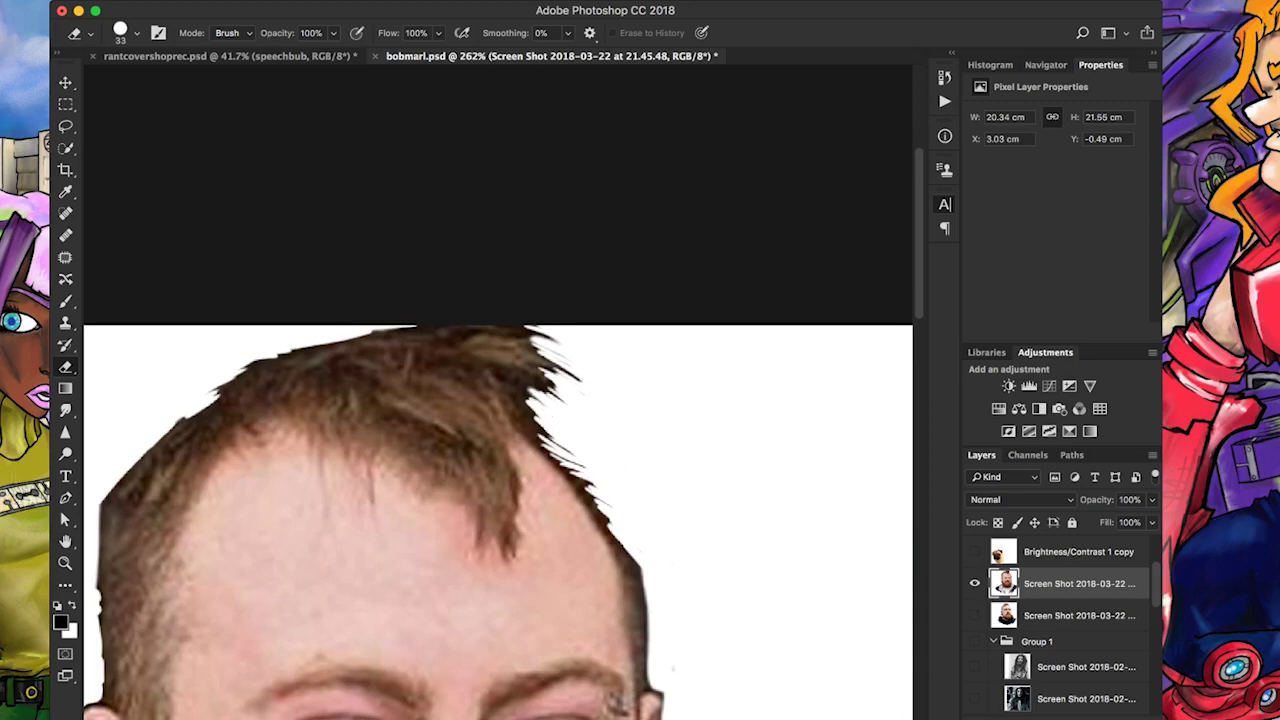
Erase the dark fringe beside the laughing man's temple, far ear and beard edge down to the hood
scroll(540, 400, "down", 5)
scroll(540, 400, "right", 2)
left_click_drag(535, 310, 548, 360)
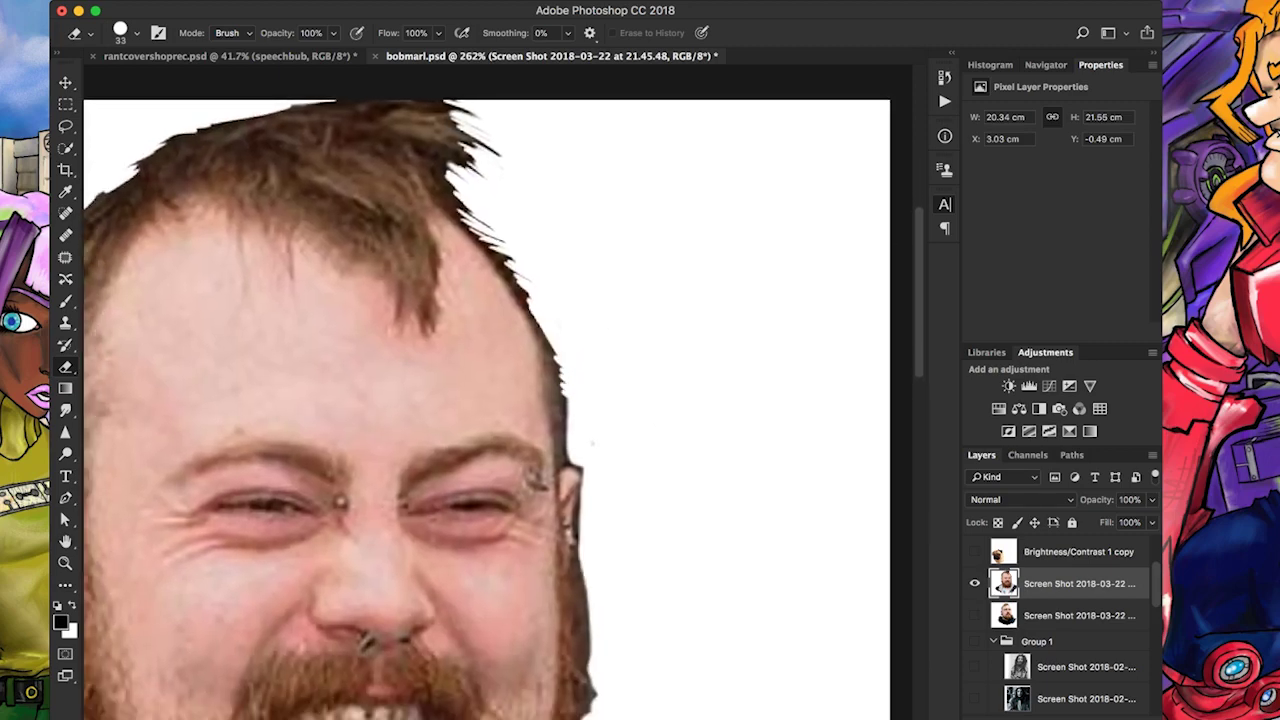
scroll(573, 472, "down", 5)
scroll(573, 472, "right", 1)
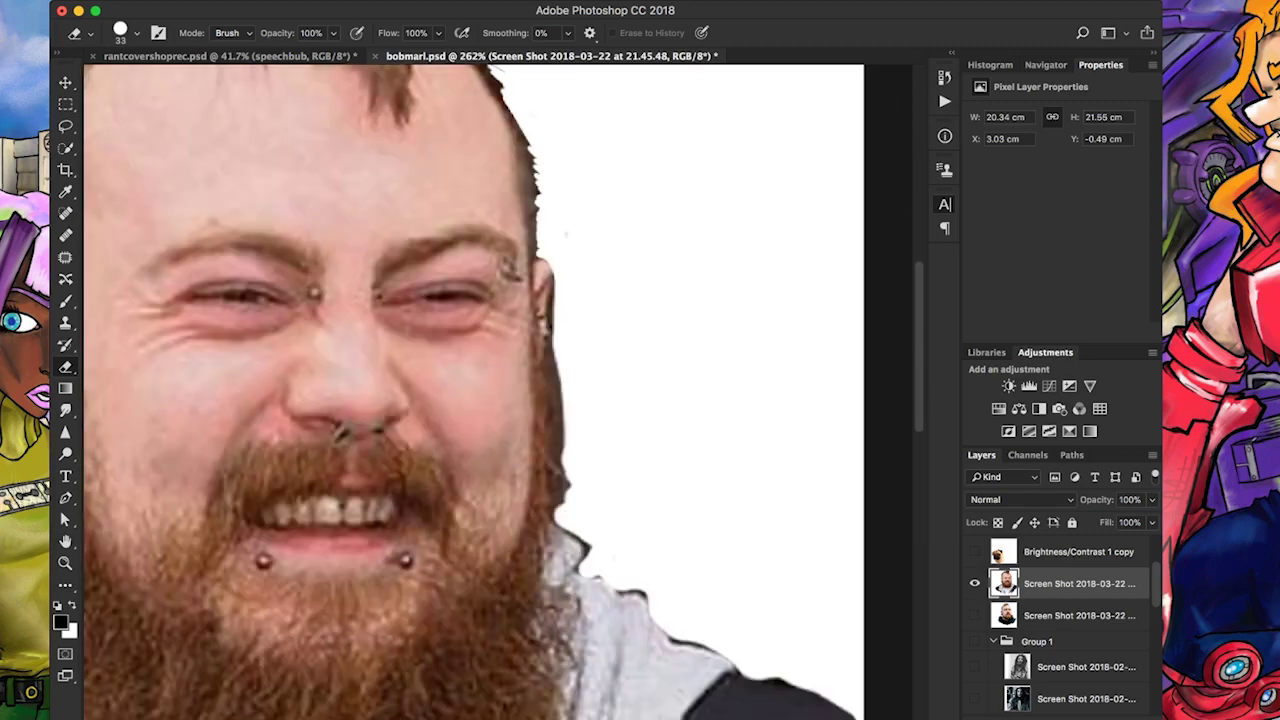
left_click_drag(562, 490, 550, 285)
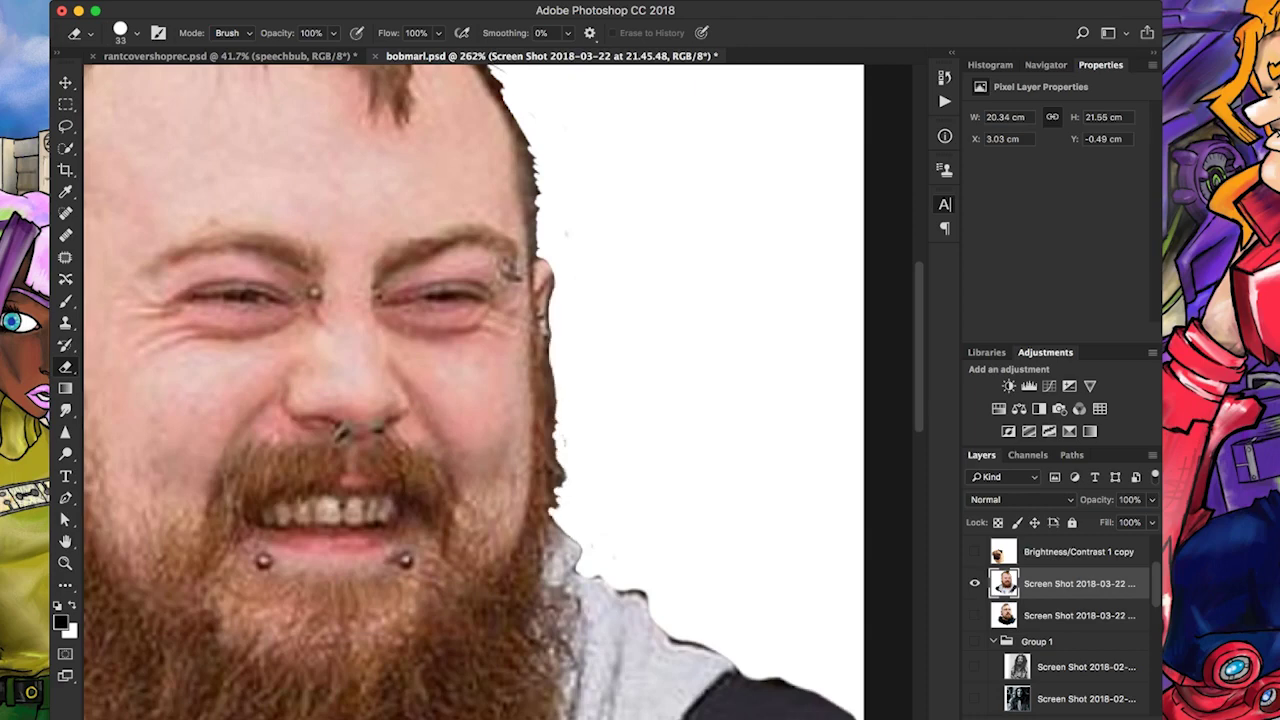
scroll(475, 711, "down", 3)
scroll(475, 711, "right", 1)
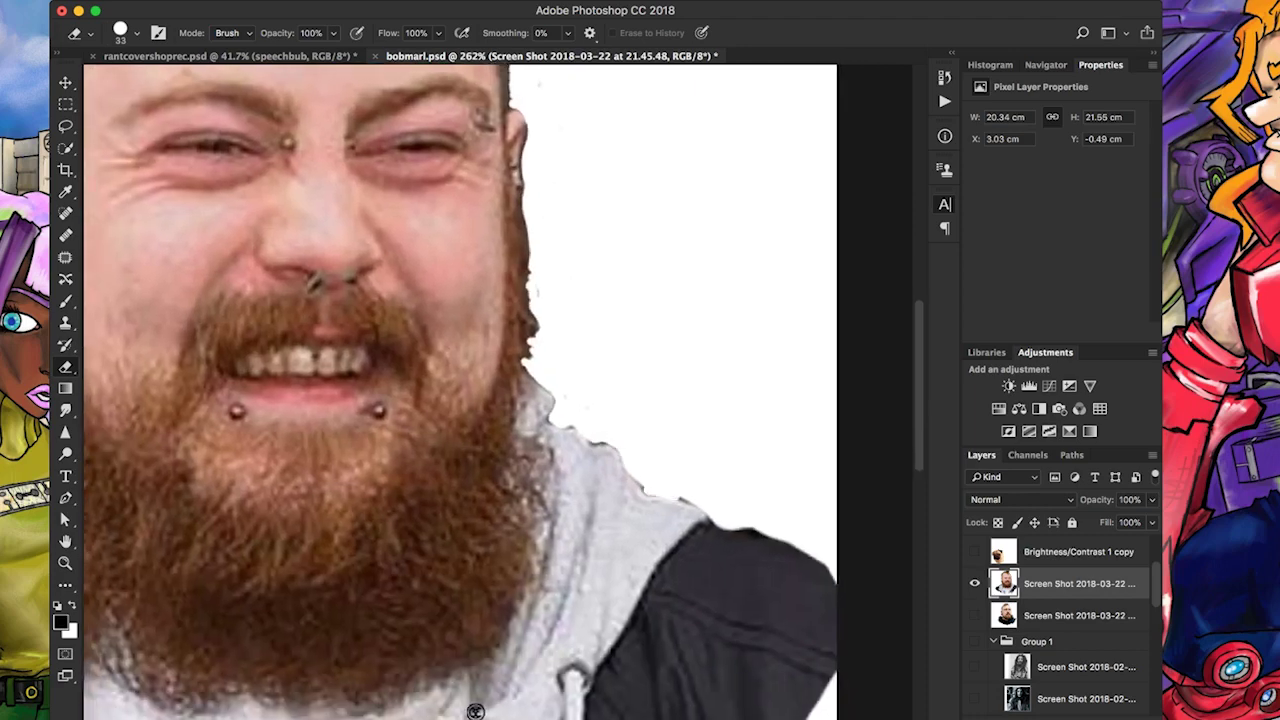
Show the pug with the laughing man, clean the edge of the pug's ear beside the beard and check his outline
key("ctrl+0")
left_click(975, 551)
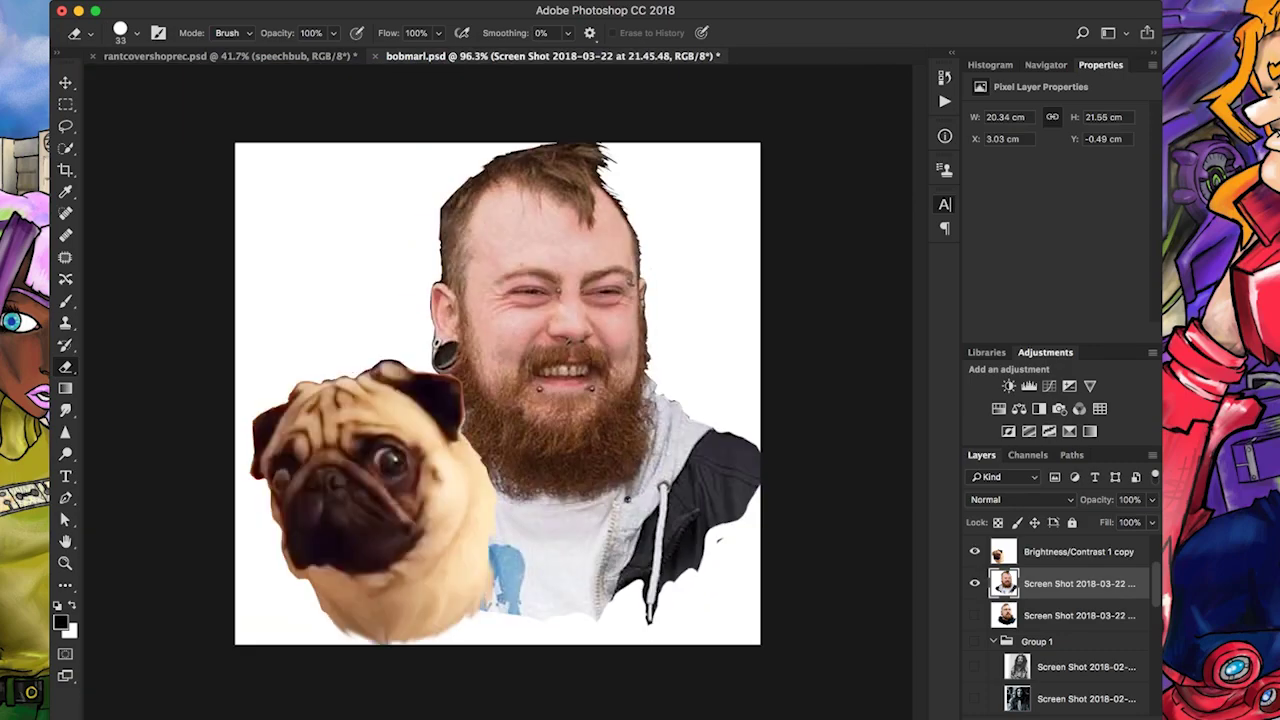
left_click(1078, 551)
key("ctrl+plus")
key("ctrl+plus")
key("ctrl+plus")
left_click_drag(392, 476, 386, 382)
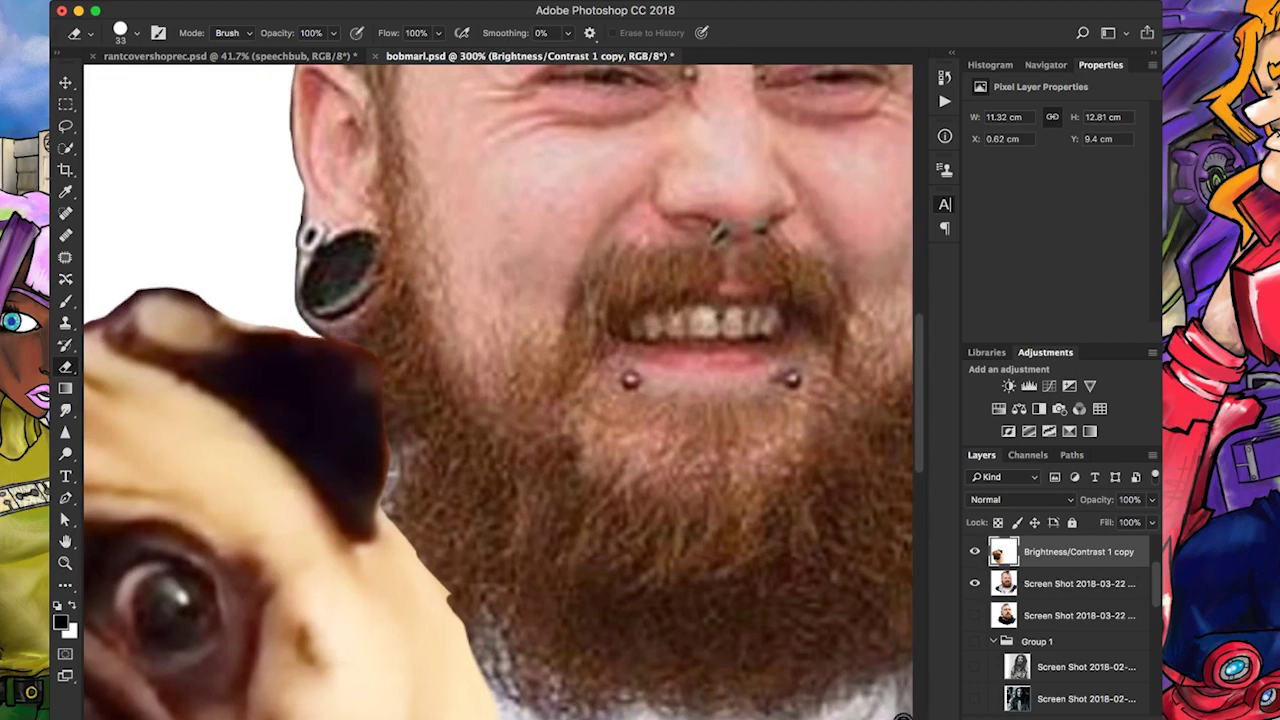
scroll(500, 390, "left", 10)
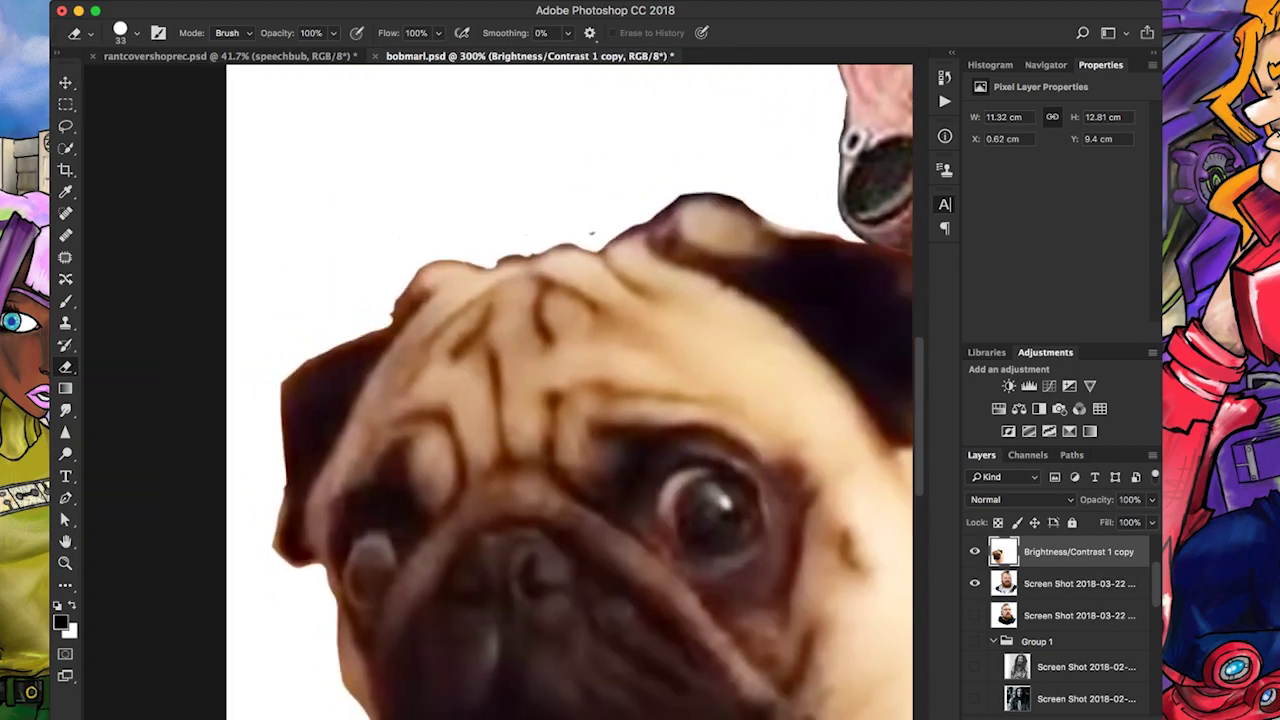
scroll(500, 390, "down", 6)
scroll(500, 390, "right", 5)
scroll(500, 390, "up", 3)
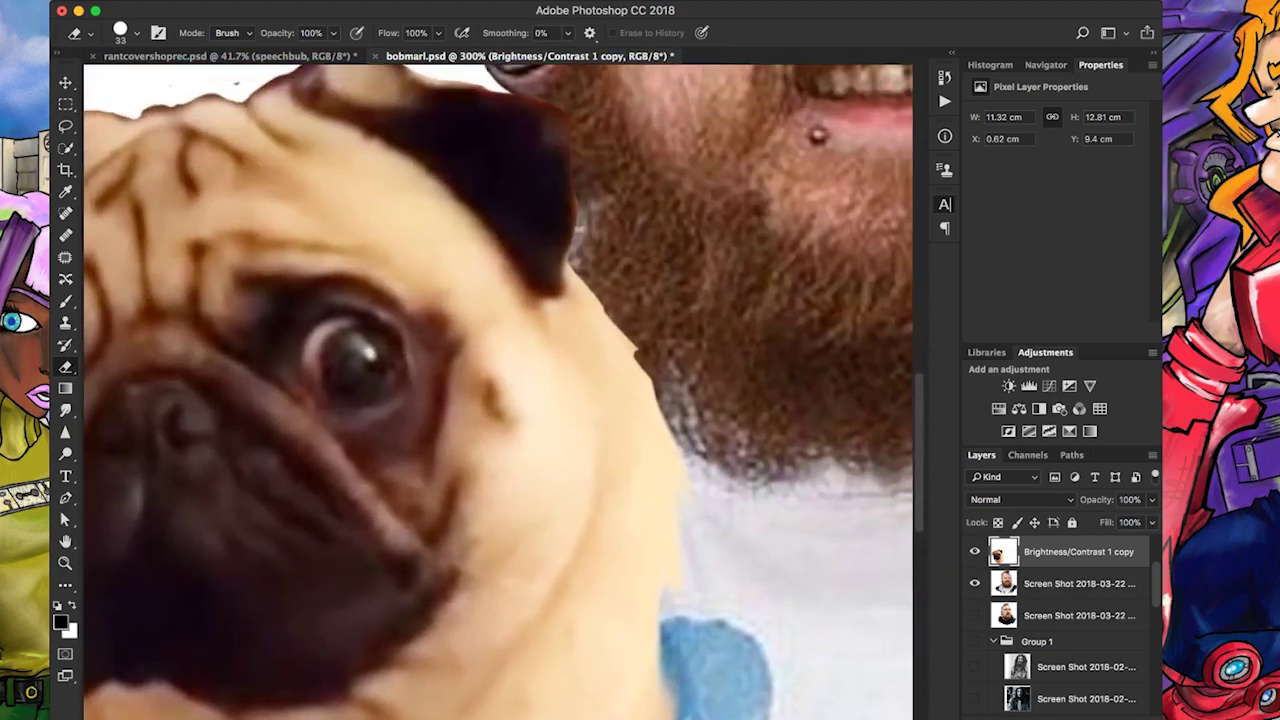
scroll(500, 390, "down", 10)
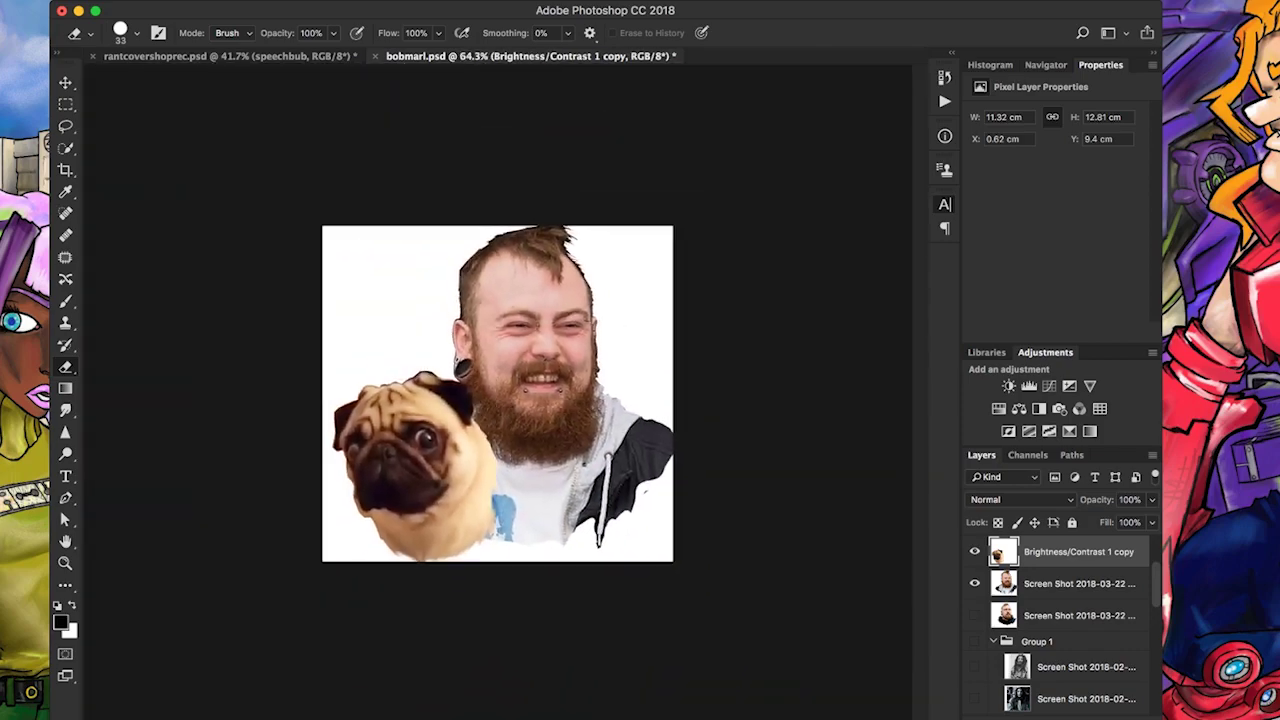
scroll(497, 393, "up", 3)
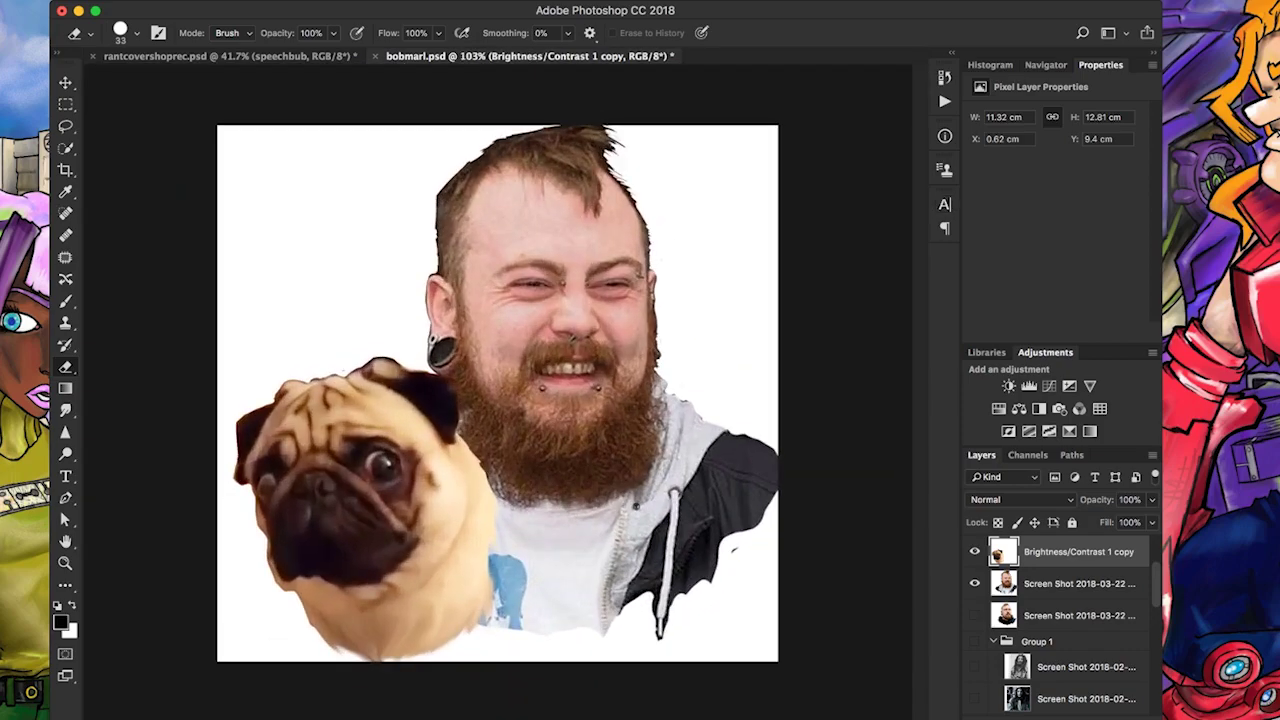
Swap the laughing man for the hooded man, with the pug at 10.42 by 11.78 cm and the man at 16 by 19.1 cm
left_click(975, 583)
left_click(975, 615)
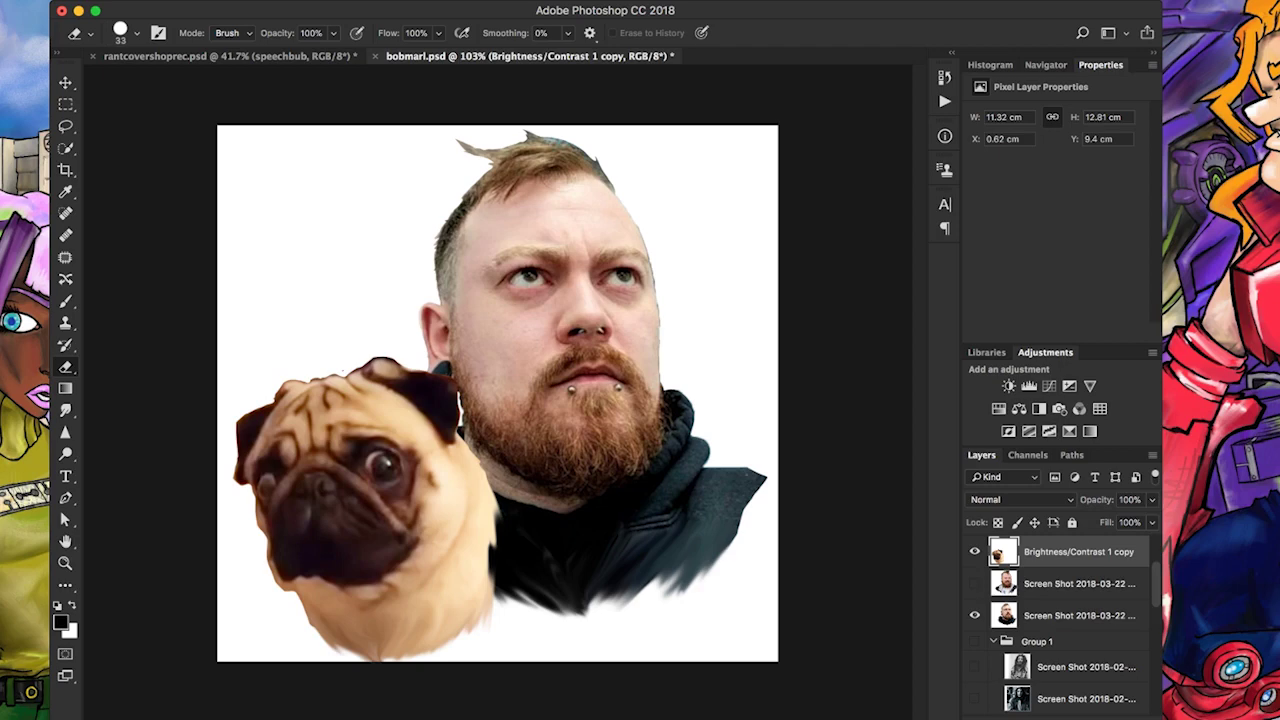
key("super+z")
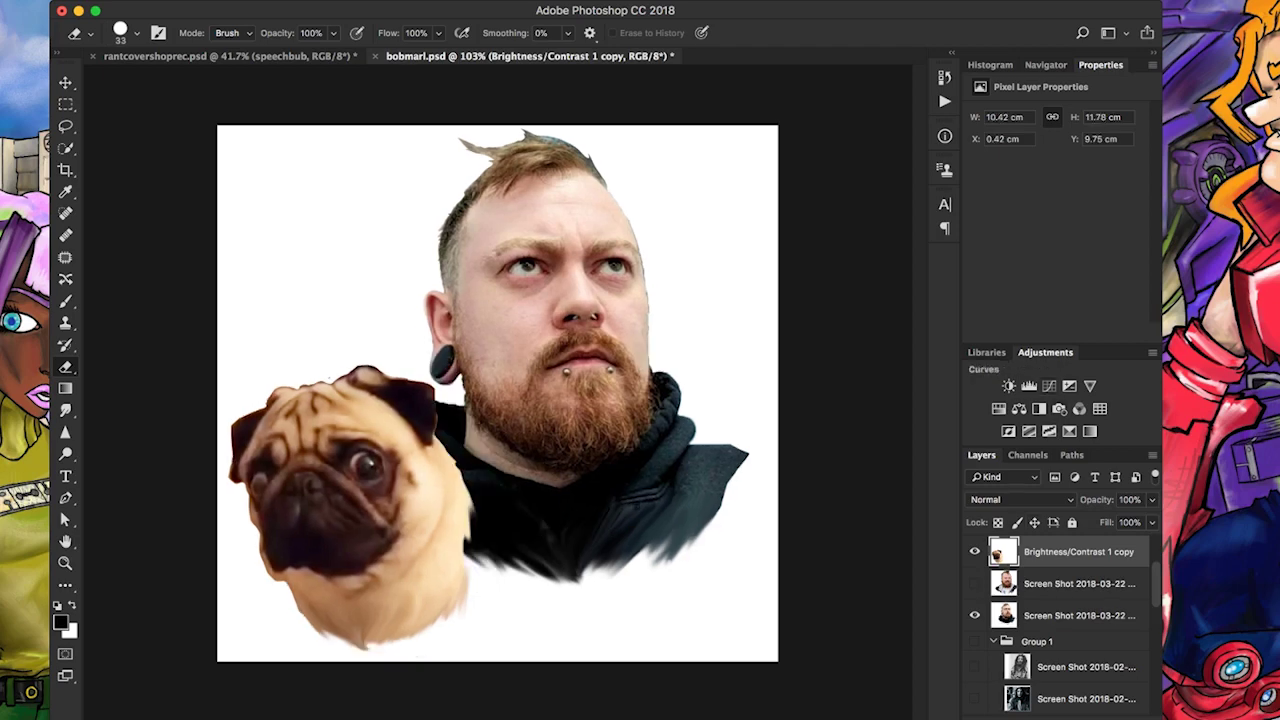
Duplicate the pug and hooded-man layers, hide the originals and stack the visible copies above them with the pug on top
key("alt+bracketleft")
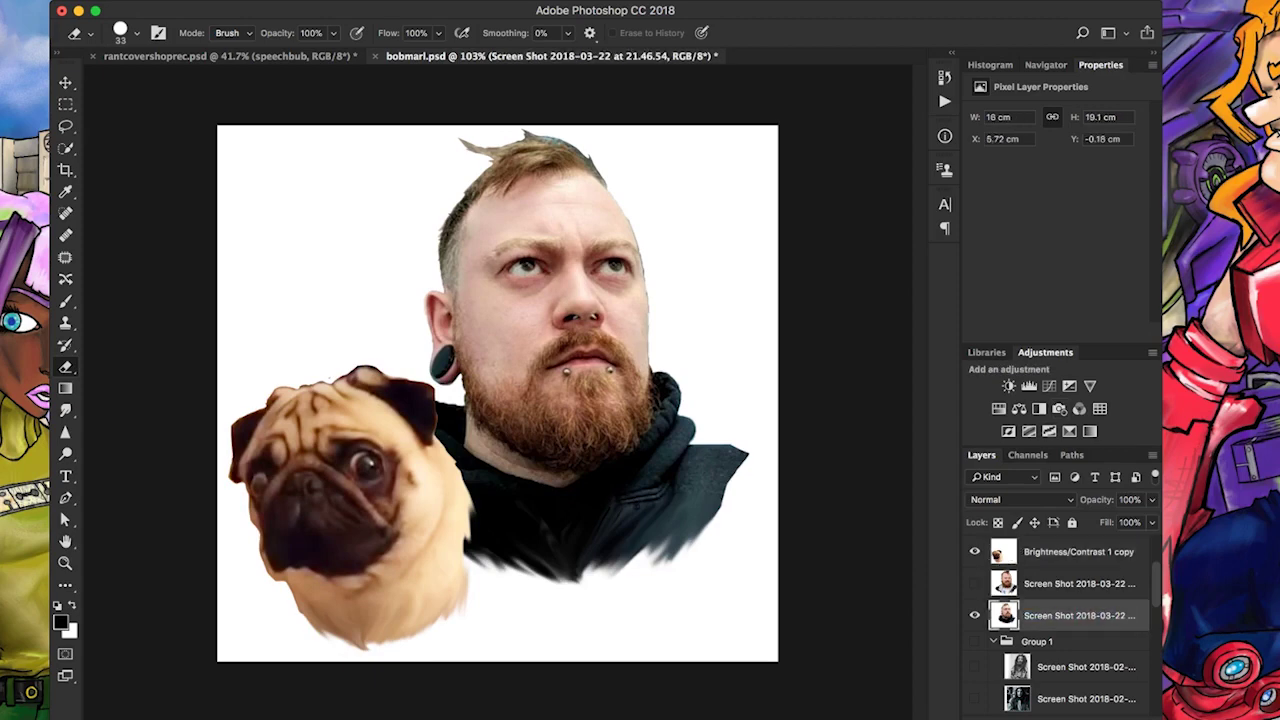
key("super+bracketright")
key("alt+bracketright")
key("alt+bracketright")
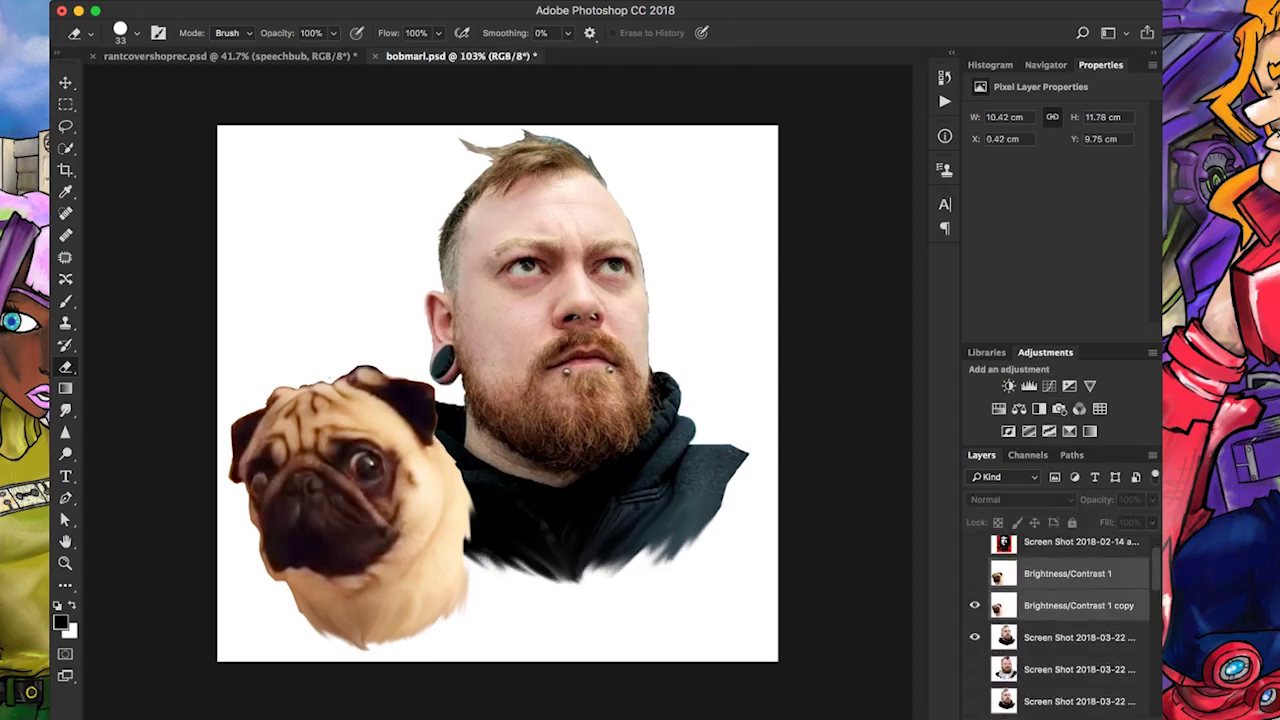
key("alt+bracketleft")
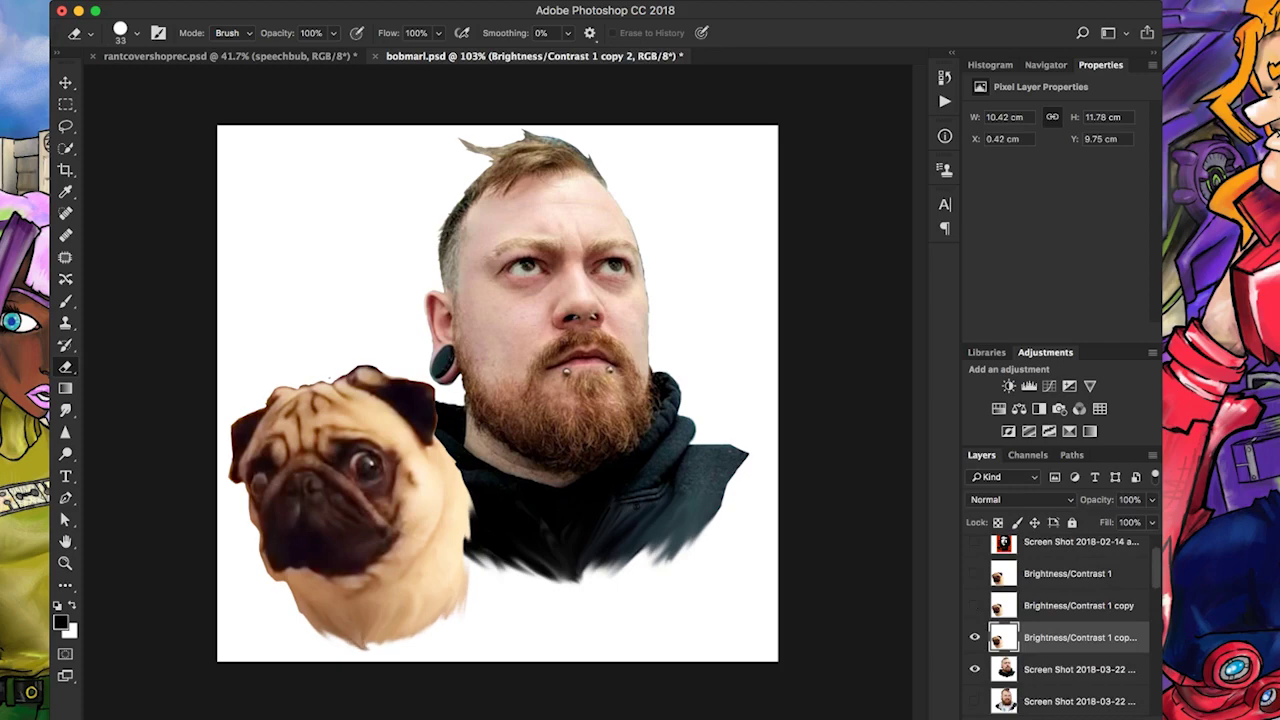
key("alt+shift+bracketleft")
key("super+bracketright")
key("alt+bracketleft")
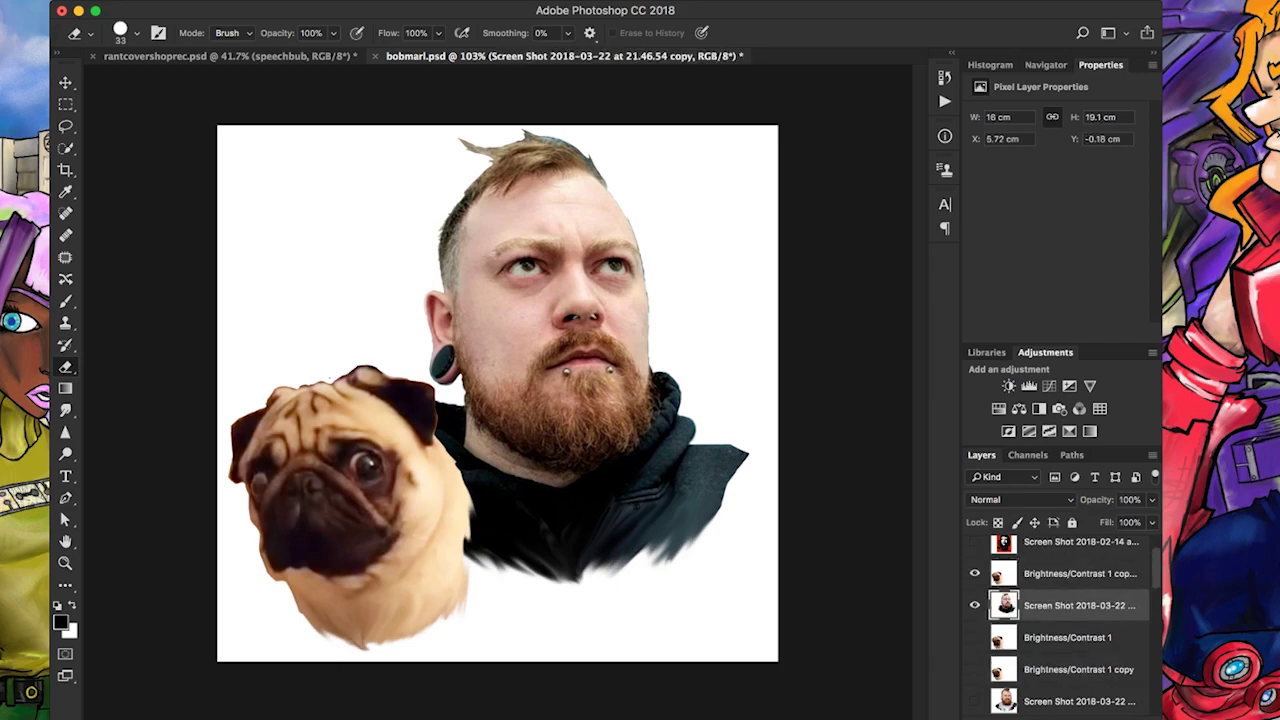
Apply a Brightness/Contrast adjustment of brightness -42 and contrast 100 to the hooded-man copy and merge it into his layer
left_click(1008, 385)
left_click_drag(1055, 157, 1135, 188)
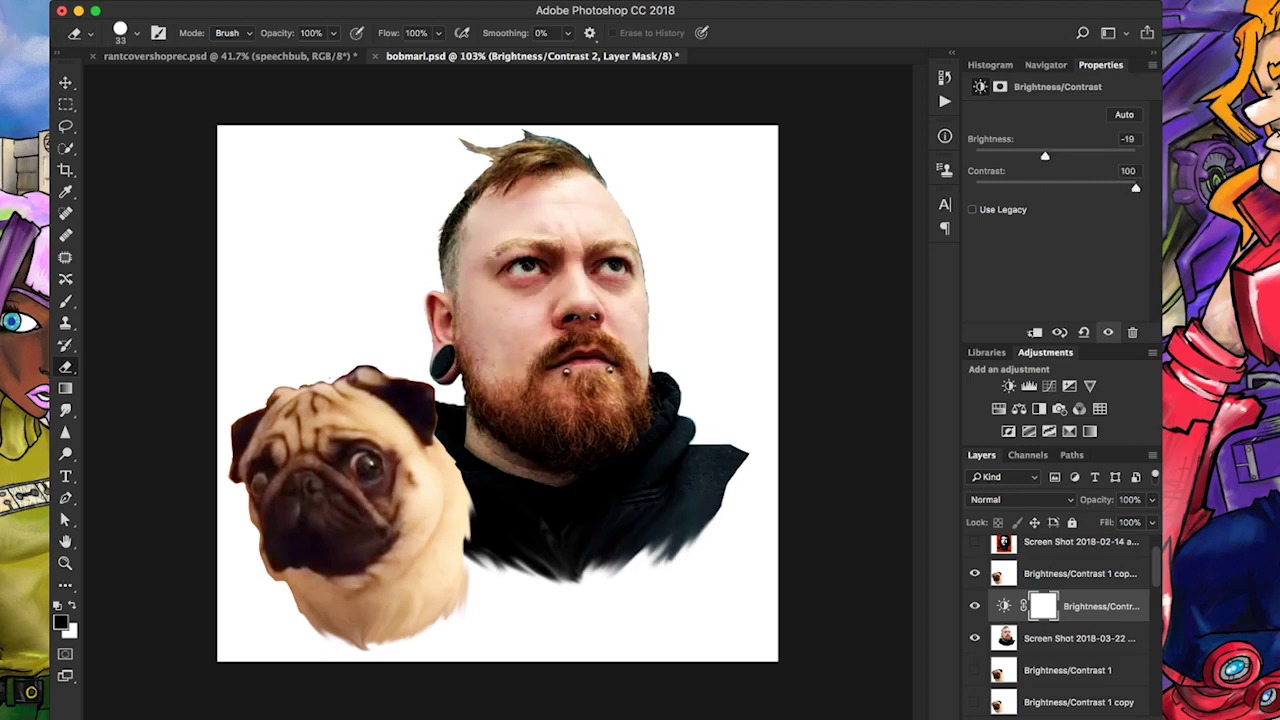
mouse_move(1045, 157)
left_mouse_down()
mouse_move(1075, 157)
mouse_move(1020, 157)
mouse_move(1033, 157)
left_mouse_up()
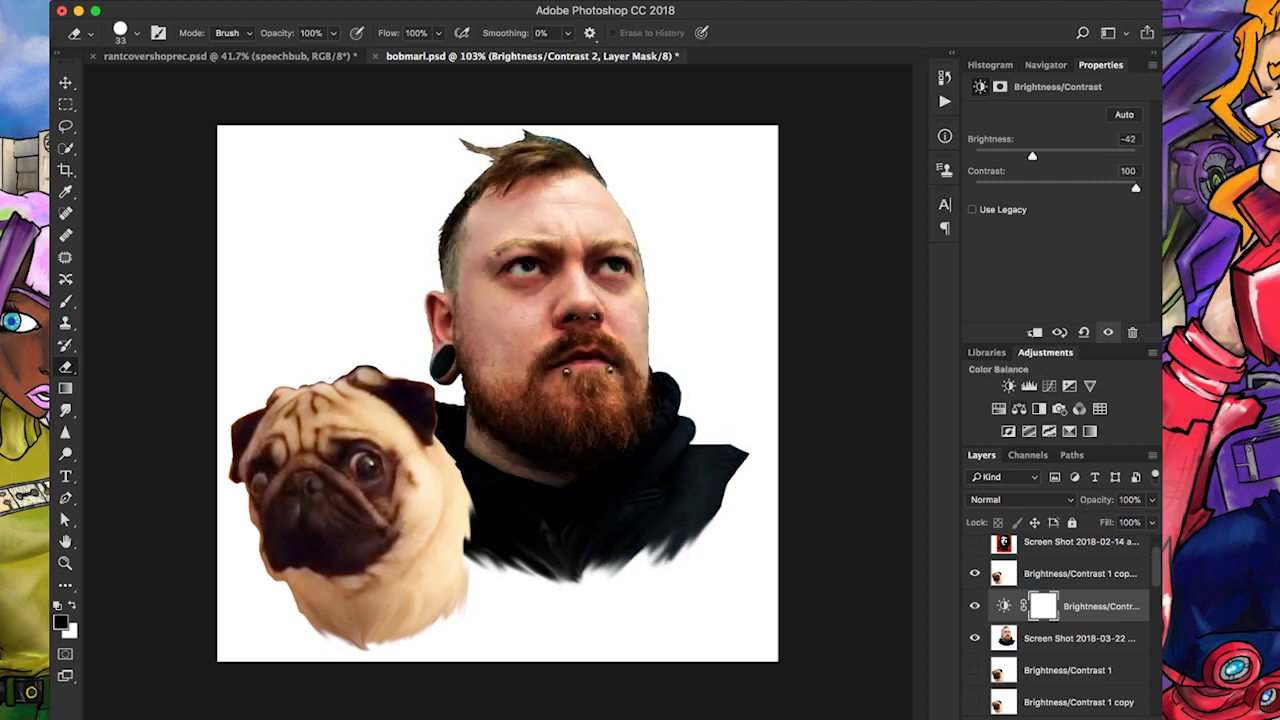
left_click(1080, 638, "shift")
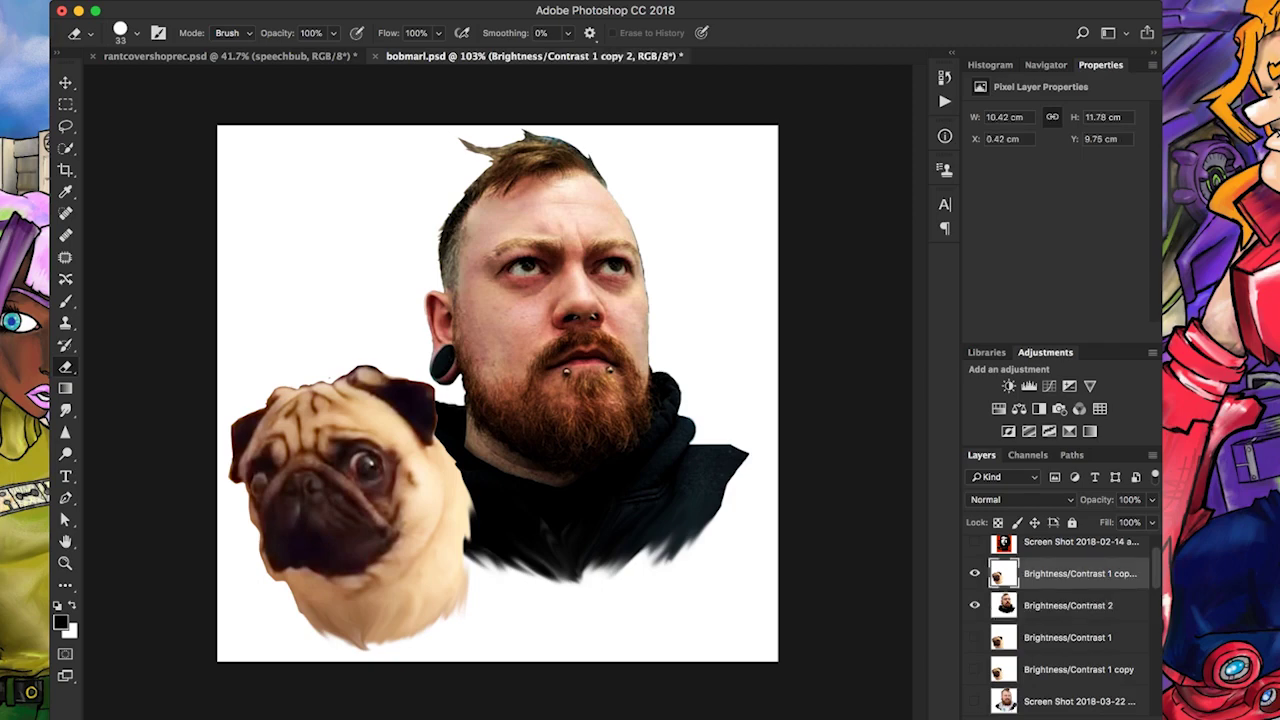
Try a Posterize adjustment over the pug and hooded man at a very low level count and at about 105, and delete it
left_click(1028, 431)
left_click_drag(976, 130, 974, 130)
left_click(1000, 86)
left_click_drag(1136, 184, 1110, 184)
left_click(1100, 213)
left_click(980, 86)
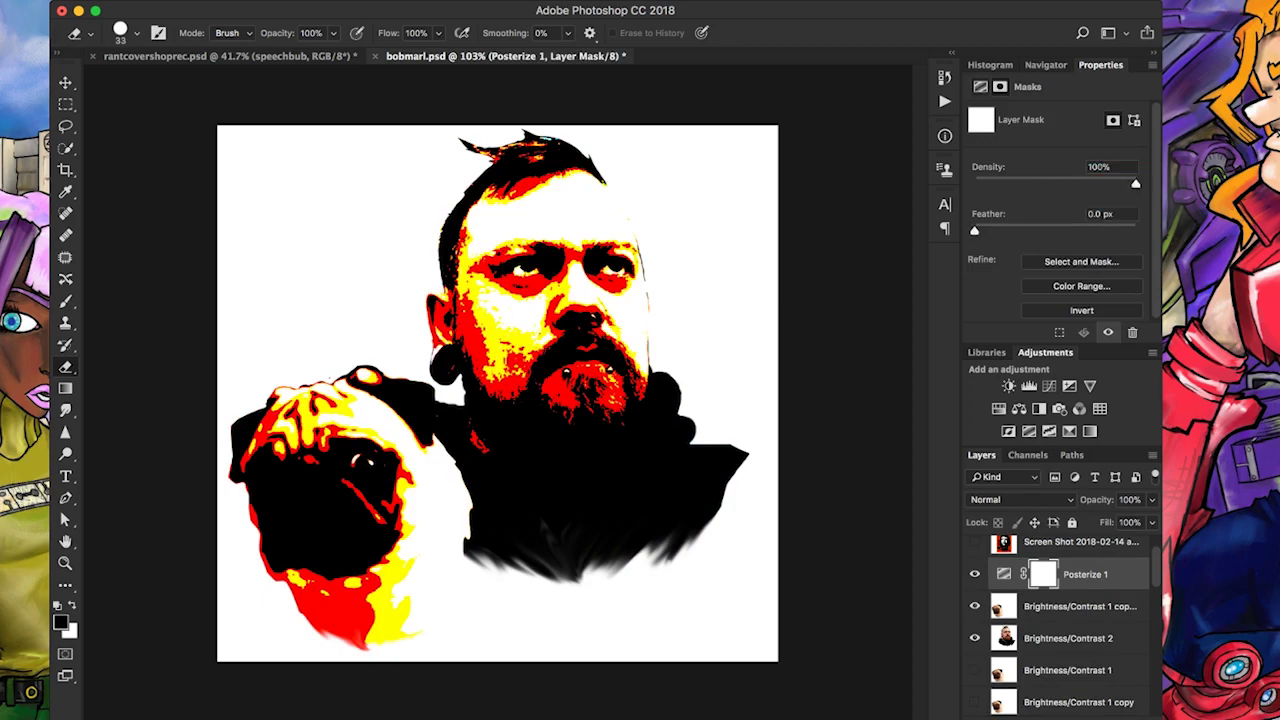
left_click(1108, 332)
left_click(1108, 332)
left_click_drag(974, 130, 1040, 130)
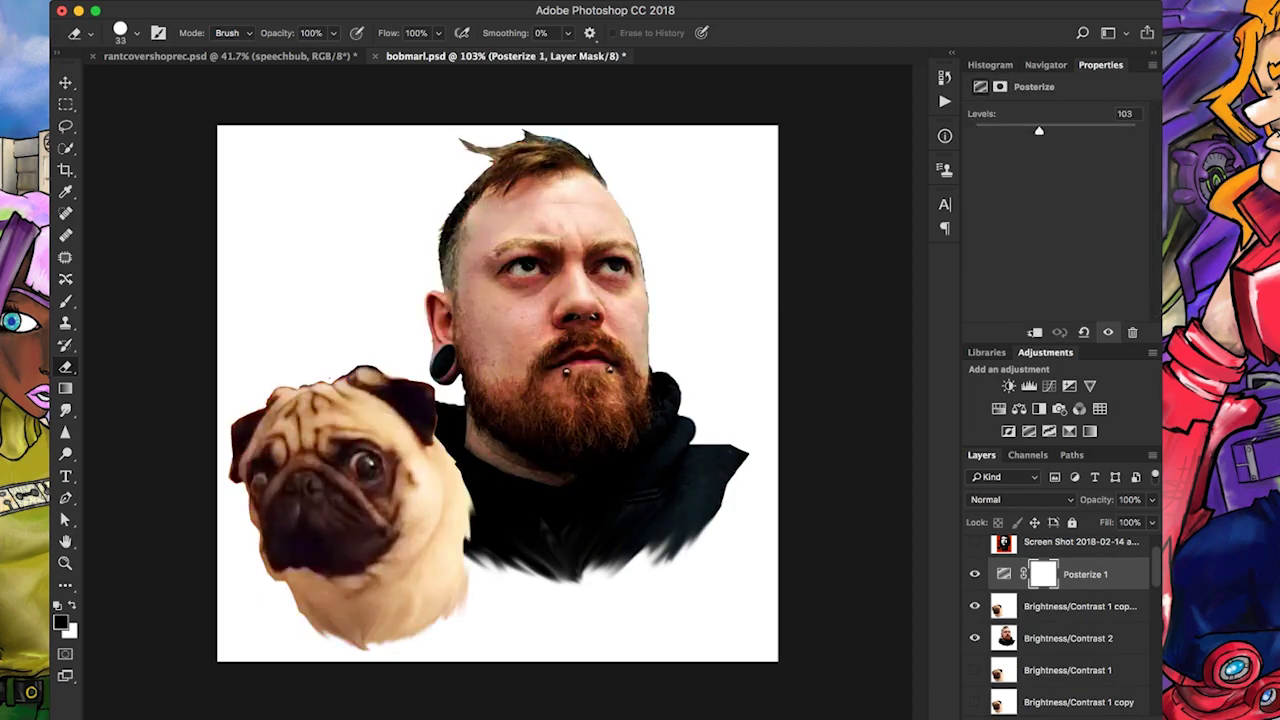
key("Delete")
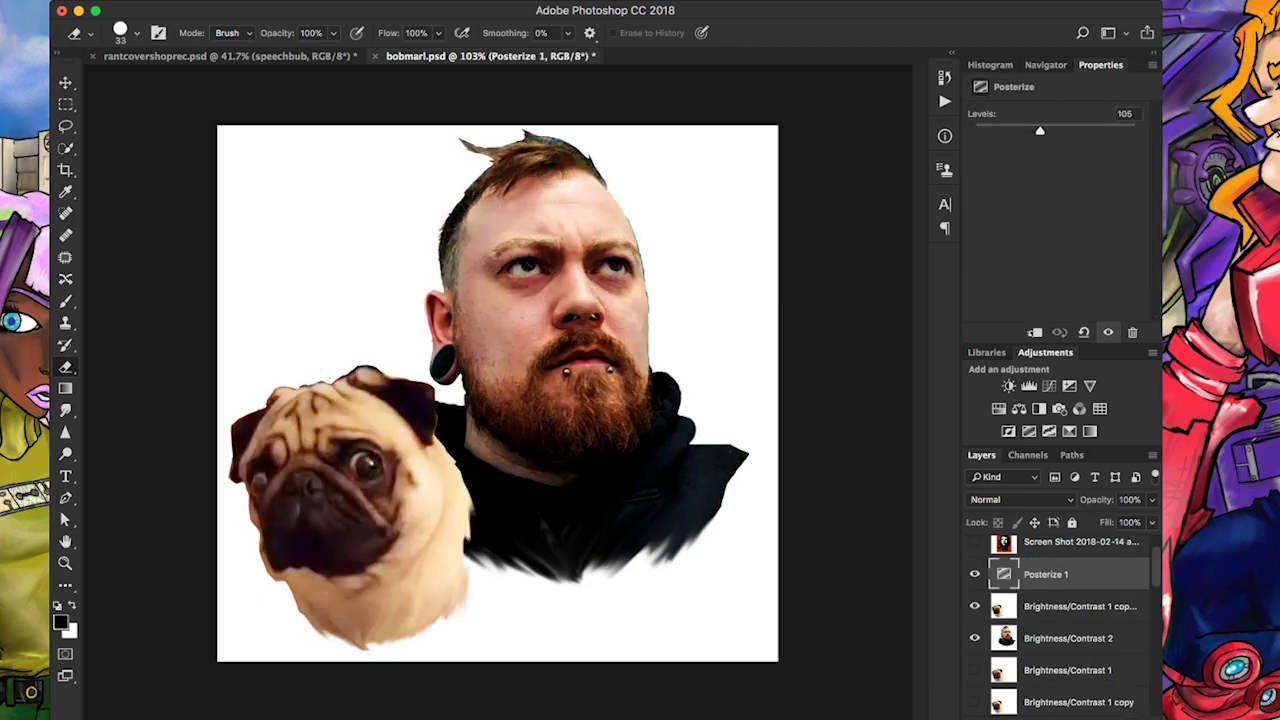
key("Delete")
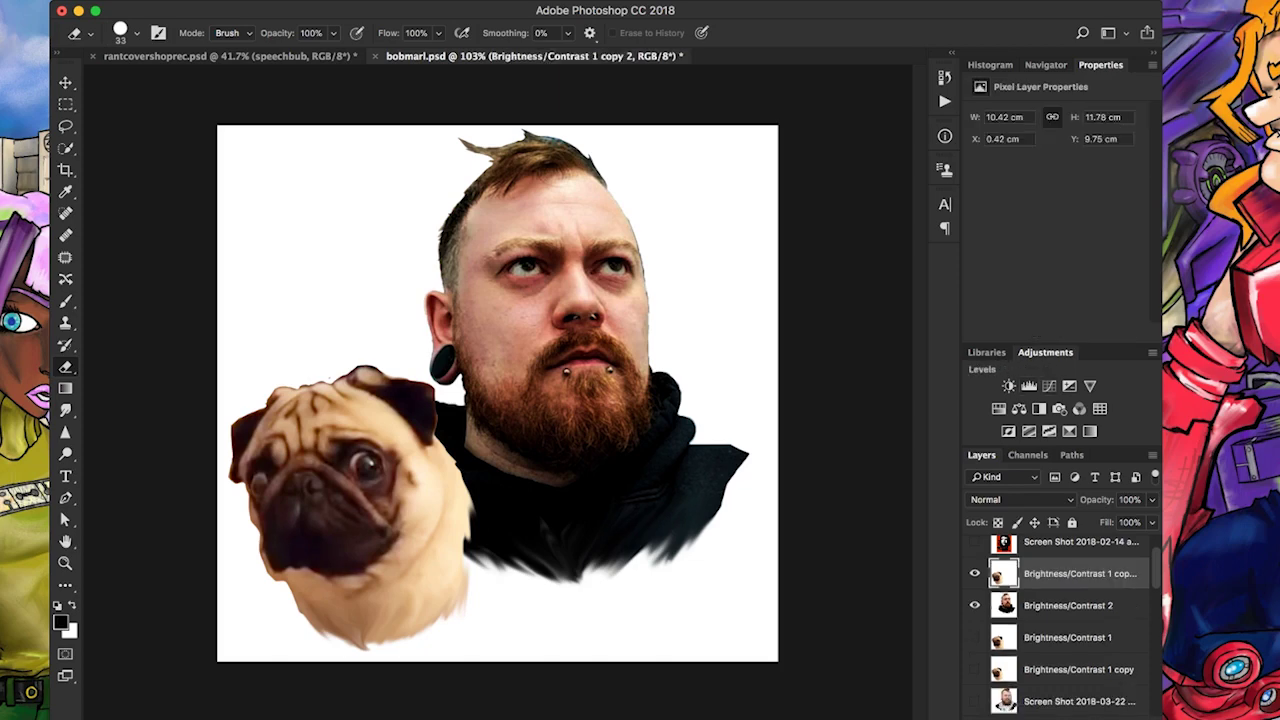
Add an Absolute Selective Color adjustment and set its Whites to cyan, magenta and yellow +100 and black -100
left_click(1089, 431)
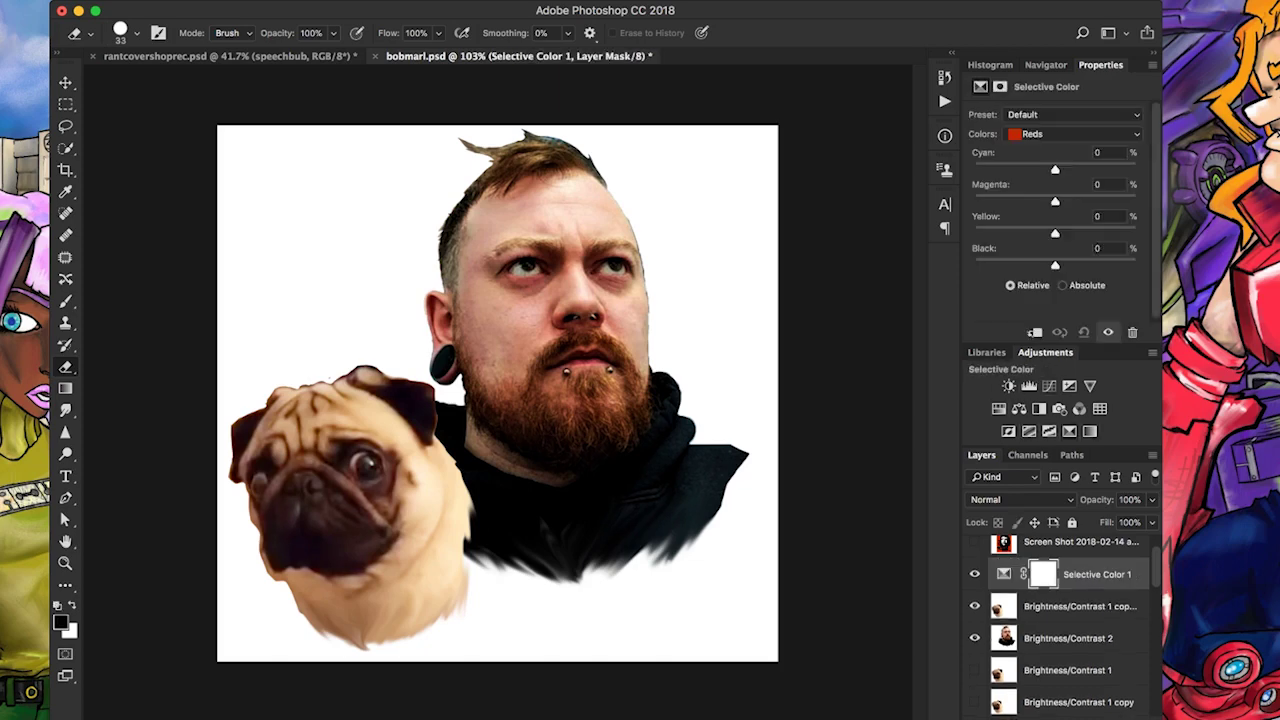
left_click(1072, 133)
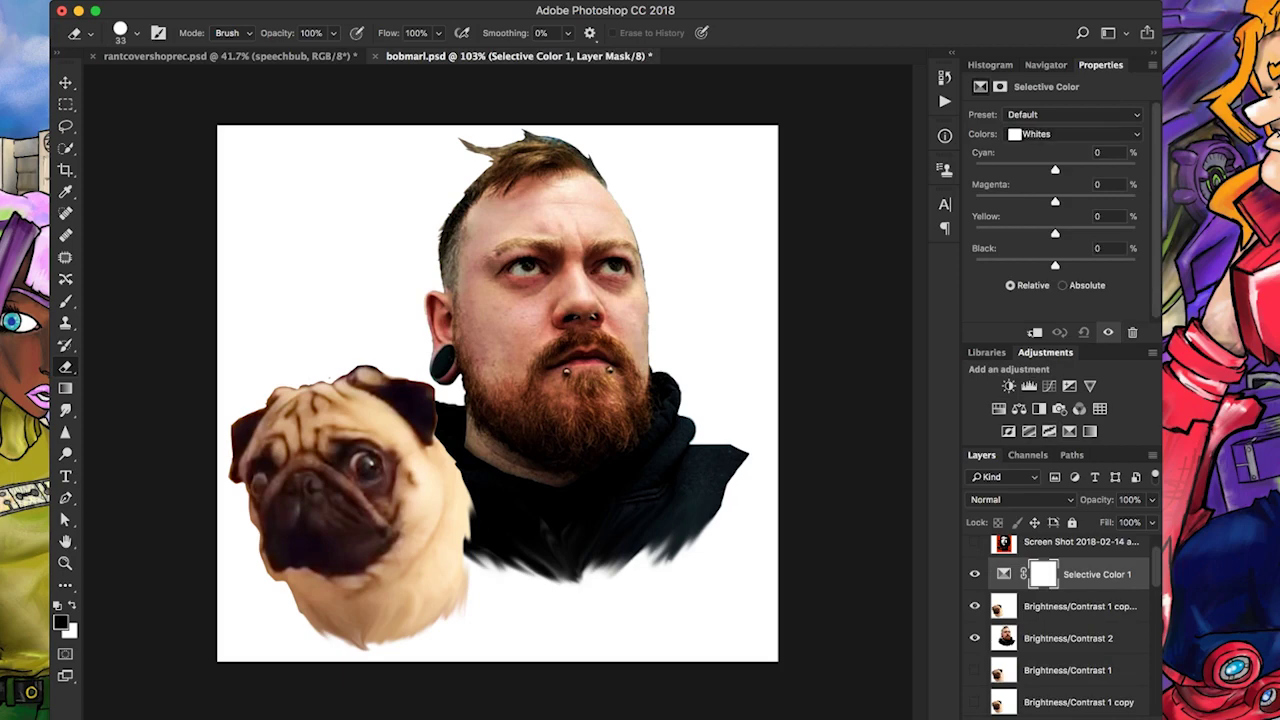
left_click_drag(1055, 170, 974, 202)
left_click(1062, 285)
left_click_drag(1043, 170, 974, 170)
left_click_drag(1055, 234, 974, 234)
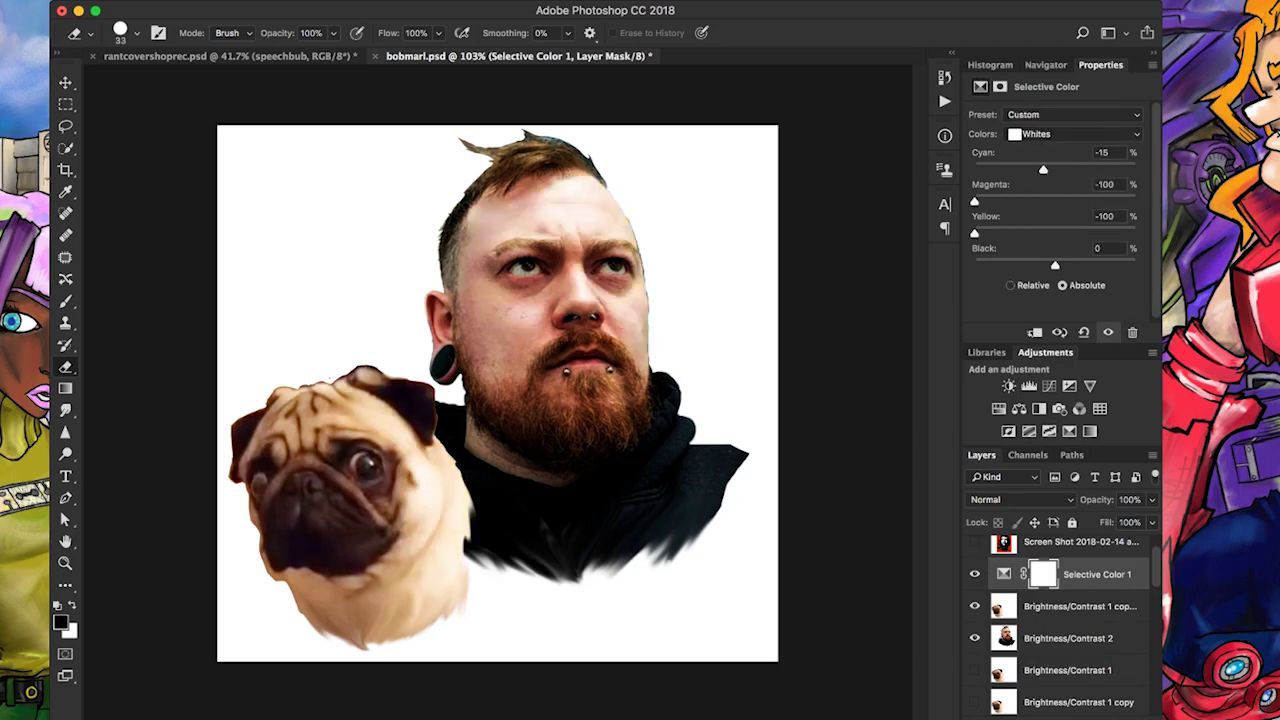
left_click_drag(1055, 266, 1136, 266)
left_click_drag(974, 170, 1136, 170)
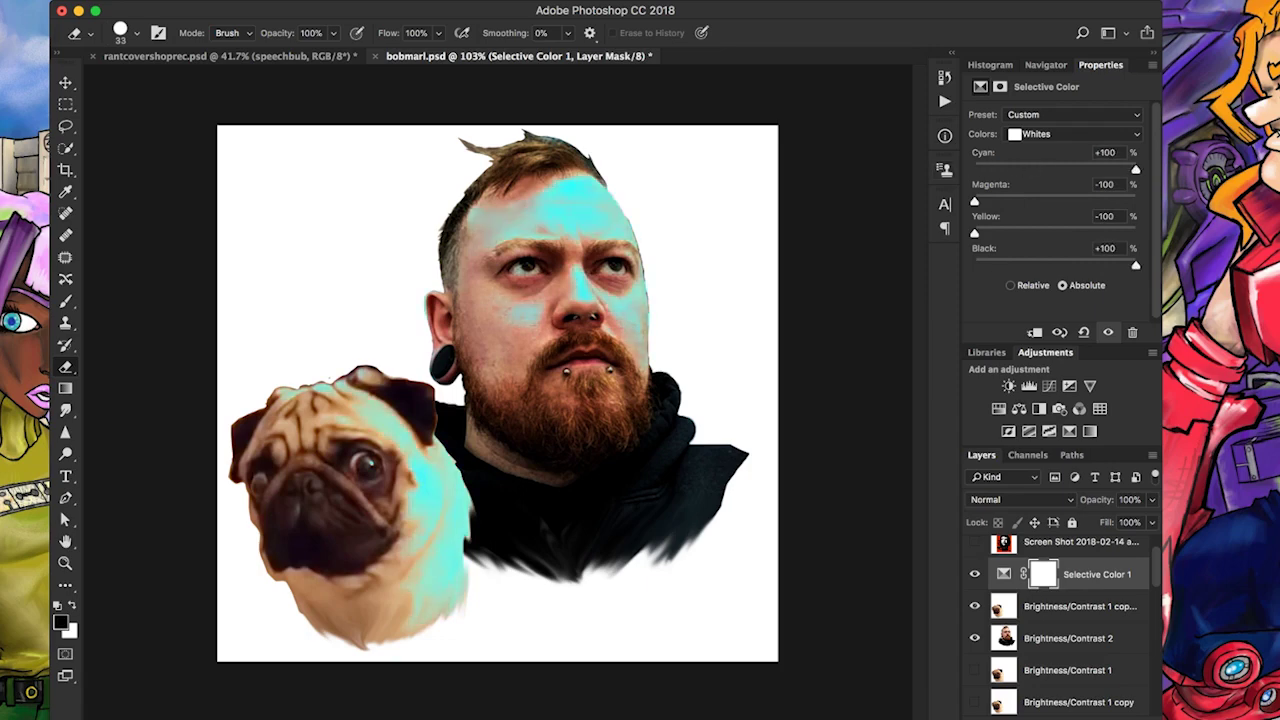
left_click_drag(974, 202, 1136, 202)
left_click_drag(974, 234, 974, 266)
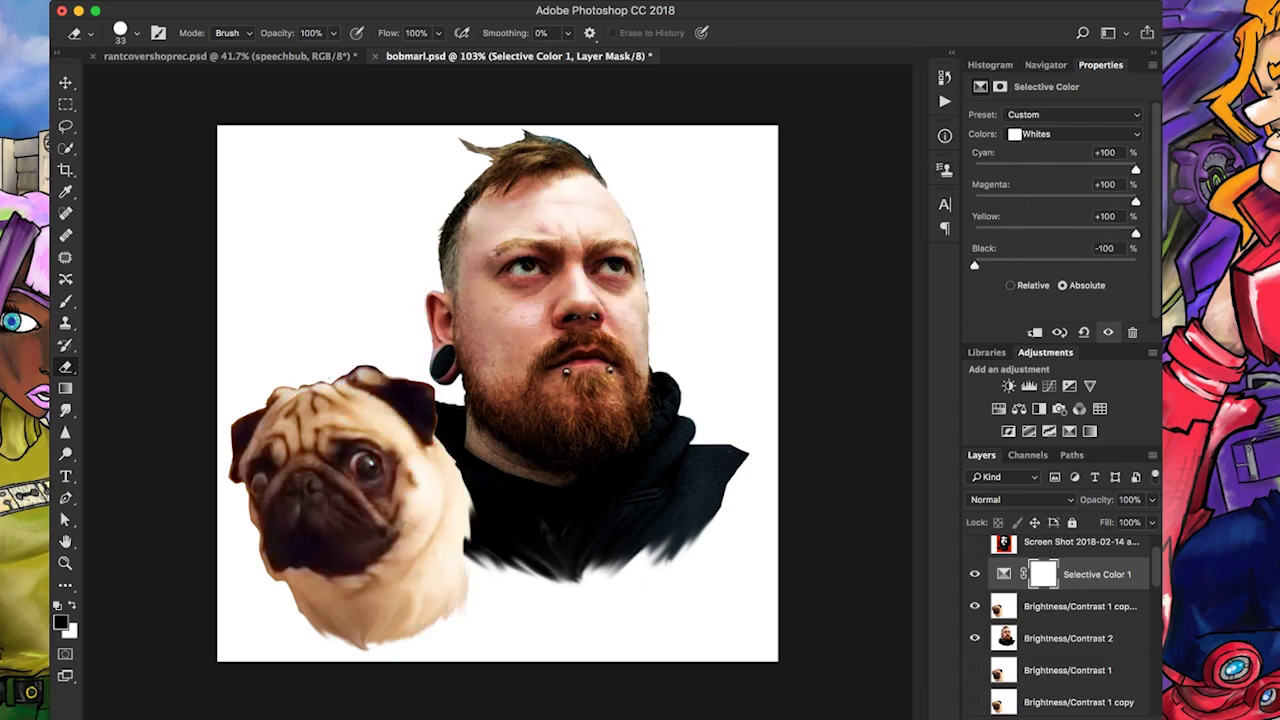
Try extreme cyan, magenta, yellow and black shifts on the Blacks, and reset the Selective Color adjustment
key("Down")
key("Down")
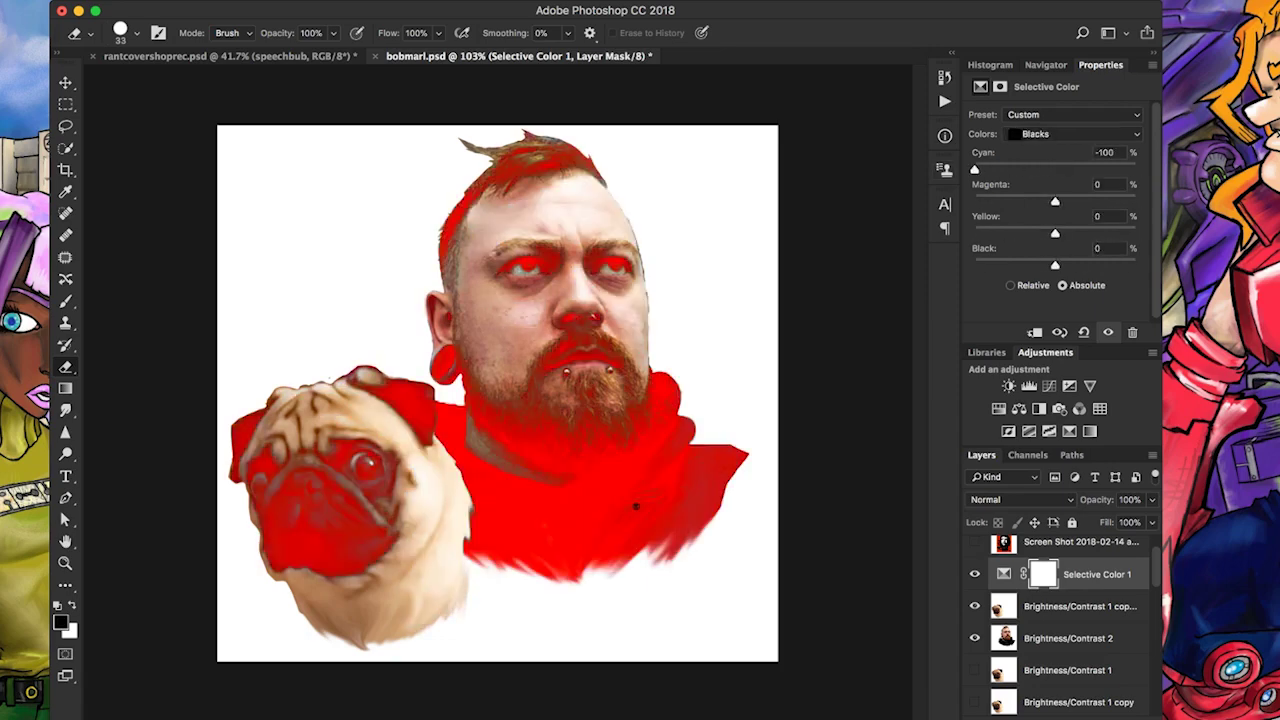
left_click_drag(1055, 234, 1136, 234)
left_click_drag(1055, 266, 974, 266)
left_click_drag(1055, 202, 1136, 202)
left_click_drag(974, 170, 1136, 170)
left_click_drag(974, 266, 1136, 234)
left_click(1083, 332)
Set the Selective Color adjustment's Reds to cyan, magenta and yellow +100 and black -94, using the Relative method
left_click_drag(1055, 202, 1136, 202)
left_click_drag(1055, 170, 1136, 170)
left_click_drag(1055, 266, 993, 266)
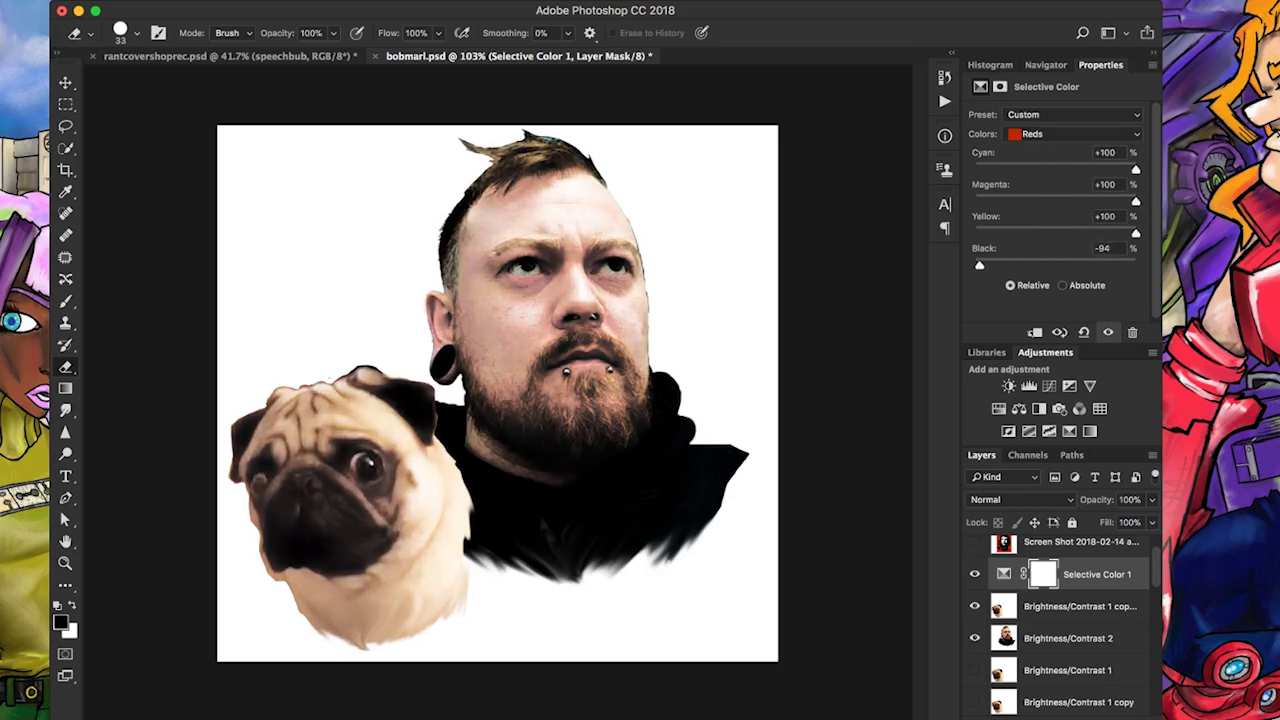
left_click(1080, 606, "shift")
left_click(1097, 574)
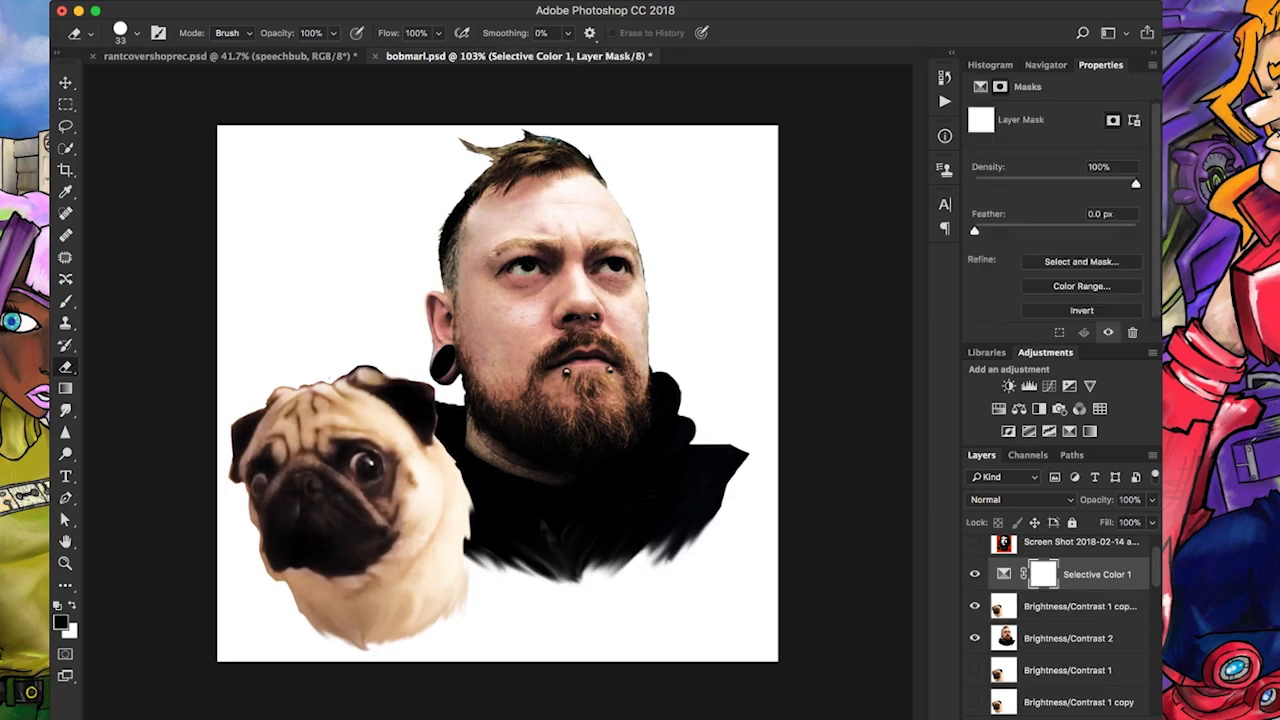
Add a Levels adjustment with input levels 6, 0.80 and 233 above the Selective Color layer, and hide the pug
left_click(1029, 386)
left_click_drag(1095, 233, 1117, 233)
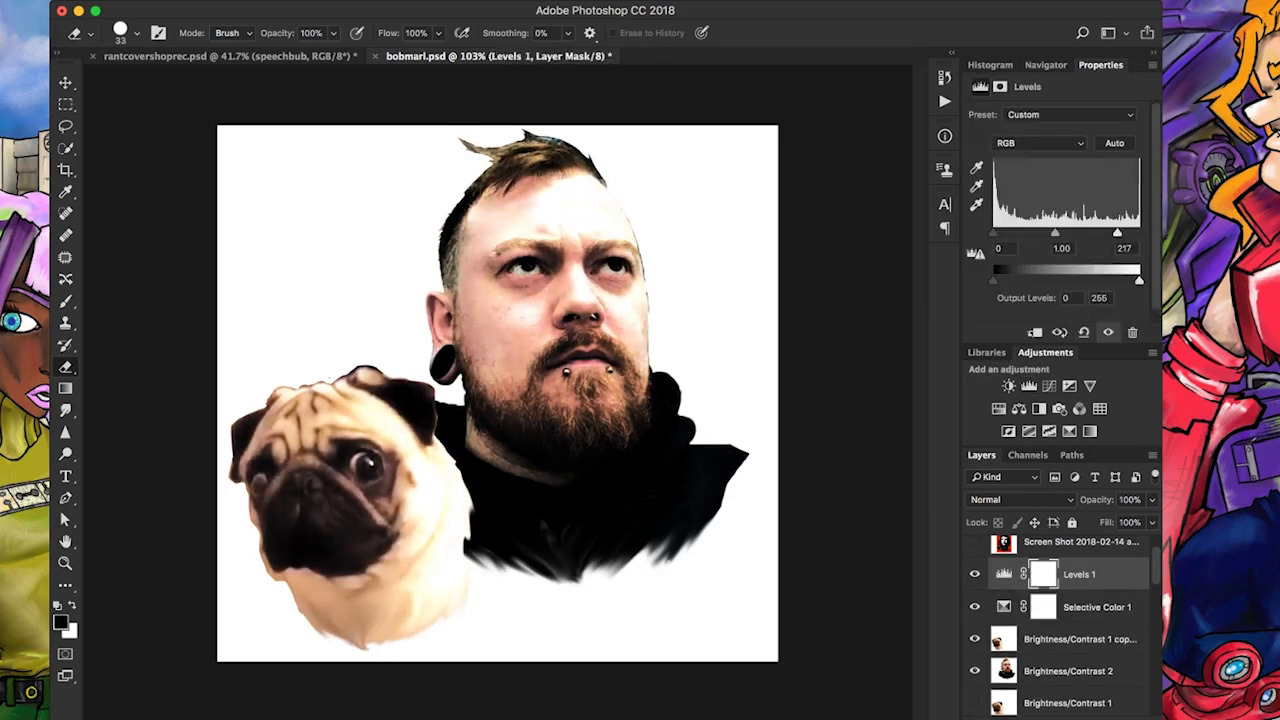
left_click_drag(997, 233, 1127, 233)
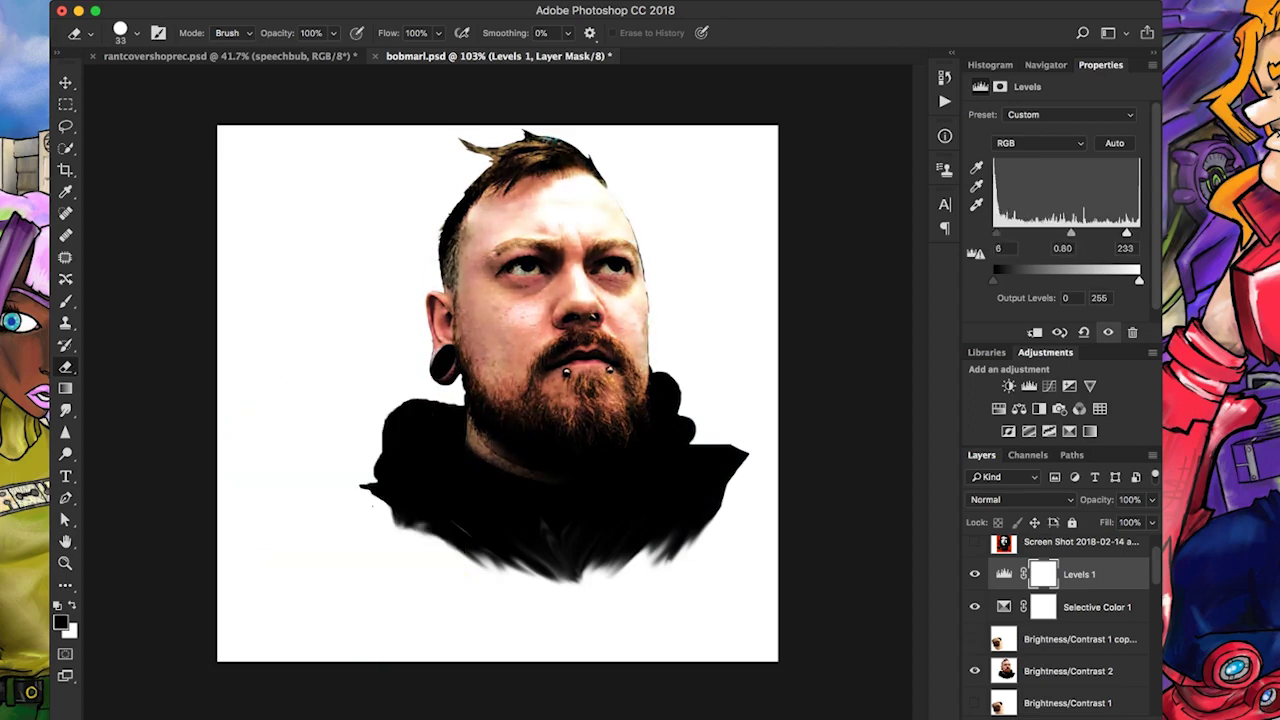
Place copies of the Levels and Selective Color adjustments beneath the pug, and merge the original Levels into the pug layer
key("super+j")
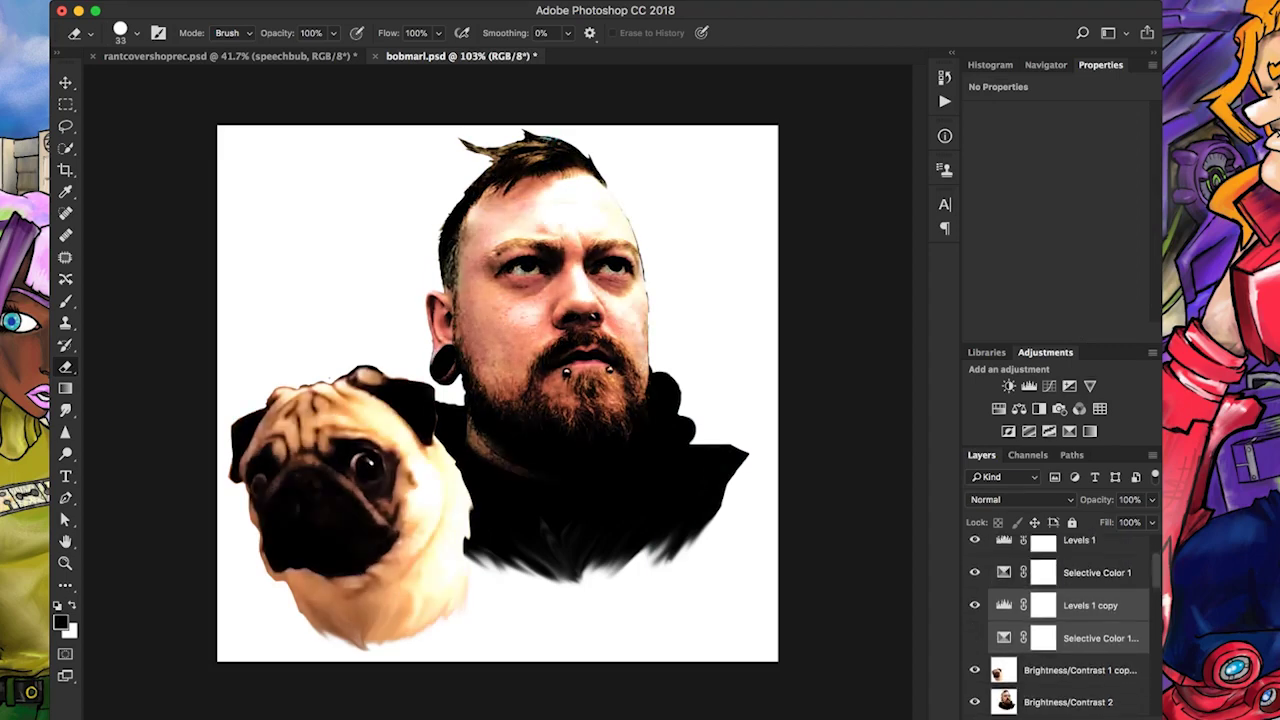
key("super+j")
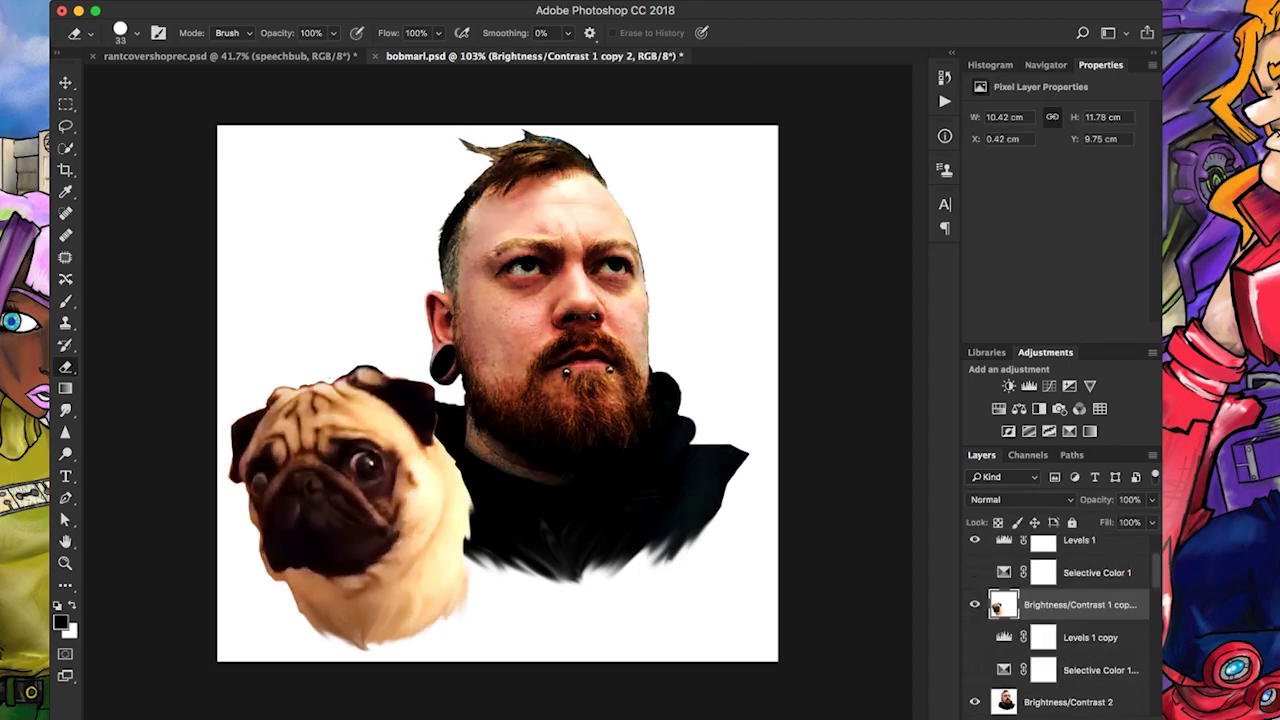
key("super+]")
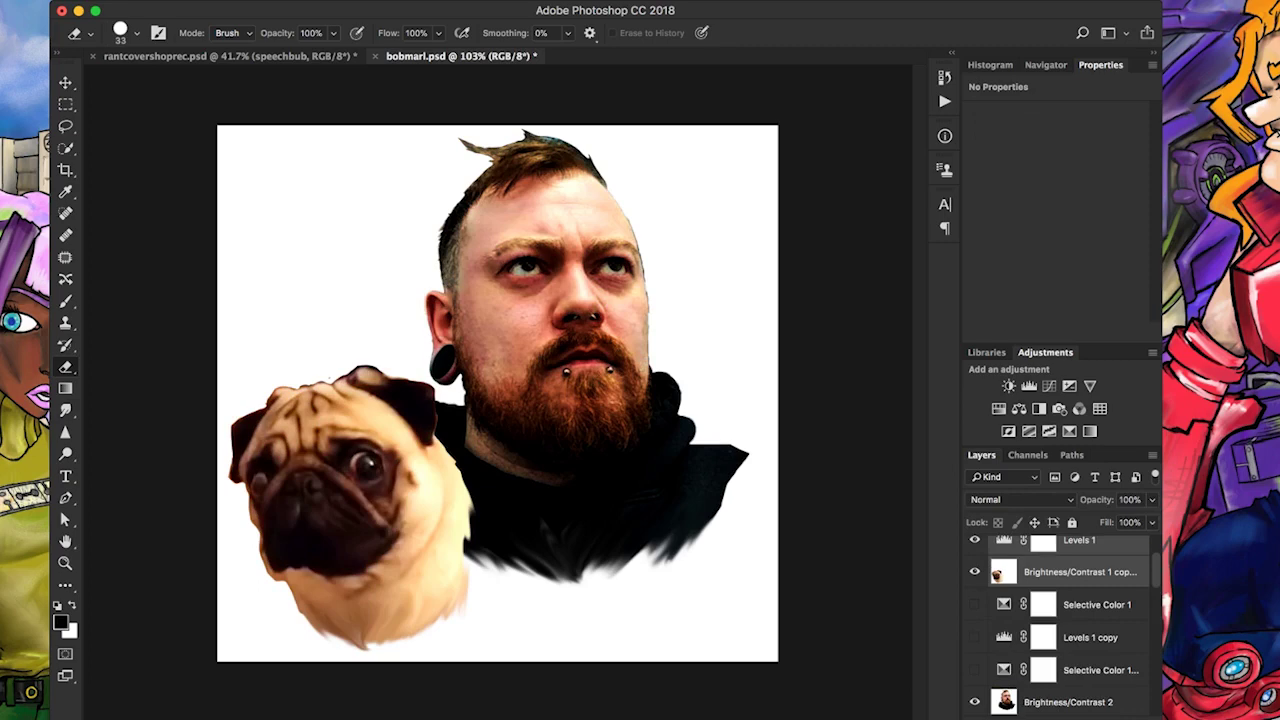
key("super+e")
key("super+[")
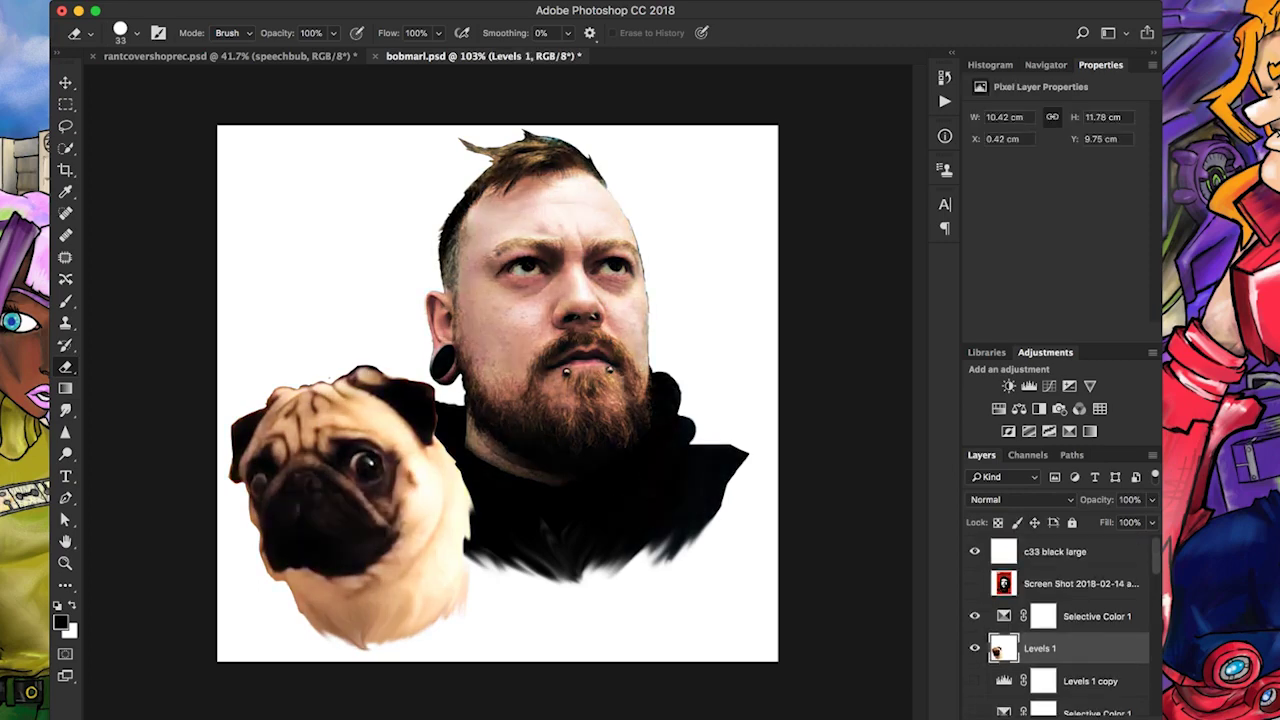
Try stronger magenta and black shifts on the Selective Color adjustment's Reds, and reset it to the Default preset
left_click(1097, 616)
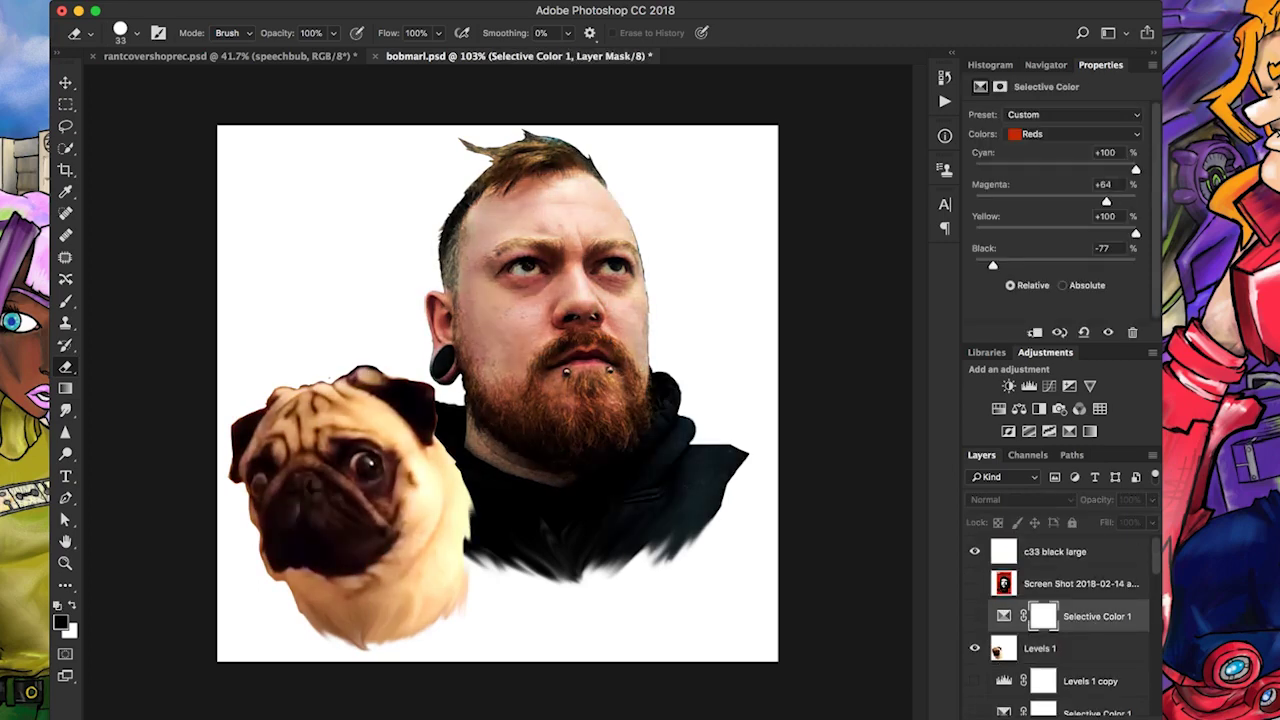
left_click_drag(1106, 201, 1135, 201)
left_click_drag(993, 265, 983, 265)
left_click(1072, 114)
left_click(1040, 97)
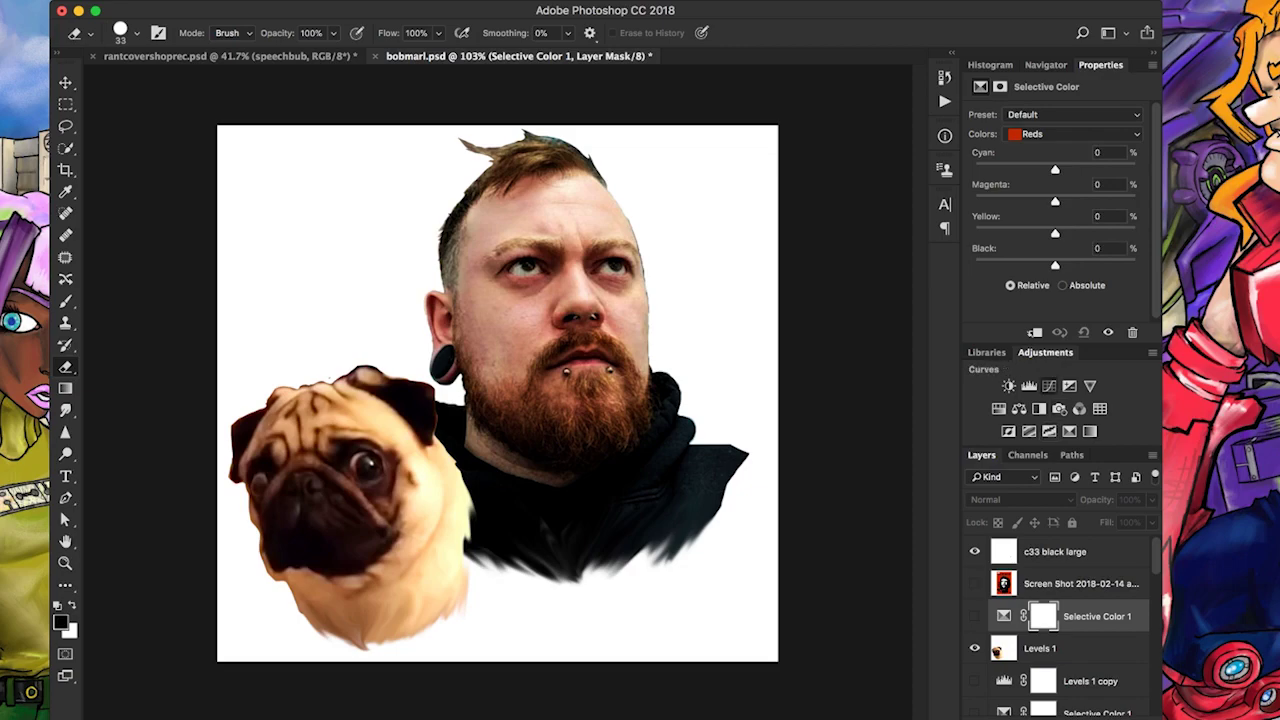
Try a Curves adjustment with a reshaped curve above the pug, and remove it
left_click(1049, 385)
left_click(1105, 180)
left_click_drag(1105, 180, 1084, 175)
left_click_drag(1040, 250, 1053, 223)
left_click(1132, 332)
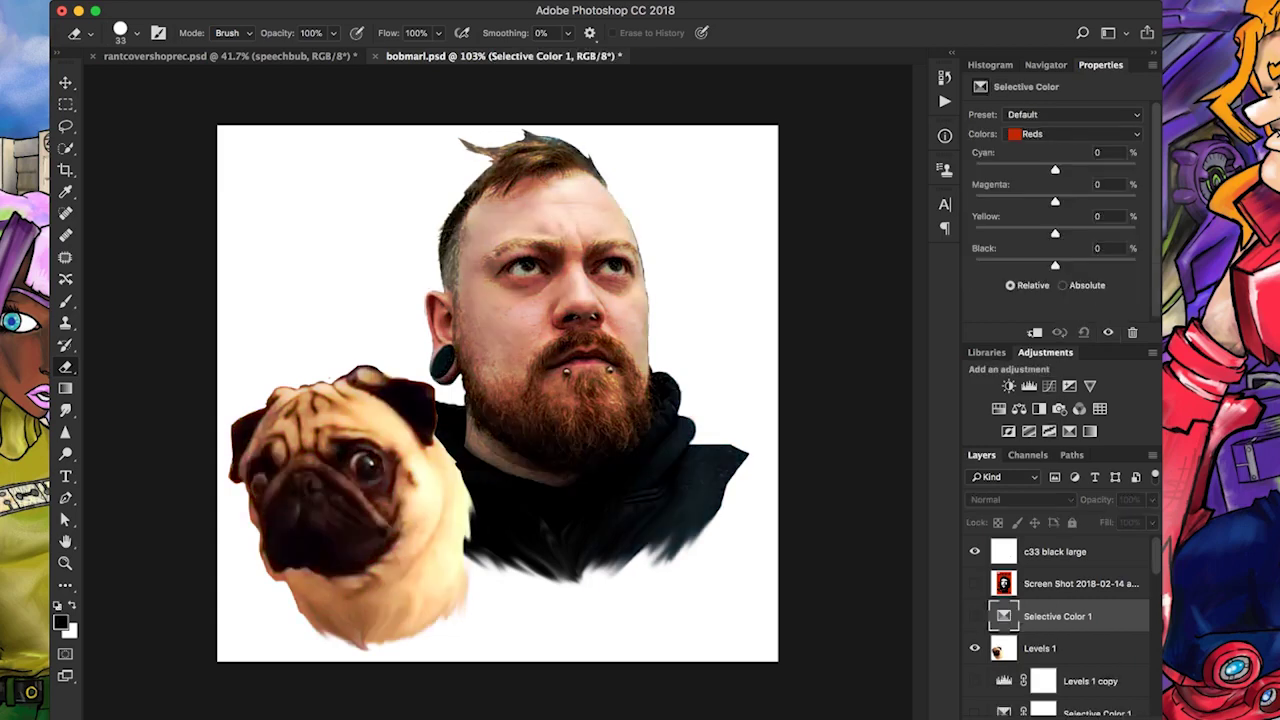
Replace the Selective Color adjustment above the pug with an Exposure adjustment set to exposure +1.46 and gamma correction 1.23
key("Delete")
left_click(1009, 386)
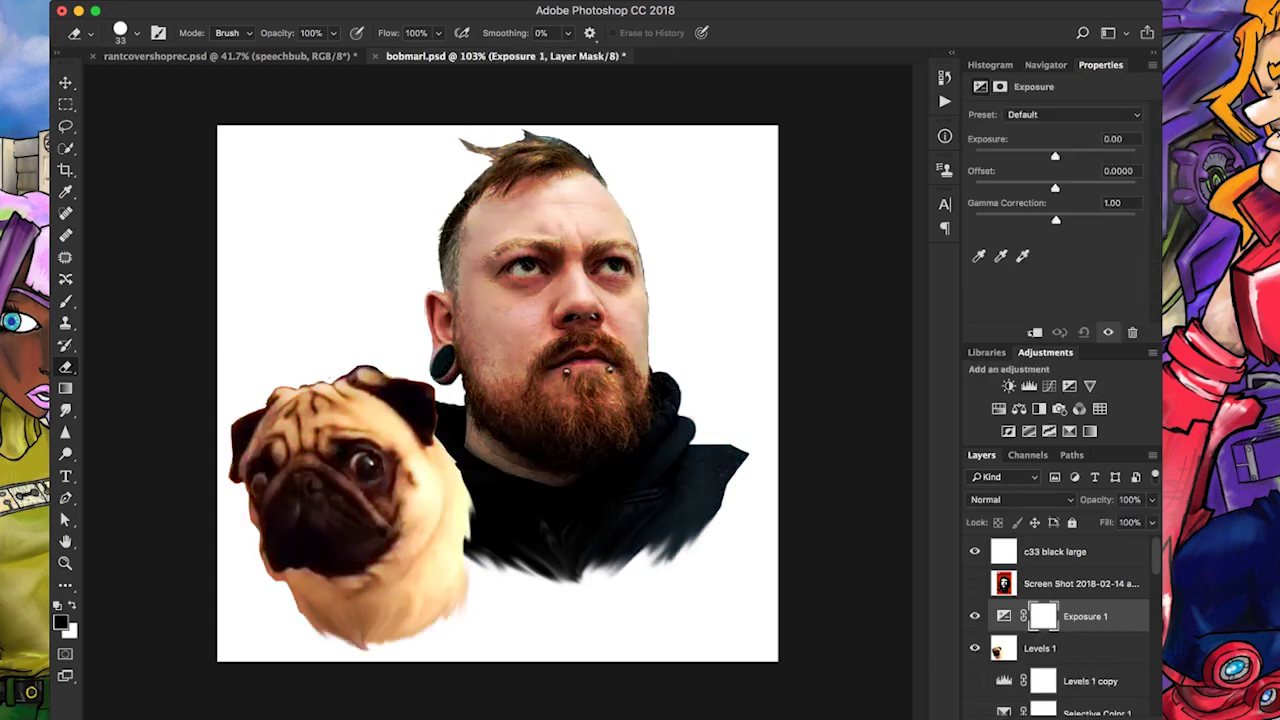
left_click_drag(1056, 156, 1044, 220)
Place a copy of the Exposure adjustment beneath the pug layer, and merge the original Exposure into the pug
key("ctrl+j")
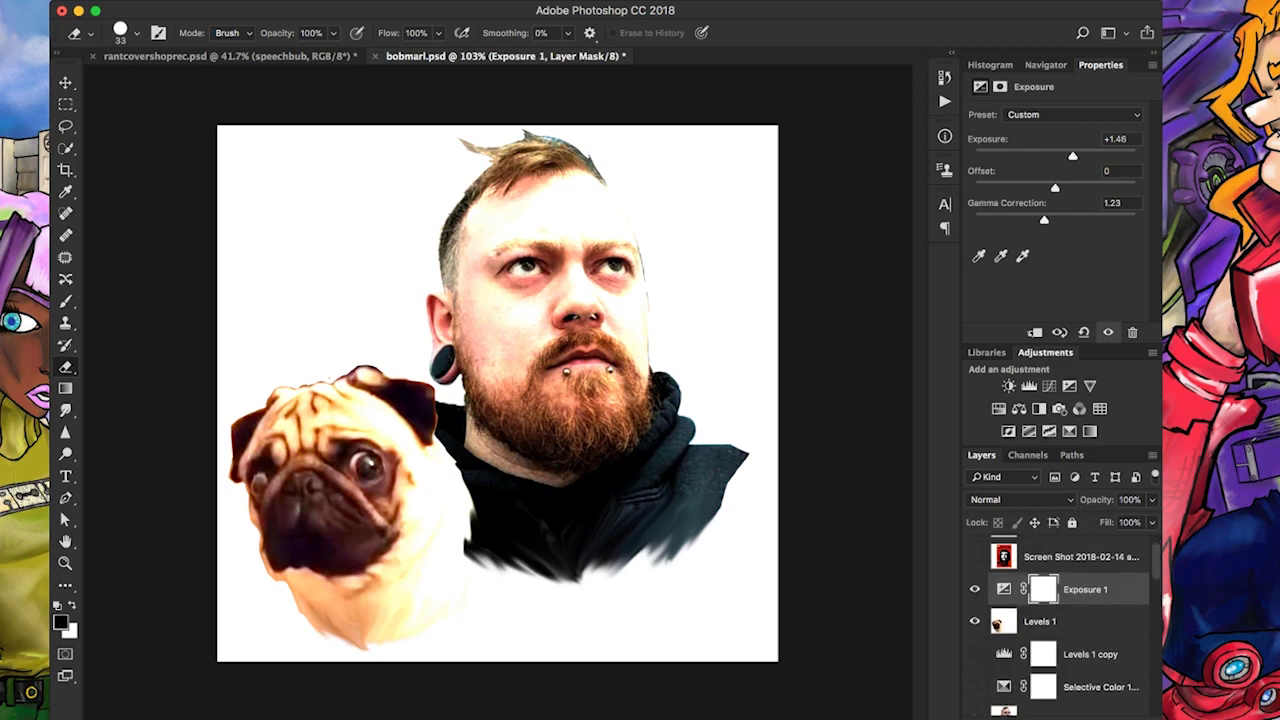
left_click(975, 654)
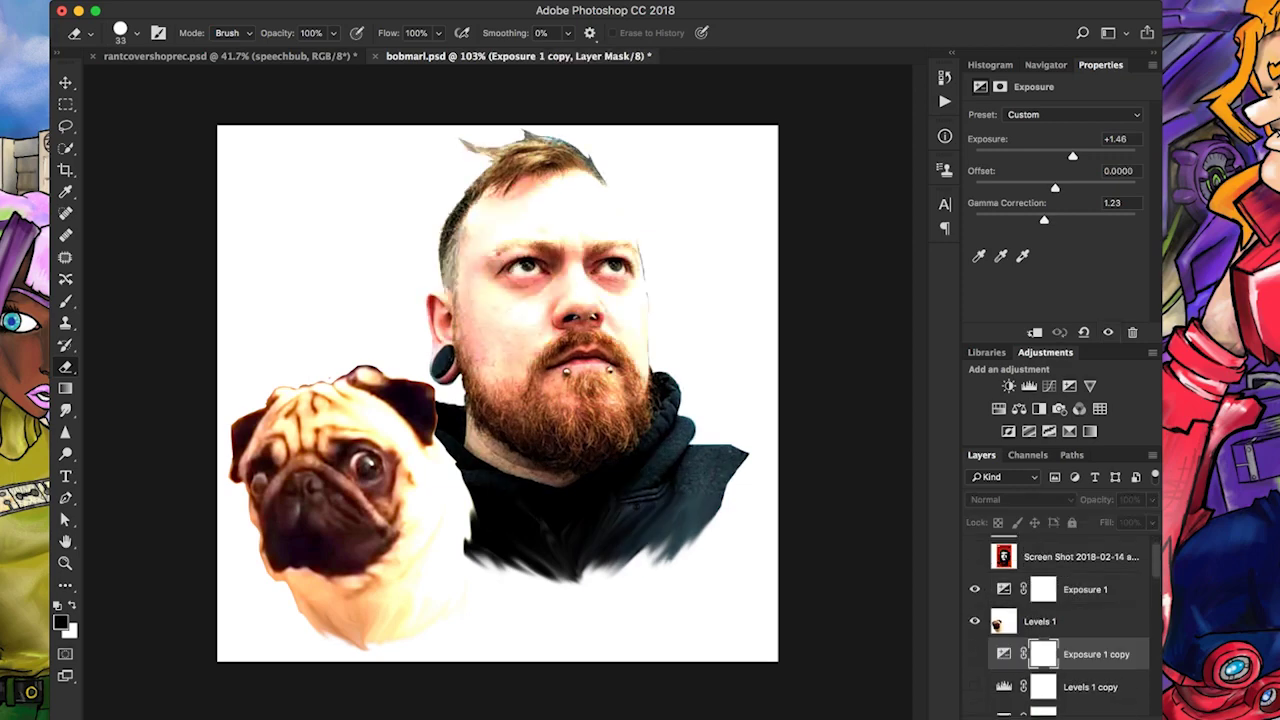
left_click(1085, 589)
key("ctrl+e")
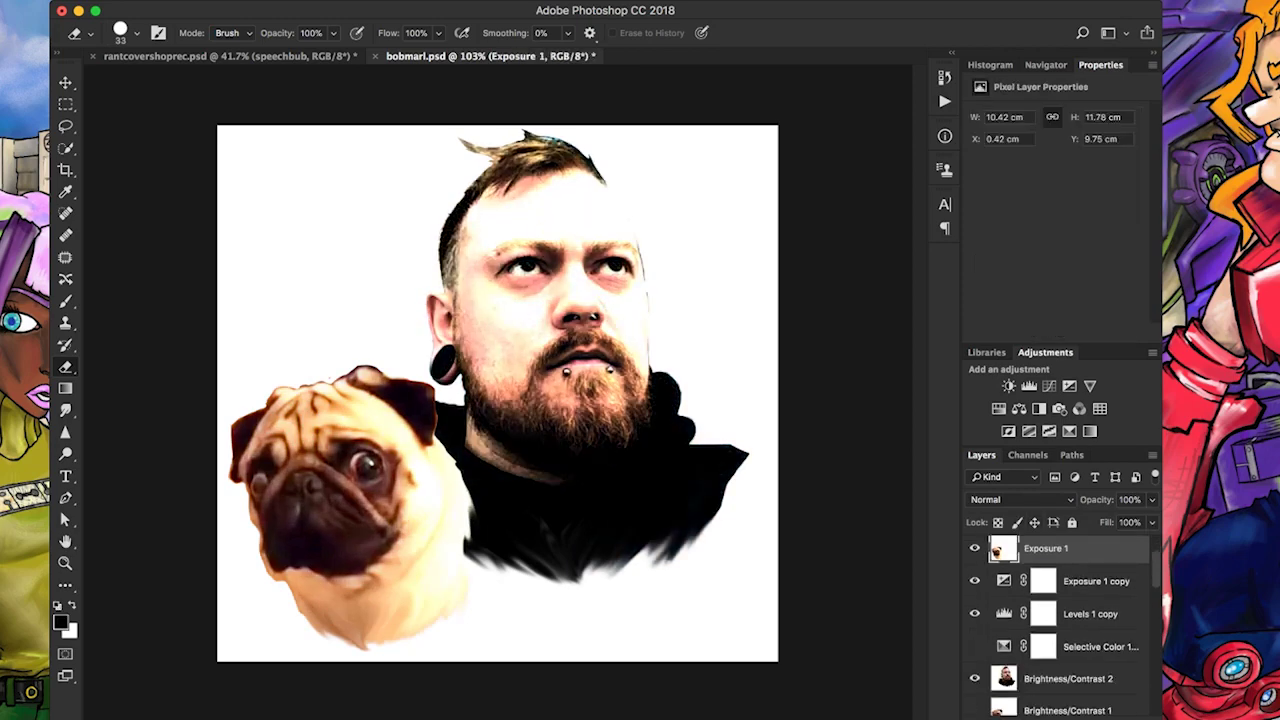
Move the bearded-man layer directly below the Levels copy, and merge it with the Exposure and Levels copies
left_click_drag(1068, 678, 1068, 630)
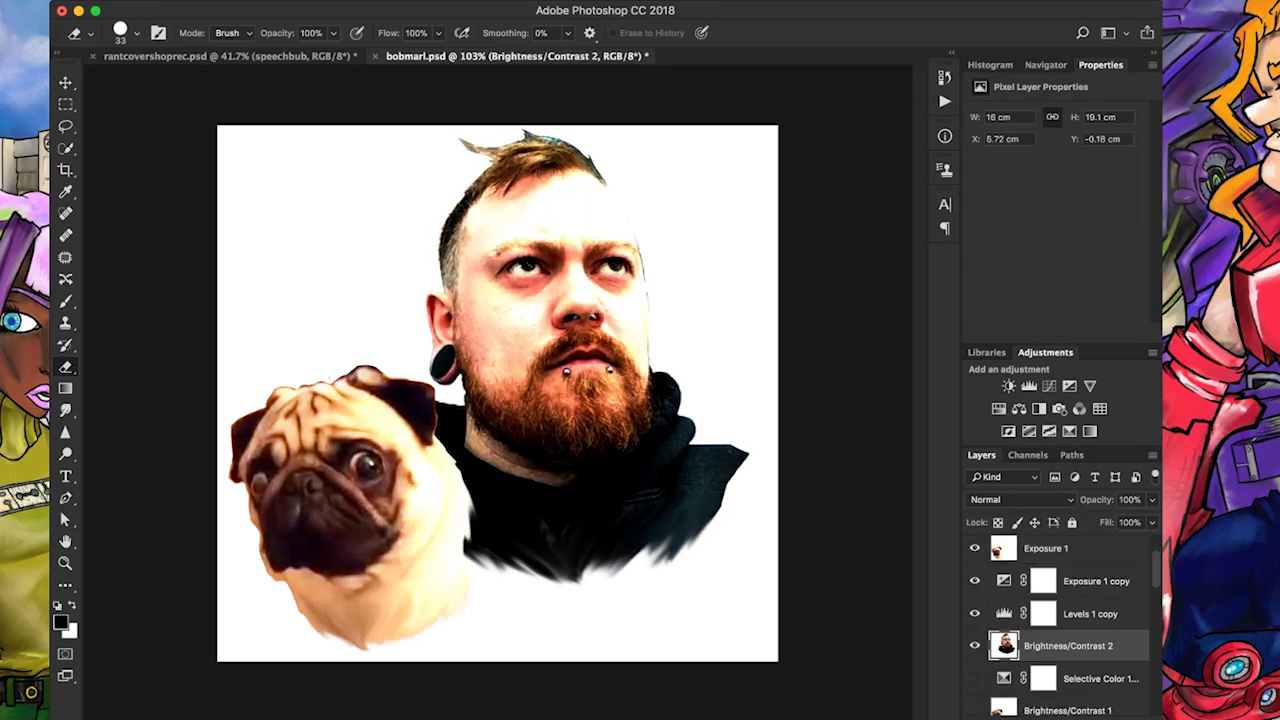
left_click(1096, 581, "shift")
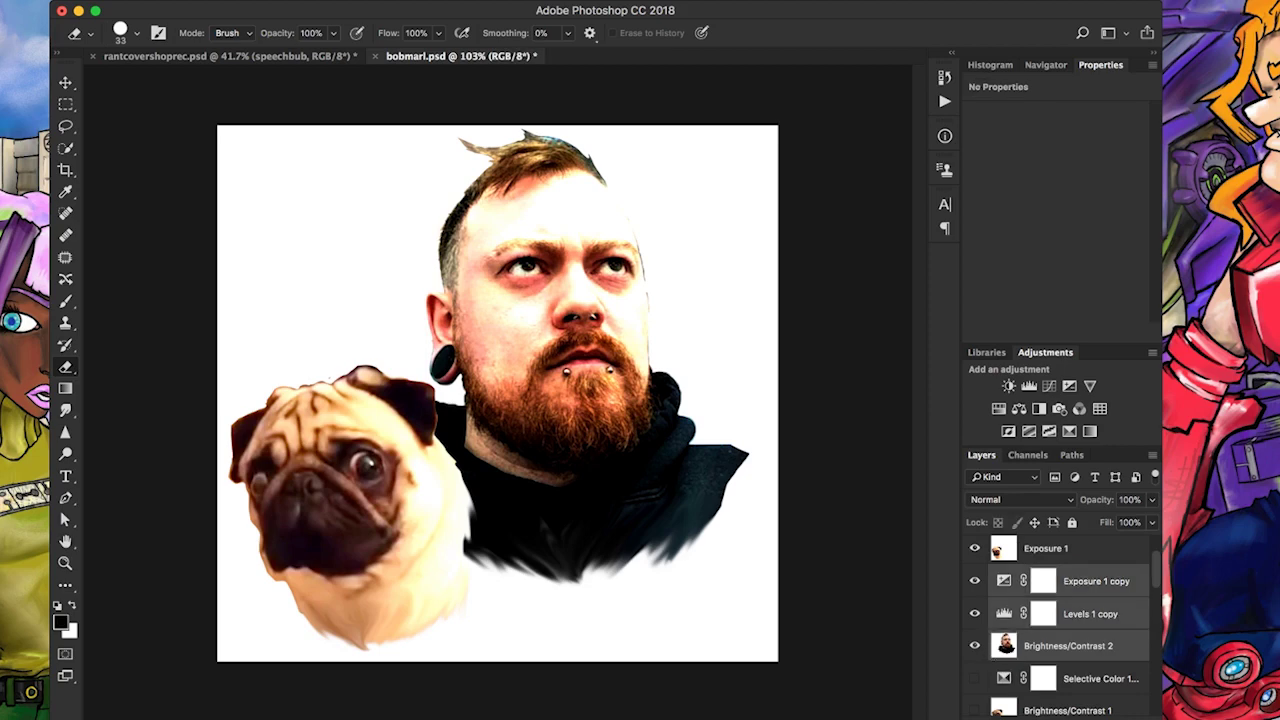
key("super+e")
Delete the leftover Selective Color copy and hide the white background layer to reveal the red one
left_click(1043, 612)
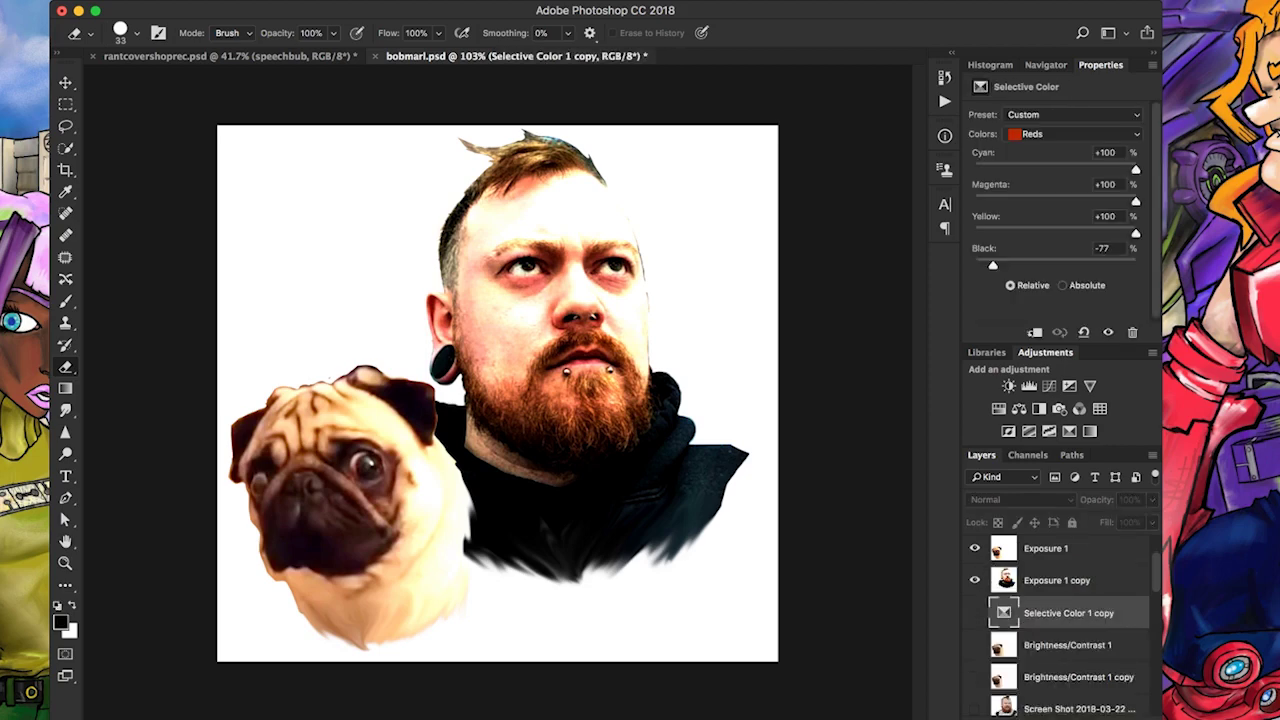
key("super+e")
scroll(1060, 620, "down", 3)
left_click(975, 667)
scroll(1060, 620, "up", 3)
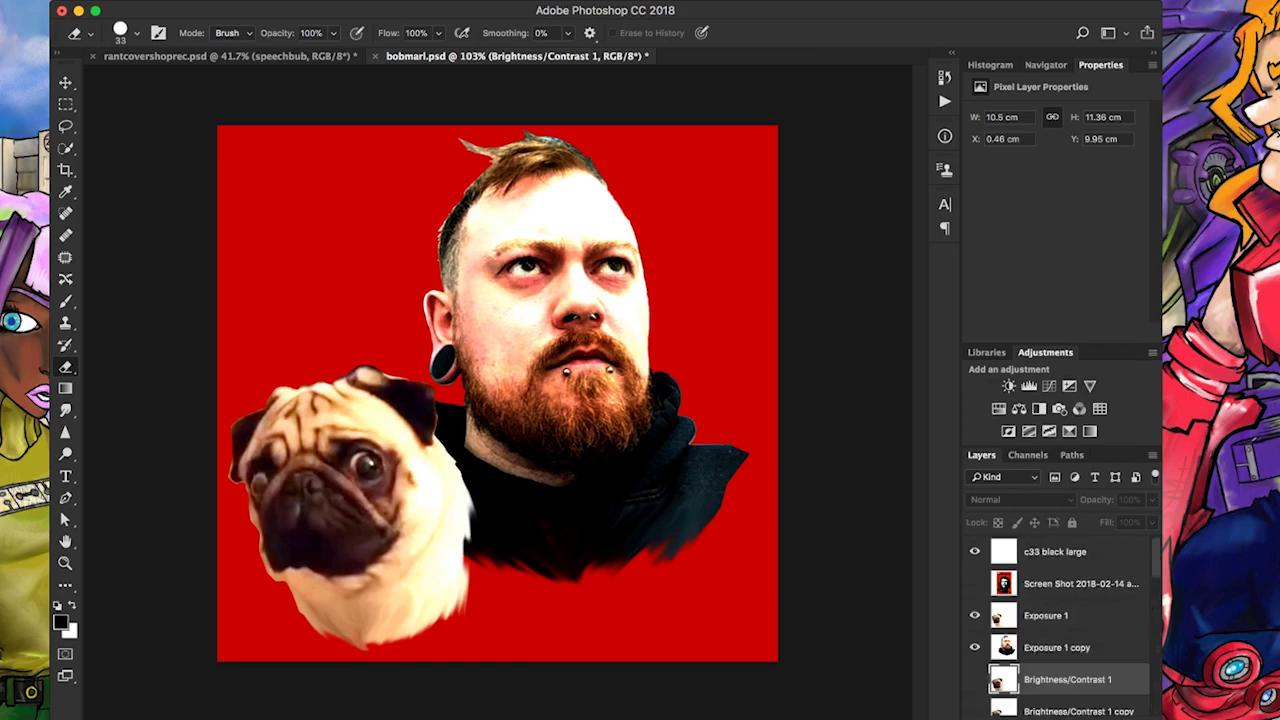
Add a Black & White adjustment above the pug and bearded-man layers
left_click(1057, 647)
left_click(1046, 615, "shift")
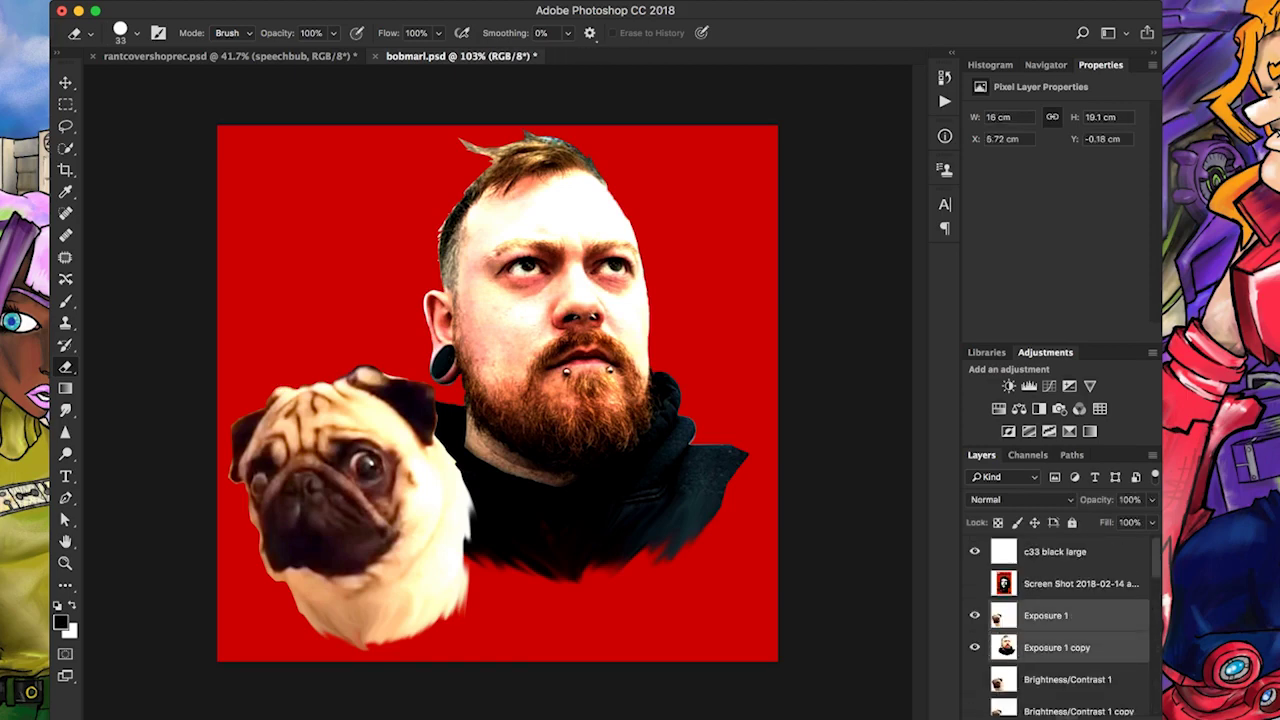
key("alt+shift+super+b")
key("alt+[")
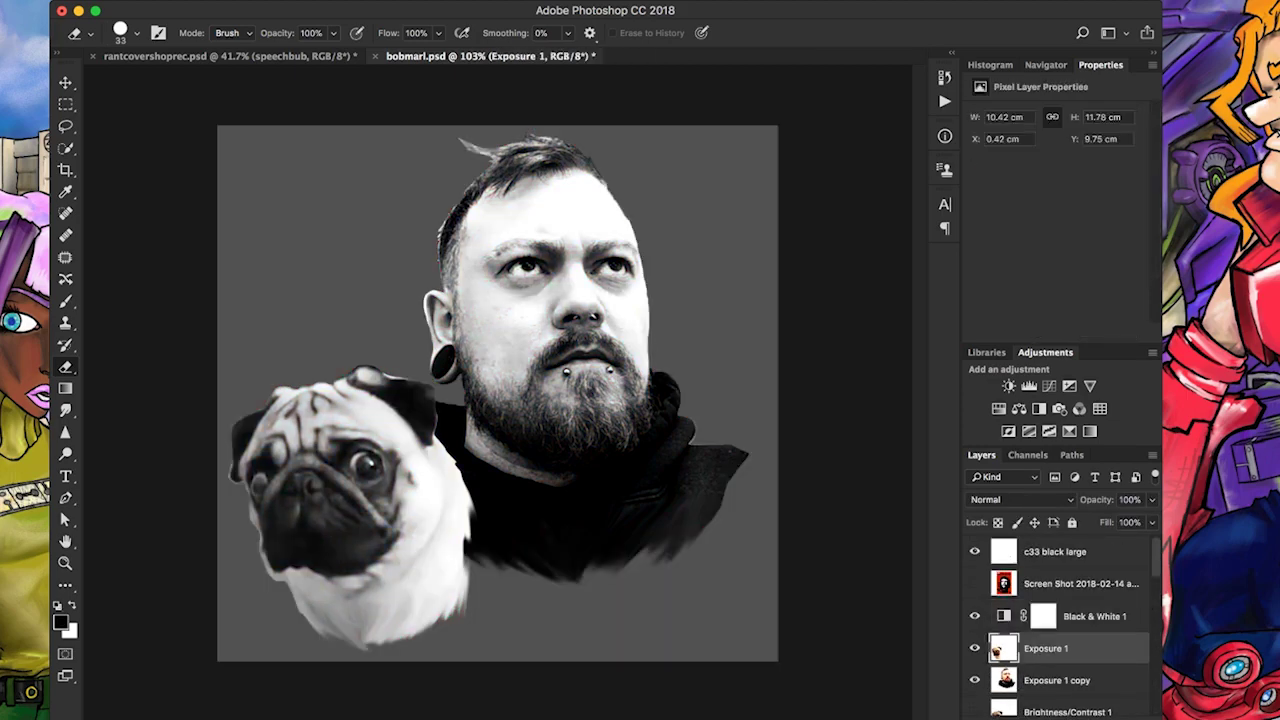
Split the Black & White adjustment into one per figure, and try Yellows -124, Greens -132, Cyans -151 and Blues -106 on the pug
key("ctrl+]")
key("alt+[")
key("ctrl+j")
key("ctrl+]")
key("alt+[")
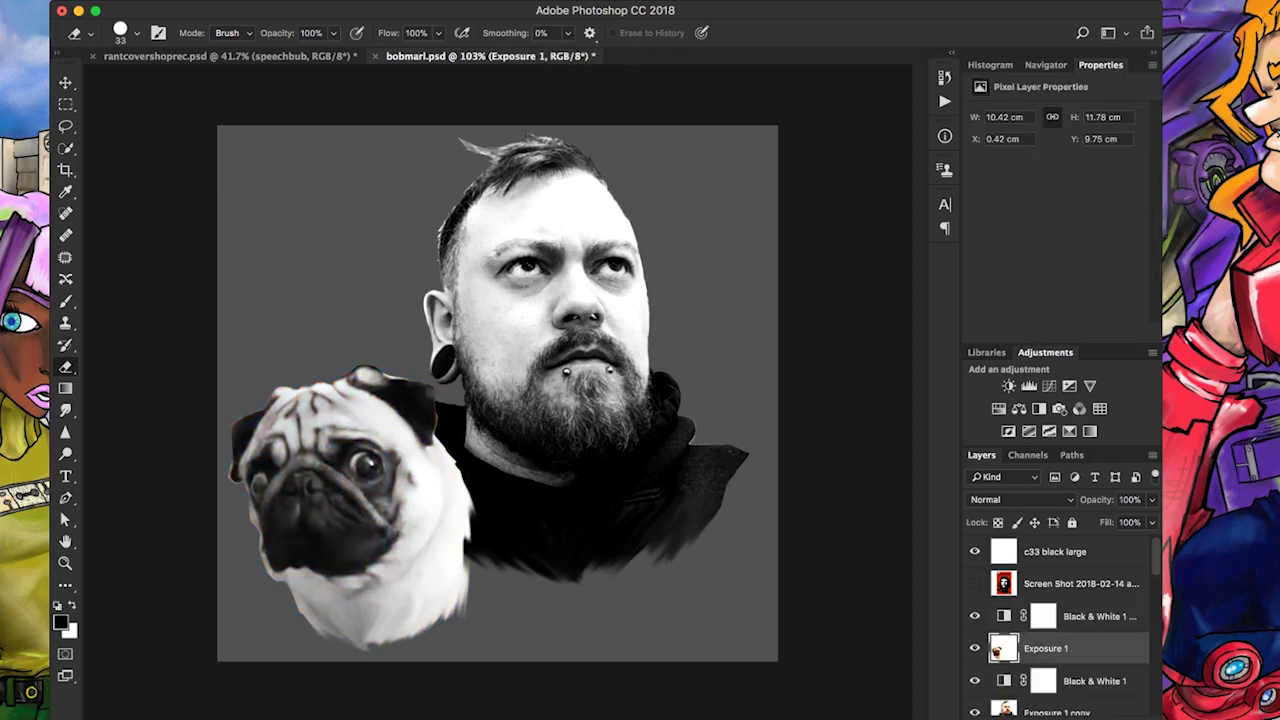
key("alt+]")
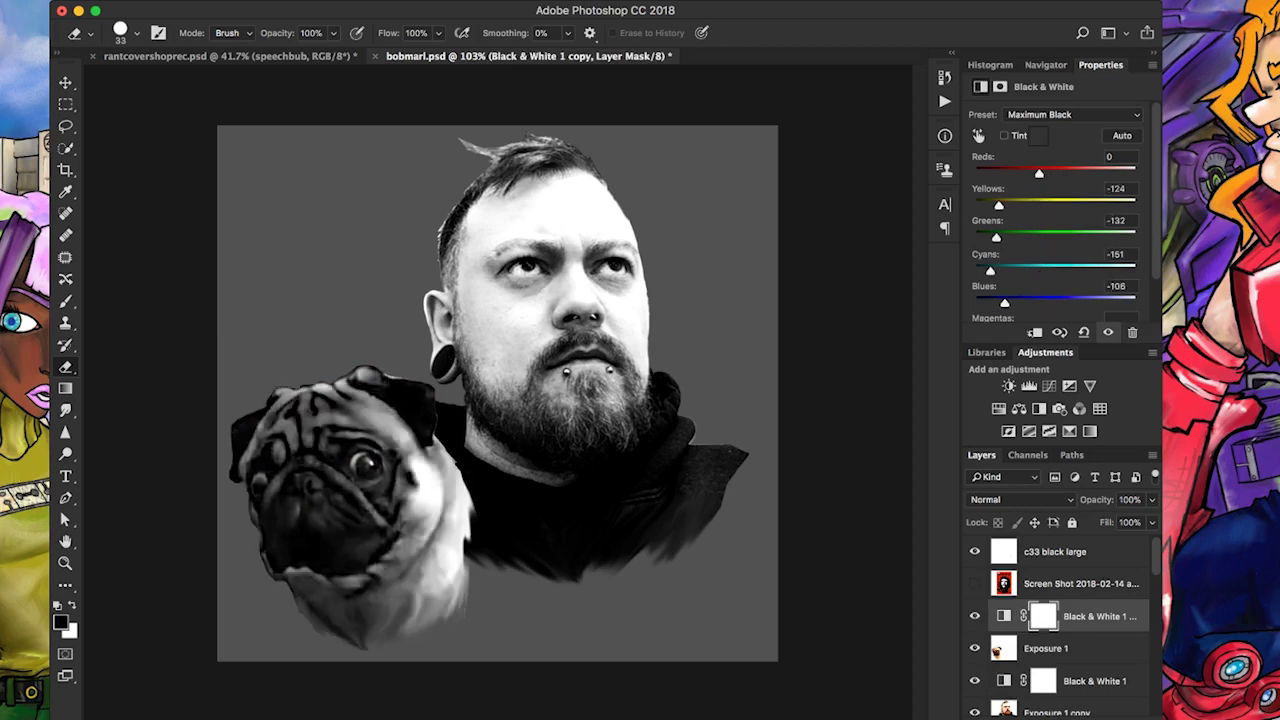
Undo the Black & White edits and remove the adjustment to restore the coloured figures
key("ctrl+alt+z")
key("ctrl+alt+z")
key("ctrl+alt+z")
key("ctrl+alt+z")
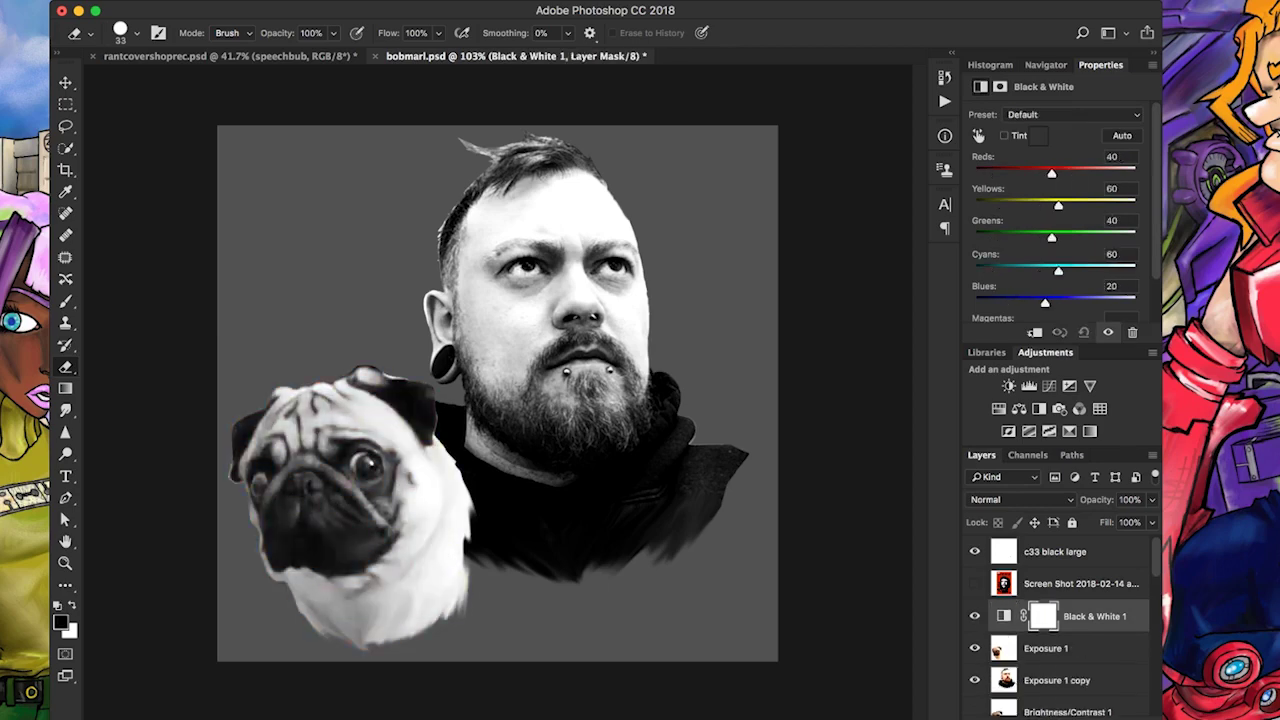
left_click(1045, 615)
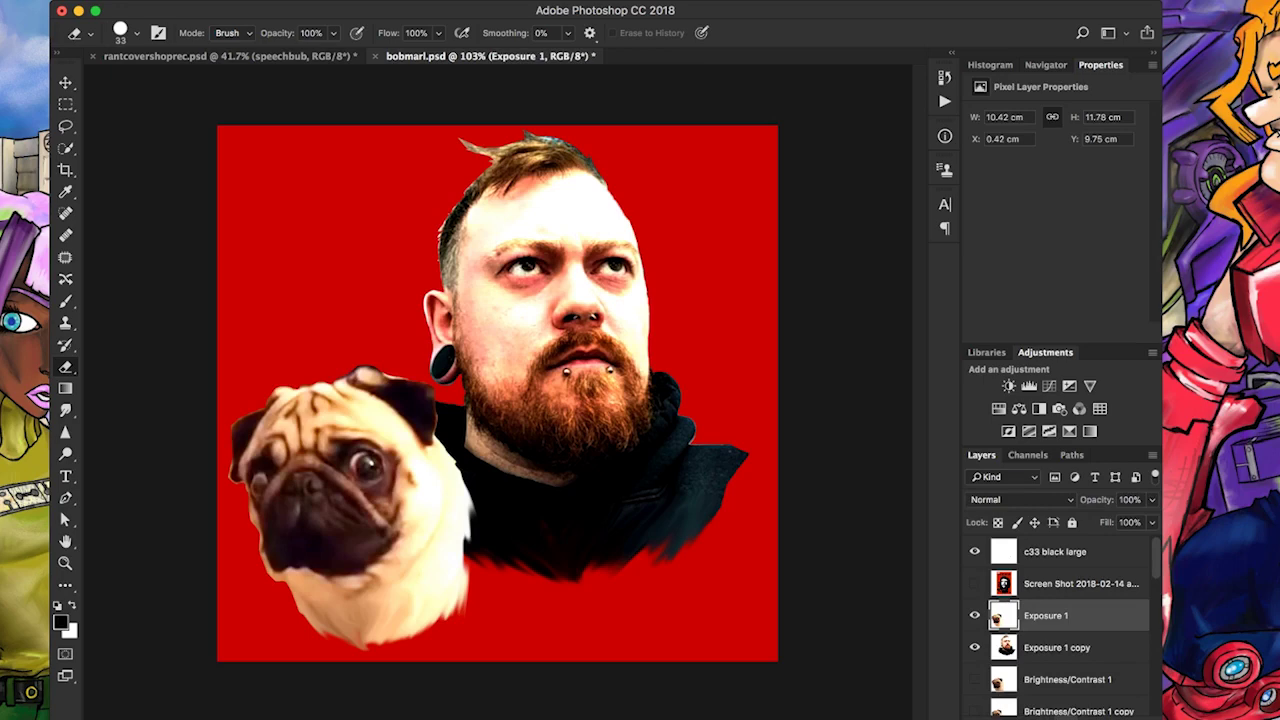
Add a Black & White adjustment with the Maximum Black preset above the pug, and place a copy between the pug and the man
key("ctrl+shift+z")
key("ctrl+shift+z")
key("ctrl+shift+z")
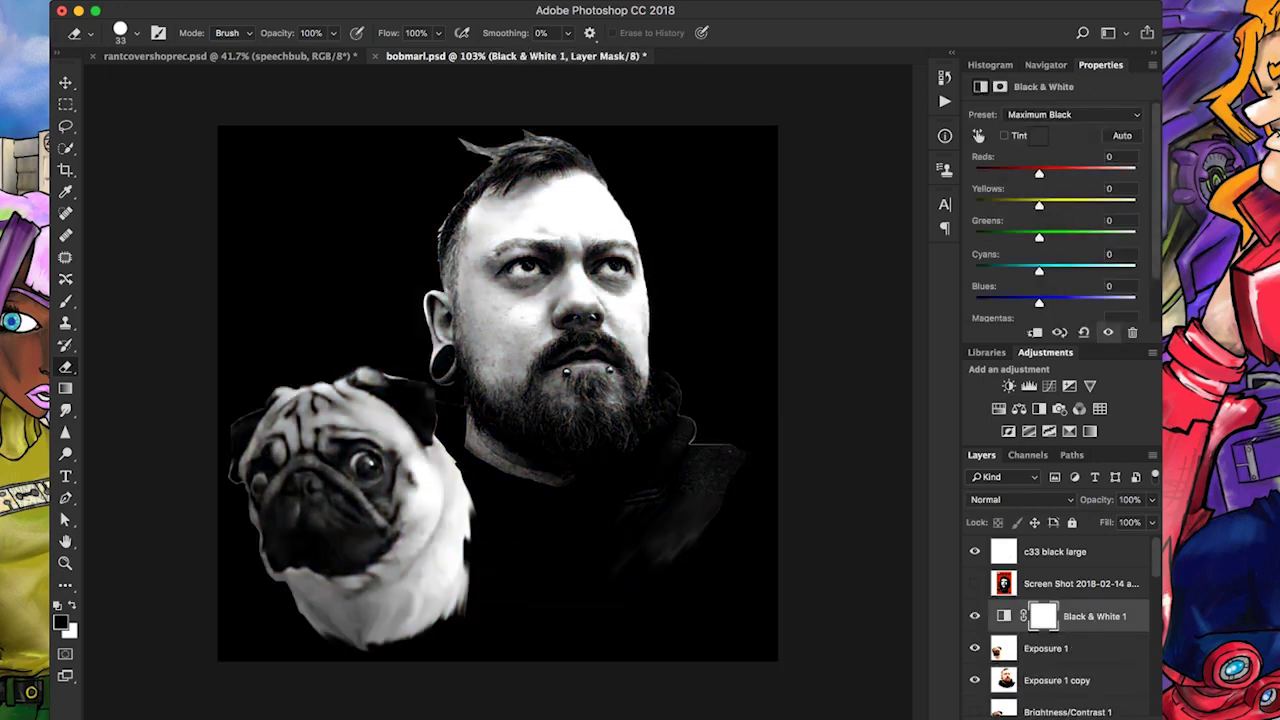
key("ctrl+shift+z")
key("ctrl+shift+z")
key("ctrl+shift+z")
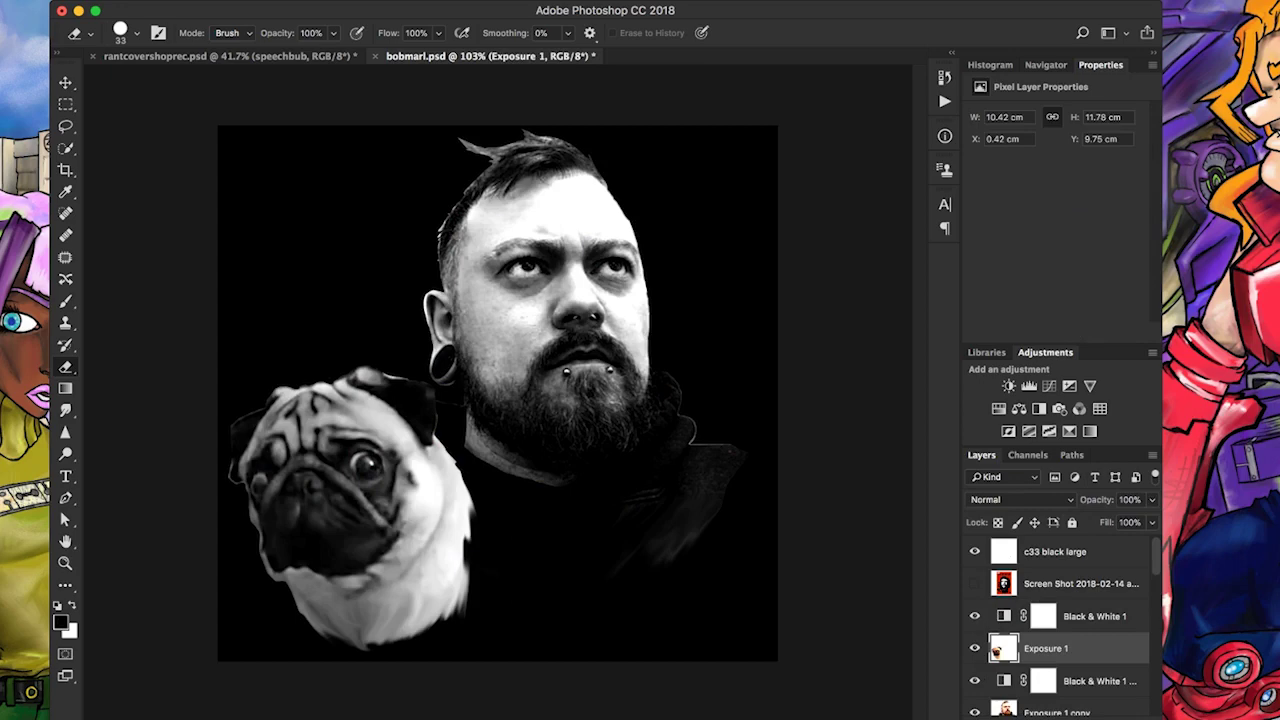
Set the Black & White adjustment directly above the pug to the Maximum Black preset
key("ctrl+shift+z")
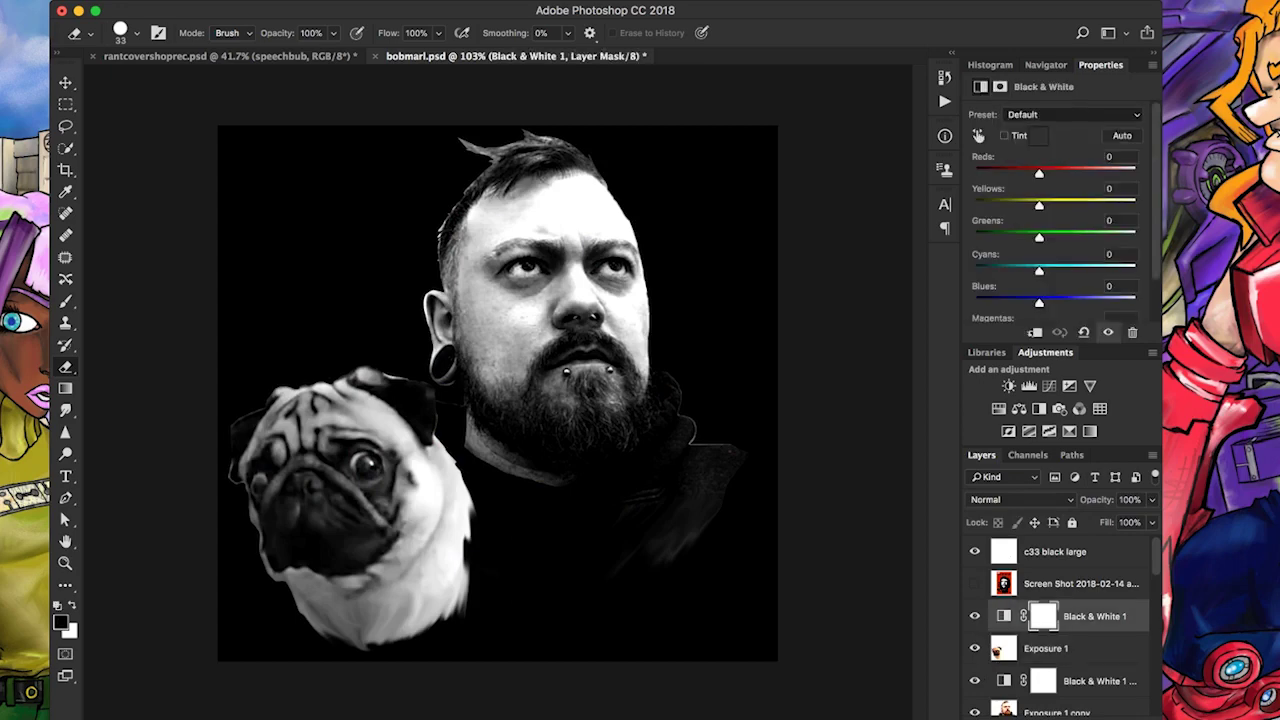
key("Down")
key("Down")
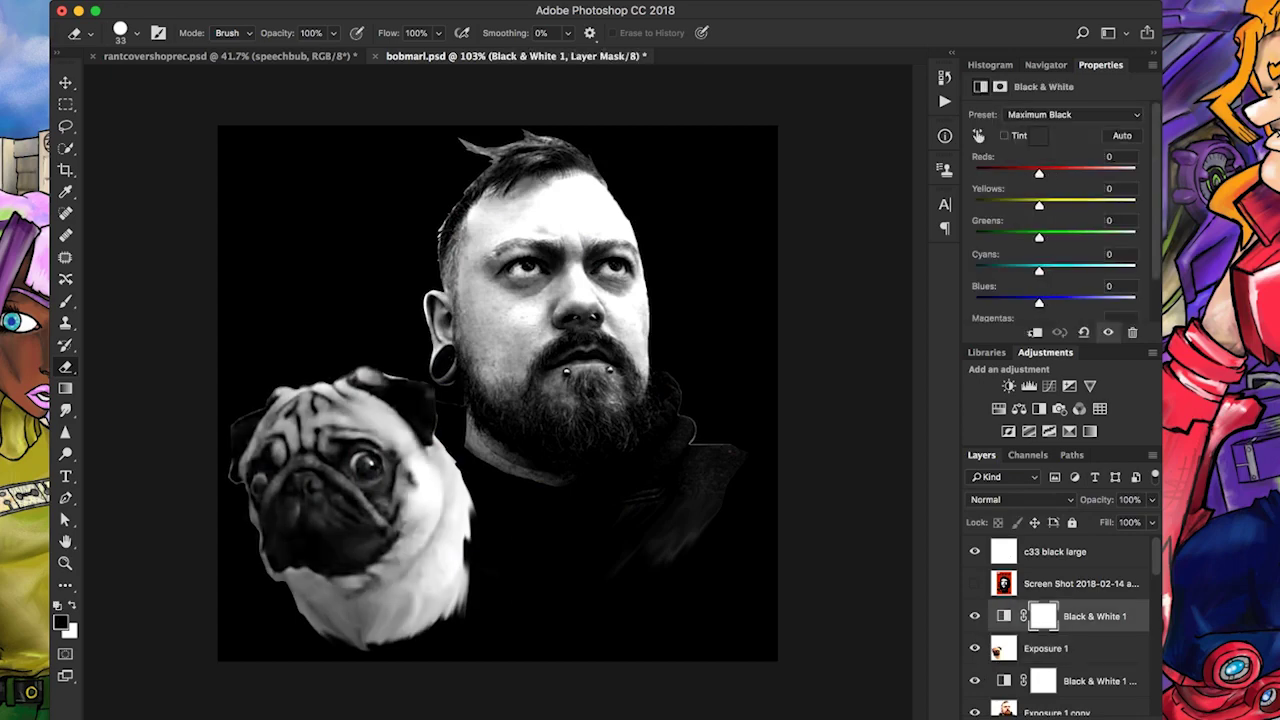
Keep a hidden colour copy of the pug near the top, and merge the pug and the man with their Black & White adjustments
left_click_drag(1045, 711, 1045, 567)
left_click(975, 583)
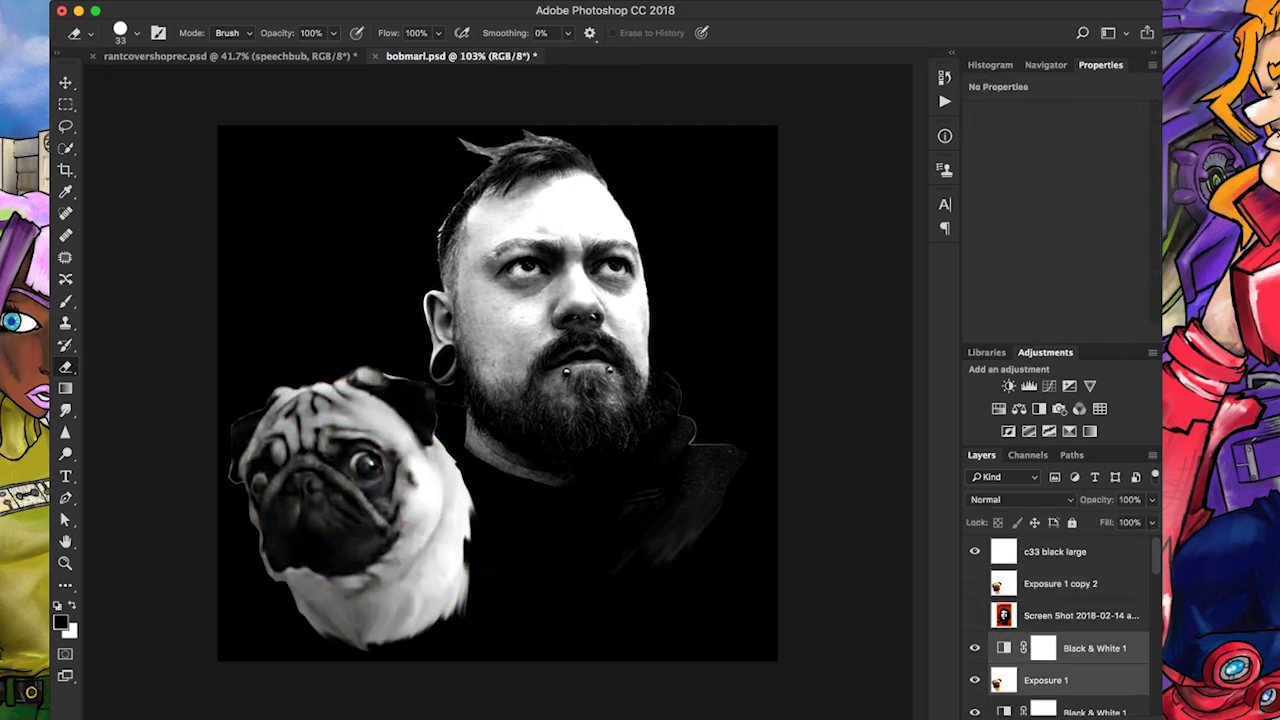
key("ctrl+e")
left_click(1057, 628)
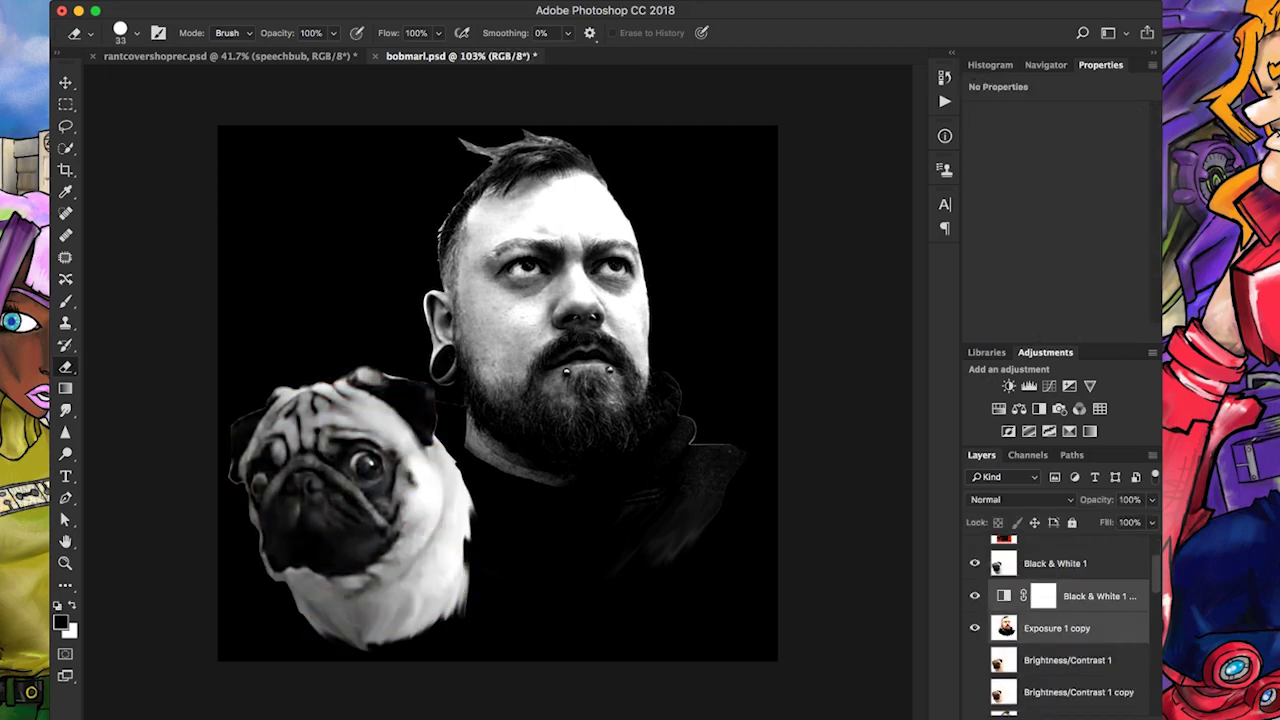
key("ctrl+e")
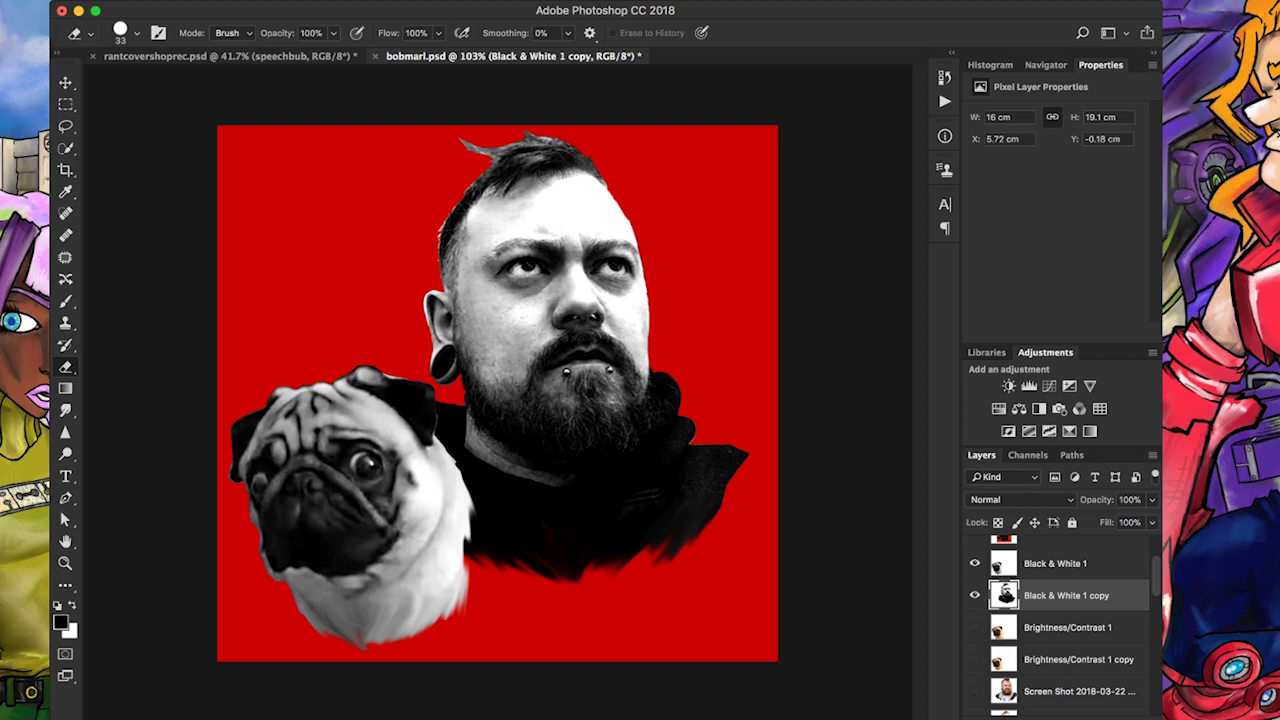
Lower the black-and-white pug and man layers to 49% opacity, and hide the man
key("ctrl+minus")
scroll(269, 300, "up", 5)
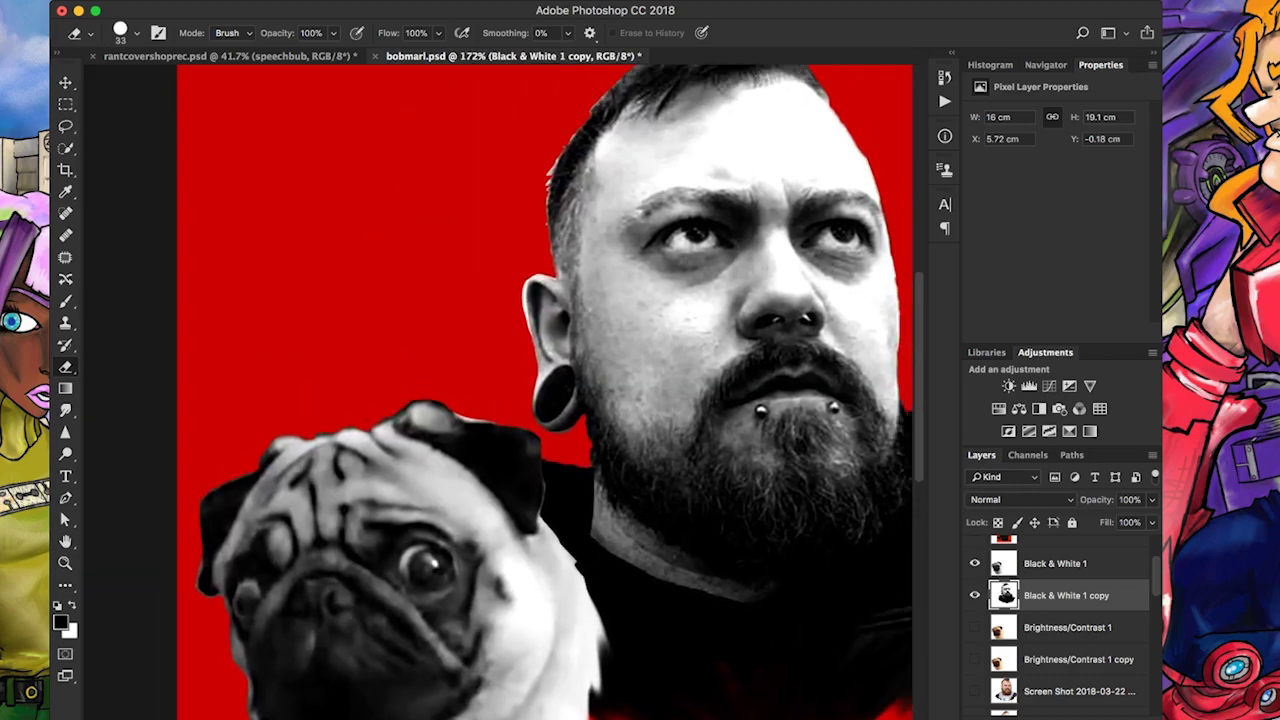
key("alt+bracketright")
key("4")
key("9")
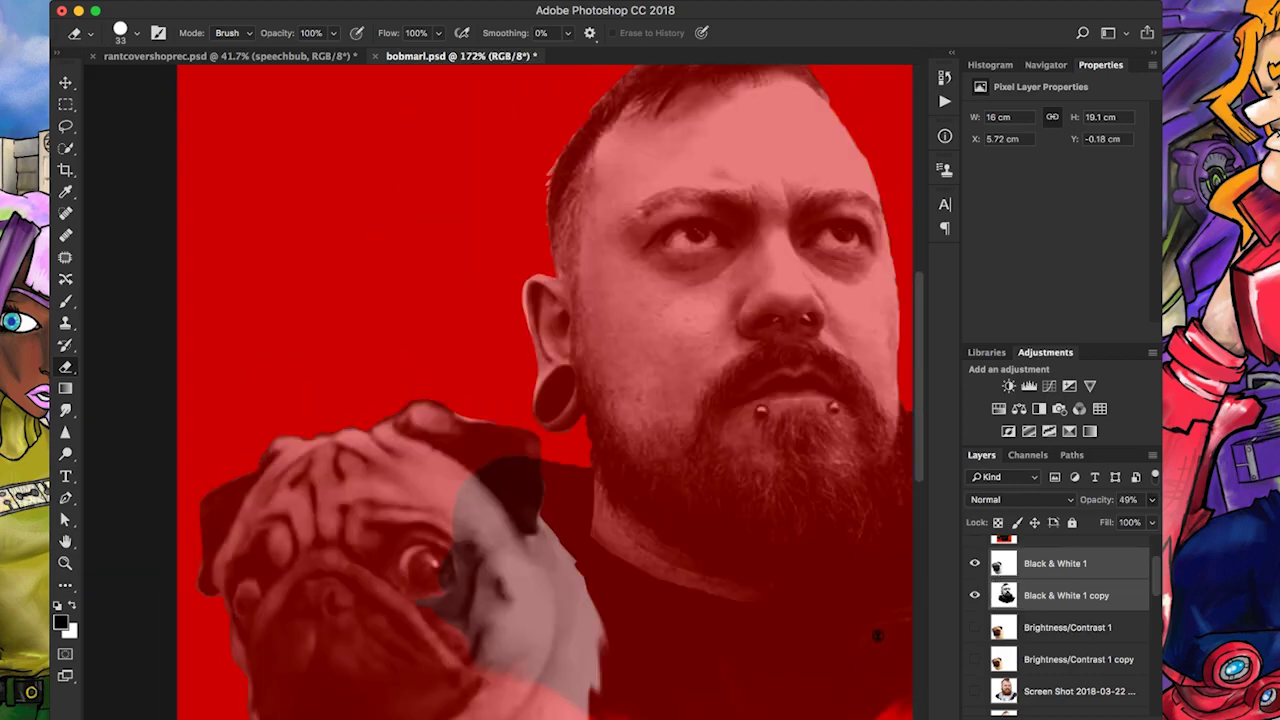
key("ctrl+comma")
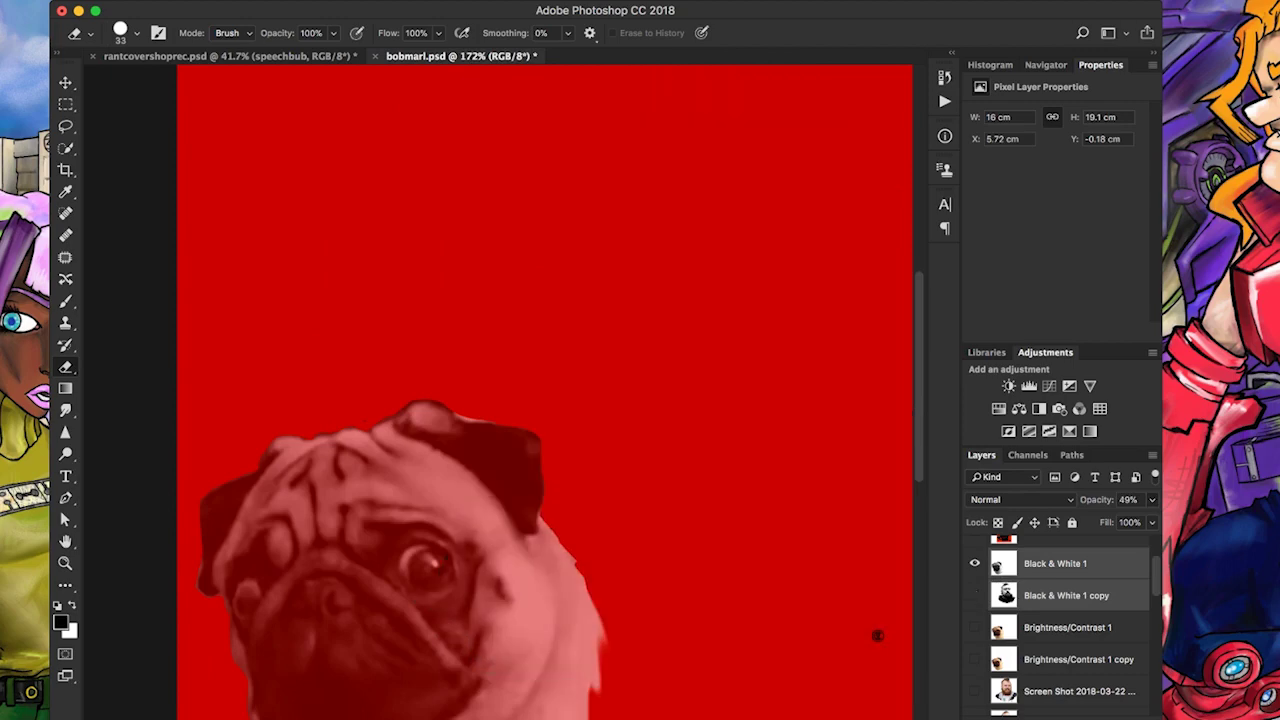
Create an empty layer directly beneath the pug, and switch to the Brush tool
key("ctrl+shift+alt+n")
key("ctrl+bracketleft")
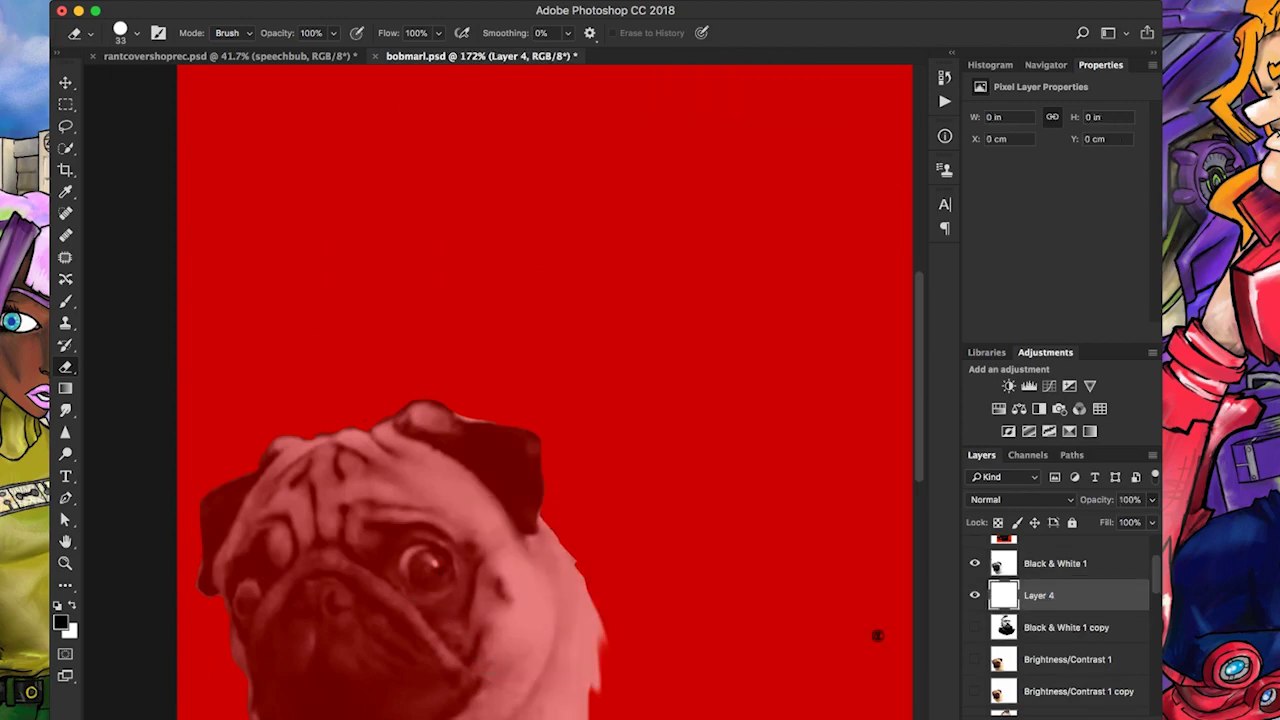
key("b")
Paint solid white beneath the pug along its forehead, left side, jaw and chest, enlarging the brush to 89 px
scroll(361, 653, "up", 5)
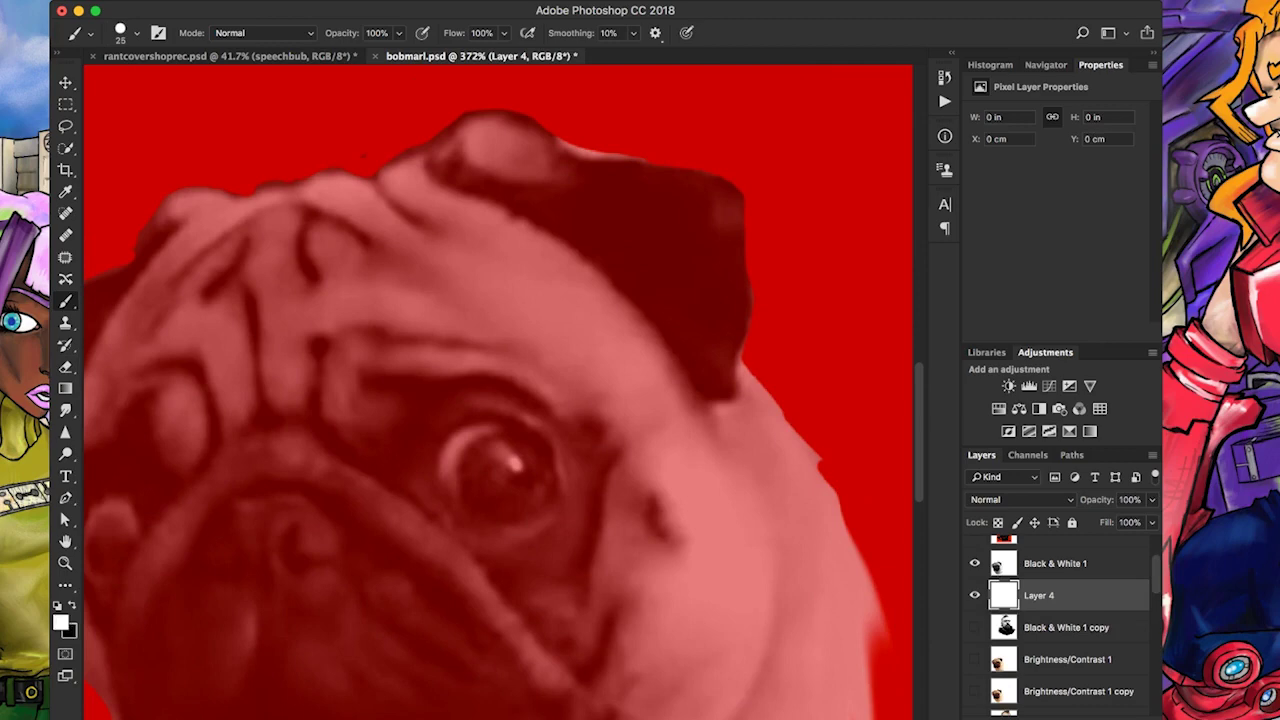
left_click_drag(545, 295, 675, 420)
mouse_move(545, 268)
left_mouse_down()
mouse_move(700, 425)
mouse_move(605, 275)
mouse_move(420, 178)
mouse_move(415, 162)
mouse_move(392, 170)
mouse_move(465, 230)
mouse_move(460, 295)
mouse_move(360, 368)
mouse_move(415, 450)
mouse_move(398, 470)
mouse_move(380, 455)
mouse_move(413, 515)
mouse_move(420, 570)
mouse_move(520, 700)
left_mouse_up()
scroll(470, 300, "down", 3)
left_click_drag(520, 700, 445, 565)
left_click_drag(375, 470, 500, 610)
mouse_move(430, 560)
left_mouse_down()
mouse_move(560, 610)
mouse_move(745, 450)
mouse_move(735, 390)
mouse_move(765, 460)
left_mouse_up()
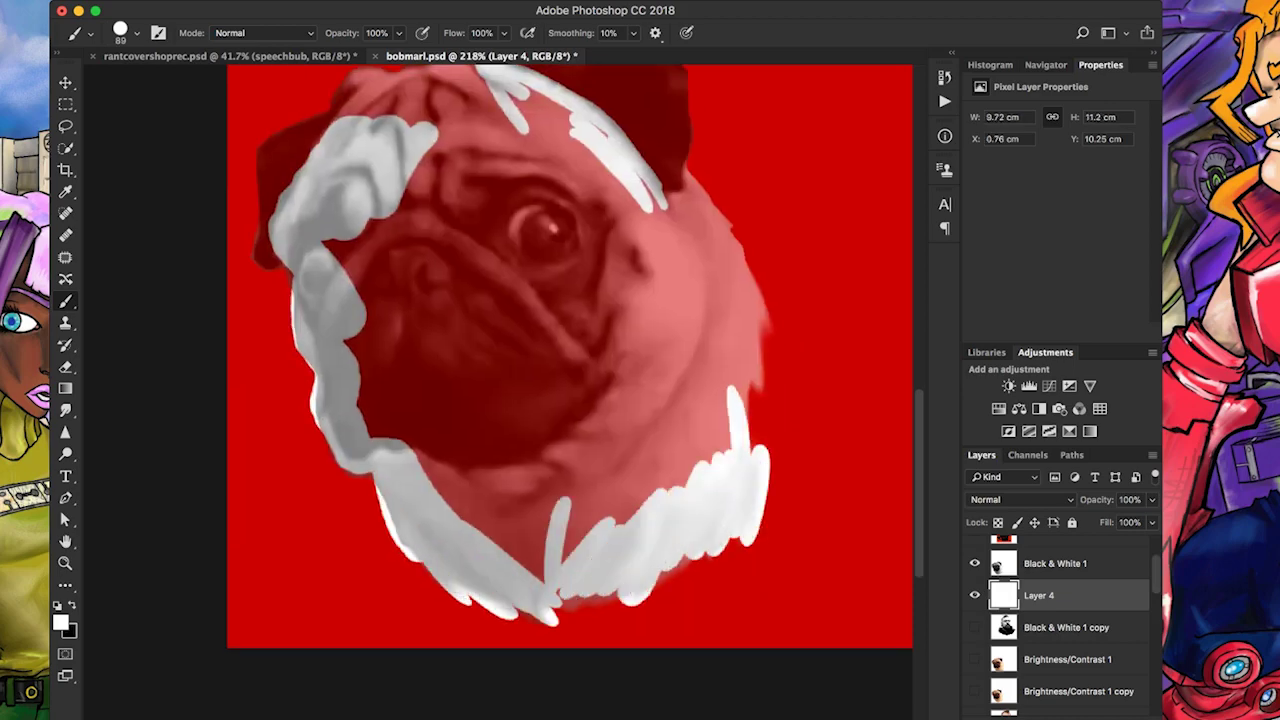
mouse_move(750, 400)
left_mouse_down()
mouse_move(715, 215)
mouse_move(740, 250)
mouse_move(640, 330)
mouse_move(350, 280)
mouse_move(400, 115)
mouse_move(590, 350)
mouse_move(540, 570)
left_mouse_up()
Fill the remaining gaps beneath the pug's face, crown and both ears with white
scroll(570, 390, "up", 5)
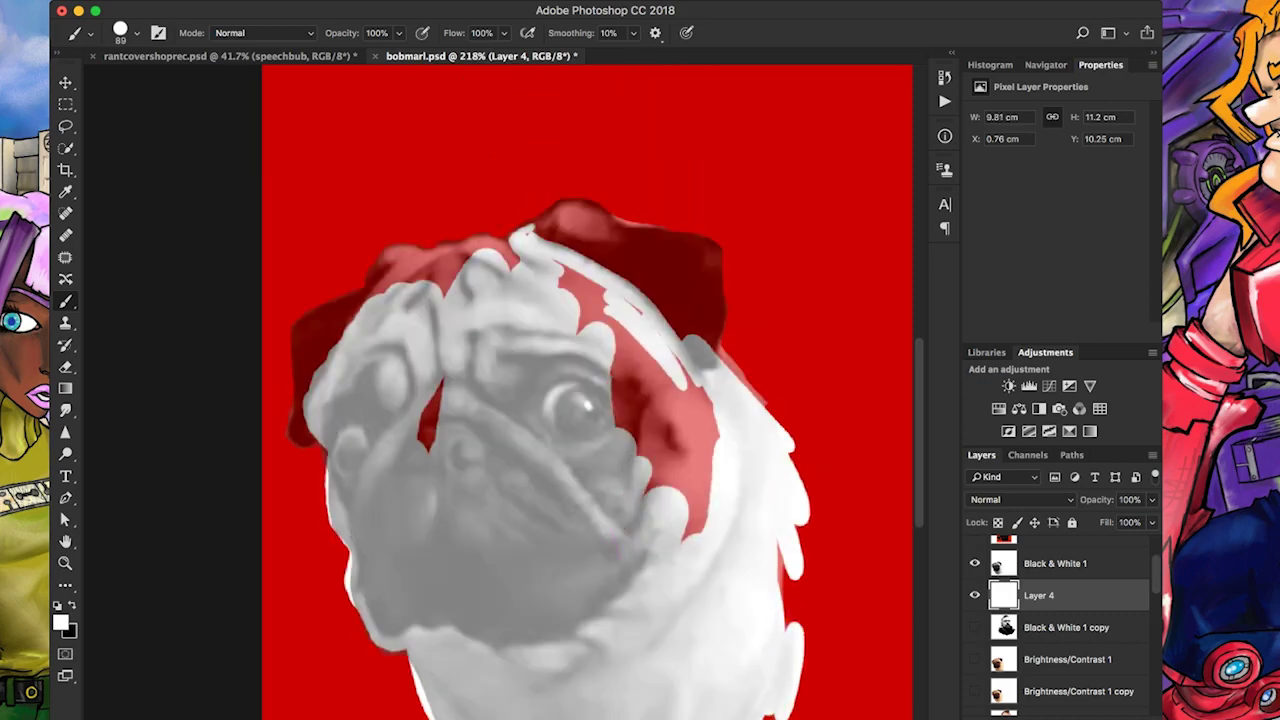
left_click_drag(600, 530, 690, 330)
mouse_move(380, 290)
left_mouse_down()
mouse_move(410, 262)
mouse_move(450, 262)
left_mouse_up()
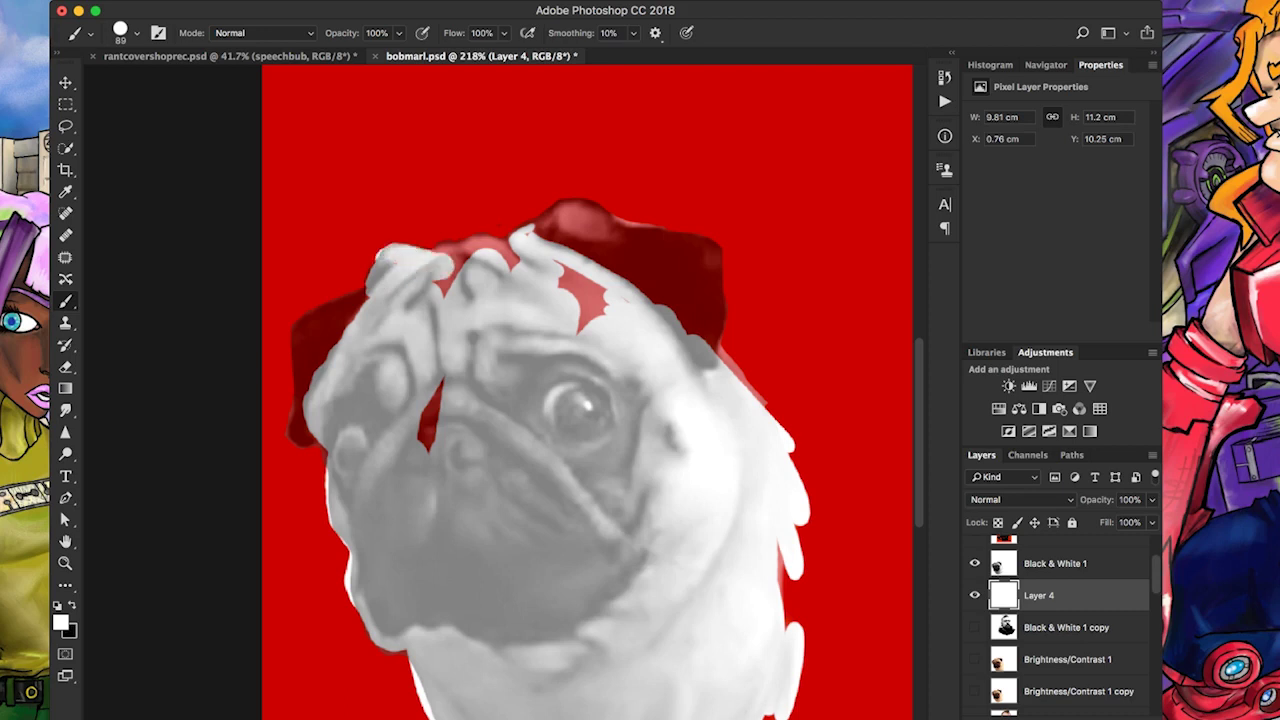
mouse_move(298, 420)
left_mouse_down()
mouse_move(300, 340)
mouse_move(350, 290)
left_mouse_up()
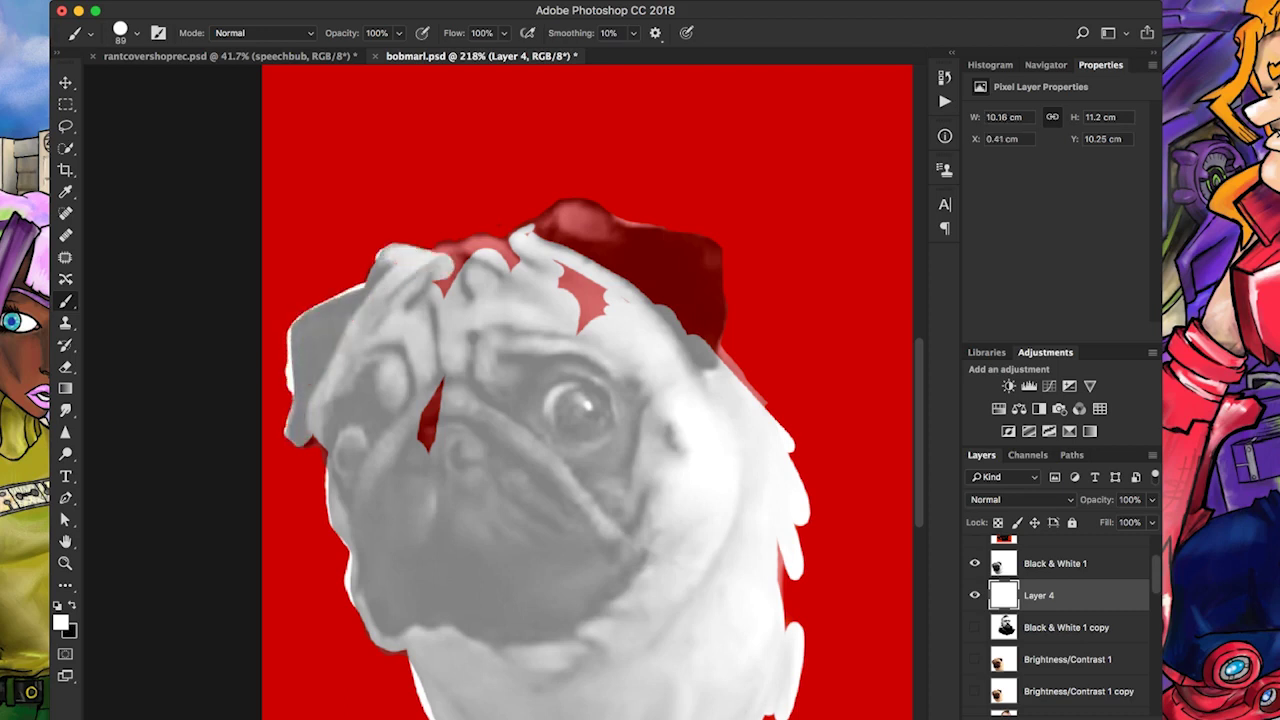
mouse_move(430, 445)
left_mouse_down()
mouse_move(433, 282)
mouse_move(590, 300)
mouse_move(565, 215)
mouse_move(670, 275)
mouse_move(722, 335)
left_mouse_up()
left_click_drag(705, 230, 780, 570)
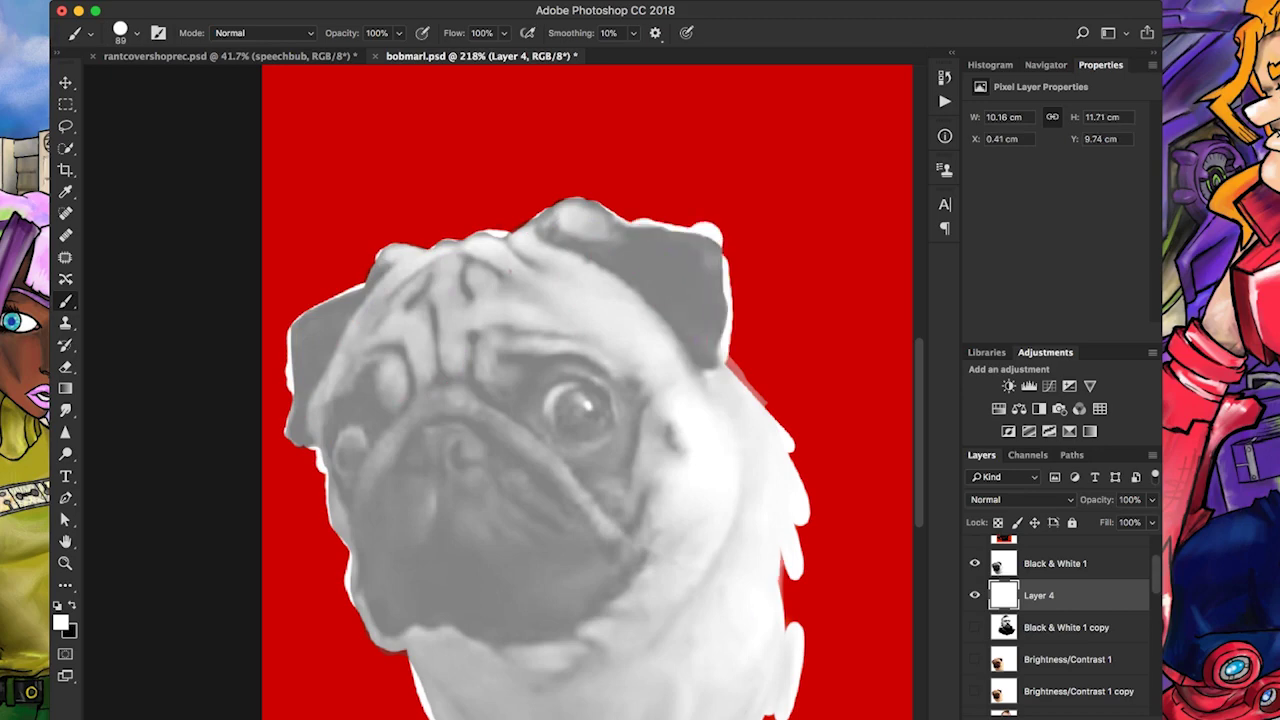
Erase the white spill at the pug's left-side ear with a 10 px eraser and paint the ear solid black at 20 px
scroll(190, 306, "up", 3)
left_click_drag(378, 460, 376, 360)
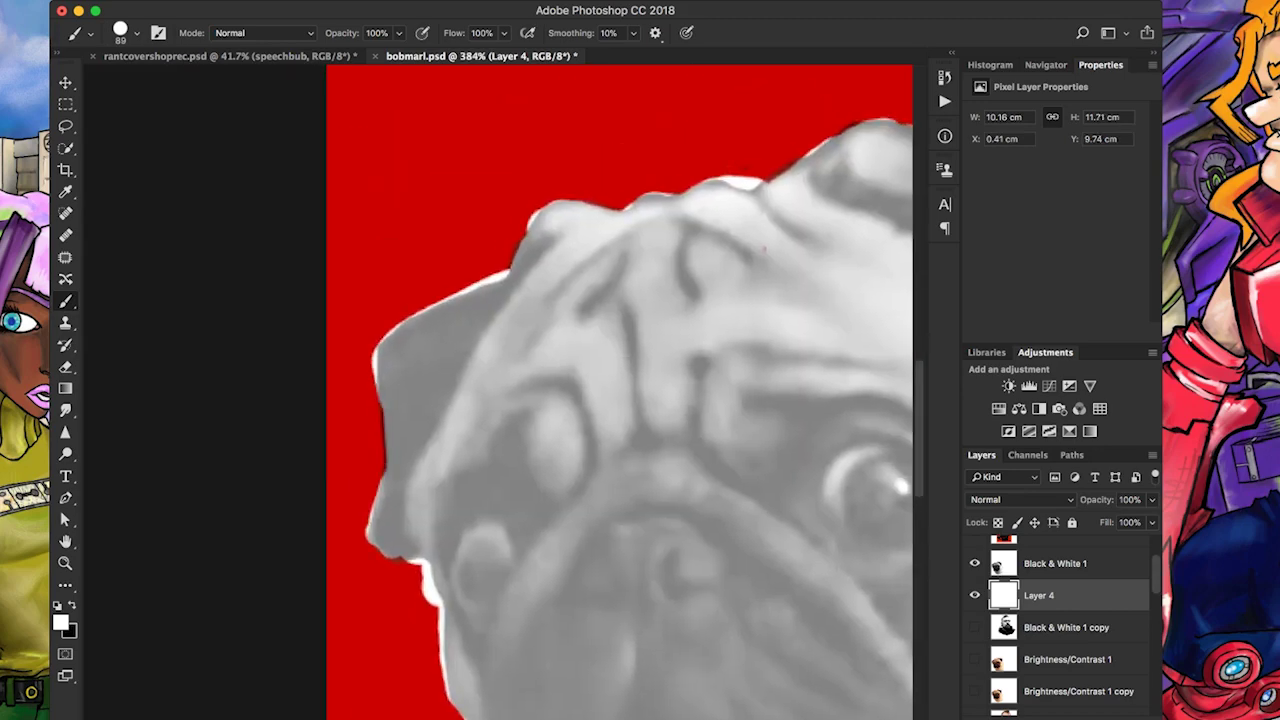
key("e")
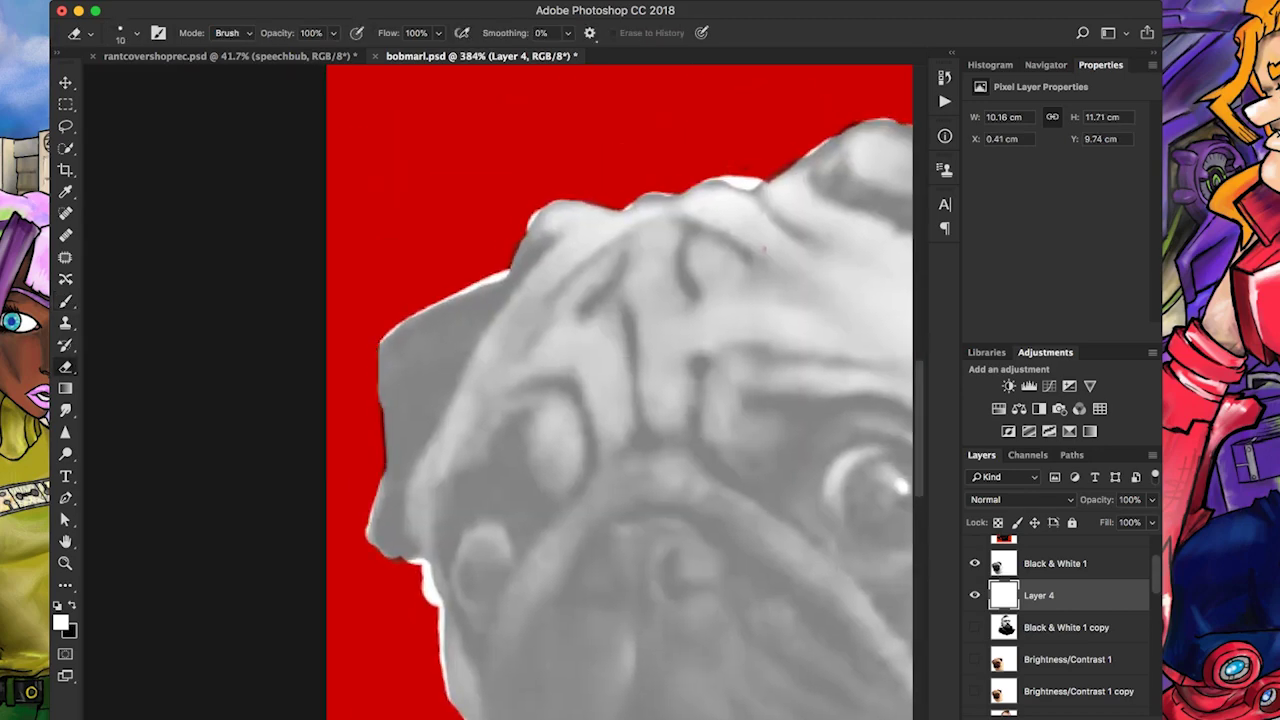
key("b")
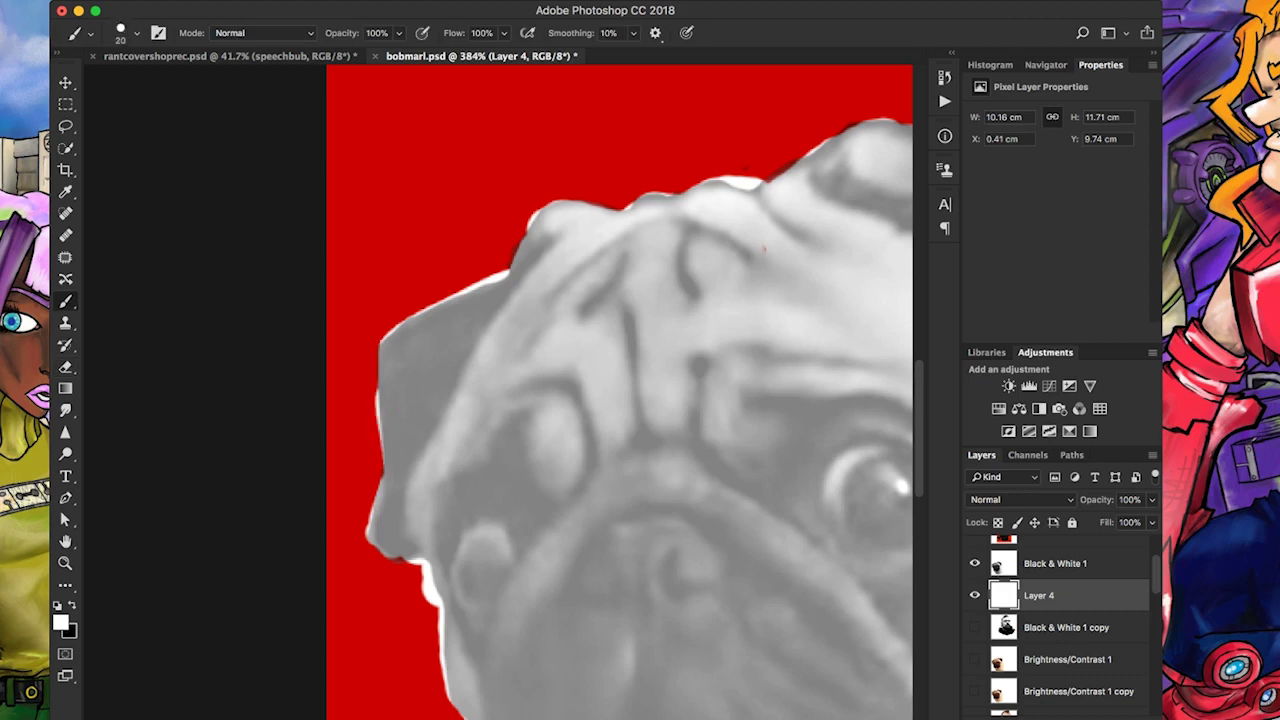
mouse_move(390, 548)
left_mouse_down()
mouse_move(393, 400)
mouse_move(385, 347)
mouse_move(375, 352)
mouse_move(508, 282)
left_mouse_up()
mouse_move(548, 240)
left_mouse_down()
mouse_move(455, 378)
mouse_move(370, 540)
left_mouse_up()
mouse_move(420, 450)
left_mouse_down()
mouse_move(462, 326)
mouse_move(412, 420)
mouse_move(482, 306)
left_mouse_up()
Outline the pug's left-side eye, pupil and surrounding folds in black, and fill the dark patch between them
scroll(443, 700, "up", 3)
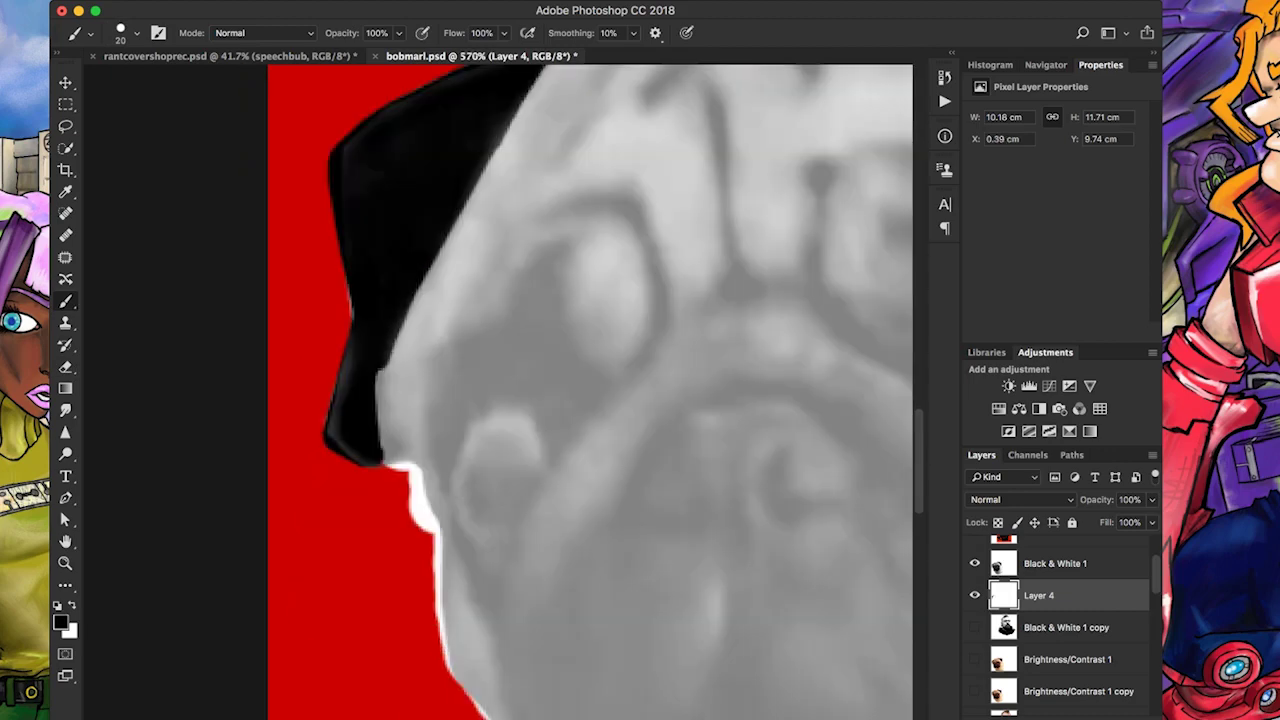
left_click_drag(483, 463, 505, 512)
mouse_move(502, 615)
left_mouse_down()
mouse_move(565, 445)
mouse_move(650, 325)
mouse_move(630, 210)
mouse_move(540, 215)
mouse_move(636, 178)
left_mouse_up()
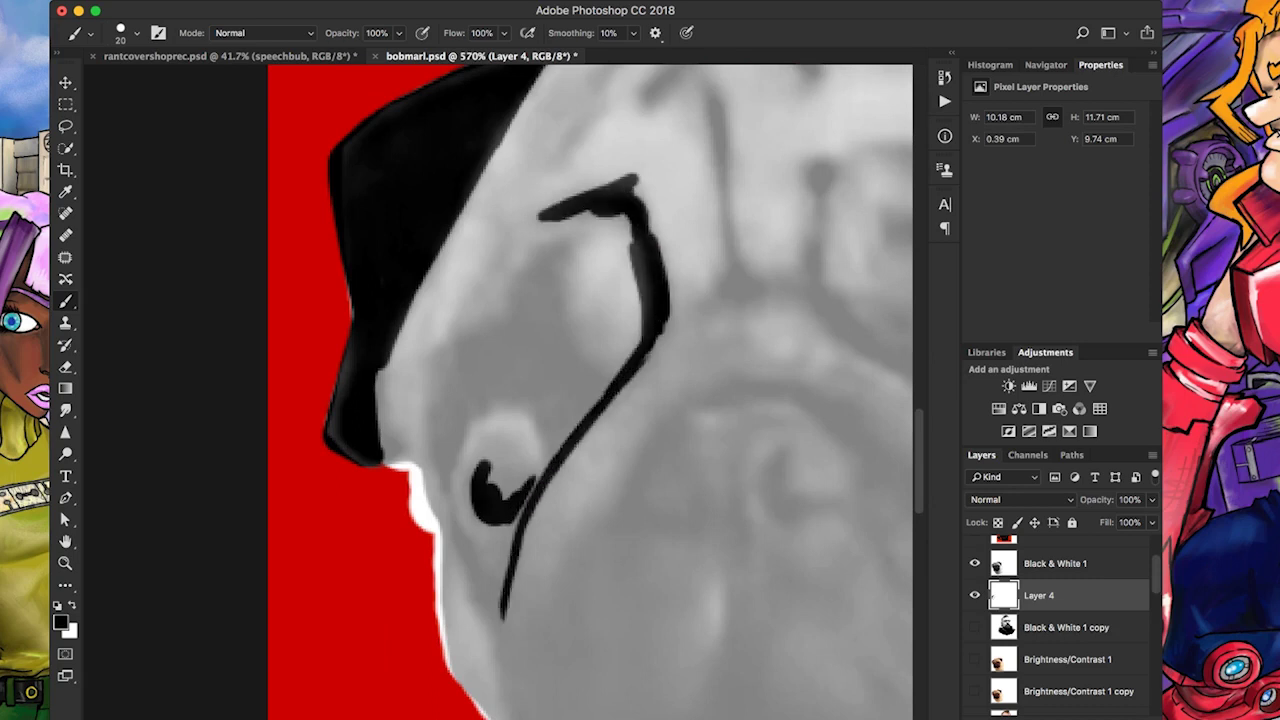
mouse_move(444, 482)
left_mouse_down()
mouse_move(430, 434)
mouse_move(446, 388)
mouse_move(476, 340)
mouse_move(522, 318)
mouse_move(548, 254)
mouse_move(583, 382)
mouse_move(560, 454)
mouse_move(480, 408)
mouse_move(445, 470)
left_mouse_up()
left_click_drag(465, 365, 438, 452)
left_click_drag(448, 385, 538, 288)
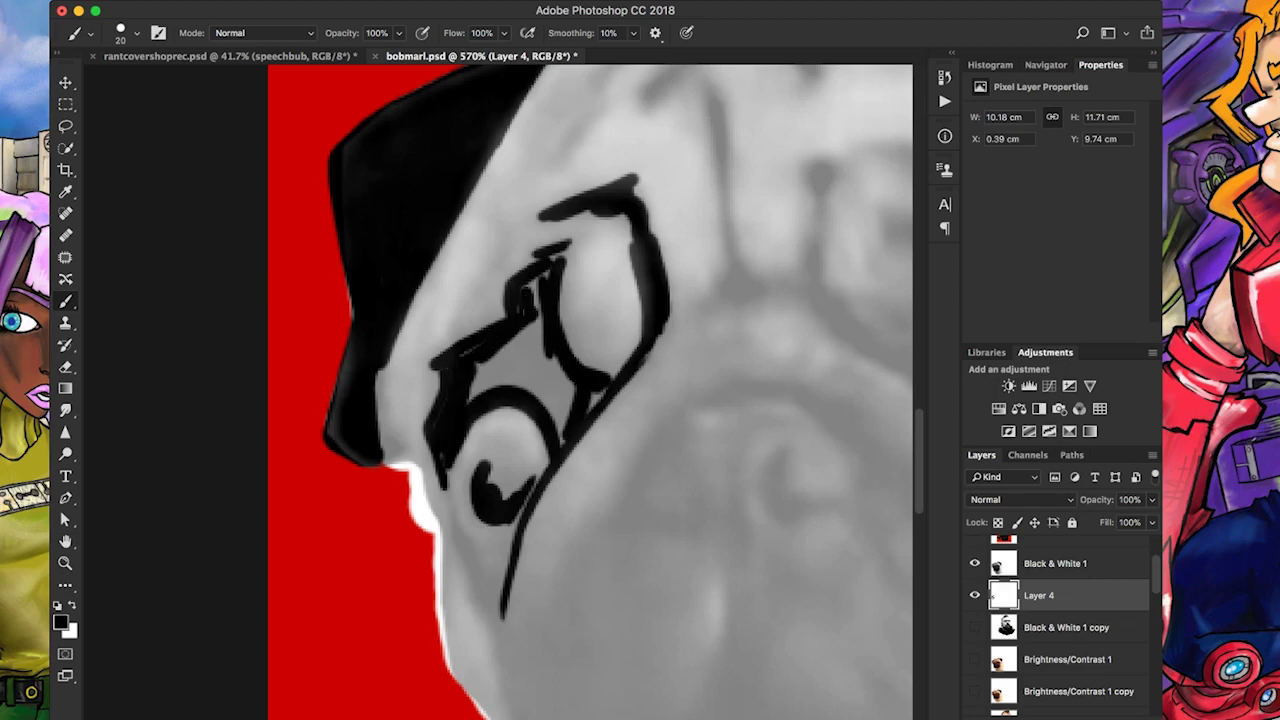
mouse_move(560, 330)
left_mouse_down()
mouse_move(480, 395)
mouse_move(540, 385)
left_mouse_up()
mouse_move(476, 470)
left_mouse_down()
mouse_move(528, 450)
mouse_move(470, 495)
mouse_move(495, 640)
mouse_move(488, 568)
left_mouse_up()
left_click_drag(562, 390, 548, 436)
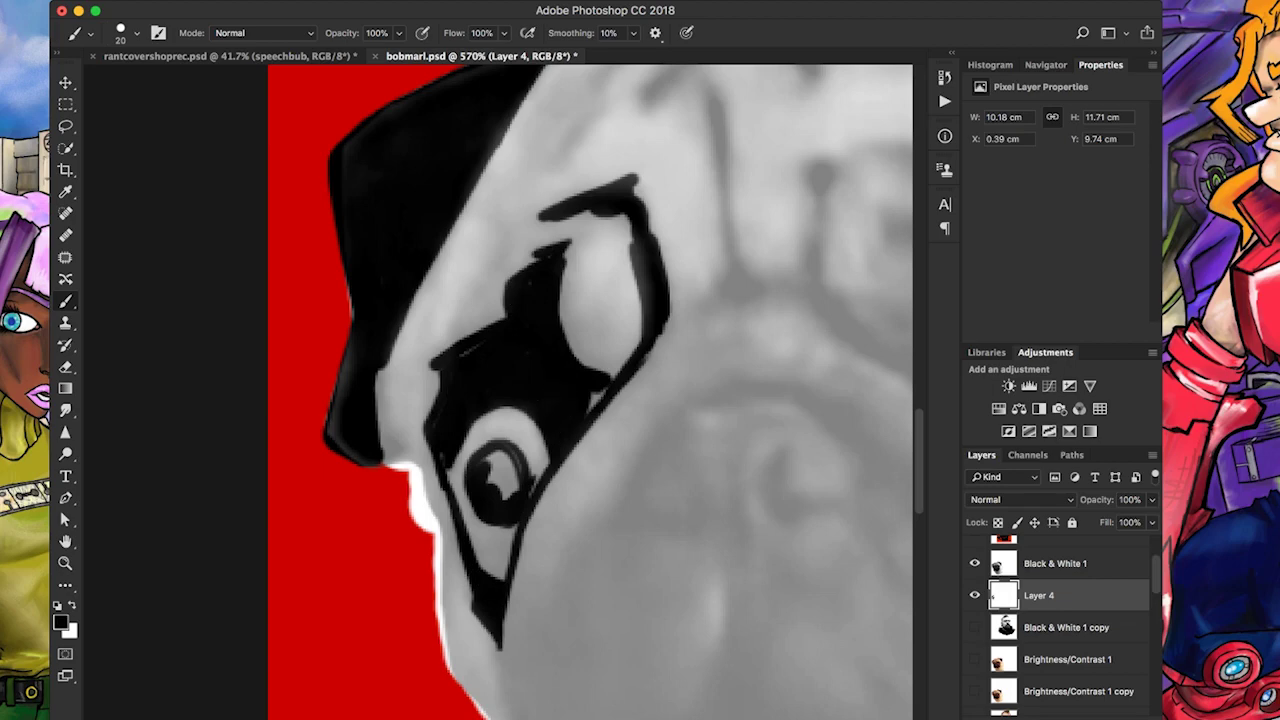
Draw the forehead wrinkles and the vertical creases between the pug's eyes as black strokes
scroll(590, 390, "up", 10)
scroll(590, 390, "right", 3)
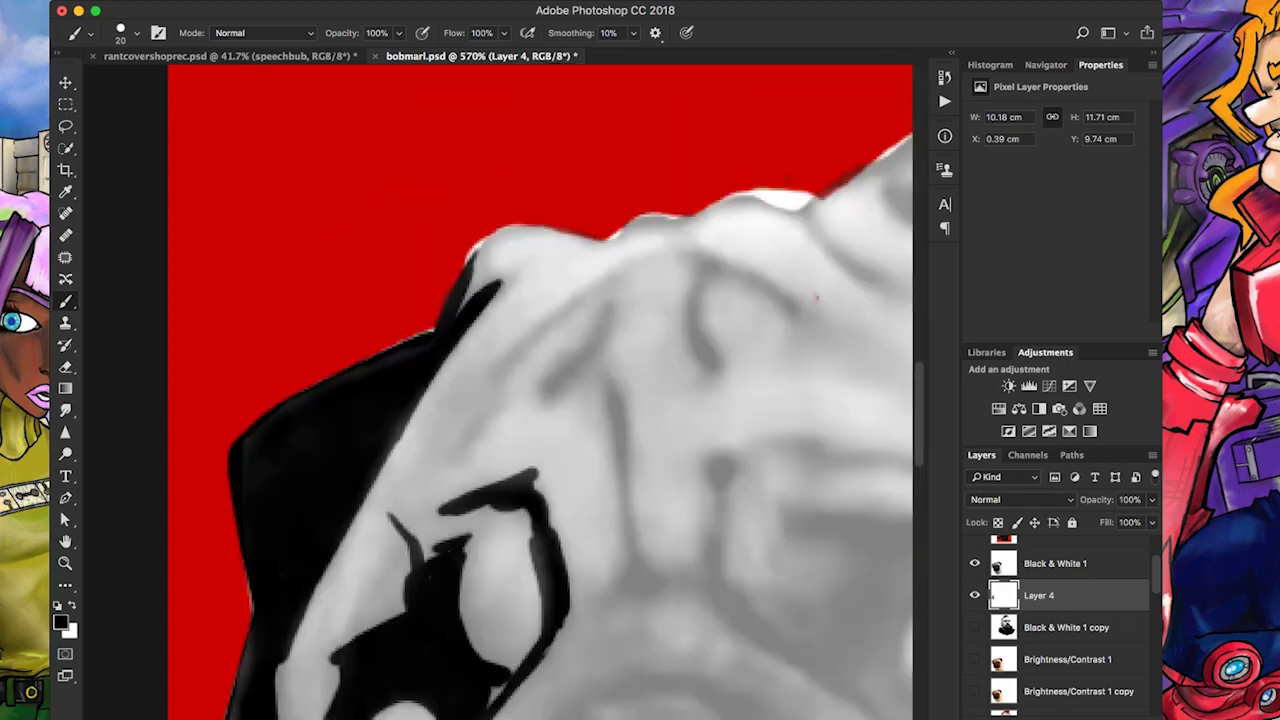
mouse_move(455, 460)
left_mouse_down()
mouse_move(487, 372)
mouse_move(615, 268)
left_mouse_up()
left_click_drag(542, 402, 607, 322)
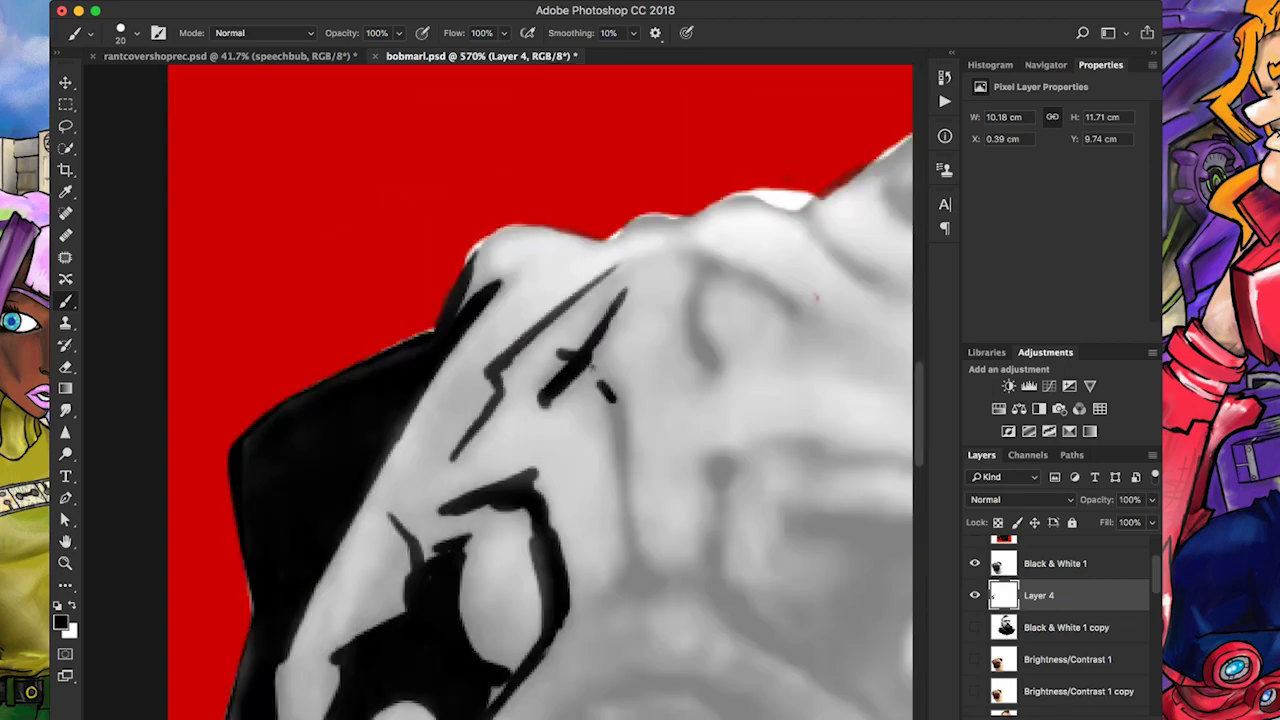
left_click_drag(596, 370, 630, 476)
left_click_drag(618, 412, 628, 494)
scroll(620, 480, "down", 5)
mouse_move(610, 310)
left_mouse_down()
mouse_move(617, 398)
mouse_move(589, 430)
mouse_move(660, 416)
left_mouse_up()
left_click_drag(703, 310, 699, 442)
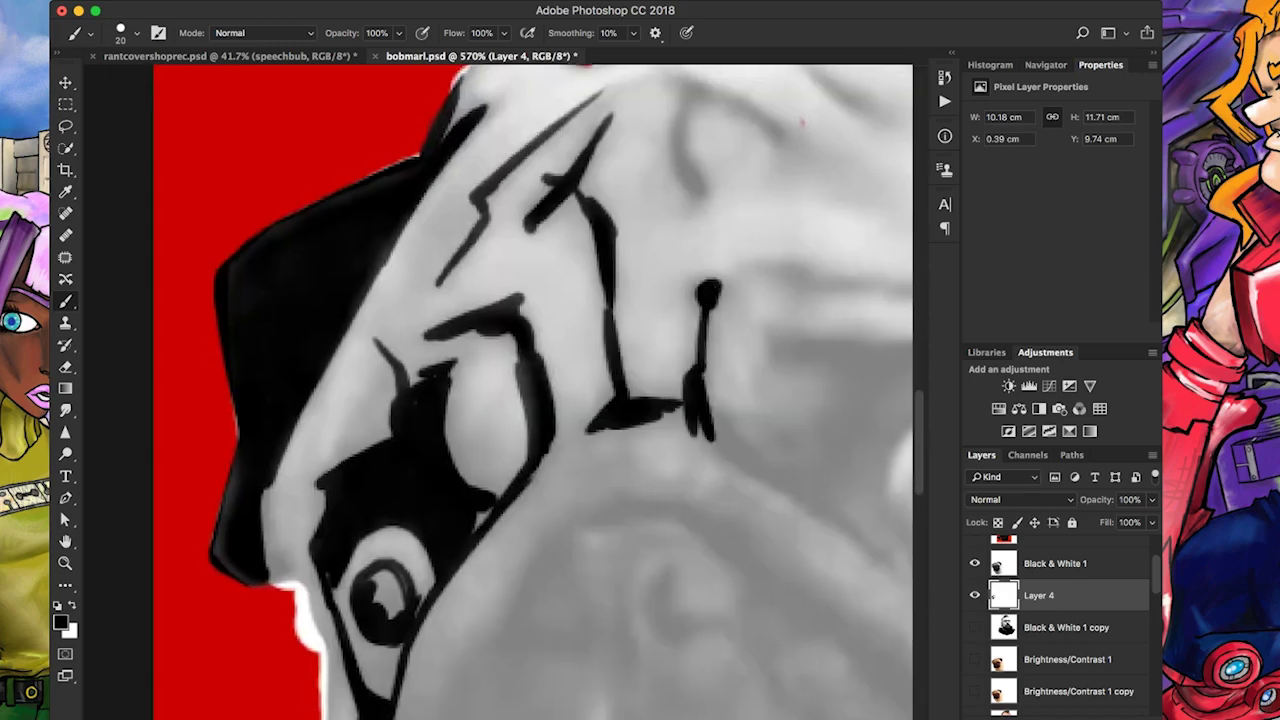
Draw the small crease on the pug's nose bridge, the left nostril outline and the cheek fold beside it in black
scroll(530, 390, "down", 4)
mouse_move(502, 330)
left_mouse_down()
mouse_move(572, 290)
mouse_move(560, 284)
left_mouse_up()
scroll(530, 390, "down", 4)
mouse_move(548, 345)
left_mouse_down()
mouse_move(580, 265)
mouse_move(522, 334)
left_mouse_up()
left_click_drag(556, 262, 545, 310)
left_click_drag(584, 214, 578, 228)
left_click_drag(522, 302, 434, 450)
left_click_drag(442, 298, 400, 445)
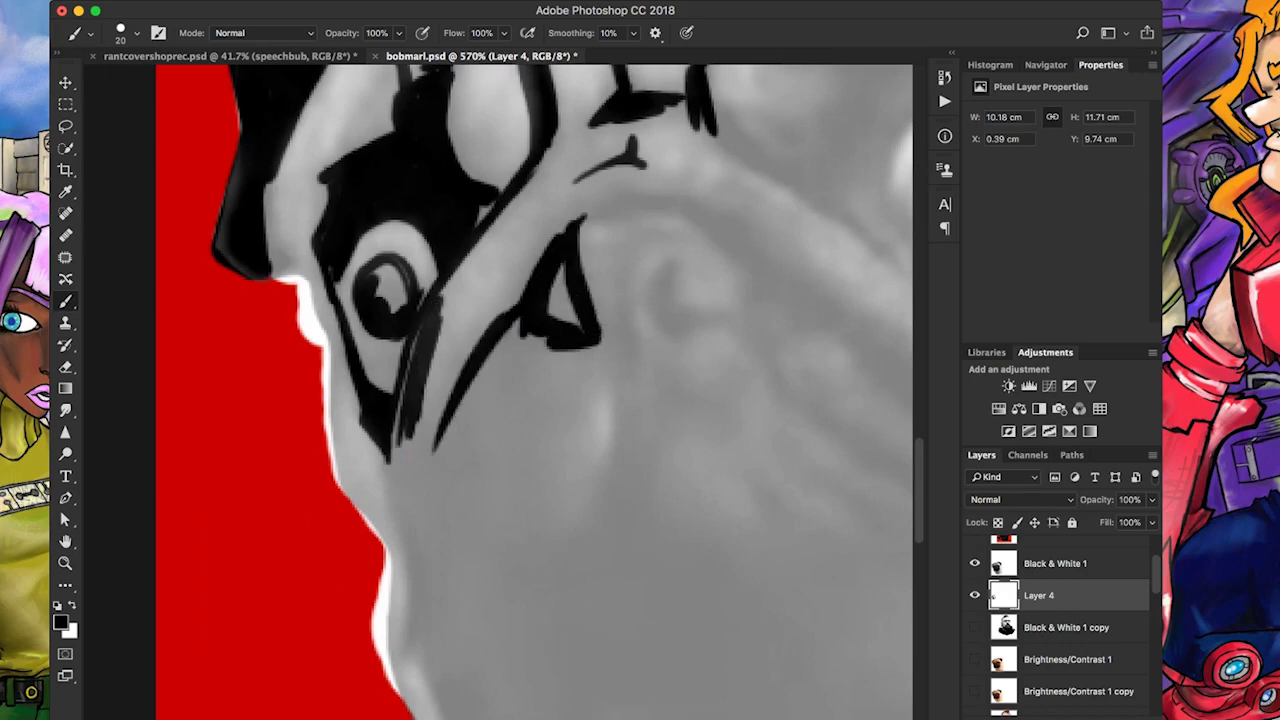
Thicken the black shading beneath the pug's left-side eye and along the cheek's outer edge
left_click_drag(462, 340, 416, 476)
left_click_drag(412, 352, 388, 472)
left_click_drag(365, 492, 386, 524)
left_click_drag(334, 398, 380, 502)
mouse_move(330, 336)
left_mouse_down()
mouse_move(346, 444)
mouse_move(382, 504)
left_mouse_up()
Darken the left outline of the pug's face and extend a black line down the muzzle to the jaw
scroll(530, 390, "up", 4)
mouse_move(340, 370)
left_mouse_down()
mouse_move(356, 454)
mouse_move(380, 456)
mouse_move(388, 492)
mouse_move(404, 666)
left_mouse_up()
scroll(580, 390, "down", 5)
left_click_drag(384, 332, 378, 400)
mouse_move(376, 360)
left_mouse_down()
mouse_move(376, 482)
mouse_move(430, 552)
left_mouse_up()
scroll(560, 390, "down", 5)
mouse_move(396, 442)
left_mouse_down()
mouse_move(432, 524)
mouse_move(342, 338)
left_mouse_up()
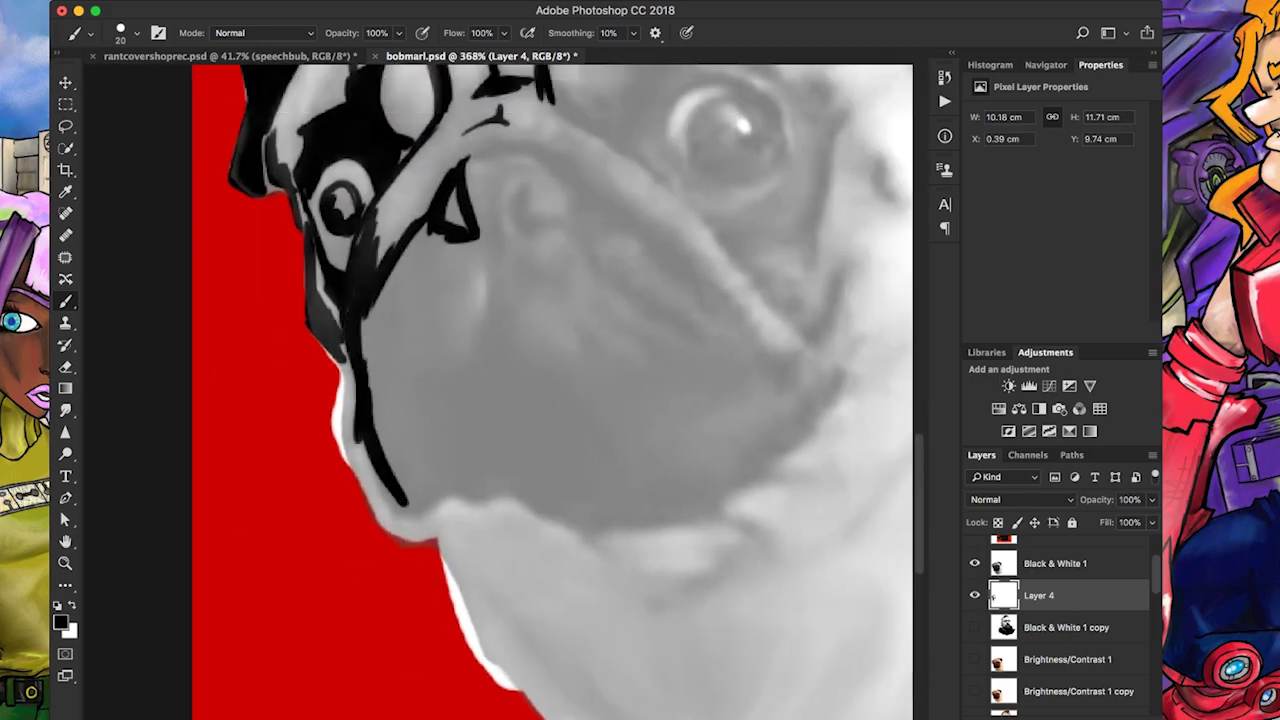
Draw black lines from the pug's nostril down the middle of the muzzle
left_click_drag(502, 272, 494, 336)
left_click_drag(518, 282, 468, 392)
left_click_drag(524, 256, 494, 362)
left_click_drag(512, 234, 476, 270)
left_click_drag(494, 178, 484, 238)
Line the top of the pug's nose and hatch the fold beside the left-side eye in black
scroll(560, 390, "up", 3)
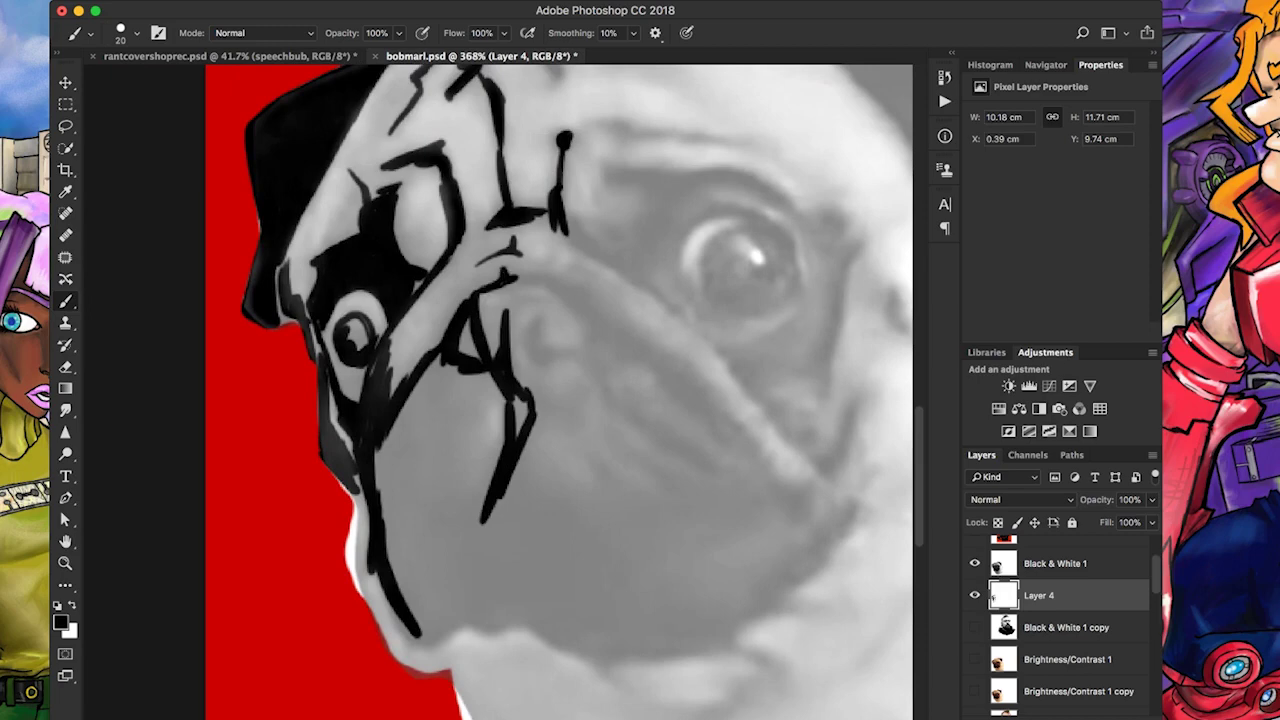
left_click_drag(490, 292, 556, 276)
left_click_drag(468, 260, 434, 350)
left_click_drag(482, 212, 436, 290)
Extend the black line over the nose down the right-hand muzzle fold, and add wrinkle strokes on the muzzle
scroll(560, 390, "up", 2)
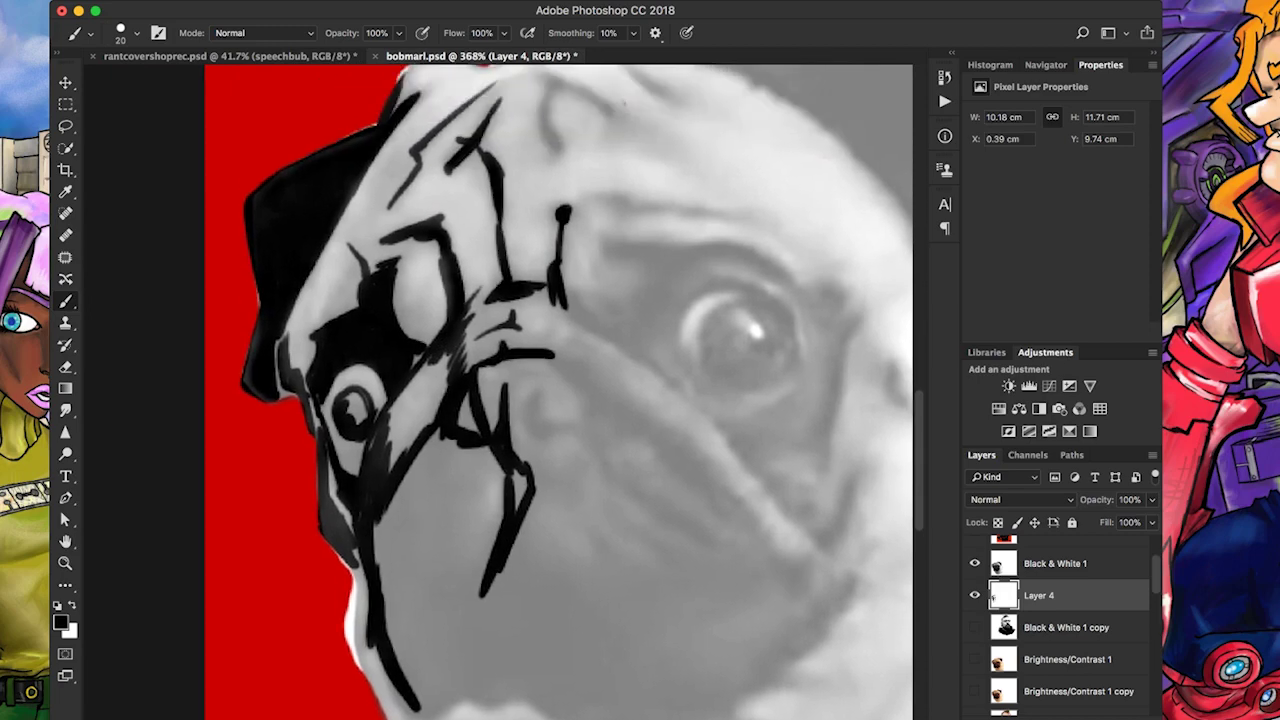
scroll(560, 390, "down", 2)
left_click_drag(536, 324, 578, 362)
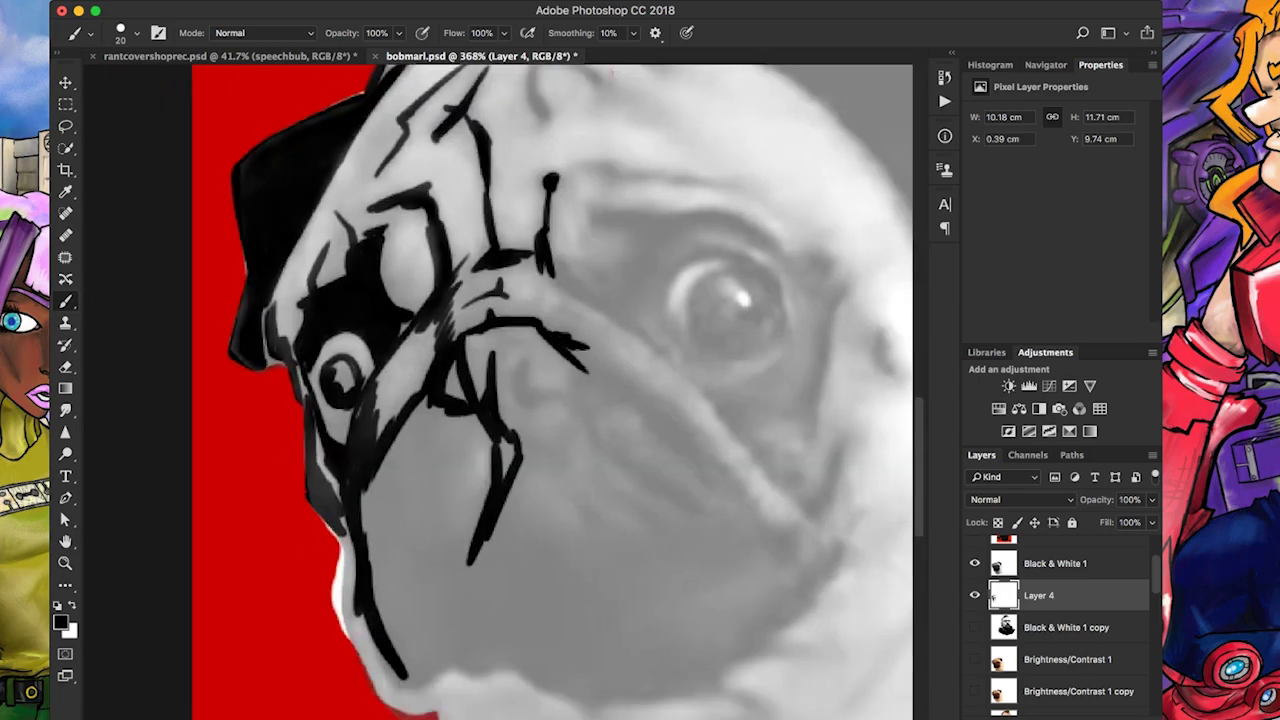
left_click_drag(603, 443, 704, 523)
left_click_drag(592, 485, 668, 532)
left_click_drag(588, 468, 604, 494)
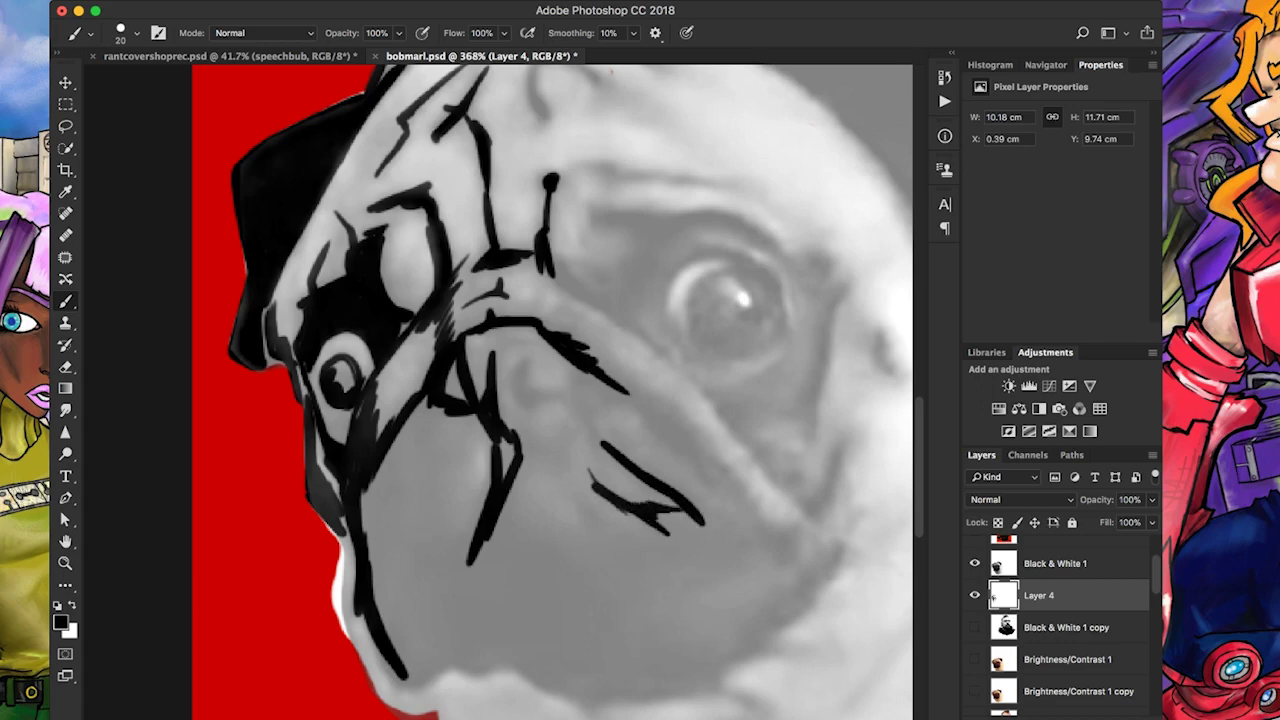
Outline the pug's chin and lower lip in black, joining them to the line down the muzzle
scroll(560, 390, "down", 5)
mouse_move(388, 440)
left_mouse_down()
mouse_move(440, 502)
mouse_move(466, 462)
left_mouse_up()
left_click_drag(410, 410, 515, 468)
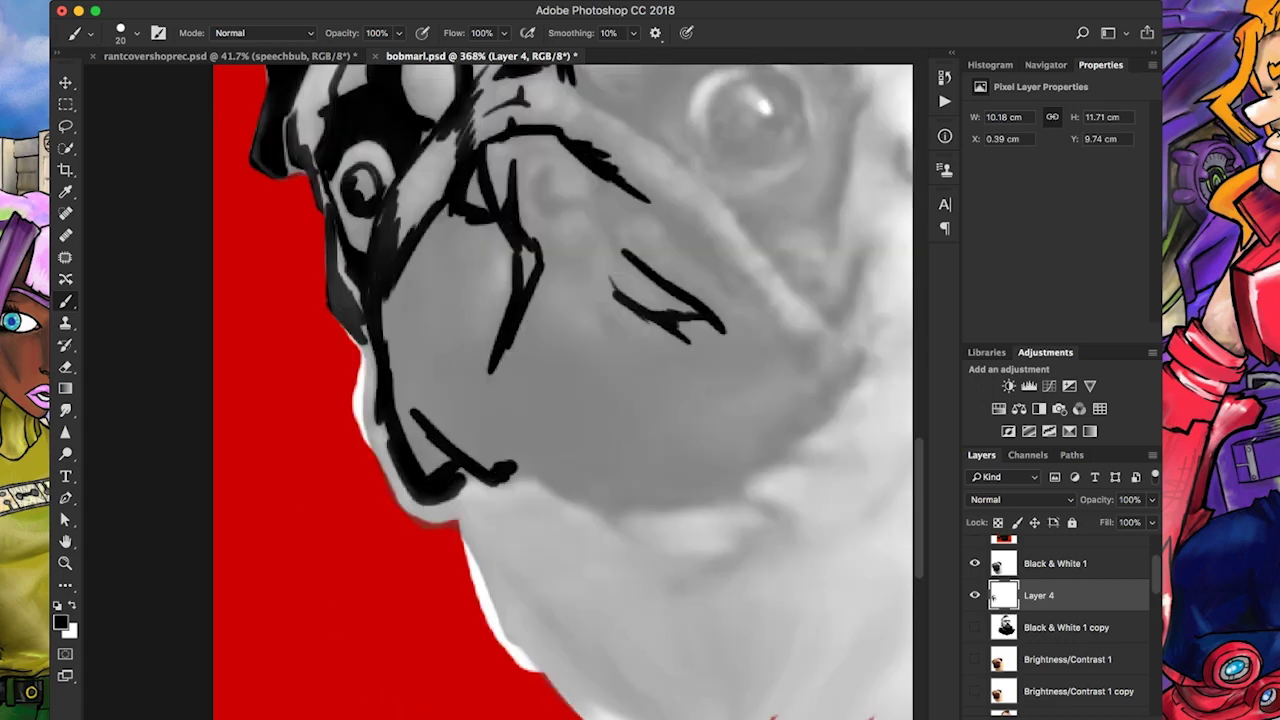
left_click_drag(472, 364, 512, 450)
left_click_drag(420, 312, 488, 370)
left_click_drag(502, 316, 470, 378)
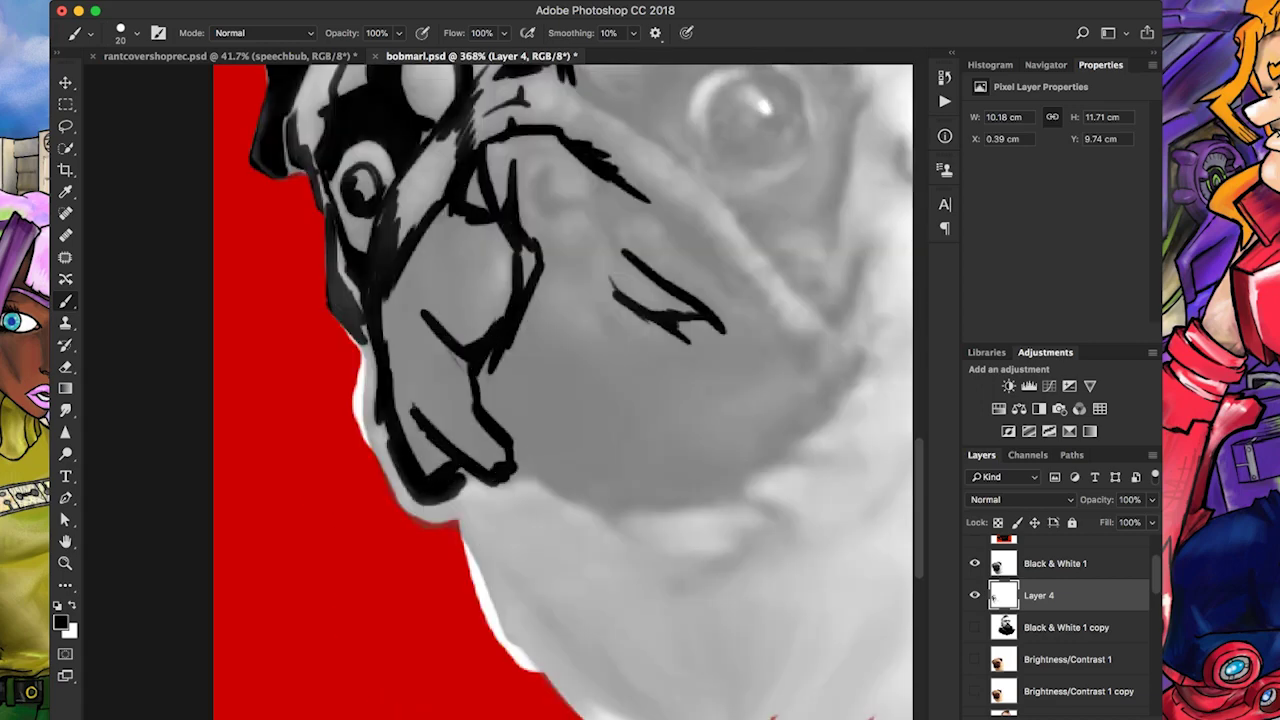
left_click_drag(396, 300, 422, 470)
left_click_drag(418, 340, 496, 462)
key("super+alt+z")
key("super+alt+z")
Add a black stroke across the chin and outline the muzzle's lower edge where it meets the neck
left_click_drag(408, 426, 472, 392)
mouse_move(505, 452)
left_mouse_down()
mouse_move(572, 498)
mouse_move(665, 510)
mouse_move(737, 488)
left_mouse_up()
mouse_move(660, 474)
left_mouse_down()
mouse_move(737, 487)
mouse_move(784, 528)
mouse_move(670, 445)
left_mouse_up()
Shade the left edge of the pug's neck and chest with overlapping black fur strokes
left_click_drag(395, 485, 500, 595)
left_click_drag(465, 538, 585, 662)
left_click_drag(510, 566, 608, 670)
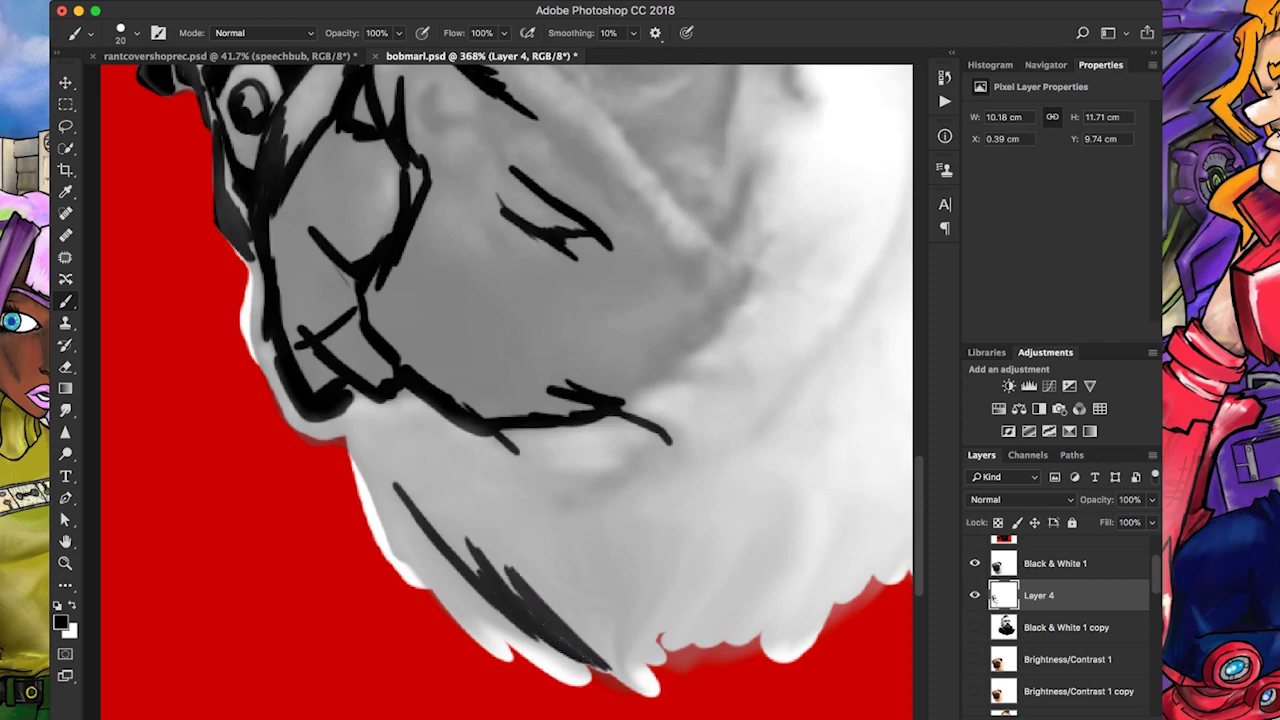
left_click_drag(416, 536, 518, 640)
left_click_drag(386, 510, 446, 590)
left_click_drag(336, 426, 404, 556)
left_click_drag(370, 500, 458, 602)
left_click_drag(408, 562, 494, 638)
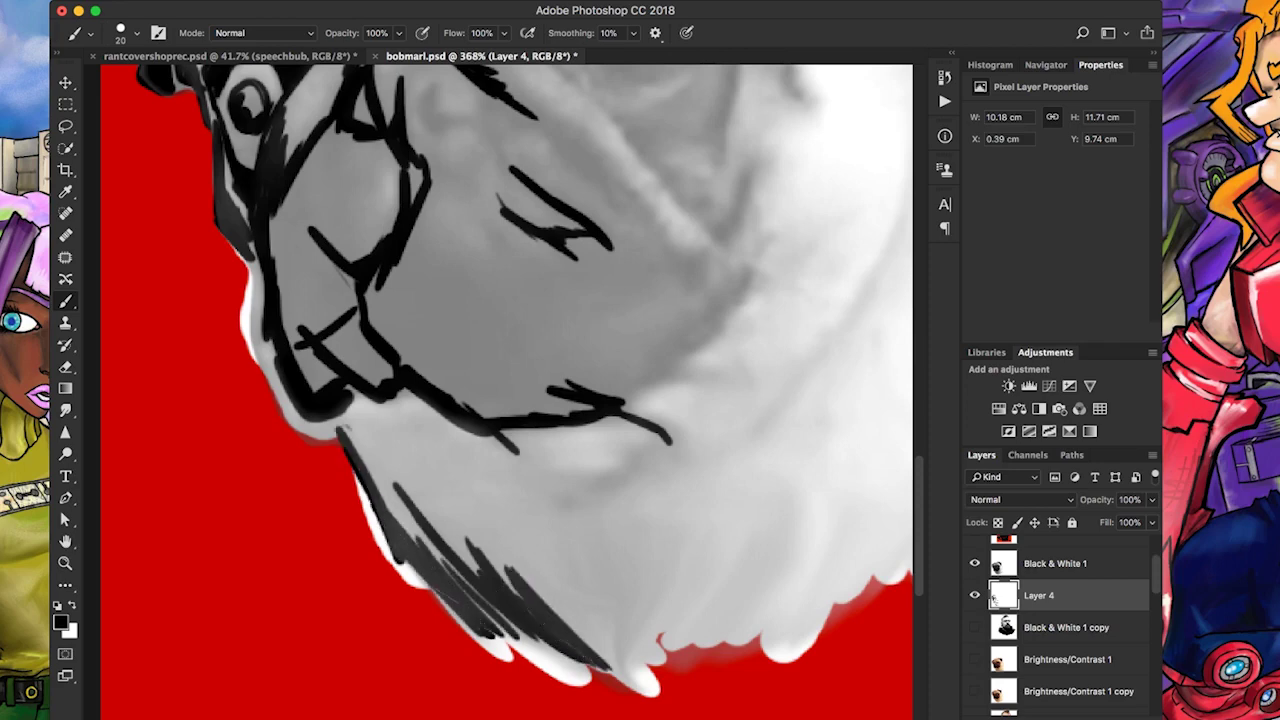
left_click_drag(382, 496, 420, 546)
left_click_drag(446, 572, 510, 642)
left_click_drag(346, 430, 462, 578)
Darken the outer edge of the pug's chin and erase the white spill beside the jaw with a 10 px eraser
left_click_drag(258, 354, 300, 428)
left_click_drag(254, 336, 298, 416)
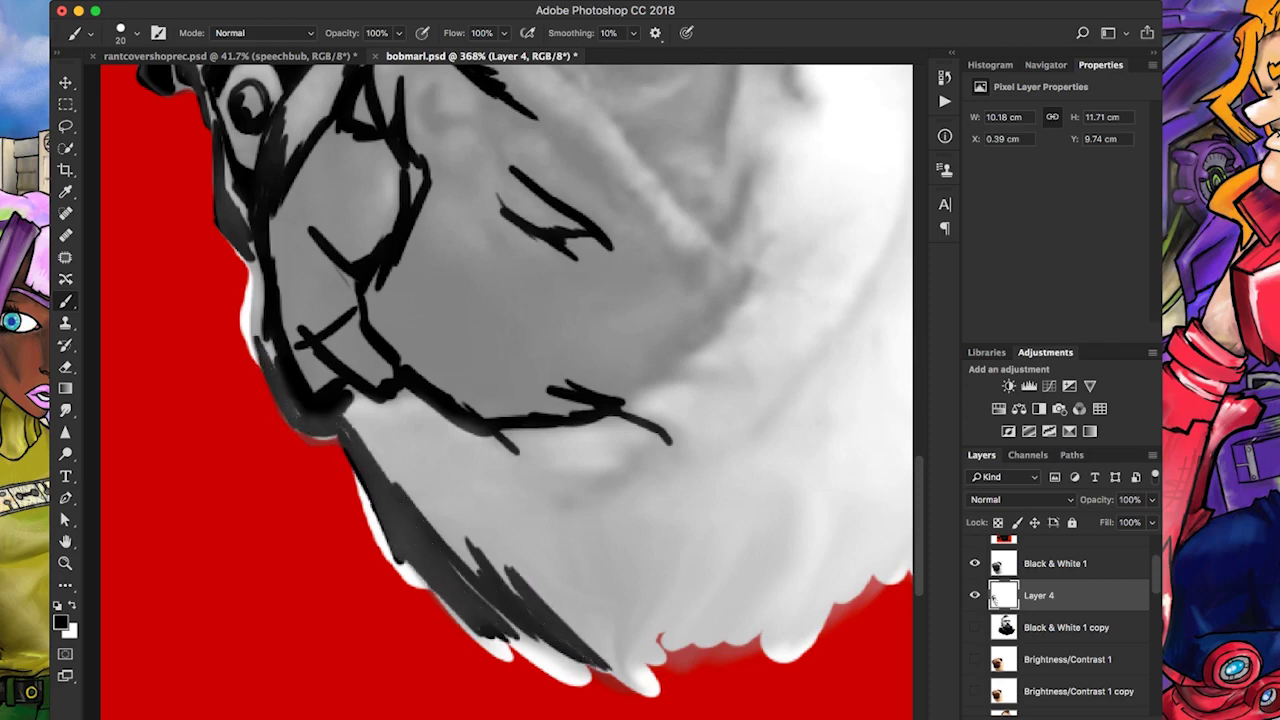
key("e")
left_click_drag(246, 316, 252, 366)
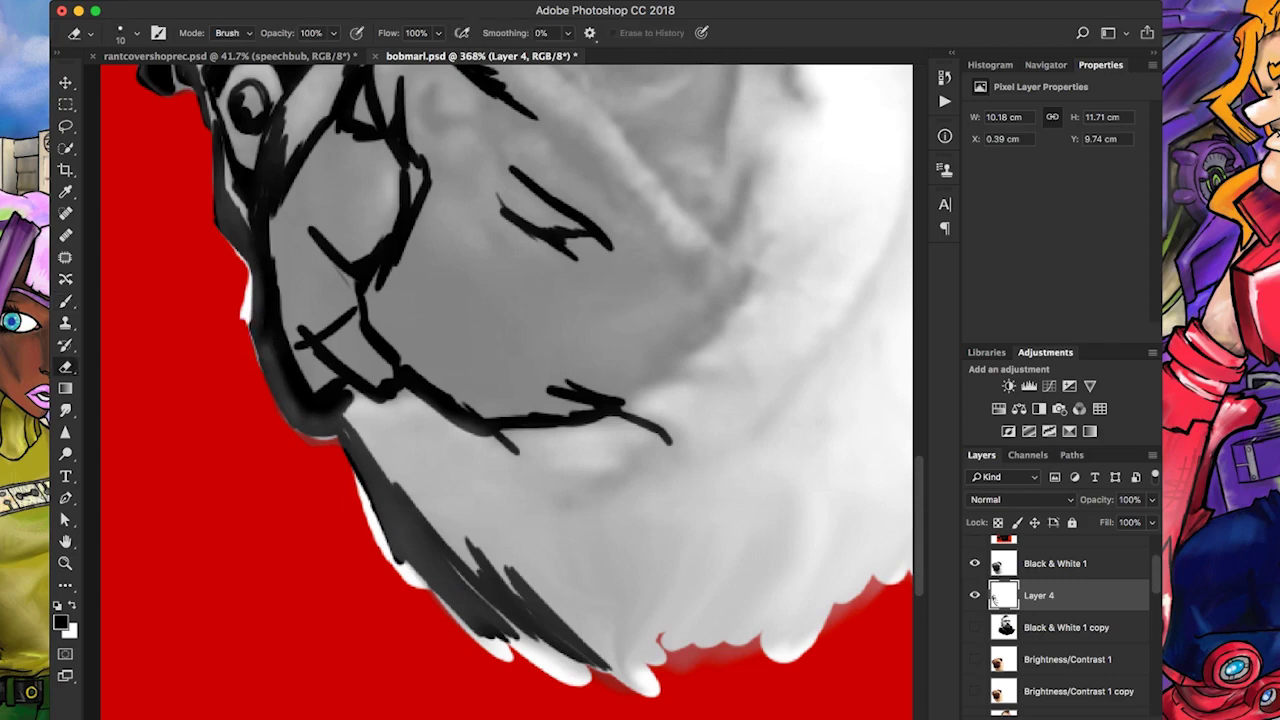
key("b")
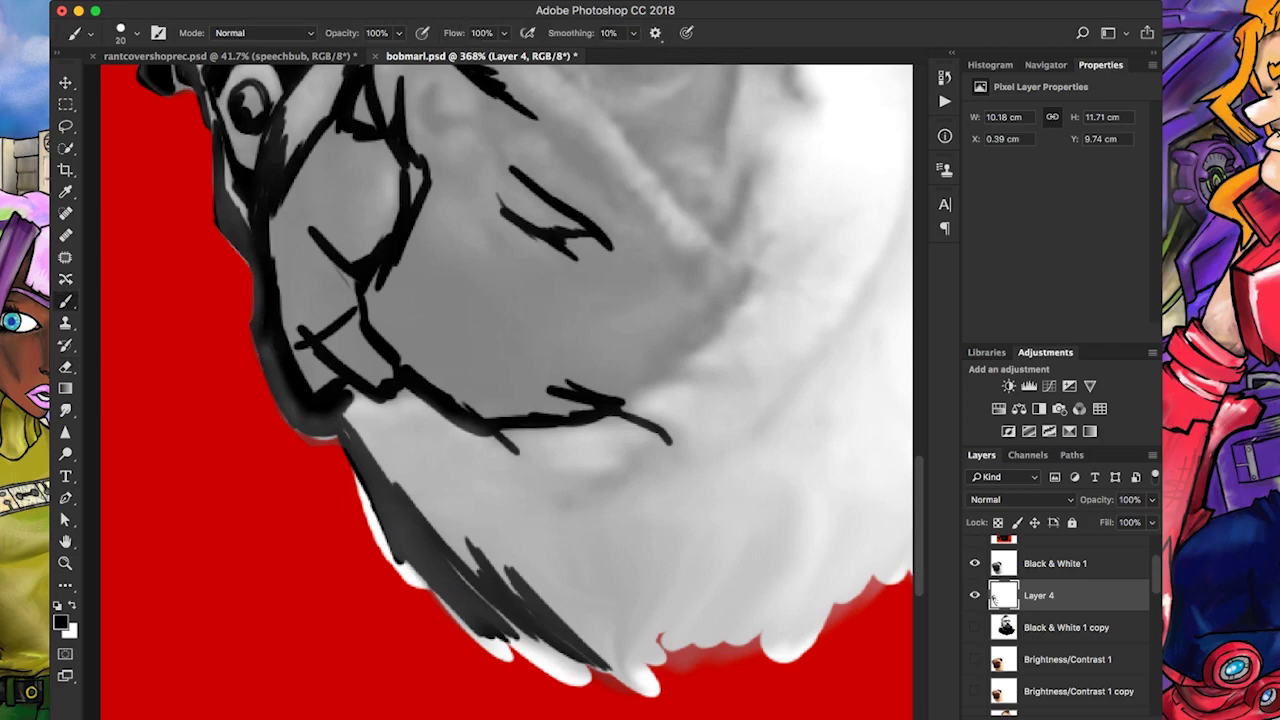
Draw the folds around the pug's large eye in black, covering the brow patch, upper lid, cheek crease and nose-bridge fold
scroll(500, 390, "down", 3)
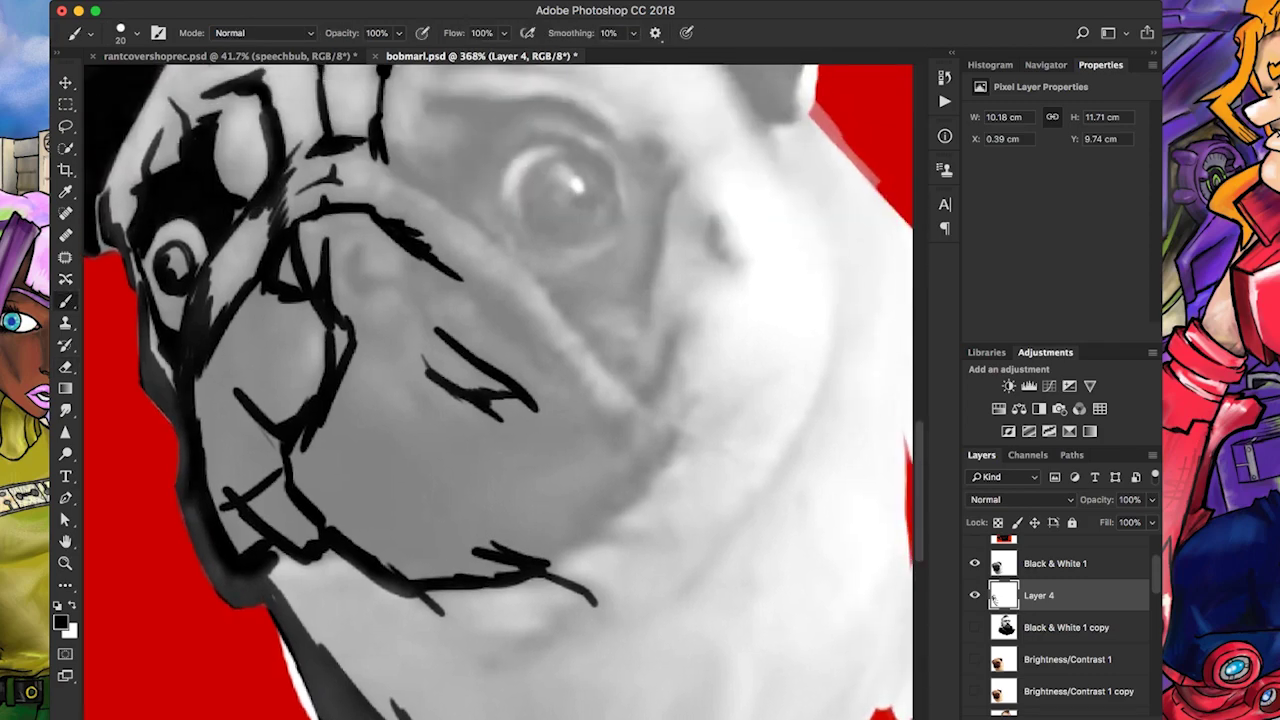
scroll(500, 390, "up", 3)
mouse_move(512, 396)
left_mouse_down()
mouse_move(596, 512)
mouse_move(584, 380)
left_mouse_up()
mouse_move(612, 388)
left_mouse_down()
mouse_move(604, 426)
mouse_move(630, 300)
mouse_move(628, 312)
left_mouse_up()
left_click_drag(636, 256, 614, 290)
left_click_drag(478, 198, 598, 268)
mouse_move(380, 200)
left_mouse_down()
mouse_move(432, 258)
mouse_move(400, 266)
left_mouse_up()
left_click_drag(330, 258, 486, 380)
Ink the ring and pupil of the pug's large eye, and thicken the brow and inner-corner shading
mouse_move(456, 340)
left_mouse_down()
mouse_move(505, 245)
mouse_move(560, 258)
mouse_move(590, 334)
left_mouse_up()
left_click_drag(562, 252, 582, 286)
mouse_move(530, 296)
left_mouse_down()
mouse_move(544, 320)
mouse_move(516, 324)
left_mouse_up()
mouse_move(488, 288)
left_mouse_down()
mouse_move(500, 345)
mouse_move(578, 308)
left_mouse_up()
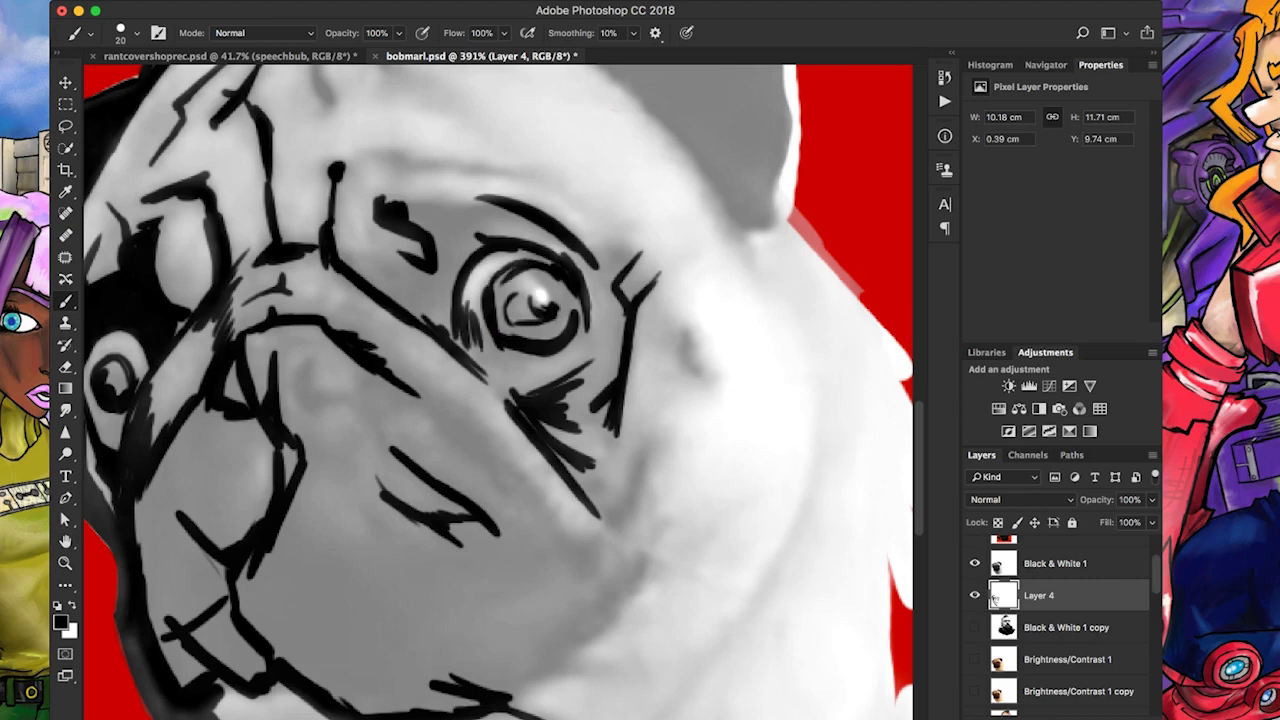
left_click_drag(492, 318, 462, 376)
left_click_drag(346, 250, 428, 306)
mouse_move(420, 256)
left_mouse_down()
mouse_move(460, 218)
mouse_move(536, 208)
left_mouse_up()
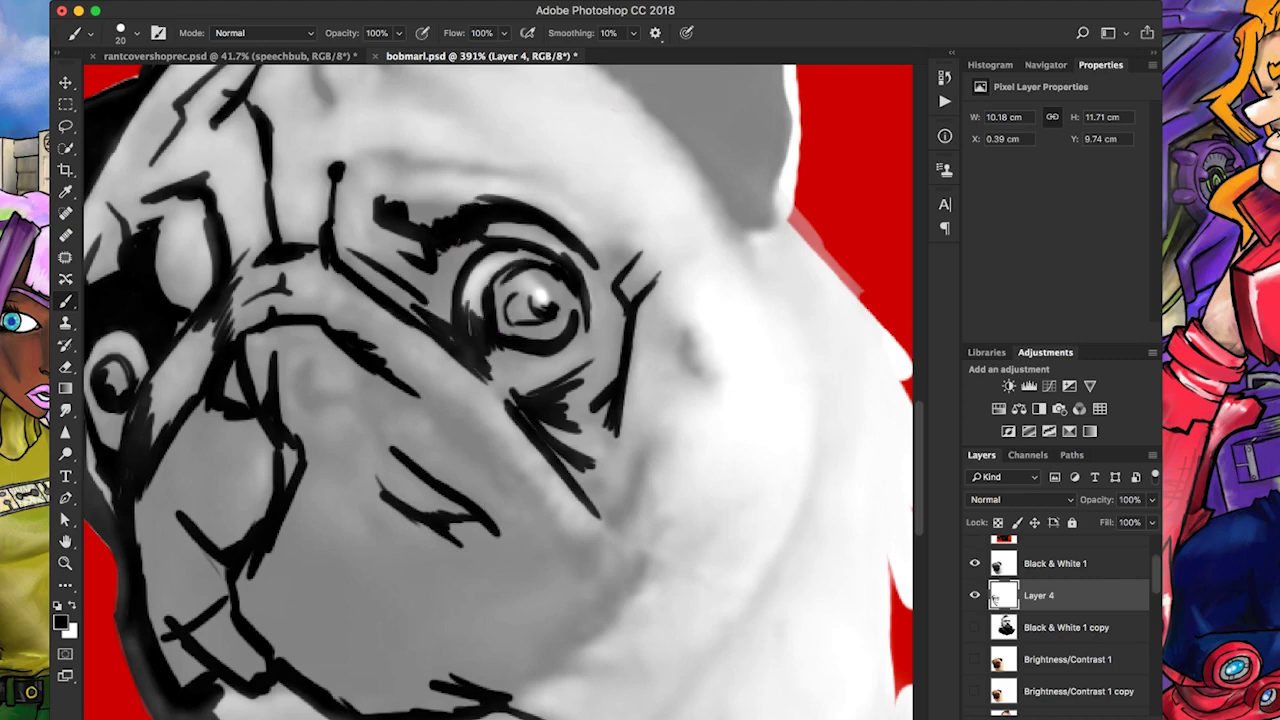
Thicken the black folds beneath the large eye and add more wrinkle strokes across the muzzle
left_click_drag(478, 376, 538, 450)
left_click_drag(424, 408, 484, 462)
mouse_move(520, 420)
left_mouse_down()
mouse_move(568, 265)
mouse_move(560, 294)
left_mouse_up()
mouse_move(395, 437)
left_mouse_down()
mouse_move(484, 488)
mouse_move(578, 452)
mouse_move(598, 412)
left_mouse_up()
left_click_drag(548, 336, 604, 418)
left_click_drag(538, 314, 590, 384)
mouse_move(596, 404)
left_mouse_down()
mouse_move(638, 444)
mouse_move(622, 452)
left_mouse_up()
Add black strokes at the lower end of the muzzle fold and mark the dark spot on the cheek
mouse_move(522, 568)
left_mouse_down()
mouse_move(584, 544)
mouse_move(624, 496)
left_mouse_up()
mouse_move(576, 518)
left_mouse_down()
mouse_move(644, 488)
mouse_move(672, 432)
mouse_move(676, 366)
mouse_move(630, 485)
left_mouse_up()
left_click_drag(674, 356, 728, 410)
left_click_drag(720, 400, 745, 585)
Outline the pug's near ear in black, covering the fold against the head, the rolled flap and its upper edge
left_click_drag(772, 422, 682, 300)
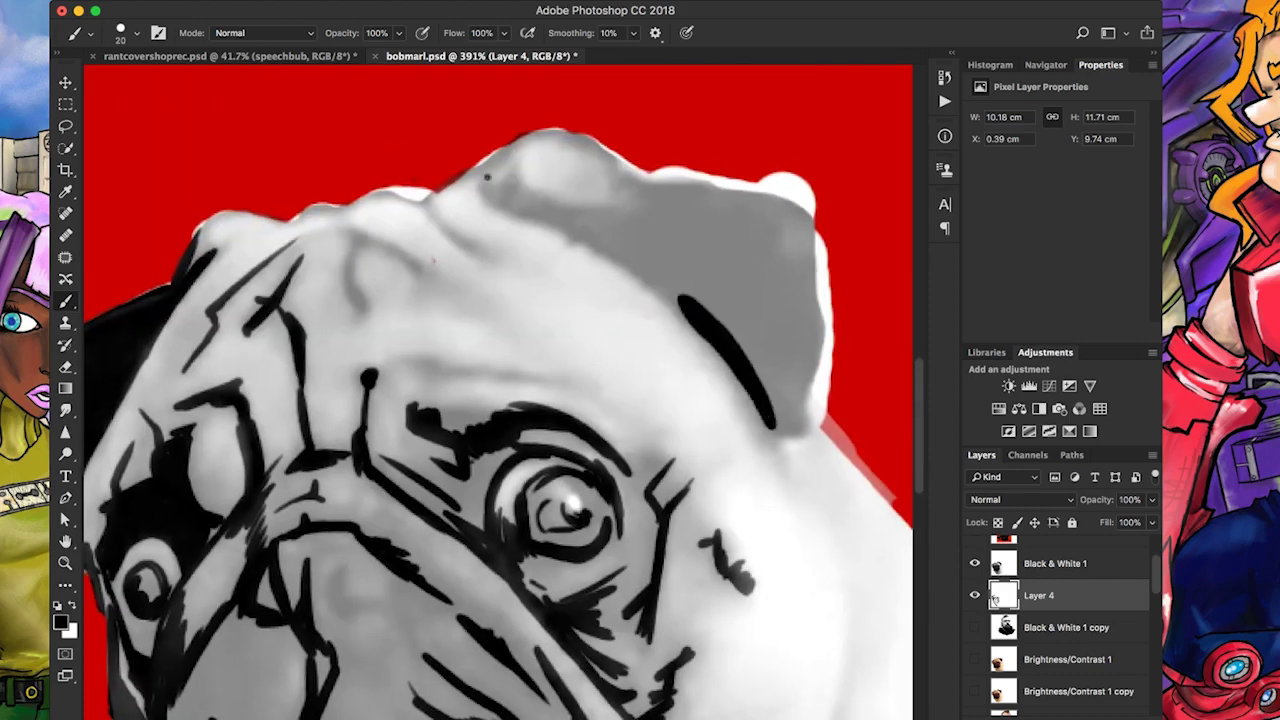
mouse_move(498, 184)
left_mouse_down()
mouse_move(645, 275)
mouse_move(688, 324)
left_mouse_up()
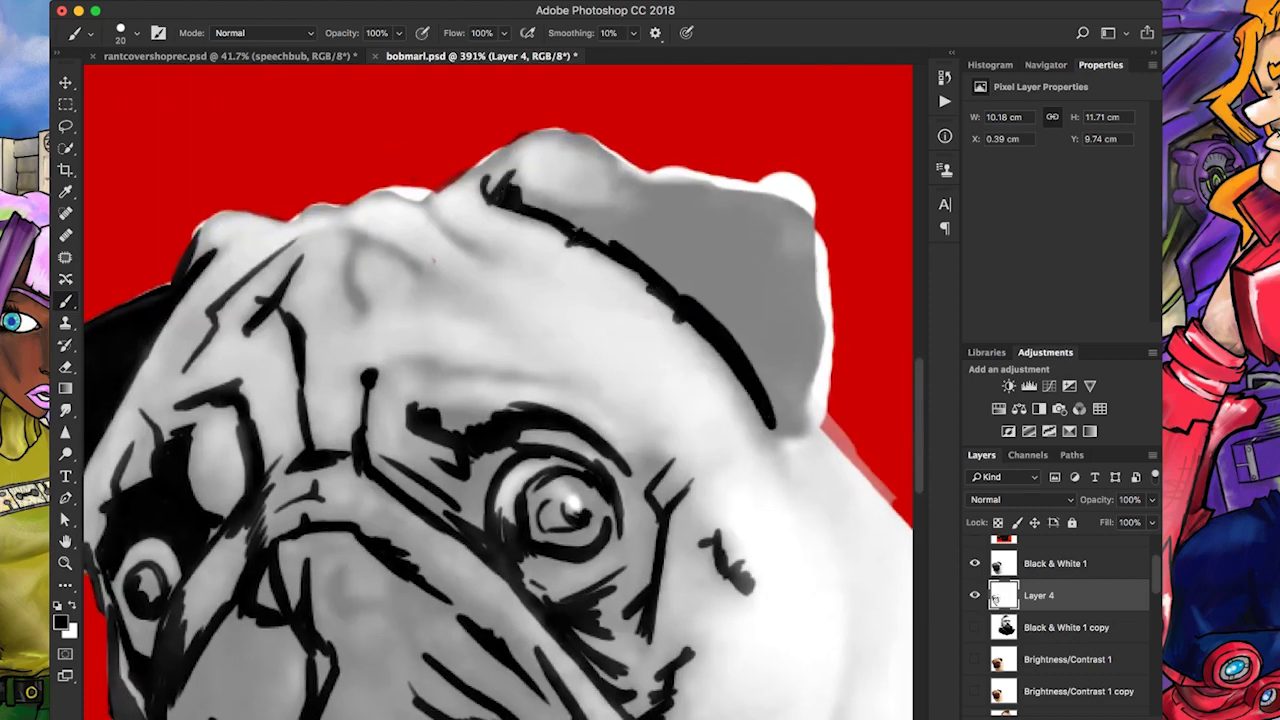
mouse_move(605, 230)
left_mouse_down()
mouse_move(522, 188)
mouse_move(620, 178)
mouse_move(690, 205)
left_mouse_up()
left_click_drag(580, 140, 615, 172)
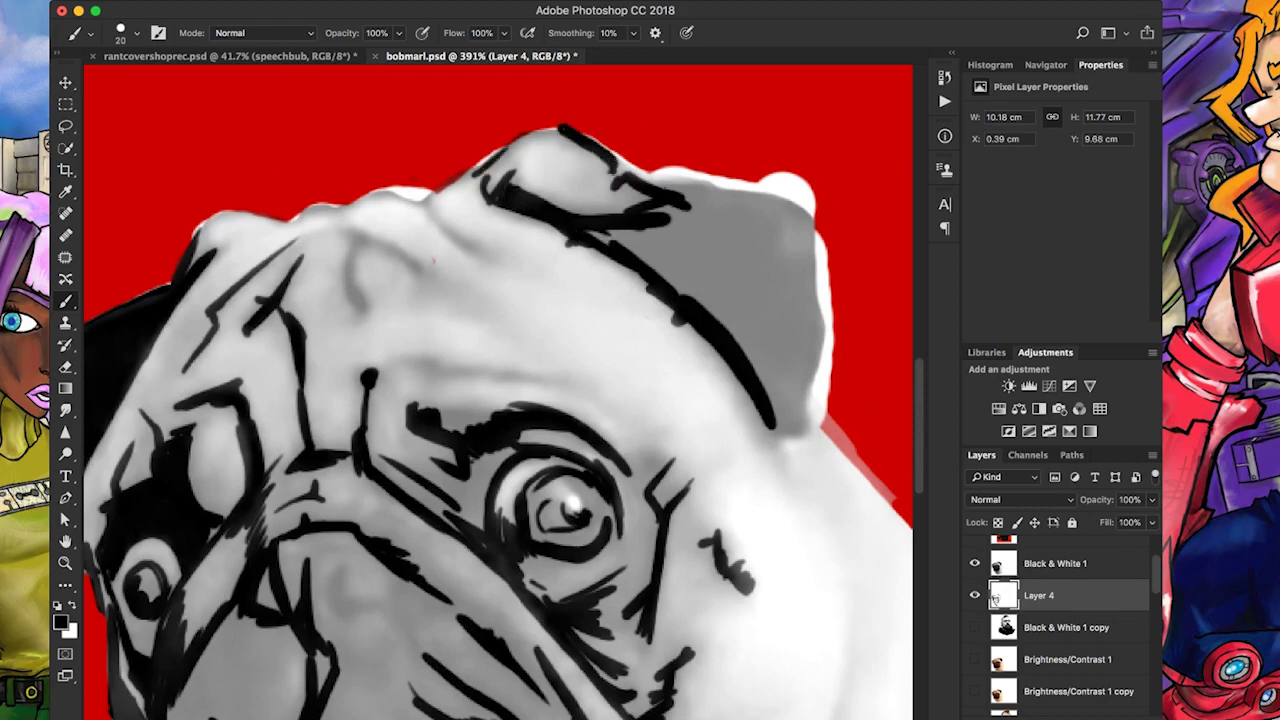
mouse_move(465, 175)
left_mouse_down()
mouse_move(522, 134)
mouse_move(582, 118)
left_mouse_up()
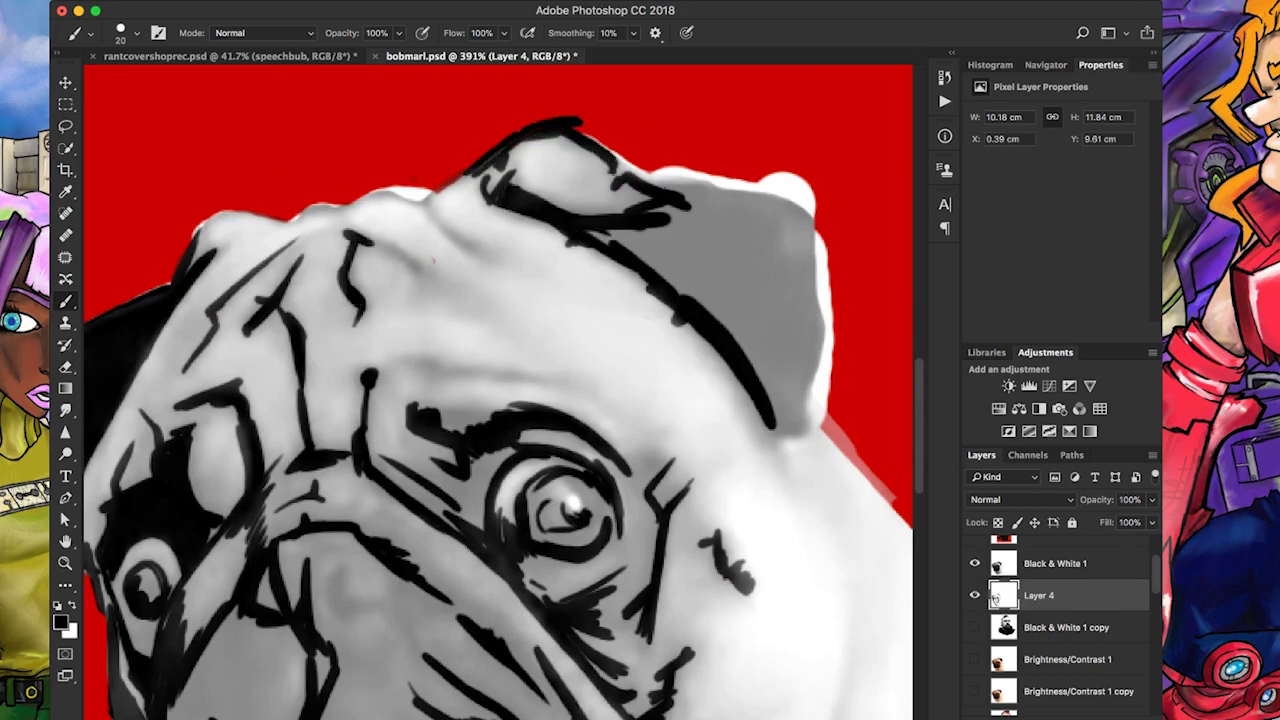
Ink the forehead wrinkles, the bumpy top contour of the head and the crease arching above the large eye
left_click_drag(345, 236, 417, 282)
left_click_drag(427, 205, 497, 256)
left_click_drag(426, 189, 340, 214)
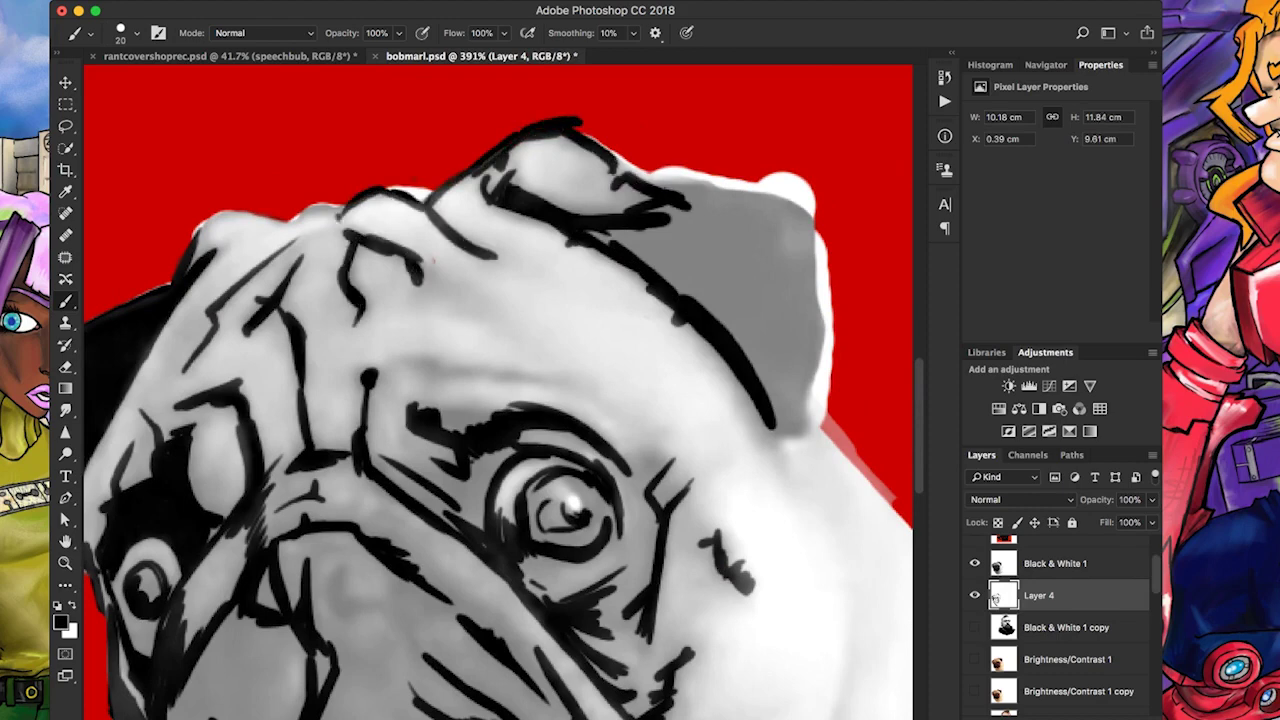
left_click_drag(240, 234, 172, 316)
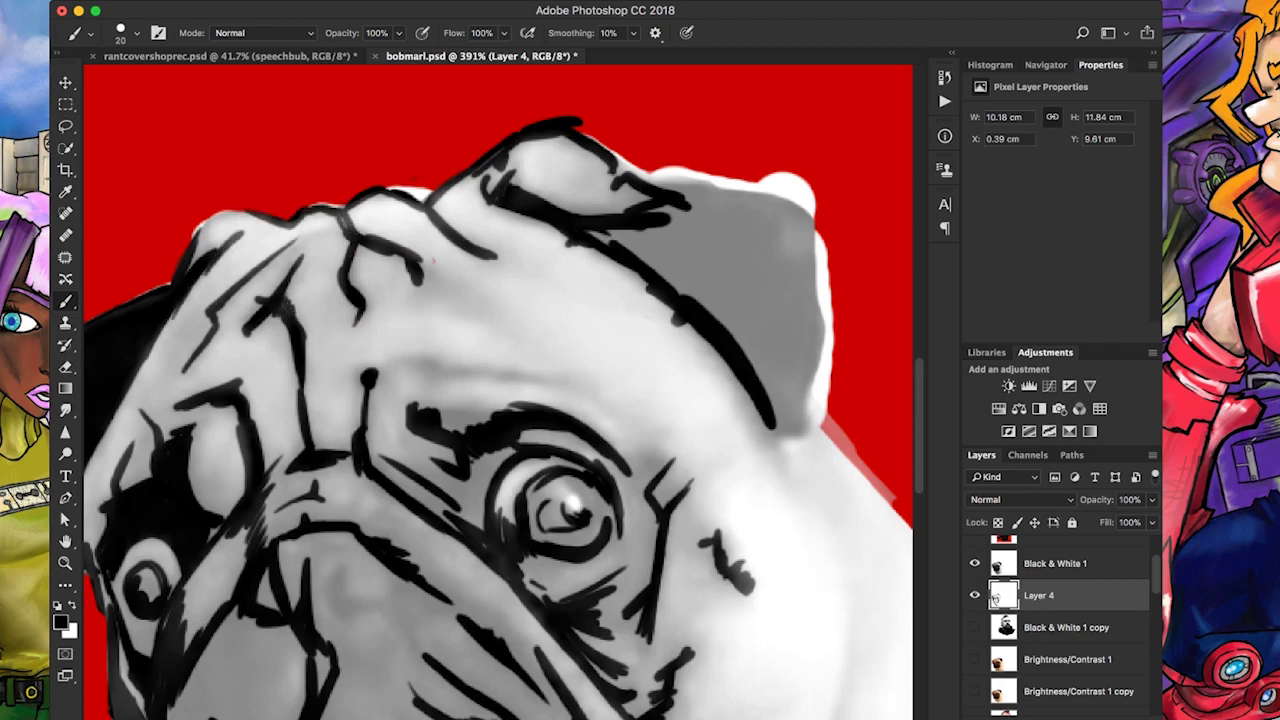
mouse_move(424, 386)
left_mouse_down()
mouse_move(488, 366)
mouse_move(530, 378)
left_mouse_up()
left_click_drag(436, 272, 510, 322)
left_click_drag(524, 384, 650, 450)
Thicken the black iris and pupil of the large eye around its highlight
scroll(500, 390, "down", 3)
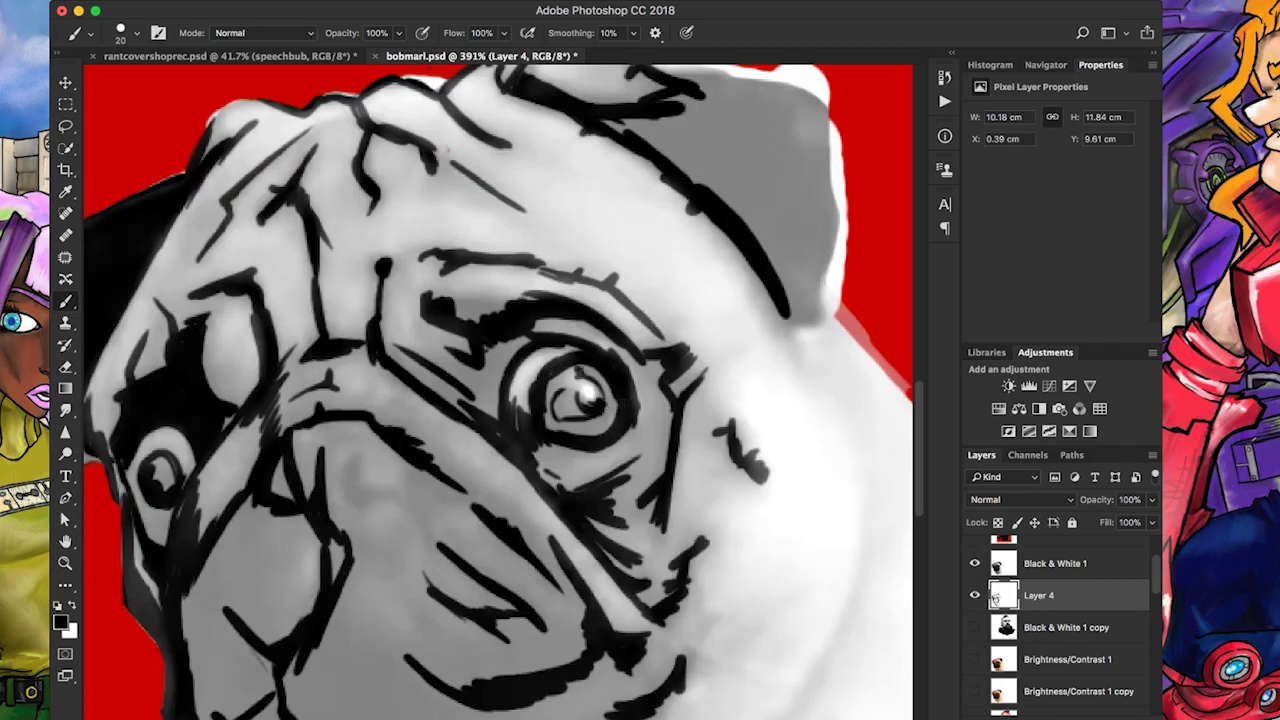
left_click_drag(612, 378, 578, 430)
left_click_drag(556, 376, 572, 432)
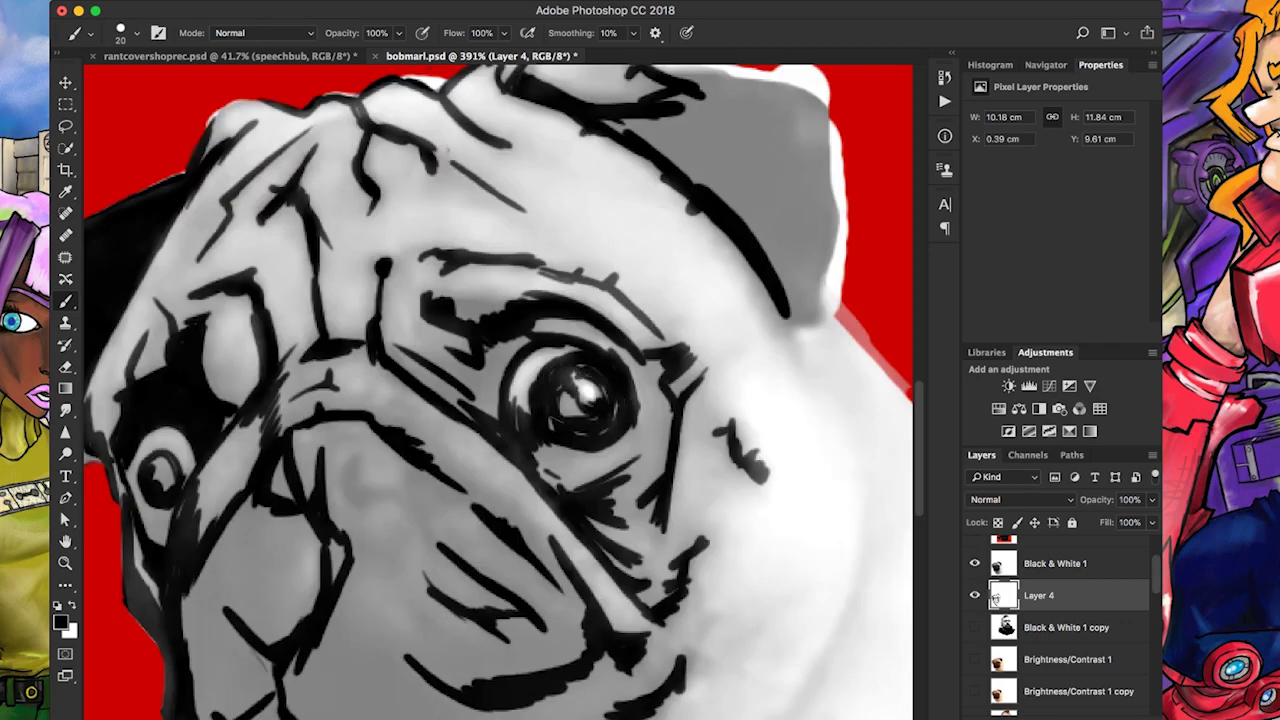
Draw black contour strokes along the muzzle edge, cheek and jaw curve, continuing up the neck to the base of the near ear
scroll(500, 390, "down", 3)
scroll(500, 390, "up", 3)
left_click_drag(560, 546, 690, 518)
mouse_move(628, 606)
left_mouse_down()
mouse_move(740, 470)
mouse_move(782, 388)
left_mouse_up()
left_click_drag(666, 406, 630, 452)
mouse_move(650, 380)
left_mouse_down()
mouse_move(640, 450)
mouse_move(745, 392)
left_mouse_up()
scroll(745, 392, "up", 3)
mouse_move(712, 525)
left_mouse_down()
mouse_move(718, 385)
mouse_move(740, 380)
left_mouse_up()
left_click_drag(750, 490, 745, 360)
mouse_move(690, 365)
left_mouse_down()
mouse_move(655, 290)
mouse_move(678, 222)
left_mouse_up()
Fill the hanging flap of the near ear with solid black
scroll(678, 222, "up", 3)
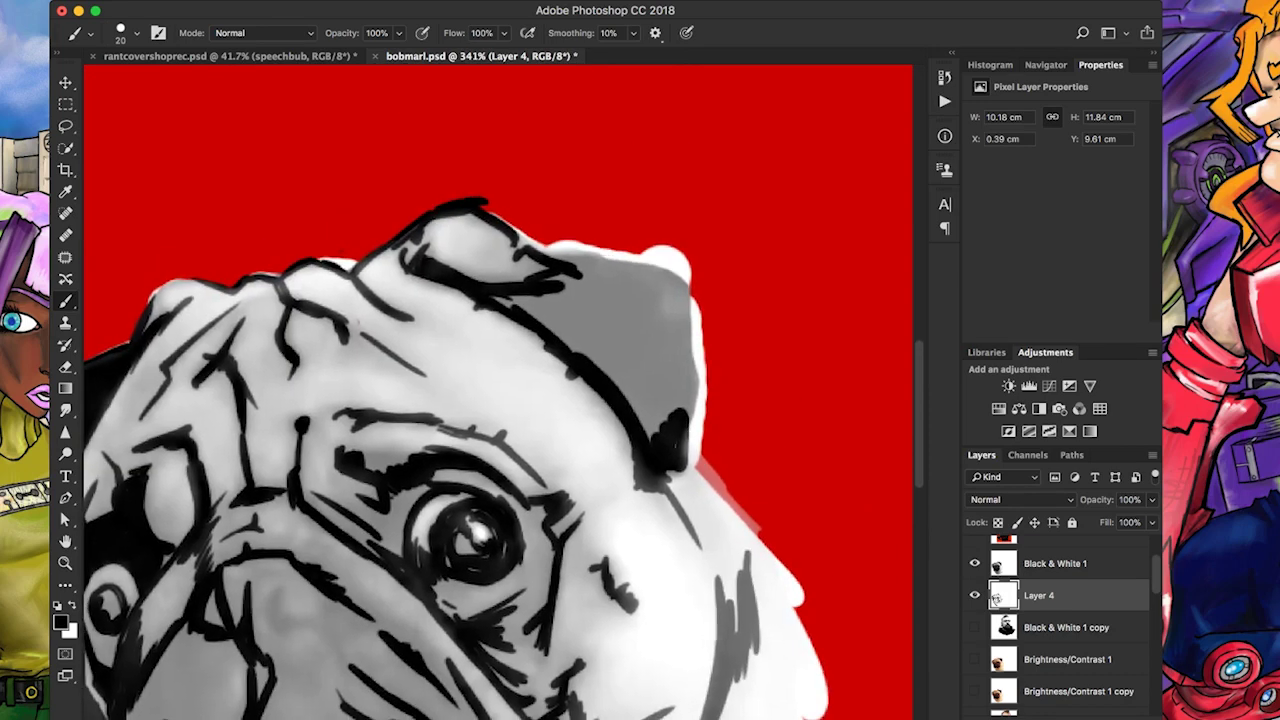
mouse_move(692, 415)
left_mouse_down()
mouse_move(684, 325)
mouse_move(648, 268)
left_mouse_up()
mouse_move(500, 300)
left_mouse_down()
mouse_move(655, 420)
mouse_move(660, 300)
mouse_move(636, 312)
mouse_move(560, 295)
left_mouse_up()
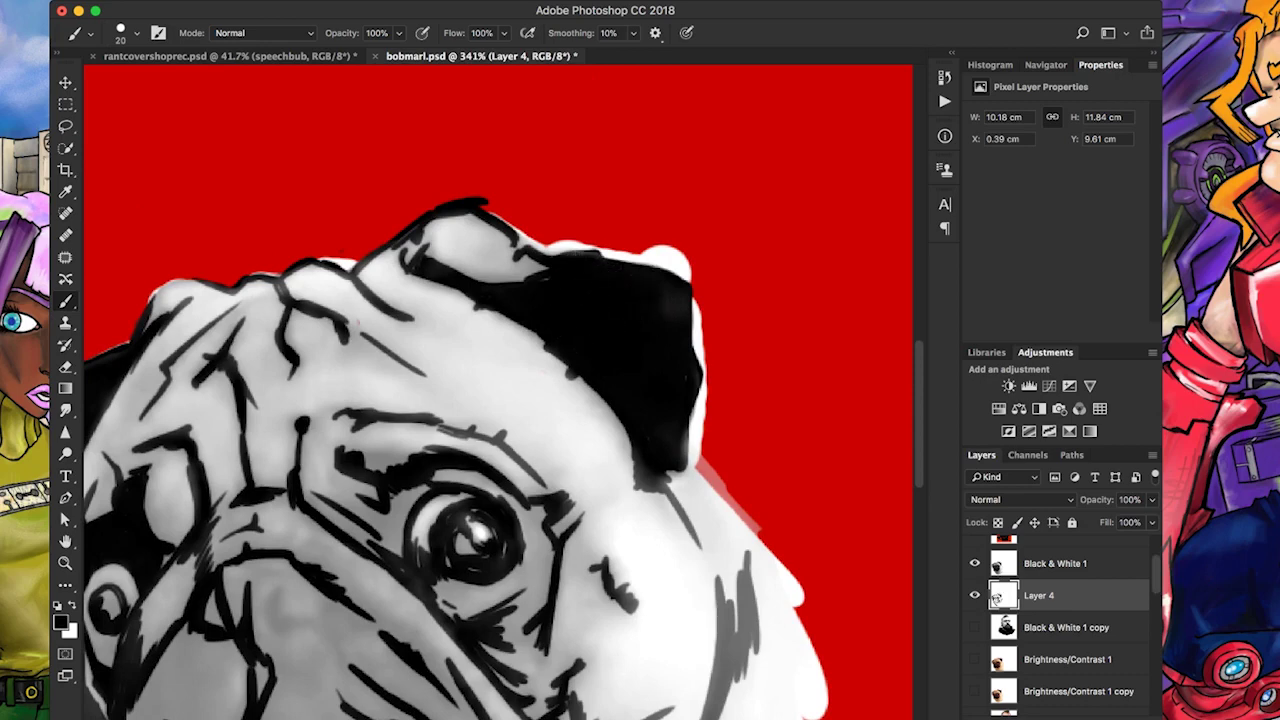
Add black fur strokes to the neck beneath the pug's chin and along its shadowed edge
scroll(500, 390, "down", 3)
scroll(500, 390, "down", 10)
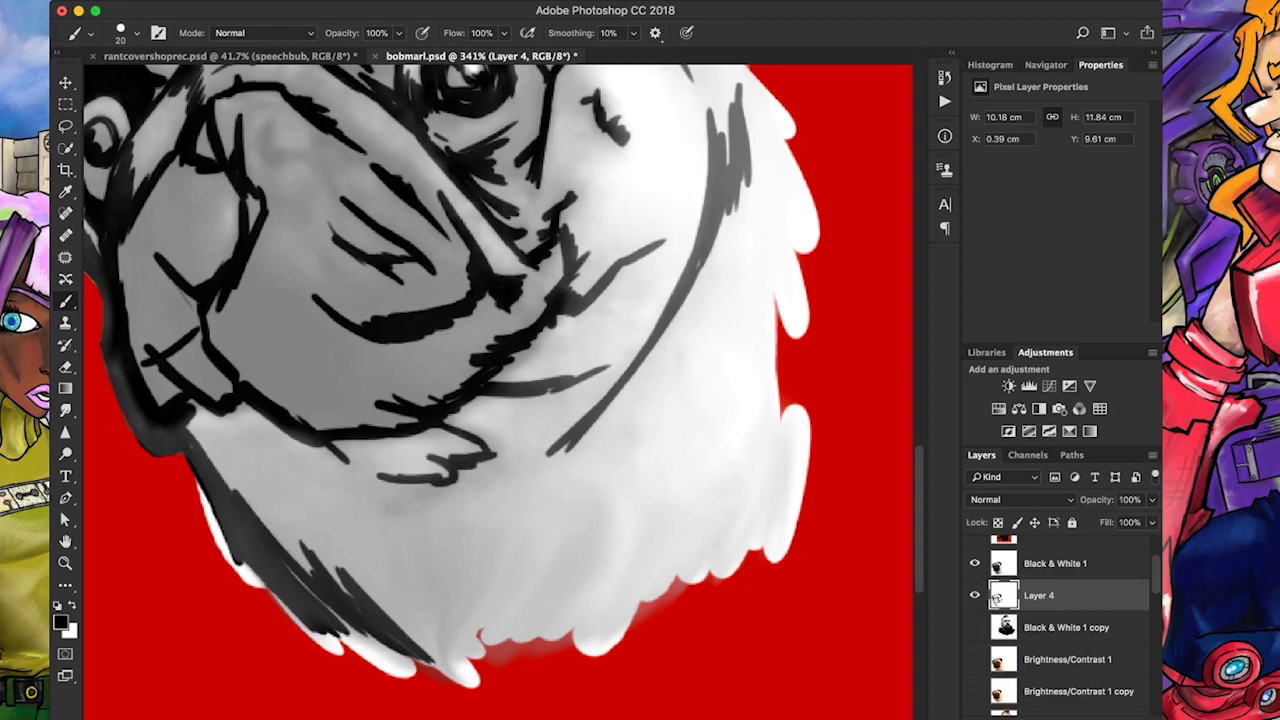
left_click_drag(470, 430, 500, 470)
left_click_drag(440, 600, 446, 648)
left_click_drag(385, 600, 455, 672)
left_click_drag(260, 466, 340, 535)
mouse_move(292, 494)
left_mouse_down()
mouse_move(388, 532)
mouse_move(458, 482)
left_mouse_up()
Ink the nostril outline and the wrinkles below the nose-bridge fold, thickening the fold's black edge
scroll(500, 390, "down", 5)
scroll(600, 350, "up", 8)
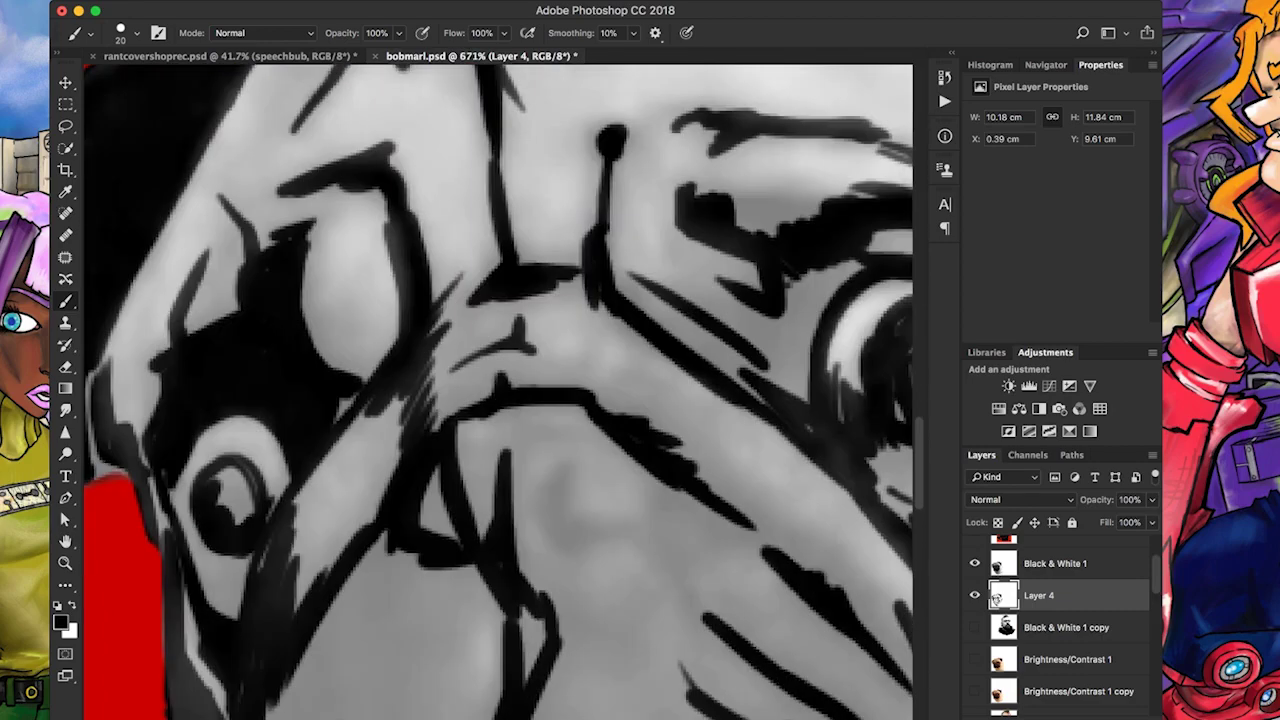
mouse_move(558, 450)
left_mouse_down()
mouse_move(540, 515)
mouse_move(552, 540)
mouse_move(660, 530)
mouse_move(680, 585)
left_mouse_up()
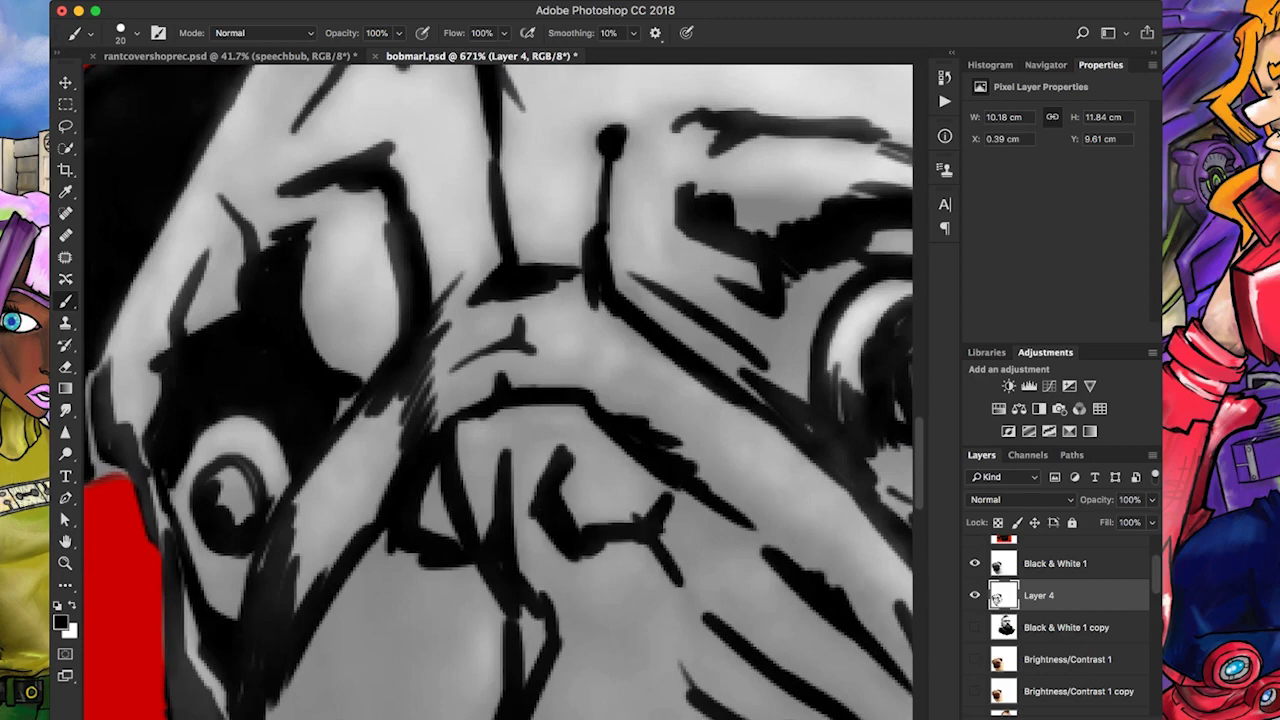
left_click_drag(670, 495, 755, 560)
scroll(500, 390, "right", 5)
left_click_drag(490, 522, 642, 620)
left_click_drag(578, 550, 614, 576)
left_click_drag(510, 504, 588, 562)
left_click_drag(482, 488, 550, 548)
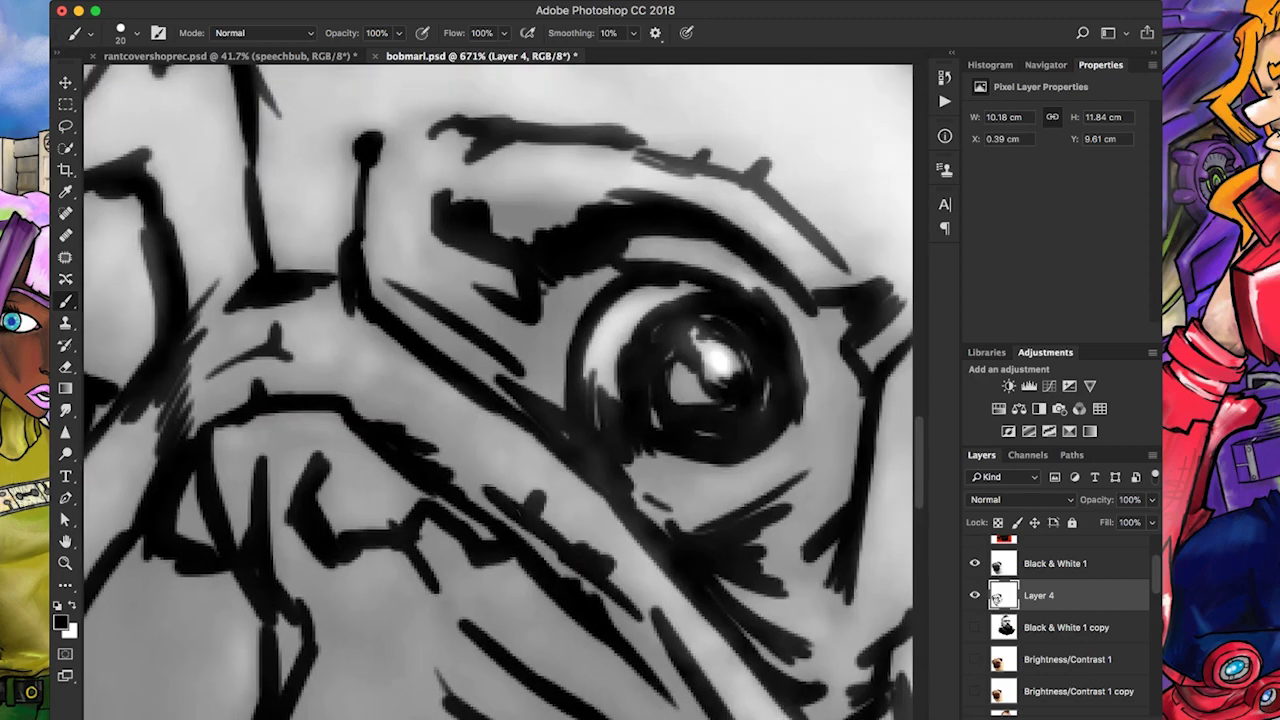
left_click_drag(420, 440, 530, 535)
left_click_drag(362, 330, 346, 386)
left_click_drag(406, 320, 338, 382)
Preview the inking without the Black & White 1 layer, and shade the muzzle's side below the small eye in black
scroll(500, 390, "left", 5)
scroll(500, 390, "down", 5)
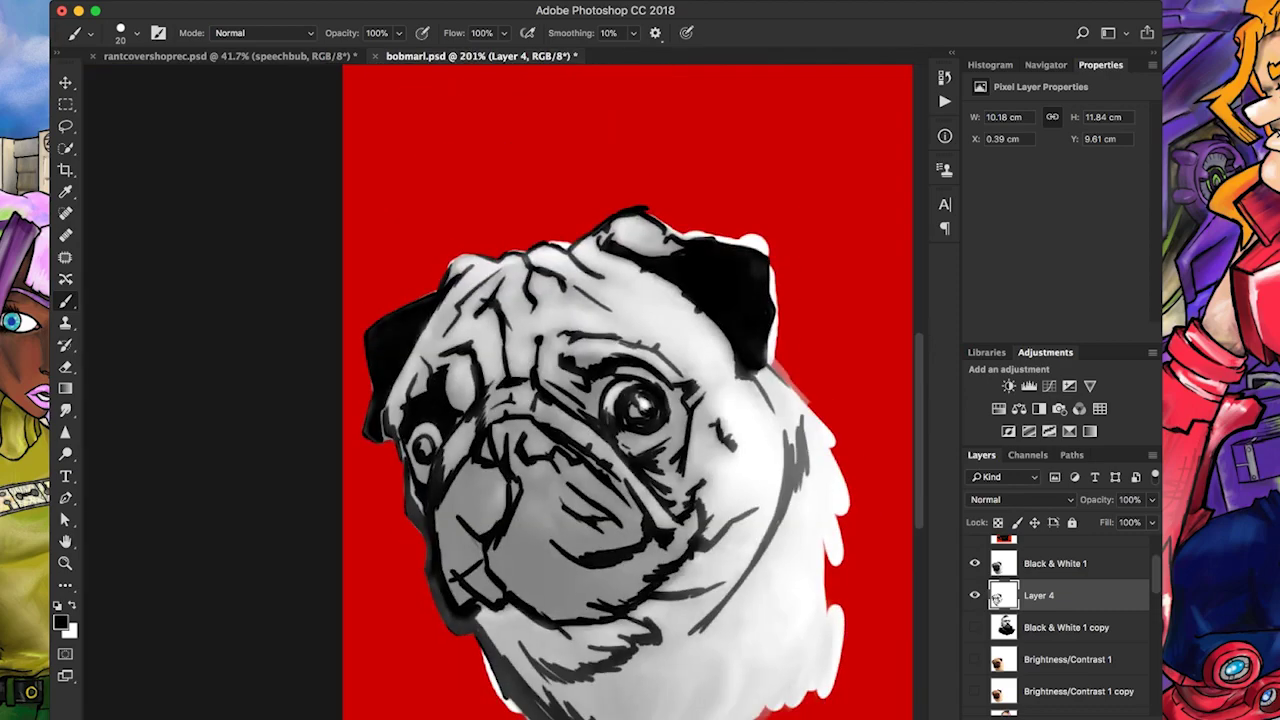
left_click(974, 563)
left_click(974, 563)
left_click(974, 563)
left_click(974, 563)
scroll(500, 400, "up", 5)
left_click_drag(530, 380, 590, 495)
mouse_move(485, 550)
left_mouse_down()
mouse_move(495, 595)
mouse_move(535, 538)
mouse_move(480, 475)
mouse_move(468, 545)
mouse_move(470, 425)
mouse_move(535, 440)
mouse_move(545, 500)
mouse_move(490, 310)
mouse_move(475, 365)
mouse_move(525, 315)
left_mouse_up()
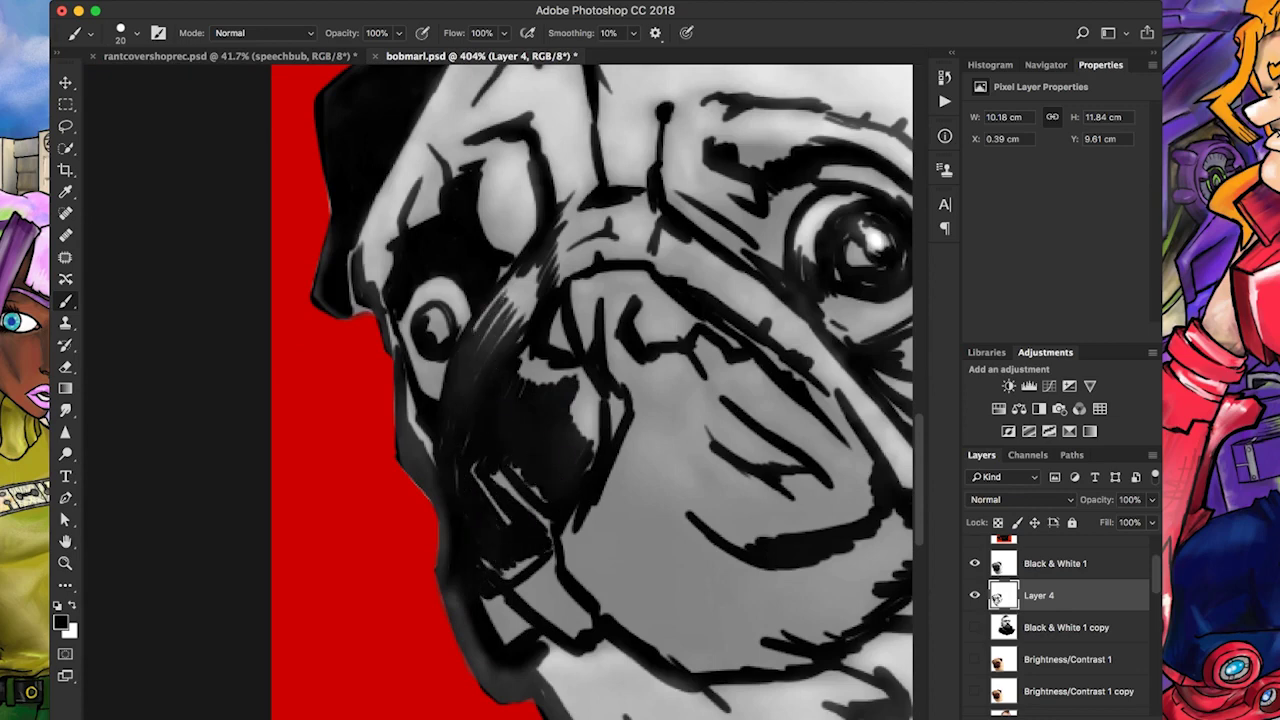
Set the Black & White 1 layer's opacity to 100% and make Layer 4 active again
scroll(500, 390, "down", 5)
scroll(500, 390, "right", 5)
key("alt+bracketright")
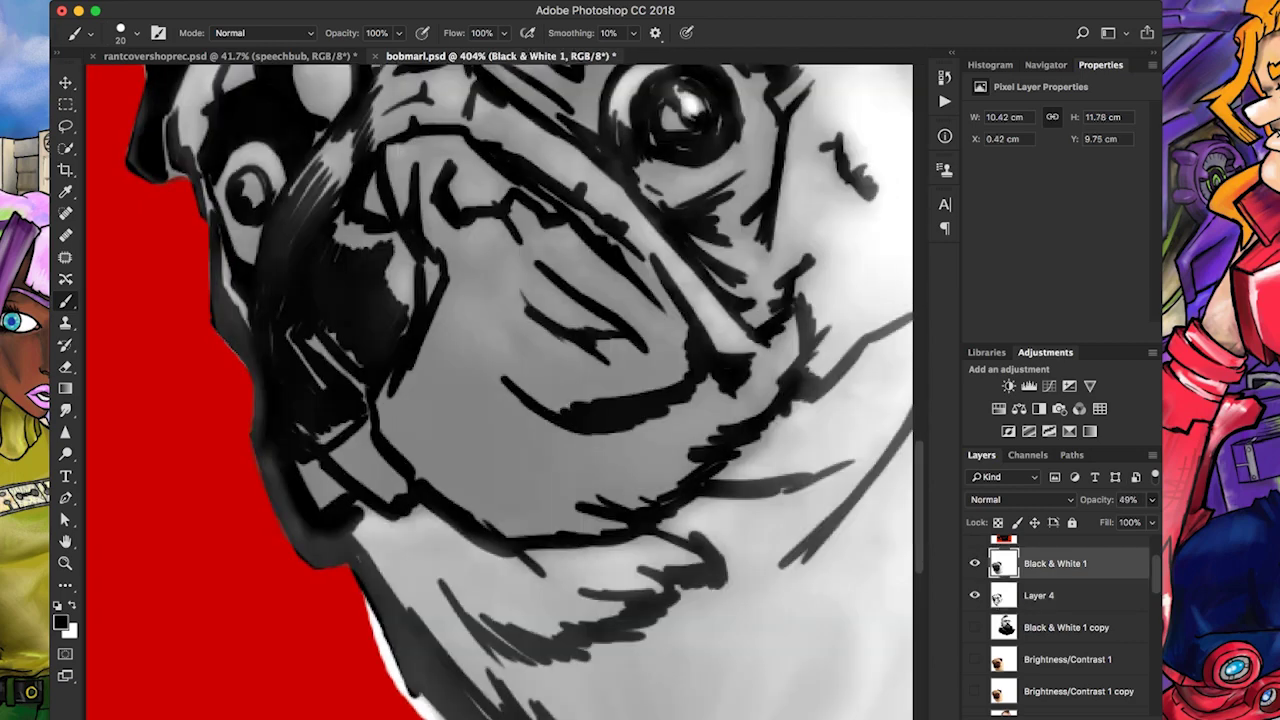
key("0")
key("alt+bracketleft")
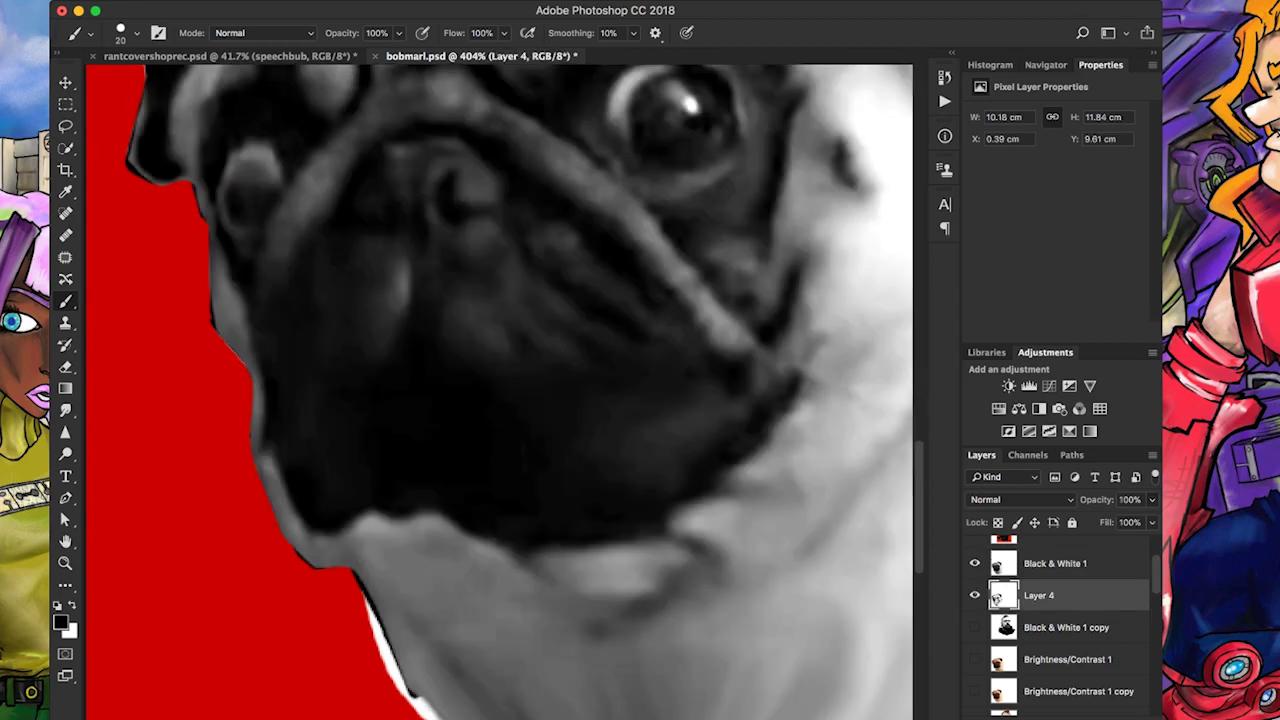
Fill the pug's mouth and chin area with solid black on Layer 4, closing the remaining white gaps
key("x")
key("x")
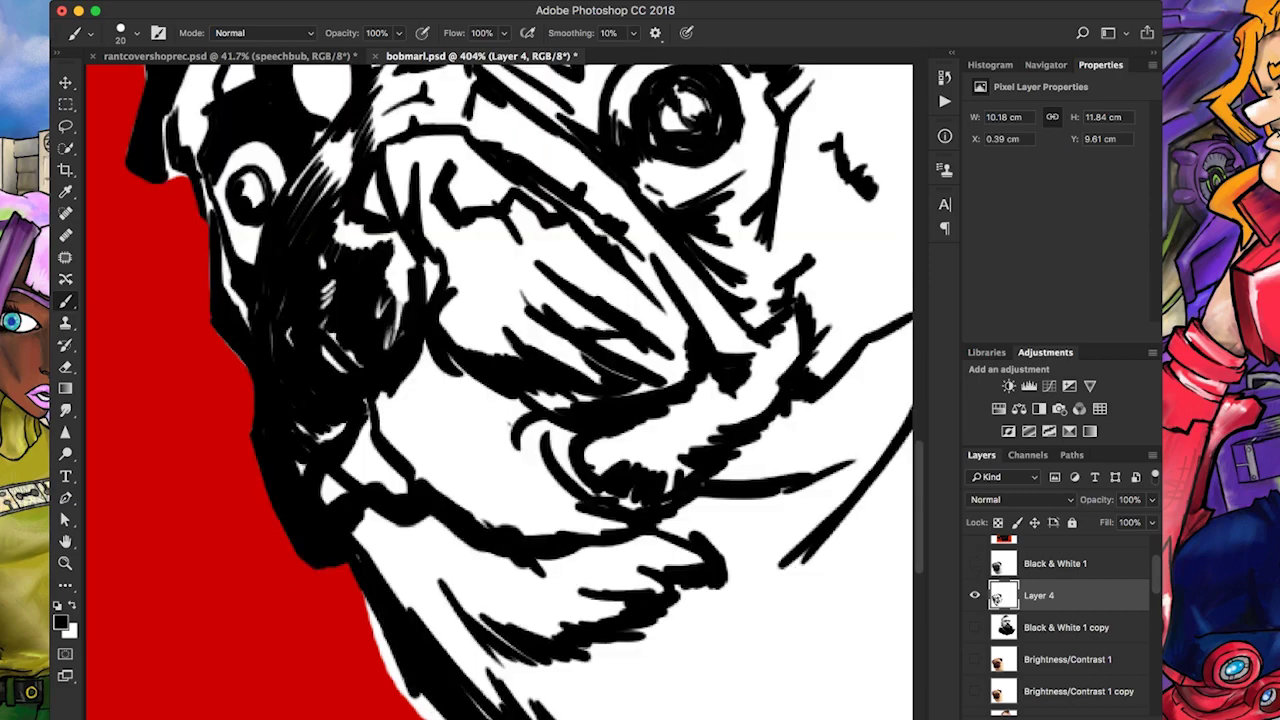
left_click_drag(420, 360, 470, 480)
left_click_drag(470, 400, 540, 520)
mouse_move(510, 400)
left_mouse_down()
mouse_move(590, 490)
mouse_move(565, 465)
left_mouse_up()
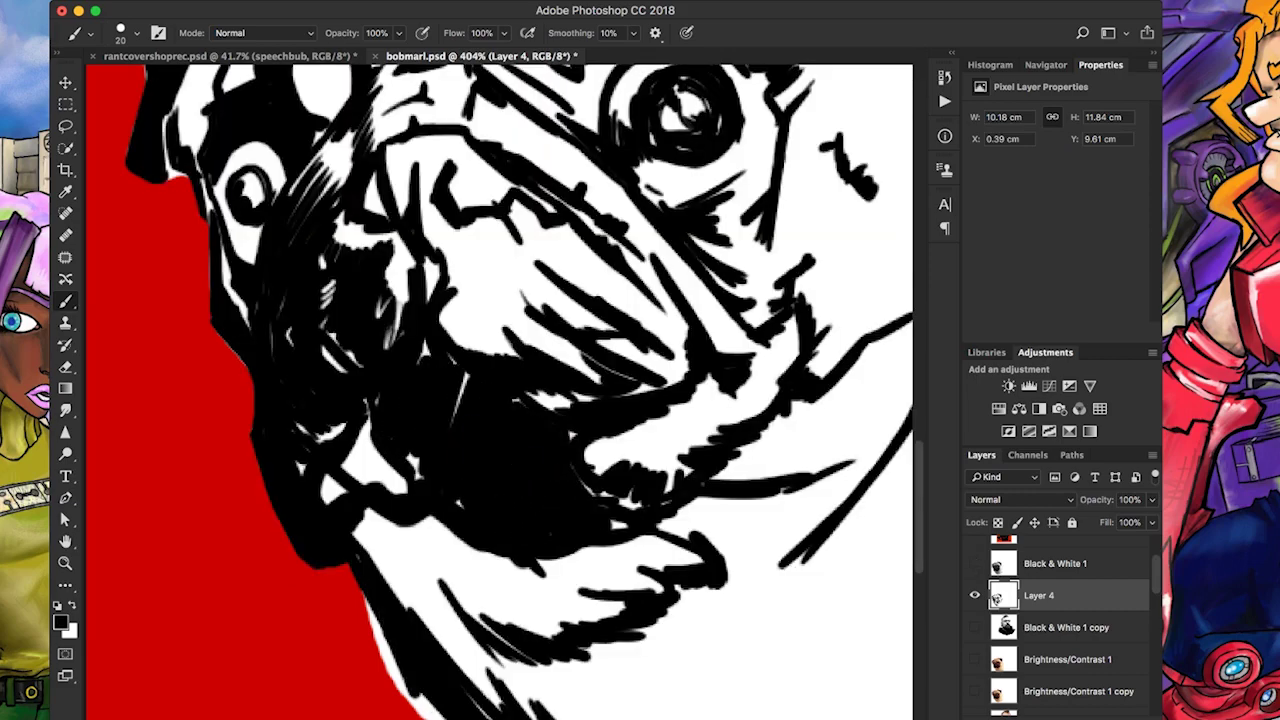
left_click_drag(405, 430, 325, 500)
left_click_drag(366, 405, 410, 490)
Compare the face with the grey reference, and hide the Black & White 1 layer to check the inking alone
key("super+minus")
scroll(560, 390, "up", 3)
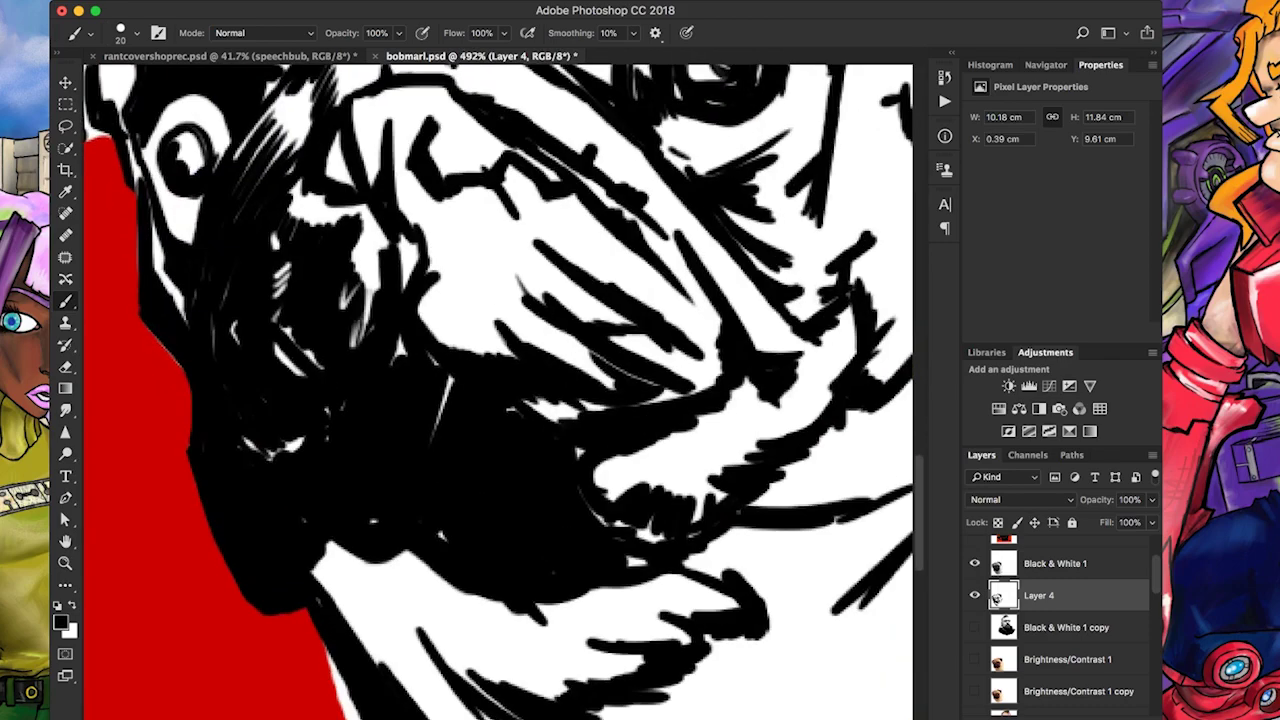
key("x")
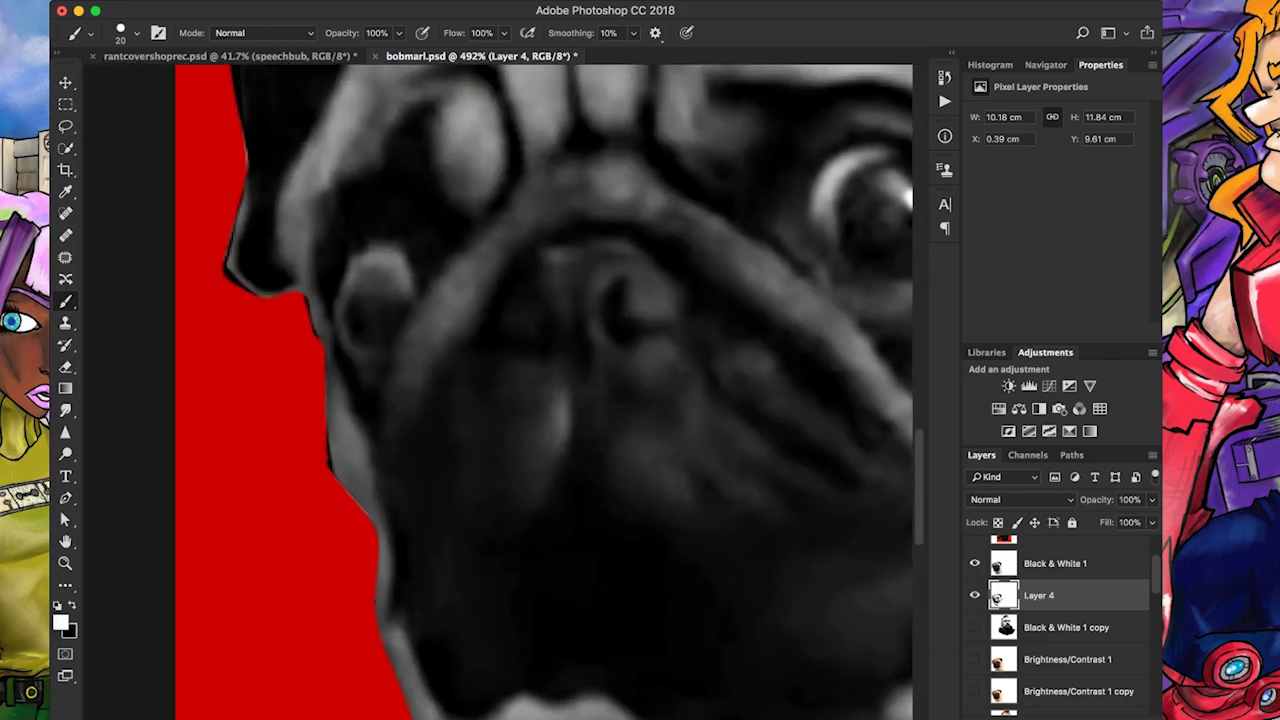
scroll(545, 390, "up", 2)
key("x")
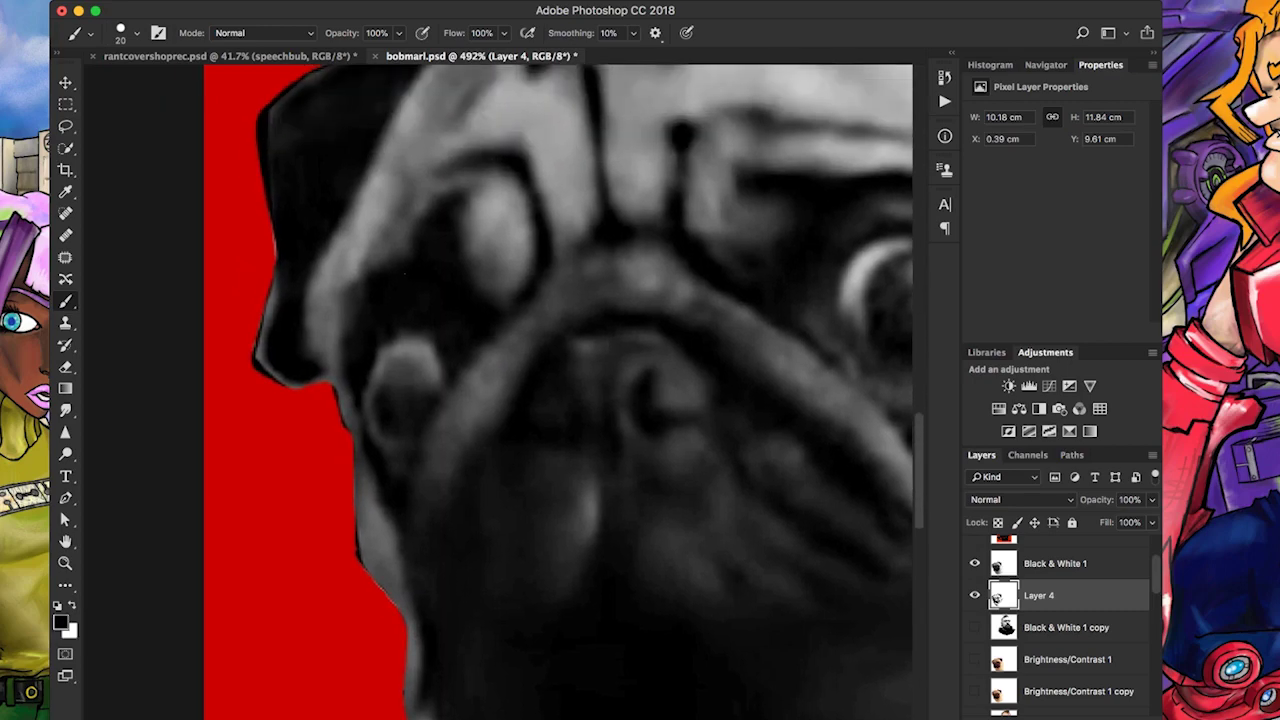
key("super+comma")
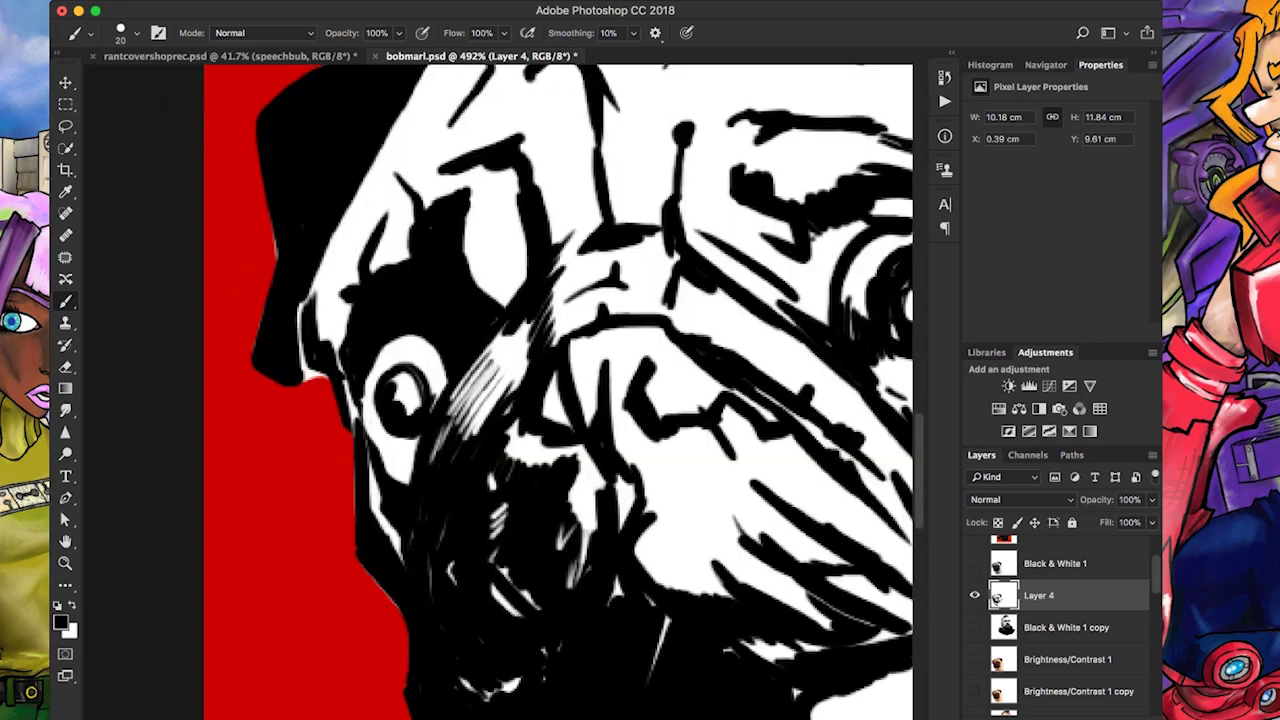
scroll(400, 465, "right", 5)
scroll(400, 465, "down", 3)
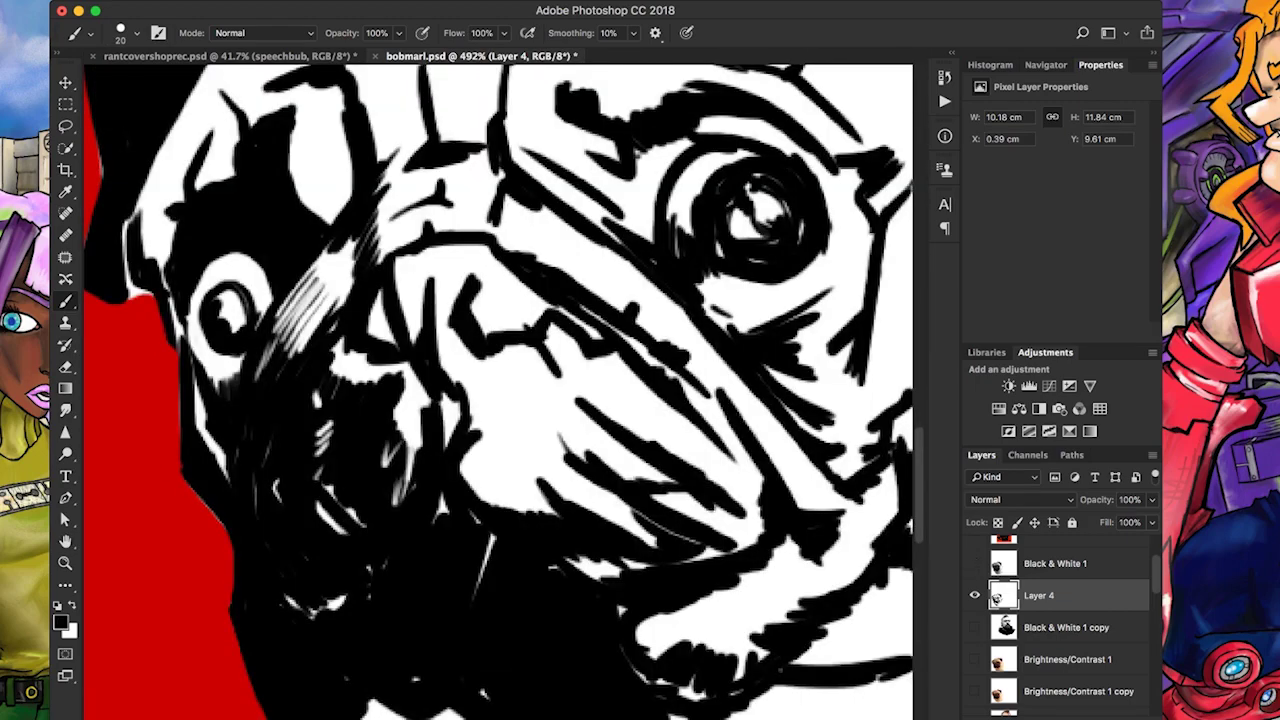
Erase the white fringe outside the near ear and along the top of the head with a size 10 eraser
scroll(831, 666, "down", 10)
scroll(831, 666, "up", 8)
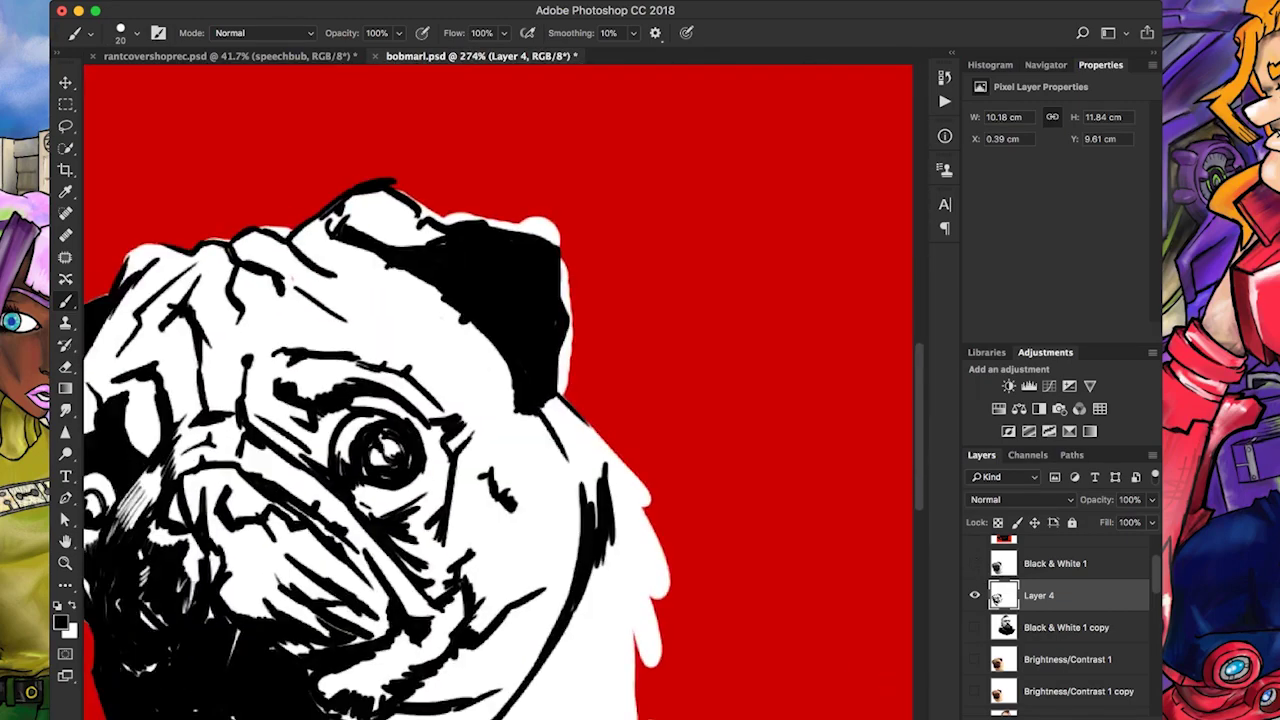
key("e")
left_click_drag(590, 396, 590, 200)
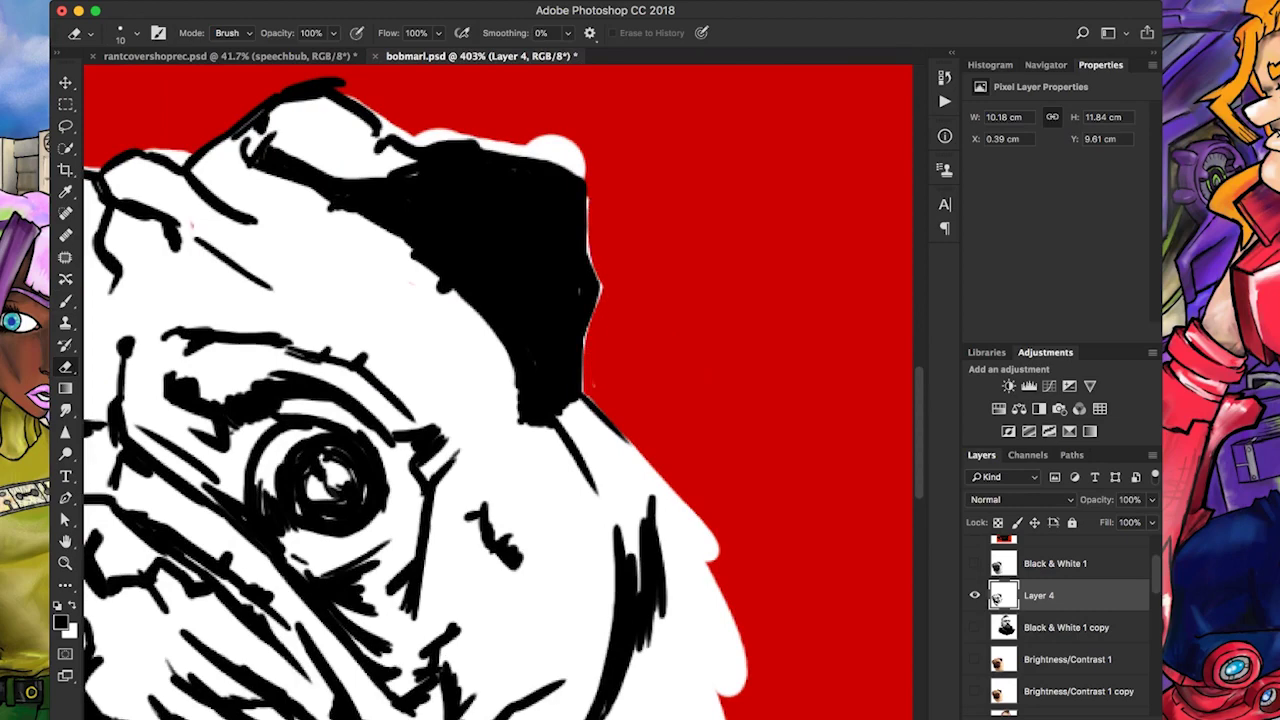
scroll(590, 200, "up", 3)
scroll(590, 200, "left", 2)
mouse_move(406, 188)
left_mouse_down()
mouse_move(465, 236)
mouse_move(644, 266)
mouse_move(606, 246)
mouse_move(506, 246)
left_mouse_up()
Extend the black along the near ear's outer edge down to its tip and clean up the contour
key("b")
mouse_move(600, 266)
left_mouse_down()
mouse_move(652, 280)
mouse_move(668, 450)
mouse_move(645, 530)
left_mouse_up()
key("e")
scroll(500, 390, "left", 5)
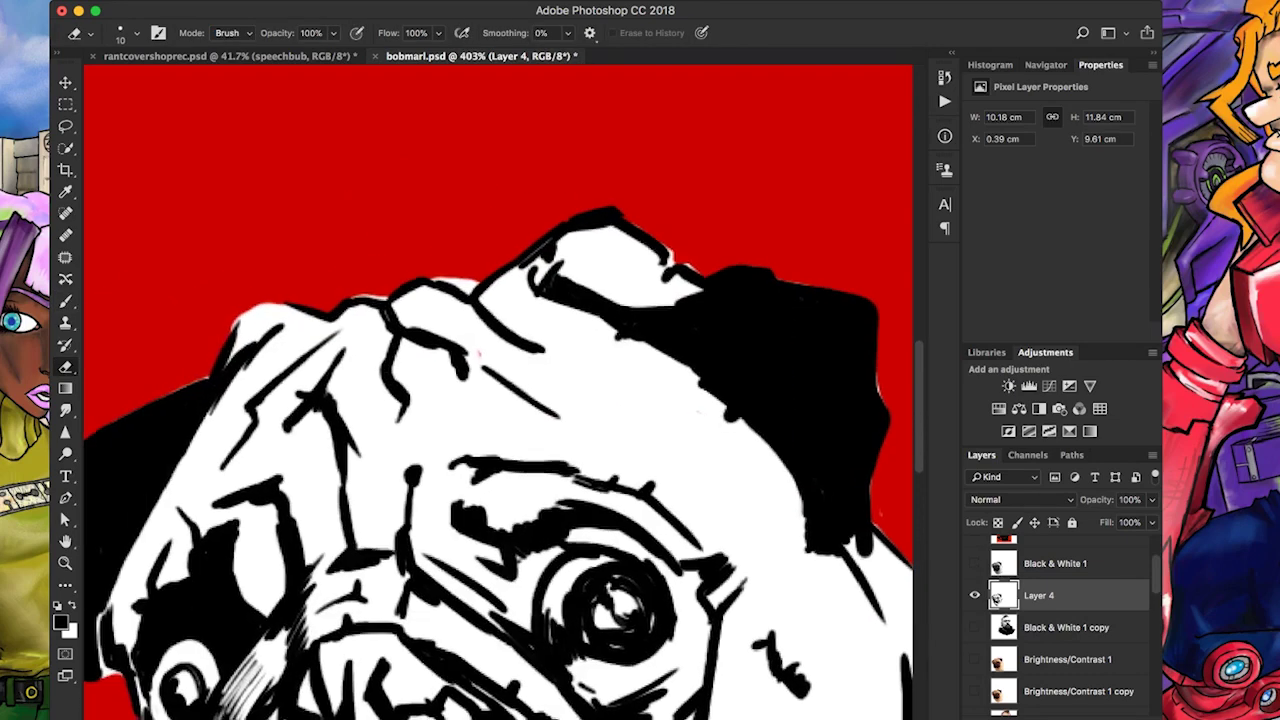
Show the Black & White 1 layer at 76% opacity, and erase the white fringe along the neck's shadowed edge on Layer 4
scroll(476, 359, "down", 5)
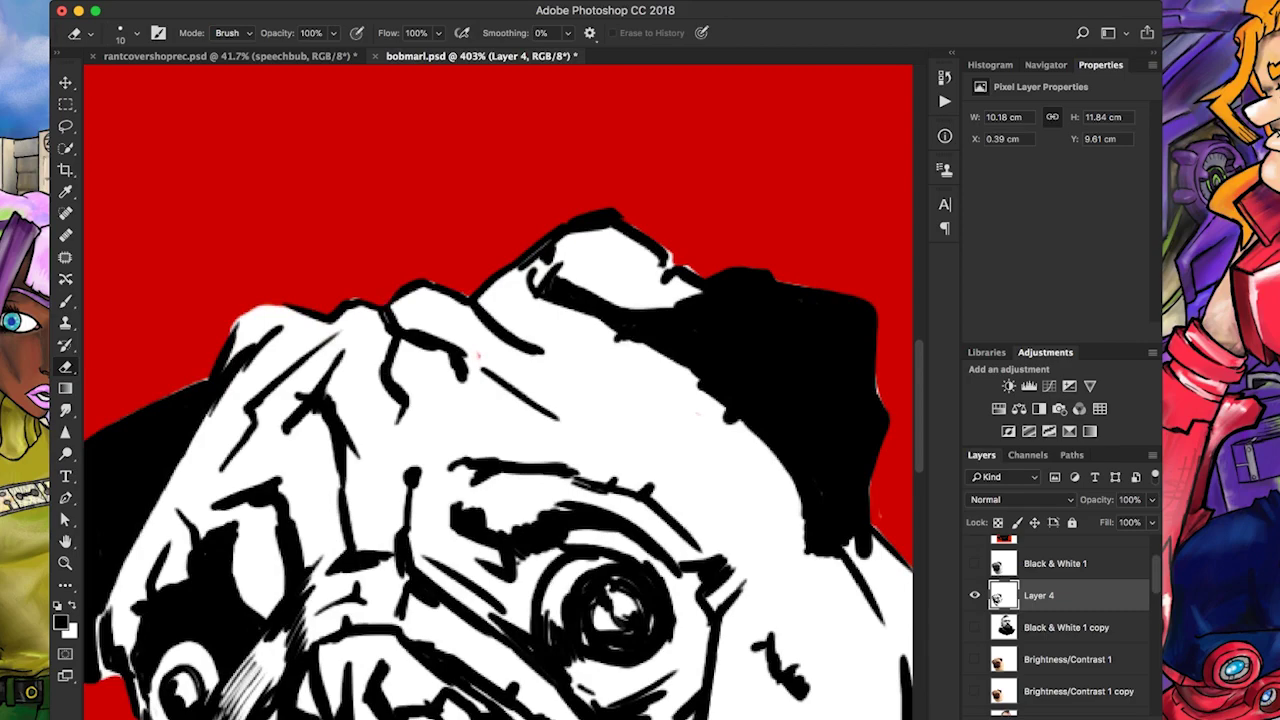
scroll(450, 380, "up", 5)
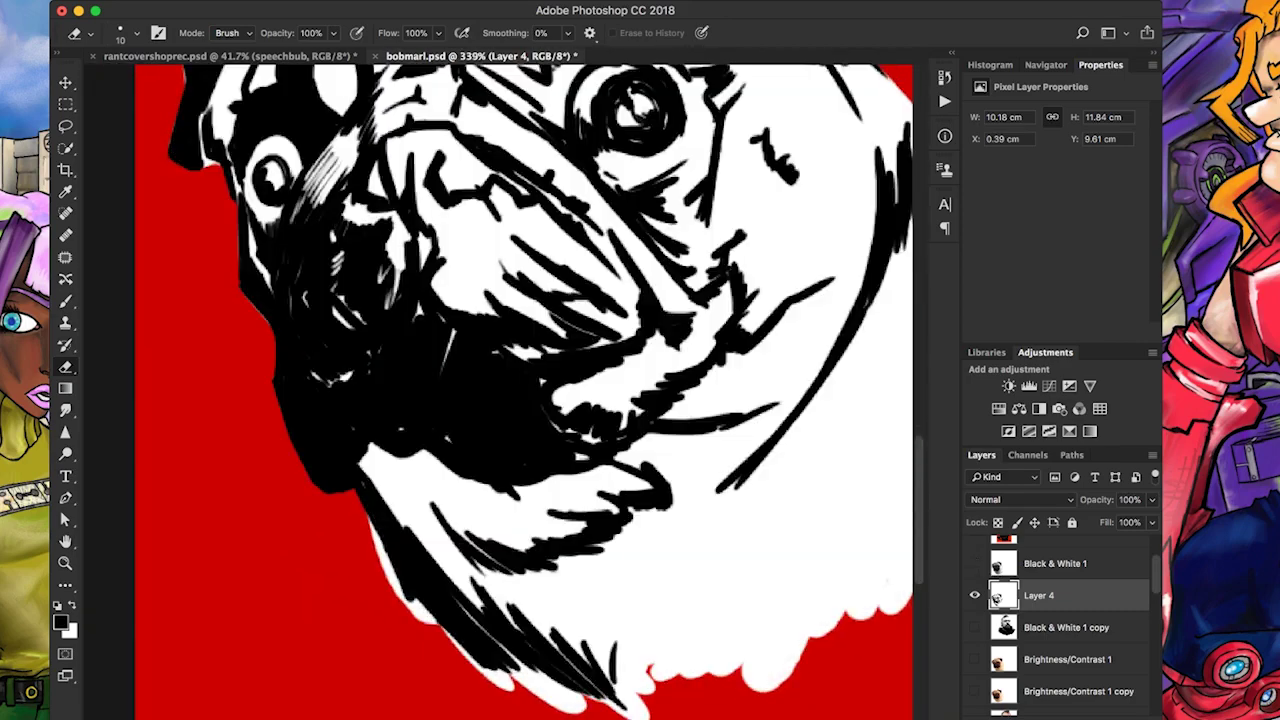
left_click(1055, 563)
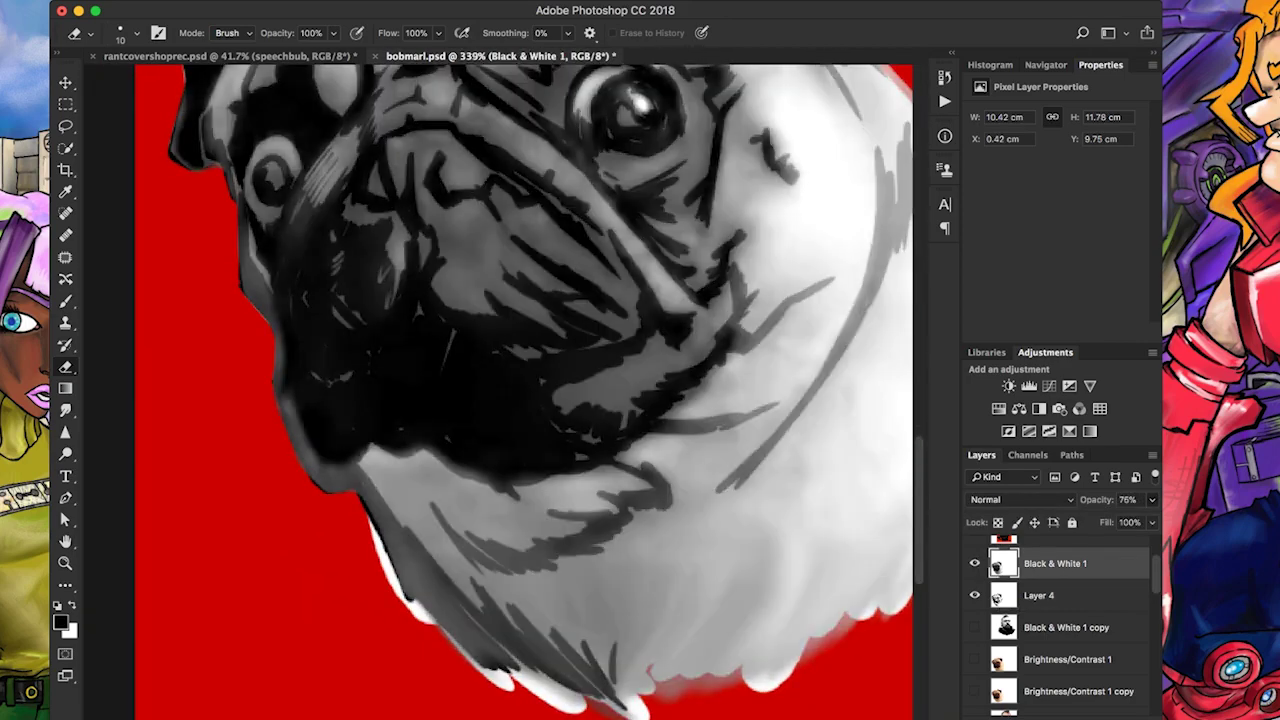
key("b")
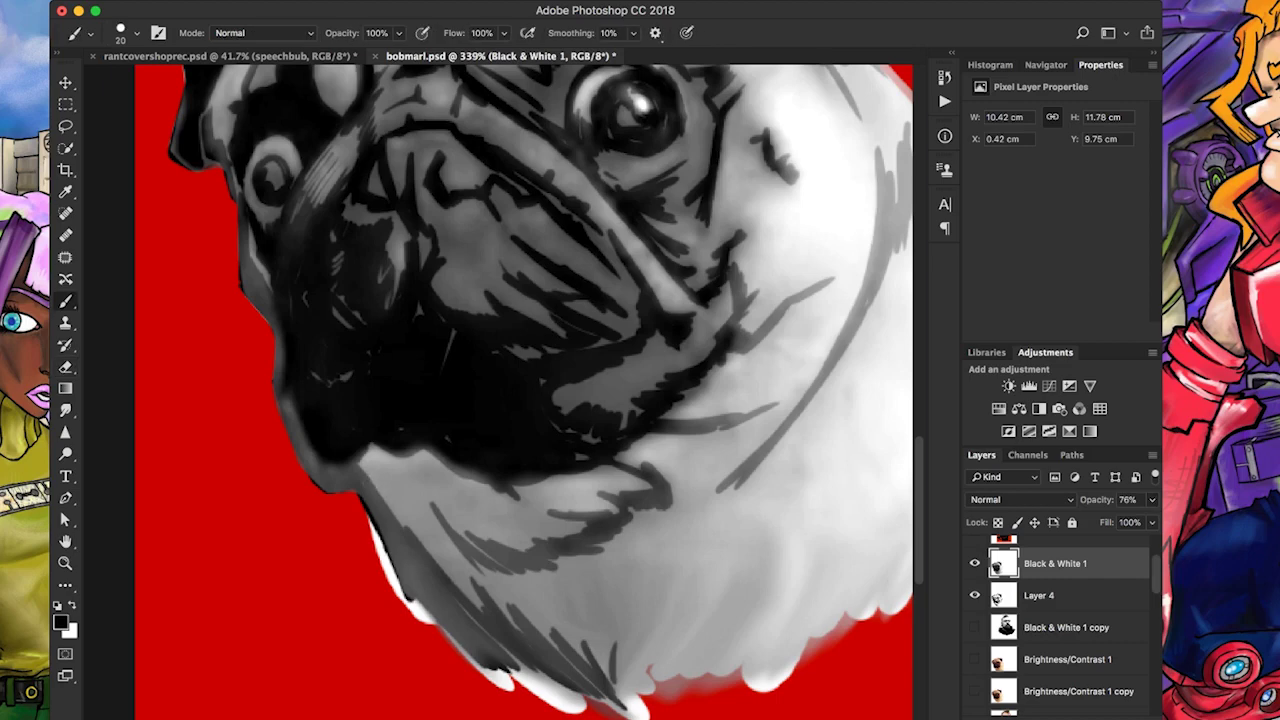
key("alt+bracketleft")
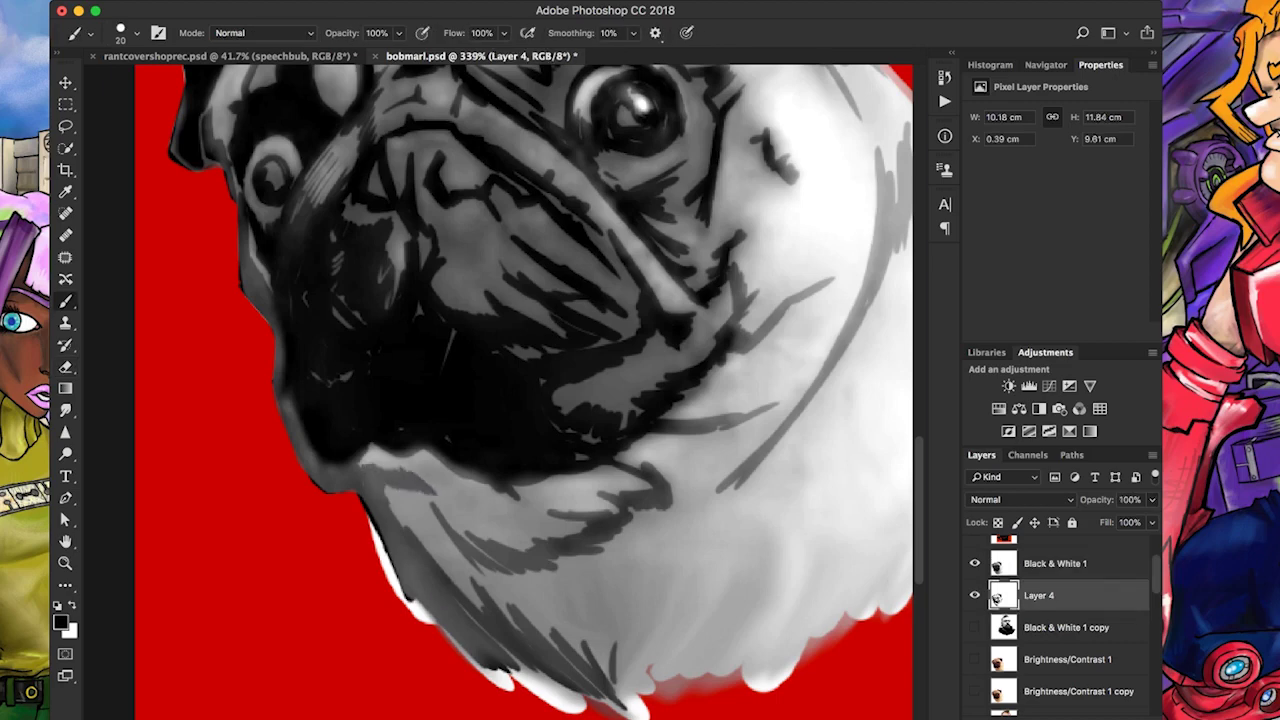
key("e")
mouse_move(372, 528)
left_mouse_down()
mouse_move(400, 600)
mouse_move(478, 668)
left_mouse_up()
key("b")
Draw jagged black fur strokes along the lower shadowed edge of the neck down to its tip
scroll(478, 668, "down", 3)
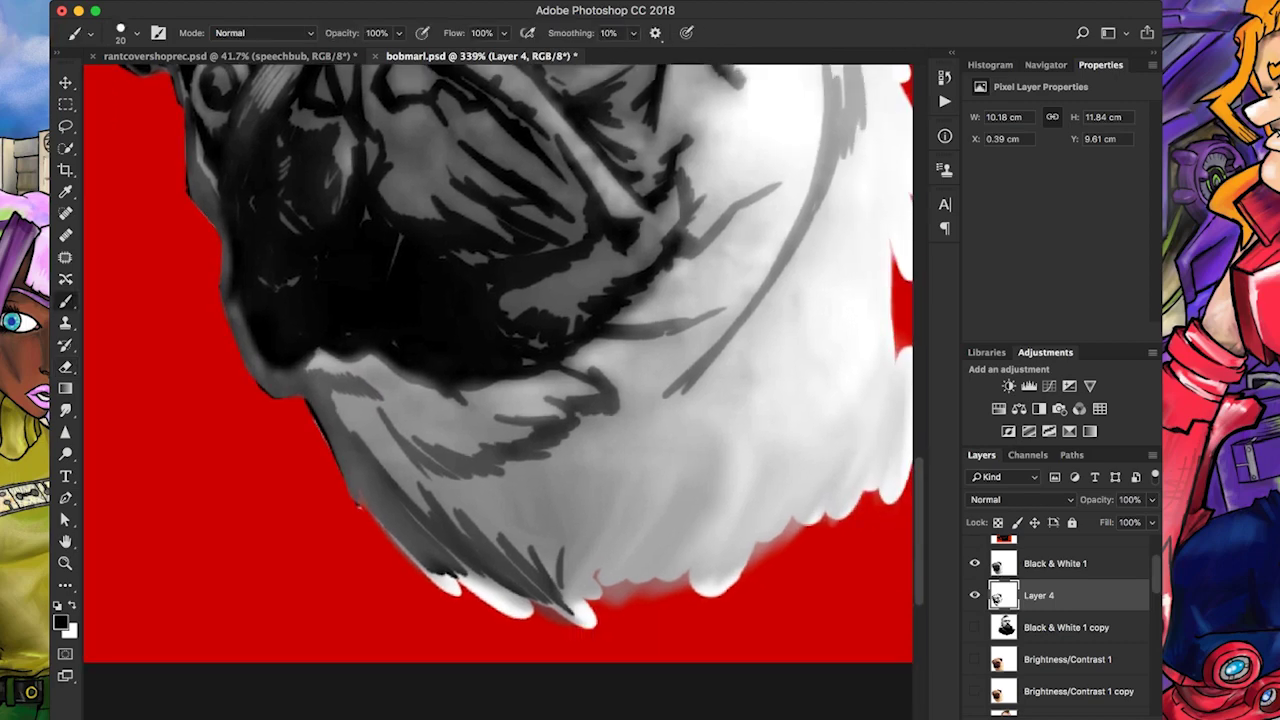
mouse_move(382, 524)
left_mouse_down()
mouse_move(445, 592)
mouse_move(505, 606)
left_mouse_up()
mouse_move(462, 570)
left_mouse_down()
mouse_move(522, 620)
mouse_move(486, 604)
mouse_move(540, 620)
left_mouse_up()
left_click_drag(506, 560, 584, 626)
left_click_drag(558, 558, 586, 614)
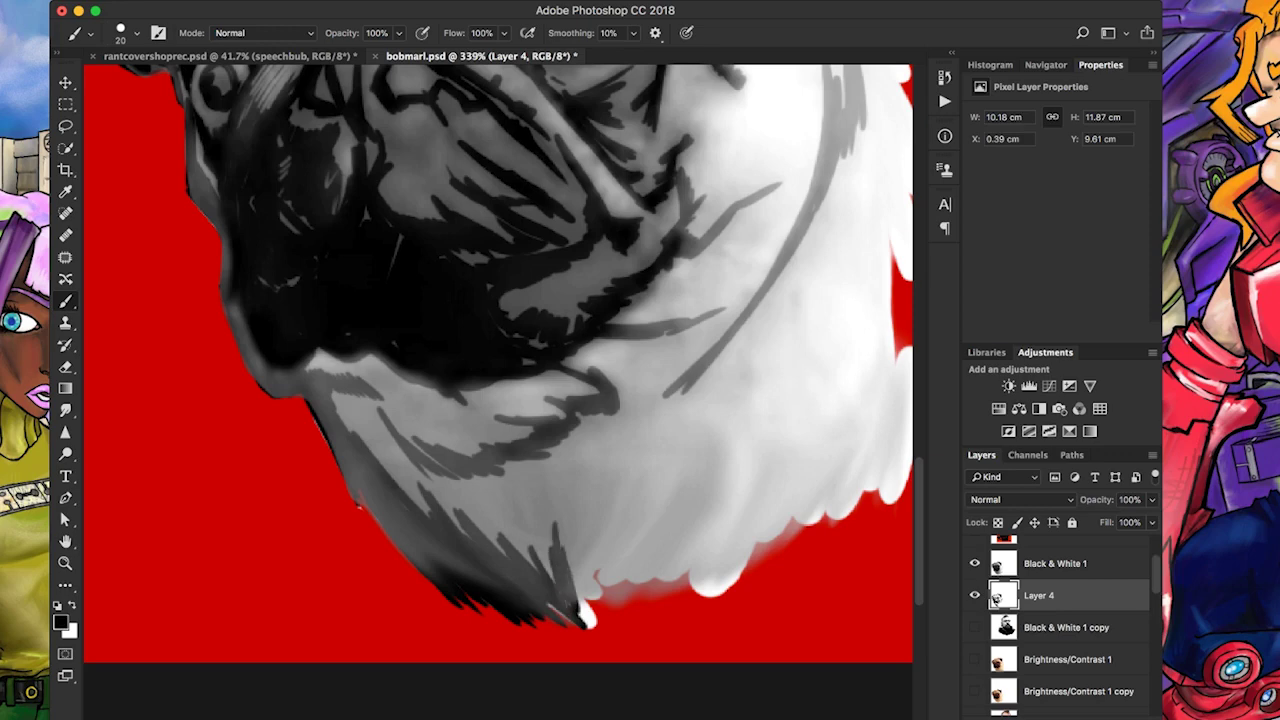
Paint upward black fur strokes over the neck's lower tip and along the adjoining lower edge
left_click_drag(578, 518, 589, 614)
mouse_move(598, 538)
left_mouse_down()
mouse_move(590, 618)
mouse_move(625, 562)
mouse_move(645, 556)
left_mouse_up()
key("e")
key("b")
left_click_drag(628, 600, 686, 546)
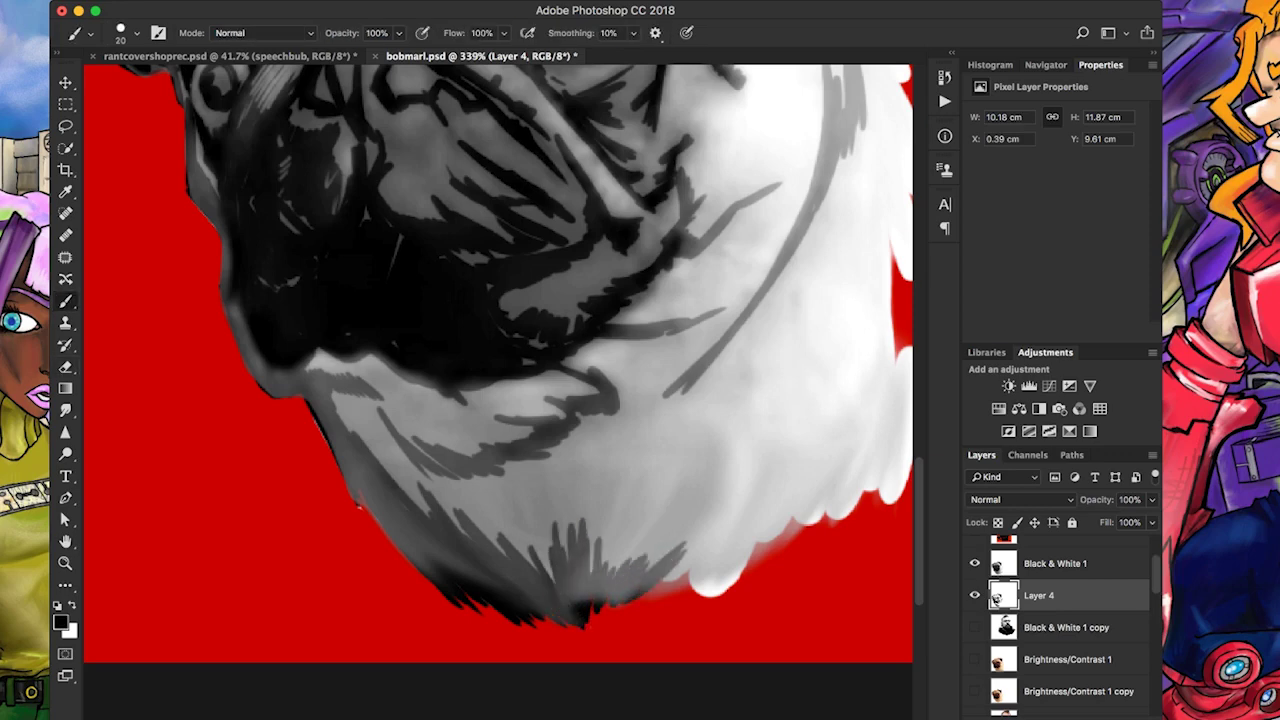
Add short black shading strokes to the neck fur below the chin and to the folds of the muzzle
left_click_drag(380, 418, 482, 482)
scroll(500, 390, "up", 5)
scroll(500, 390, "left", 3)
left_click_drag(507, 368, 499, 398)
left_click_drag(476, 337, 469, 356)
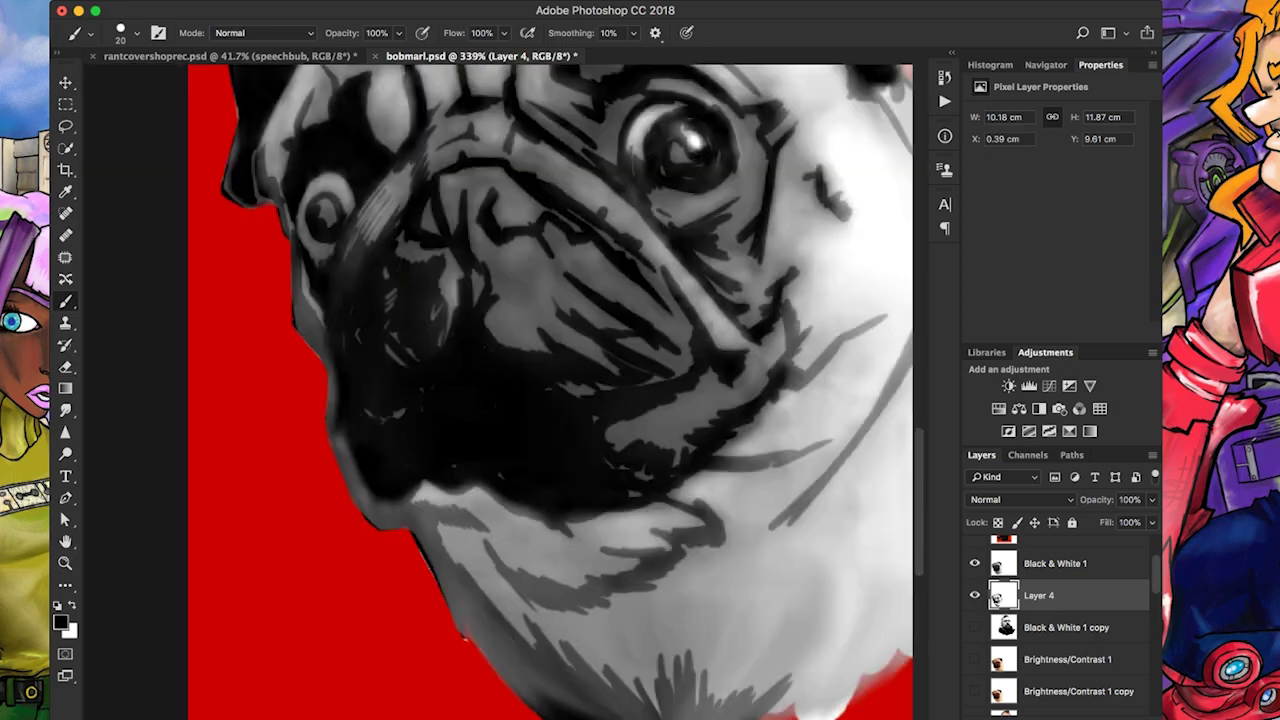
left_click_drag(360, 330, 356, 343)
left_click_drag(405, 352, 389, 366)
left_click_drag(614, 446, 696, 430)
scroll(600, 400, "up", 3)
scroll(600, 400, "left", 1)
mouse_move(518, 328)
left_mouse_down()
mouse_move(516, 350)
mouse_move(560, 366)
mouse_move(572, 320)
left_mouse_up()
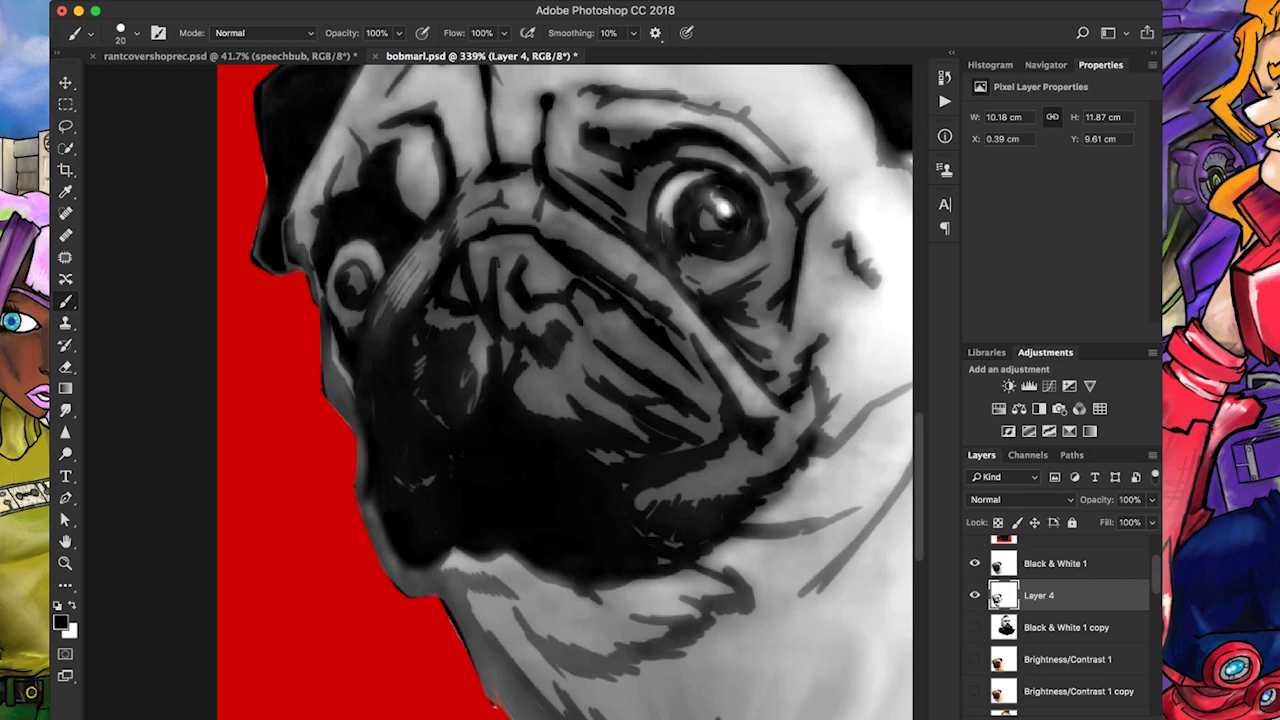
Add black strokes to the folds above the nose and to the inner brow crease of the pug's near eye
mouse_move(500, 270)
left_mouse_down()
mouse_move(518, 244)
mouse_move(484, 238)
left_mouse_up()
scroll(560, 390, "up", 3)
scroll(560, 390, "right", 1)
left_click_drag(428, 358, 466, 324)
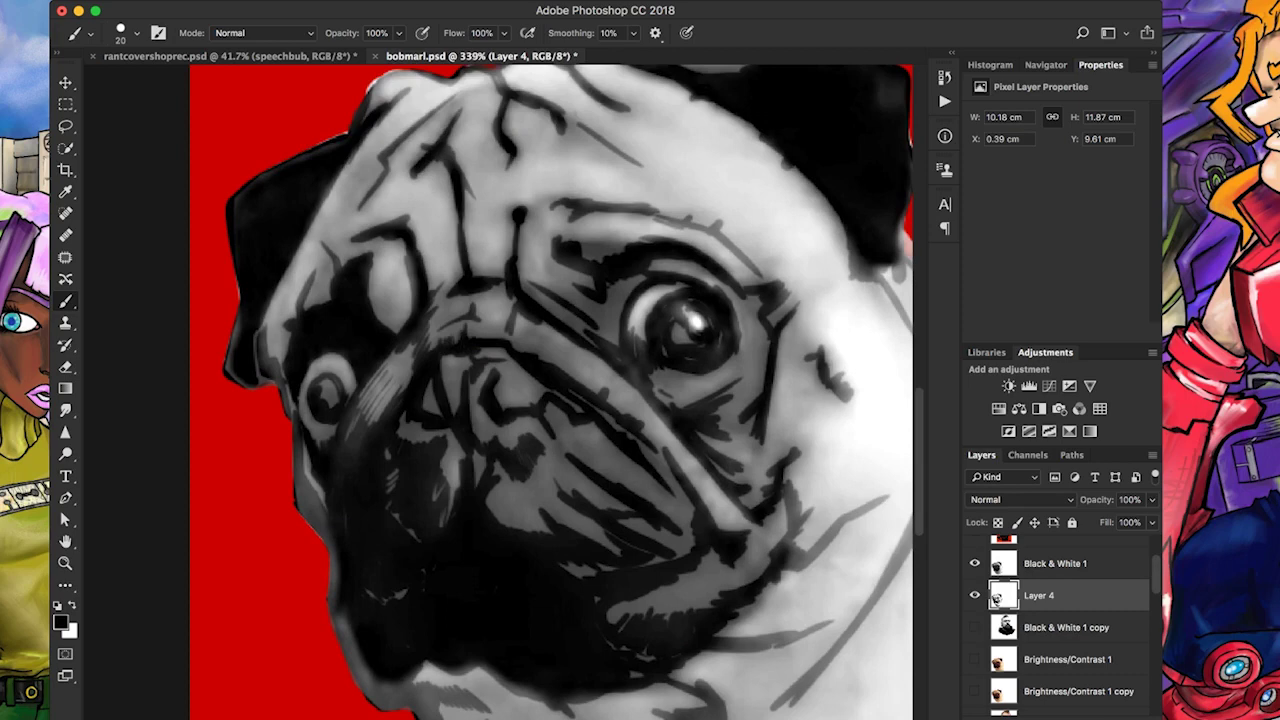
left_click_drag(460, 279, 454, 257)
mouse_move(492, 218)
left_mouse_down()
mouse_move(510, 214)
mouse_move(536, 266)
left_mouse_up()
left_click_drag(530, 214, 558, 194)
mouse_move(544, 256)
left_mouse_down()
mouse_move(610, 314)
mouse_move(640, 280)
left_mouse_up()
Draw black fur strokes on the cheek beside and below the near eye, and short ones on its brow fold and the nose bridge
left_click_drag(736, 378, 764, 334)
mouse_move(762, 392)
left_mouse_down()
mouse_move(758, 298)
mouse_move(806, 302)
left_mouse_up()
mouse_move(796, 350)
left_mouse_down()
mouse_move(814, 316)
mouse_move(798, 332)
left_mouse_up()
mouse_move(804, 318)
left_mouse_down()
mouse_move(814, 300)
mouse_move(822, 310)
left_mouse_up()
left_click_drag(766, 450, 780, 438)
mouse_move(774, 438)
left_mouse_down()
mouse_move(810, 414)
mouse_move(782, 426)
left_mouse_up()
left_click_drag(764, 460, 774, 450)
left_click_drag(768, 464, 818, 438)
left_click_drag(590, 254, 628, 244)
left_click_drag(474, 277, 489, 267)
left_click_drag(489, 277, 501, 263)
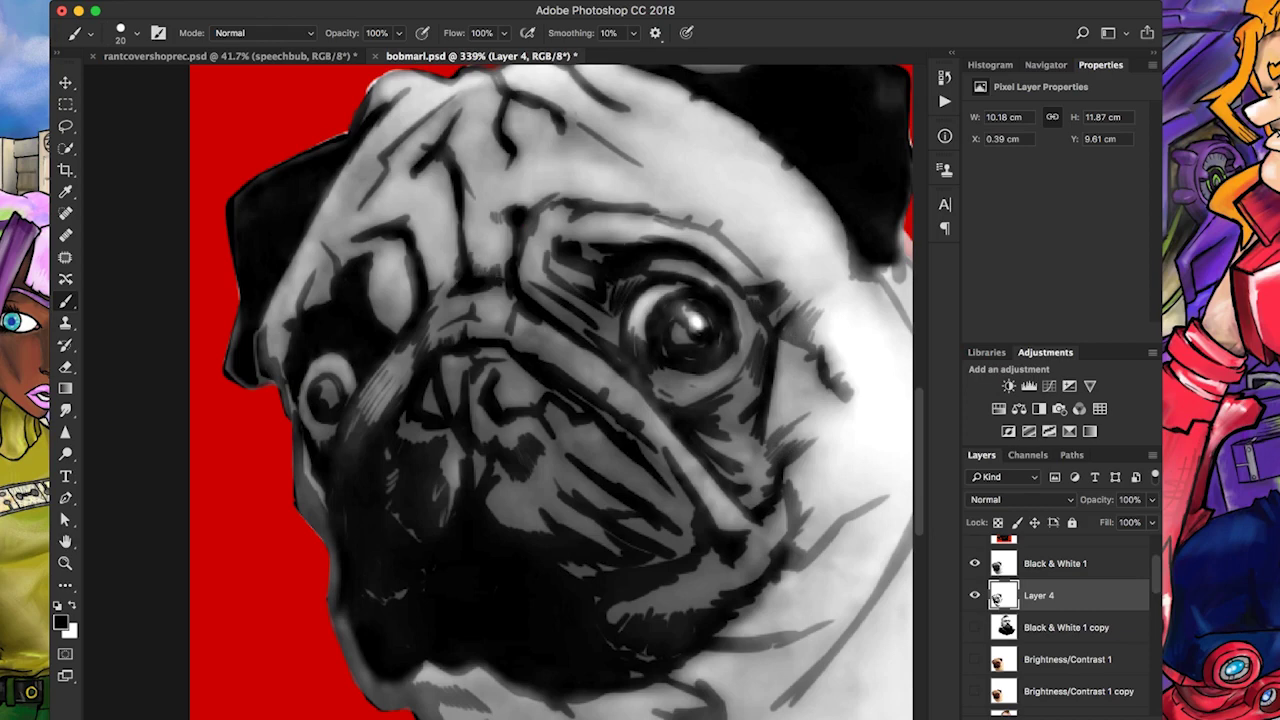
Hatch the pale patch above the pug's far eye and add thin black wrinkle strokes to that side of the forehead
left_click_drag(378, 326, 390, 306)
left_click_drag(386, 326, 412, 298)
left_click_drag(372, 306, 396, 278)
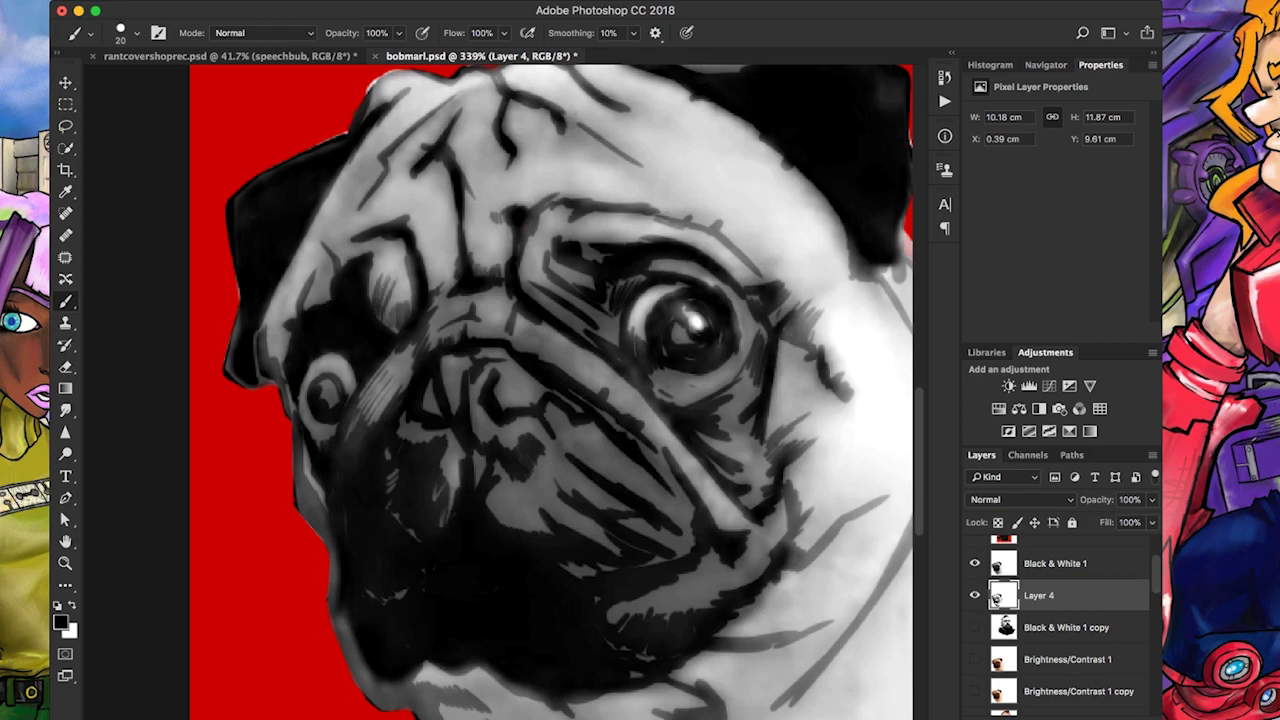
left_click_drag(286, 322, 284, 290)
left_click_drag(300, 230, 328, 322)
left_click_drag(388, 268, 408, 232)
left_click_drag(404, 242, 450, 200)
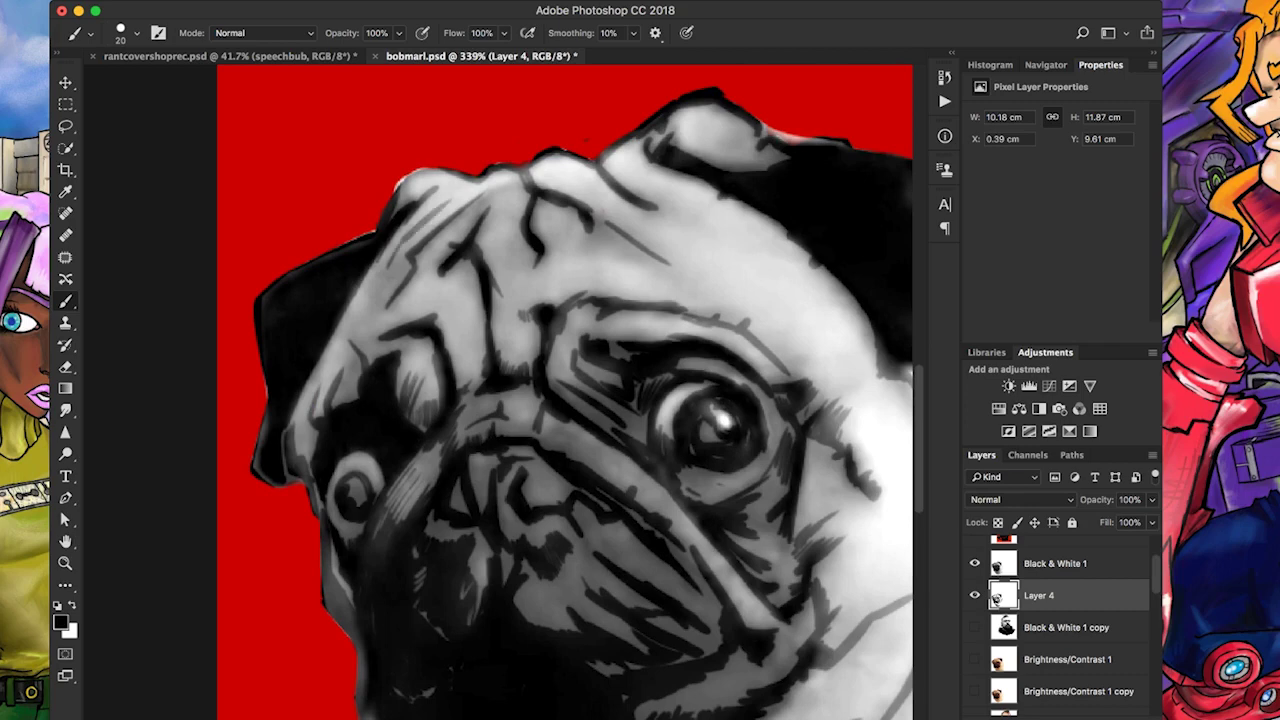
left_click_drag(394, 264, 402, 244)
mouse_move(392, 272)
left_mouse_down()
mouse_move(402, 250)
mouse_move(450, 248)
left_mouse_up()
left_click_drag(466, 280, 474, 260)
Add fine black strokes around the pug's nose and along the top fold of the muzzle
scroll(560, 390, "down", 5)
left_click_drag(438, 432, 446, 422)
left_click_drag(442, 372, 454, 348)
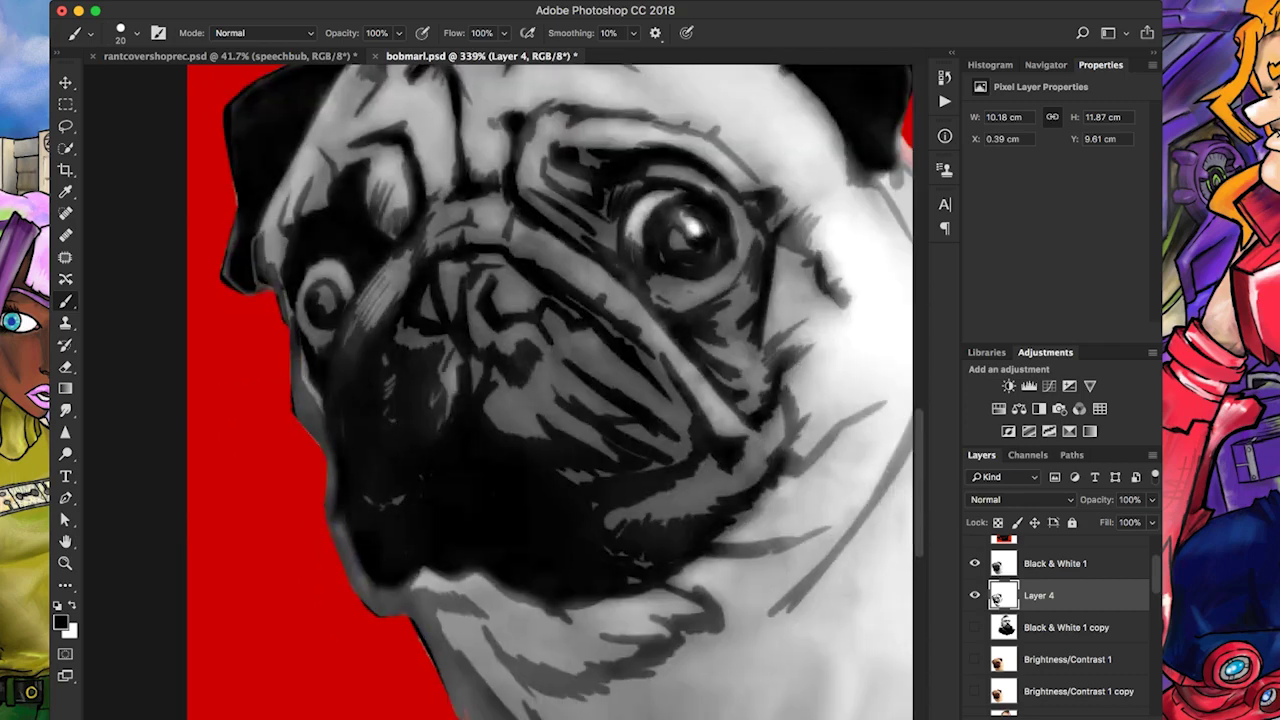
left_click_drag(444, 292, 454, 272)
mouse_move(462, 294)
left_mouse_down()
mouse_move(468, 266)
mouse_move(508, 280)
left_mouse_up()
left_click_drag(508, 290, 526, 262)
left_click_drag(526, 302, 544, 282)
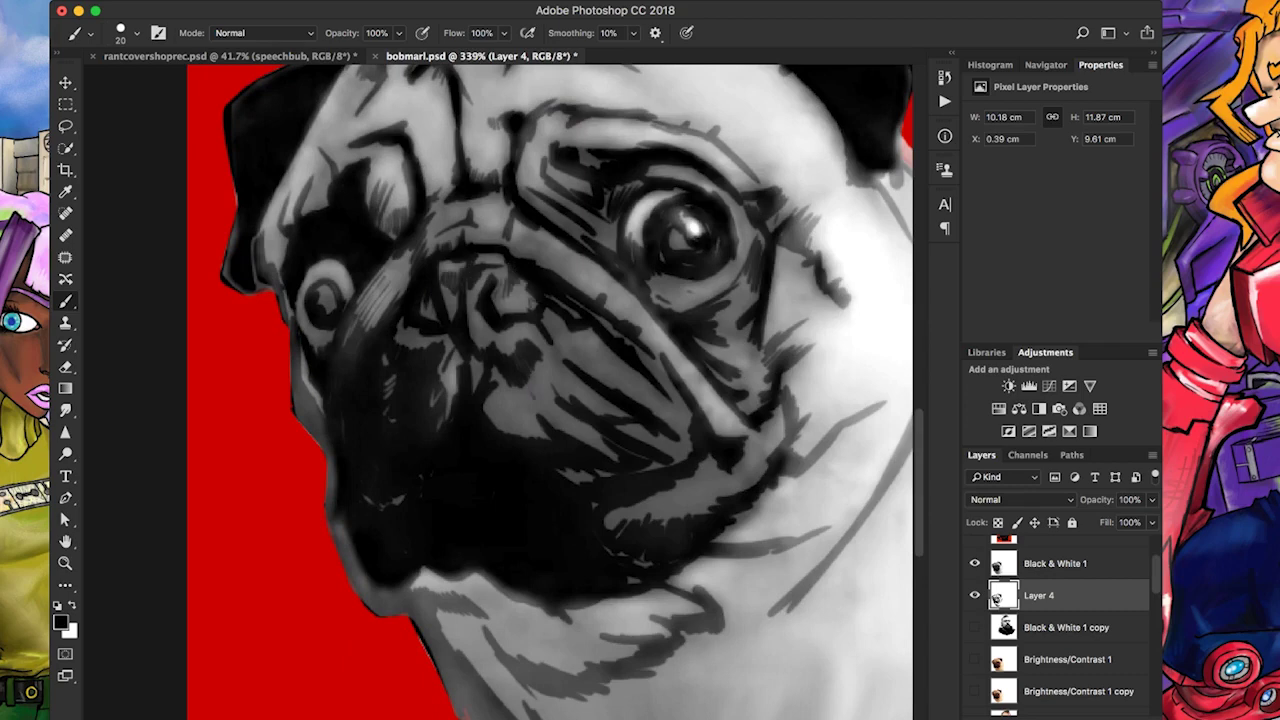
Paint short diagonal black strokes into the grey folds across the near side of the muzzle
left_click_drag(528, 400, 542, 370)
mouse_move(518, 398)
left_mouse_down()
mouse_move(546, 364)
mouse_move(588, 350)
left_mouse_up()
left_click_drag(588, 388, 600, 362)
left_click_drag(596, 366, 620, 340)
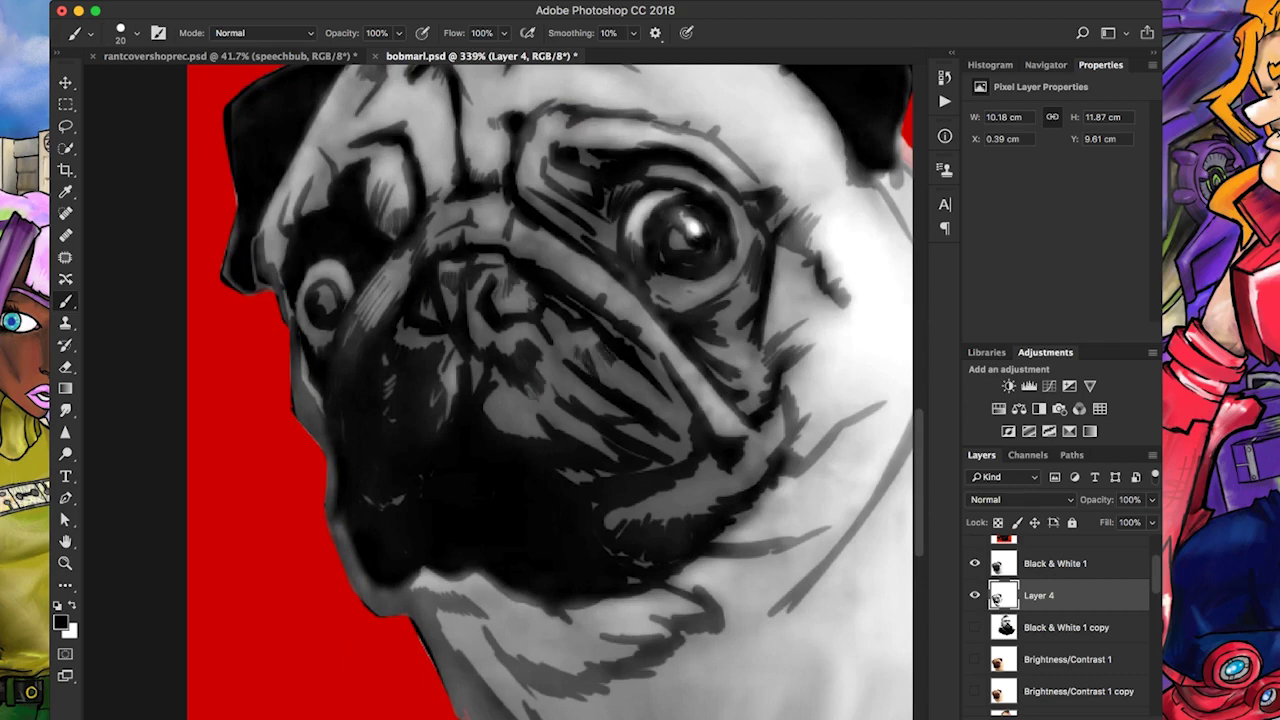
left_click_drag(648, 394, 676, 370)
left_click_drag(656, 408, 688, 364)
Extend the neck fold downward with black strokes and hatch a dark patch of fur on the lower neck
scroll(650, 400, "down", 3)
scroll(650, 400, "right", 3)
scroll(650, 400, "down", 1)
left_click_drag(584, 502, 608, 486)
left_click_drag(606, 530, 616, 468)
left_click_drag(626, 570, 642, 490)
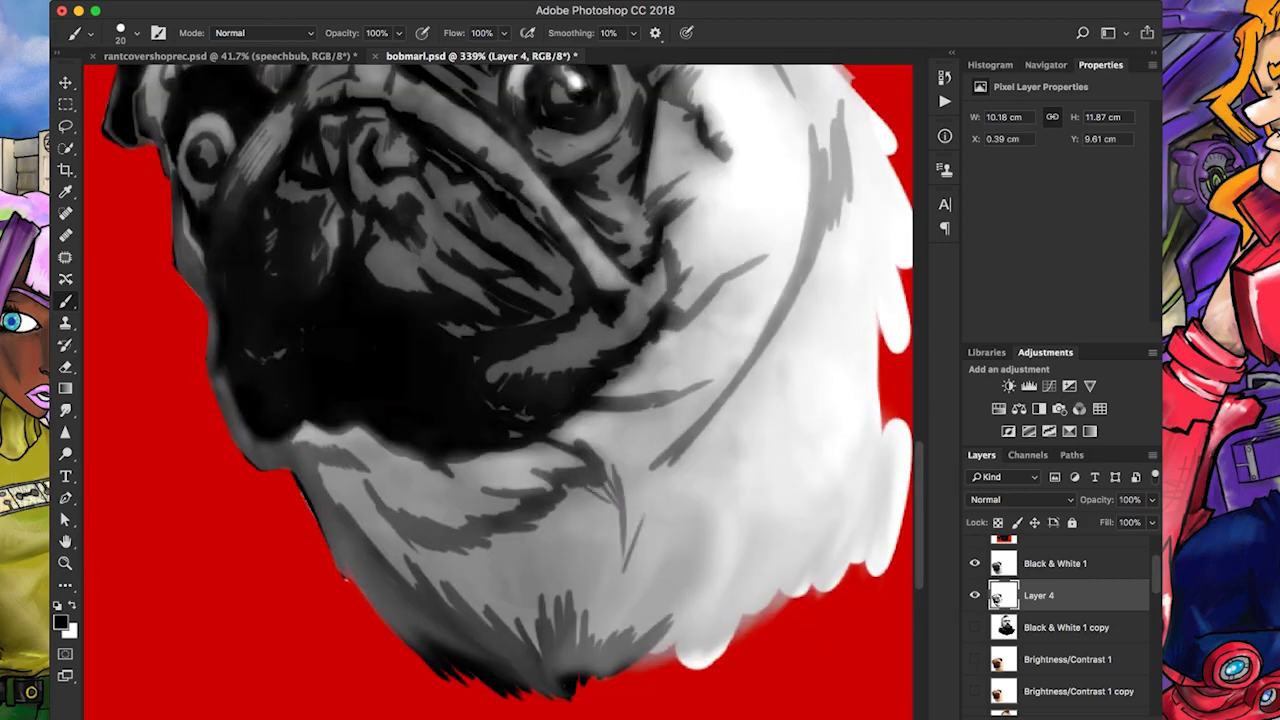
left_click_drag(636, 592, 660, 512)
mouse_move(654, 604)
left_mouse_down()
mouse_move(690, 502)
mouse_move(700, 510)
left_mouse_up()
left_click_drag(684, 590, 716, 506)
Erase the white fringe along the neck's lower edge and back contour into ragged fur tufts with a size 10 eraser
scroll(650, 400, "right", 3)
scroll(650, 400, "down", 1)
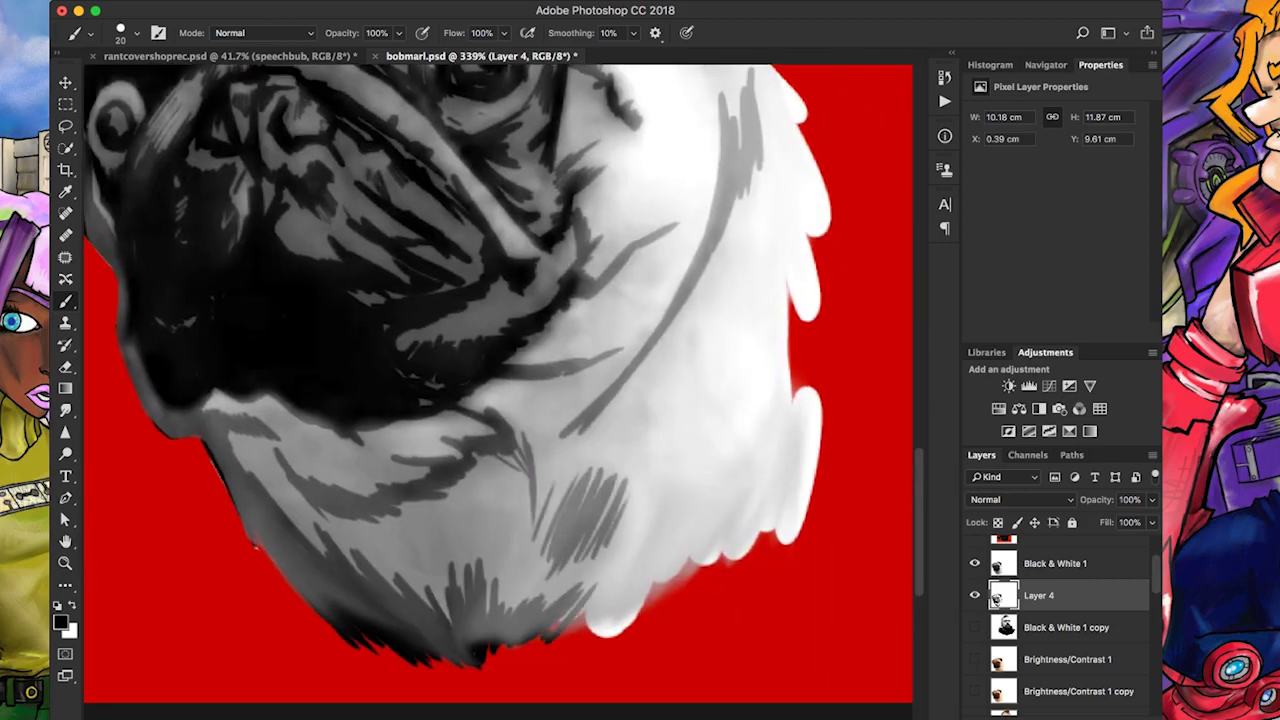
key("e")
mouse_move(598, 632)
left_mouse_down()
mouse_move(650, 572)
mouse_move(632, 606)
mouse_move(628, 592)
mouse_move(690, 554)
left_mouse_up()
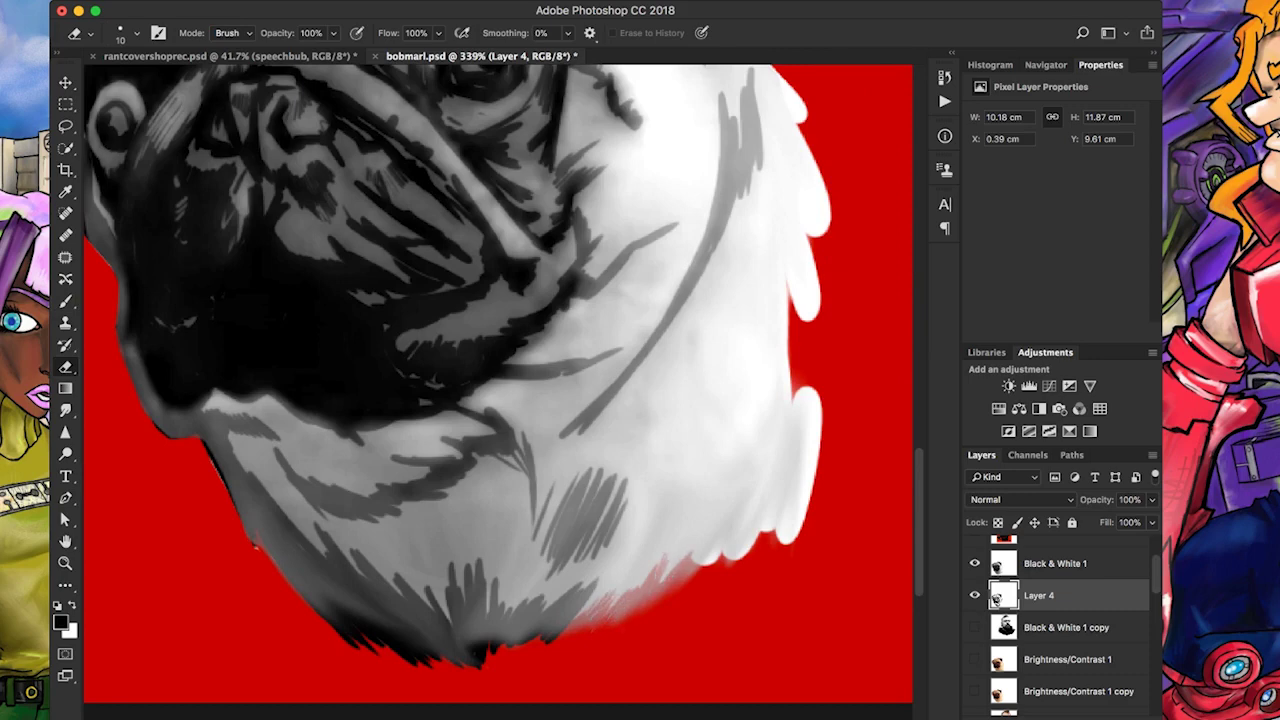
mouse_move(806, 318)
left_mouse_down()
mouse_move(786, 278)
mouse_move(804, 240)
mouse_move(806, 292)
left_mouse_up()
left_click_drag(772, 532, 762, 516)
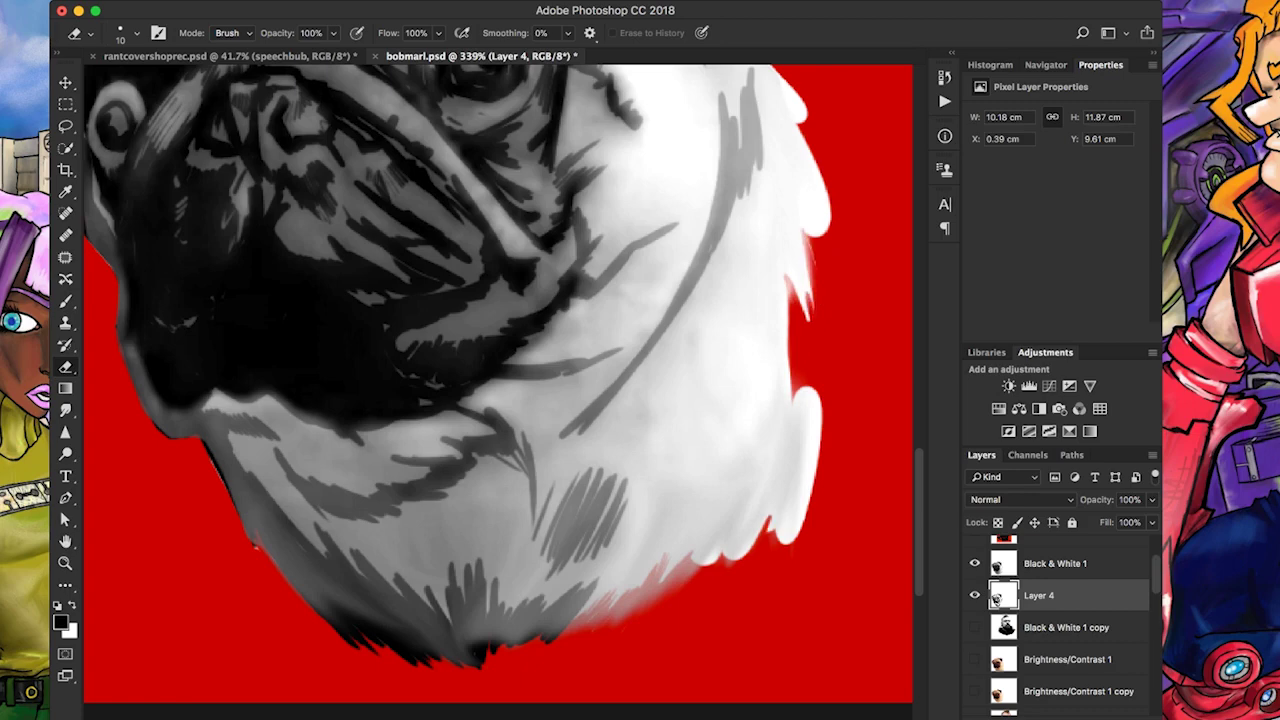
left_click_drag(756, 560, 714, 522)
mouse_move(788, 542)
left_mouse_down()
mouse_move(770, 512)
mouse_move(796, 388)
left_mouse_up()
mouse_move(818, 458)
left_mouse_down()
mouse_move(810, 386)
mouse_move(780, 344)
left_mouse_up()
scroll(800, 400, "up", 3)
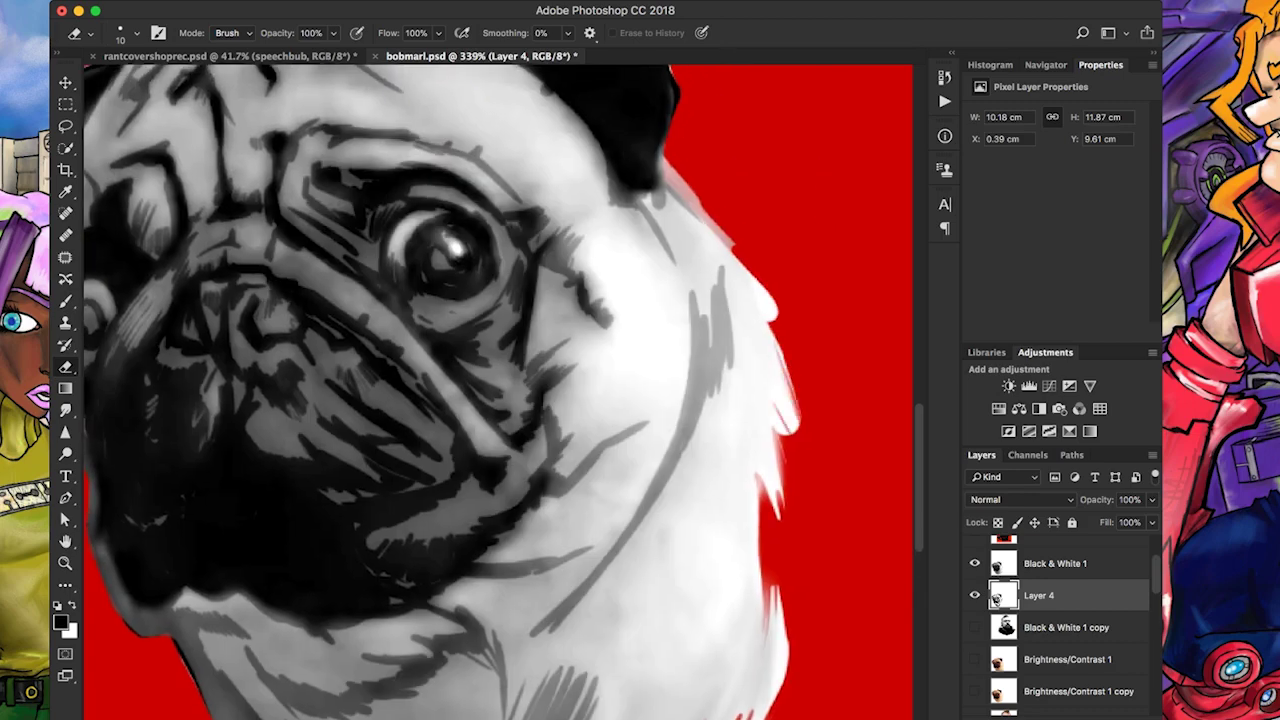
left_click_drag(786, 434, 776, 330)
scroll(790, 400, "up", 2)
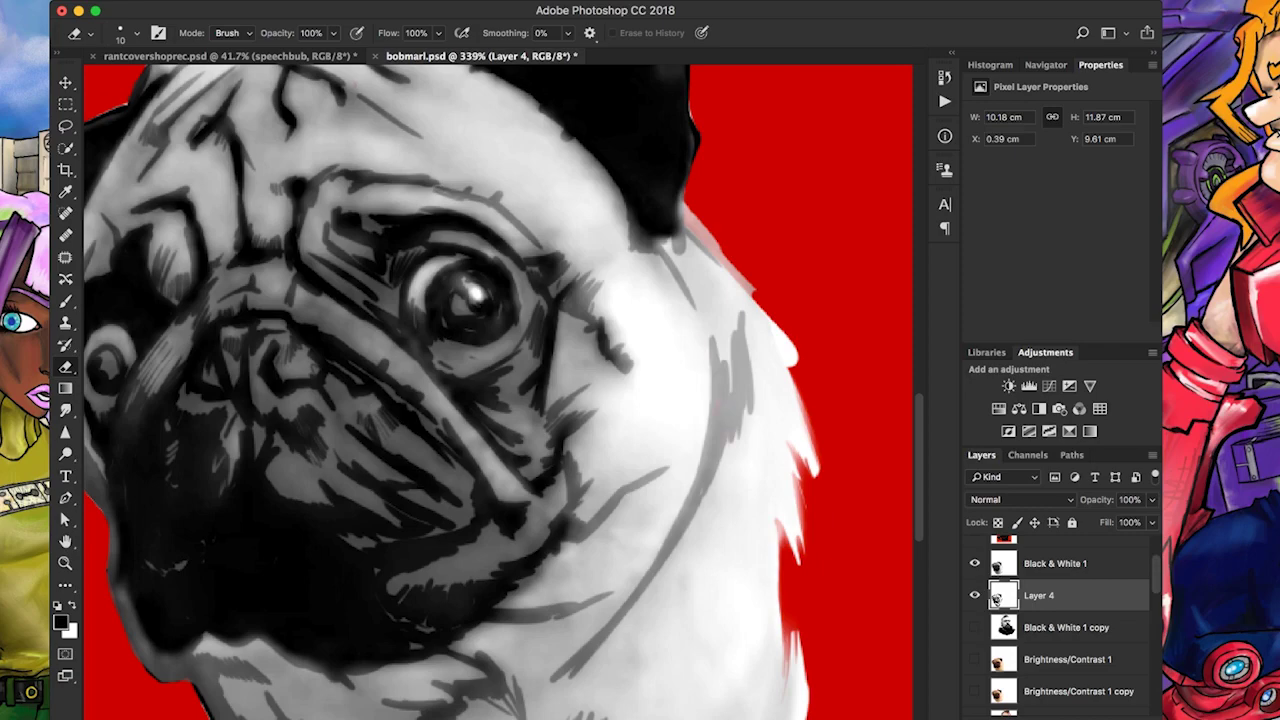
Hide the Black & White 1 layer and check the inked pug against the whole red canvas
key("super+0")
left_click(974, 563)
key("super+minus")
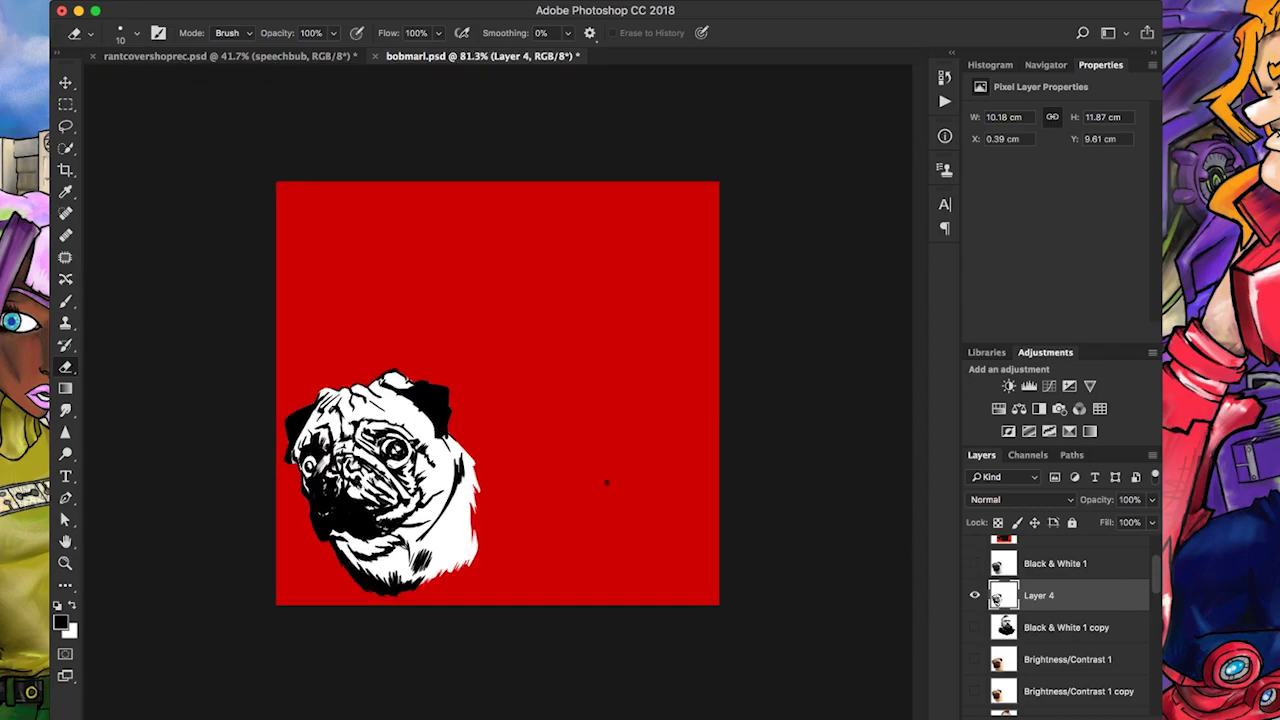
key("super+plus")
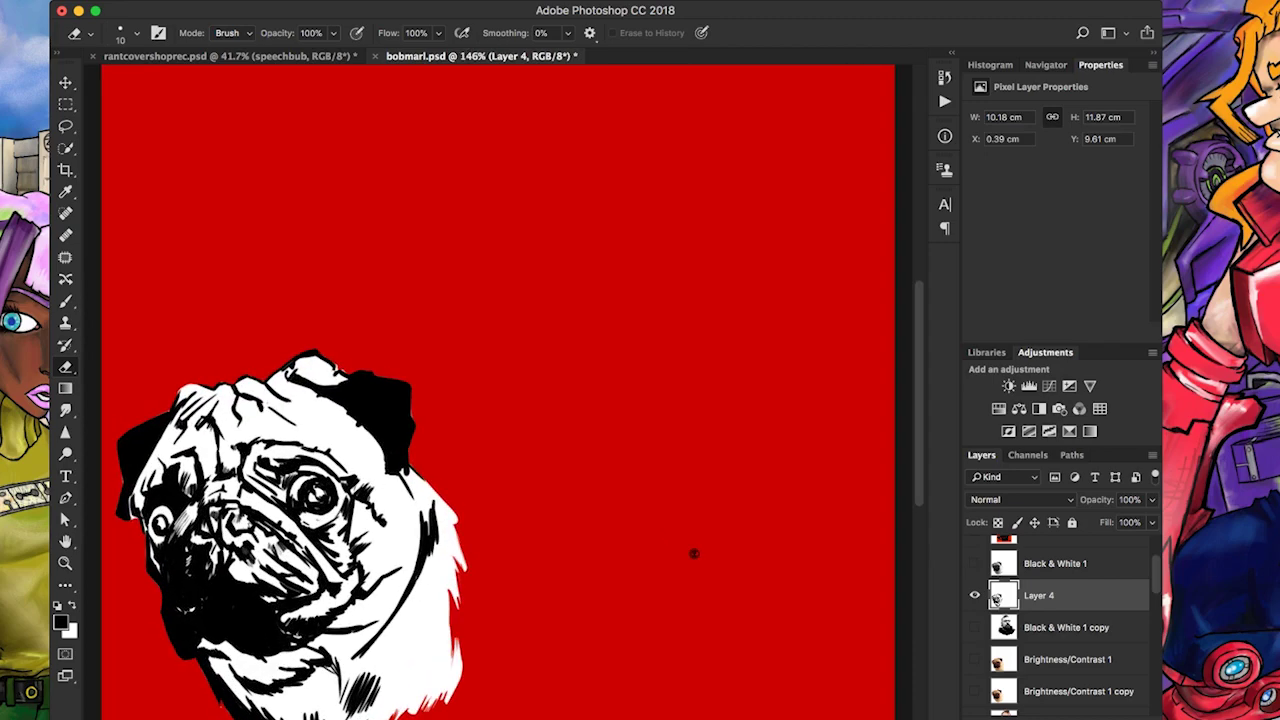
Show the Black & White 1 copy layer with a new empty layer beneath it, and hide Layer 4
key("super+comma")
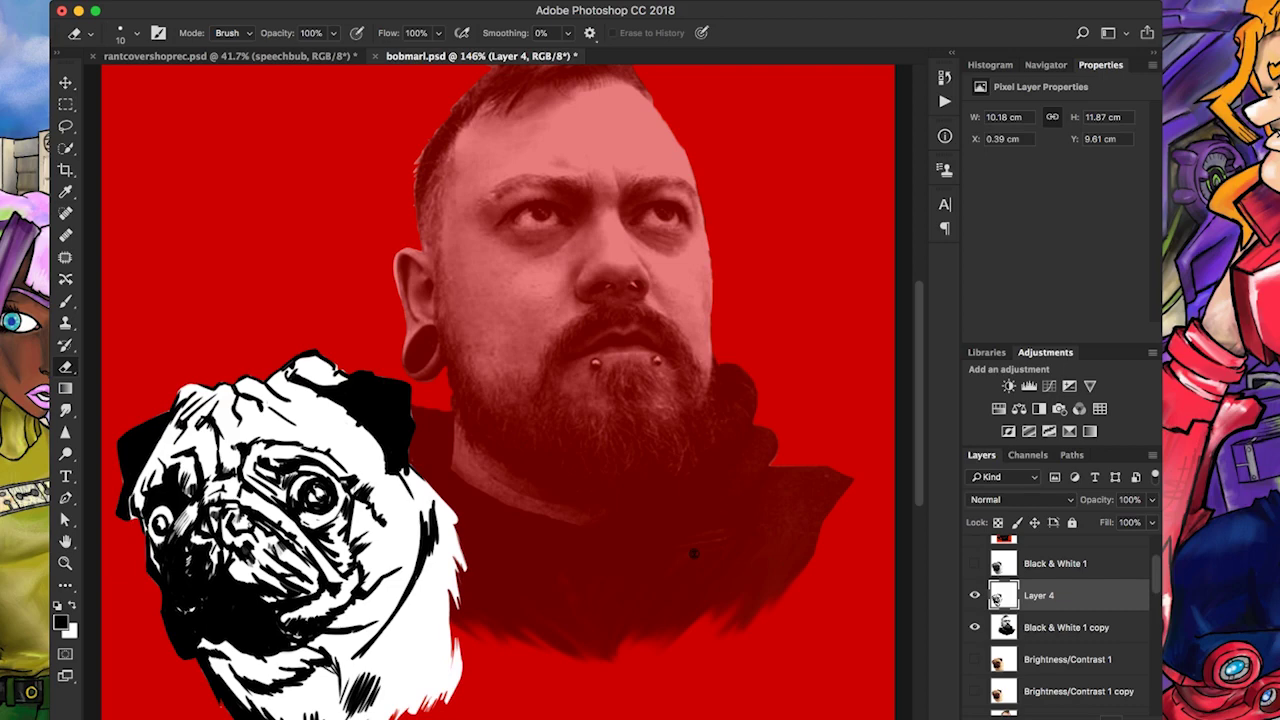
key("super+shift+alt+n")
key("super+bracketleft")
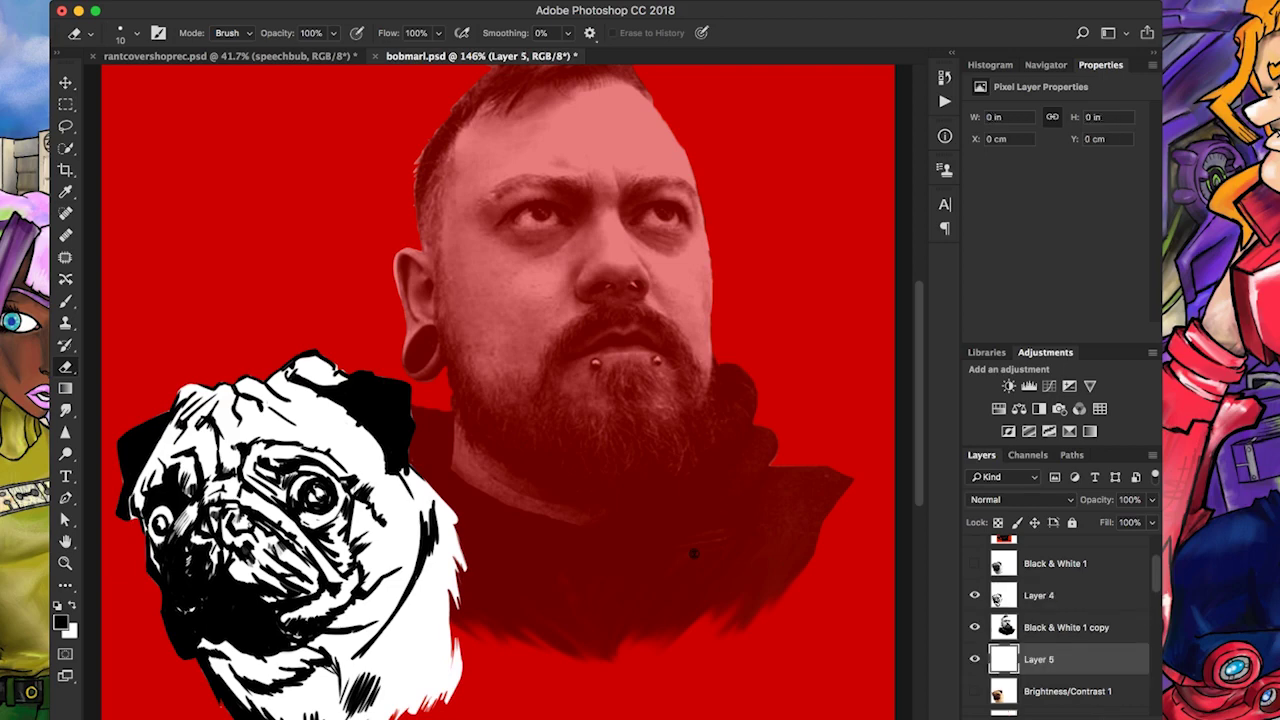
key("super+comma")
Start painting white on Layer 5 beneath the bearded man, along his shoulder and head, enlarging the brush from size 20
key("b")
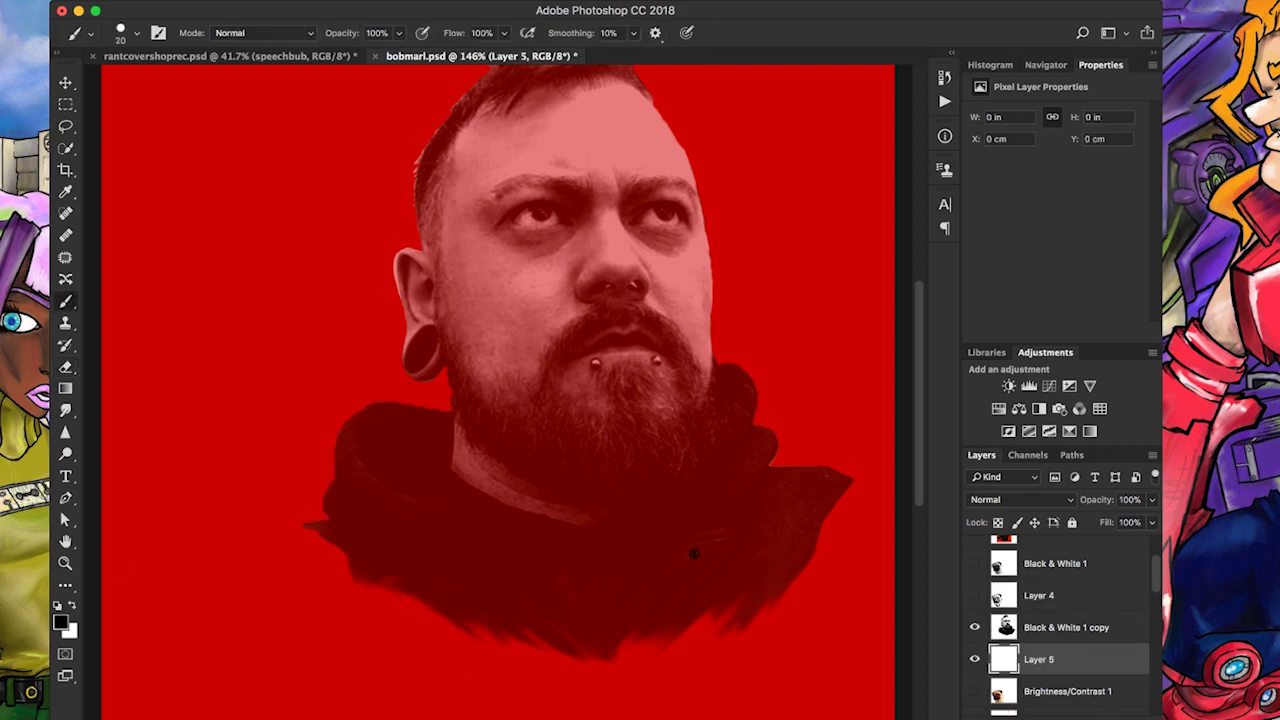
key("x")
mouse_move(309, 527)
left_mouse_down()
mouse_move(356, 544)
mouse_move(360, 577)
mouse_move(405, 572)
mouse_move(335, 520)
mouse_move(345, 465)
mouse_move(380, 405)
mouse_move(460, 600)
mouse_move(440, 612)
mouse_move(595, 645)
mouse_move(395, 450)
mouse_move(440, 420)
mouse_move(470, 450)
mouse_move(485, 400)
mouse_move(452, 312)
mouse_move(408, 368)
mouse_move(425, 378)
mouse_move(412, 240)
mouse_move(400, 262)
left_mouse_up()
key("bracketright")
key("bracketright")
key("bracketright")
key("bracketright")
scroll(400, 262, "up", 3)
mouse_move(445, 450)
left_mouse_down()
mouse_move(420, 320)
mouse_move(480, 240)
mouse_move(530, 500)
left_mouse_up()
Fill the rest of the man's head, beard and hoodie silhouette with white using a brush enlarged to size 125
key("bracketright")
key("bracketright")
key("bracketright")
mouse_move(520, 390)
left_mouse_down()
mouse_move(530, 520)
mouse_move(590, 260)
mouse_move(690, 320)
left_mouse_up()
mouse_move(640, 260)
left_mouse_down()
mouse_move(475, 190)
mouse_move(560, 180)
mouse_move(690, 380)
mouse_move(600, 620)
left_mouse_up()
scroll(600, 620, "down", 5)
mouse_move(550, 290)
left_mouse_down()
mouse_move(510, 470)
mouse_move(460, 540)
mouse_move(580, 545)
mouse_move(790, 410)
mouse_move(640, 430)
mouse_move(556, 320)
mouse_move(700, 270)
mouse_move(720, 340)
mouse_move(745, 362)
left_mouse_up()
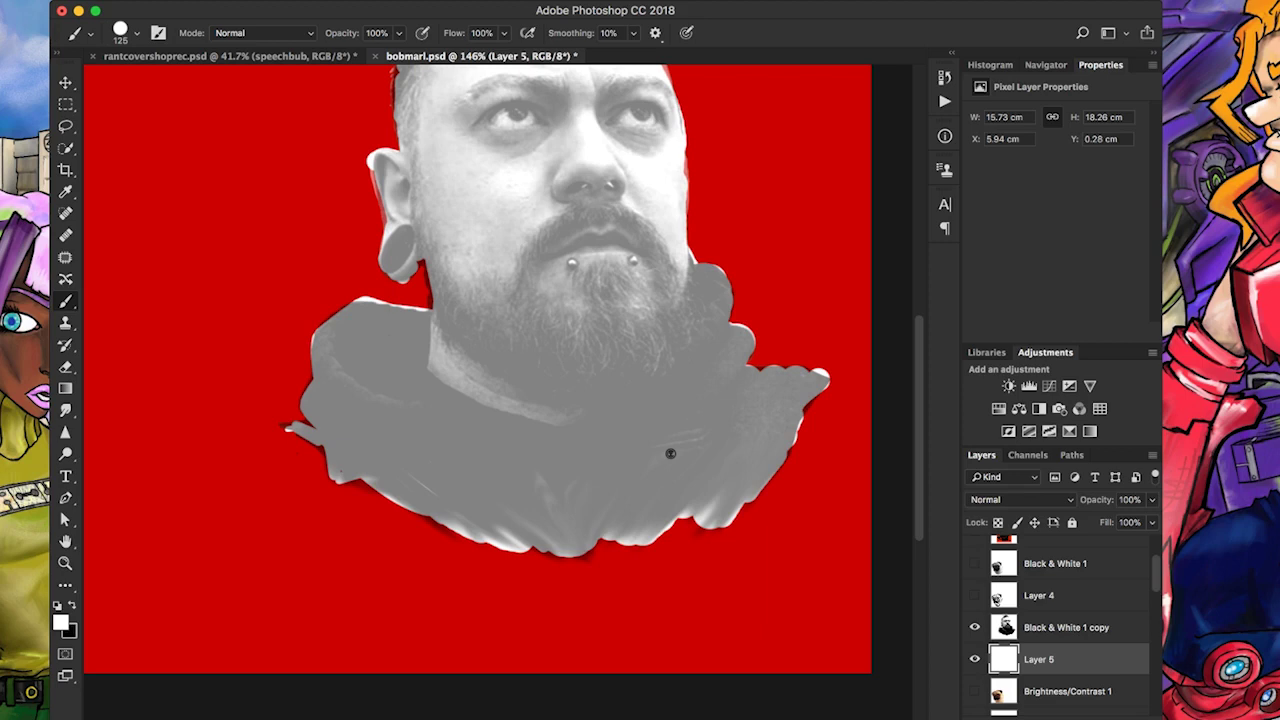
Draw the black pupil of the man's eye on the ear side and a diagonal crease below its inner corner
scroll(670, 453, "up", 5)
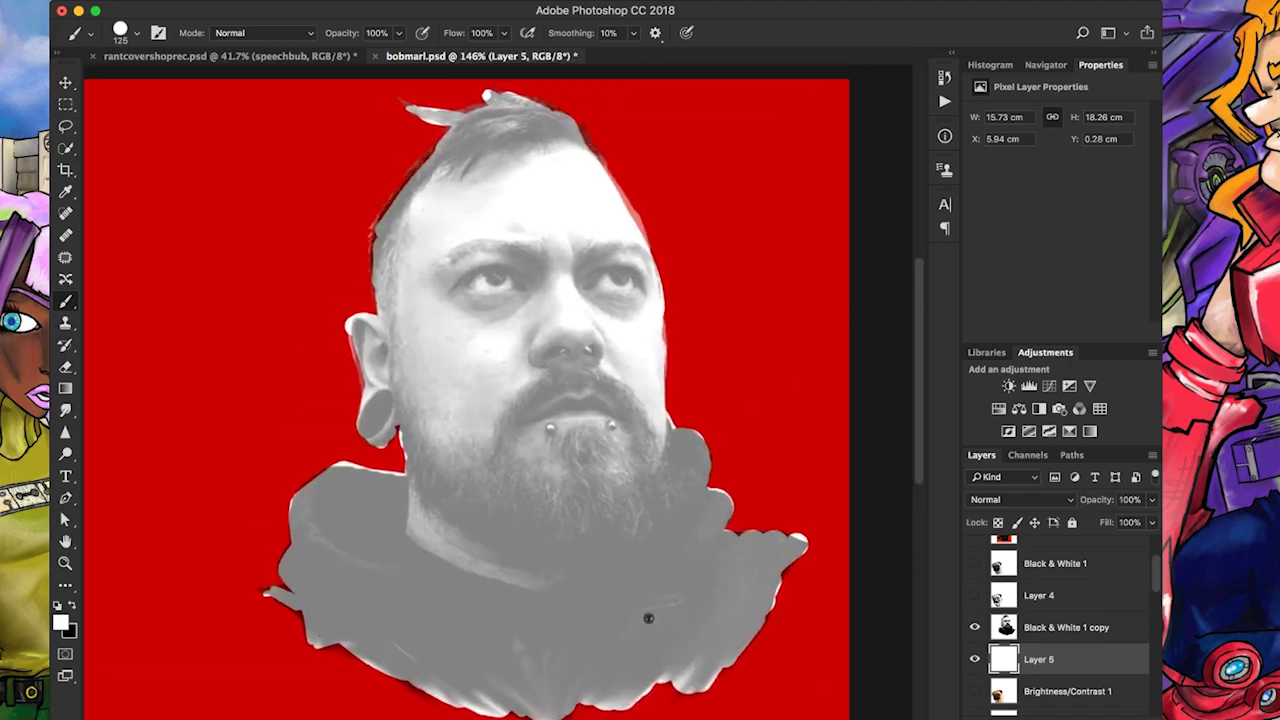
scroll(670, 453, "up", 2)
scroll(670, 453, "up", 5)
scroll(503, 400, "up", 5)
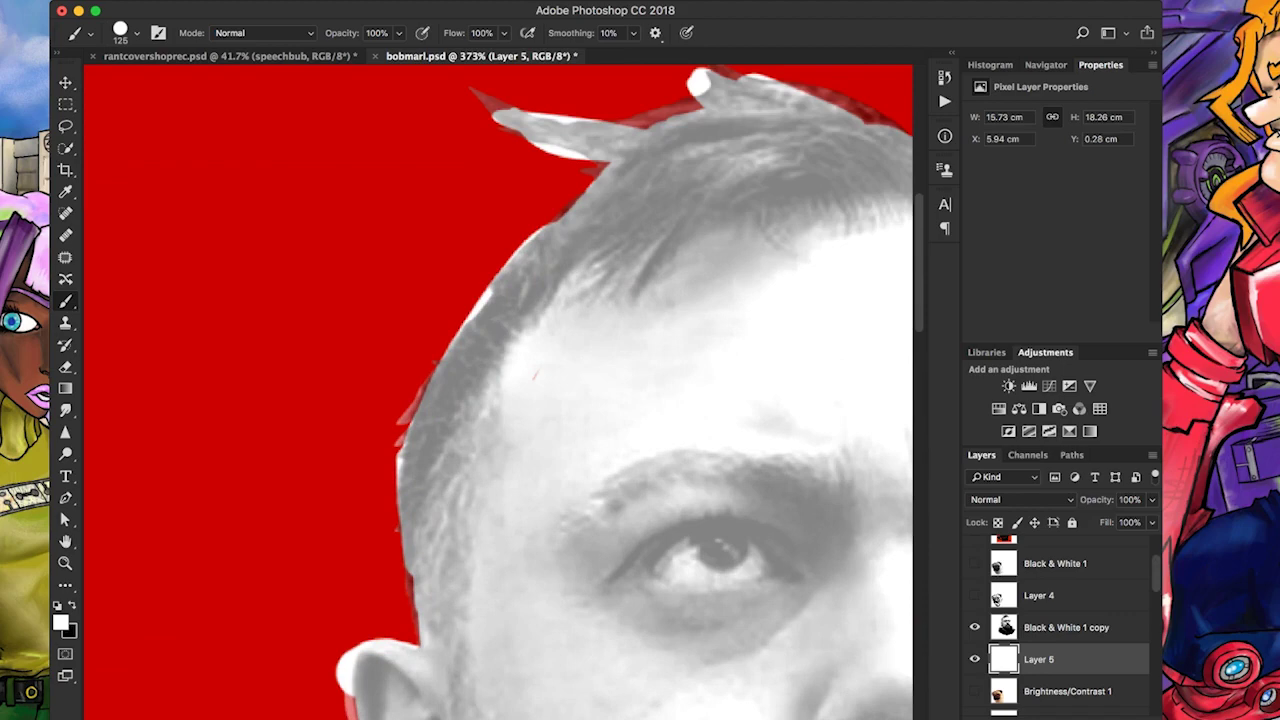
scroll(500, 400, "down", 3)
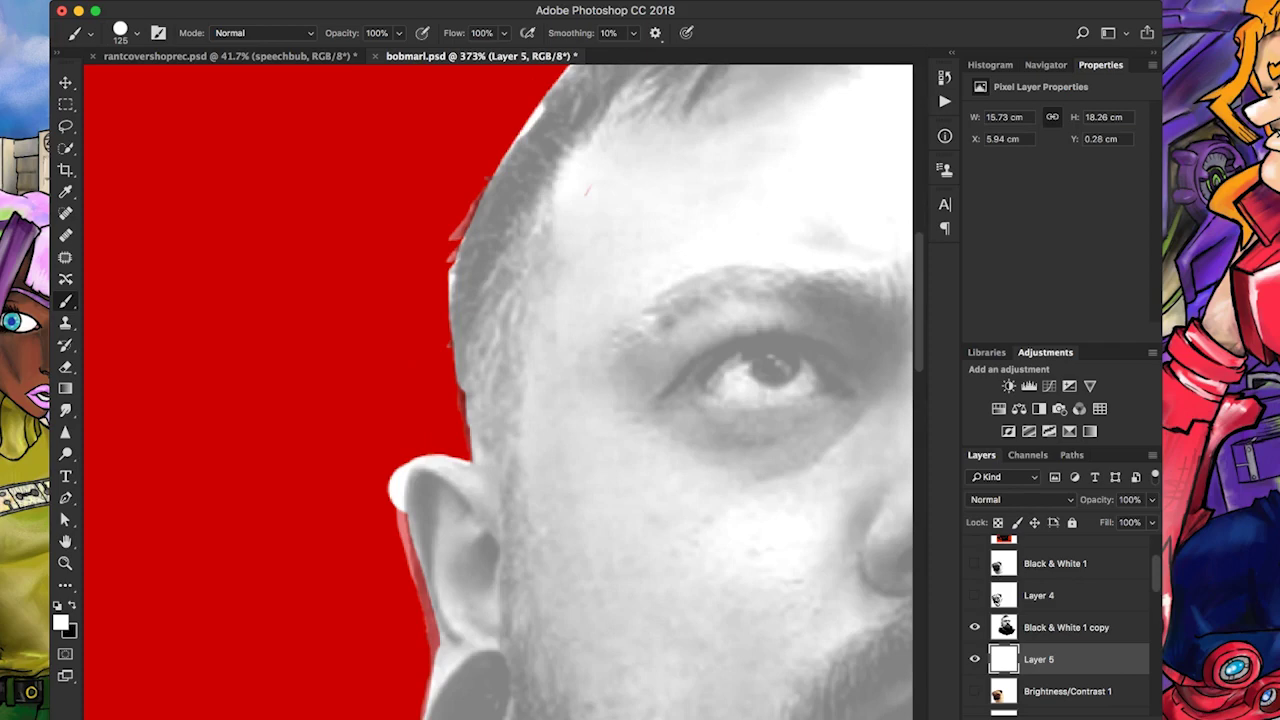
scroll(760, 375, "up", 1)
scroll(500, 390, "right", 5)
key("x")
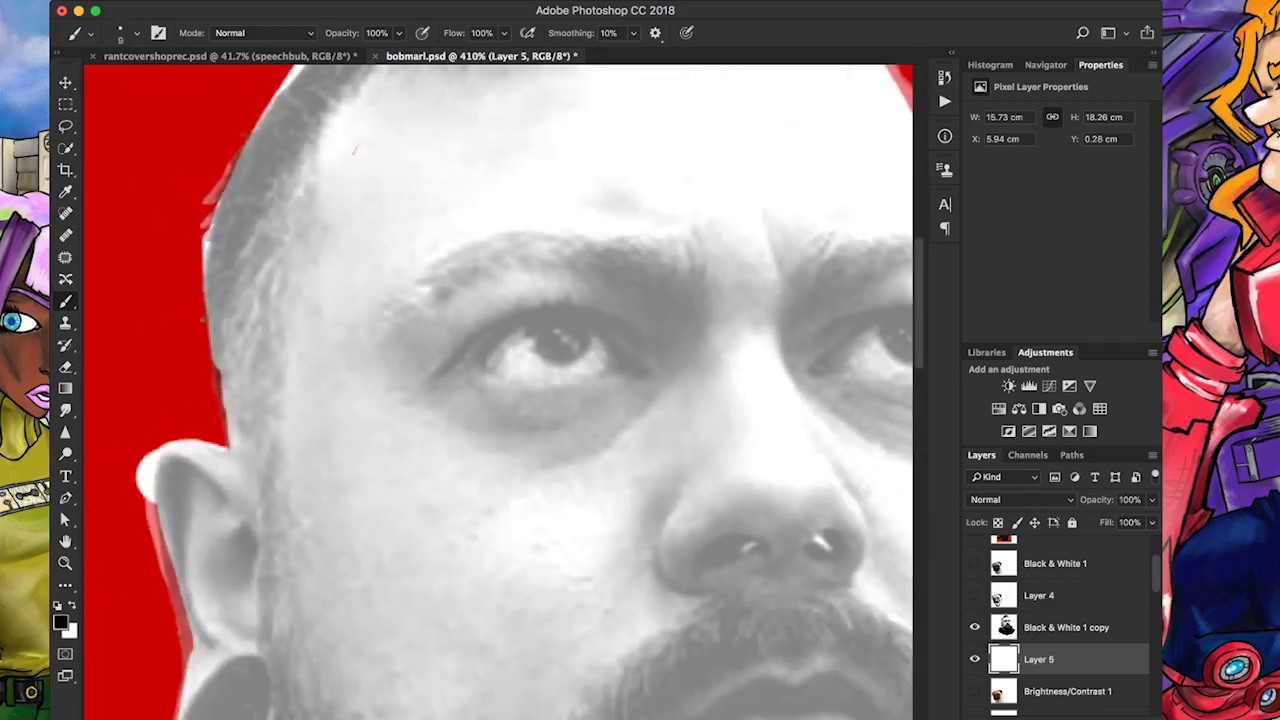
left_click_drag(690, 350, 577, 451)
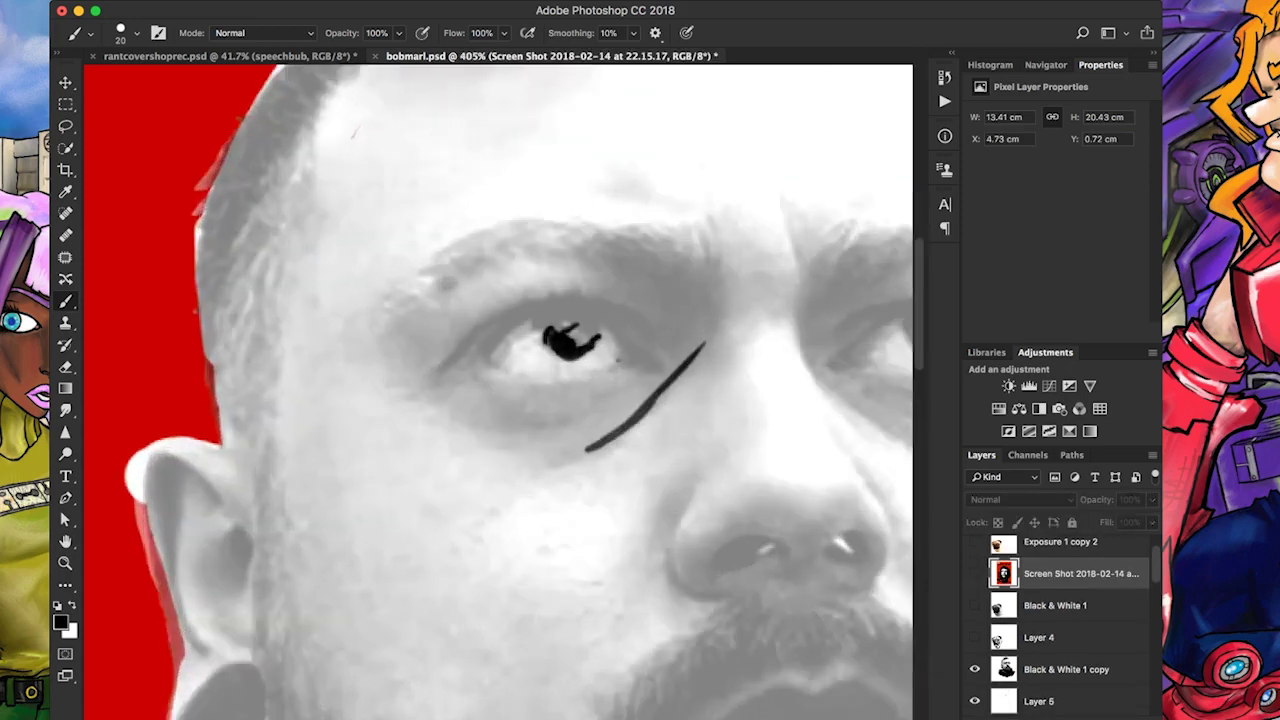
Select Layer 5 and ink the eye's upper lid lines, iris and inner corner in black with a size 20 brush
scroll(528, 368, "up", 1)
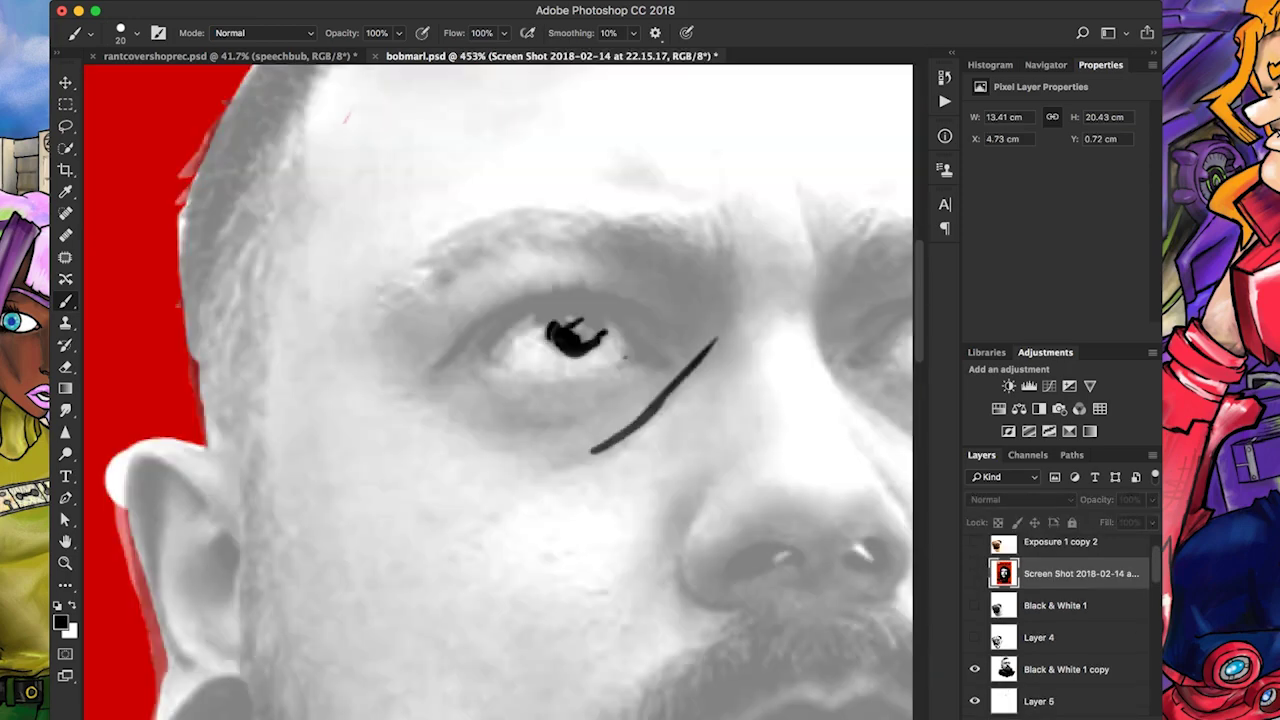
left_click(1066, 669)
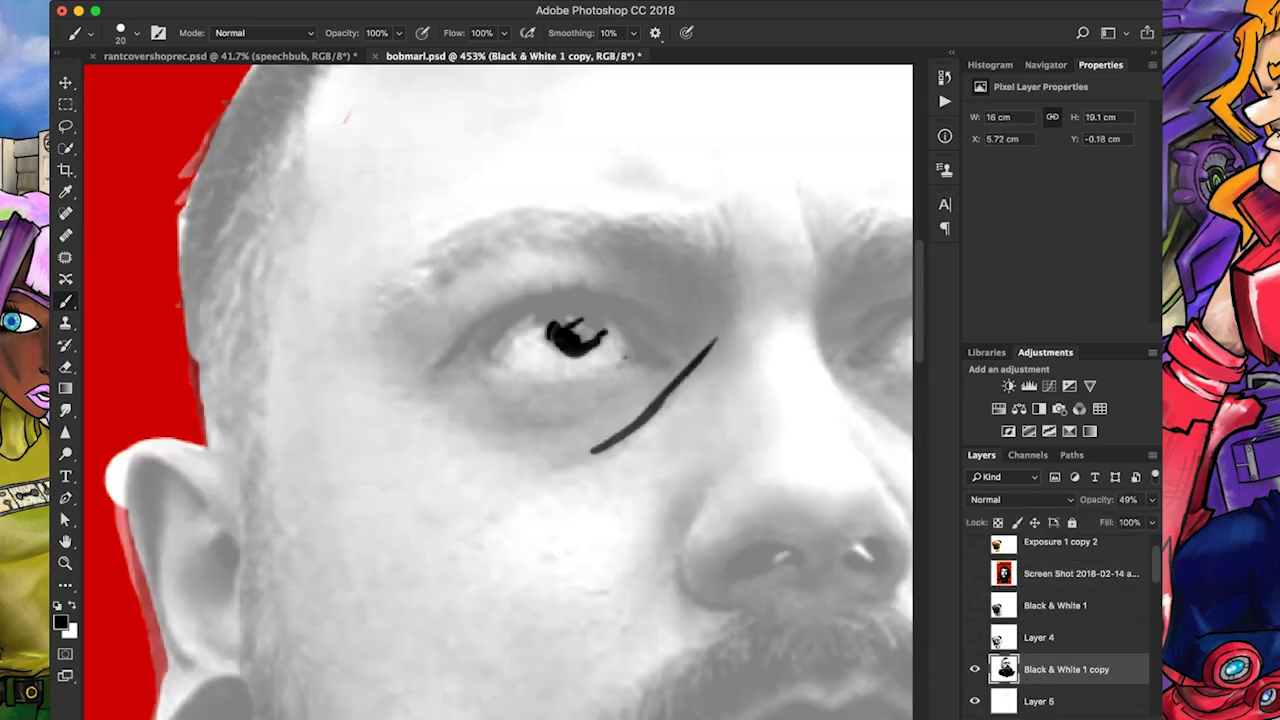
key("alt+bracketleft")
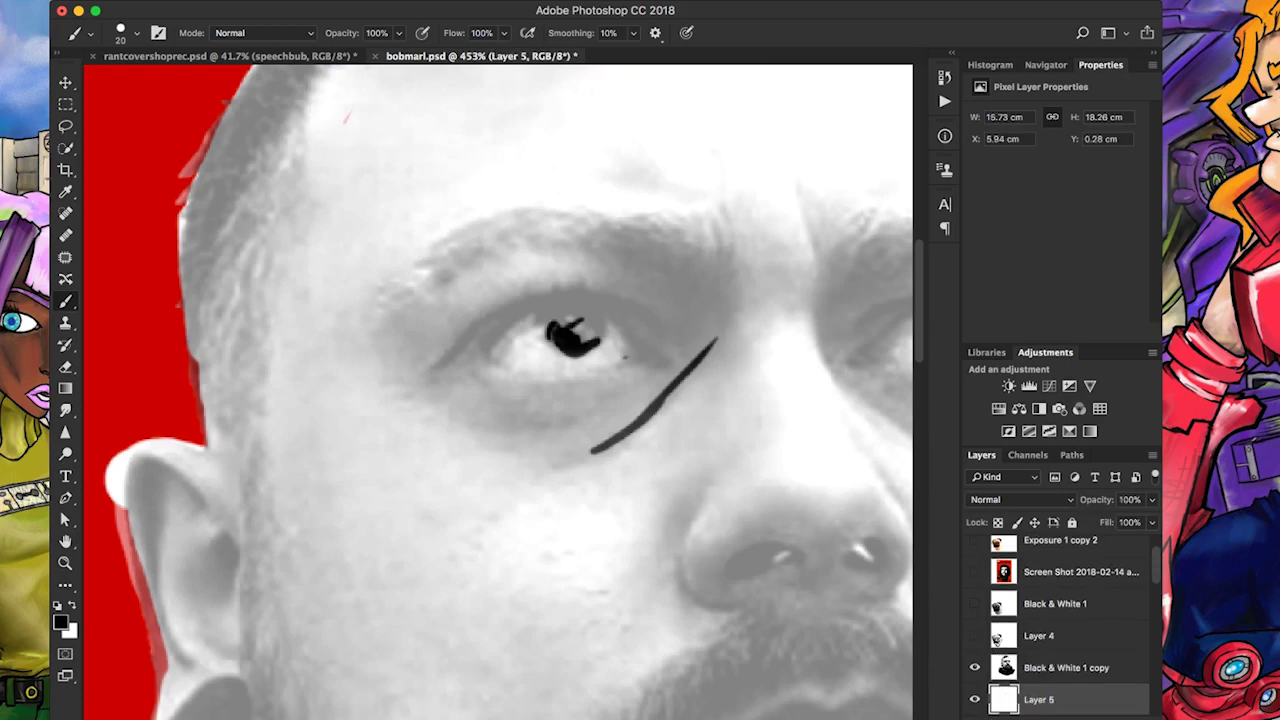
left_click_drag(435, 367, 510, 305)
left_click_drag(488, 355, 577, 291)
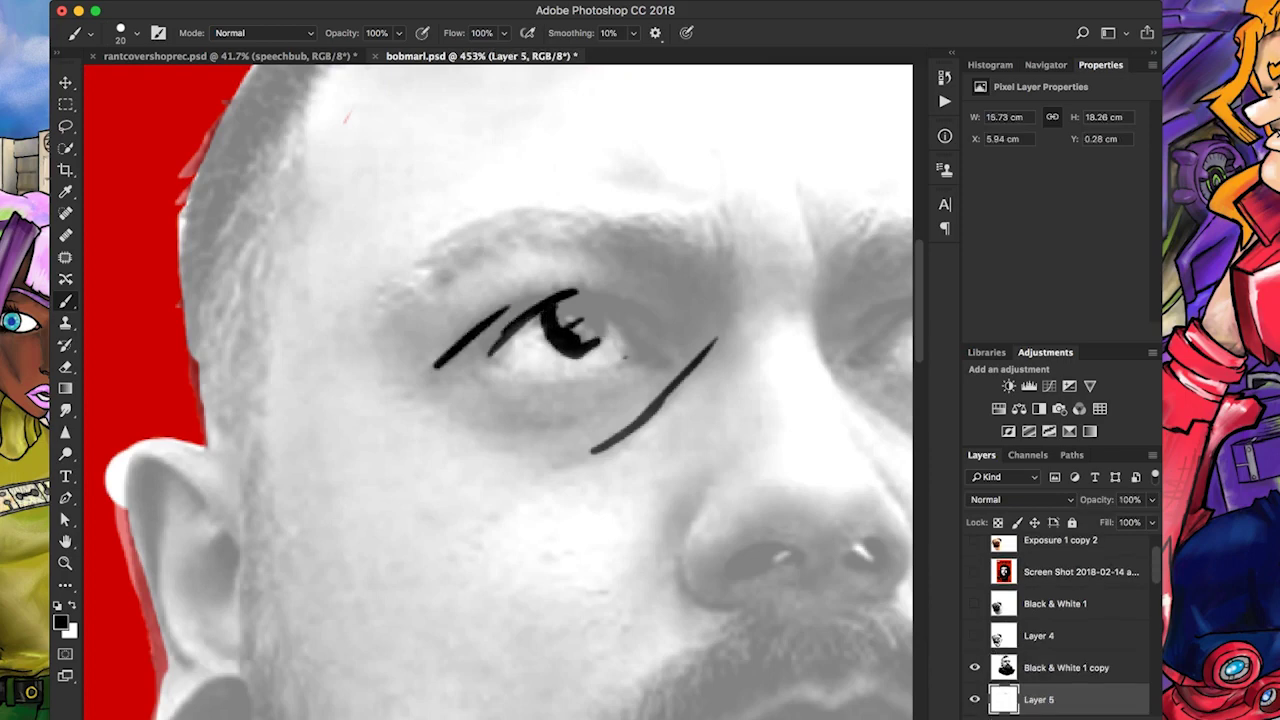
left_click_drag(607, 302, 656, 366)
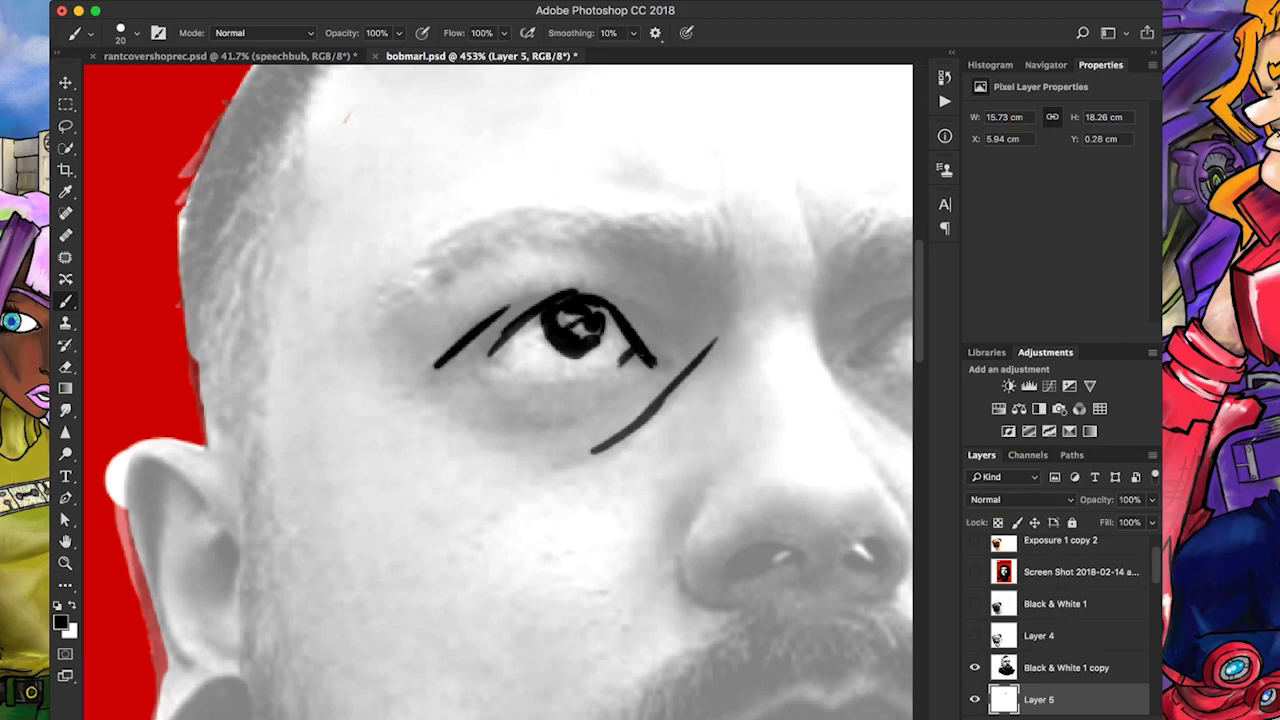
Ink the dark shadow between the eye's inner corner and the nose bridge, and fill the eyebrow above with jagged black hair strokes
mouse_move(612, 303)
left_mouse_down()
mouse_move(690, 348)
mouse_move(712, 270)
left_mouse_up()
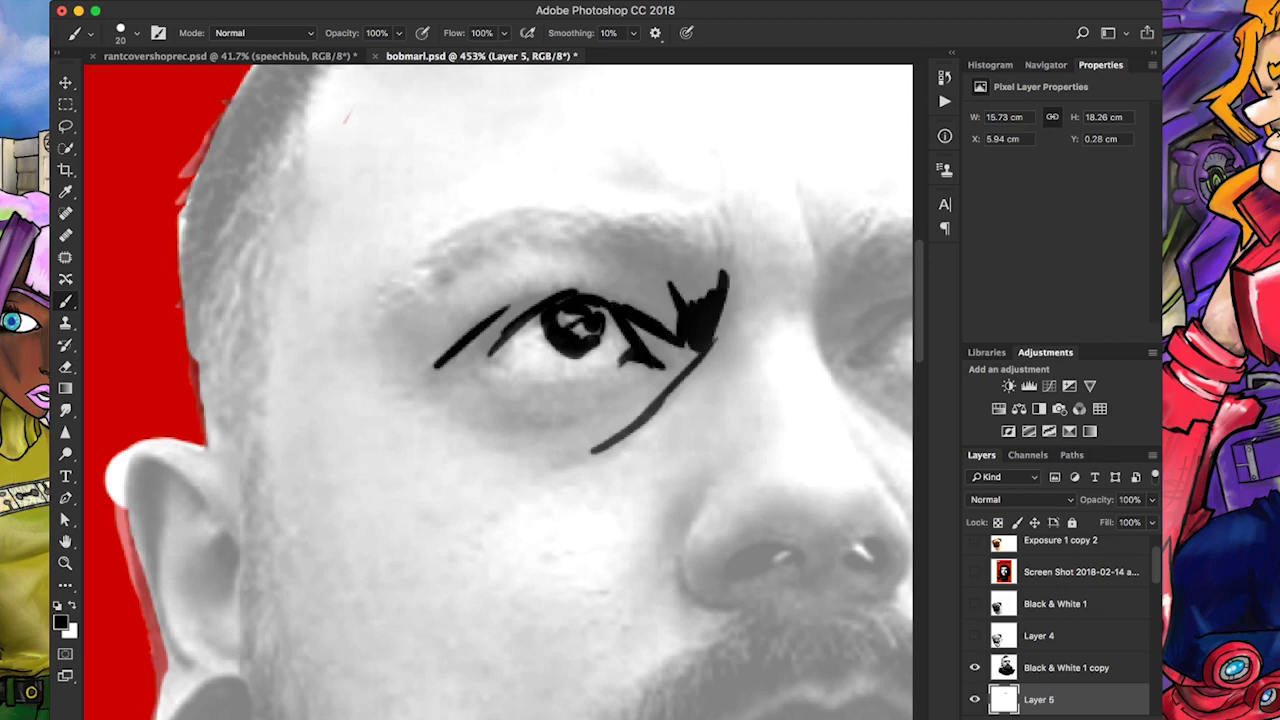
left_click_drag(720, 350, 714, 215)
left_click_drag(395, 292, 556, 218)
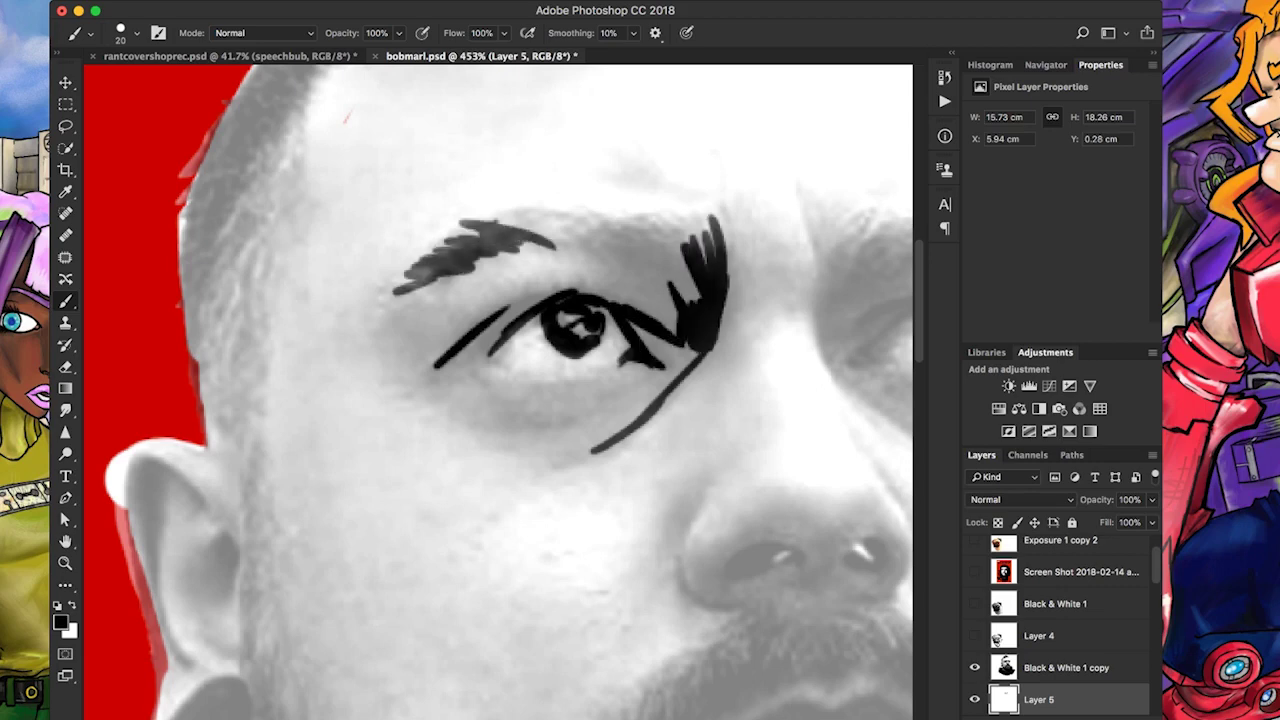
mouse_move(496, 250)
left_mouse_down()
mouse_move(618, 208)
mouse_move(678, 288)
left_mouse_up()
left_click_drag(628, 216, 700, 268)
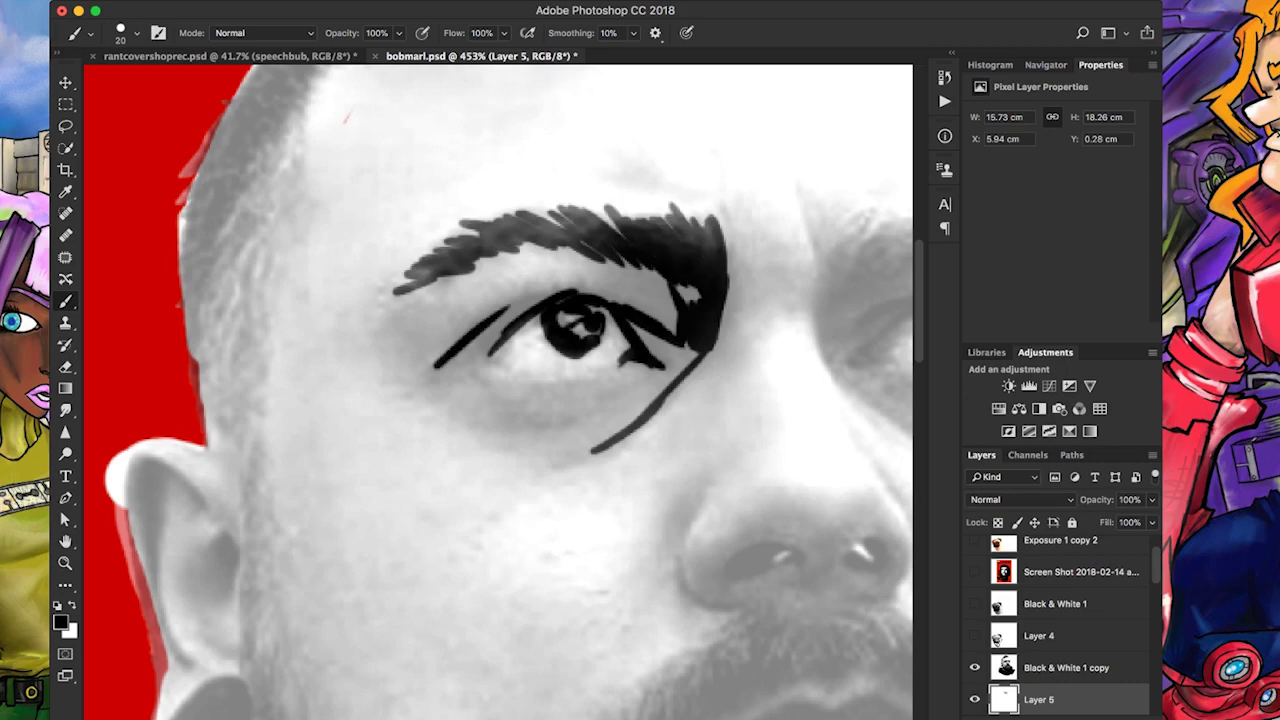
Ink the near eye's lower lid, under-eye creases and upper-lid fold, and fill its inner-corner shadow solid black
mouse_move(482, 355)
left_mouse_down()
mouse_move(616, 372)
mouse_move(630, 362)
left_mouse_up()
mouse_move(538, 418)
left_mouse_down()
mouse_move(614, 402)
mouse_move(680, 360)
left_mouse_up()
mouse_move(624, 414)
left_mouse_down()
mouse_move(688, 345)
mouse_move(692, 288)
left_mouse_up()
left_click_drag(436, 328, 600, 272)
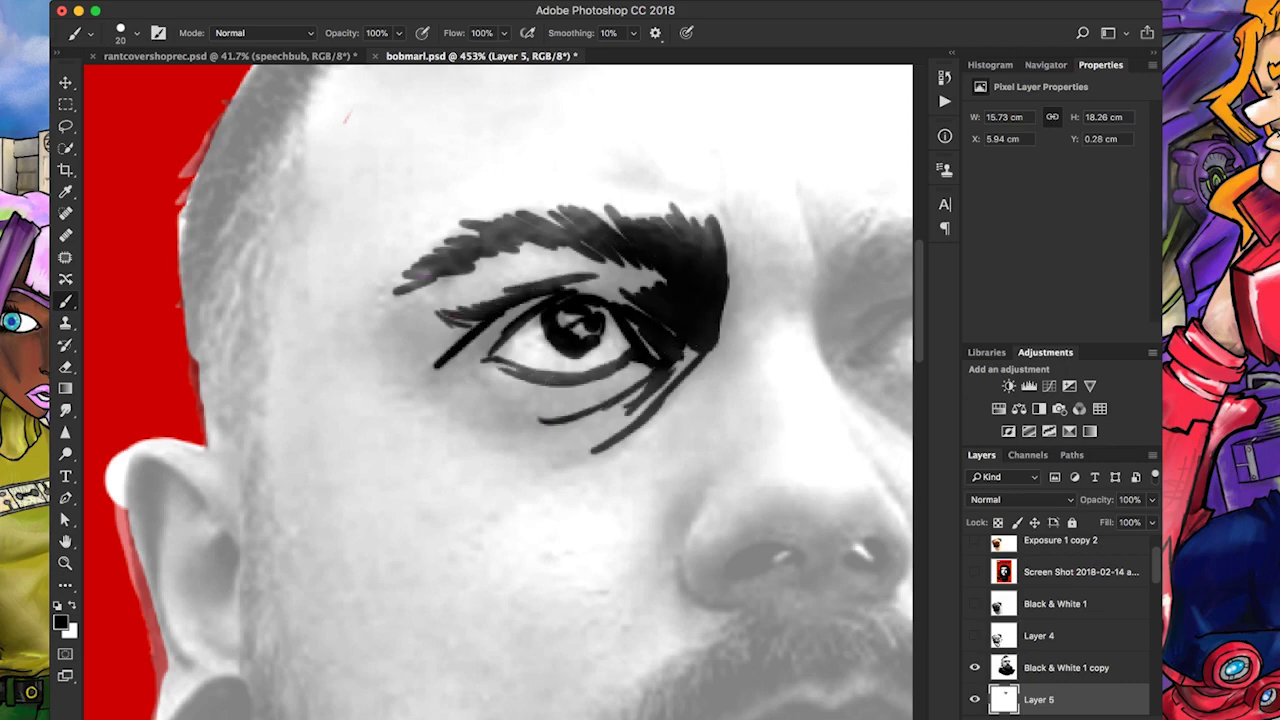
Ink the curved outline of the near nostril wing and fill the nostril opening black, leaving a thin highlight
scroll(575, 325, "down", 3)
scroll(575, 325, "up", 4)
scroll(500, 390, "down", 3)
scroll(500, 390, "right", 2)
mouse_move(618, 350)
left_mouse_down()
mouse_move(591, 420)
mouse_move(655, 472)
left_mouse_up()
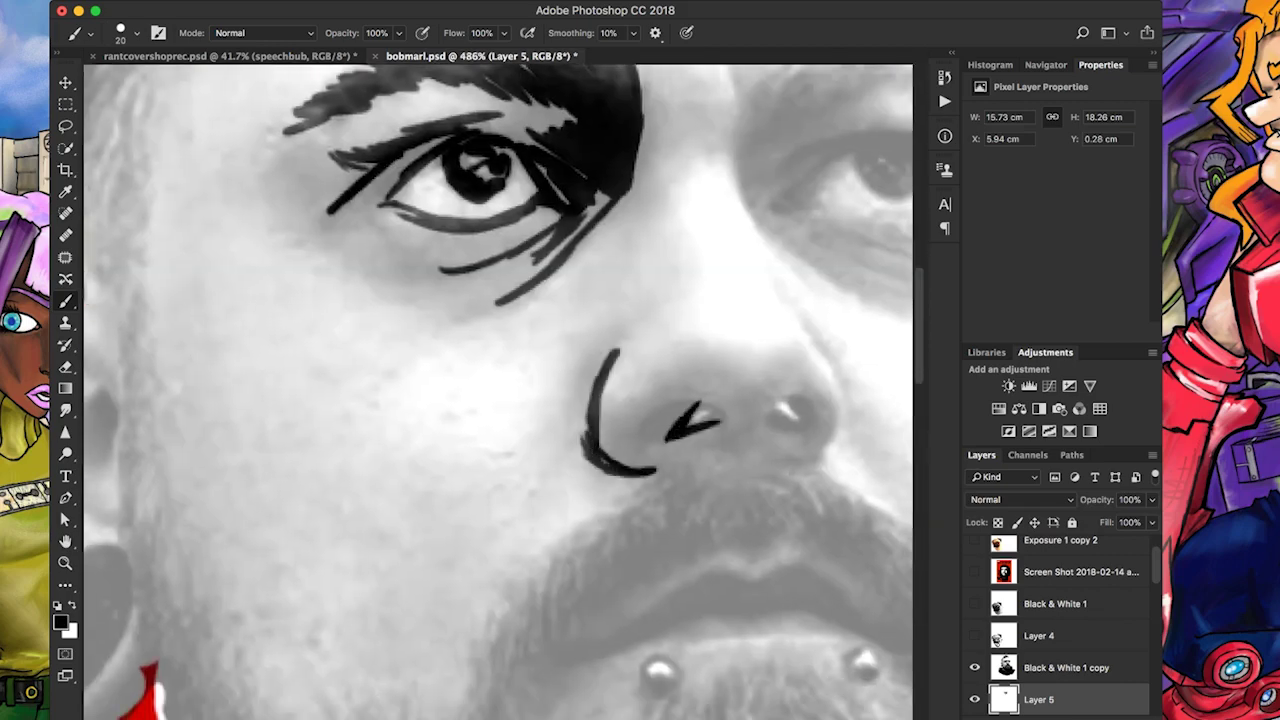
key("e")
left_click_drag(700, 398, 682, 414)
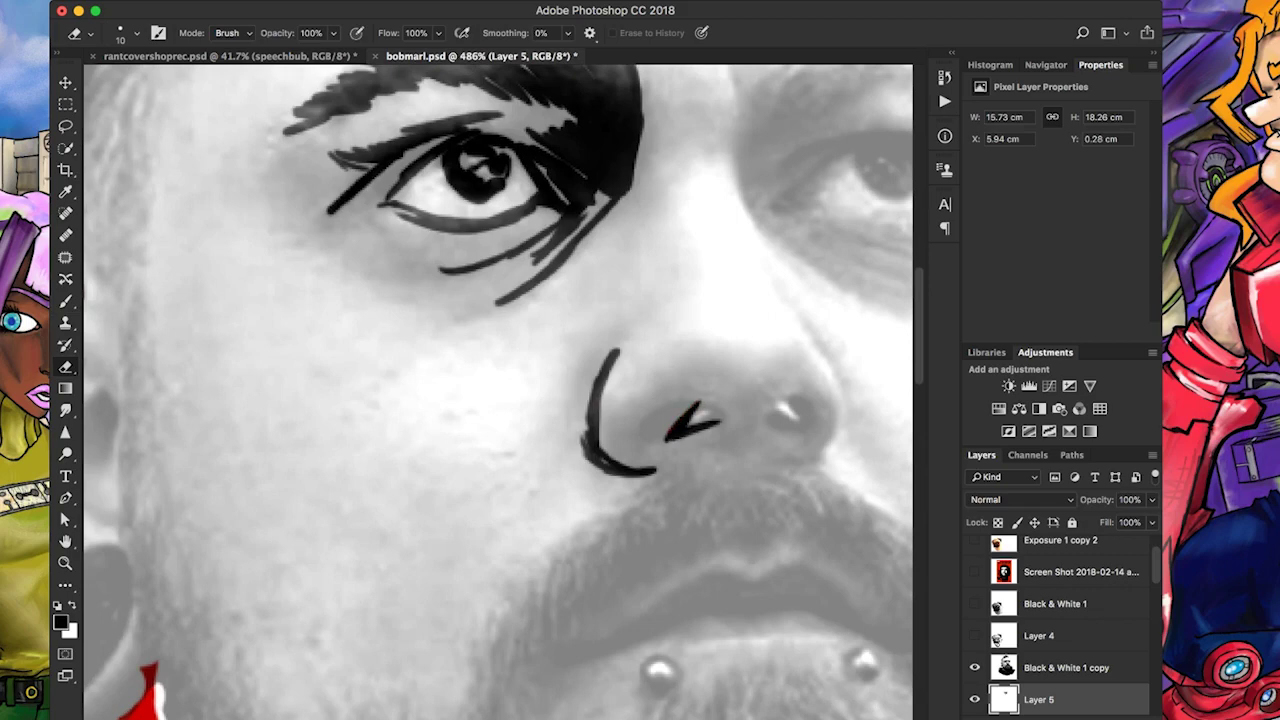
key("b")
mouse_move(690, 405)
left_mouse_down()
mouse_move(655, 440)
mouse_move(710, 430)
left_mouse_up()
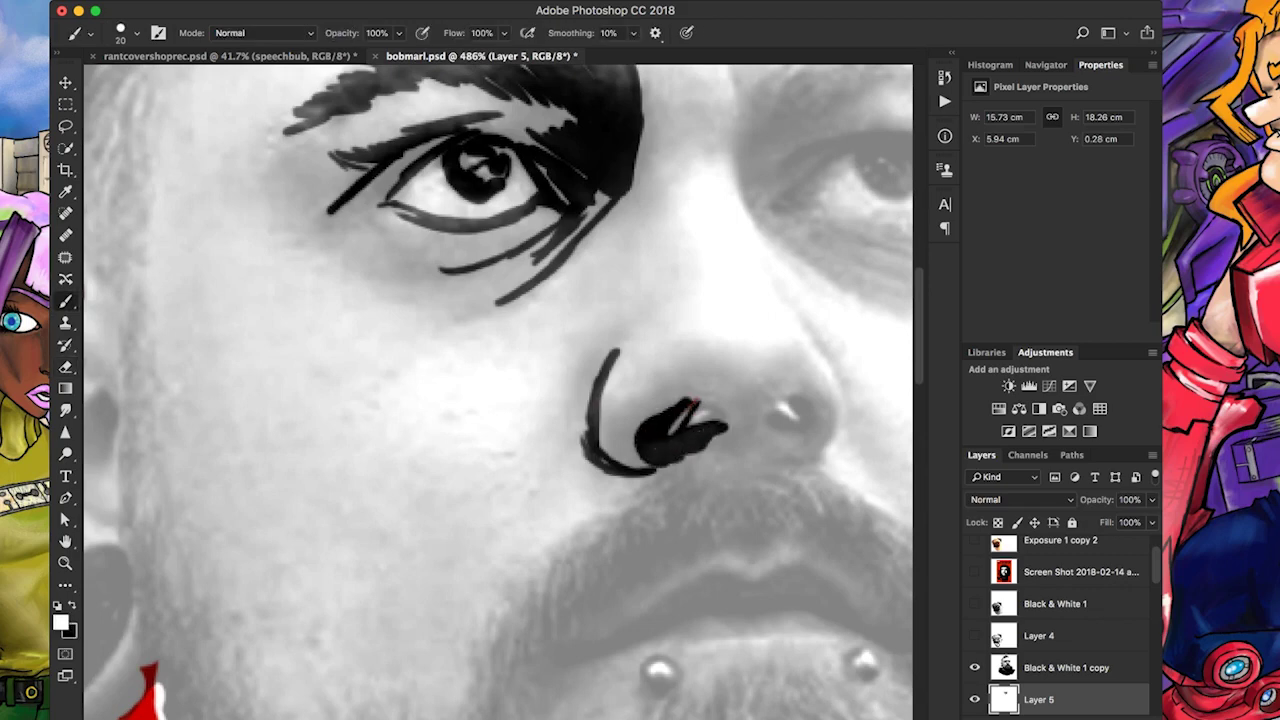
Hatch the shadow down the side of the nose bridge and shade the nostril wing and underside of the nose with jagged black strokes
mouse_move(612, 462)
left_mouse_down()
mouse_move(688, 345)
mouse_move(640, 175)
mouse_move(645, 300)
left_mouse_up()
mouse_move(604, 396)
left_mouse_down()
mouse_move(570, 356)
mouse_move(630, 336)
left_mouse_up()
left_click_drag(585, 390, 602, 460)
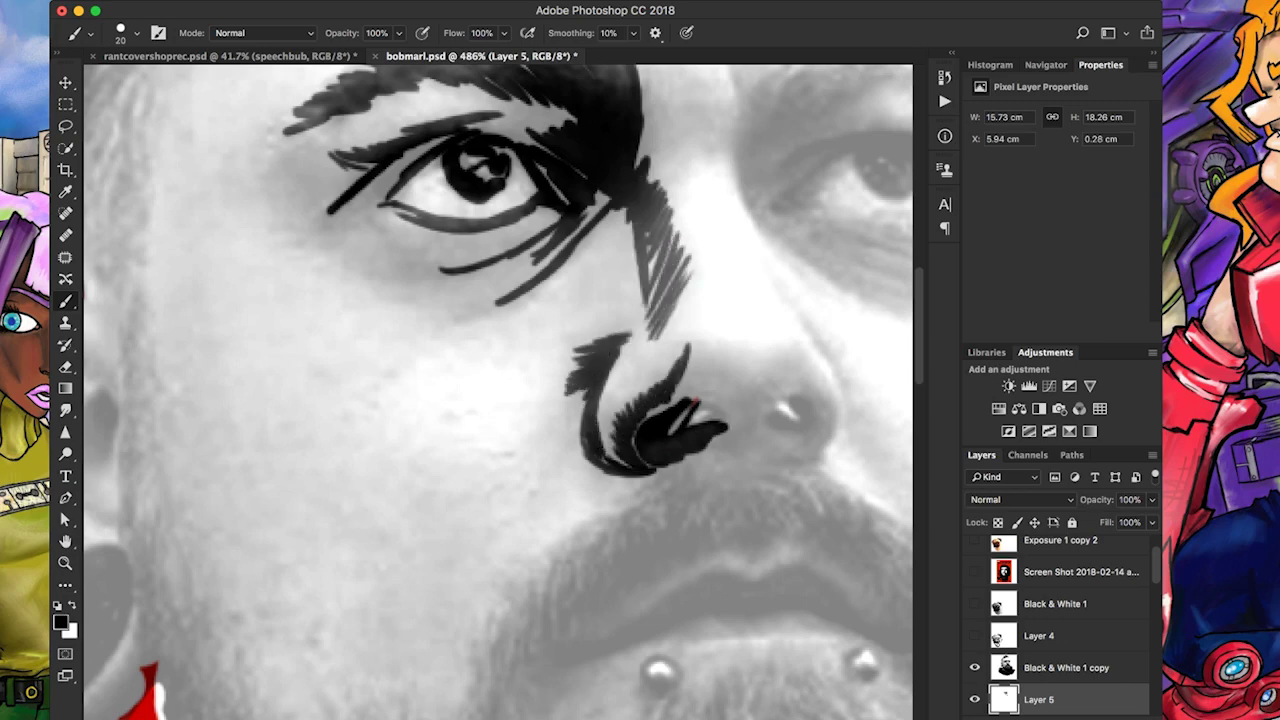
left_click_drag(722, 420, 745, 450)
mouse_move(750, 448)
left_mouse_down()
mouse_move(765, 395)
mouse_move(695, 355)
mouse_move(735, 435)
left_mouse_up()
left_click_drag(690, 390, 742, 450)
Ink the moustache's near end, fill the dark line between the lips and outline the two lip piercings with highlights
scroll(700, 400, "down", 4)
left_click_drag(498, 505, 518, 390)
left_click_drag(494, 432, 482, 550)
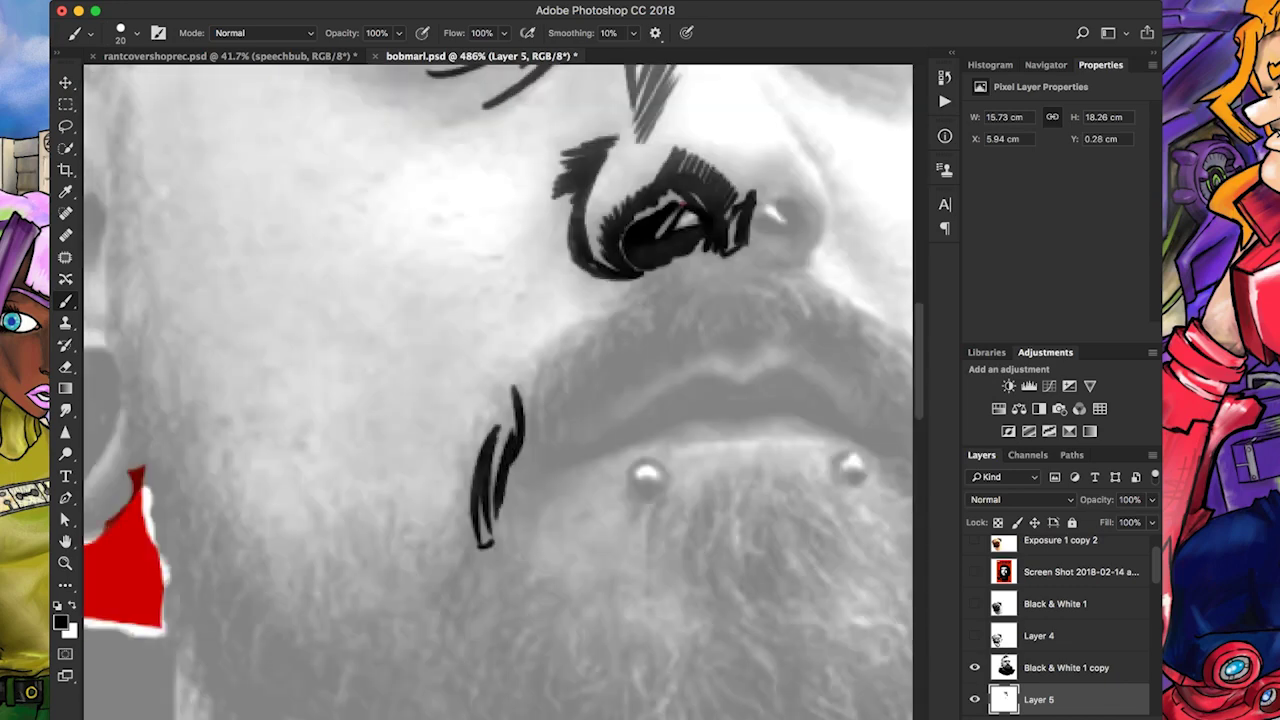
scroll(500, 400, "right", 4)
mouse_move(437, 483)
left_mouse_down()
mouse_move(560, 398)
mouse_move(592, 428)
mouse_move(710, 466)
mouse_move(625, 428)
mouse_move(540, 440)
mouse_move(565, 412)
left_mouse_up()
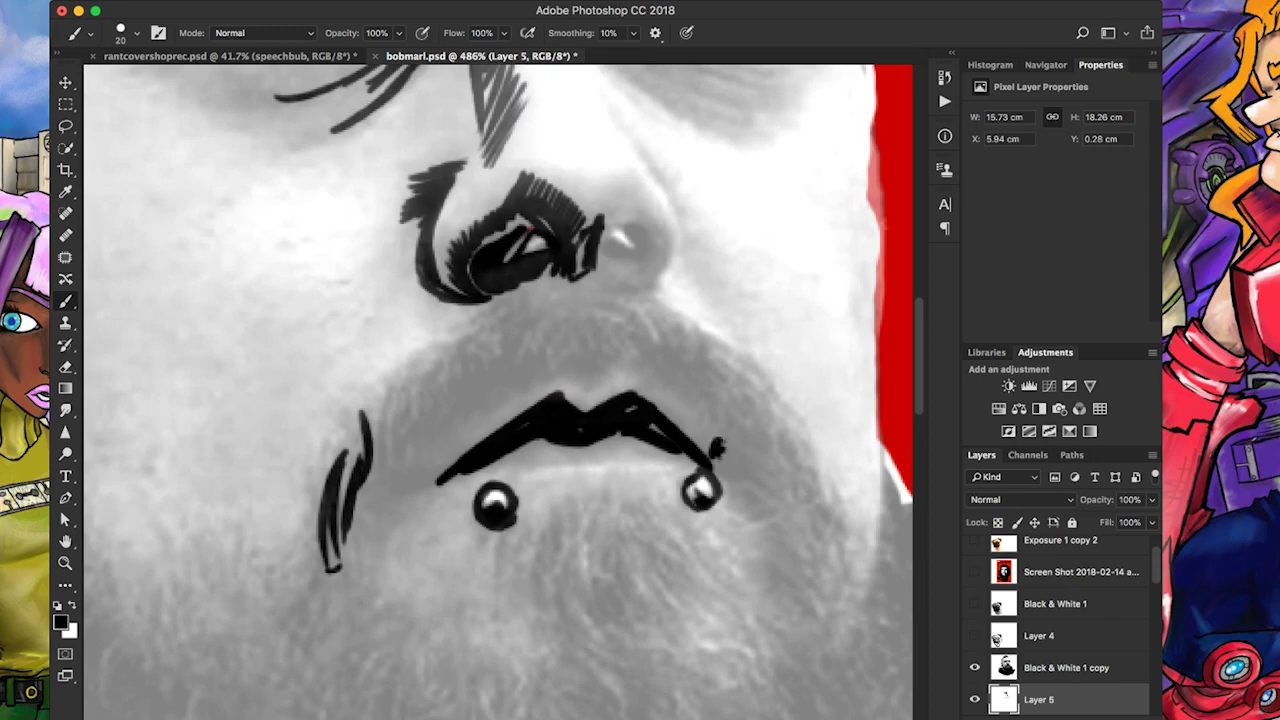
Draw short black moustache hairs above the near side of the mouth, under the nose and at the far mouth corner
left_click_drag(722, 430, 752, 479)
mouse_move(572, 368)
left_mouse_down()
mouse_move(519, 367)
mouse_move(446, 456)
left_mouse_up()
left_click_drag(398, 398, 376, 490)
left_click_drag(412, 402, 396, 482)
left_click_drag(432, 374, 392, 484)
mouse_move(450, 390)
left_mouse_down()
mouse_move(420, 464)
mouse_move(448, 420)
left_mouse_up()
left_click_drag(402, 388, 390, 420)
left_click_drag(450, 346, 394, 410)
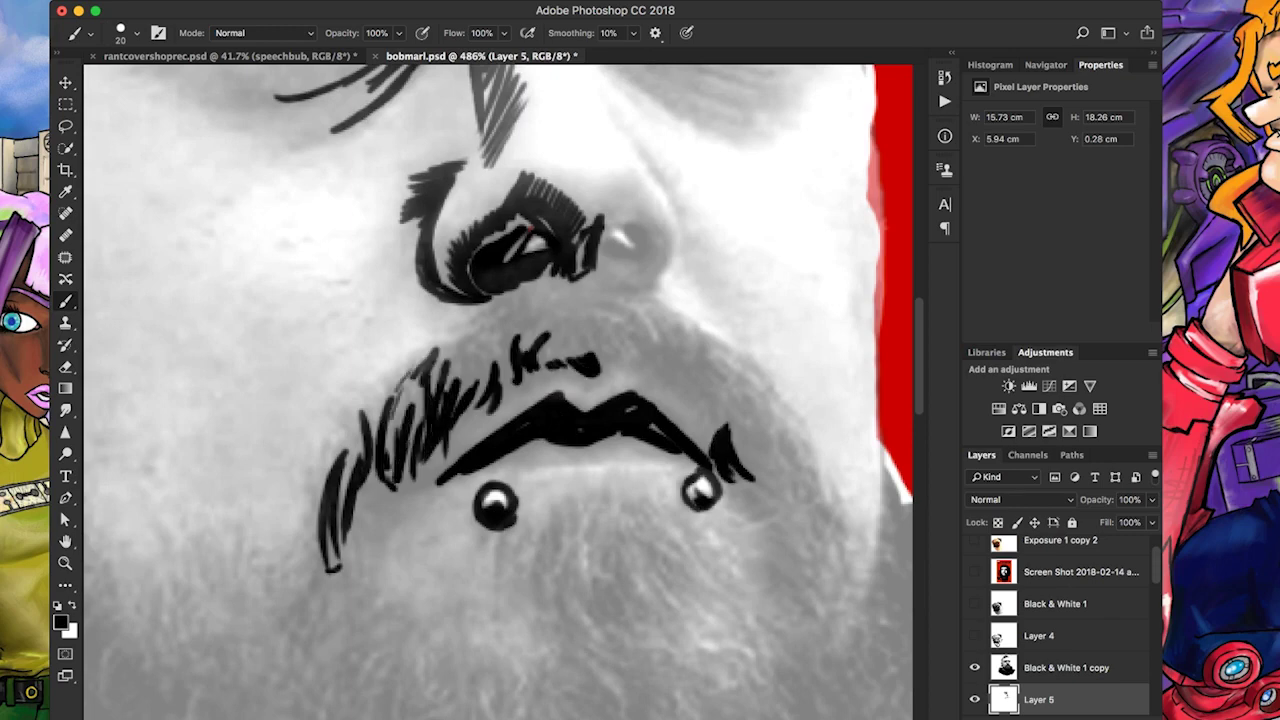
Fill the ear plug black with a small highlight and ink the shadow along the underside of the stretched lobe
scroll(509, 530, "down", 5)
scroll(244, 647, "up", 4)
left_click_drag(480, 400, 665, 485)
mouse_move(435, 364)
left_mouse_down()
mouse_move(372, 446)
mouse_move(452, 470)
mouse_move(452, 364)
mouse_move(392, 476)
left_mouse_up()
left_click_drag(440, 388, 404, 460)
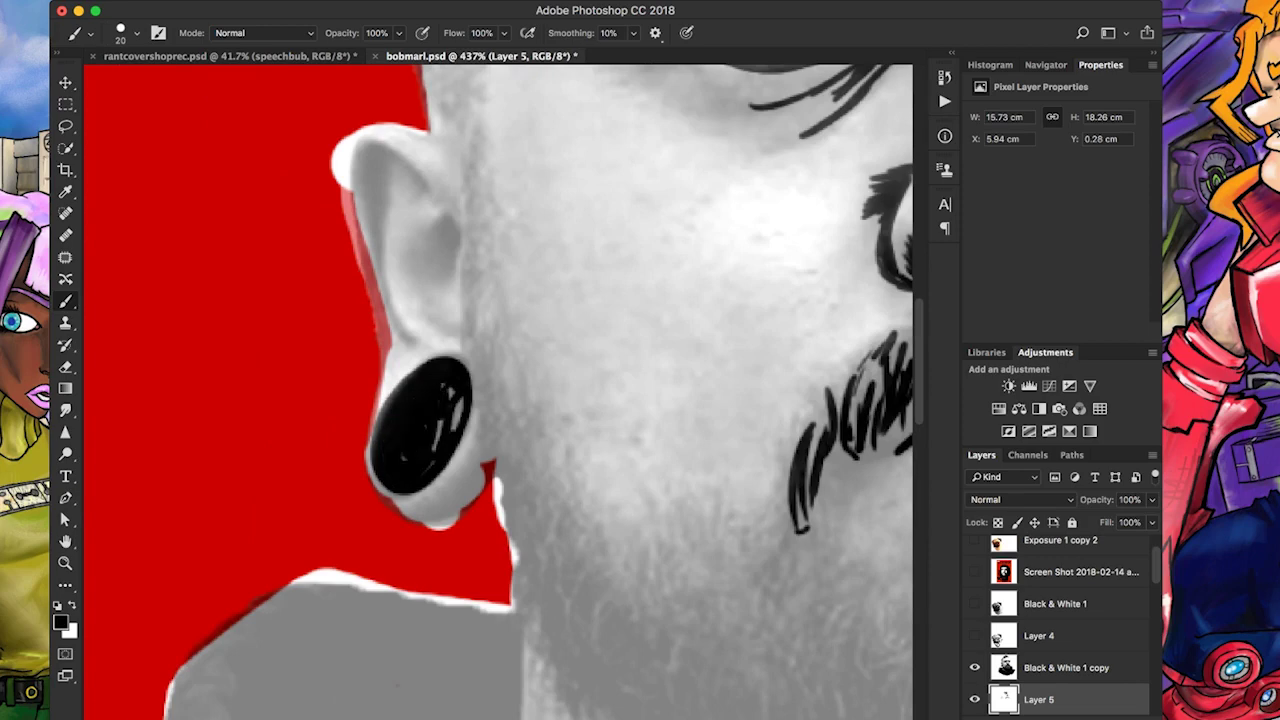
mouse_move(416, 510)
left_mouse_down()
mouse_move(484, 478)
mouse_move(464, 488)
left_mouse_up()
left_click_drag(440, 430, 460, 518)
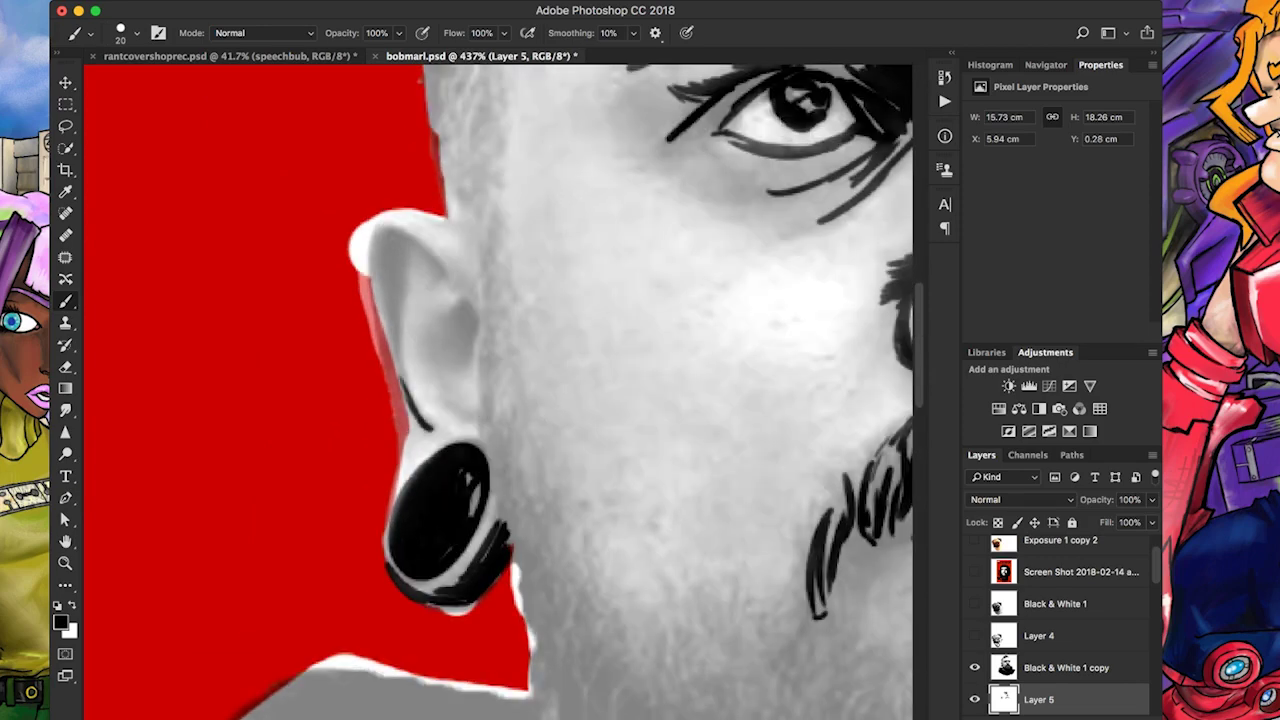
Ink the ear's inner rim and hollow shadows and a ragged black line where the ear meets the face
left_click_drag(408, 390, 395, 248)
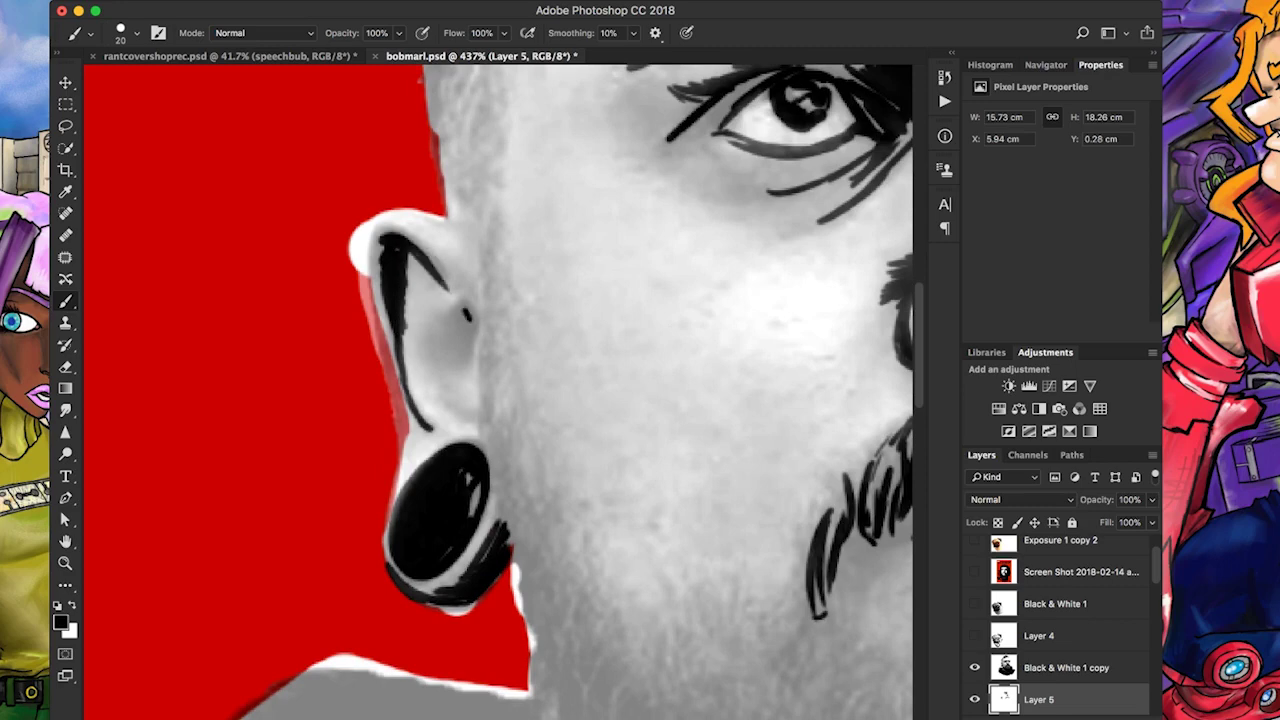
left_click_drag(466, 314, 428, 322)
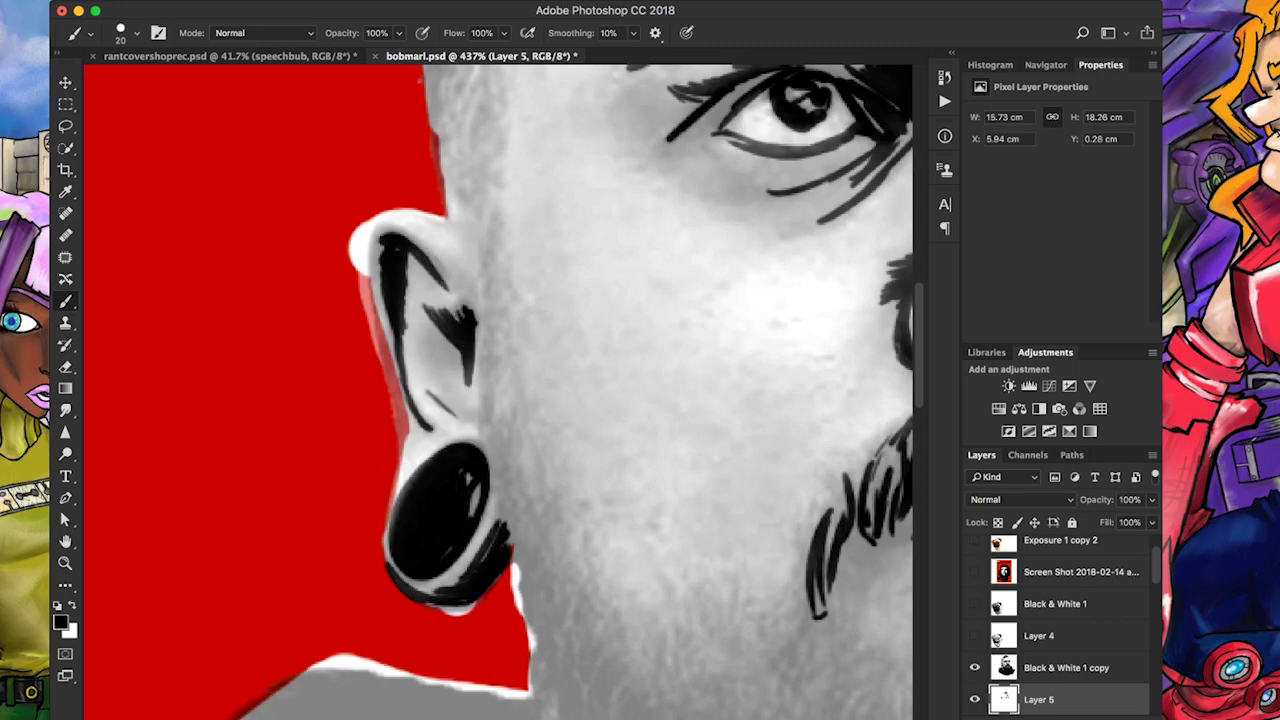
mouse_move(426, 394)
left_mouse_down()
mouse_move(482, 420)
mouse_move(495, 225)
mouse_move(497, 430)
left_mouse_up()
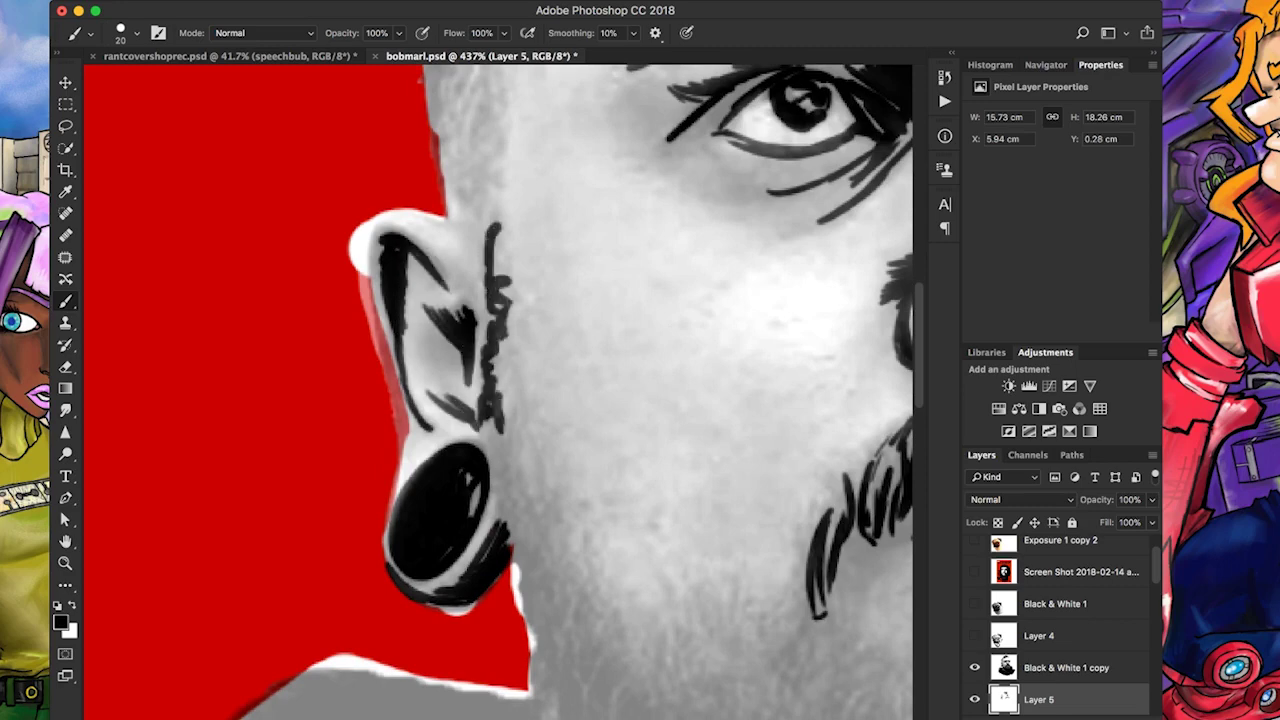
left_click_drag(474, 272, 440, 314)
Cover the short hair on the near side of the head with dense black strokes from above the ear up toward the crown
scroll(500, 400, "up", 5)
left_click_drag(516, 356, 484, 404)
scroll(500, 400, "up", 4)
left_click_drag(492, 280, 475, 370)
left_click_drag(536, 174, 466, 240)
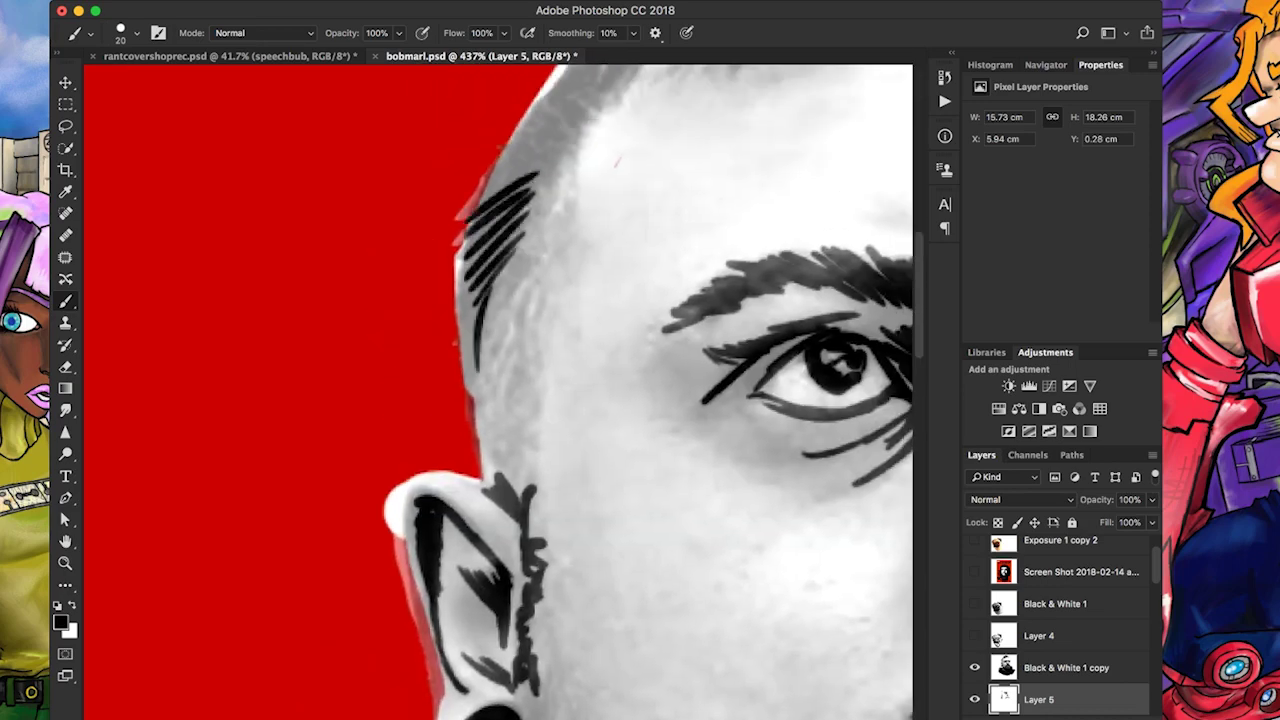
scroll(500, 400, "up", 5)
left_click_drag(505, 330, 450, 366)
mouse_move(526, 306)
left_mouse_down()
mouse_move(434, 372)
mouse_move(452, 334)
left_mouse_up()
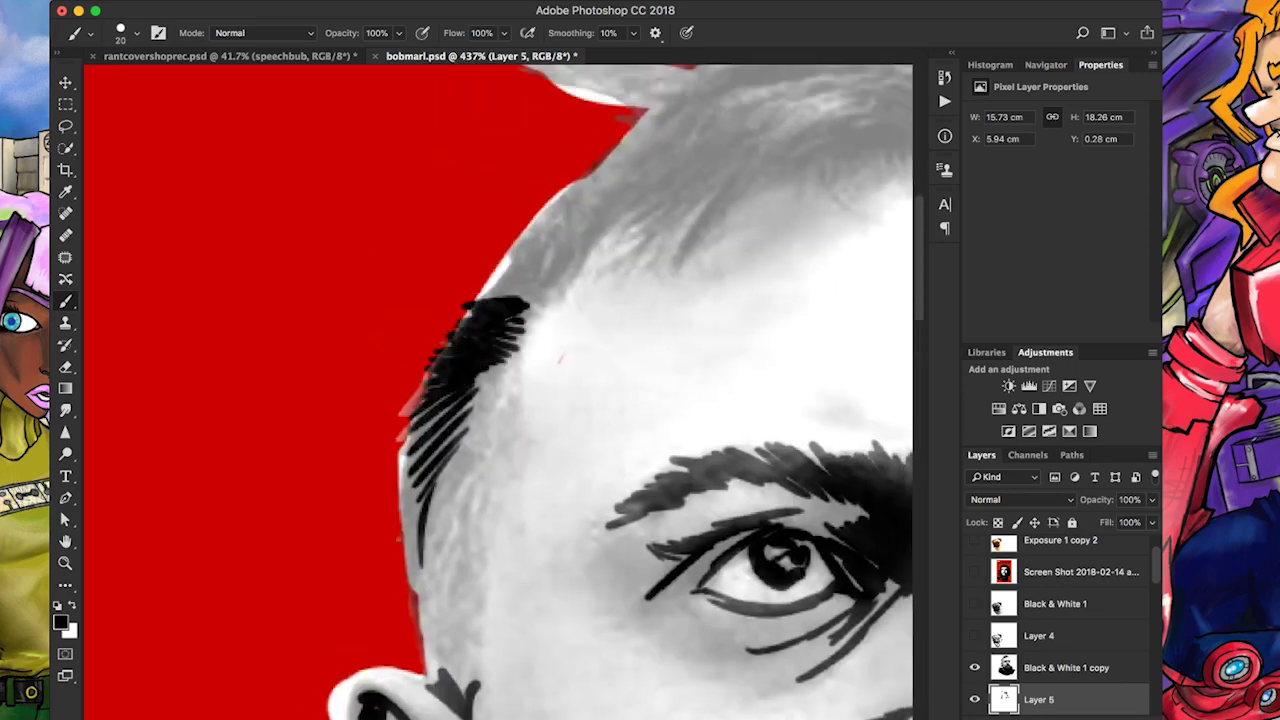
left_click_drag(546, 270, 470, 300)
mouse_move(568, 214)
left_mouse_down()
mouse_move(486, 262)
mouse_move(518, 234)
left_mouse_up()
scroll(500, 400, "up", 5)
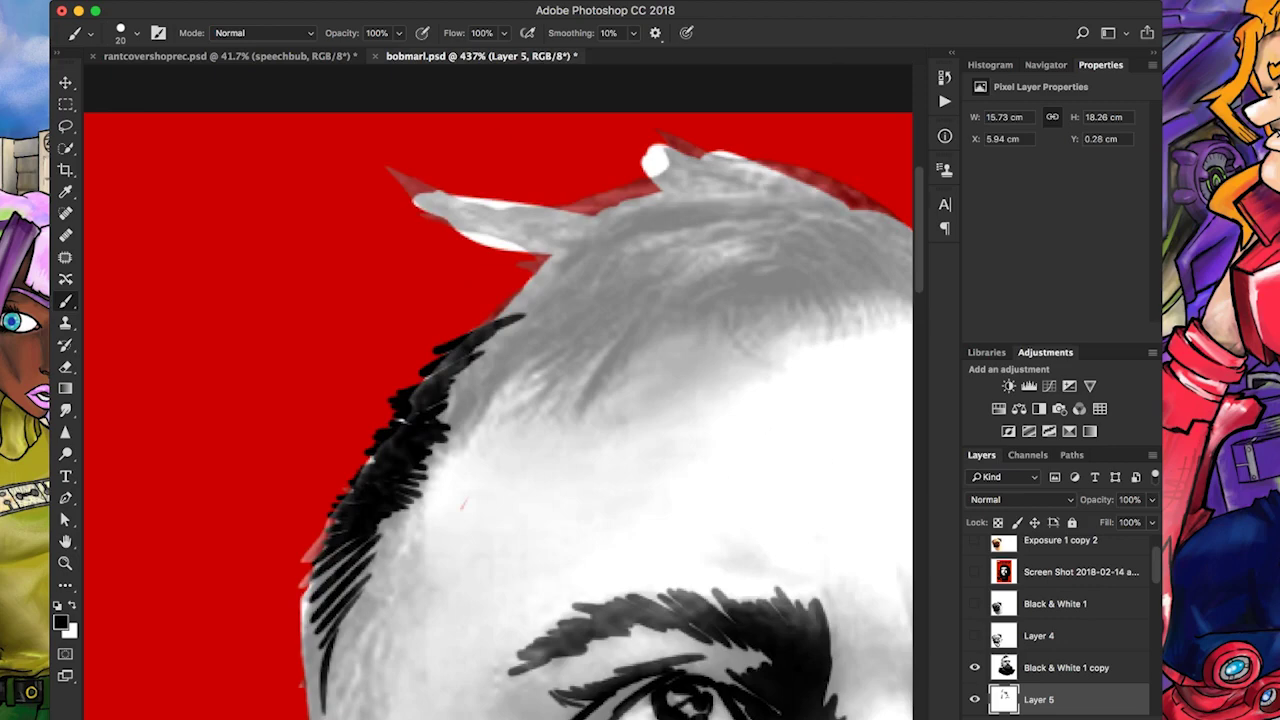
Ink the hair tuft jutting out over the near side of the head and long slanted strokes along the forehead hairline
left_click_drag(386, 170, 500, 240)
left_click_drag(552, 232, 410, 186)
left_click_drag(606, 228, 470, 192)
left_click_drag(646, 226, 514, 236)
left_click_drag(572, 350, 488, 412)
left_click(516, 418)
mouse_move(670, 272)
left_mouse_down()
mouse_move(530, 372)
mouse_move(520, 414)
mouse_move(562, 430)
left_mouse_up()
left_click_drag(764, 234, 582, 400)
Continue the hairline with curved black strands across the top of the forehead toward the far temple
scroll(500, 400, "right", 5)
mouse_move(488, 274)
left_mouse_down()
mouse_move(494, 350)
mouse_move(406, 350)
mouse_move(520, 338)
left_mouse_up()
left_click_drag(512, 256, 560, 348)
mouse_move(540, 250)
left_mouse_down()
mouse_move(586, 336)
mouse_move(600, 310)
left_mouse_up()
left_click_drag(580, 250, 690, 346)
left_click_drag(652, 290, 706, 362)
mouse_move(676, 254)
left_mouse_down()
mouse_move(736, 402)
mouse_move(704, 326)
left_mouse_up()
left_click_drag(650, 264, 714, 368)
left_click_drag(548, 214, 658, 306)
Ink the spiky tufts on the crown and thicken the hair's upper edge with black strokes down to the far temple
mouse_move(376, 142)
left_mouse_down()
mouse_move(486, 216)
mouse_move(284, 240)
left_mouse_up()
left_click_drag(352, 208, 510, 226)
left_click_drag(346, 158, 404, 204)
left_click_drag(410, 218, 476, 234)
left_click_drag(404, 190, 508, 210)
mouse_move(434, 168)
left_mouse_down()
mouse_move(550, 212)
mouse_move(604, 258)
left_mouse_up()
left_click_drag(576, 210, 660, 290)
left_click_drag(460, 260, 530, 296)
mouse_move(566, 258)
left_mouse_down()
mouse_move(600, 280)
mouse_move(620, 326)
left_mouse_up()
left_click_drag(580, 270, 662, 346)
left_click_drag(624, 282, 686, 344)
scroll(498, 392, "down", 2)
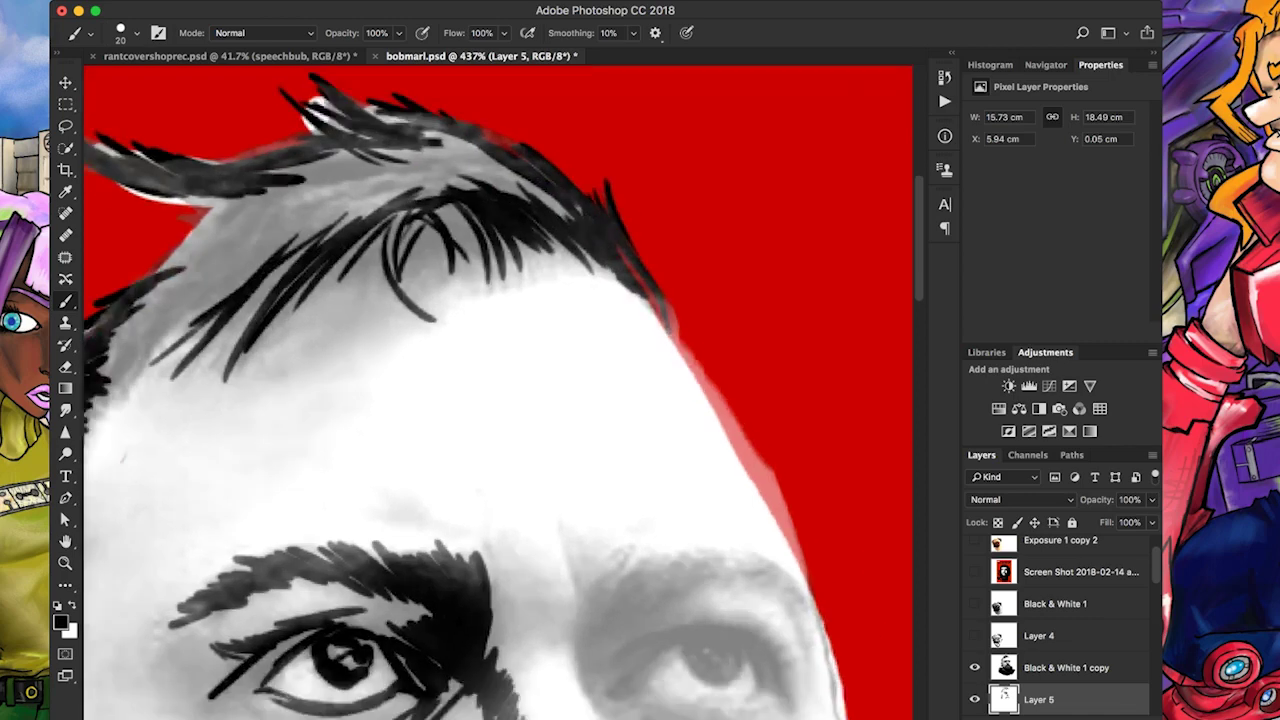
Ink the vertical furrow between the eyebrows and the short crease across the top of the nose bridge
scroll(498, 392, "down", 4)
left_click_drag(532, 428, 514, 472)
mouse_move(556, 444)
left_mouse_down()
mouse_move(528, 490)
mouse_move(602, 442)
left_mouse_up()
left_click_drag(532, 374, 548, 444)
Draw the black curve along the far side of the nose bridge and the far eye's inner-corner and under-eye lines
left_click_drag(632, 422, 640, 522)
left_click_drag(616, 434, 612, 492)
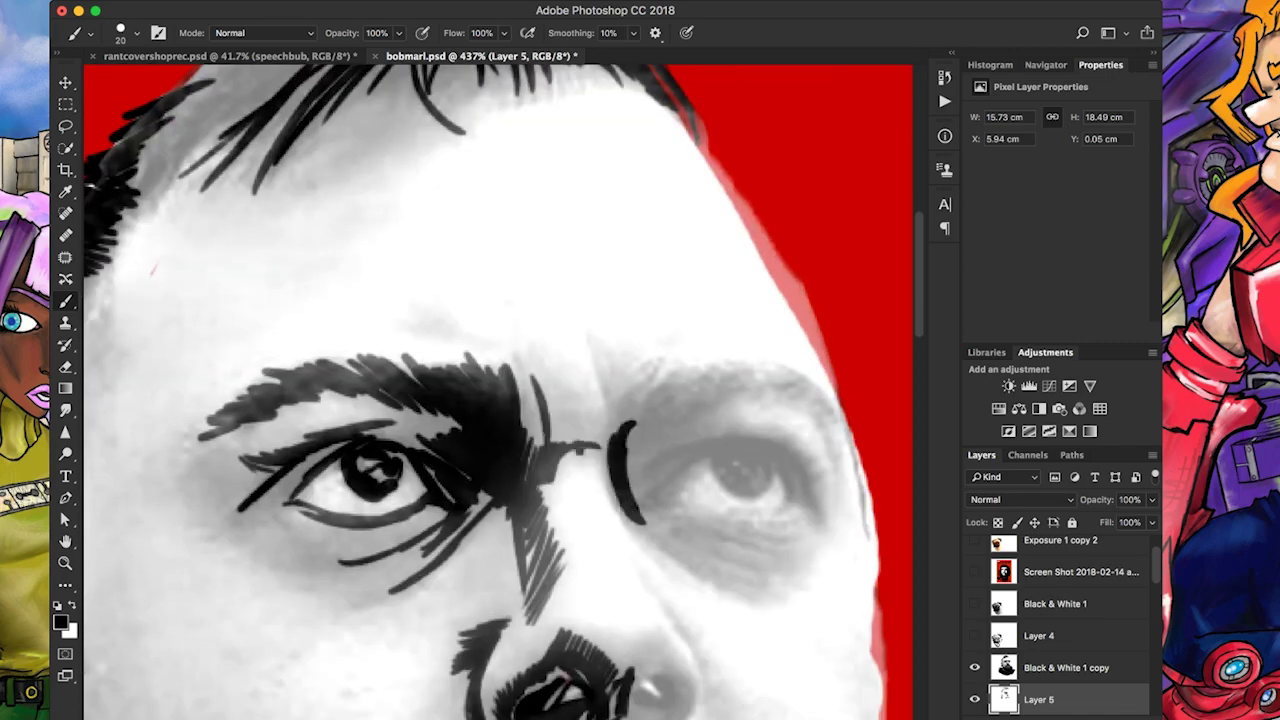
left_click_drag(697, 440, 628, 478)
mouse_move(703, 458)
left_mouse_down()
mouse_move(653, 498)
mouse_move(800, 549)
left_mouse_up()
mouse_move(668, 508)
left_mouse_down()
mouse_move(766, 574)
mouse_move(750, 598)
left_mouse_up()
left_click_drag(614, 498, 646, 548)
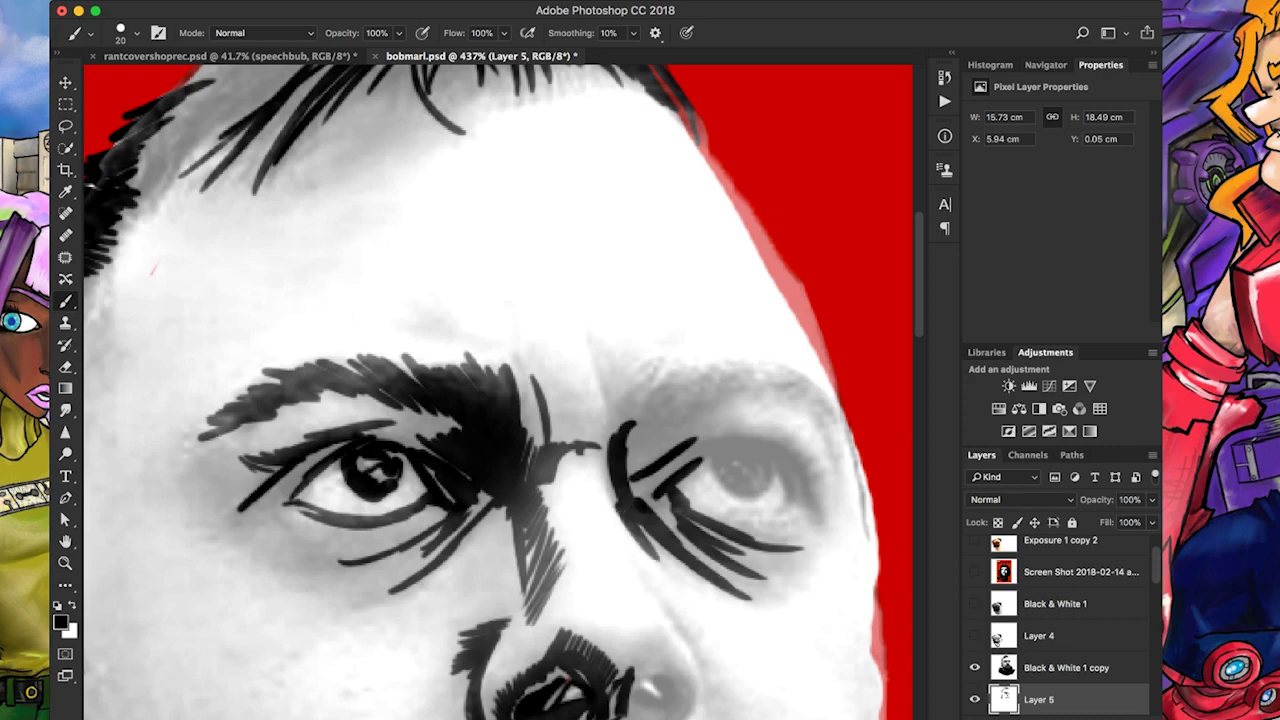
Ink the far nostril around its highlight, extend the shadow under the nose tip and add moustache hairs up toward the nostril
scroll(498, 392, "down", 4)
mouse_move(512, 494)
left_mouse_down()
mouse_move(562, 462)
mouse_move(580, 474)
left_mouse_up()
left_click_drag(566, 506, 592, 468)
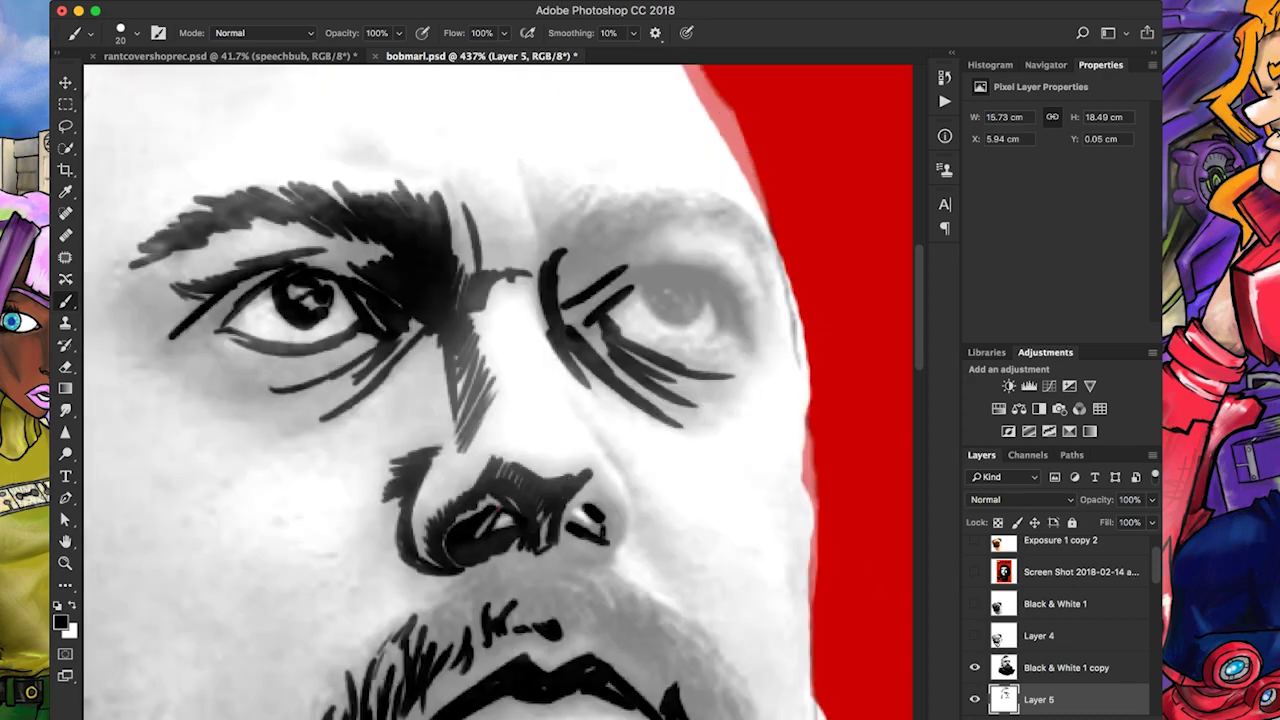
left_click_drag(524, 572, 510, 604)
left_click_drag(510, 556, 428, 648)
Draw the beard's upper edge with black hair strokes from beside the ear, along the cheek and up to the moustache
scroll(498, 392, "down", 5)
scroll(498, 392, "left", 4)
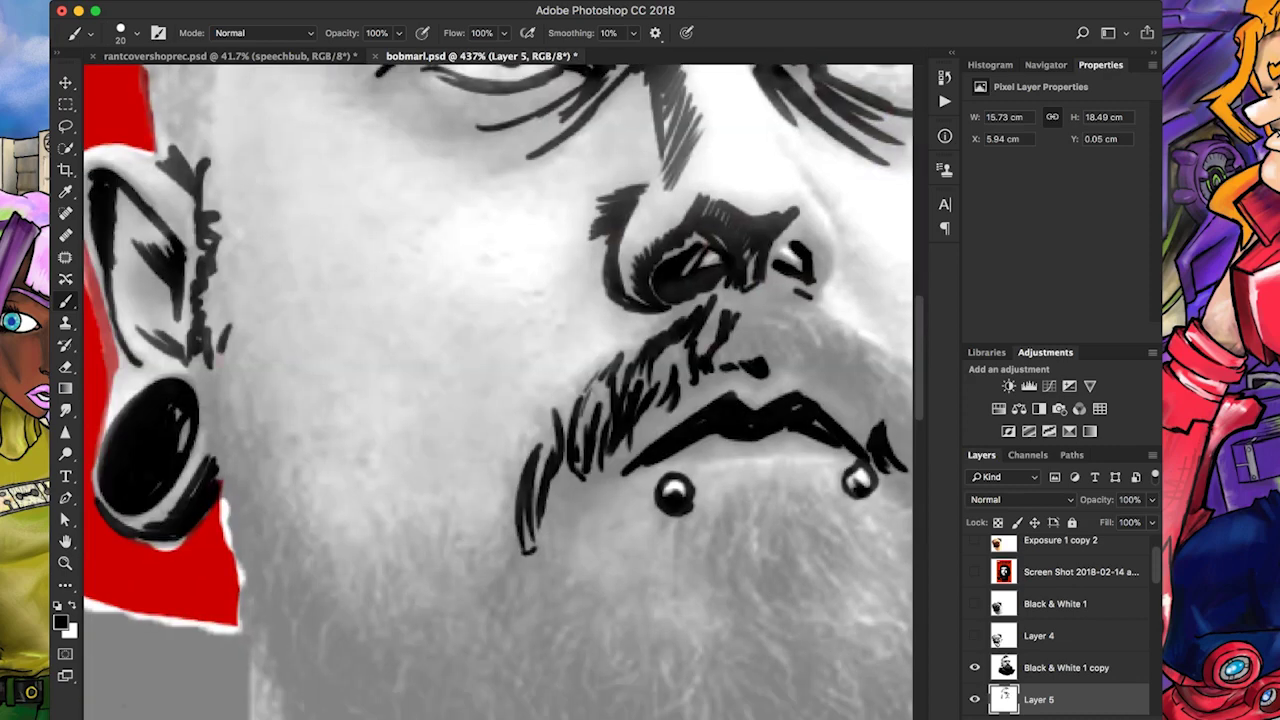
left_click_drag(222, 340, 262, 525)
left_click_drag(258, 398, 342, 612)
left_click_drag(300, 510, 355, 660)
mouse_move(360, 545)
left_mouse_down()
mouse_move(395, 665)
mouse_move(420, 665)
left_mouse_up()
left_click_drag(445, 520, 470, 640)
left_click_drag(470, 525, 500, 655)
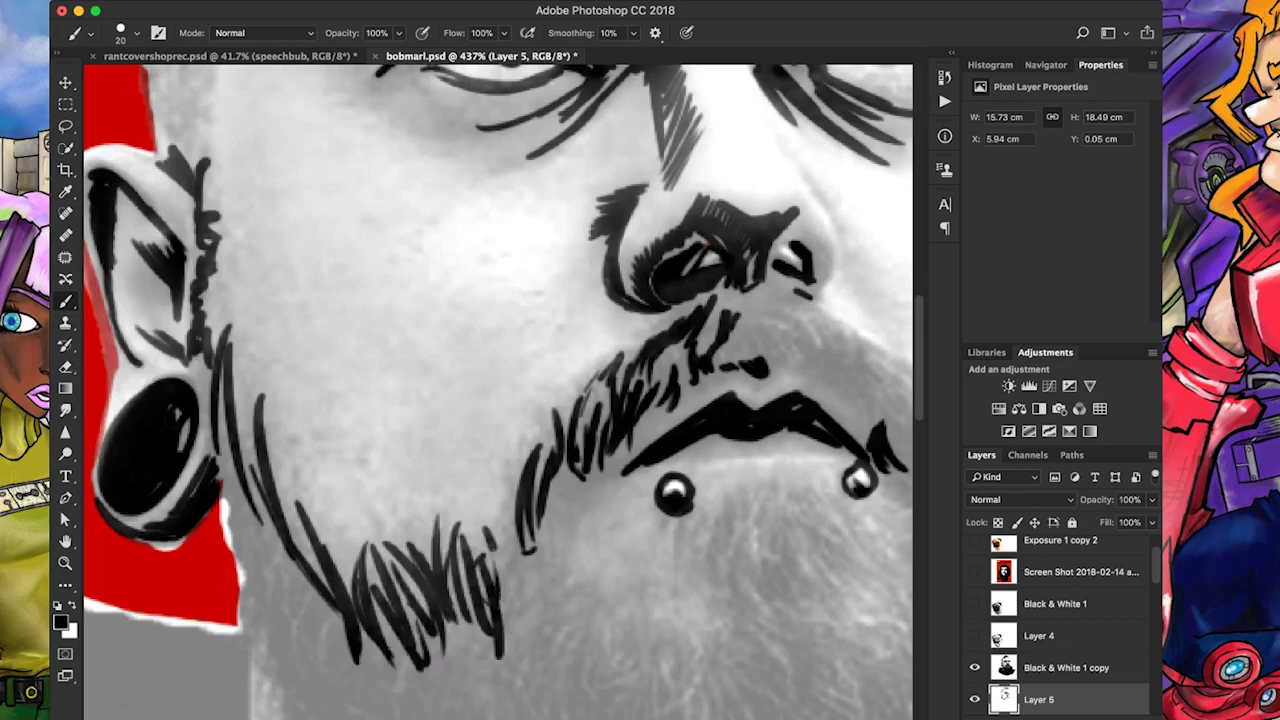
left_click_drag(510, 490, 520, 640)
Ink a thick line below the hoodie's near-side collar edge and the outline and fold lines at the shoulder
scroll(520, 600, "down", 3)
scroll(500, 390, "left", 5)
scroll(500, 390, "down", 2)
mouse_move(563, 452)
left_mouse_down()
mouse_move(375, 445)
mouse_move(285, 510)
mouse_move(334, 617)
left_mouse_up()
left_click(252, 553)
mouse_move(219, 605)
left_mouse_down()
mouse_move(214, 495)
mouse_move(325, 400)
left_mouse_up()
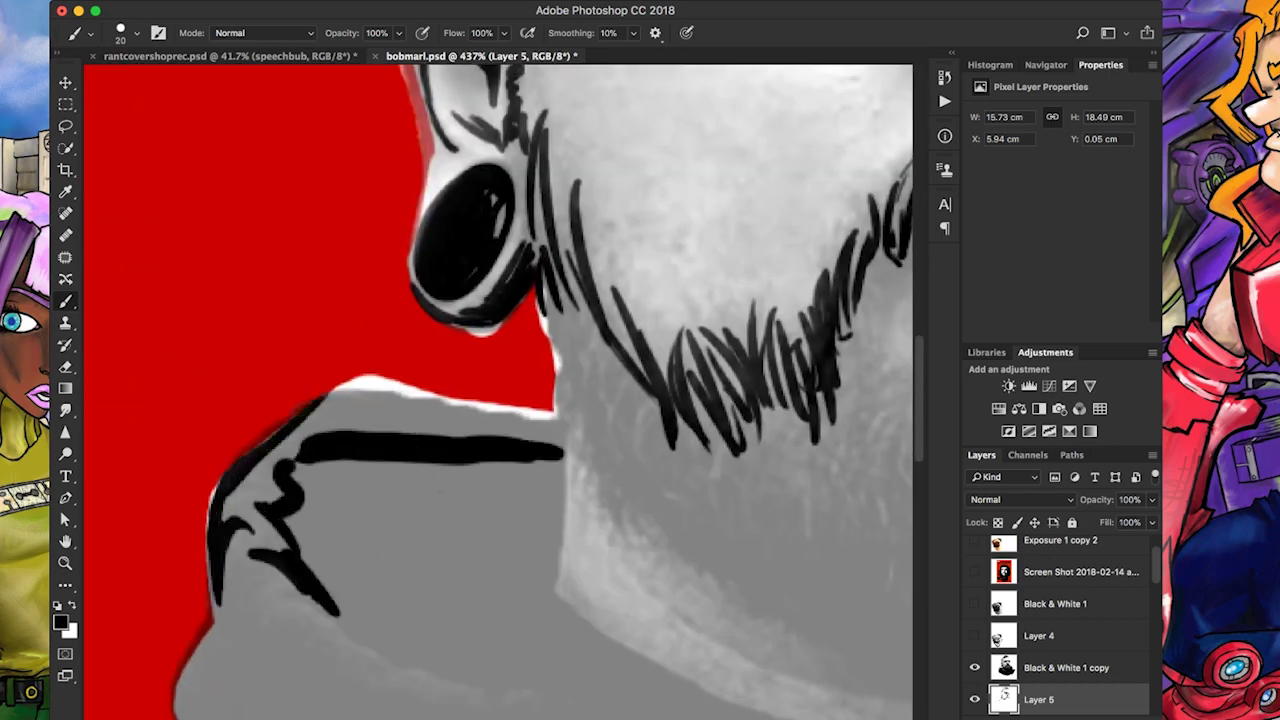
Outline the hoodie's near side down to its lower edge in thick black and fill the pointed fold and lower corner
scroll(500, 390, "down", 5)
scroll(500, 390, "left", 2)
mouse_move(328, 222)
left_mouse_down()
mouse_move(306, 350)
mouse_move(364, 462)
left_mouse_up()
mouse_move(336, 505)
left_mouse_down()
mouse_move(220, 450)
mouse_move(330, 434)
left_mouse_up()
mouse_move(255, 455)
left_mouse_down()
mouse_move(340, 505)
mouse_move(430, 640)
mouse_move(525, 635)
left_mouse_up()
scroll(500, 390, "down", 3)
scroll(500, 390, "right", 2)
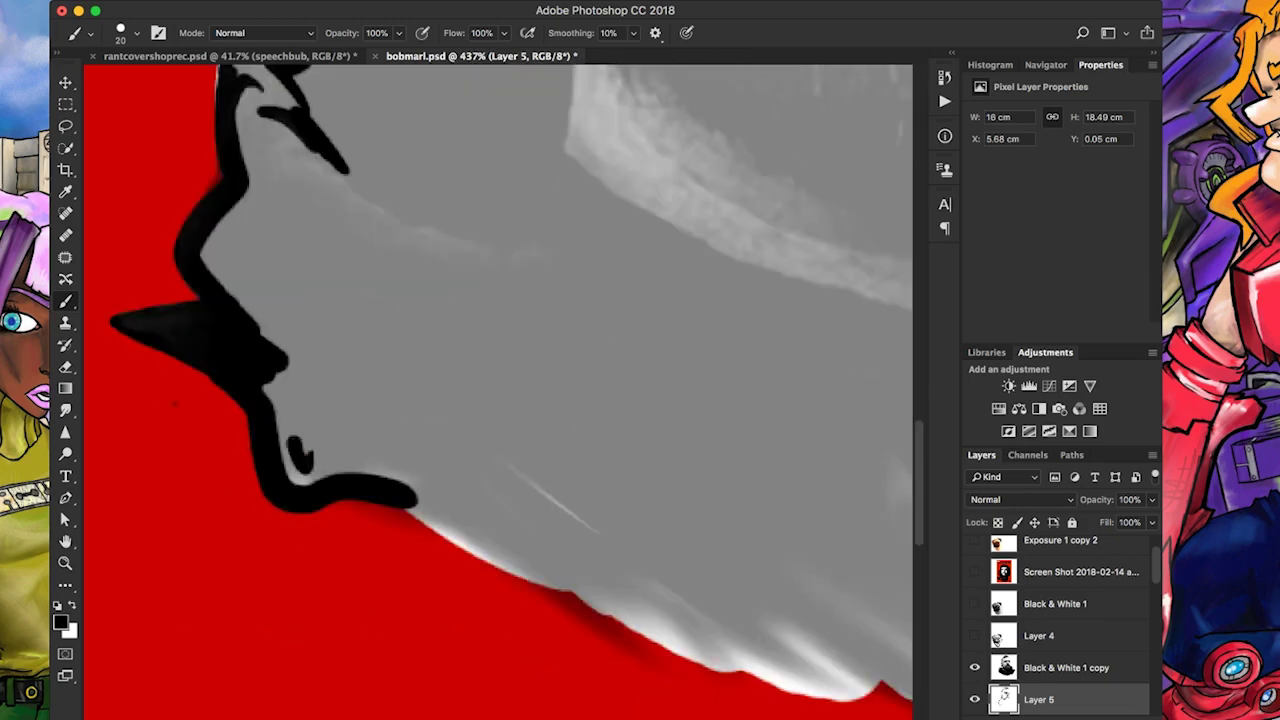
left_click_drag(270, 375, 440, 500)
Ink the folds below the near shoulder and fill the hoodie's near edge with jagged black strokes
scroll(500, 390, "down", 2)
left_click_drag(266, 312, 370, 392)
left_click_drag(270, 276, 246, 344)
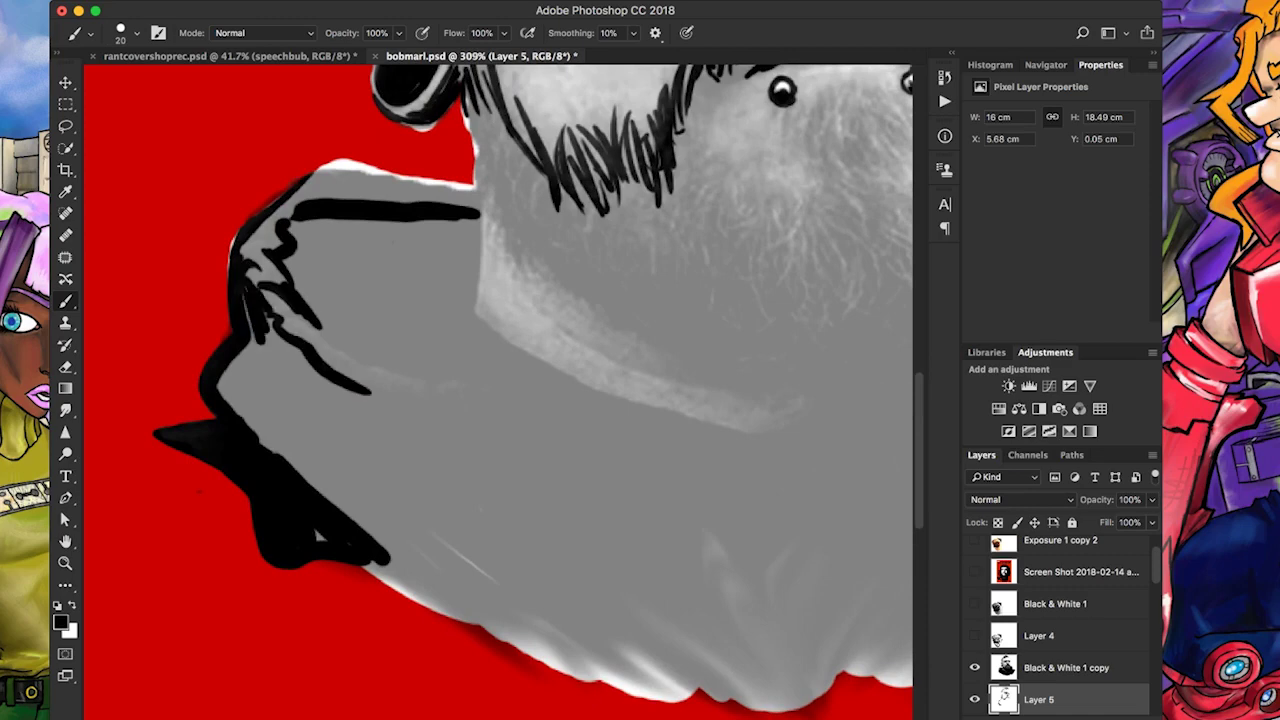
mouse_move(335, 325)
left_mouse_down()
mouse_move(365, 495)
mouse_move(225, 380)
mouse_move(355, 480)
left_mouse_up()
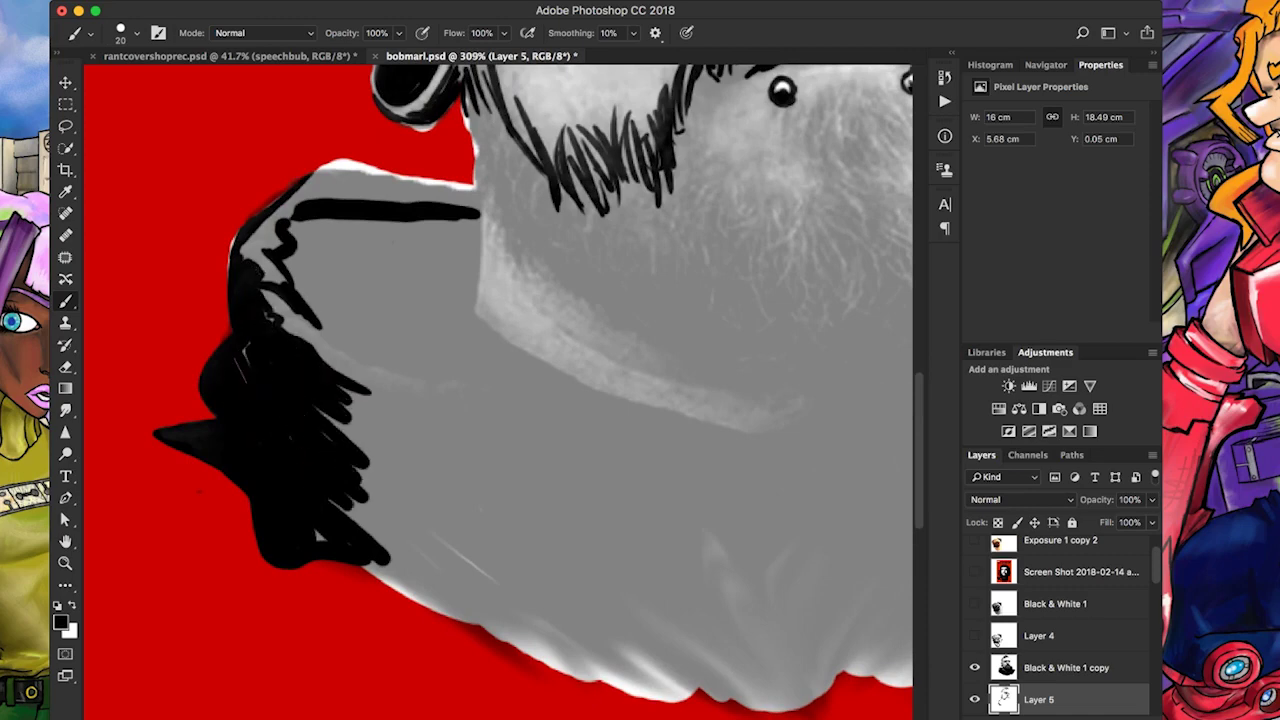
Enlarge the brush to size 50 and fill the lower near side of the hoodie solid black
scroll(804, 354, "down", 3)
mouse_move(230, 450)
left_mouse_down()
mouse_move(340, 530)
mouse_move(140, 400)
mouse_move(355, 490)
left_mouse_up()
key("bracketright")
key("bracketright")
key("bracketright")
key("bracketright")
key("bracketright")
left_click_drag(170, 360, 310, 445)
left_click_drag(150, 290, 425, 495)
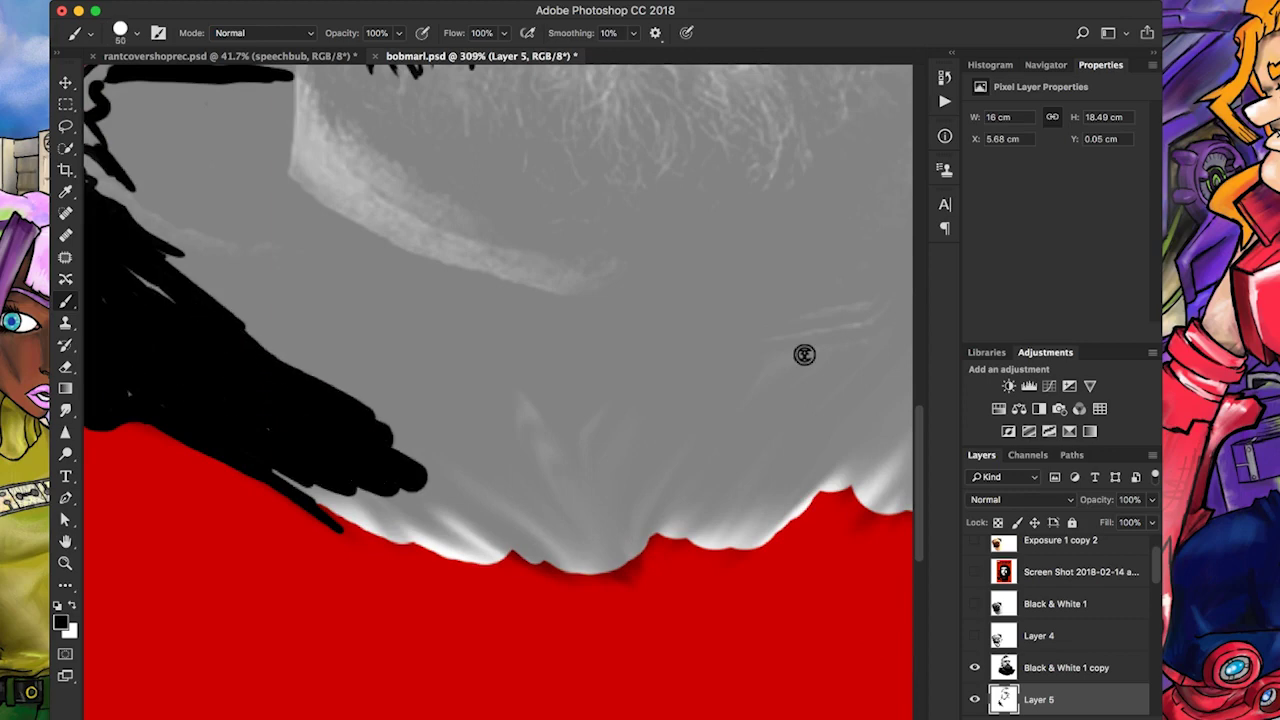
Paint the hoodie's lower edge black toward the middle and outline the far shoulder and collar in thick black
left_click_drag(280, 470, 445, 550)
left_click_drag(400, 500, 550, 580)
mouse_move(420, 455)
left_mouse_down()
mouse_move(600, 568)
mouse_move(700, 428)
left_mouse_up()
left_click_drag(806, 354, 497, 417)
left_click_drag(540, 588, 650, 450)
left_click_drag(560, 598, 700, 430)
mouse_move(615, 578)
left_mouse_down()
mouse_move(750, 402)
mouse_move(815, 280)
mouse_move(720, 245)
mouse_move(635, 240)
left_mouse_up()
left_click_drag(760, 236, 800, 230)
Fill the far side of the hoodie solid black from the centre of the neckline to the shoulder outline
left_click_drag(497, 416, 584, 478)
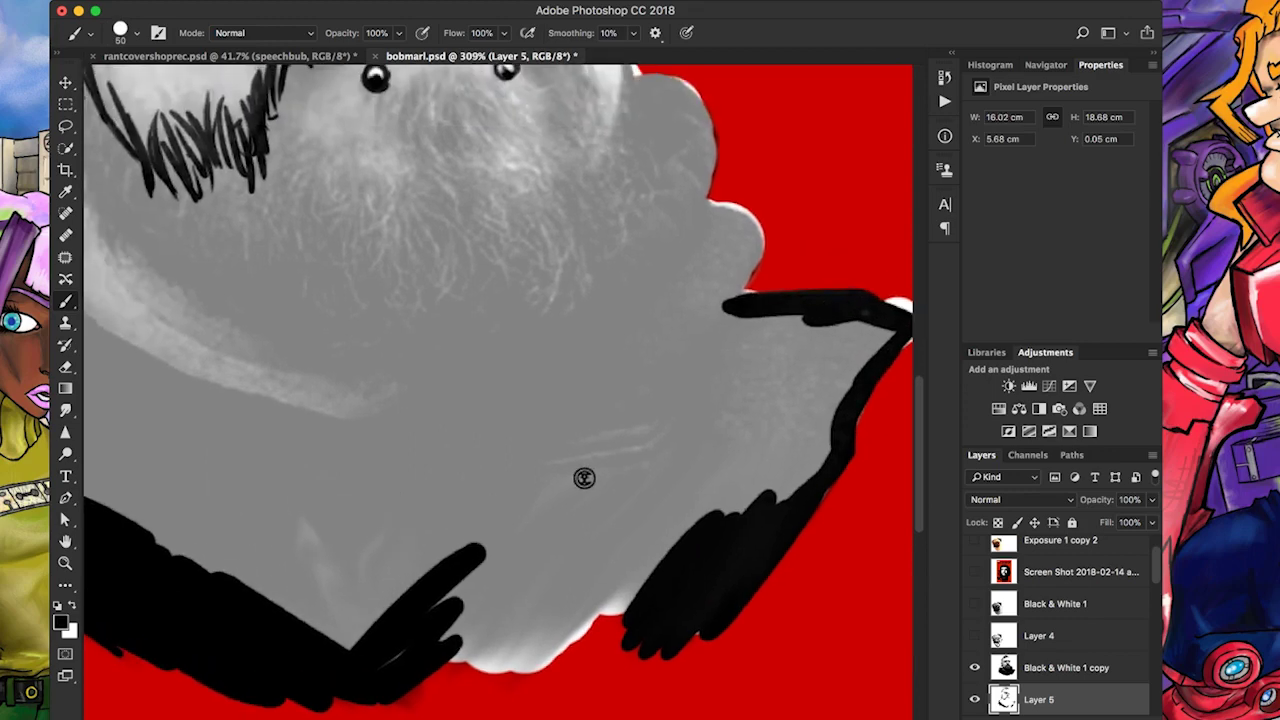
mouse_move(715, 315)
left_mouse_down()
mouse_move(700, 235)
mouse_move(580, 410)
left_mouse_up()
mouse_move(680, 300)
left_mouse_down()
mouse_move(170, 600)
mouse_move(600, 500)
mouse_move(580, 560)
mouse_move(620, 600)
mouse_move(760, 340)
mouse_move(800, 407)
left_mouse_up()
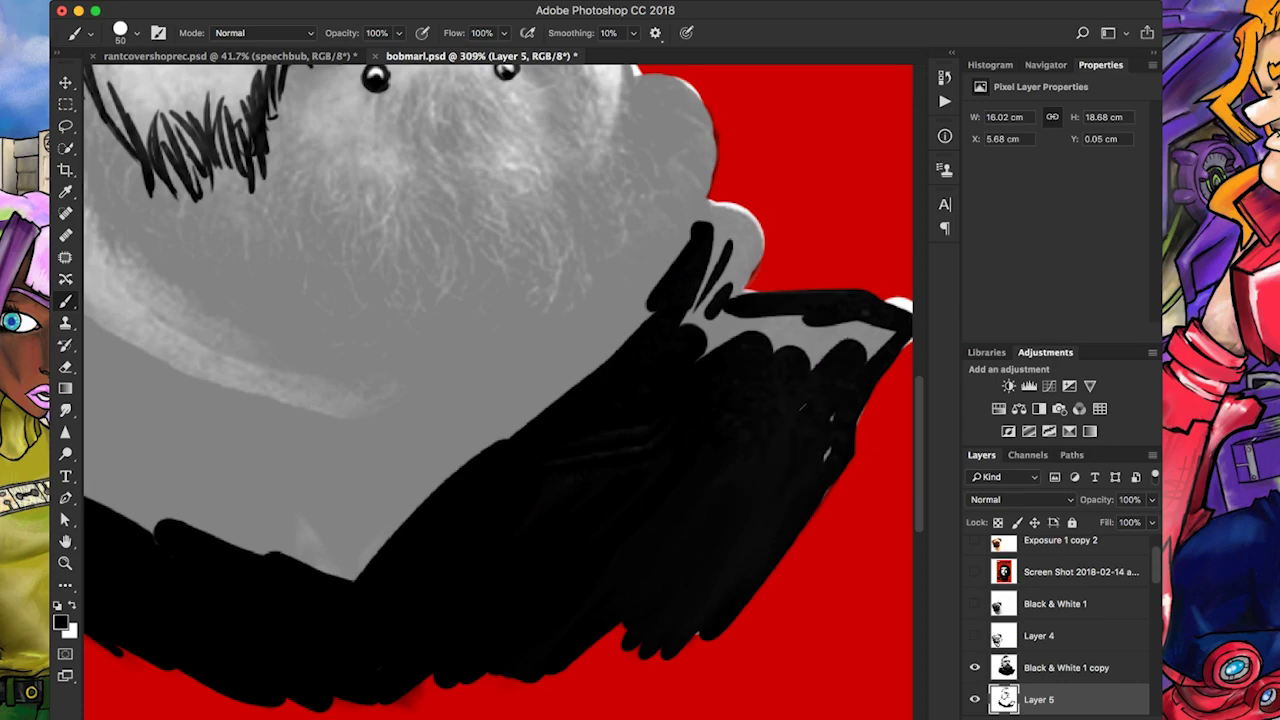
left_click_drag(880, 330, 700, 315)
Paint broad black strokes into the grey area of the hoodie's near side, below the shoulder and collar line
scroll(511, 400, "down", 5)
scroll(511, 400, "up", 3)
left_click_drag(165, 420, 280, 440)
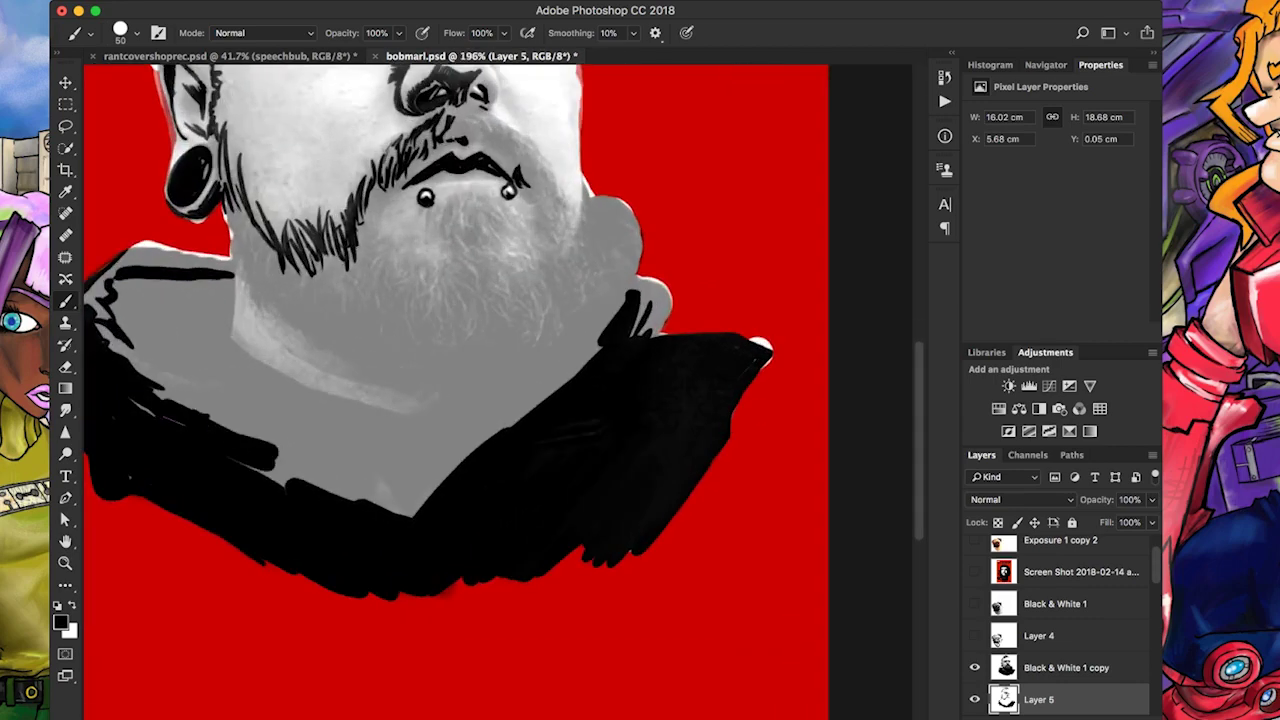
left_click_drag(180, 400, 280, 430)
left_click_drag(230, 380, 122, 340)
left_click_drag(156, 340, 112, 306)
mouse_move(205, 345)
left_mouse_down()
mouse_move(115, 300)
mouse_move(200, 285)
mouse_move(228, 350)
left_mouse_up()
scroll(214, 282, "up", 3)
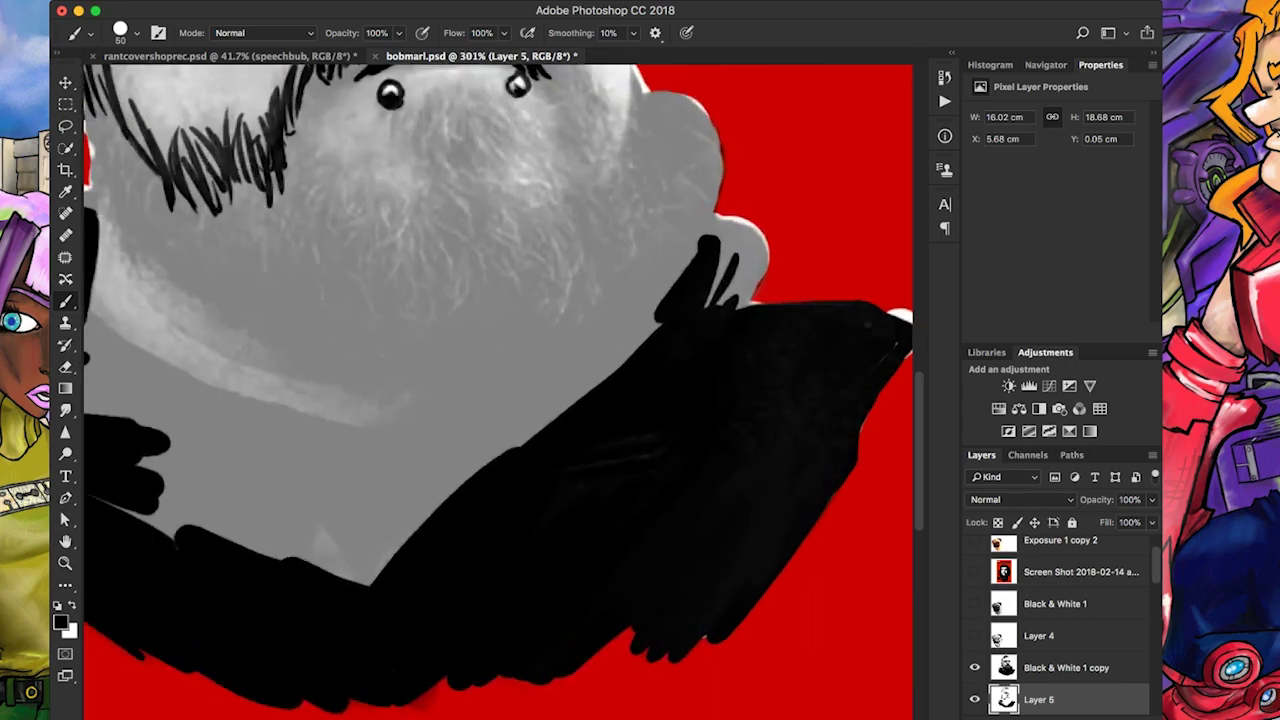
Fill the hoodie's near side and the grey neckline solid black up to the base of the neck and chin
left_click_drag(235, 300, 430, 385)
left_click_drag(215, 320, 425, 385)
left_click_drag(200, 350, 380, 420)
left_click_drag(300, 430, 420, 500)
left_click_drag(320, 470, 550, 525)
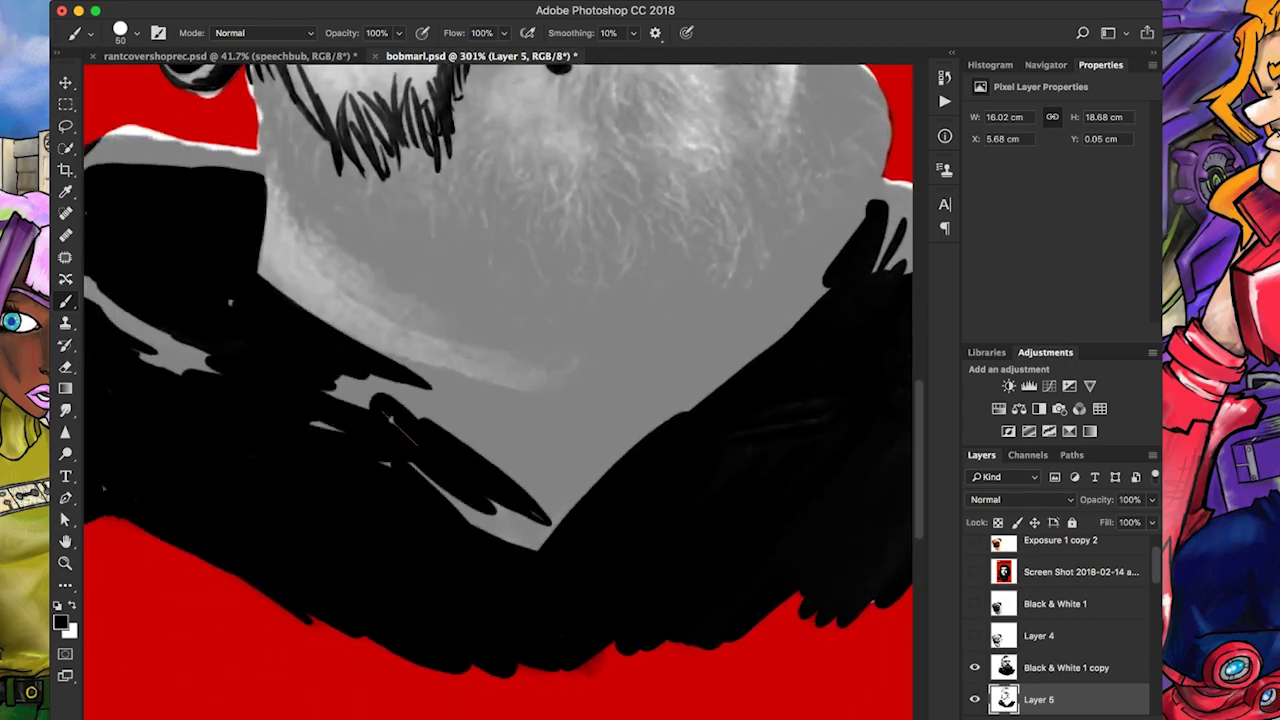
left_click_drag(330, 435, 550, 370)
mouse_move(390, 410)
left_mouse_down()
mouse_move(590, 455)
mouse_move(715, 375)
left_mouse_up()
left_click_drag(585, 485, 810, 300)
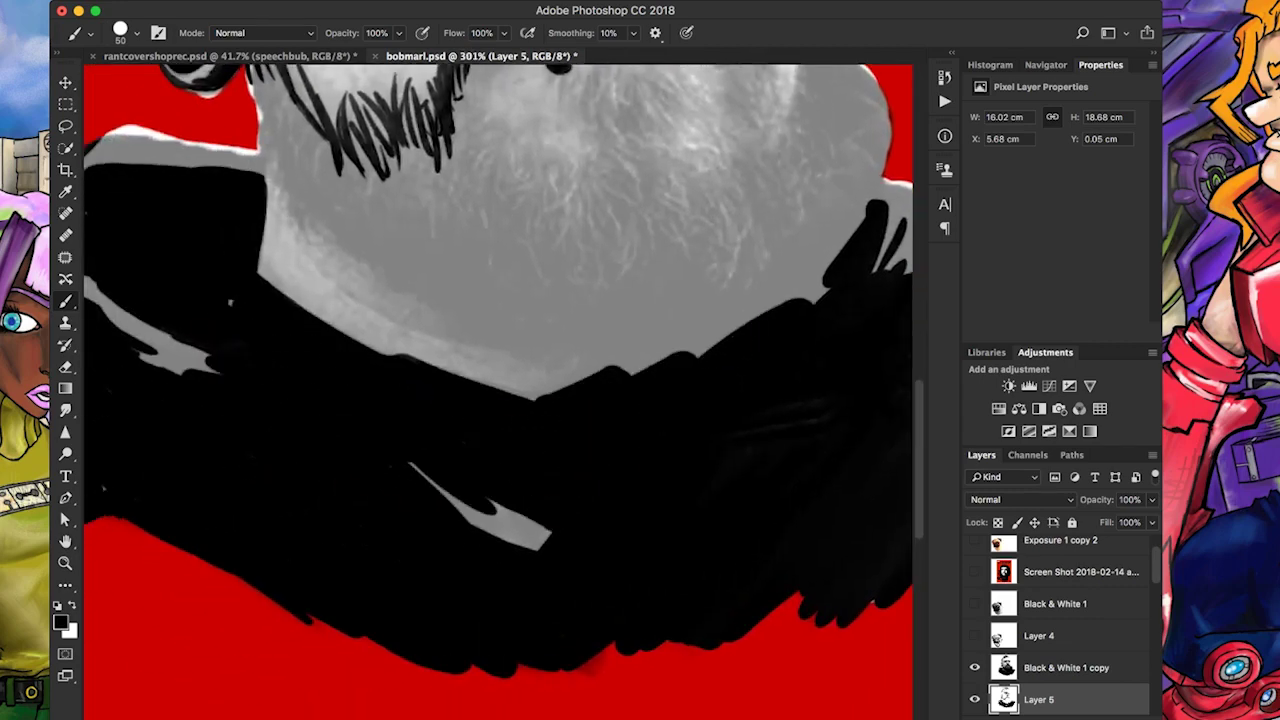
Ink a thick black line along the top edge of the hoodie's near shoulder
scroll(500, 400, "down", 4)
scroll(350, 300, "up", 5)
left_click_drag(310, 262, 530, 290)
scroll(720, 115, "up", 2)
Reduce the brush to size 20 and ink short beard strokes from below the ear down along the near jaw
key("bracketleft")
key("bracketleft")
key("bracketleft")
left_click_drag(412, 188, 540, 482)
scroll(530, 480, "down", 2)
left_click_drag(400, 326, 445, 395)
left_click_drag(430, 340, 560, 486)
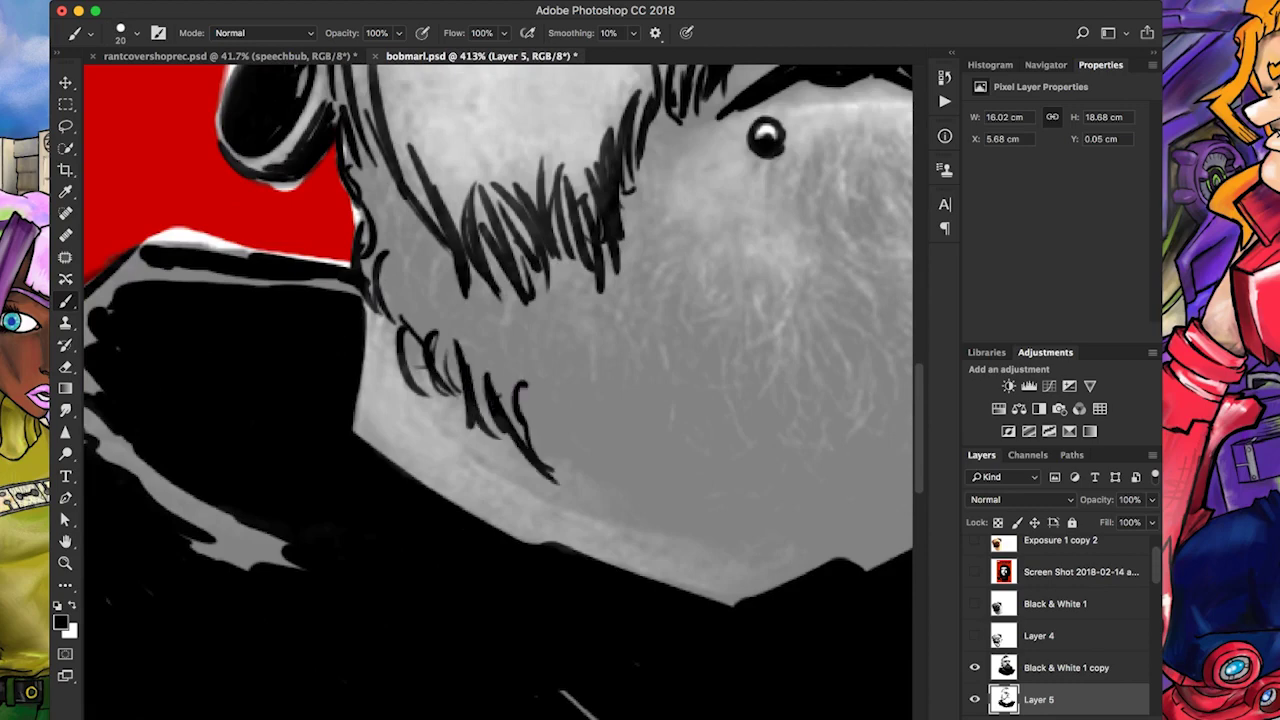
Continue the ragged black beard strokes along the lower jaw and under the chin to the hoodie
left_click_drag(520, 384, 610, 528)
scroll(560, 480, "right", 4)
left_click_drag(400, 475, 462, 556)
mouse_move(455, 465)
left_mouse_down()
mouse_move(560, 585)
mouse_move(610, 505)
left_mouse_up()
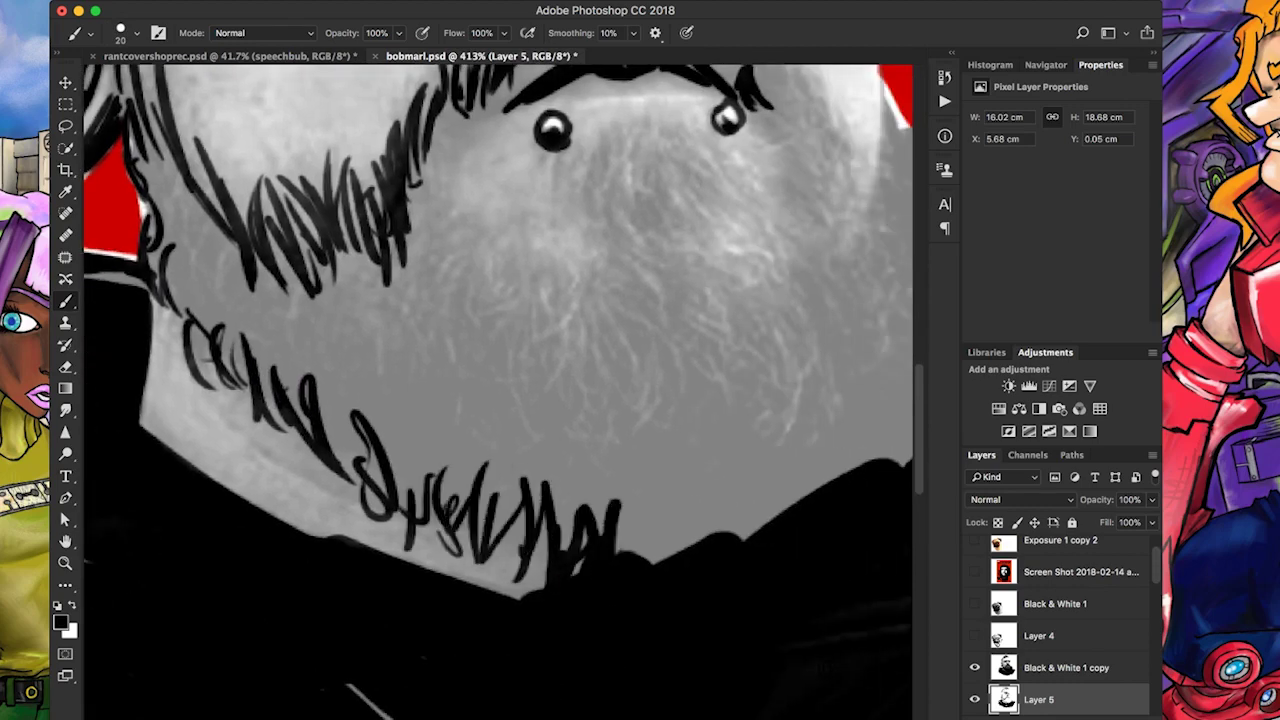
Fill the beard solid black along the jaw and under the chin, continuing into the far side of the hood
scroll(600, 450, "up", 2)
mouse_move(630, 435)
left_mouse_down()
mouse_move(575, 335)
mouse_move(400, 260)
mouse_move(200, 290)
mouse_move(125, 320)
mouse_move(175, 260)
mouse_move(340, 500)
mouse_move(500, 415)
mouse_move(600, 590)
mouse_move(830, 400)
left_mouse_up()
scroll(600, 450, "up", 2)
scroll(600, 450, "right", 4)
mouse_move(615, 600)
left_mouse_down()
mouse_move(620, 435)
mouse_move(640, 540)
left_mouse_up()
mouse_move(715, 420)
left_mouse_down()
mouse_move(740, 445)
mouse_move(710, 340)
mouse_move(655, 260)
mouse_move(650, 620)
mouse_move(790, 570)
mouse_move(845, 485)
mouse_move(760, 460)
mouse_move(770, 350)
mouse_move(695, 280)
mouse_move(725, 470)
mouse_move(812, 570)
left_mouse_up()
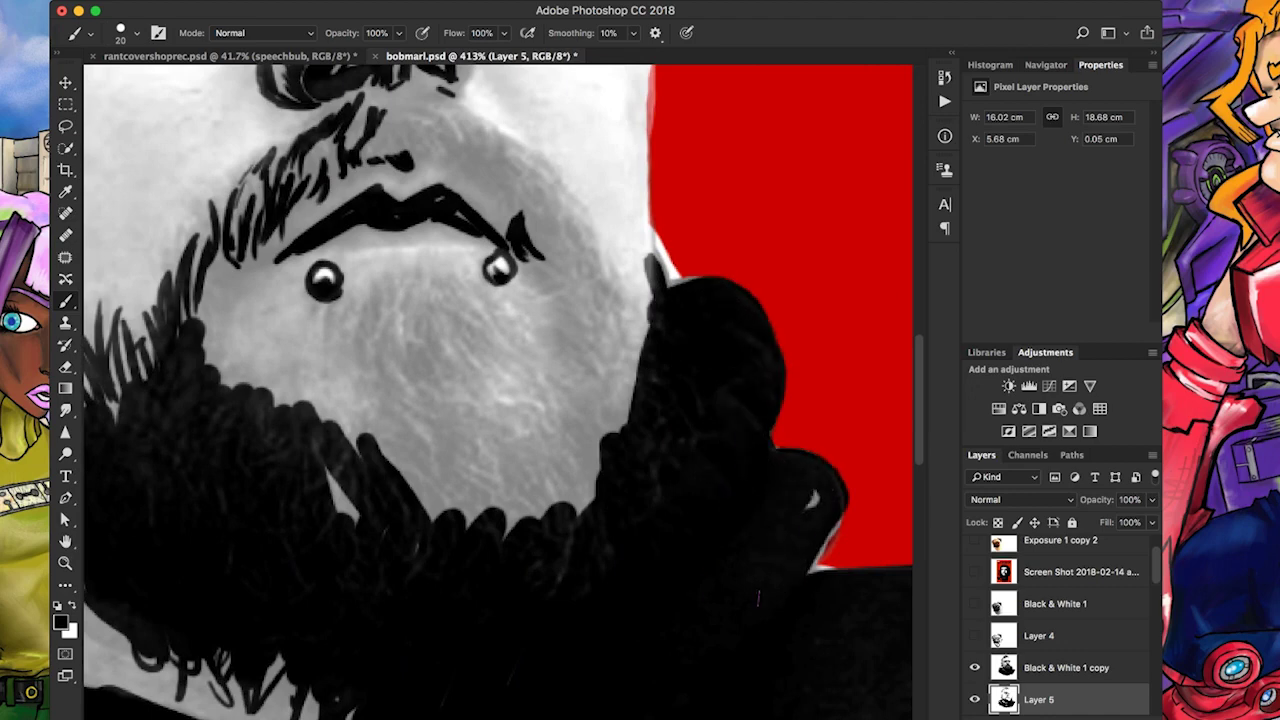
Close the pale gap at the far edge of the hood with black and erase the white spot at the far shoulder's tip
left_click_drag(812, 495, 814, 570)
left_click_drag(814, 560, 631, 394)
key("e")
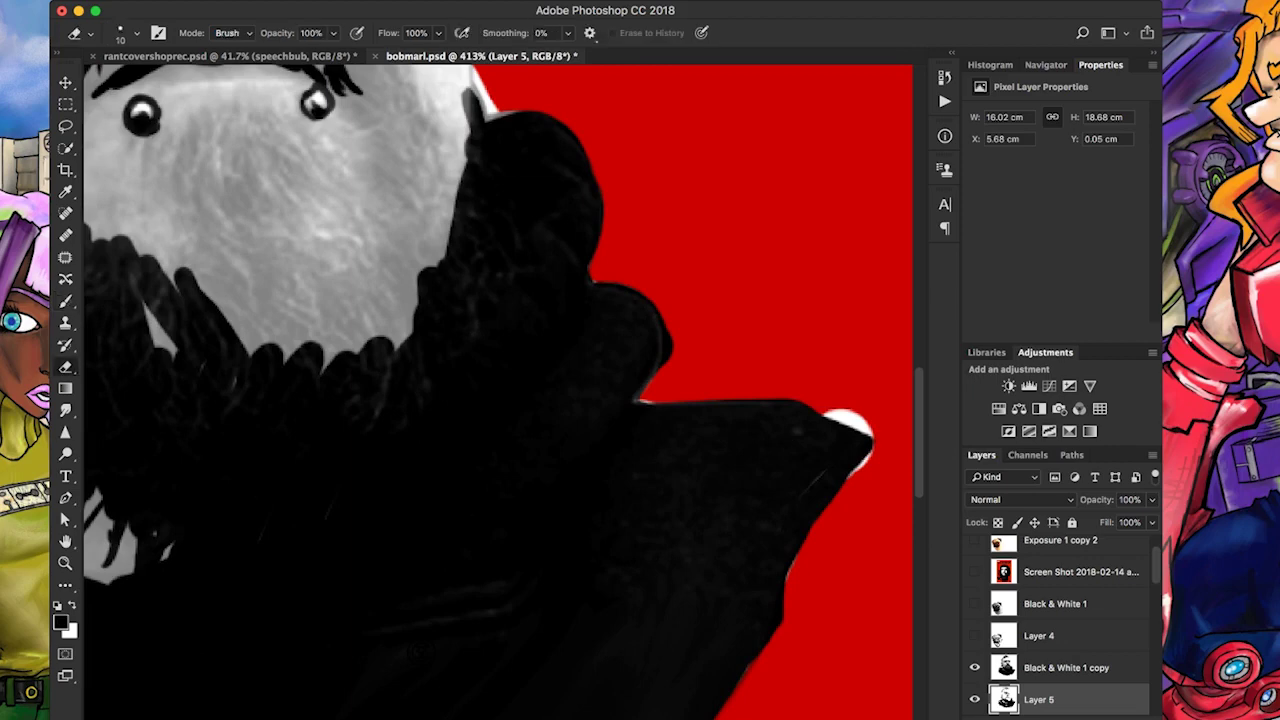
mouse_move(450, 300)
left_mouse_down()
mouse_move(510, 312)
mouse_move(681, 455)
mouse_move(733, 525)
left_mouse_up()
Ink hair strokes on the beard's upper edge and a curved black stroke below the lower lip into the beard
key("b")
left_click_drag(330, 315, 300, 440)
left_click_drag(325, 395, 365, 445)
mouse_move(476, 363)
left_mouse_down()
mouse_move(502, 515)
mouse_move(556, 580)
left_mouse_up()
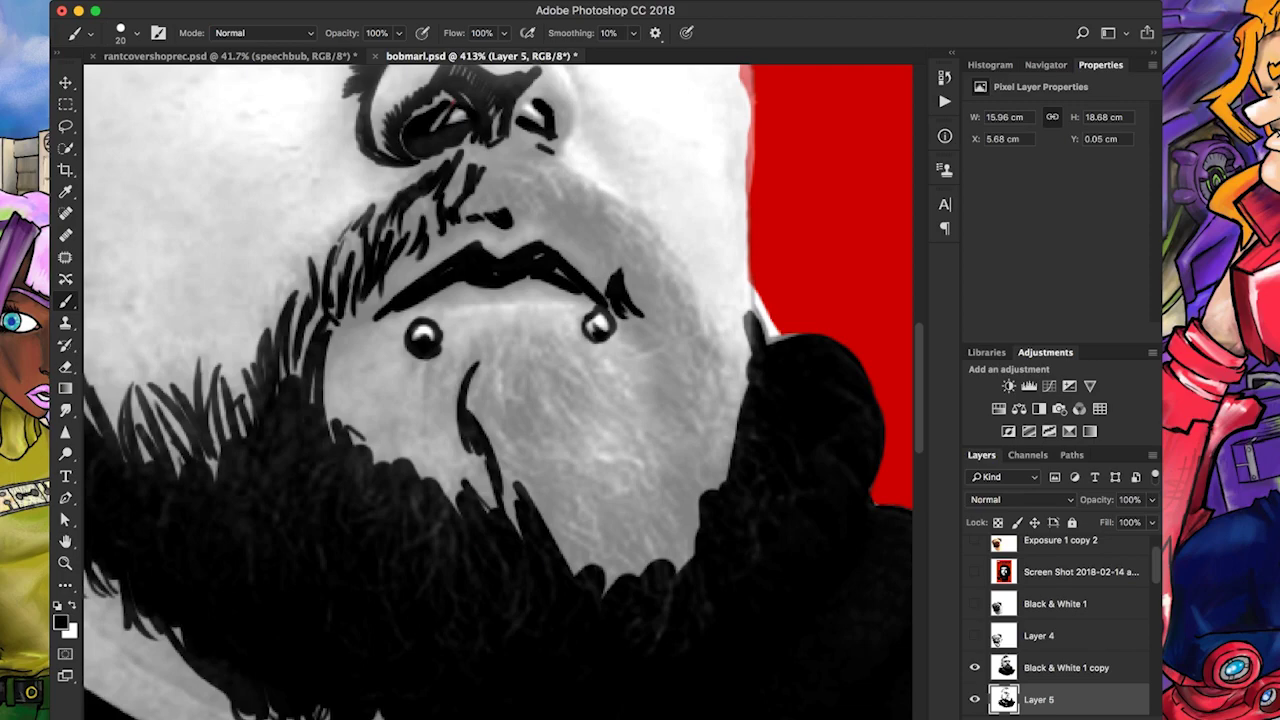
Hatch the near cheek with slanted parallel black strokes between the ear and the mouth
key("super+0")
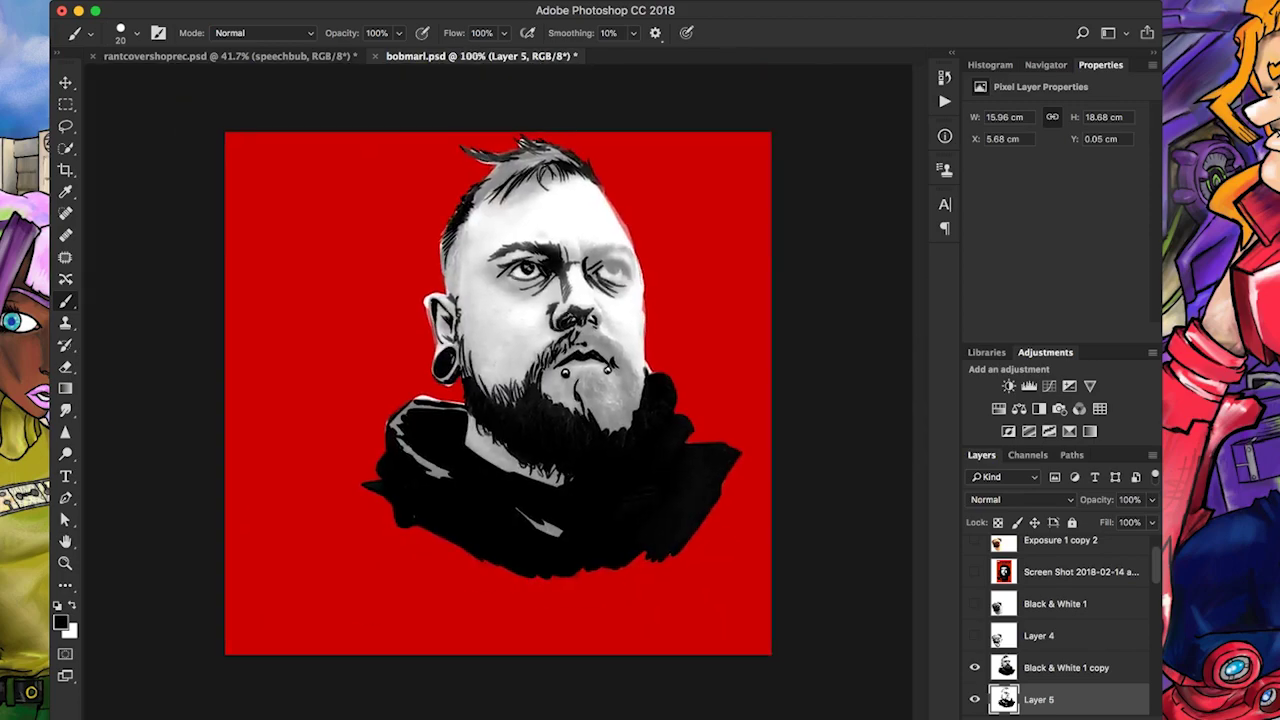
scroll(600, 400, "up", 5)
left_click_drag(520, 455, 575, 405)
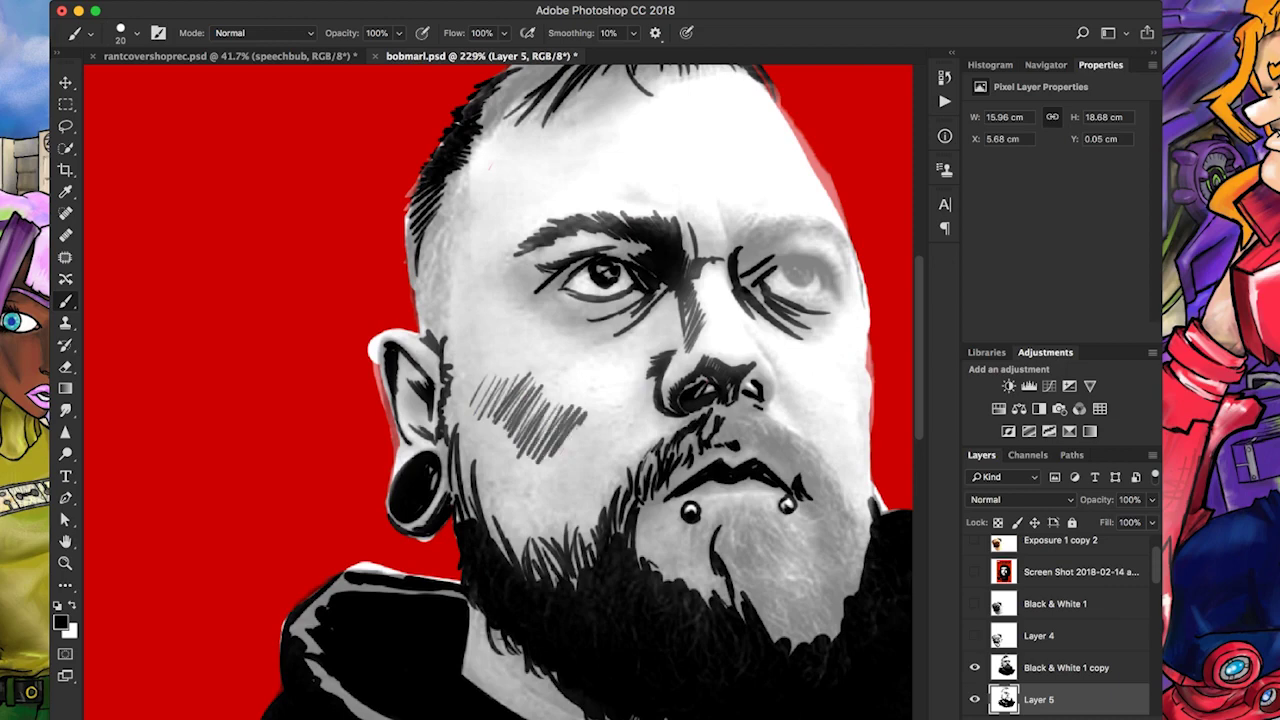
left_click_drag(575, 468, 625, 405)
Ink slanted hair strokes at the temple down to the top of the ear
mouse_move(430, 335)
left_mouse_down()
mouse_move(448, 292)
mouse_move(424, 275)
mouse_move(426, 226)
mouse_move(450, 204)
left_mouse_up()
left_click_drag(420, 272, 468, 172)
left_click_drag(432, 302, 452, 258)
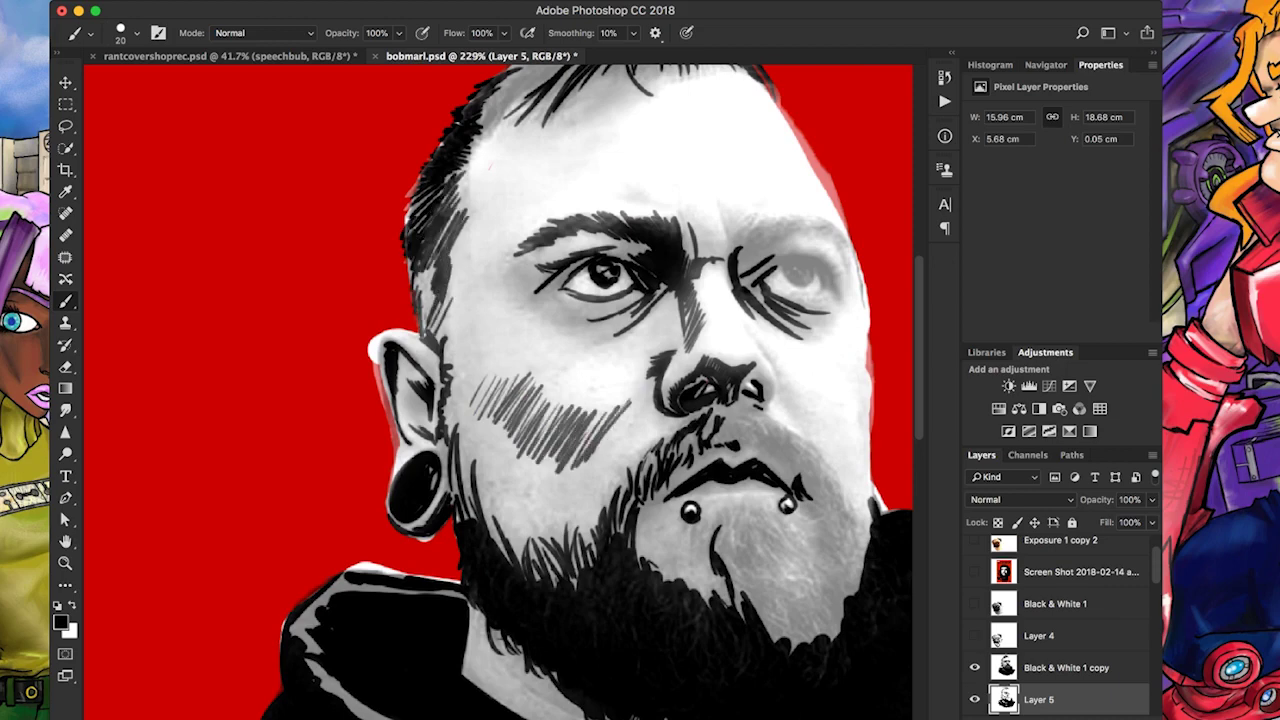
View the whole canvas and show Layer 4 with the inked pug beside the man
scroll(515, 420, "up", 2)
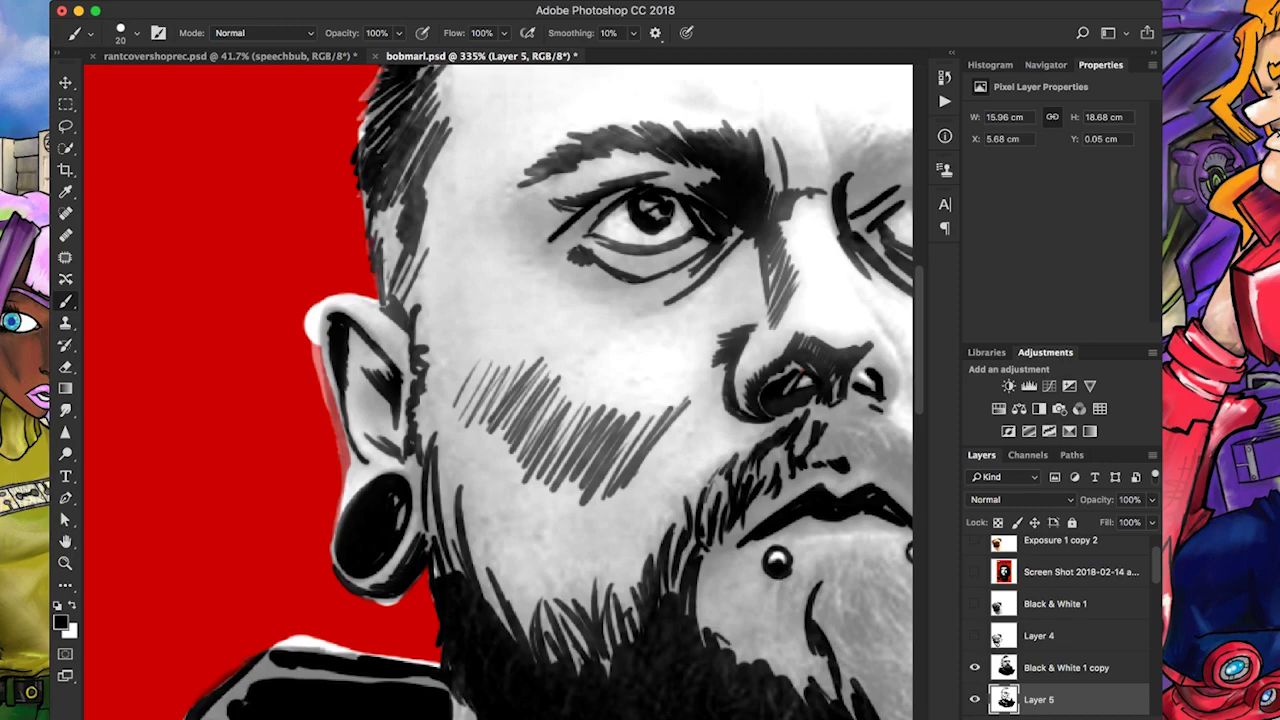
key("ctrl+0")
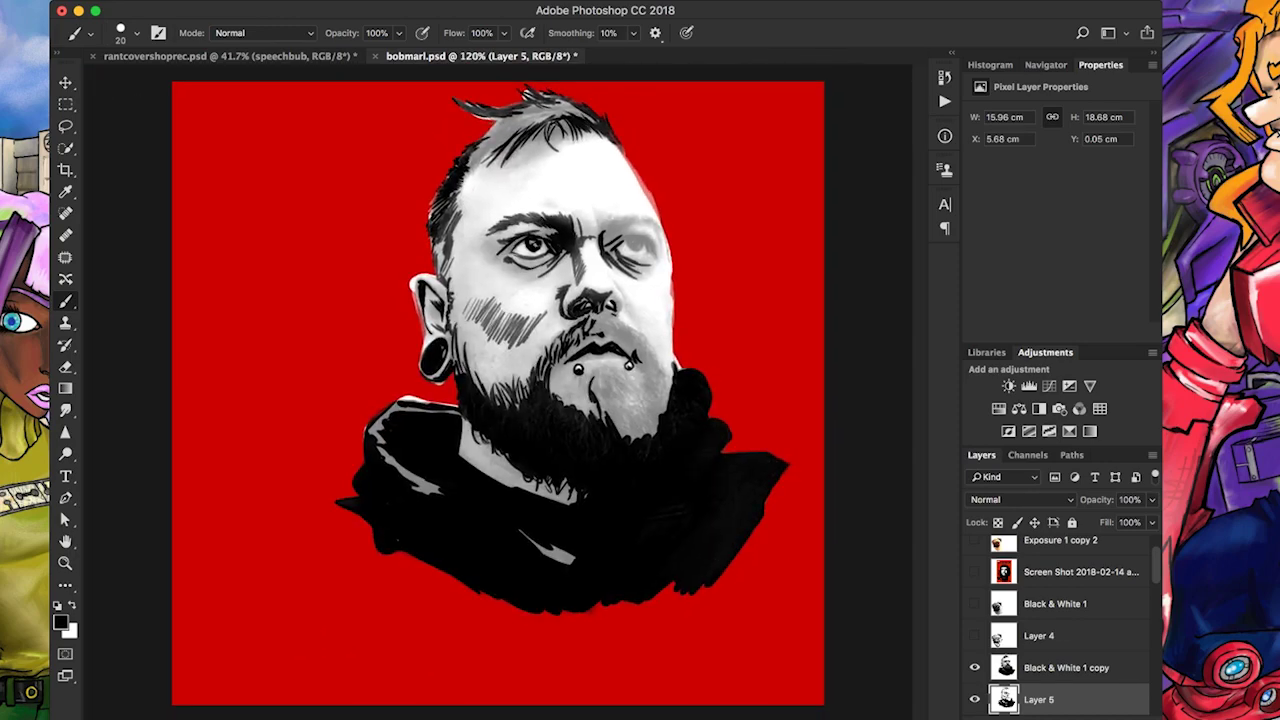
left_click(975, 635)
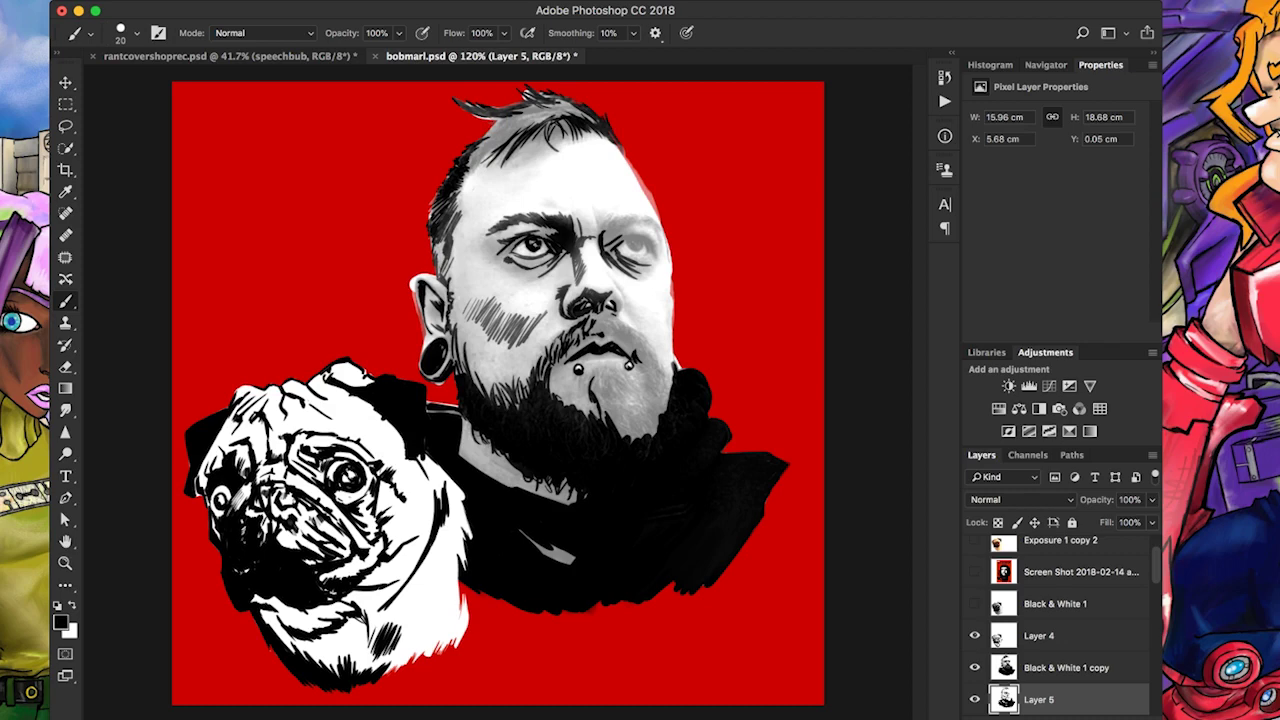
Ink a tuft of hair below the lower lip and fill the lower chin with black beard strokes
scroll(498, 390, "up", 5)
scroll(498, 390, "up", 2)
scroll(498, 390, "down", 3)
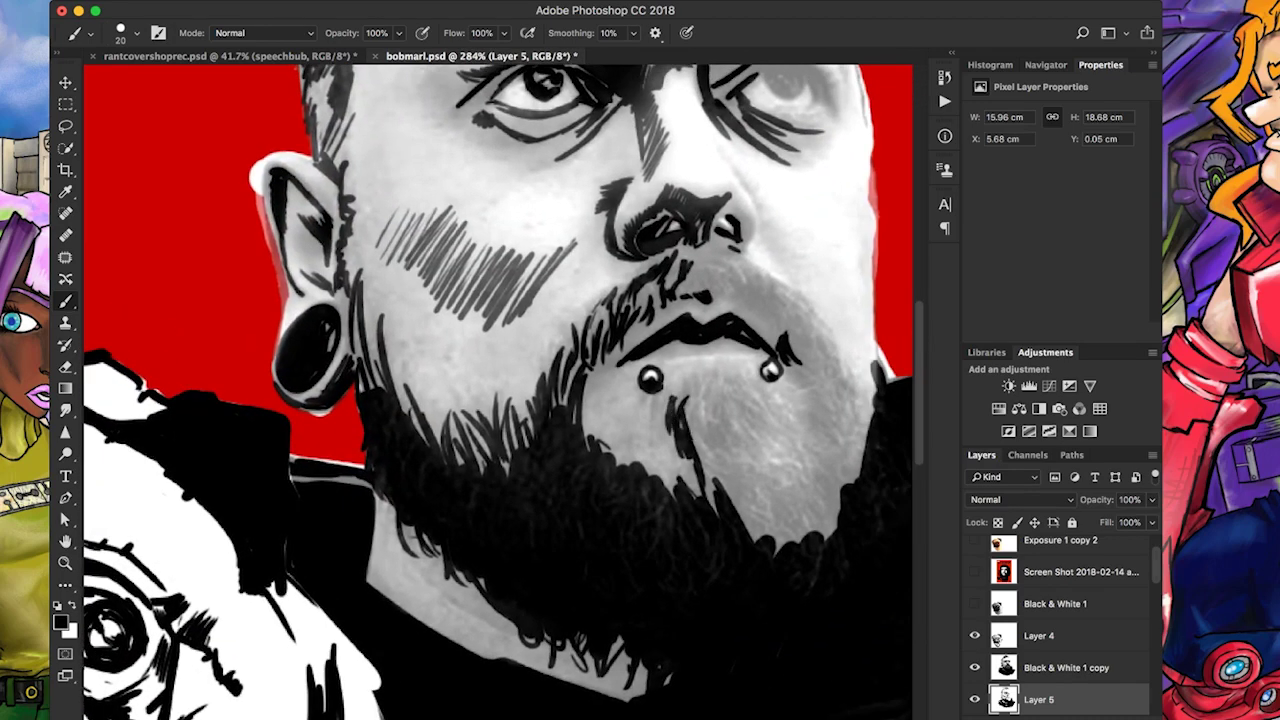
left_click_drag(690, 390, 740, 480)
left_click_drag(720, 420, 745, 535)
left_click_drag(760, 450, 840, 540)
Ink the moustache over the lip and down the far side into the beard, and thicken the tuft below the lip
mouse_move(790, 315)
left_mouse_down()
mouse_move(850, 480)
mouse_move(690, 265)
mouse_move(640, 310)
left_mouse_up()
left_click_drag(770, 295, 860, 470)
left_click_drag(865, 425, 760, 535)
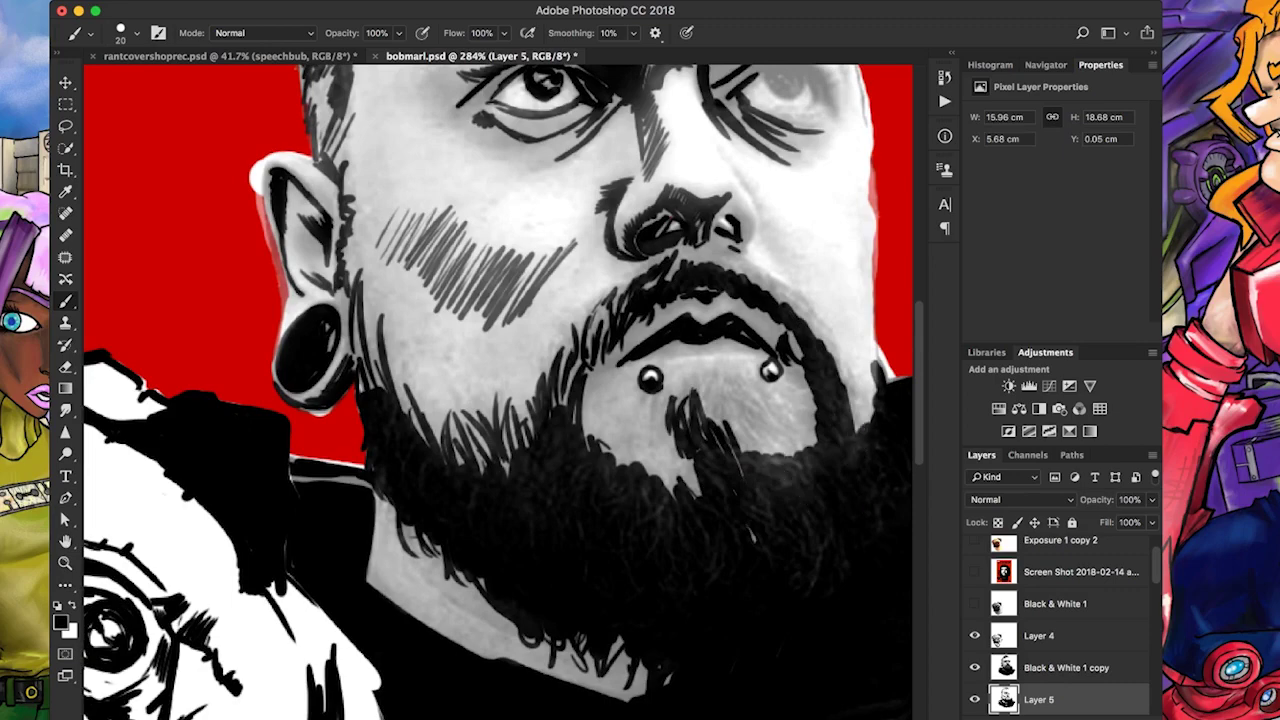
left_click_drag(688, 376, 728, 440)
left_click_drag(745, 382, 795, 452)
Add slanted hatching on the near cheek between the existing hatching and the top of the beard
scroll(500, 390, "down", 3)
scroll(500, 390, "left", 3)
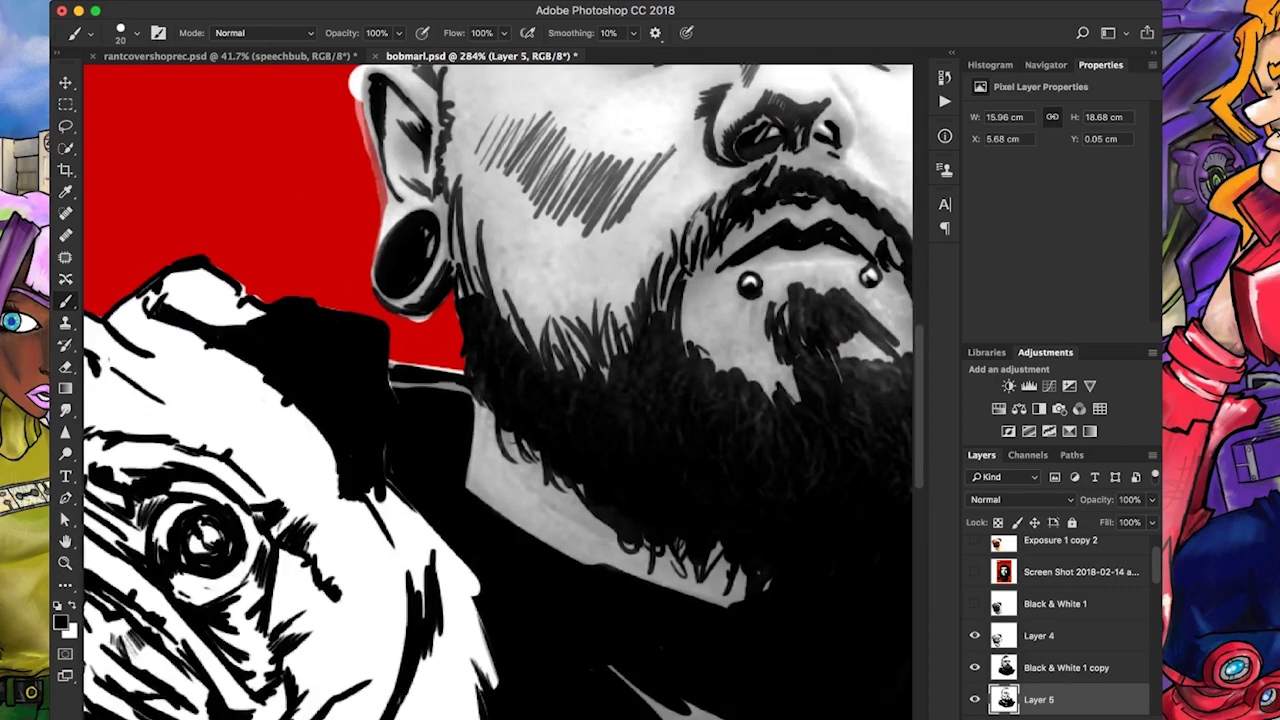
scroll(526, 548, "down", 3)
mouse_move(535, 362)
left_mouse_down()
mouse_move(562, 425)
mouse_move(618, 445)
left_mouse_up()
mouse_move(625, 355)
left_mouse_down()
mouse_move(700, 300)
mouse_move(700, 372)
left_mouse_up()
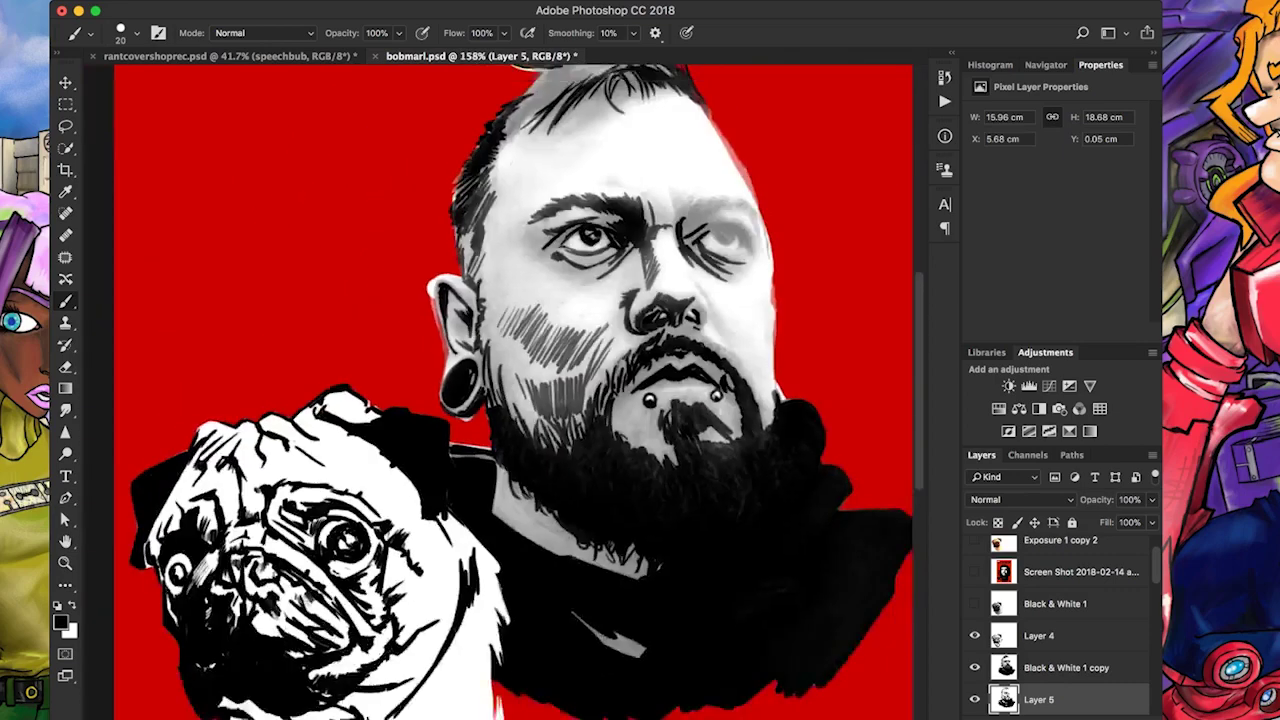
Fill the near cheek with dense dark strokes from the hatching to the beard and toward the ear
scroll(552, 300, "up", 3)
left_click_drag(575, 398, 590, 462)
left_click_drag(565, 362, 510, 460)
left_click_drag(520, 338, 455, 492)
left_click_drag(455, 310, 460, 430)
left_click_drag(470, 432, 498, 508)
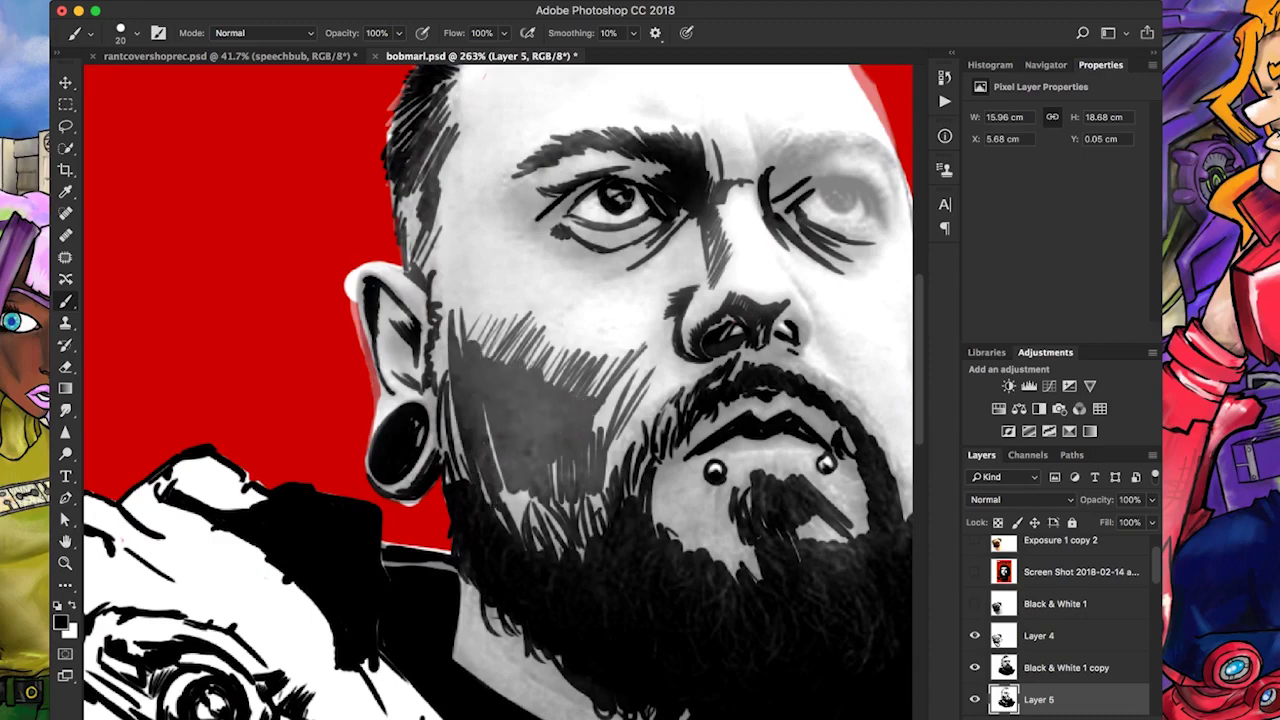
Erase the white overhang along the outer edge of the near ear
scroll(360, 210, "up", 3)
left_click_drag(452, 428, 420, 480)
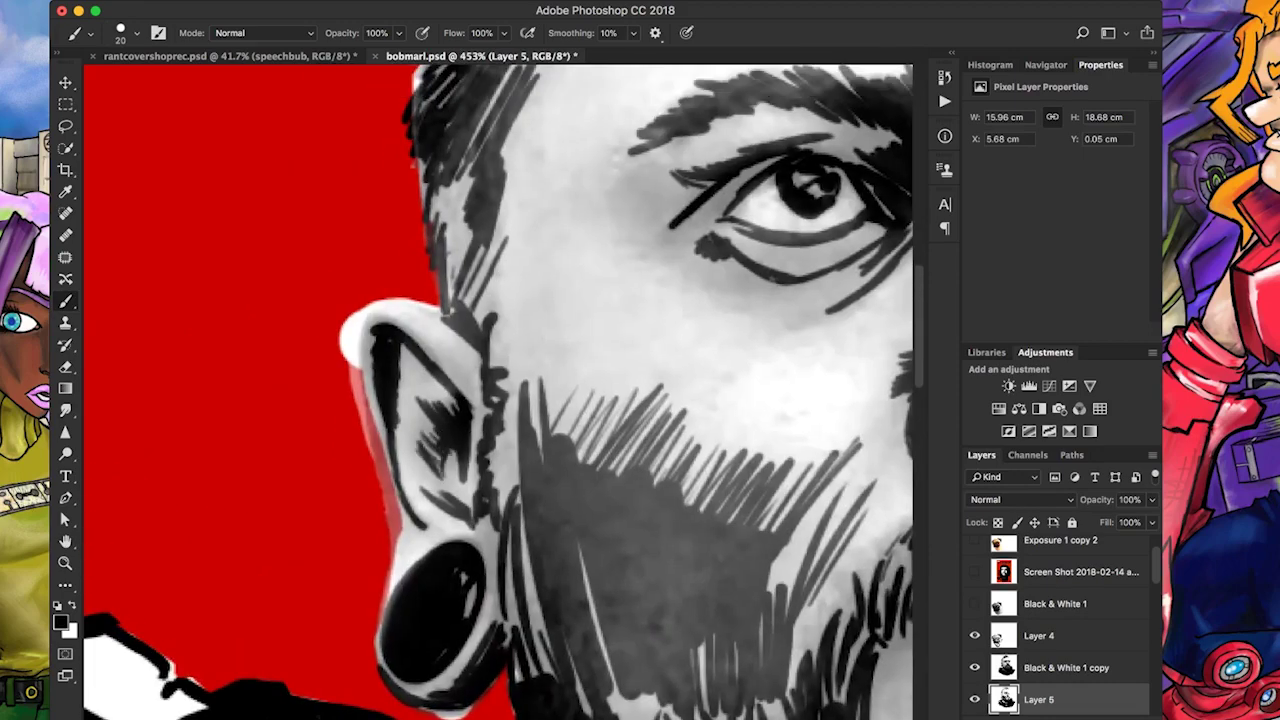
key("e")
left_click_drag(350, 310, 354, 365)
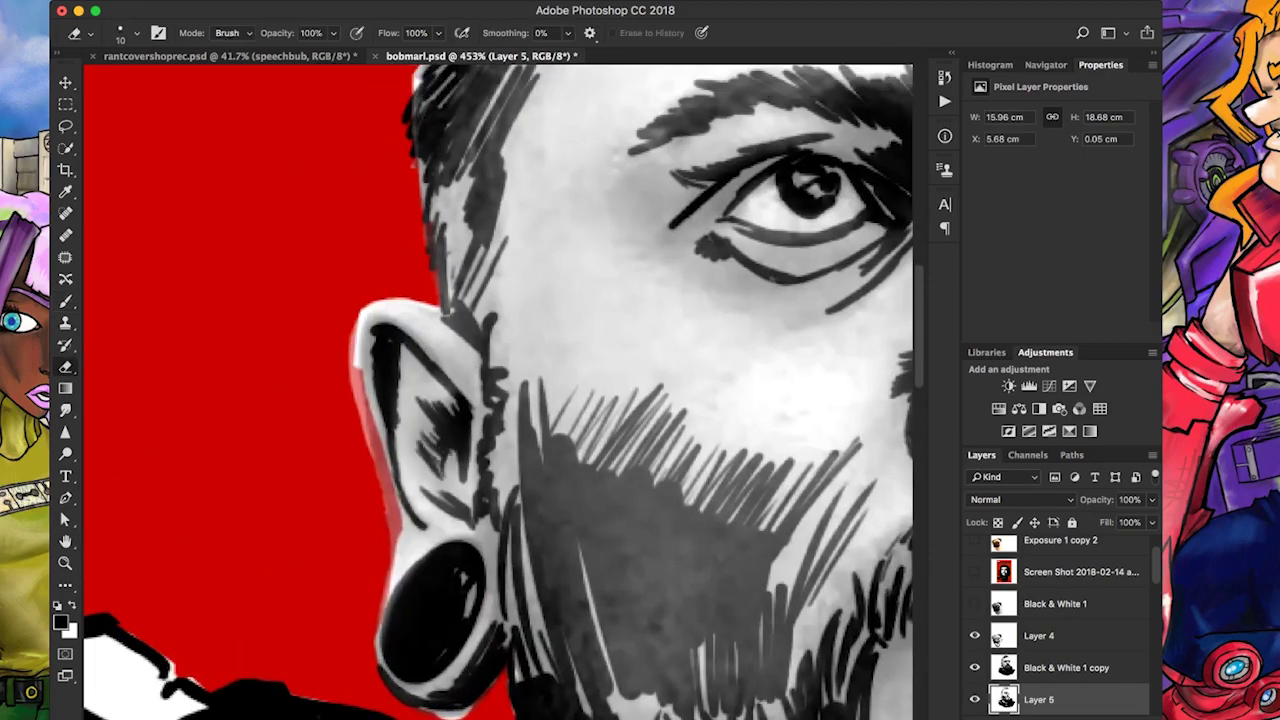
key("x")
left_click_drag(398, 548, 364, 304)
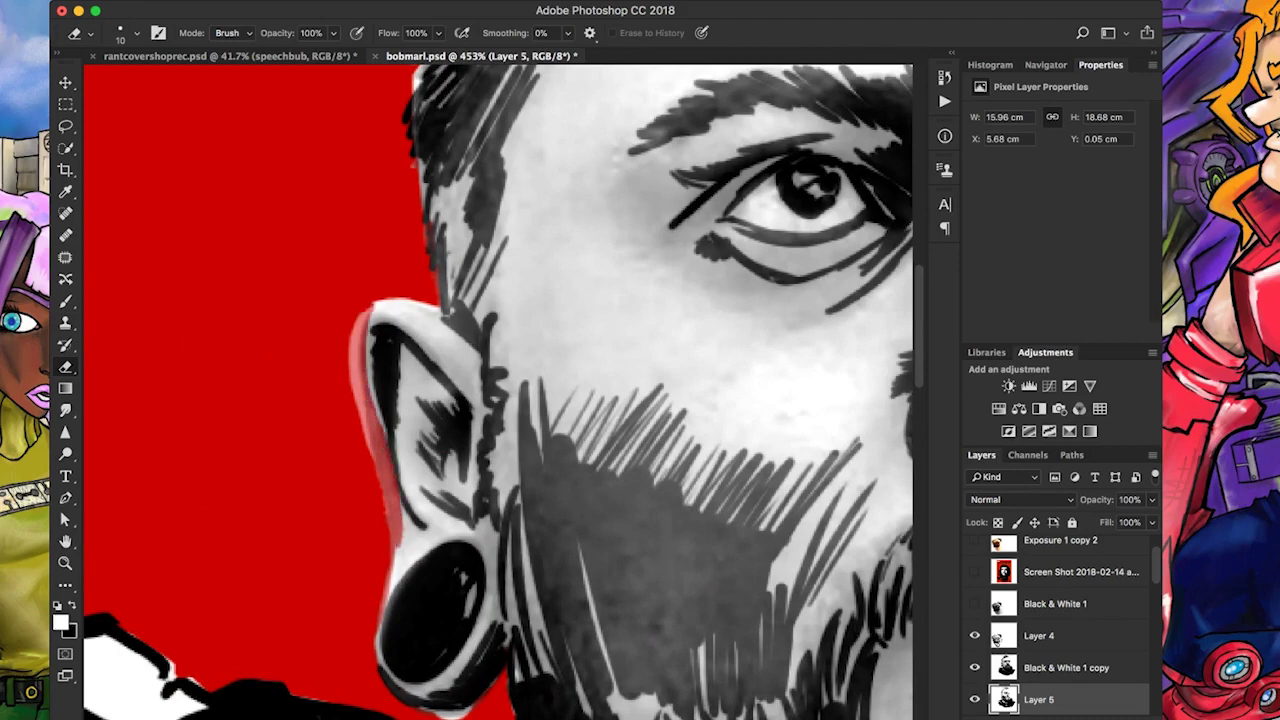
Paint the outer rim of the near ear white and clean up its outline against the red background
key("b")
mouse_move(398, 550)
left_mouse_down()
mouse_move(356, 348)
mouse_move(372, 296)
mouse_move(354, 364)
mouse_move(354, 326)
mouse_move(385, 322)
mouse_move(388, 416)
left_mouse_up()
key("e")
key("b")
scroll(481, 393, "down", 2)
key("e")
scroll(525, 410, "up", 1)
key("alt+bracketright")
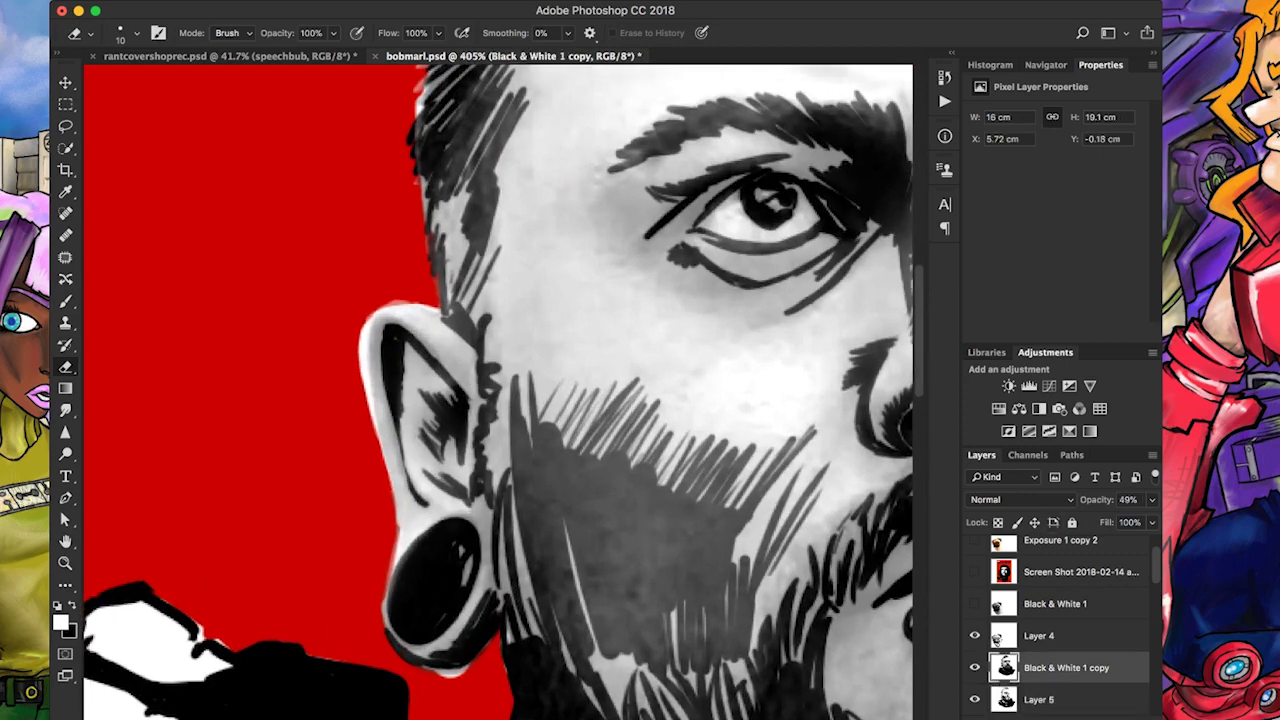
Return to Layer 5 and fill the hair above the ear with black strokes
key("alt+bracketleft")
key("b")
scroll(500, 390, "up", 3)
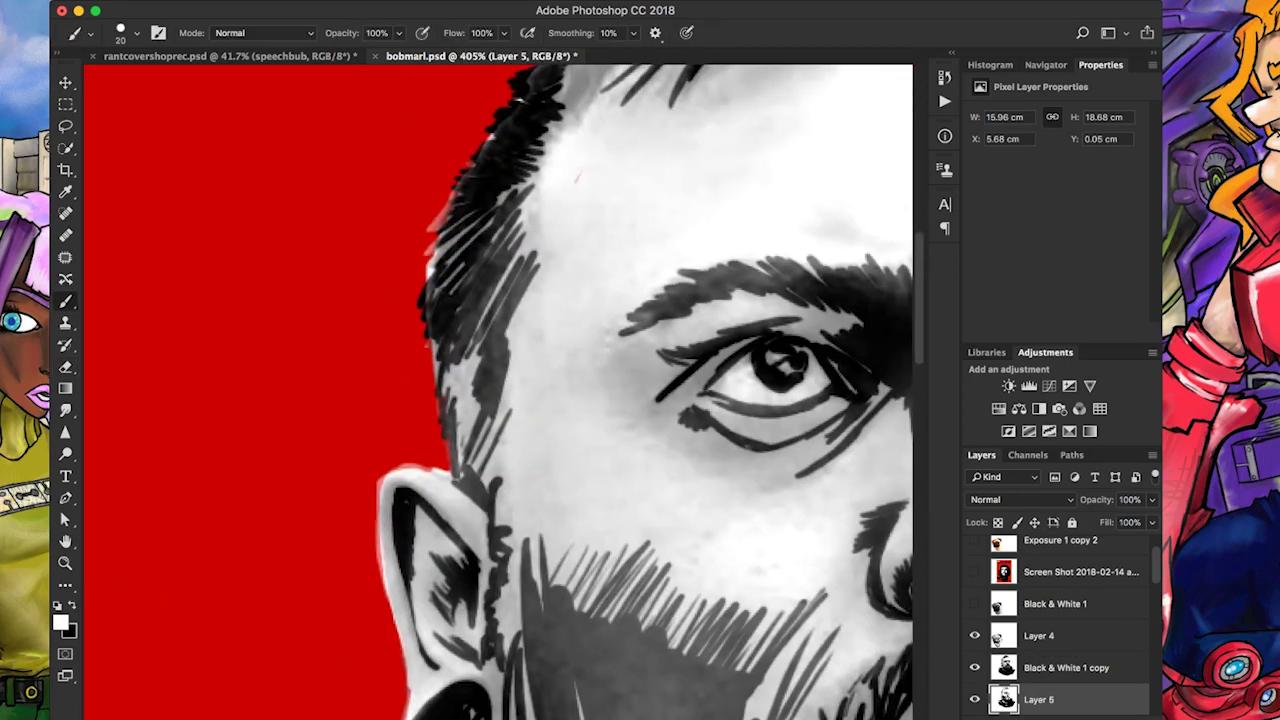
left_click_drag(486, 420, 486, 380)
key("x")
mouse_move(478, 440)
left_mouse_down()
mouse_move(480, 305)
mouse_move(535, 225)
left_mouse_up()
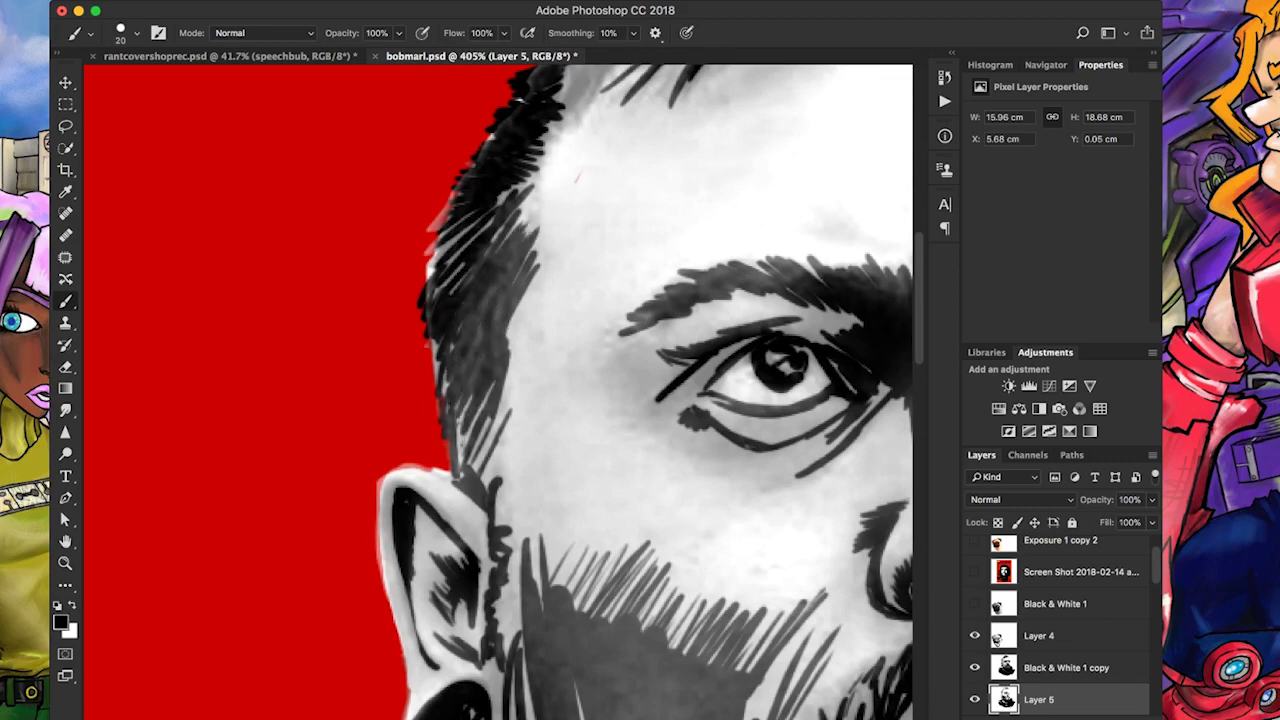
Erase the pale fringe at the outer edge of the side hair and give the edge a jagged black outline
key("e")
mouse_move(455, 275)
left_mouse_down()
mouse_move(440, 232)
mouse_move(445, 250)
left_mouse_up()
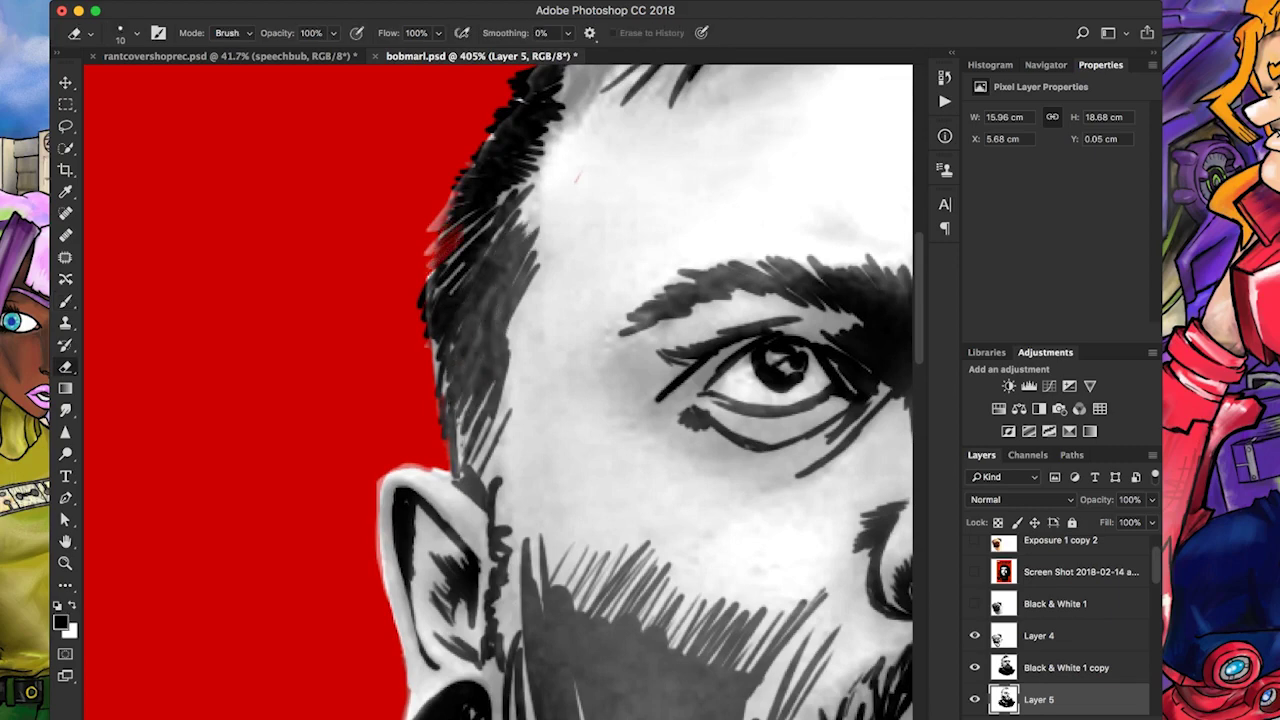
mouse_move(440, 325)
left_mouse_down()
mouse_move(445, 395)
mouse_move(432, 325)
mouse_move(470, 225)
mouse_move(440, 270)
mouse_move(420, 200)
mouse_move(510, 220)
left_mouse_up()
key("b")
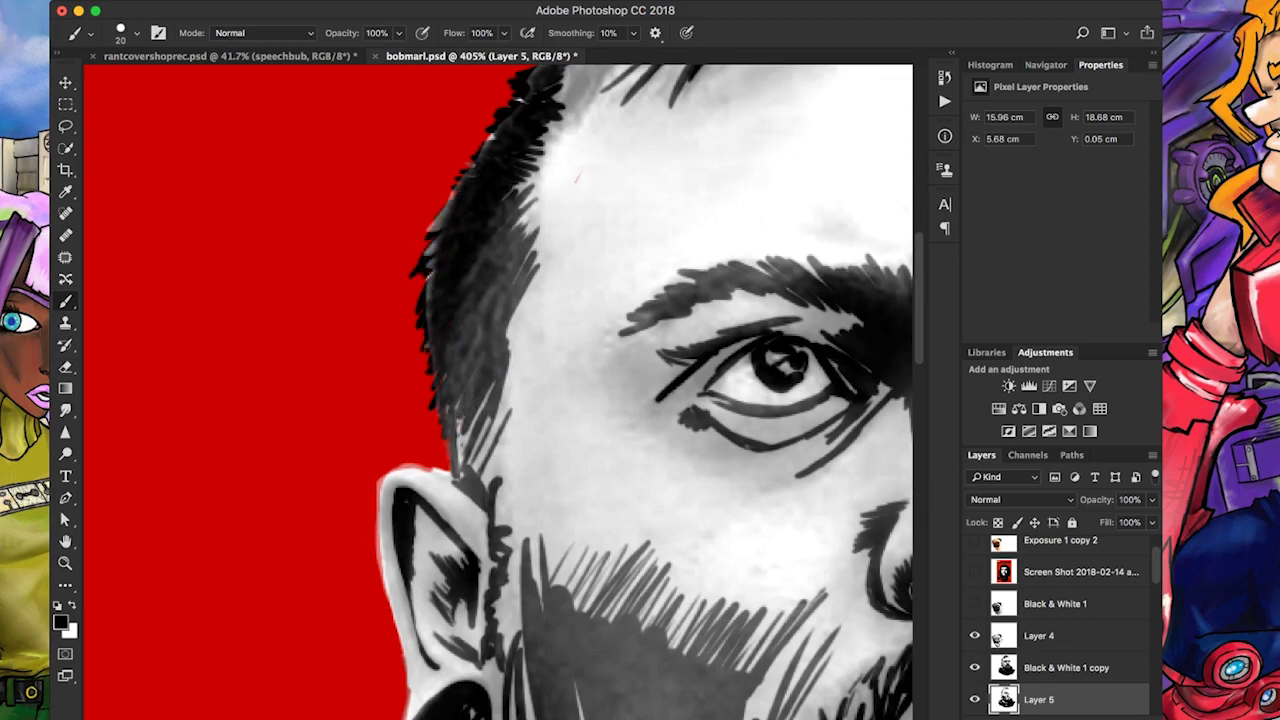
Fill the sideburn in front of the ear with black from the temple down to the beard
mouse_move(460, 385)
left_mouse_down()
mouse_move(502, 502)
mouse_move(435, 450)
mouse_move(465, 610)
left_mouse_up()
scroll(500, 500, "down", 5)
scroll(500, 500, "right", 2)
left_click_drag(470, 555, 480, 620)
scroll(480, 500, "down", 5)
scroll(480, 500, "right", 1)
Darken the lower cheek beard with black strokes, blending it into the solid beard
left_click_drag(460, 470, 520, 340)
left_click_drag(530, 460, 612, 575)
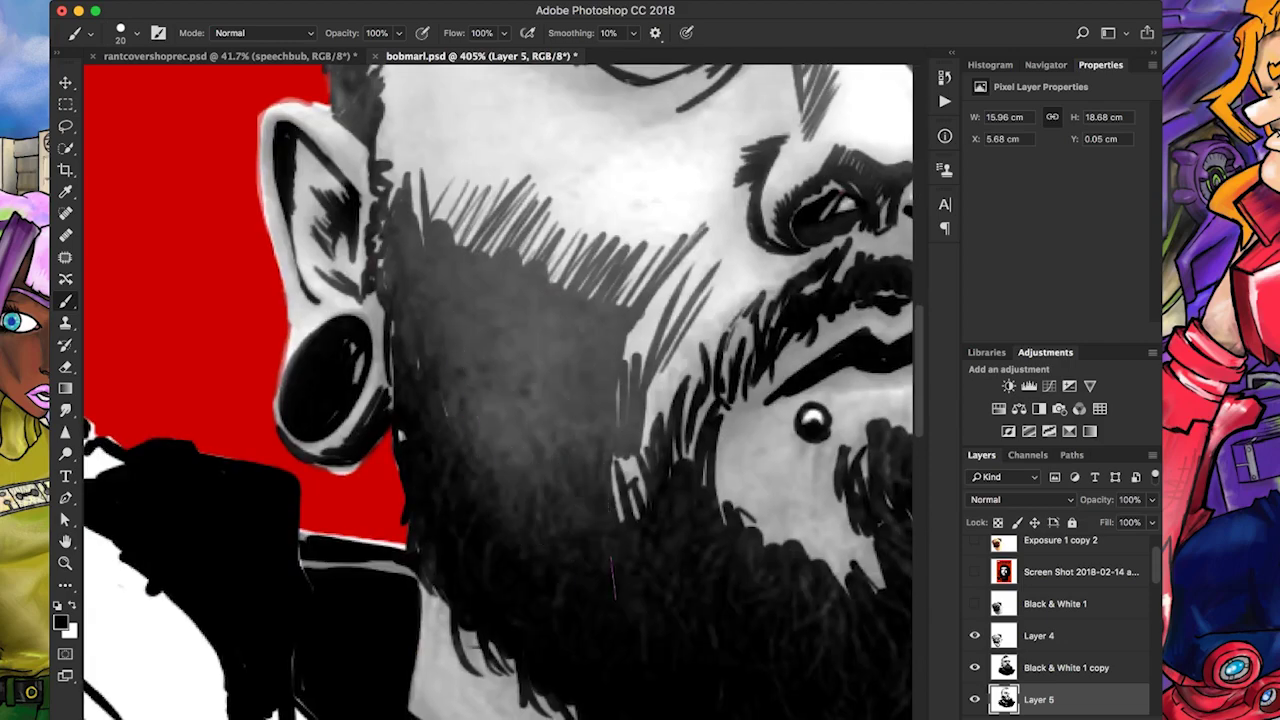
left_click_drag(615, 455, 648, 520)
left_click_drag(430, 170, 412, 218)
Thicken the side hair at the temple with black strokes and roughen its outer edge
scroll(500, 400, "up", 6)
scroll(500, 400, "left", 2)
left_click_drag(450, 398, 500, 300)
mouse_move(480, 484)
left_mouse_down()
mouse_move(518, 378)
mouse_move(546, 410)
left_mouse_up()
mouse_move(404, 446)
left_mouse_down()
mouse_move(446, 386)
mouse_move(436, 370)
left_mouse_up()
left_click_drag(386, 408, 414, 382)
Ink shading strokes at the outer corner and the lid of the near eye
scroll(500, 400, "up", 6)
scroll(500, 400, "right", 2)
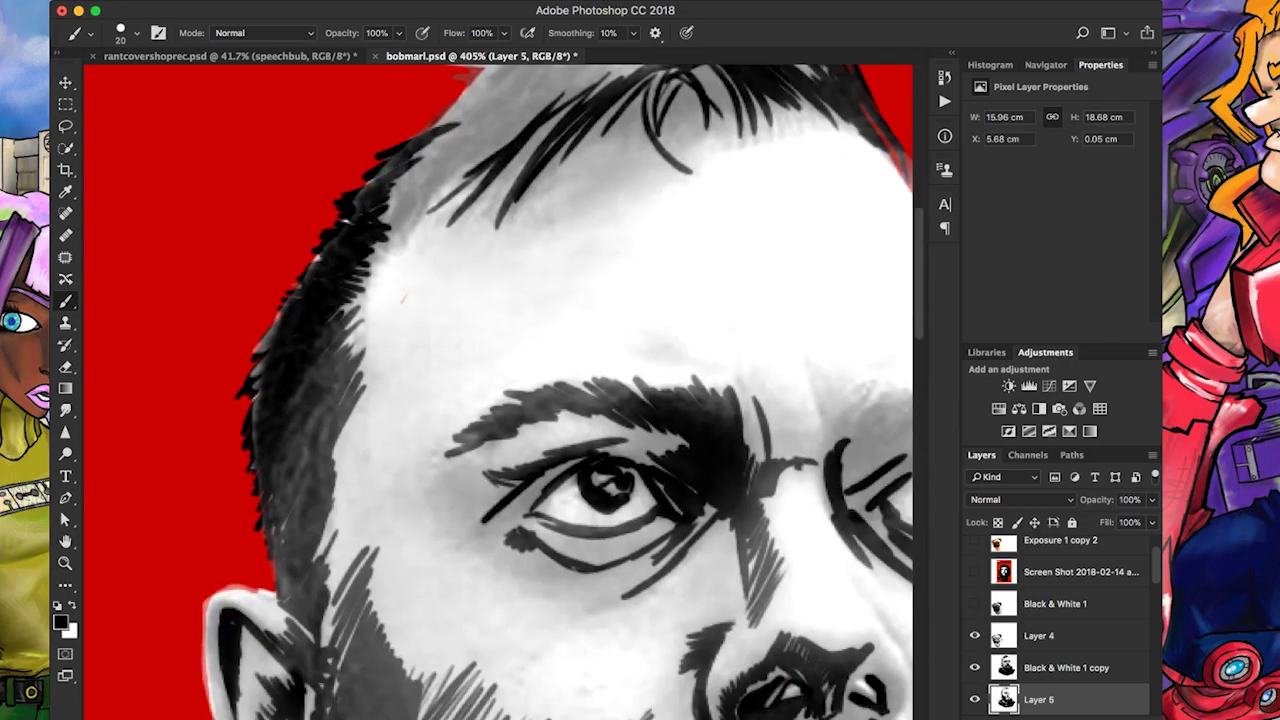
left_click_drag(448, 524, 514, 478)
mouse_move(626, 480)
left_mouse_down()
mouse_move(680, 450)
mouse_move(668, 496)
left_mouse_up()
Ink the hairline and fill the grey top of the hair with long black strokes along its flow
scroll(500, 400, "up", 6)
scroll(500, 400, "left", 1)
left_click_drag(406, 432, 494, 320)
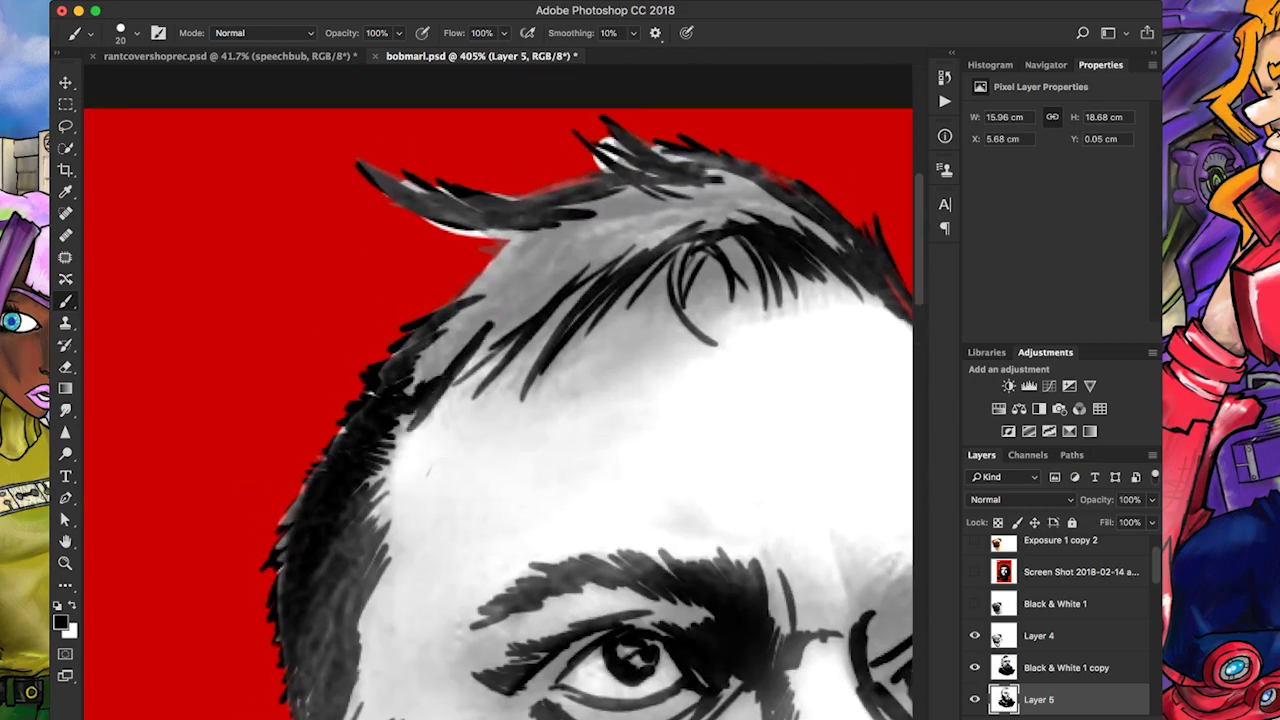
left_click_drag(426, 380, 562, 222)
mouse_move(426, 240)
left_mouse_down()
mouse_move(556, 236)
mouse_move(830, 172)
left_mouse_up()
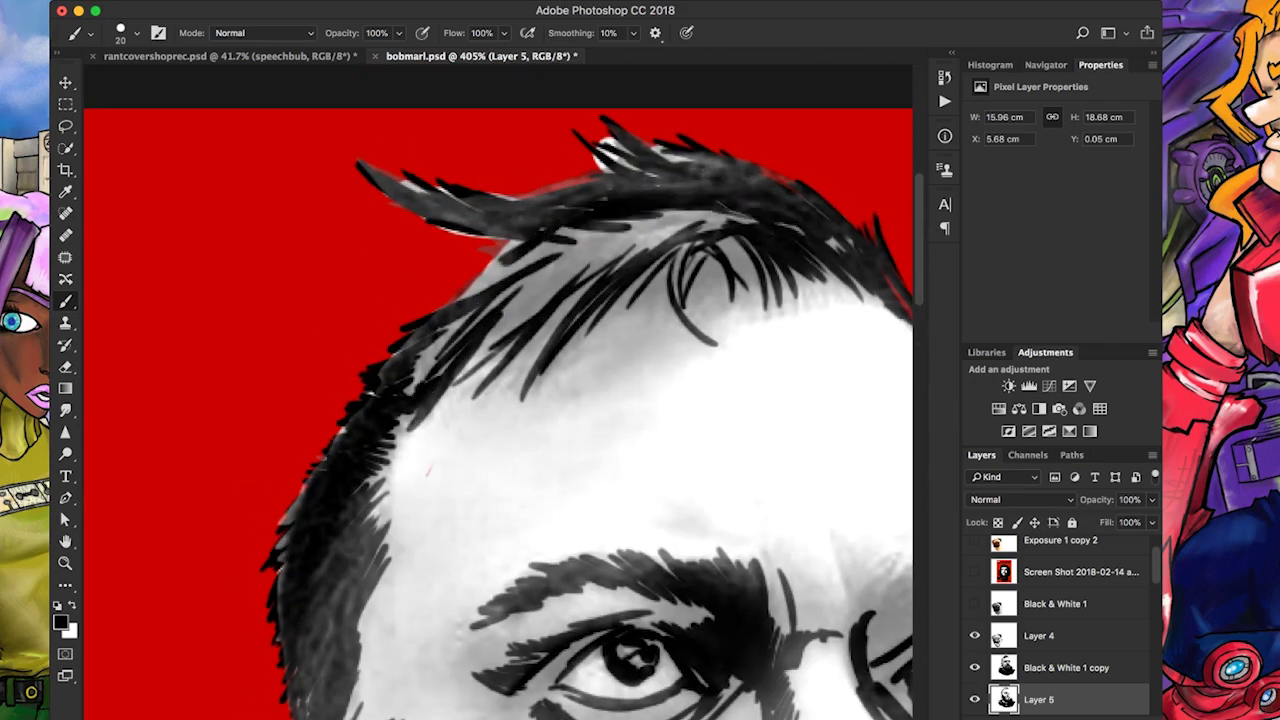
left_click_drag(750, 206, 592, 268)
mouse_move(612, 222)
left_mouse_down()
mouse_move(410, 378)
mouse_move(570, 232)
mouse_move(614, 328)
mouse_move(548, 328)
left_mouse_up()
Erase the white fringes around the protruding tufts on top of the hair
scroll(500, 400, "up", 3)
scroll(500, 400, "right", 2)
key("e")
mouse_move(530, 278)
left_mouse_down()
mouse_move(498, 306)
mouse_move(538, 290)
mouse_move(500, 284)
mouse_move(584, 282)
left_mouse_up()
mouse_move(306, 296)
left_mouse_down()
mouse_move(384, 330)
mouse_move(376, 356)
left_mouse_up()
Ink the hair tufts and remaining gaps in the top hair black, and add fine strokes to the curl over the forehead
key("b")
left_click_drag(304, 338, 416, 362)
left_click_drag(394, 316, 500, 318)
left_click_drag(368, 376, 418, 364)
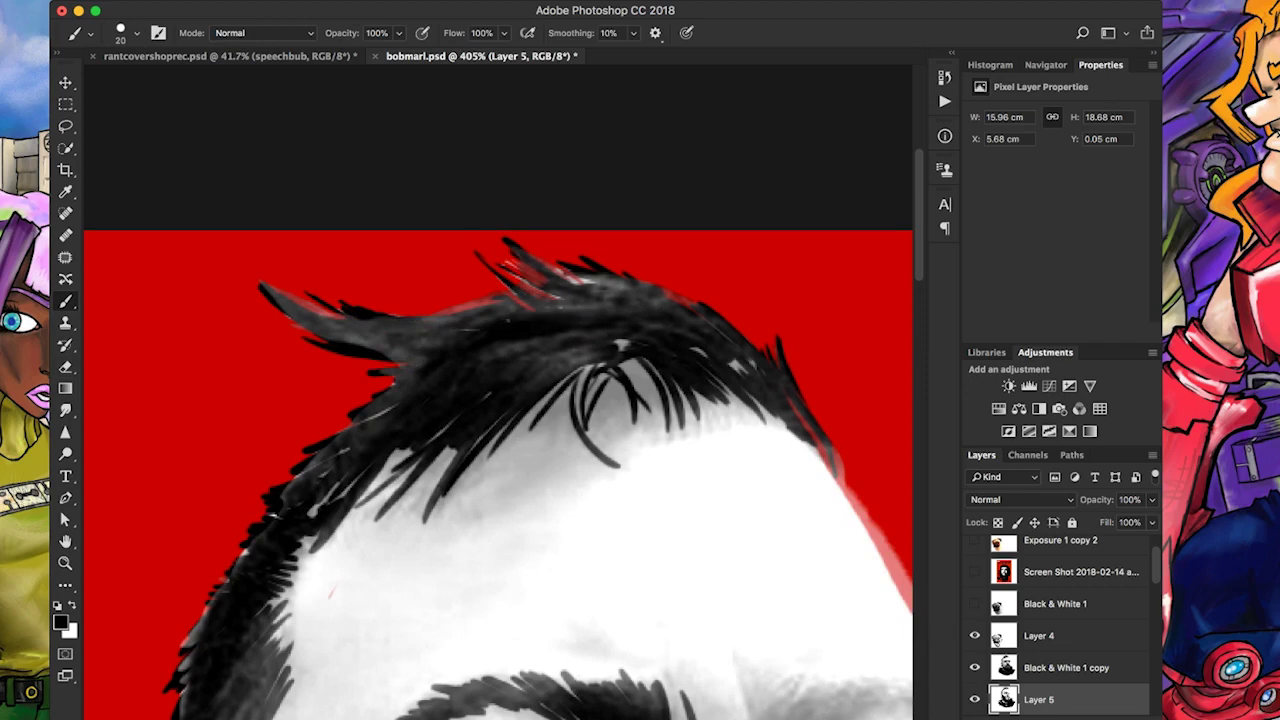
left_click_drag(524, 308, 590, 270)
left_click_drag(692, 350, 742, 366)
left_click_drag(612, 432, 616, 346)
mouse_move(620, 370)
left_mouse_down()
mouse_move(552, 392)
mouse_move(542, 432)
left_mouse_up()
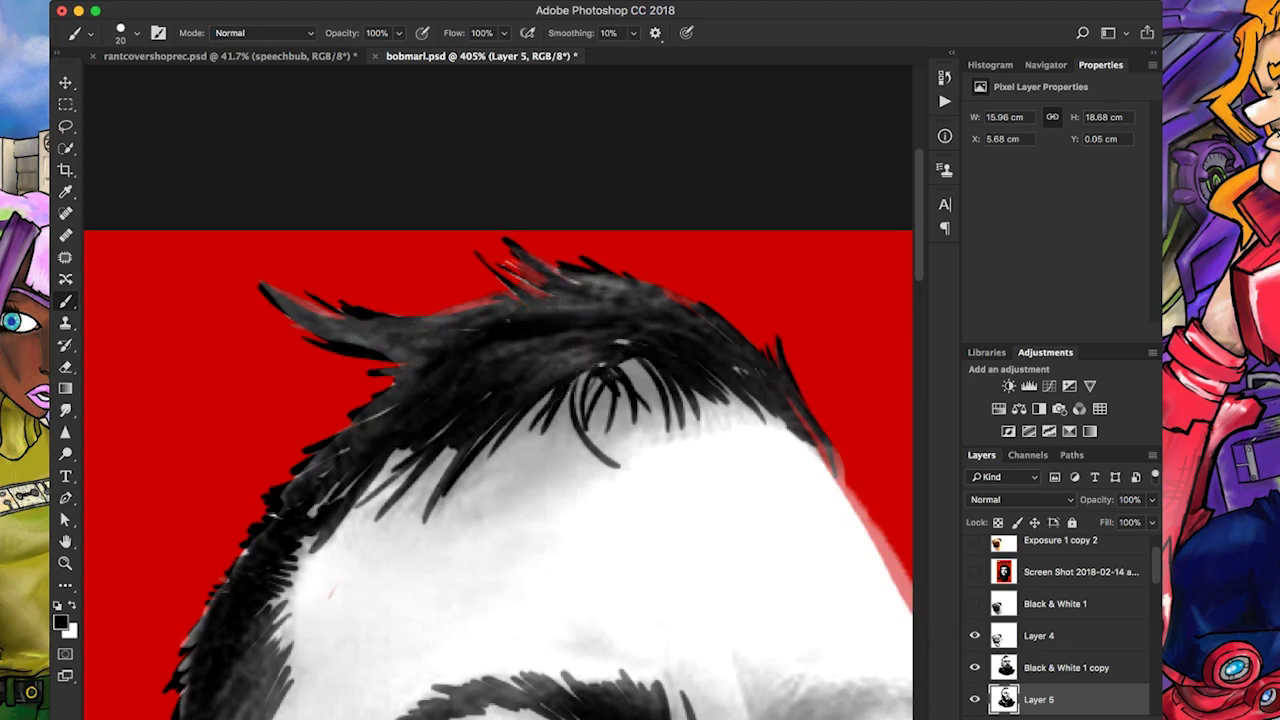
Ink the far eye's iris, lids and creases in black with white touches, and outline the eyebrow above it
scroll(498, 392, "down", 6)
mouse_move(612, 346)
left_mouse_down()
mouse_move(640, 428)
mouse_move(760, 376)
mouse_move(842, 432)
left_mouse_up()
mouse_move(688, 474)
left_mouse_down()
mouse_move(740, 430)
mouse_move(724, 444)
mouse_move(760, 452)
left_mouse_up()
key("x")
left_click_drag(732, 450, 794, 488)
key("x")
mouse_move(768, 432)
left_mouse_down()
mouse_move(808, 484)
mouse_move(818, 466)
left_mouse_up()
left_click_drag(756, 422, 796, 446)
left_click_drag(696, 436, 762, 422)
left_click_drag(710, 390, 750, 414)
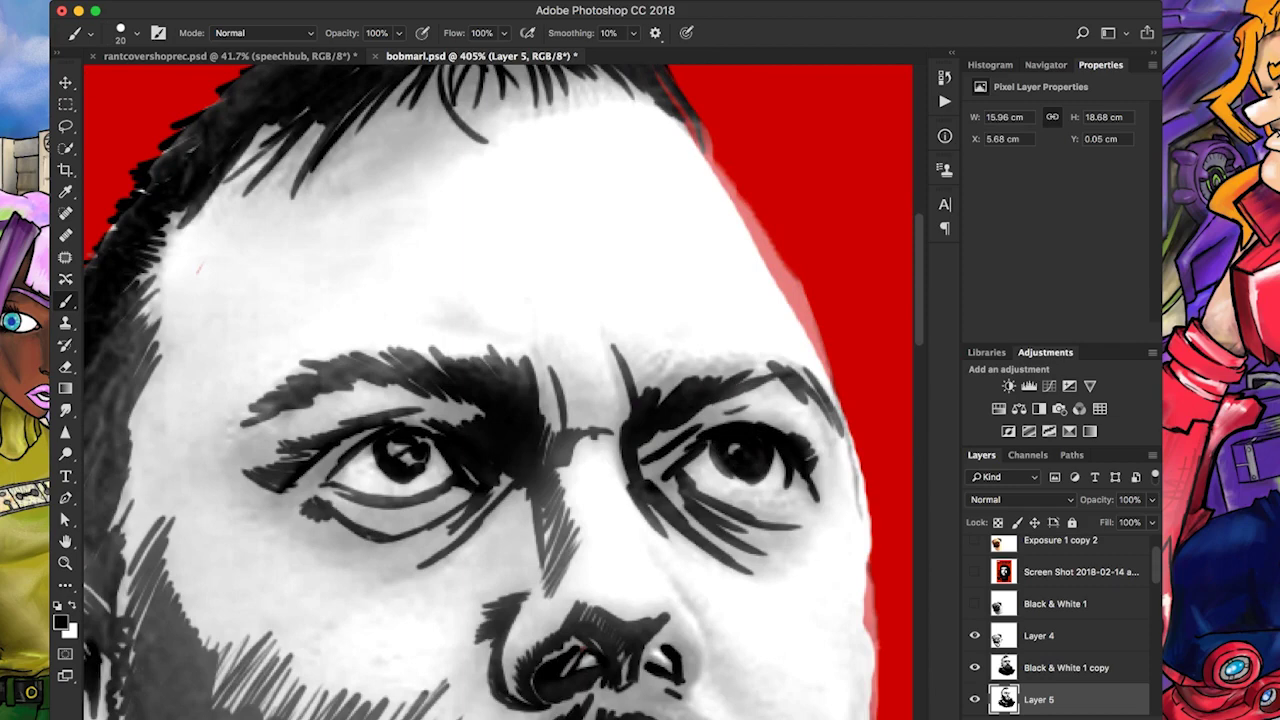
Fill the far eyebrow with short black hair strokes from the bridge of the nose to its outer end
left_click_drag(626, 404, 662, 354)
mouse_move(636, 398)
left_mouse_down()
mouse_move(678, 352)
mouse_move(704, 354)
left_mouse_up()
left_click_drag(696, 382, 734, 362)
left_click_drag(626, 382, 642, 358)
left_click_drag(742, 384, 774, 370)
left_click_drag(812, 402, 838, 464)
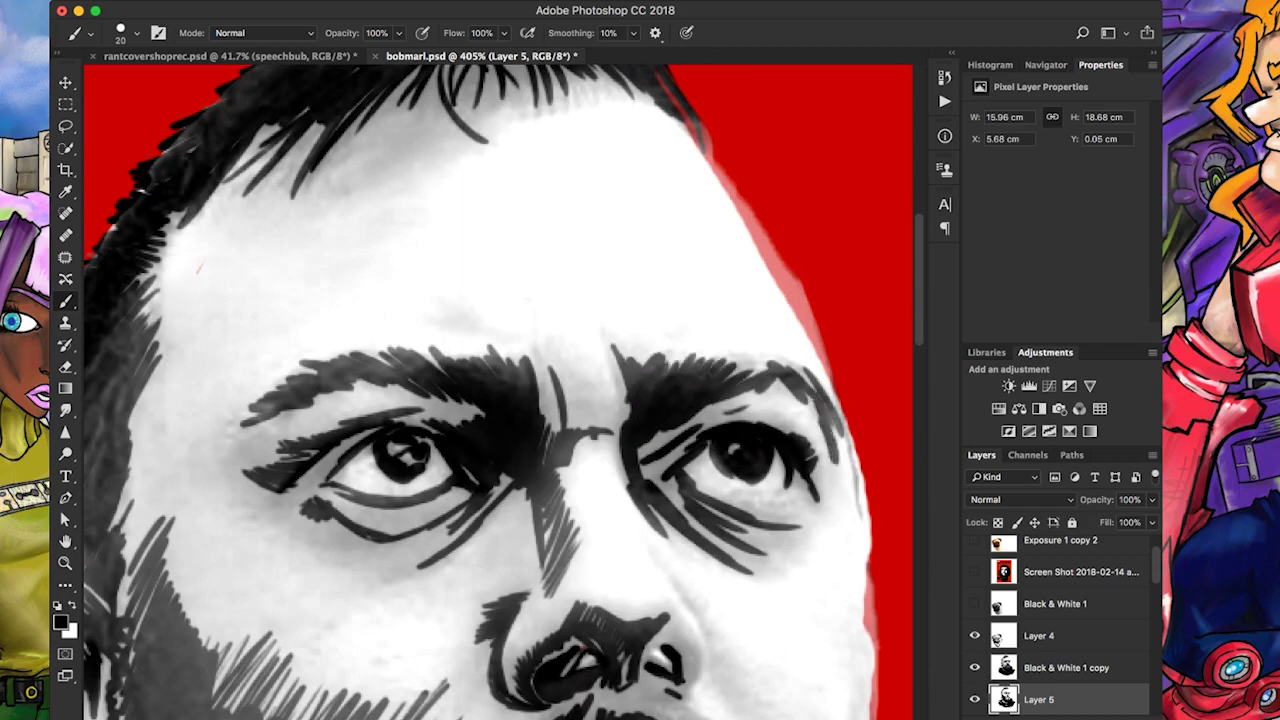
Fill the shadow down the side of the nose bridge and darken the hatching beneath the far eye with black brush strokes
left_click_drag(500, 450, 410, 315)
left_click_drag(556, 340, 628, 412)
left_click_drag(340, 386, 380, 356)
left_click_drag(398, 362, 418, 340)
mouse_move(372, 400)
left_mouse_down()
mouse_move(422, 346)
mouse_move(436, 356)
left_mouse_up()
left_click_drag(436, 384, 440, 370)
left_click_drag(428, 428, 462, 388)
left_click_drag(450, 446, 472, 394)
left_click_drag(410, 380, 428, 360)
left_click_drag(470, 400, 550, 460)
left_click_drag(462, 370, 514, 340)
left_click_drag(515, 340, 620, 140)
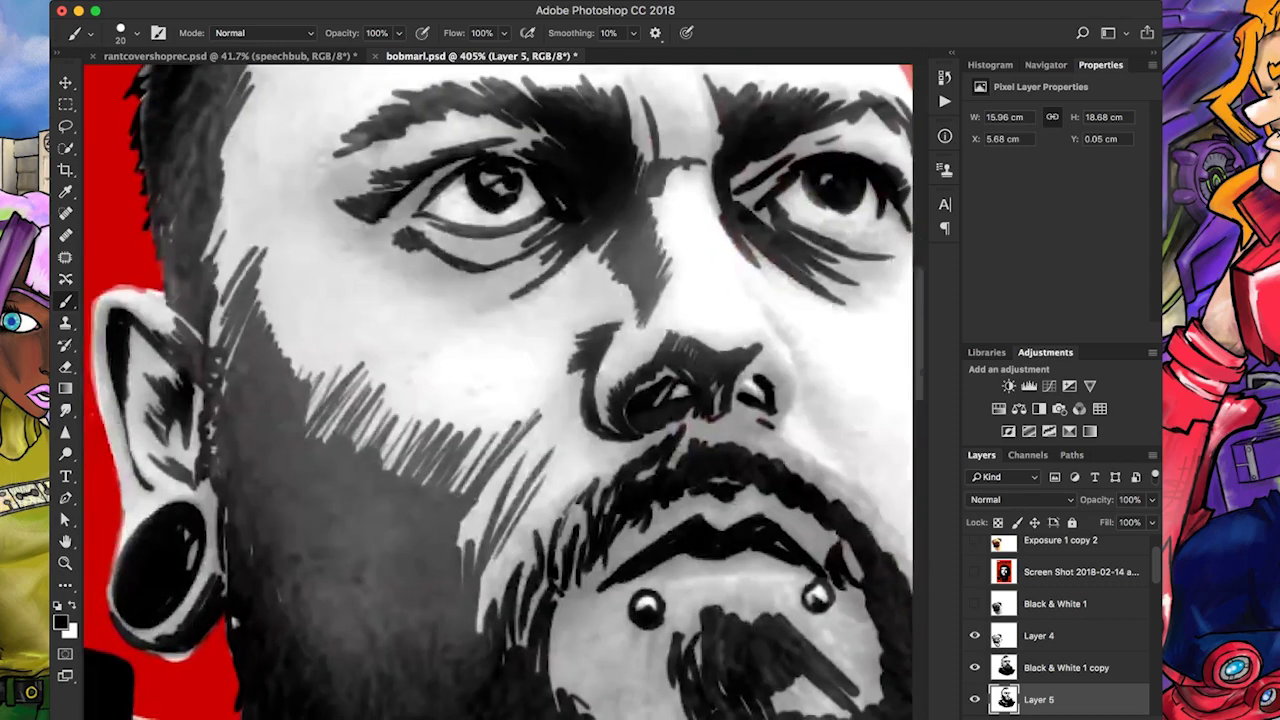
Ink the far side of the nose with a black contour running down to the cheek crease, and outline the far nostril
key("super+0")
scroll(500, 390, "up", 5)
left_click_drag(606, 284, 675, 420)
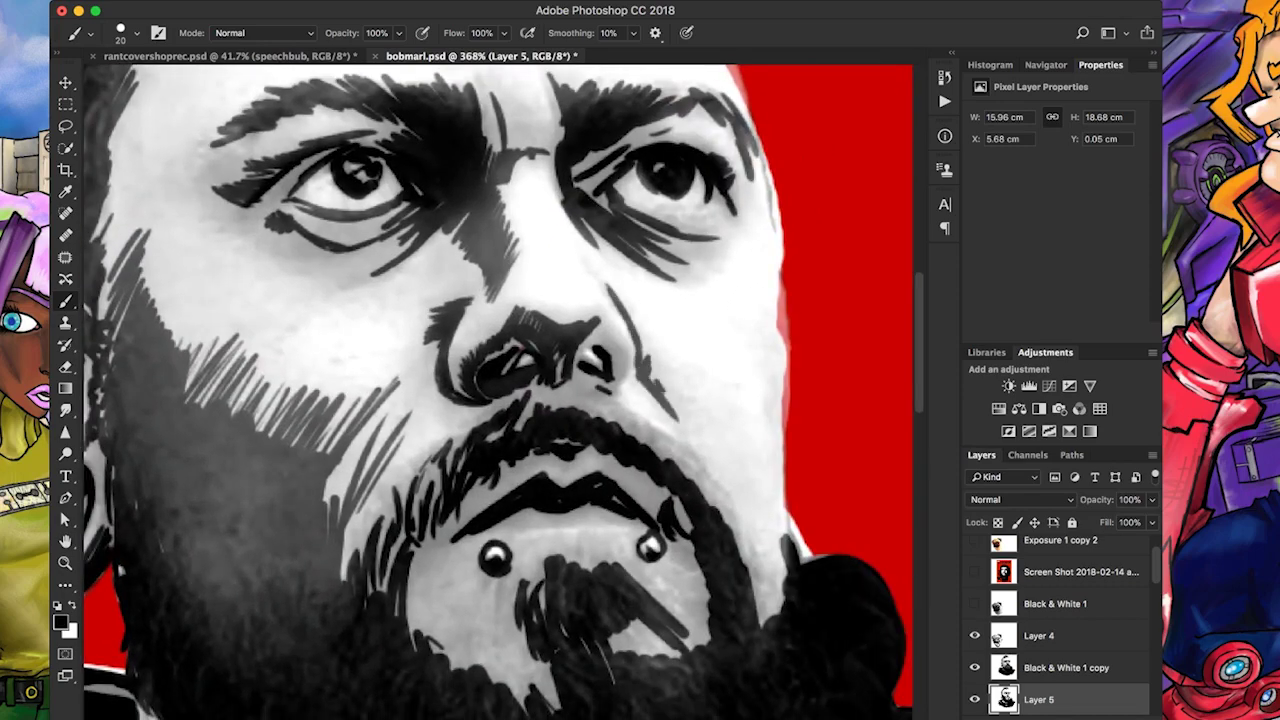
mouse_move(574, 386)
left_mouse_down()
mouse_move(622, 364)
mouse_move(612, 334)
left_mouse_up()
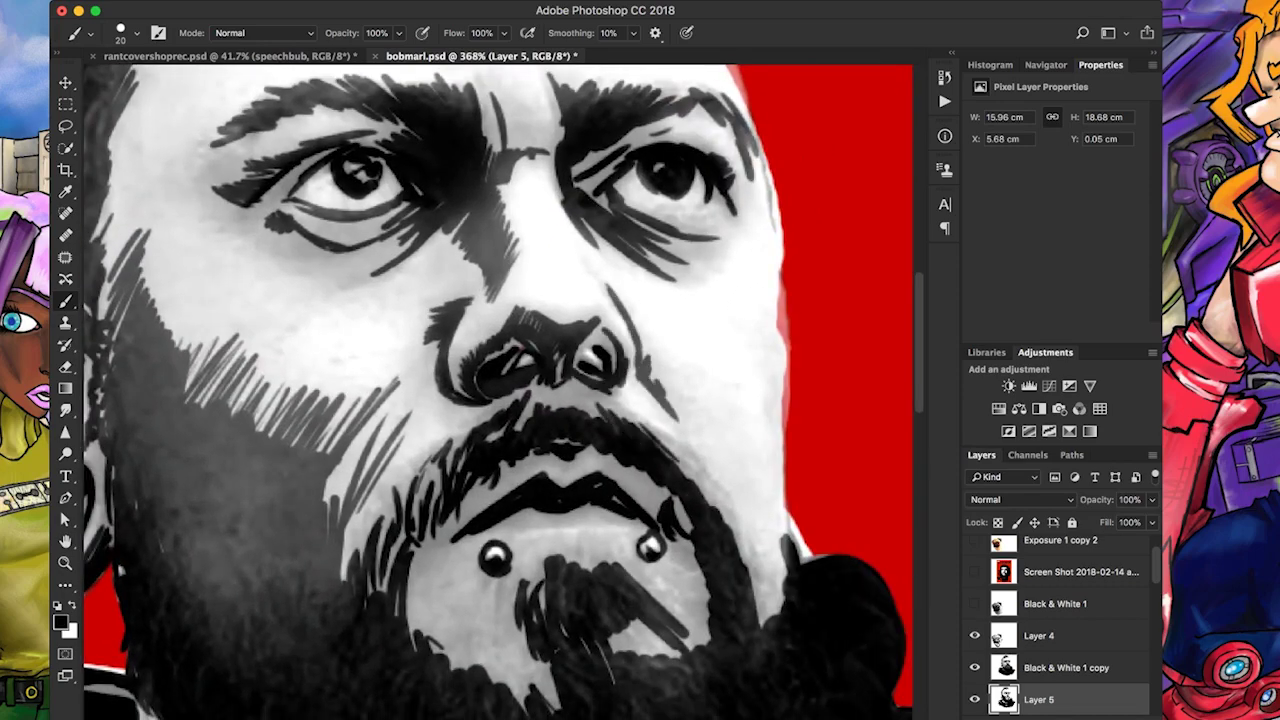
Paint white along the right edge of the man's cheek and forehead to clean up the fringe against the red background
scroll(500, 390, "down", 3)
scroll(500, 390, "up", 3)
scroll(500, 390, "right", 2)
key("x")
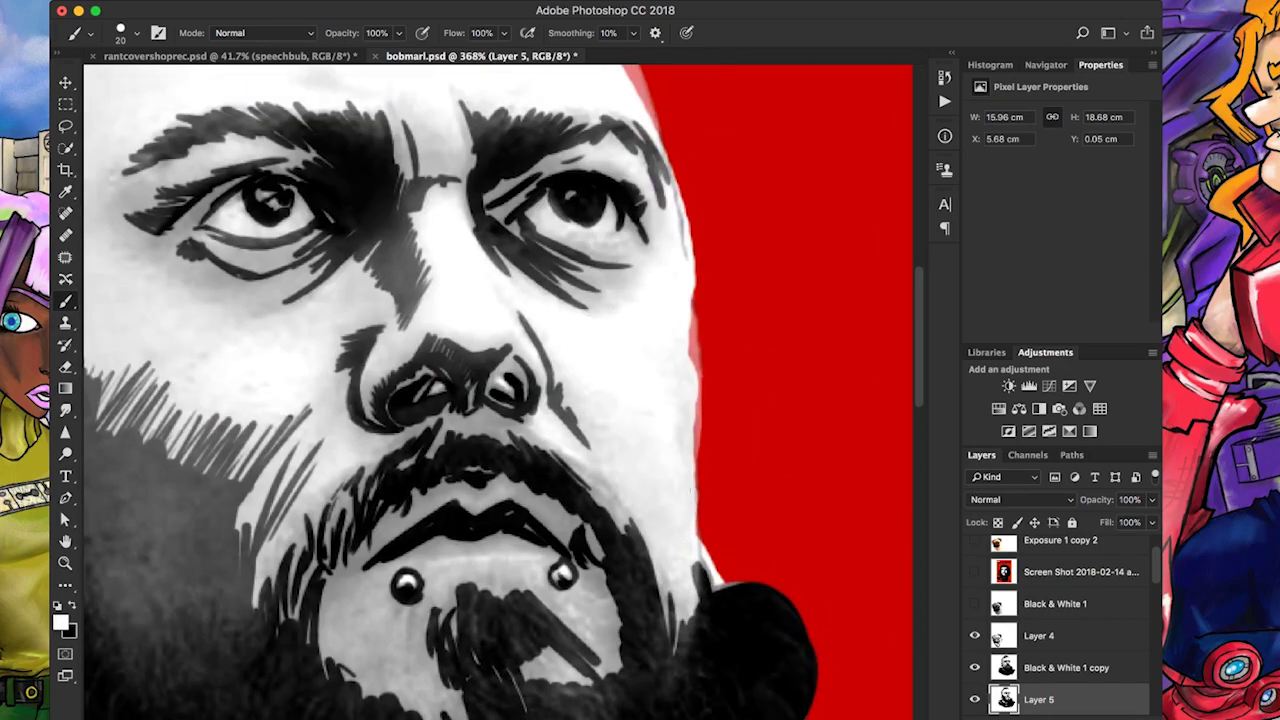
mouse_move(698, 496)
left_mouse_down()
mouse_move(696, 276)
mouse_move(676, 170)
left_mouse_up()
key("e")
scroll(676, 170, "up", 3)
key("b")
left_click_drag(648, 430, 566, 226)
scroll(500, 390, "down", 4)
scroll(500, 390, "left", 5)
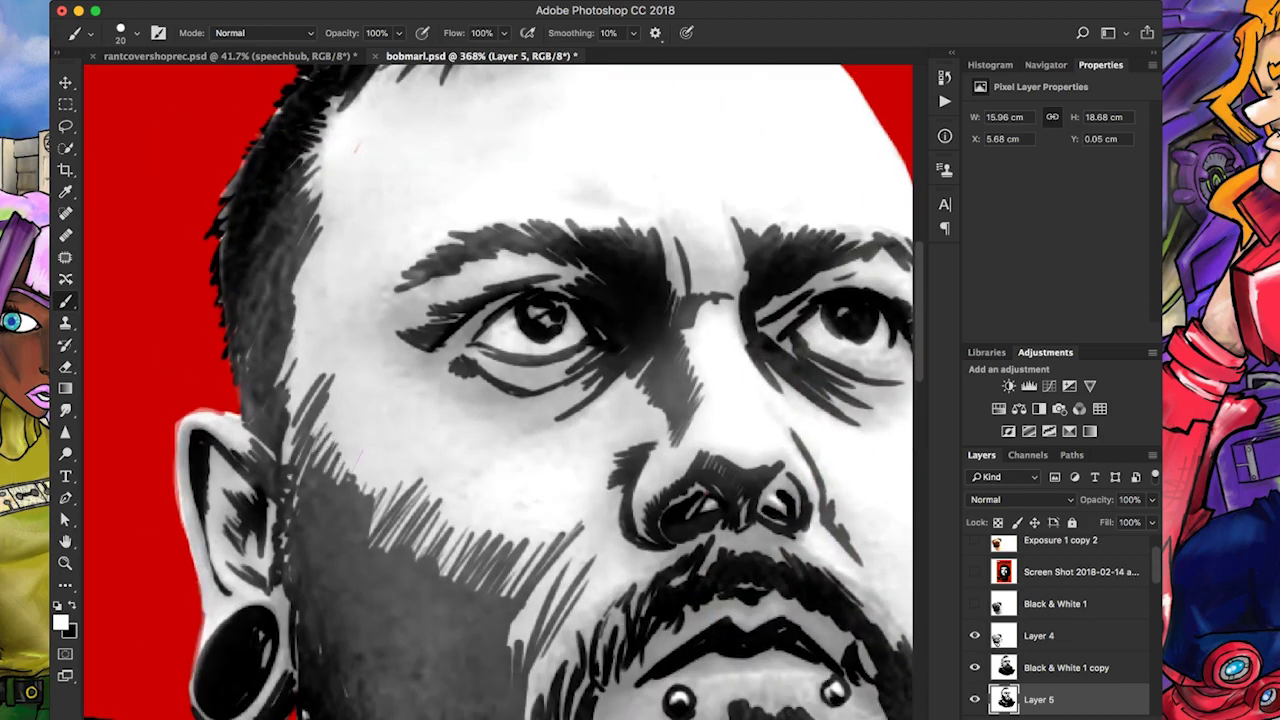
Paint fine white hair strokes through the beard along the shaded side of the jaw
scroll(500, 390, "down", 5)
scroll(500, 390, "right", 2)
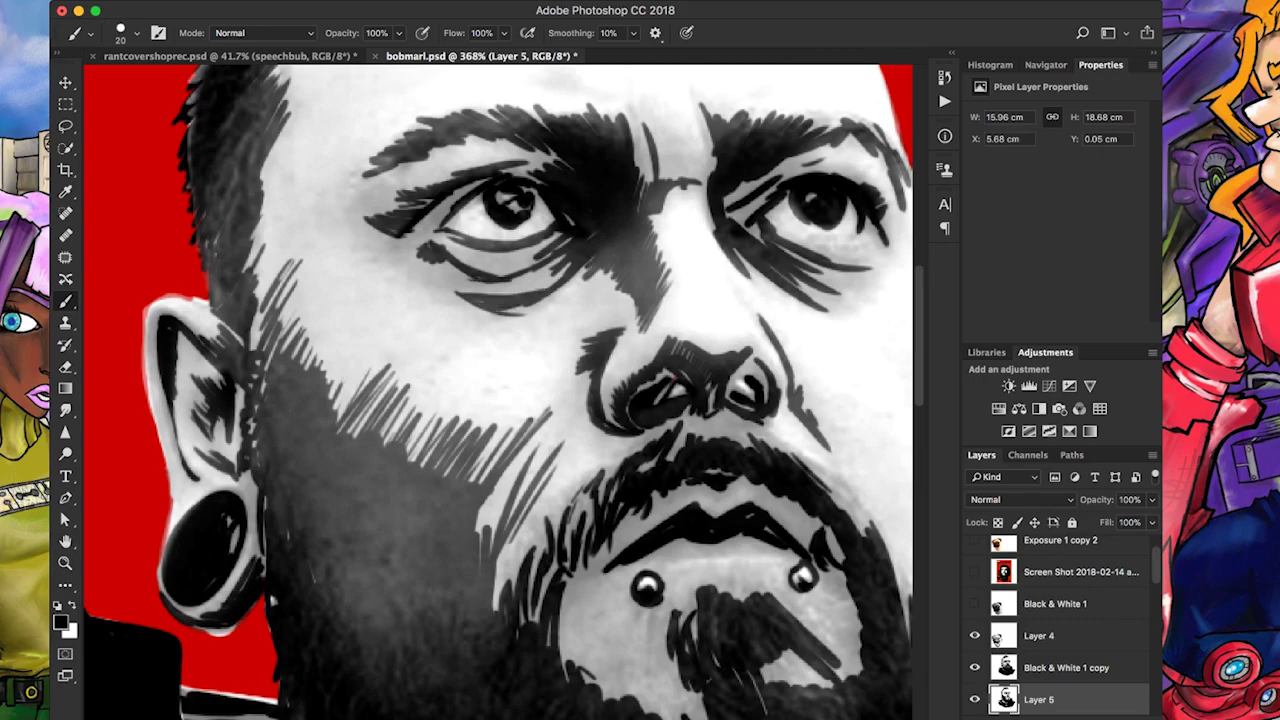
scroll(500, 390, "down", 6)
scroll(500, 390, "left", 3)
key("x")
left_click_drag(458, 538, 446, 518)
left_click_drag(448, 582, 442, 528)
mouse_move(432, 575)
left_mouse_down()
mouse_move(425, 520)
mouse_move(411, 510)
left_mouse_up()
mouse_move(386, 518)
left_mouse_down()
mouse_move(378, 468)
mouse_move(398, 475)
left_mouse_up()
left_click_drag(420, 546, 402, 498)
left_click_drag(495, 615, 492, 522)
left_click_drag(518, 566, 510, 504)
left_click_drag(470, 592, 466, 554)
mouse_move(545, 590)
left_mouse_down()
mouse_move(535, 530)
mouse_move(584, 502)
left_mouse_up()
Thicken the beard beside the mouth and the adjoining end of the moustache with black hair strokes
mouse_move(596, 498)
left_mouse_down()
mouse_move(592, 418)
mouse_move(610, 388)
left_mouse_up()
key("x")
key("x")
left_click_drag(600, 480, 590, 404)
key("x")
mouse_move(612, 488)
left_mouse_down()
mouse_move(606, 426)
mouse_move(624, 366)
left_mouse_up()
left_click_drag(636, 406, 652, 358)
Fill out the goatee with black strokes and add a short shadow mark under the lower lip
scroll(500, 390, "down", 3)
left_click_drag(586, 434, 586, 384)
mouse_move(604, 454)
left_mouse_down()
mouse_move(640, 420)
mouse_move(690, 434)
left_mouse_up()
left_click_drag(693, 552, 734, 452)
scroll(500, 390, "up", 3)
left_click_drag(648, 404, 668, 404)
left_click_drag(618, 376, 646, 376)
left_click_drag(728, 354, 716, 370)
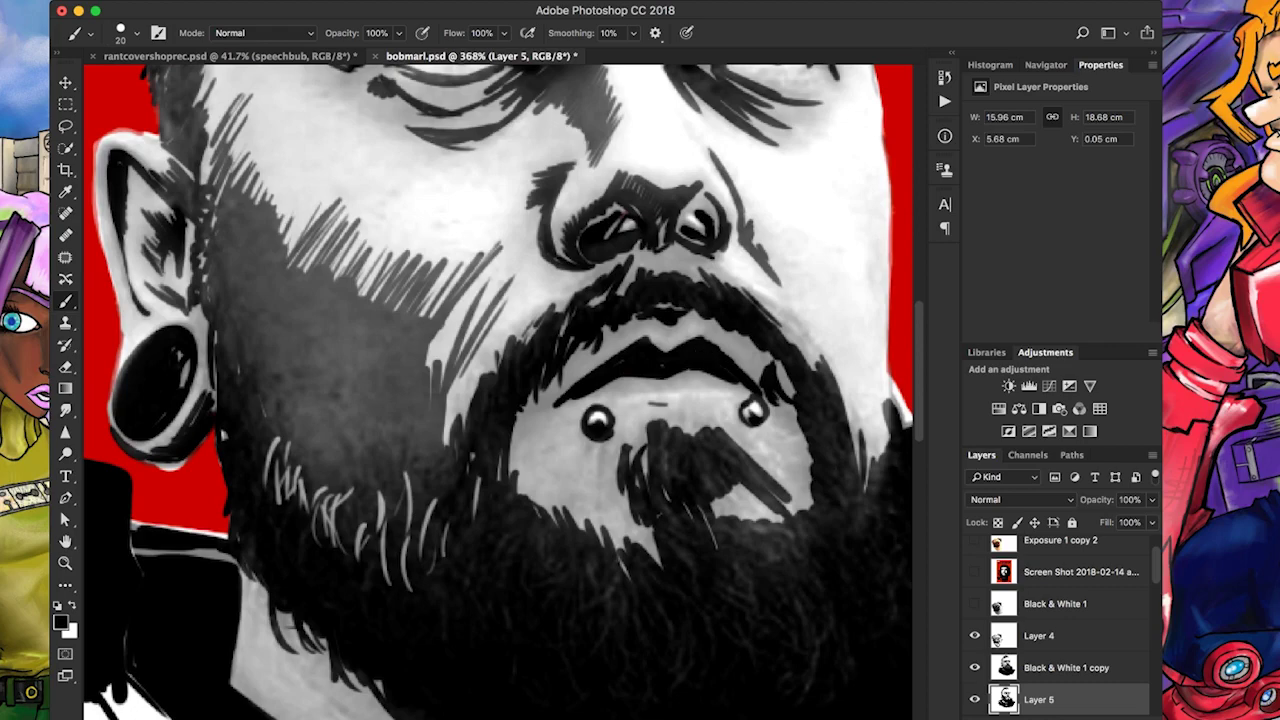
Fill the gaps in the moustache and its far end with short black strokes
left_click_drag(572, 314, 558, 346)
mouse_move(612, 284)
left_mouse_down()
mouse_move(590, 306)
mouse_move(616, 296)
left_mouse_up()
mouse_move(670, 304)
left_mouse_down()
mouse_move(654, 322)
mouse_move(668, 322)
left_mouse_up()
mouse_move(790, 306)
left_mouse_down()
mouse_move(756, 342)
mouse_move(778, 372)
left_mouse_up()
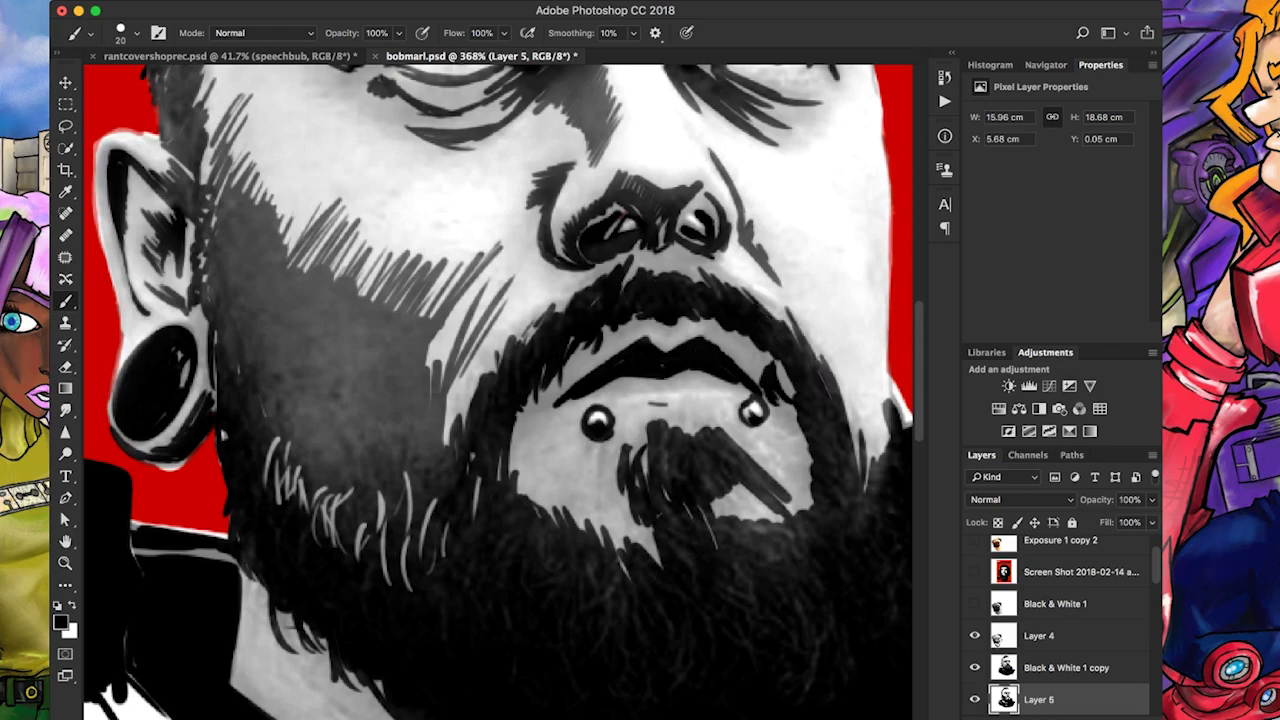
Hatch the shadow on the neck below the jaw with diagonal black strokes
scroll(850, 153, "down", 3)
scroll(500, 390, "down", 1)
left_click_drag(440, 528, 518, 580)
mouse_move(446, 510)
left_mouse_down()
mouse_move(528, 576)
mouse_move(532, 566)
left_mouse_up()
mouse_move(454, 472)
left_mouse_down()
mouse_move(522, 586)
mouse_move(536, 560)
left_mouse_up()
left_click_drag(418, 510, 560, 582)
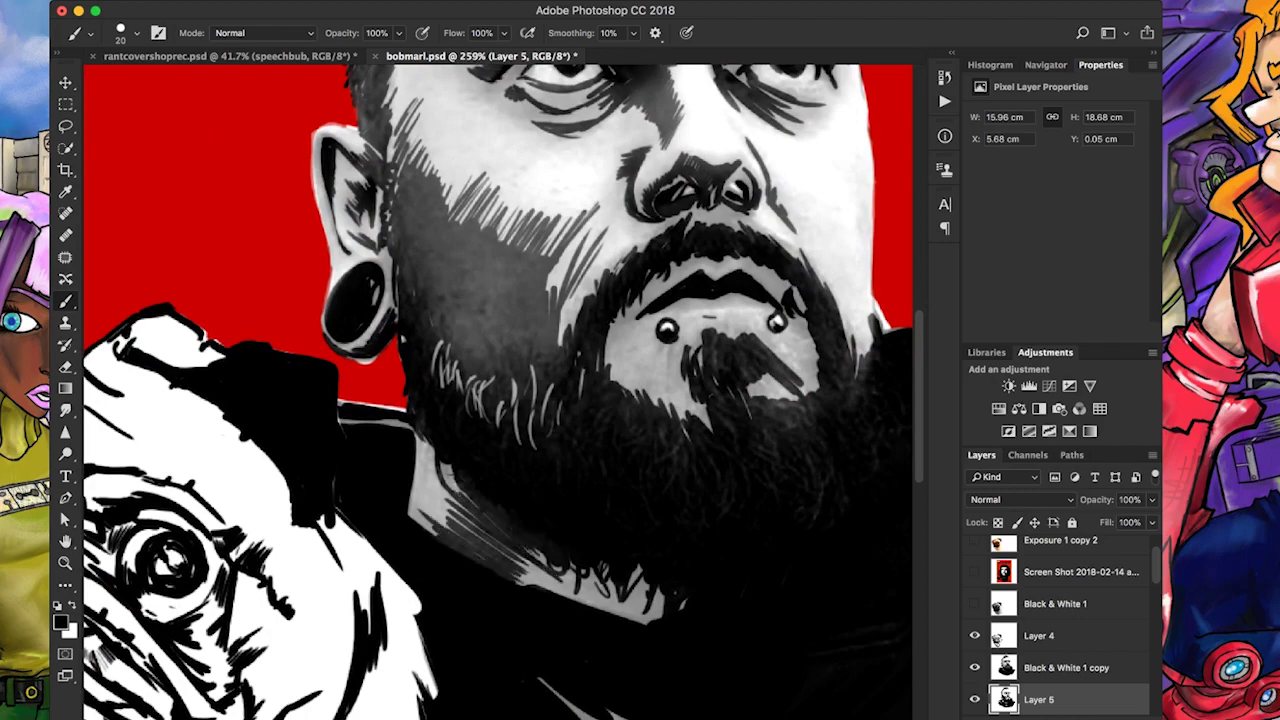
mouse_move(424, 470)
left_mouse_down()
mouse_move(488, 538)
mouse_move(478, 508)
left_mouse_up()
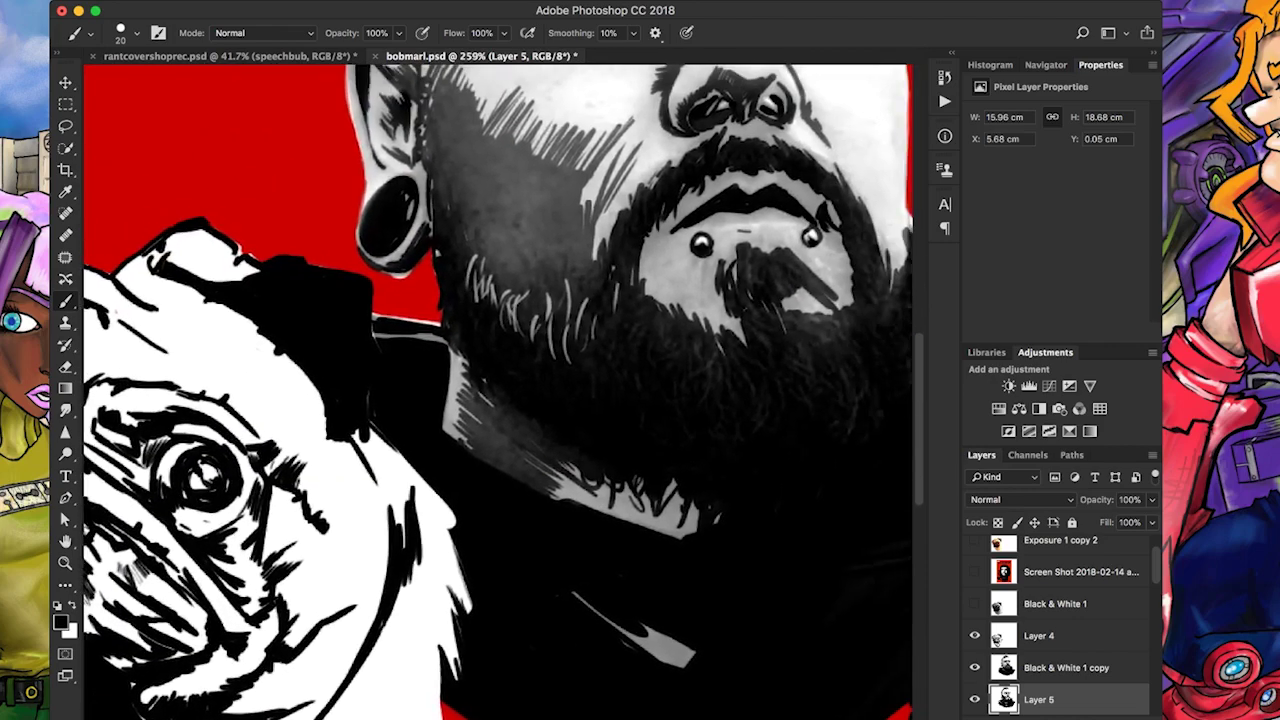
View the whole artwork and toggle the Black & White 1 copy layer's visibility to compare the contrast
key("ctrl+0")
left_click(975, 667)
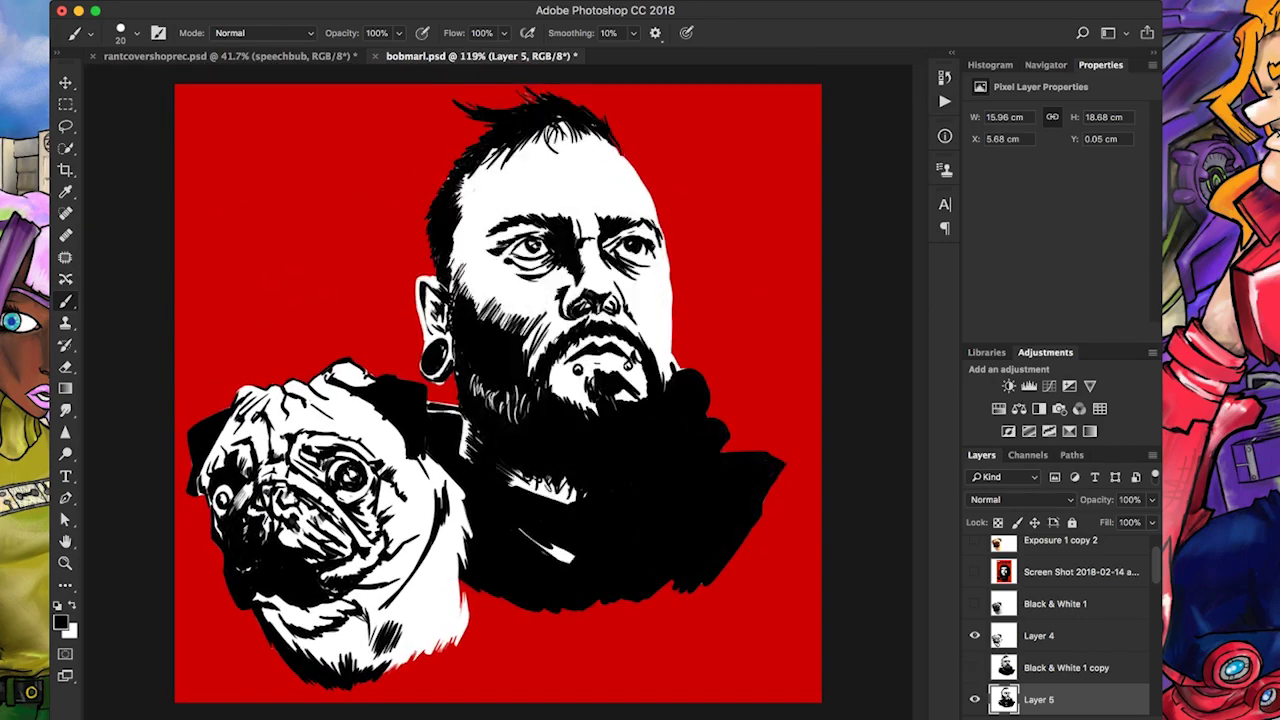
key("ctrl+z")
key("ctrl+z")
key("ctrl+z")
key("ctrl+z")
key("ctrl+z")
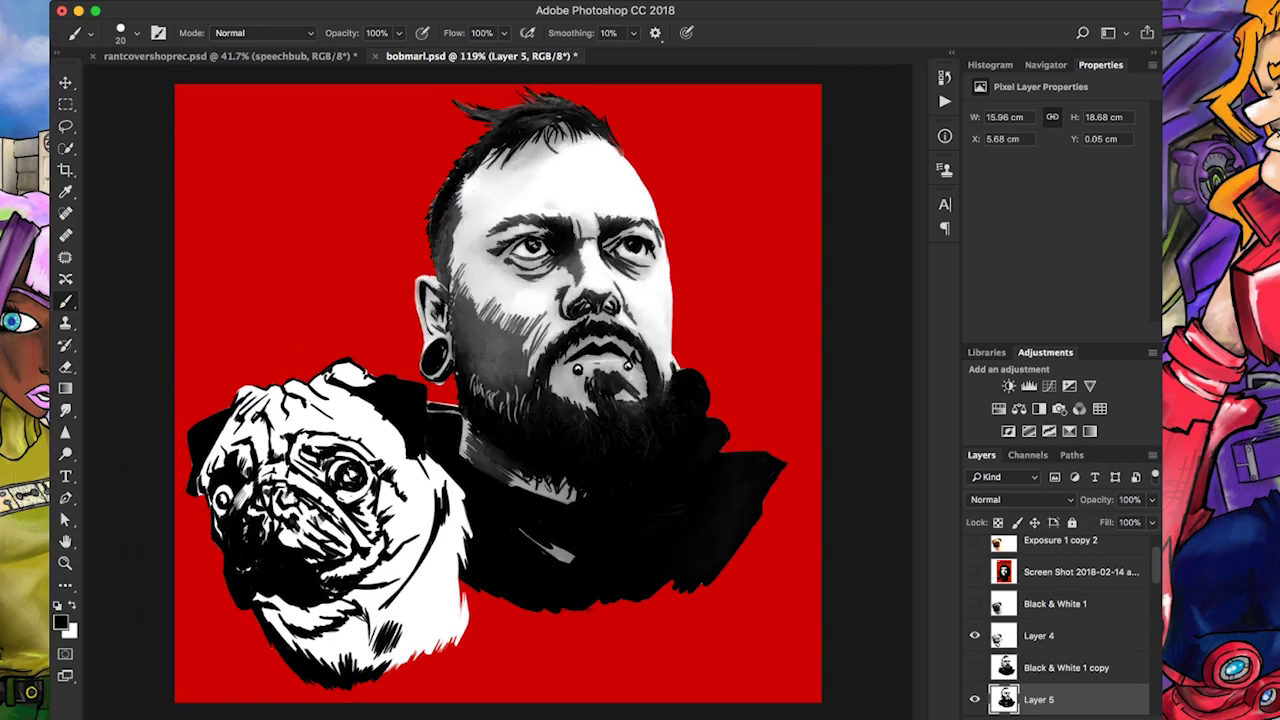
key("ctrl+z")
key("ctrl+z")
key("ctrl+z")
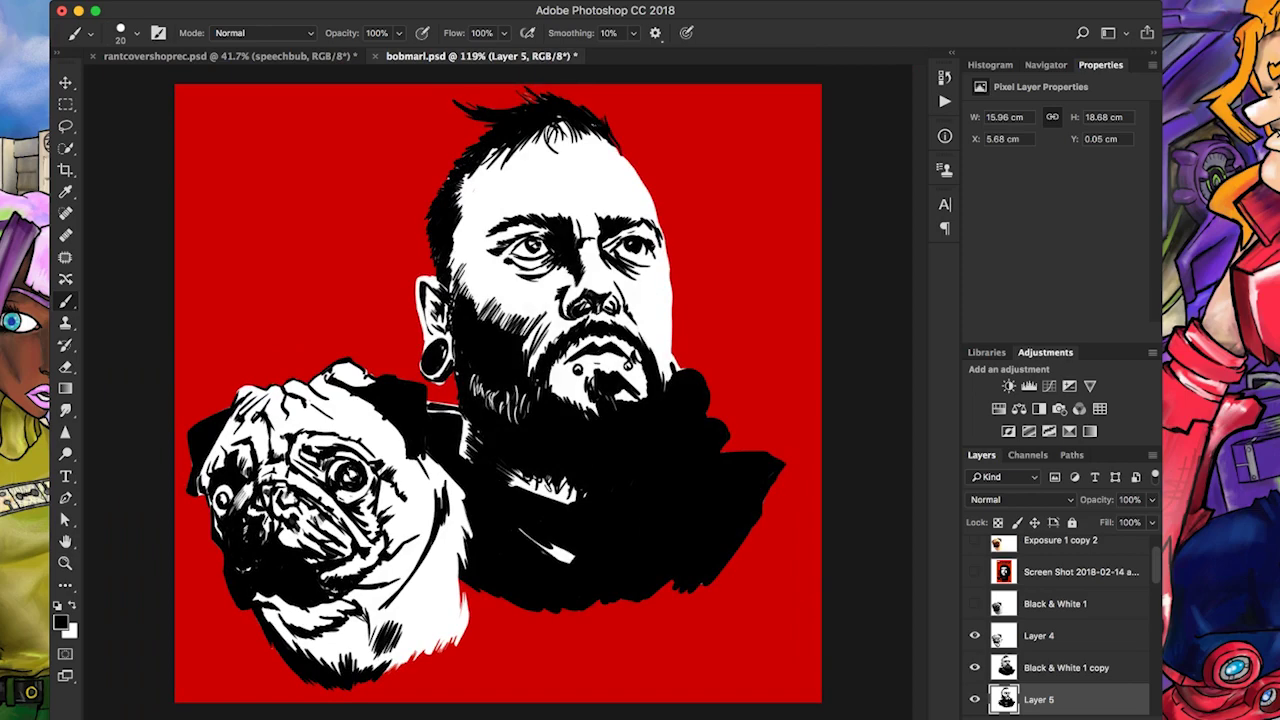
key("ctrl+z")
Paint white hair strokes across the upper beard below the chin and up its right side
scroll(608, 331, "up", 5)
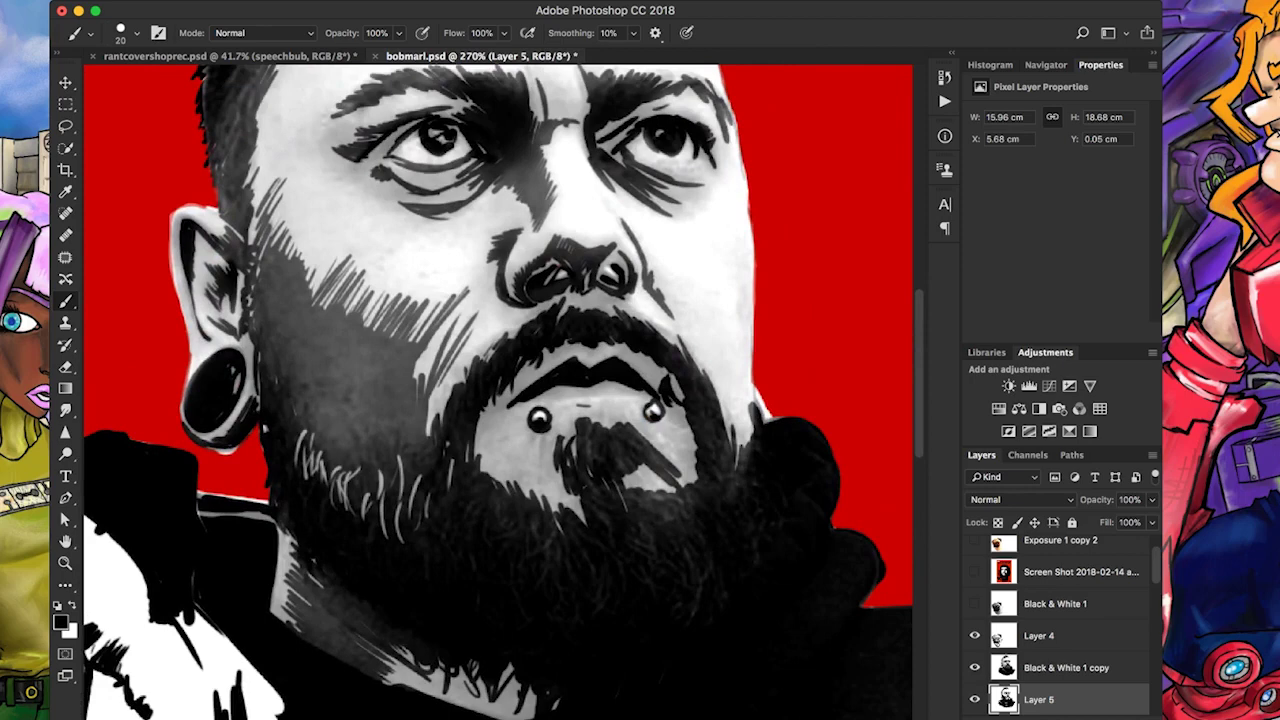
key("x")
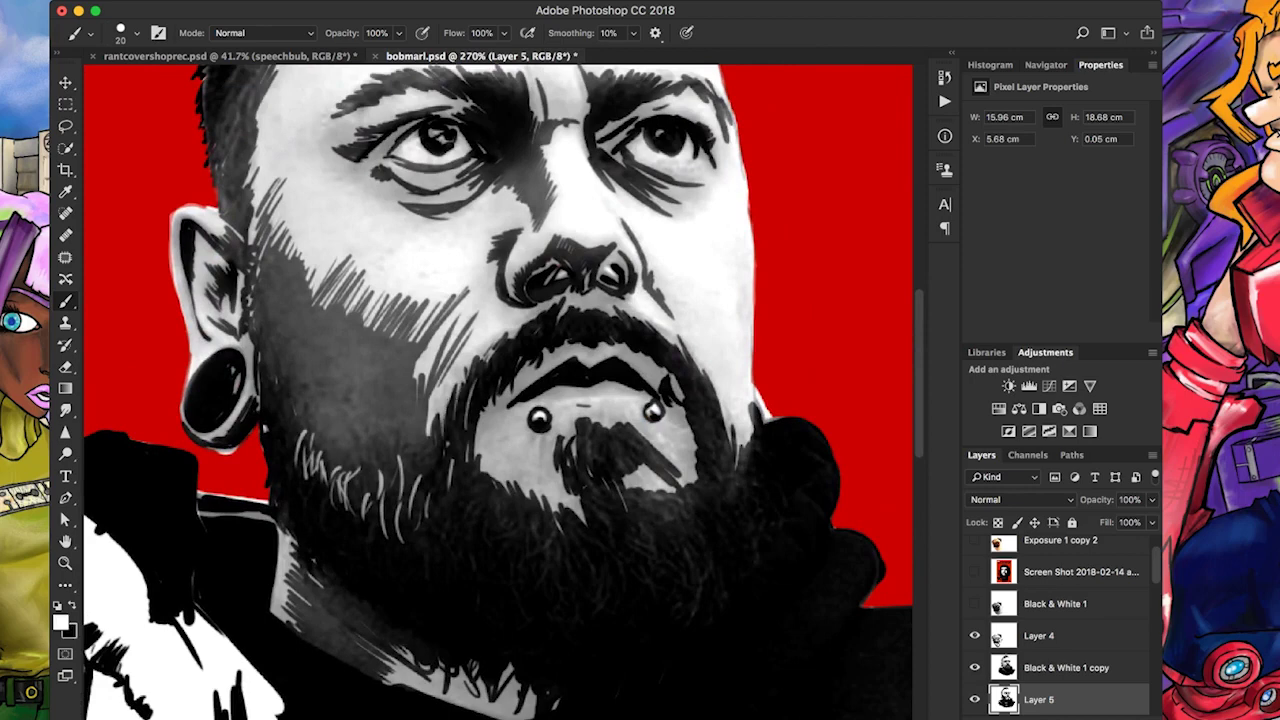
left_click_drag(612, 460, 582, 518)
mouse_move(552, 528)
left_mouse_down()
mouse_move(542, 566)
mouse_move(534, 554)
left_mouse_up()
left_click_drag(528, 510, 518, 564)
left_click_drag(518, 518, 486, 574)
left_click_drag(476, 494, 454, 524)
left_click_drag(662, 512, 638, 556)
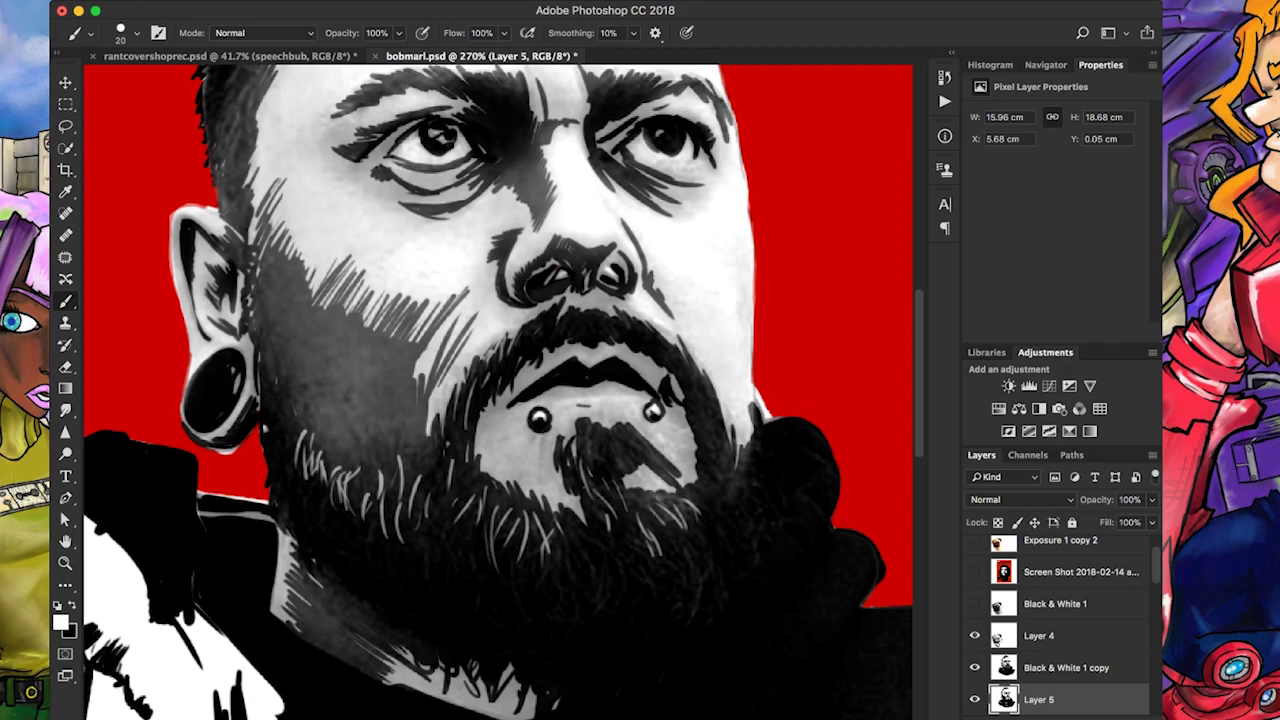
left_click_drag(736, 466, 722, 498)
left_click_drag(738, 442, 710, 486)
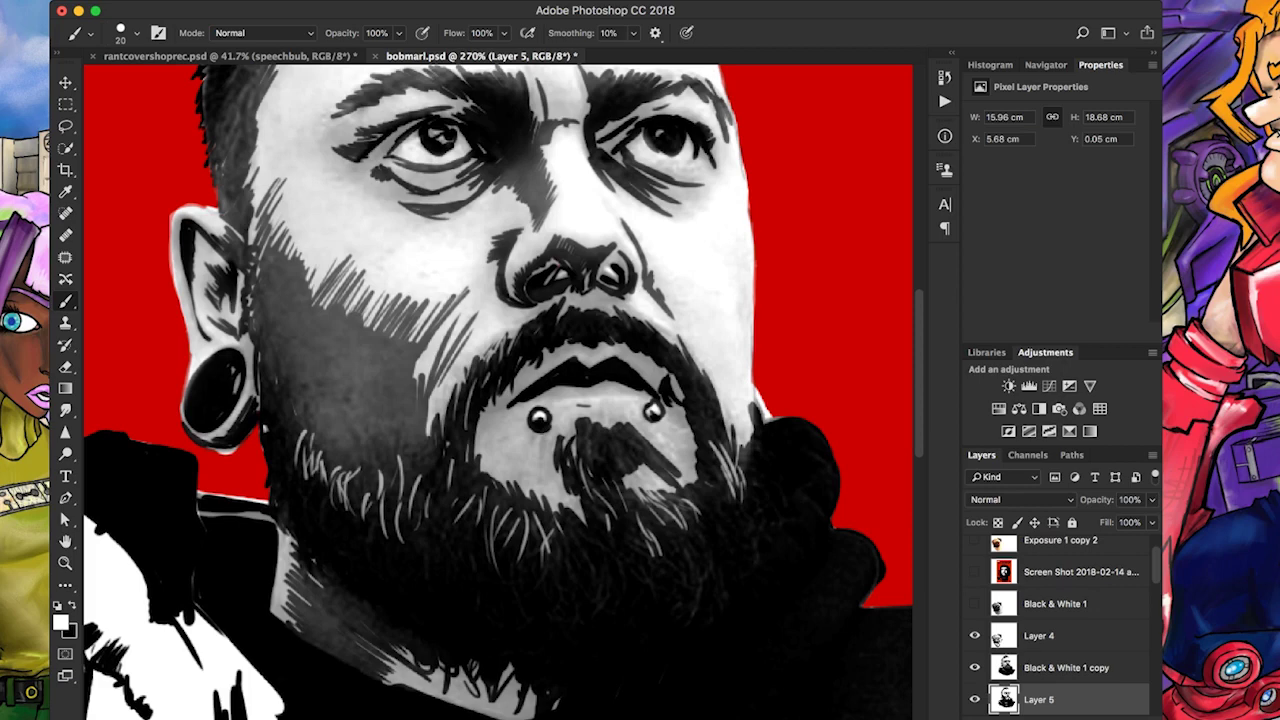
Refine the goatee with black strokes and draw a black shadow line under the lower lip
left_click_drag(626, 464, 642, 512)
key("x")
left_click_drag(622, 462, 642, 502)
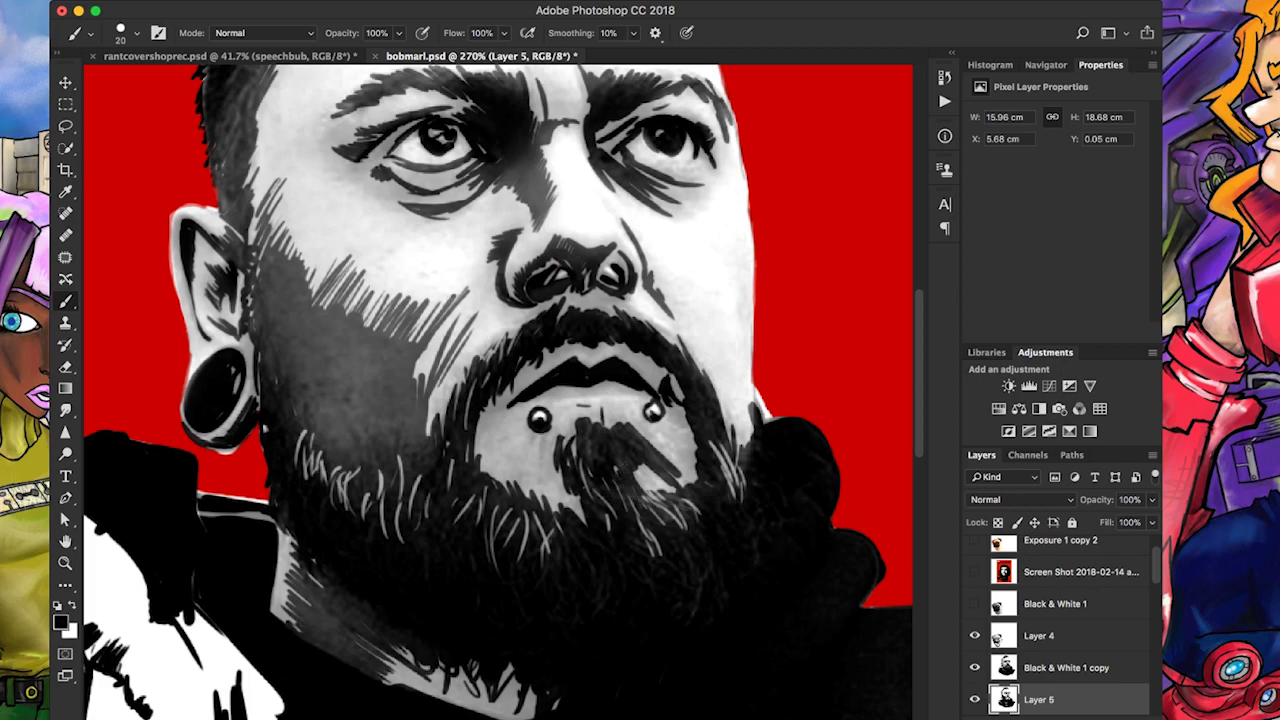
left_click_drag(604, 406, 610, 428)
mouse_move(538, 400)
left_mouse_down()
mouse_move(646, 396)
mouse_move(658, 374)
mouse_move(684, 398)
left_mouse_up()
Add black hair strokes around the moustache edges, the cheek hatching and the right side of the beard
left_click_drag(550, 348, 516, 386)
mouse_move(492, 400)
left_mouse_down()
mouse_move(476, 442)
mouse_move(508, 490)
mouse_move(484, 412)
mouse_move(562, 350)
mouse_move(578, 298)
mouse_move(618, 318)
left_mouse_up()
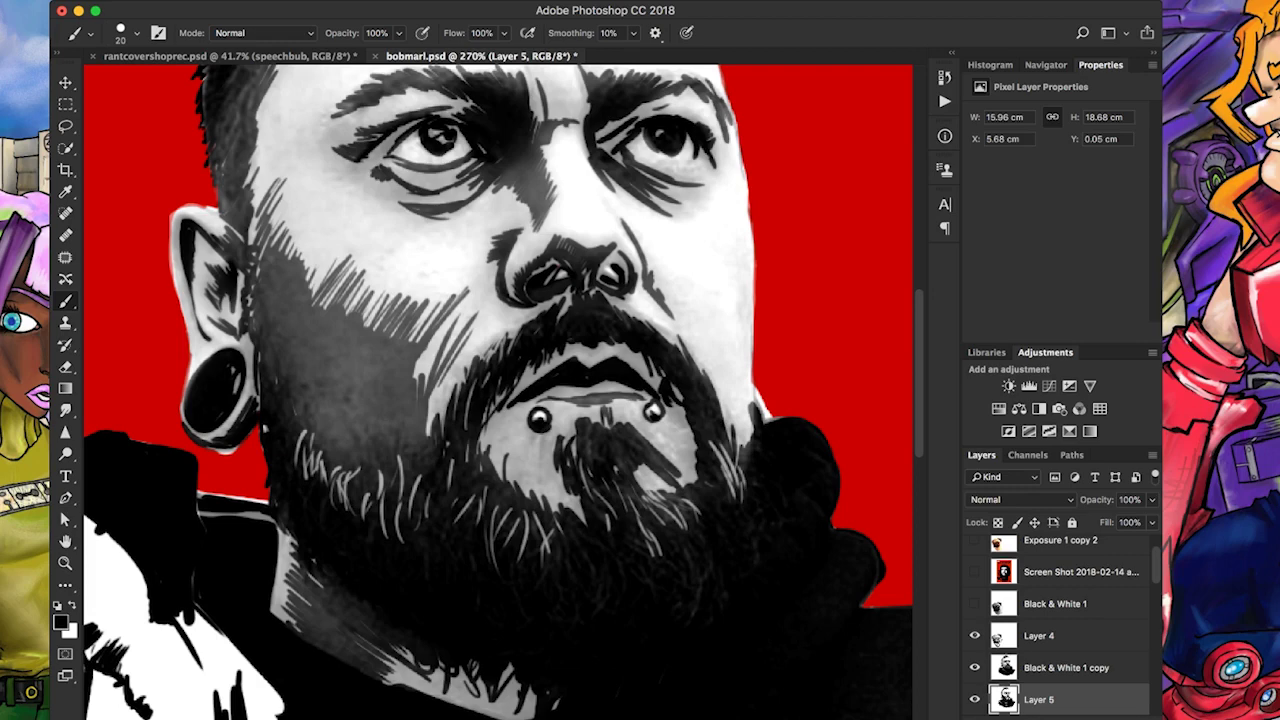
left_click_drag(456, 328, 487, 283)
left_click_drag(684, 446, 746, 326)
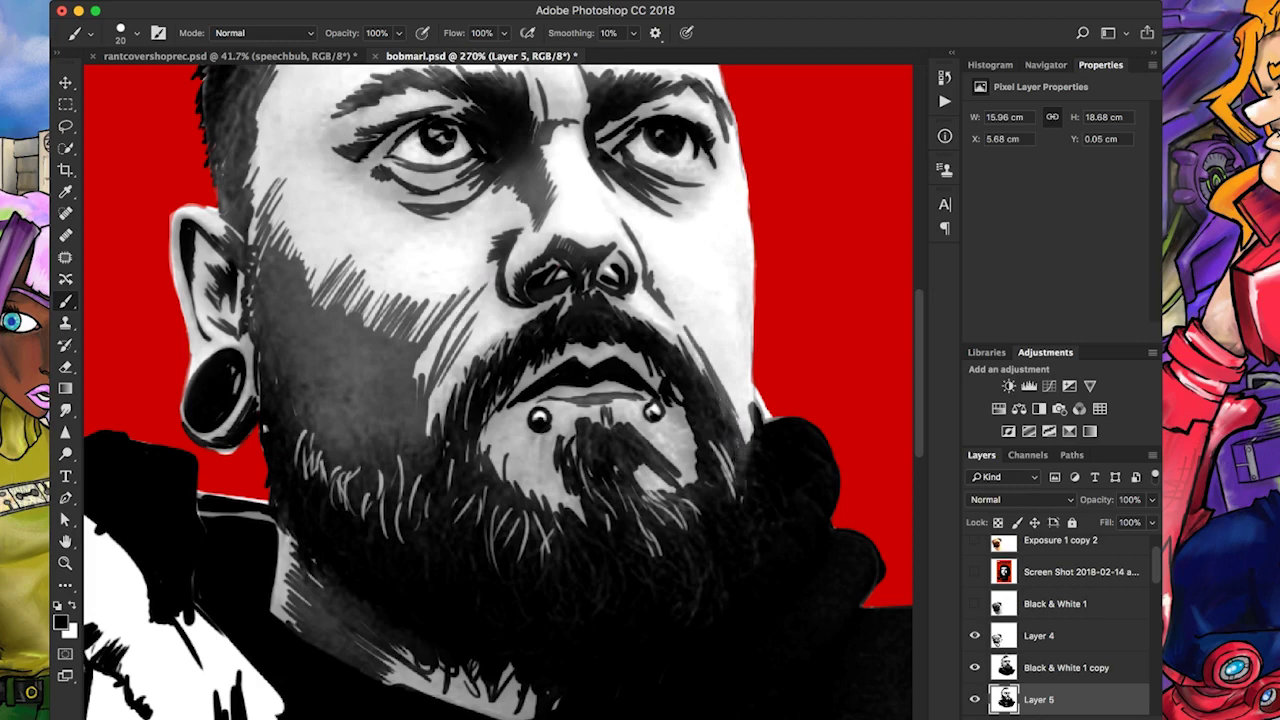
left_click_drag(742, 494, 752, 292)
Paint curved white hair strokes in the middle of the beard and up its right side
scroll(500, 390, "down", 5)
key("x")
mouse_move(646, 446)
left_mouse_down()
mouse_move(634, 406)
mouse_move(600, 380)
left_mouse_up()
mouse_move(608, 390)
left_mouse_down()
mouse_move(596, 354)
mouse_move(560, 360)
left_mouse_up()
left_click_drag(534, 418, 546, 342)
left_click_drag(532, 398, 556, 334)
left_click_drag(670, 396, 676, 342)
left_click_drag(672, 384, 712, 294)
mouse_move(714, 346)
left_mouse_down()
mouse_move(690, 272)
mouse_move(720, 240)
left_mouse_up()
mouse_move(716, 266)
left_mouse_down()
mouse_move(690, 222)
mouse_move(676, 246)
mouse_move(752, 332)
mouse_move(740, 428)
left_mouse_up()
Add black hair strokes on the bare chin skin around the lip piercing and beside the goatee
scroll(500, 390, "up", 3)
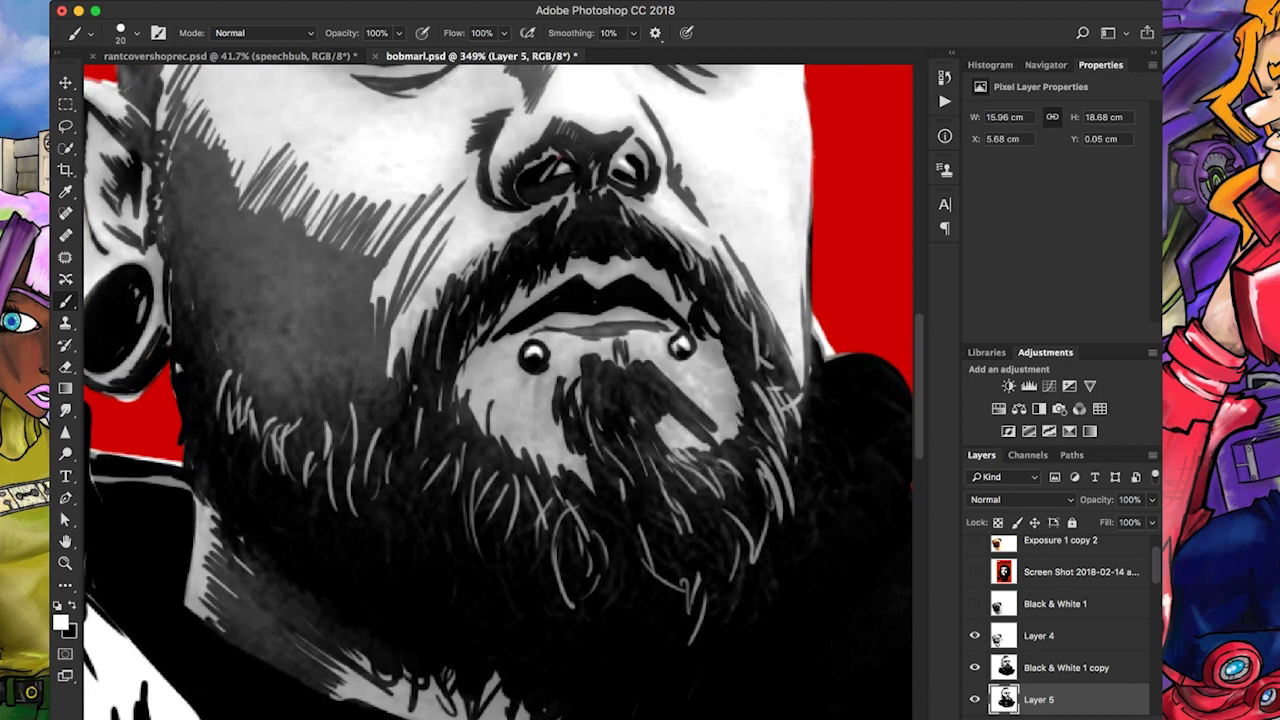
key("x")
left_click_drag(538, 428, 546, 372)
mouse_move(492, 386)
left_mouse_down()
mouse_move(478, 378)
mouse_move(500, 364)
left_mouse_up()
left_click_drag(534, 390, 466, 330)
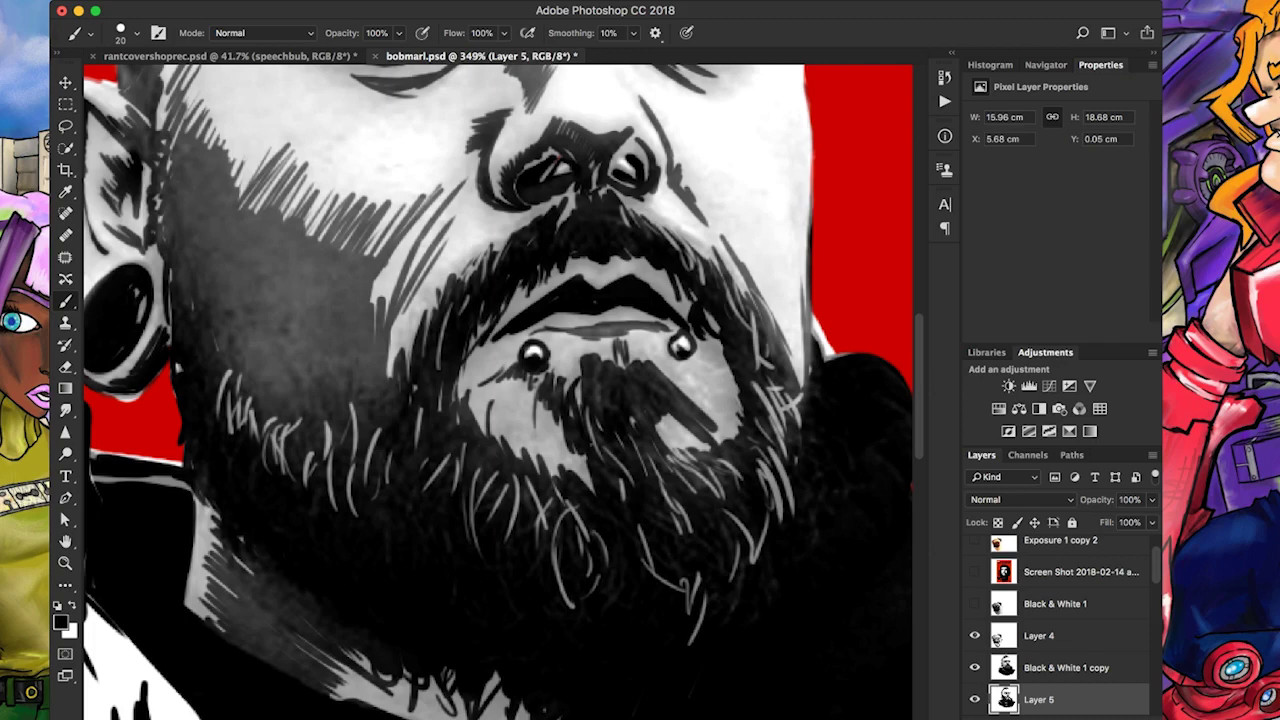
left_click_drag(734, 414, 710, 388)
left_click_drag(730, 438, 726, 410)
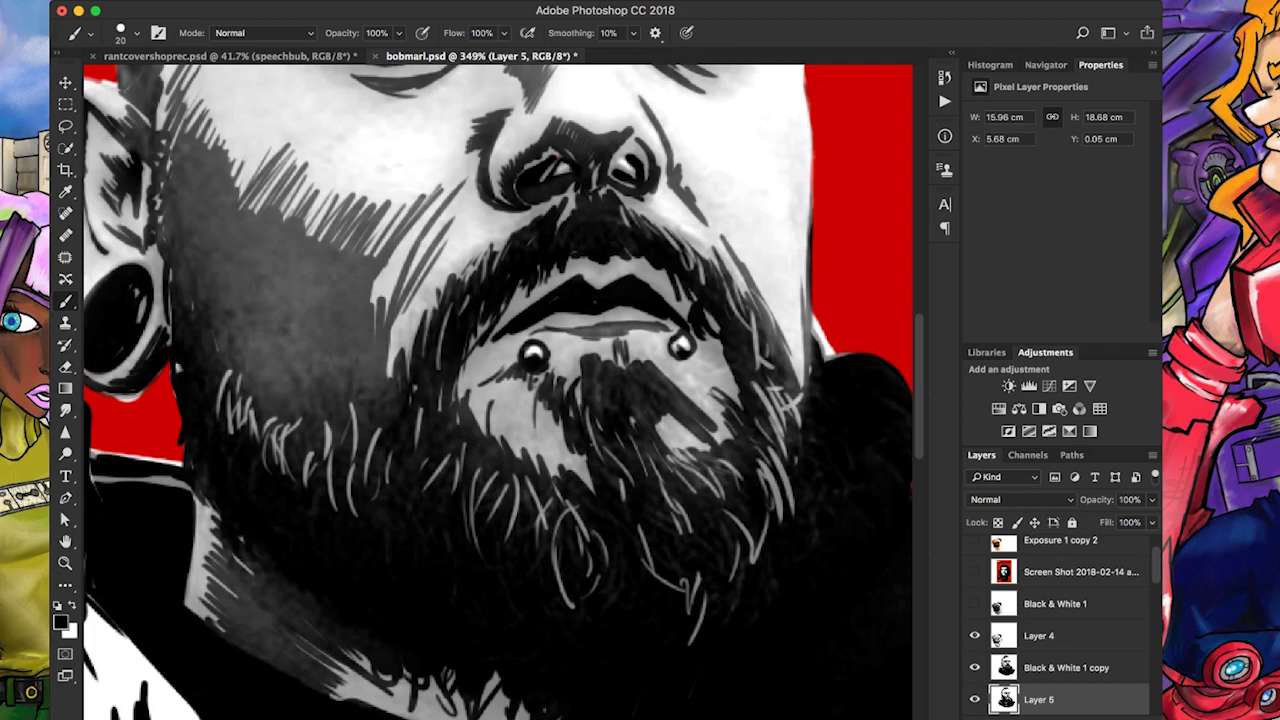
Paint white highlights on the black collar folds and the shoulder to the right of the beard
scroll(500, 390, "up", 5)
scroll(500, 390, "right", 5)
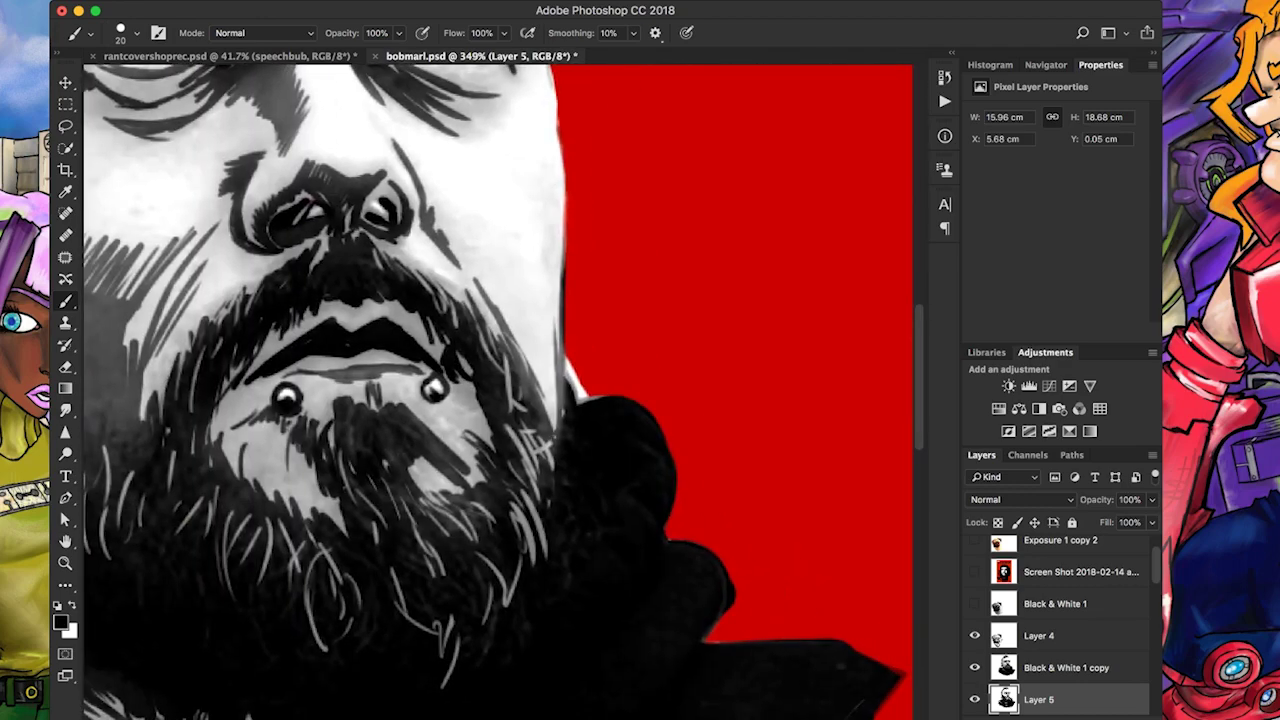
key("x")
scroll(500, 390, "down", 3)
mouse_move(622, 270)
left_mouse_down()
mouse_move(653, 298)
mouse_move(668, 340)
left_mouse_up()
left_click_drag(650, 330, 646, 398)
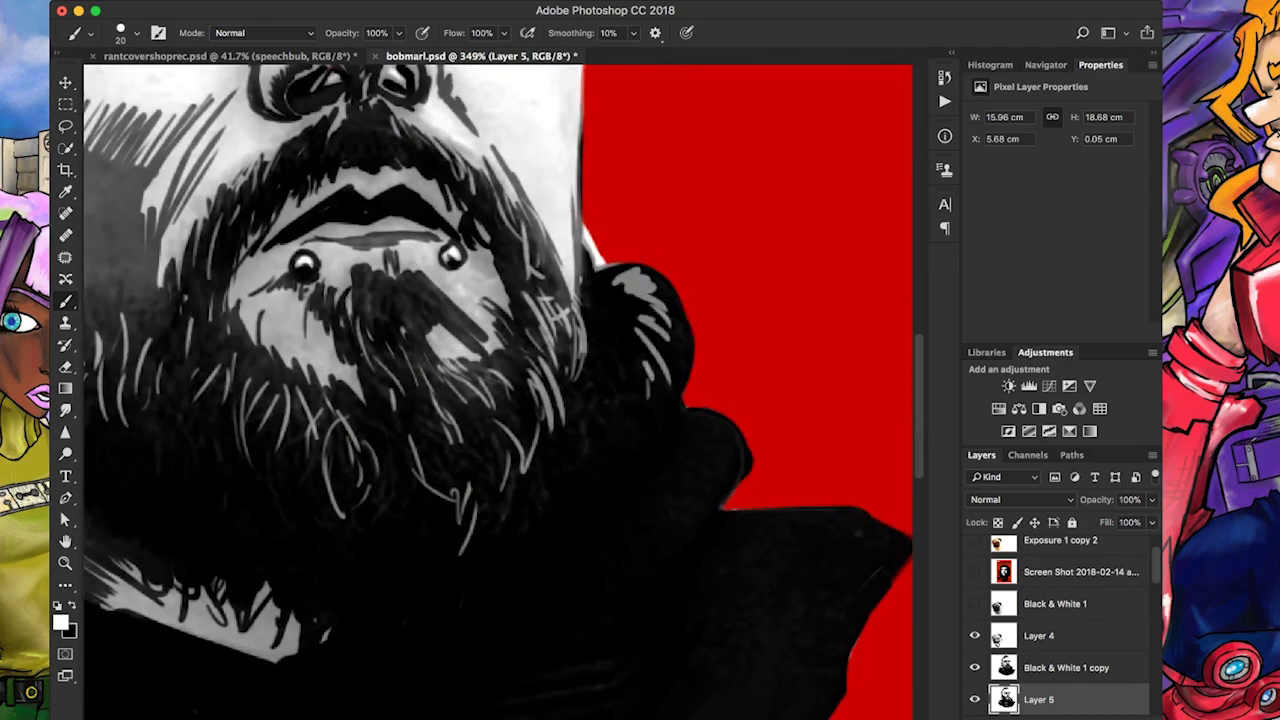
left_click_drag(722, 434, 726, 470)
scroll(500, 390, "down", 5)
left_click_drag(740, 342, 772, 372)
left_click_drag(700, 345, 790, 412)
Paint long white hair strokes down the lower right side of the beard
scroll(500, 390, "up", 4)
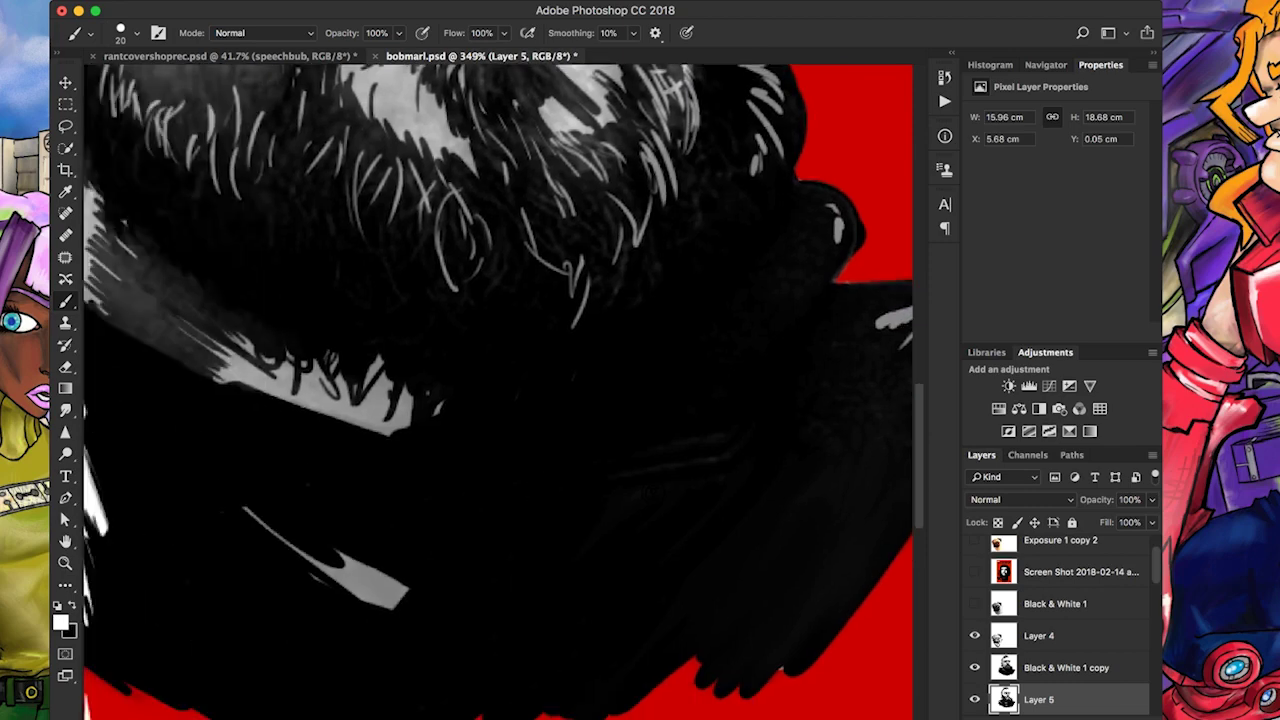
left_click_drag(645, 312, 610, 420)
mouse_move(600, 242)
left_mouse_down()
mouse_move(560, 310)
mouse_move(612, 340)
left_mouse_up()
left_click_drag(520, 408, 536, 430)
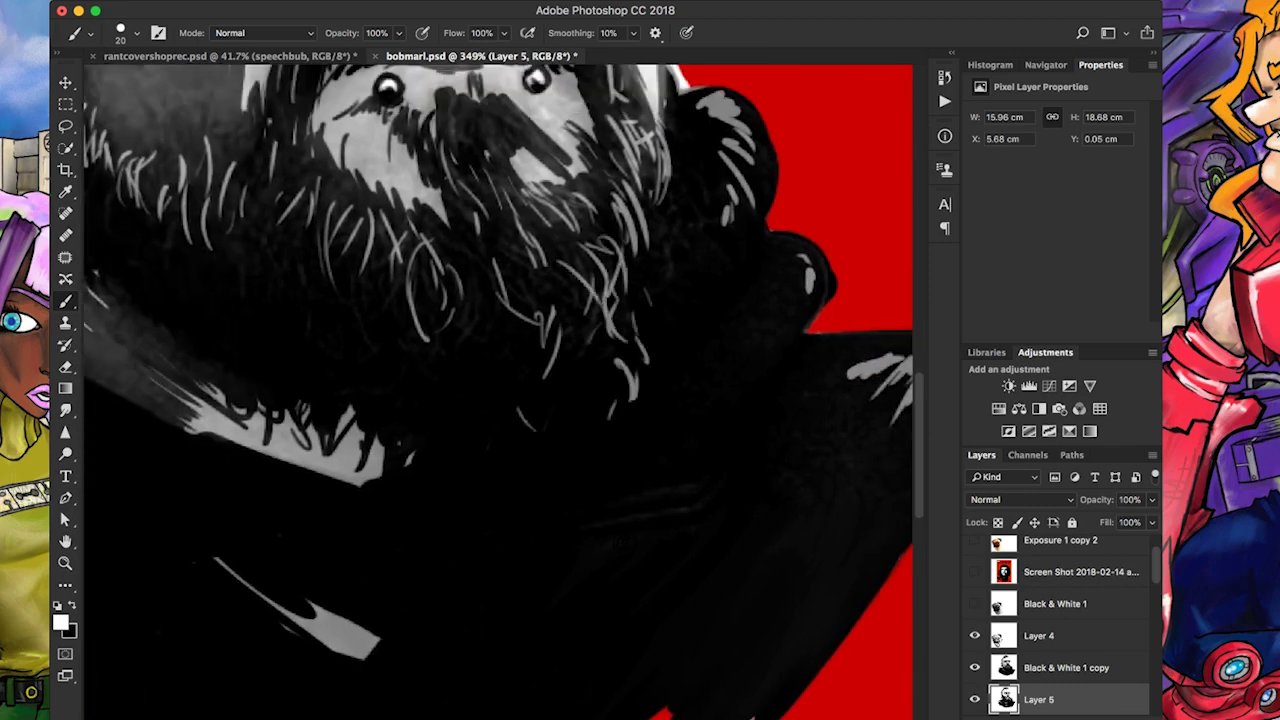
left_click_drag(500, 370, 490, 445)
mouse_move(470, 282)
left_mouse_down()
mouse_move(478, 348)
mouse_move(512, 370)
left_mouse_up()
left_click_drag(590, 392, 578, 424)
left_click_drag(684, 308, 656, 362)
left_click_drag(690, 262, 652, 340)
left_click_drag(676, 350, 664, 384)
left_click_drag(690, 212, 666, 306)
left_click_drag(680, 180, 658, 234)
Cover the end of the neck skin below the beard with black and add white hair strokes at the beard's tip
scroll(500, 390, "up", 3)
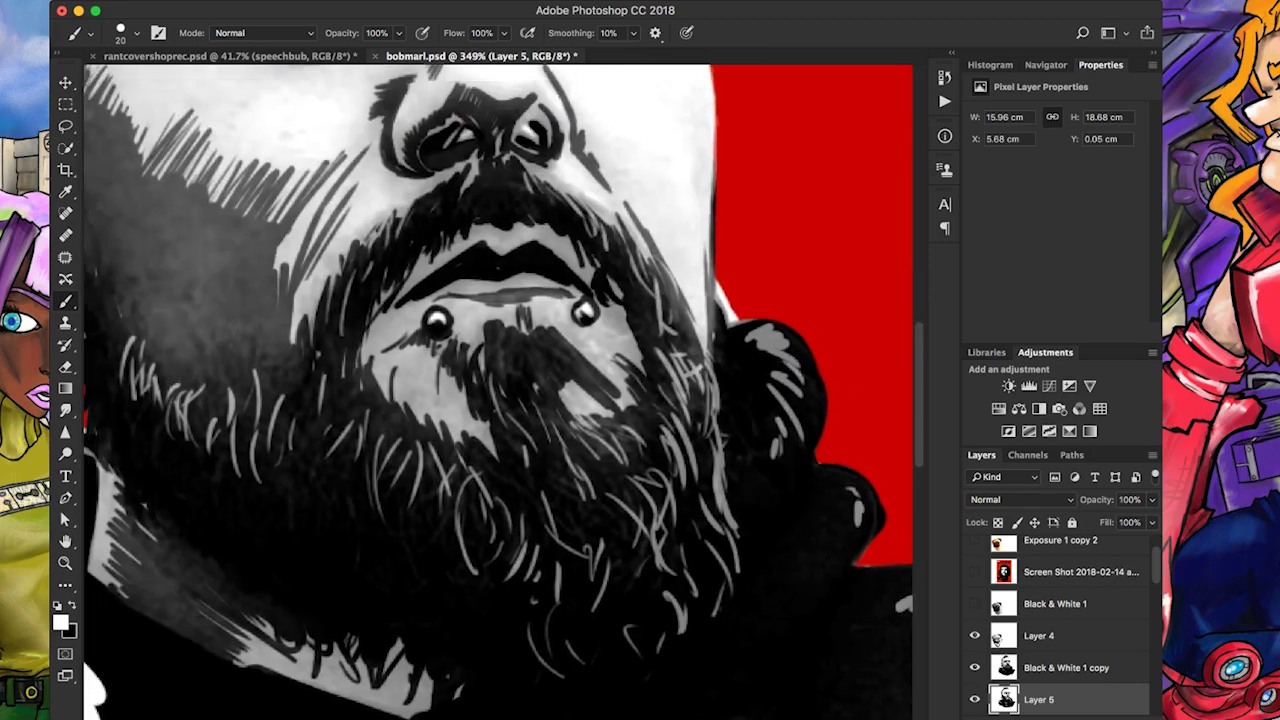
key("x")
mouse_move(360, 530)
left_mouse_down()
mouse_move(372, 580)
mouse_move(400, 585)
mouse_move(360, 590)
left_mouse_up()
key("x")
left_click_drag(540, 570, 530, 615)
left_click_drag(592, 552, 585, 608)
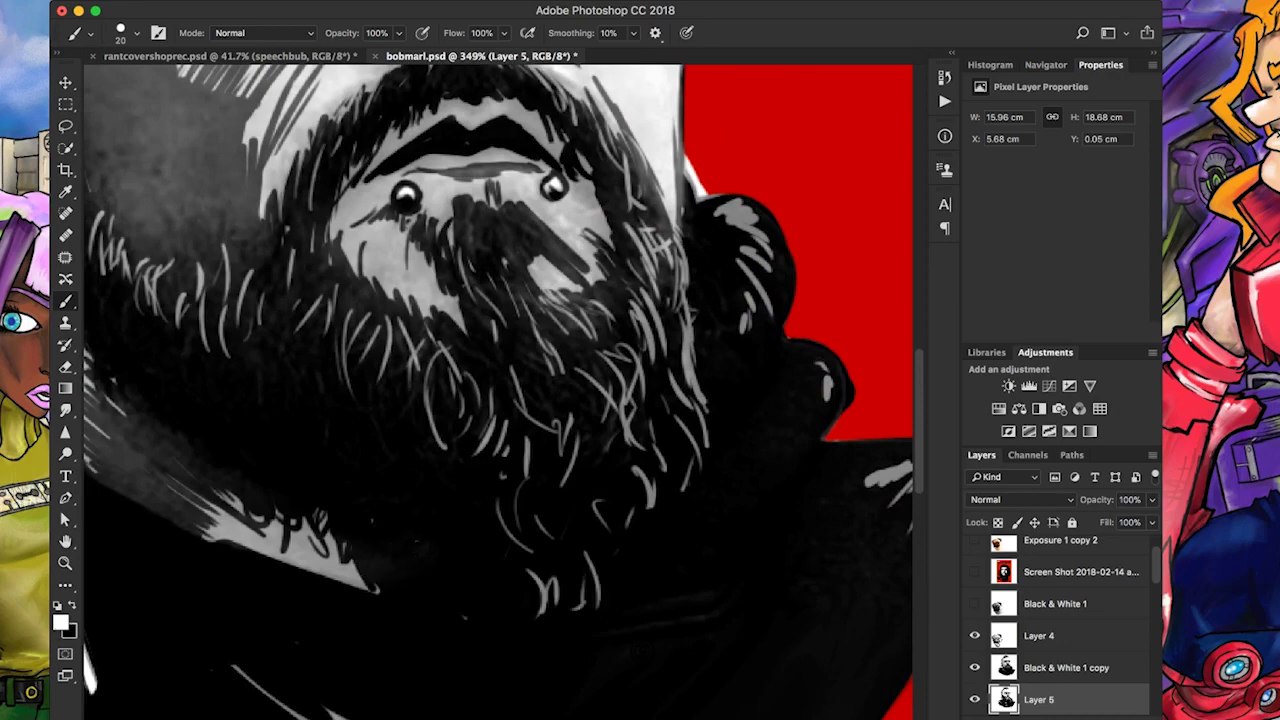
Continue the white hair strokes along the bottom edge of the beard and toward the neck
left_click_drag(440, 540, 420, 595)
left_click_drag(495, 528, 478, 610)
left_click_drag(635, 540, 620, 598)
left_click_drag(670, 505, 660, 585)
left_click_drag(700, 466, 678, 512)
left_click_drag(364, 492, 338, 530)
left_click_drag(332, 450, 316, 490)
scroll(500, 390, "down", 3)
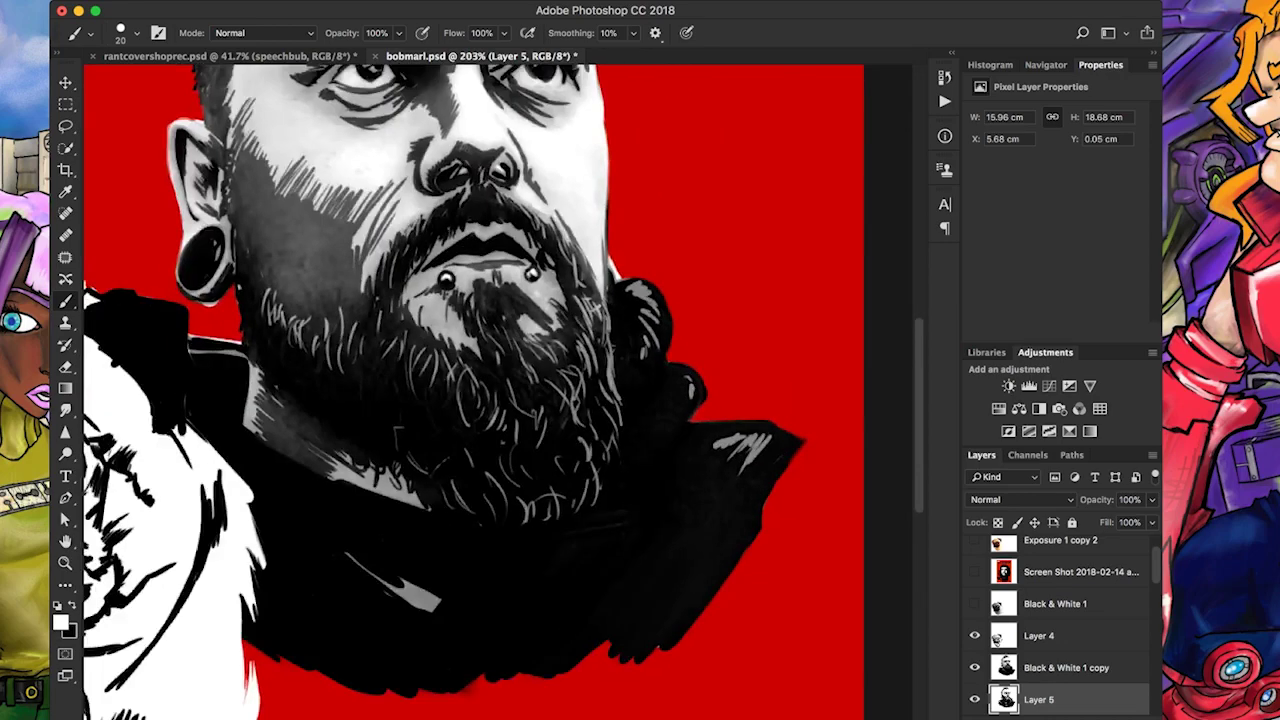
scroll(500, 390, "up", 3)
scroll(500, 390, "up", 3)
mouse_move(630, 436)
left_mouse_down()
mouse_move(668, 500)
mouse_move(652, 508)
left_mouse_up()
scroll(500, 390, "down", 3)
Fill in the hatched upper edge of the cheek shadow with black strokes
key("x")
mouse_move(536, 410)
left_mouse_down()
mouse_move(562, 432)
mouse_move(626, 440)
left_mouse_up()
scroll(500, 390, "up", 3)
left_click_drag(458, 348, 400, 298)
left_click_drag(414, 334, 378, 274)
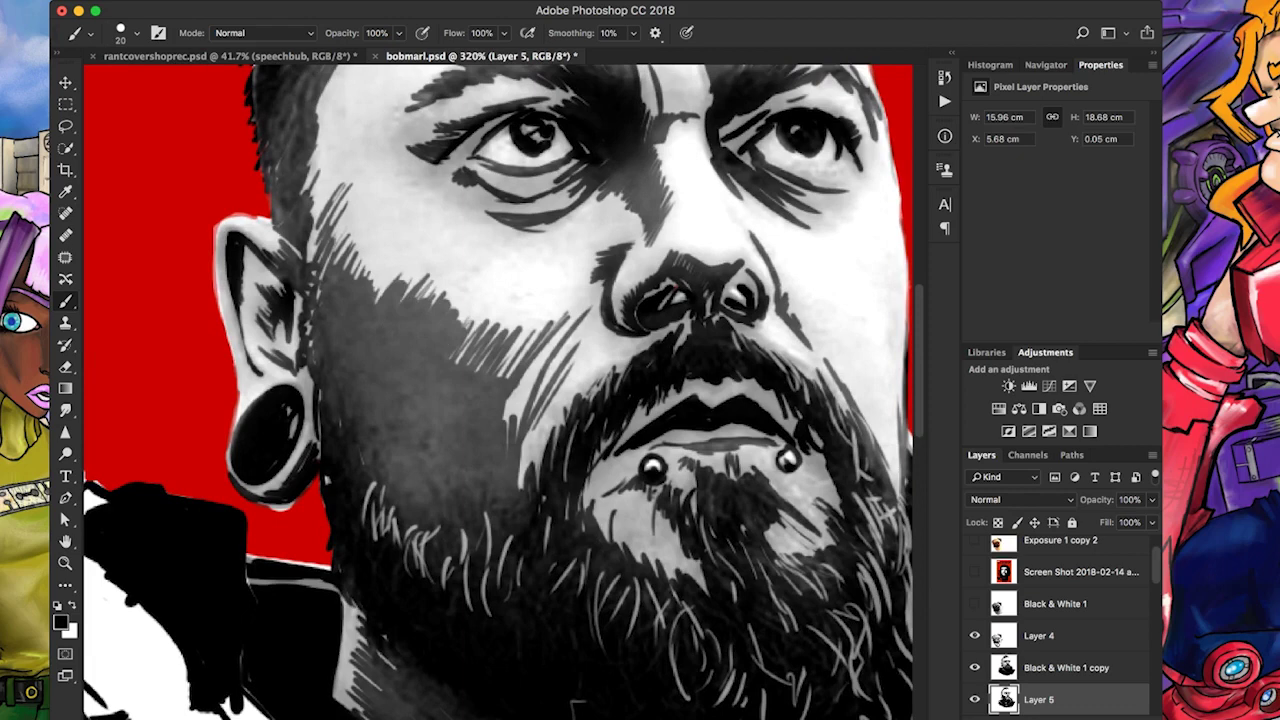
left_click_drag(468, 356, 498, 334)
left_click_drag(552, 378, 520, 482)
mouse_move(540, 328)
left_mouse_down()
mouse_move(504, 376)
mouse_move(412, 288)
left_mouse_up()
Shape the cheek shadow's edge with white and extend the black shading up toward the temple
key("x")
left_click_drag(500, 340, 416, 282)
left_click_drag(412, 306, 372, 262)
key("x")
mouse_move(470, 270)
left_mouse_down()
mouse_move(418, 316)
mouse_move(394, 302)
mouse_move(320, 212)
mouse_move(310, 156)
left_mouse_up()
Deepen the shadow at the outer corner of the left eye with black strokes
scroll(500, 390, "up", 5)
left_click_drag(416, 306, 378, 274)
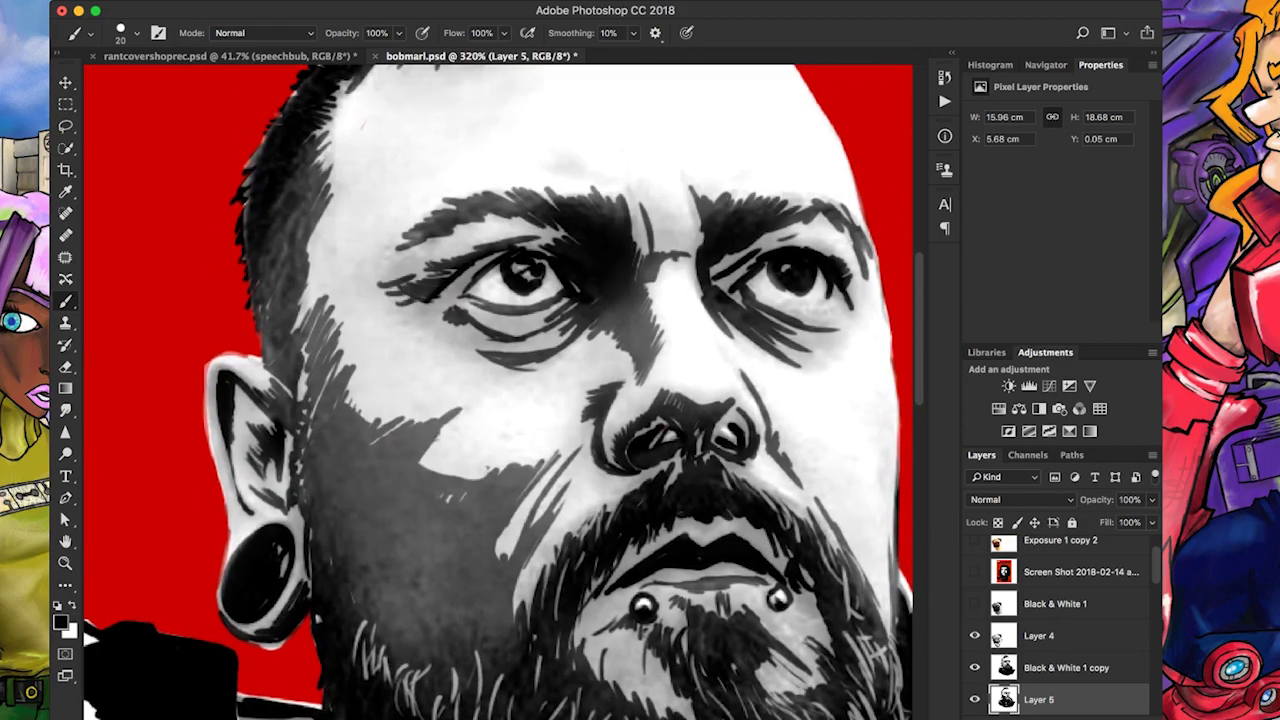
left_click_drag(462, 316, 378, 288)
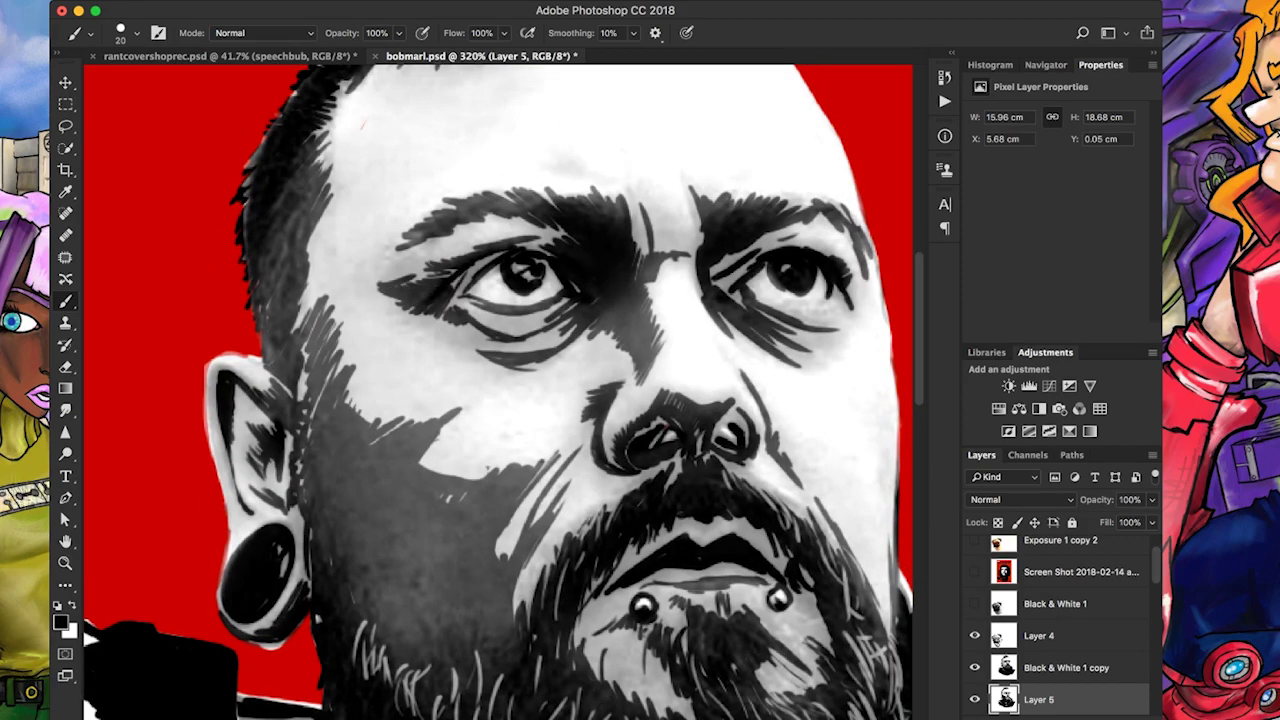
Darken the side of the face from the temple down past the sideburn with black strokes
scroll(500, 390, "up", 3)
left_click_drag(376, 284, 350, 484)
key("x")
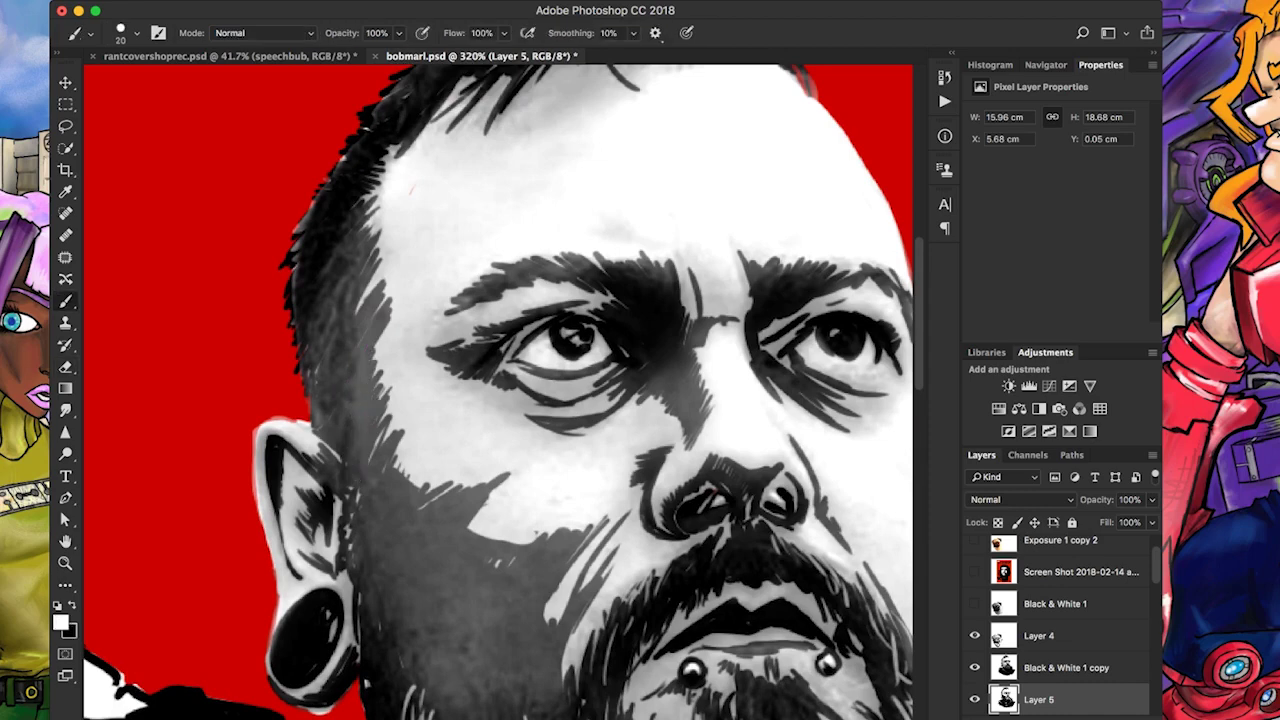
Break up the sideburn's front edge beside the temple with white hatching strokes
left_click_drag(370, 330, 376, 412)
left_click_drag(382, 308, 368, 420)
left_click_drag(382, 286, 376, 340)
Add black hair strands hanging from the front hairline over the forehead
scroll(500, 390, "up", 3)
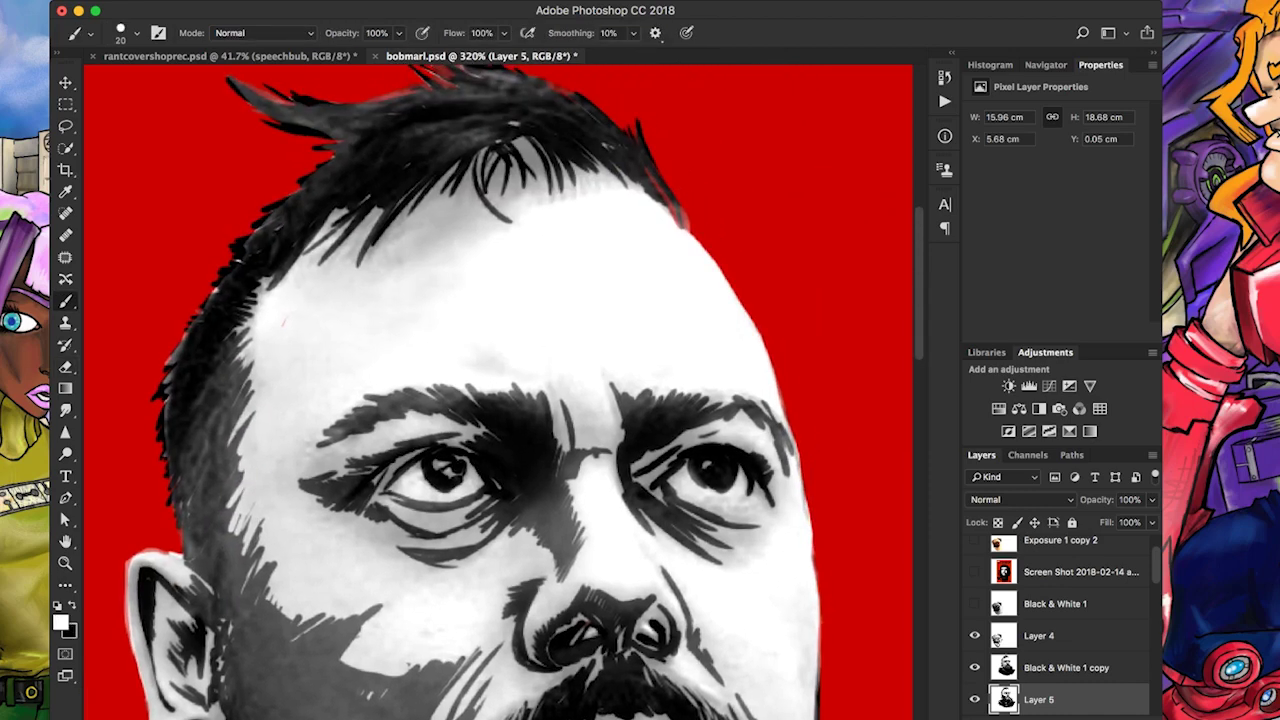
key("x")
left_click_drag(376, 210, 356, 284)
left_click_drag(436, 196, 382, 256)
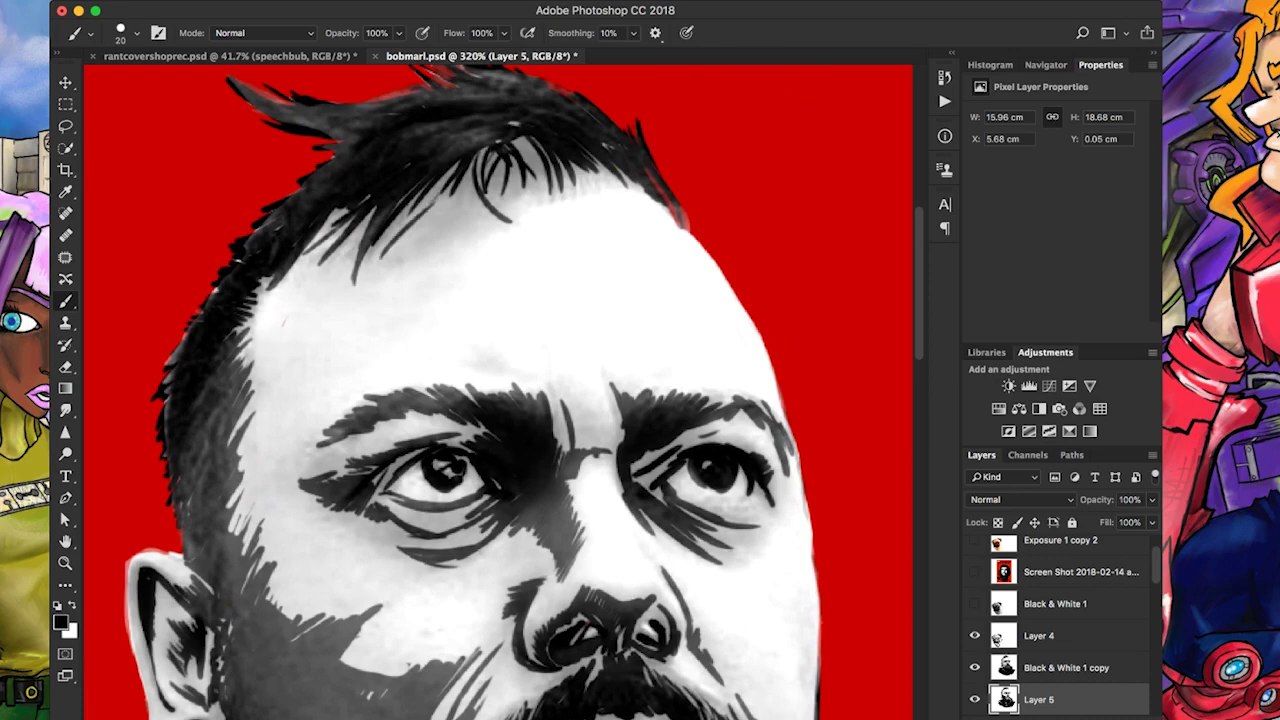
Paint white highlight strands through the swept forelock and top hair, and solidify the far hairline edge with black
scroll(500, 390, "up", 2)
mouse_move(500, 212)
left_mouse_down()
mouse_move(448, 240)
mouse_move(422, 224)
left_mouse_up()
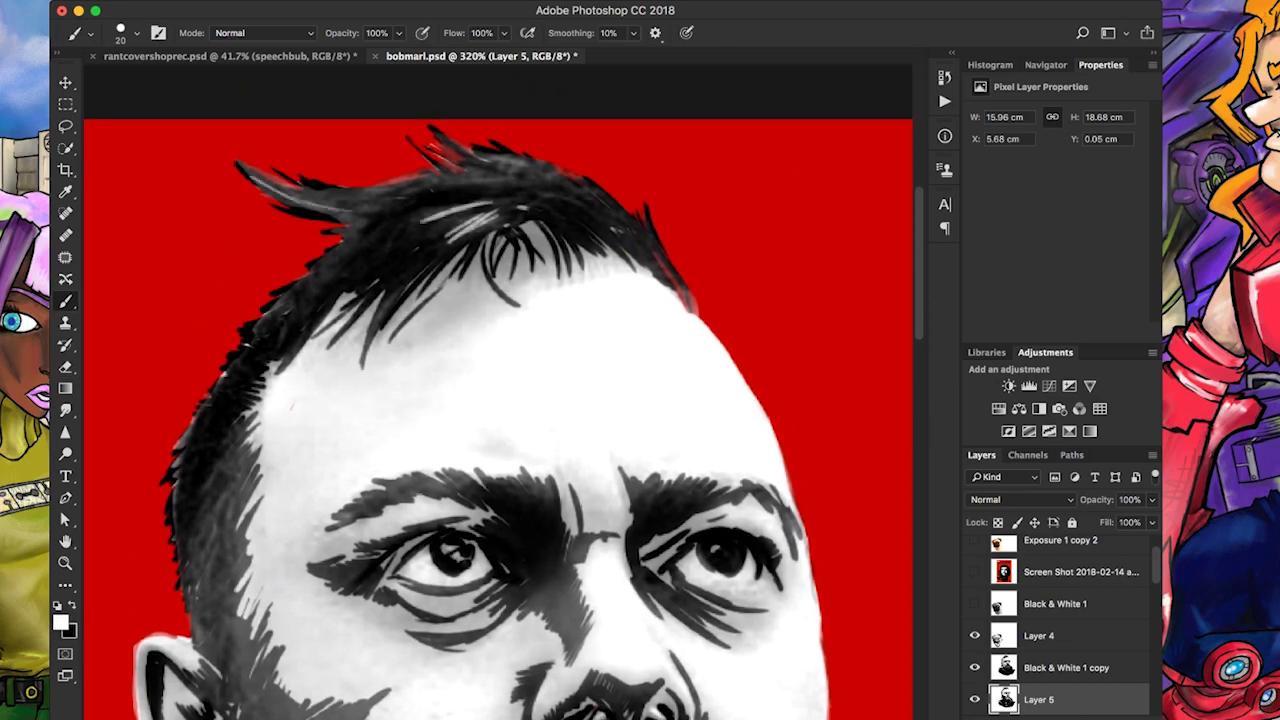
left_click_drag(250, 178, 440, 188)
mouse_move(540, 160)
left_mouse_down()
mouse_move(494, 166)
mouse_move(600, 204)
left_mouse_up()
key("x")
left_click_drag(640, 244, 686, 306)
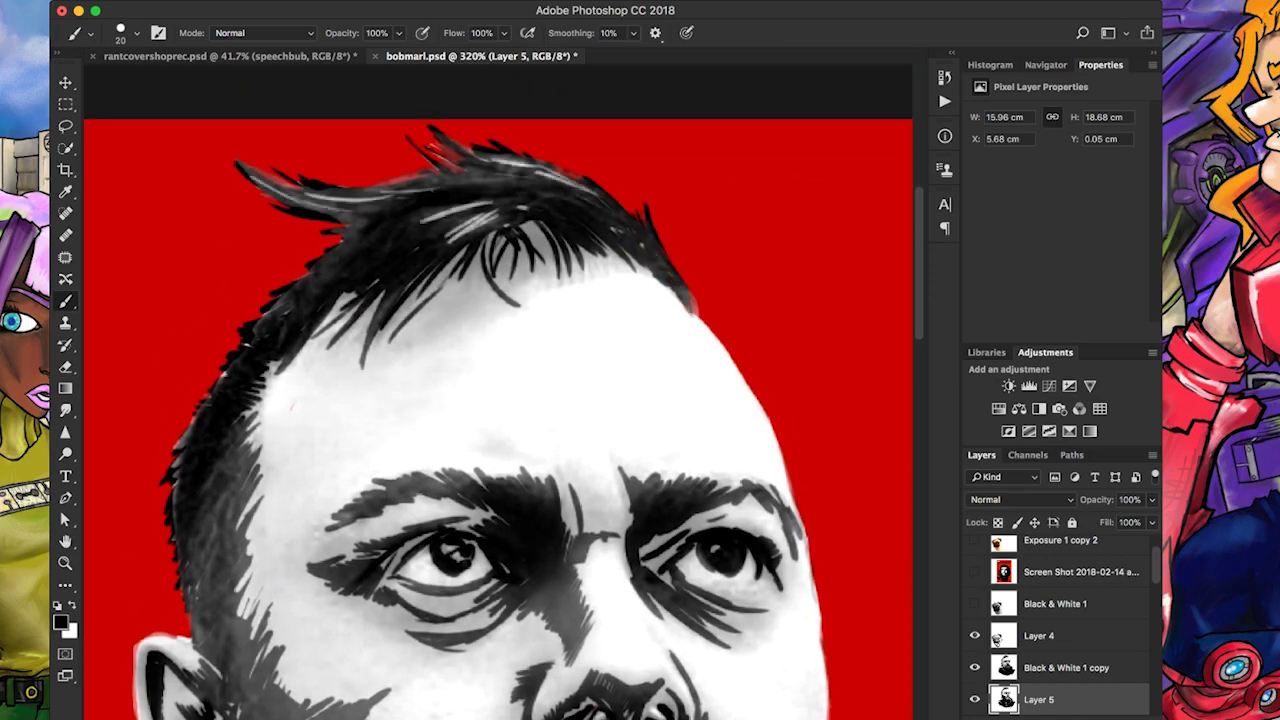
Add short white highlight strokes to the hair on the side of the head and above the ear
key("x")
left_click_drag(294, 280, 322, 292)
mouse_move(282, 302)
left_mouse_down()
mouse_move(300, 312)
mouse_move(366, 236)
left_mouse_up()
left_click_drag(366, 290, 398, 250)
left_click_drag(206, 518, 228, 488)
left_click_drag(202, 542, 228, 512)
Add black accent strokes around the frown lines, the right eyebrow and under both eyes
scroll(500, 390, "down", 3)
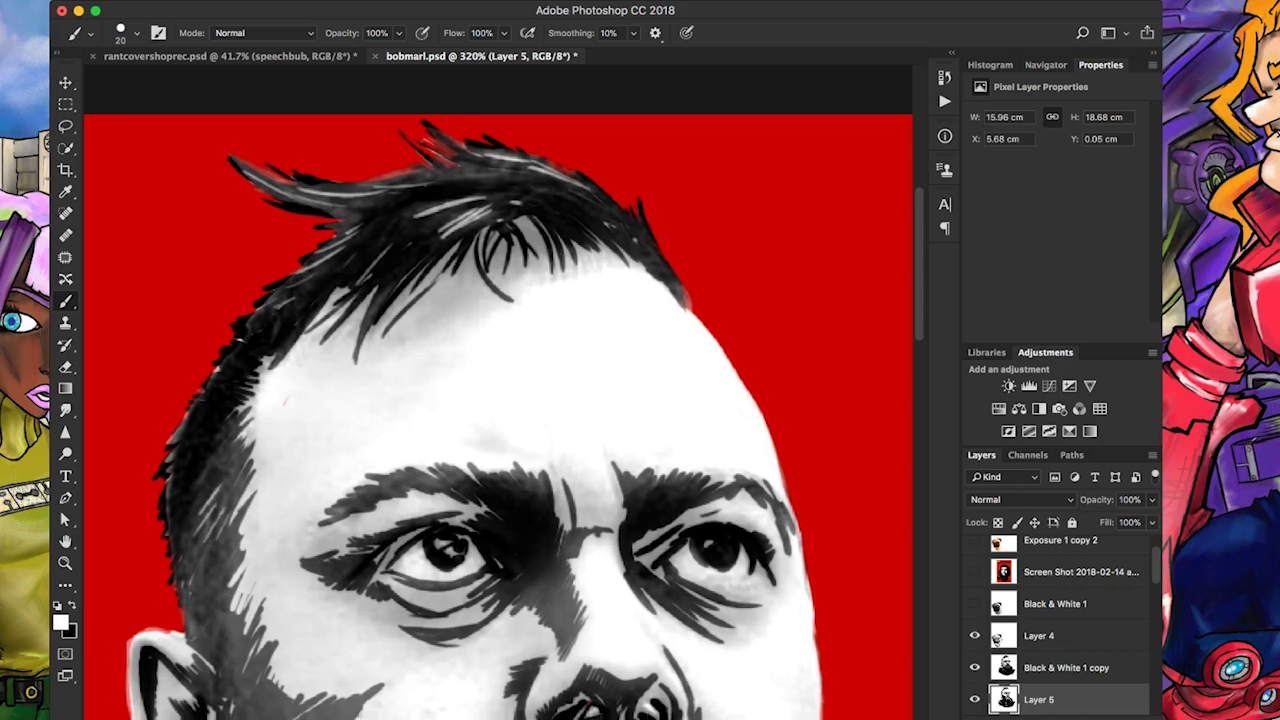
key("x")
mouse_move(516, 378)
left_mouse_down()
mouse_move(502, 422)
mouse_move(538, 396)
left_mouse_up()
left_click_drag(568, 386, 556, 414)
mouse_move(626, 442)
left_mouse_down()
mouse_move(690, 458)
mouse_move(704, 430)
left_mouse_up()
mouse_move(682, 456)
left_mouse_down()
mouse_move(722, 434)
mouse_move(730, 466)
left_mouse_up()
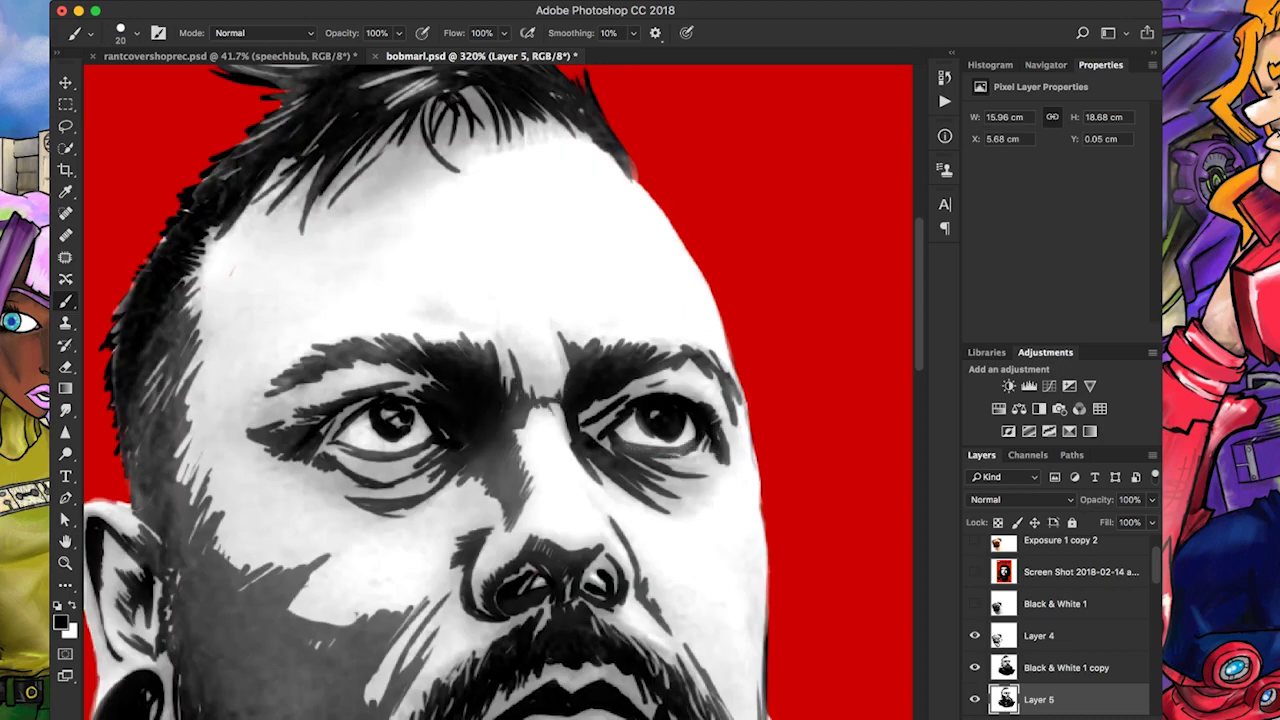
left_click_drag(672, 496, 686, 502)
left_click_drag(324, 434, 334, 442)
Hide the Black & White 1 copy layer and compare the whole artwork with the Che Guevara reference layer
key("super+0")
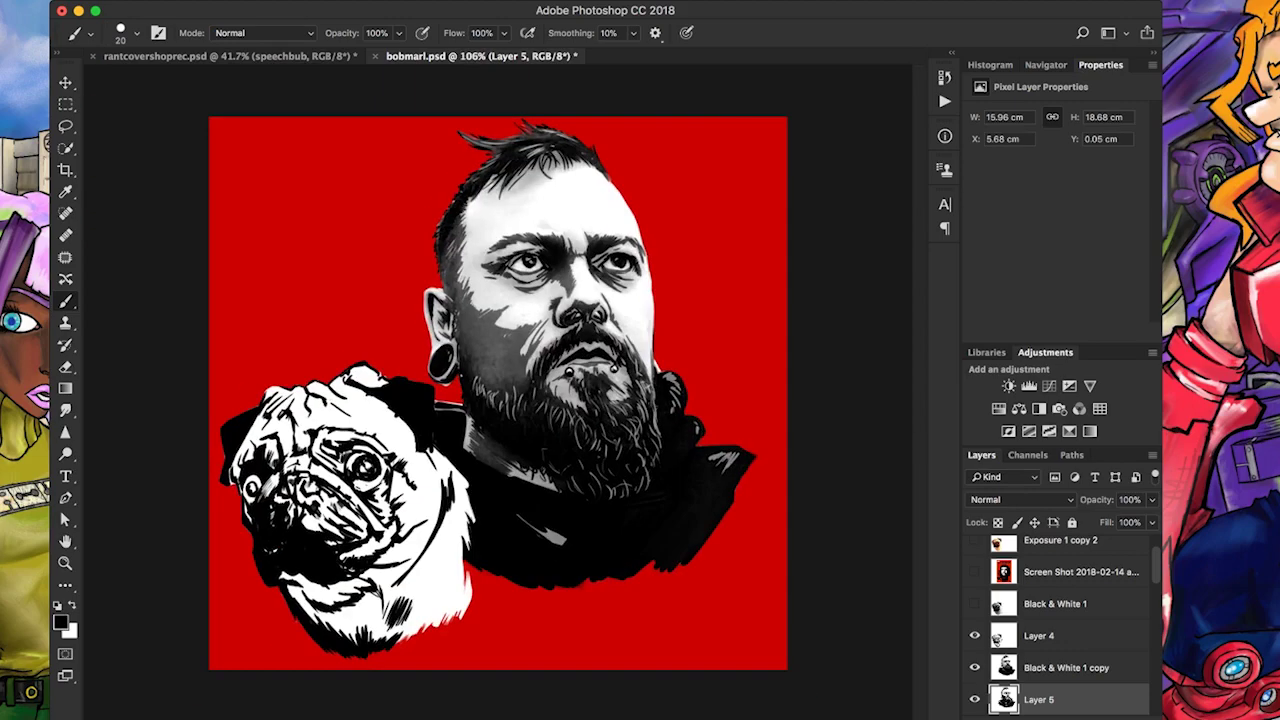
left_click(975, 635)
left_click(975, 635)
left_click(975, 667)
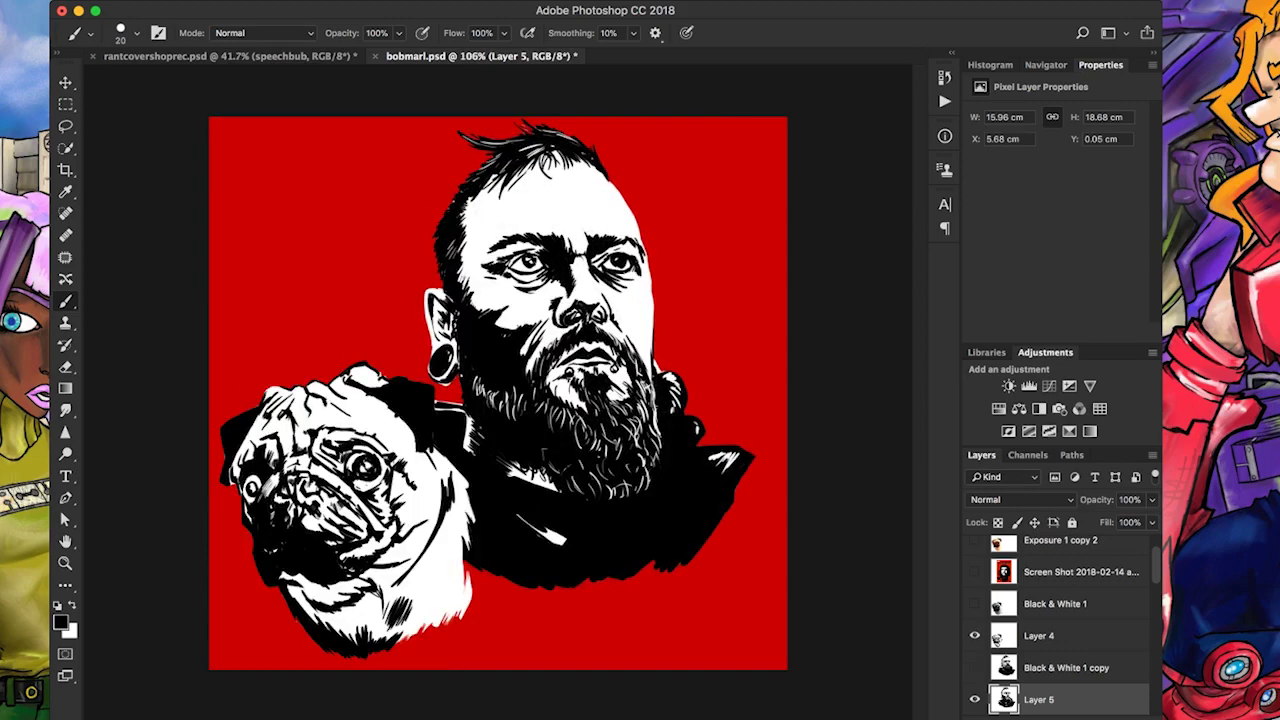
left_click(975, 571)
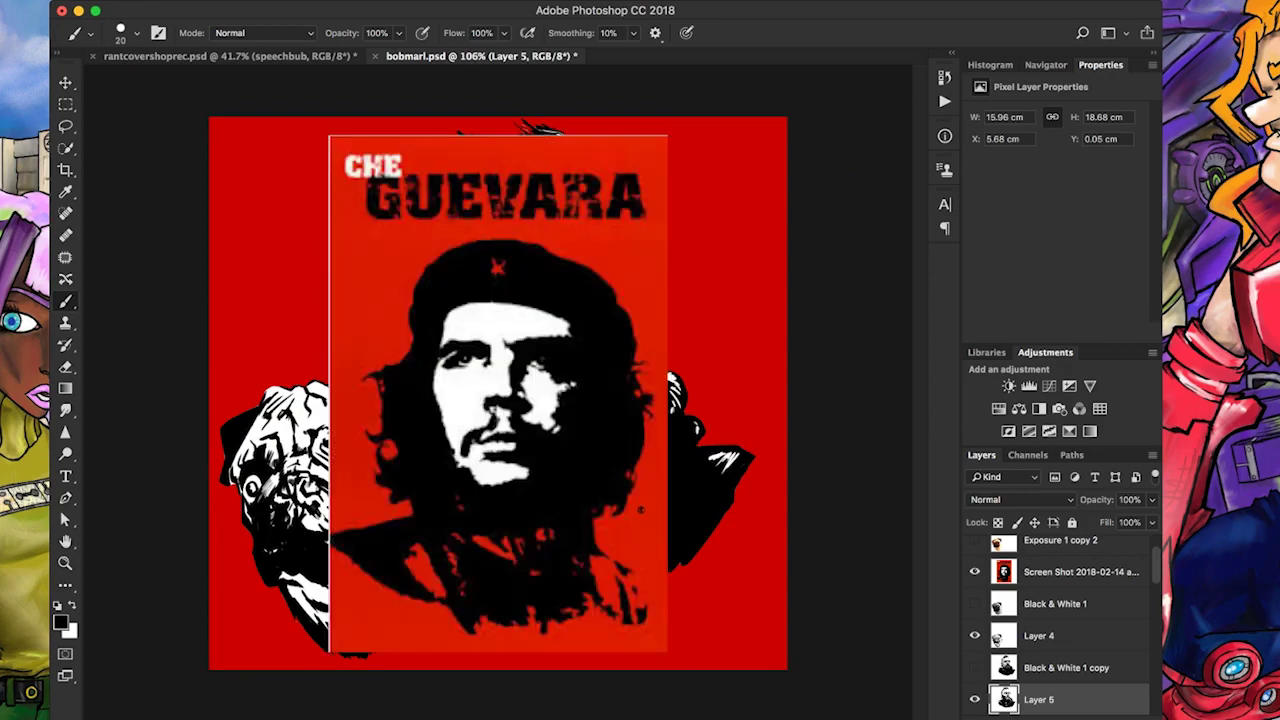
left_click(975, 571)
Shade the inner ear and earlobe plug with black strokes and tidy the ear's outline
scroll(520, 330, "up", 5)
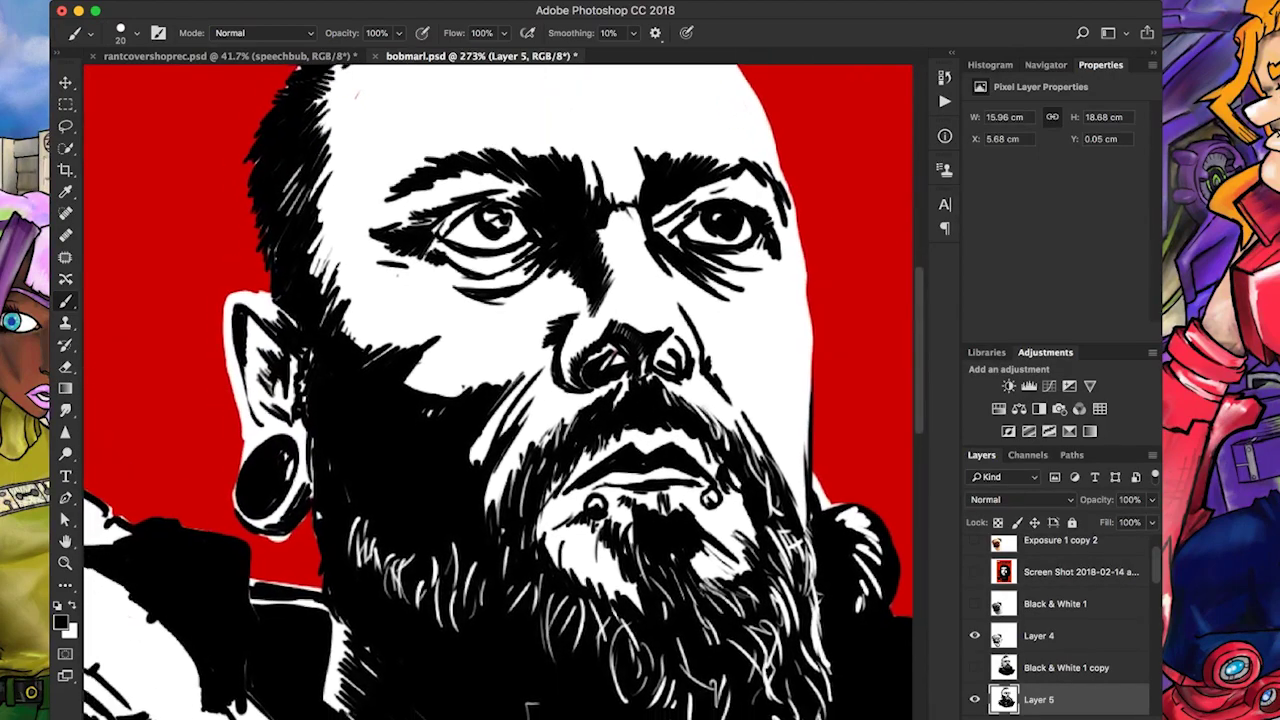
scroll(500, 390, "up", 2)
mouse_move(278, 470)
left_mouse_down()
mouse_move(310, 496)
mouse_move(316, 538)
left_mouse_up()
mouse_move(262, 420)
left_mouse_down()
mouse_move(258, 460)
mouse_move(284, 488)
mouse_move(241, 372)
mouse_move(288, 372)
mouse_move(280, 458)
left_mouse_up()
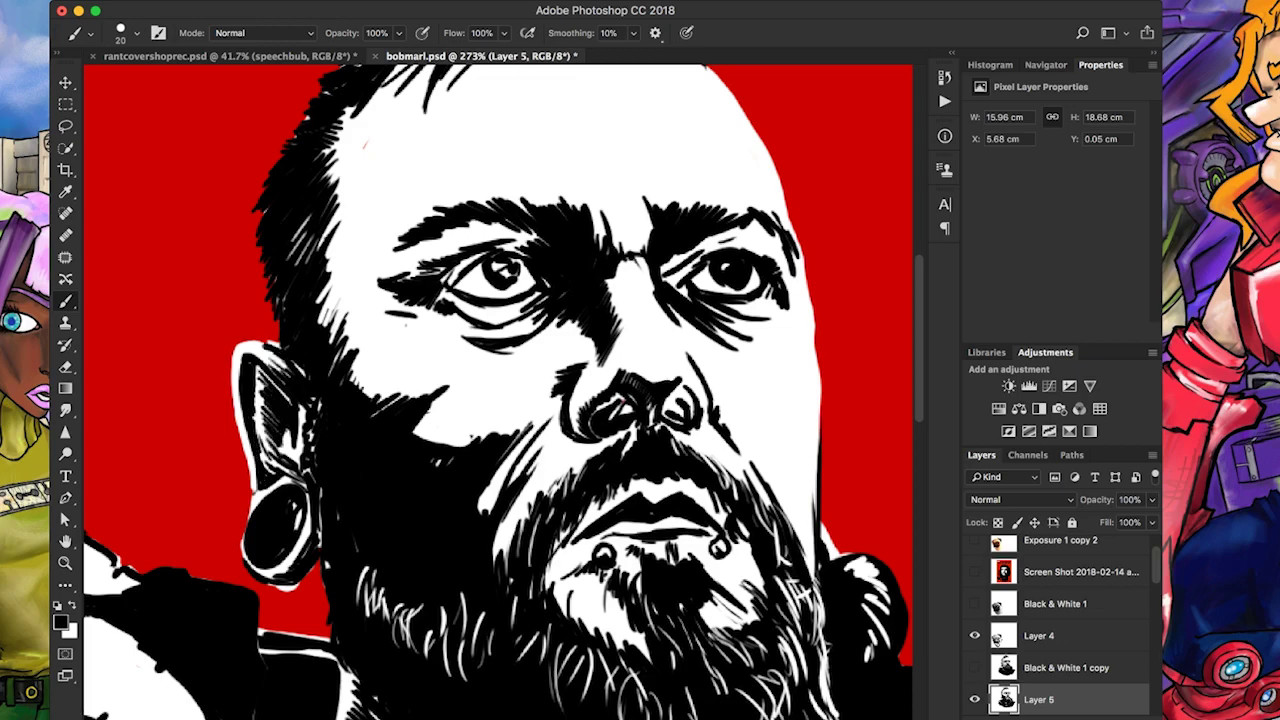
key("e")
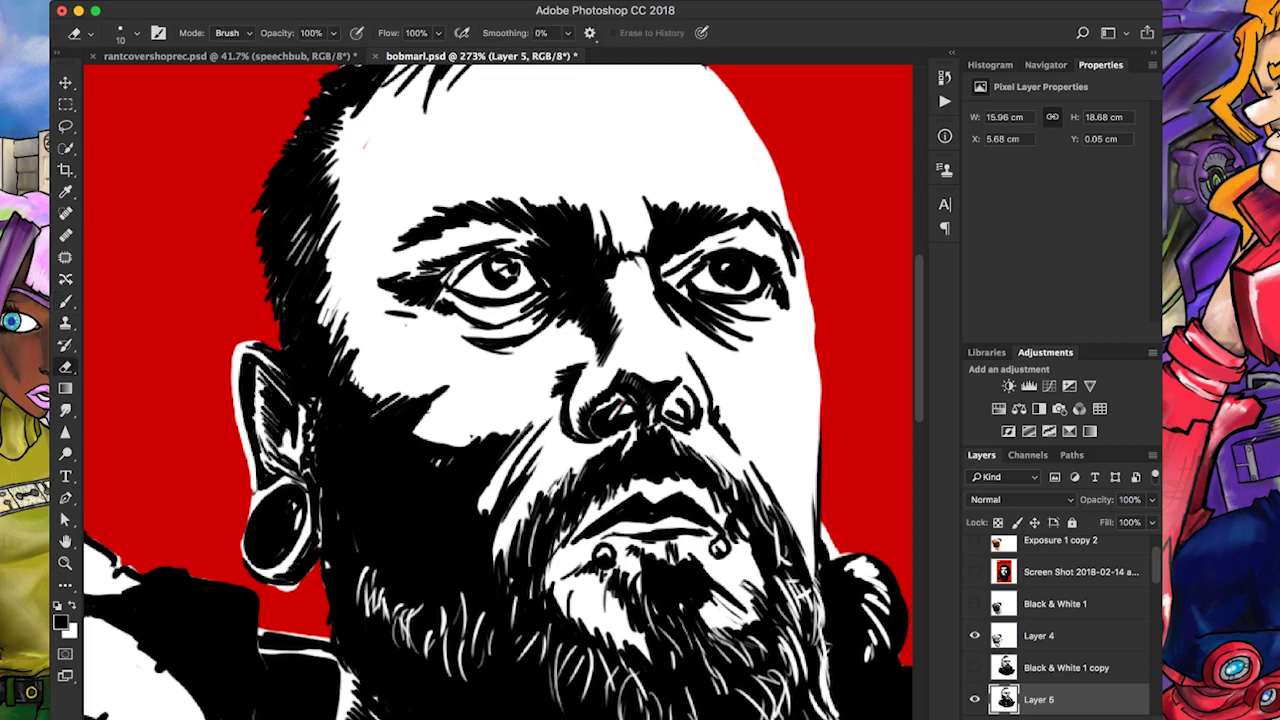
key("b")
left_click_drag(266, 346, 282, 354)
left_click_drag(320, 398, 314, 466)
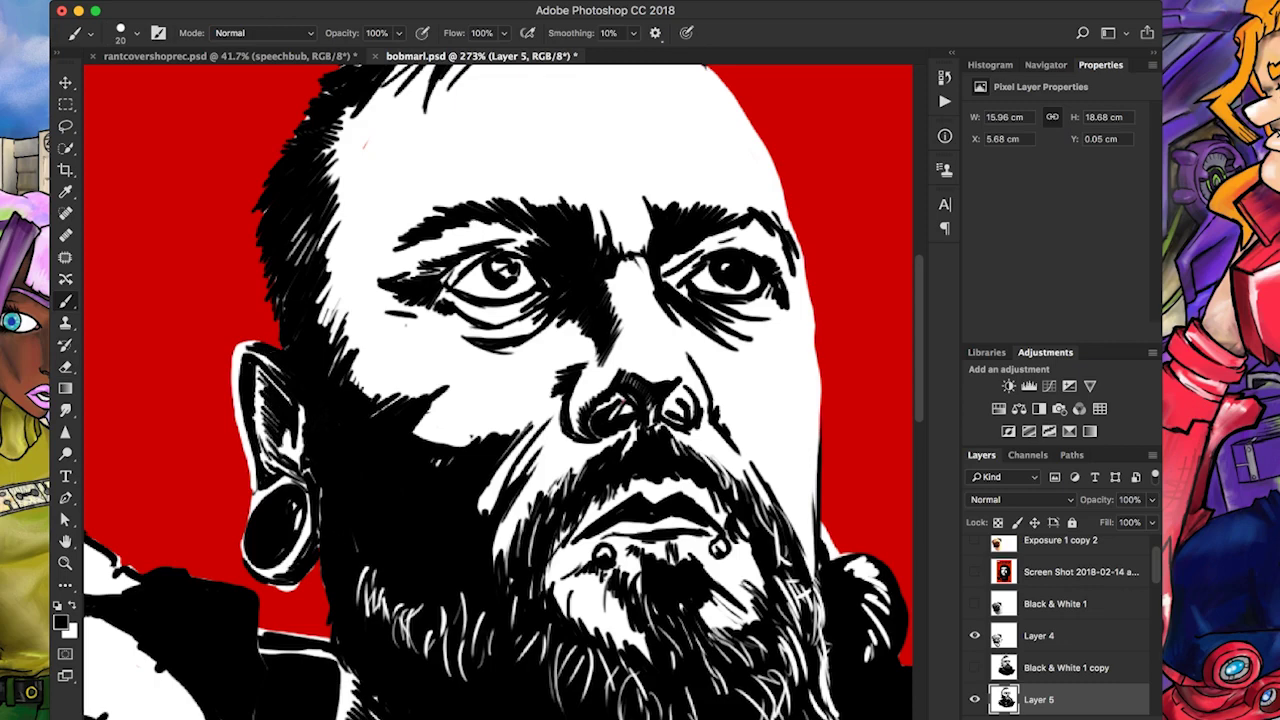
key("e")
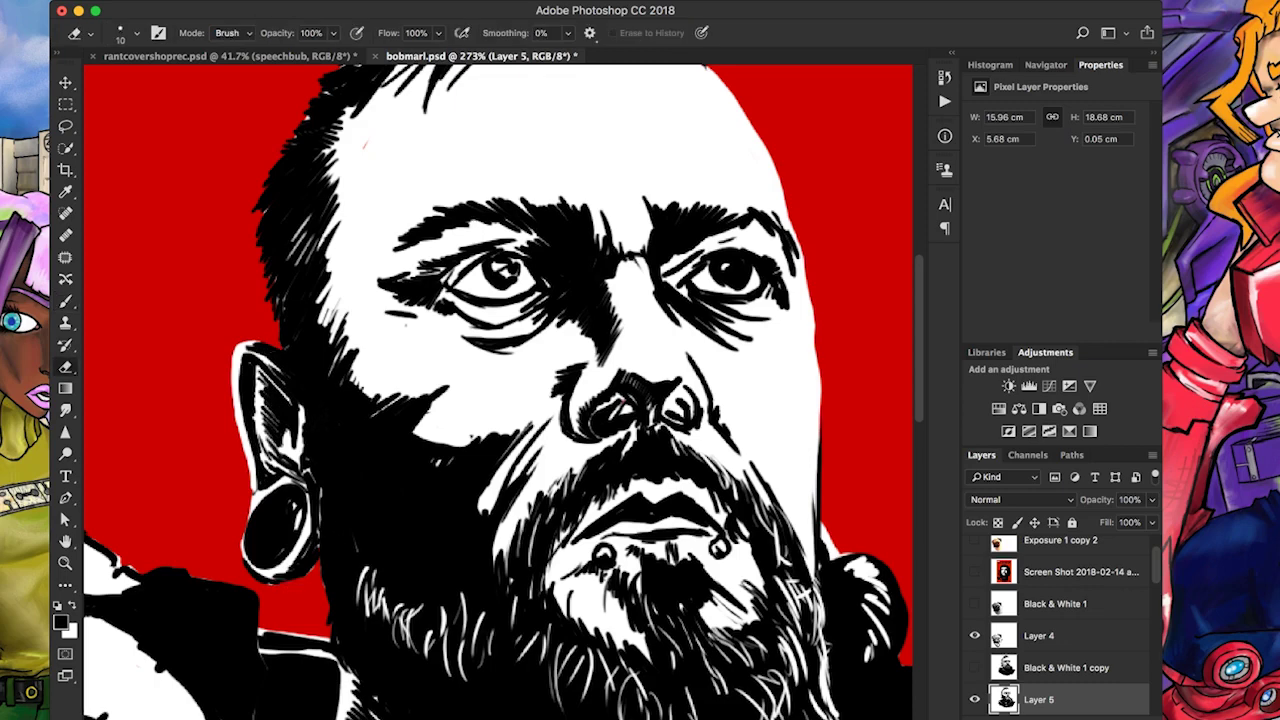
Cut back the cheek shadow's upper edge with white strokes into a hatched diagonal
left_click_drag(418, 446, 462, 408)
key("b")
left_click_drag(460, 444, 412, 388)
mouse_move(494, 462)
left_mouse_down()
mouse_move(452, 416)
mouse_move(472, 430)
mouse_move(452, 452)
left_mouse_up()
mouse_move(408, 420)
left_mouse_down()
mouse_move(360, 388)
mouse_move(398, 390)
left_mouse_up()
mouse_move(442, 428)
left_mouse_down()
mouse_move(392, 388)
mouse_move(420, 386)
left_mouse_up()
scroll(496, 390, "up", 3)
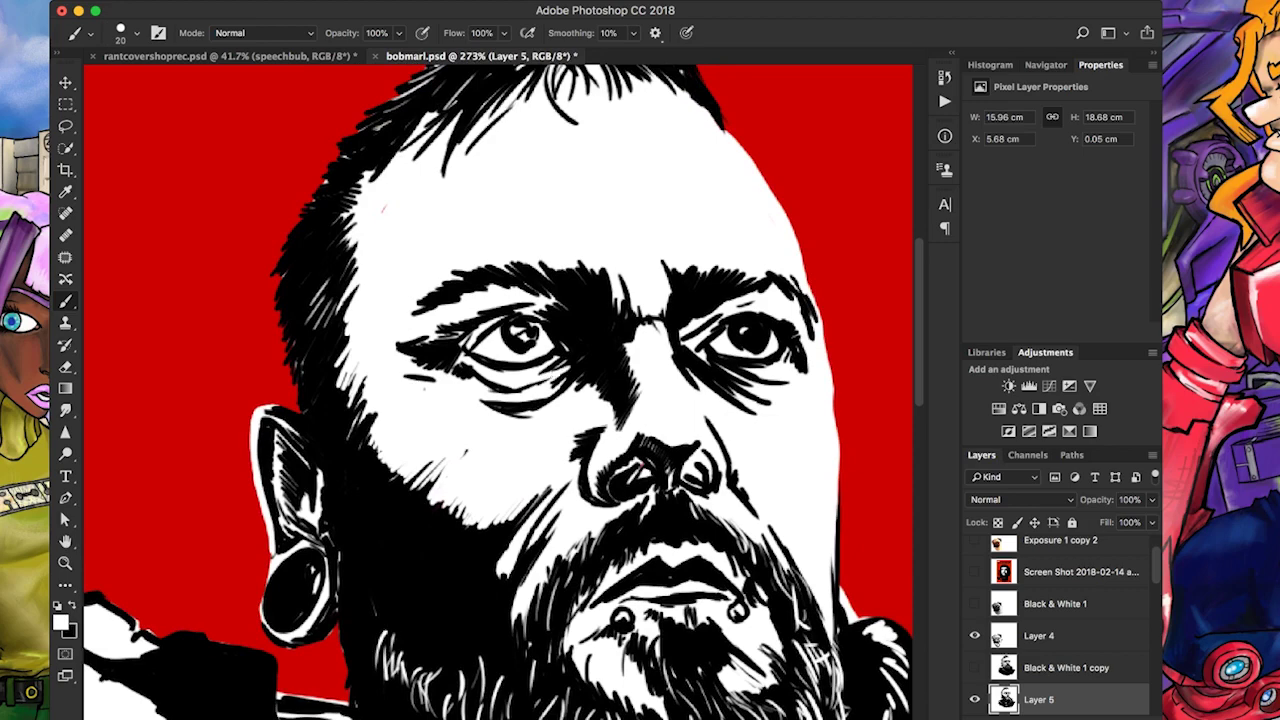
Darken the upper eyelid crease and the shadow around the left eye with black strokes
key("x")
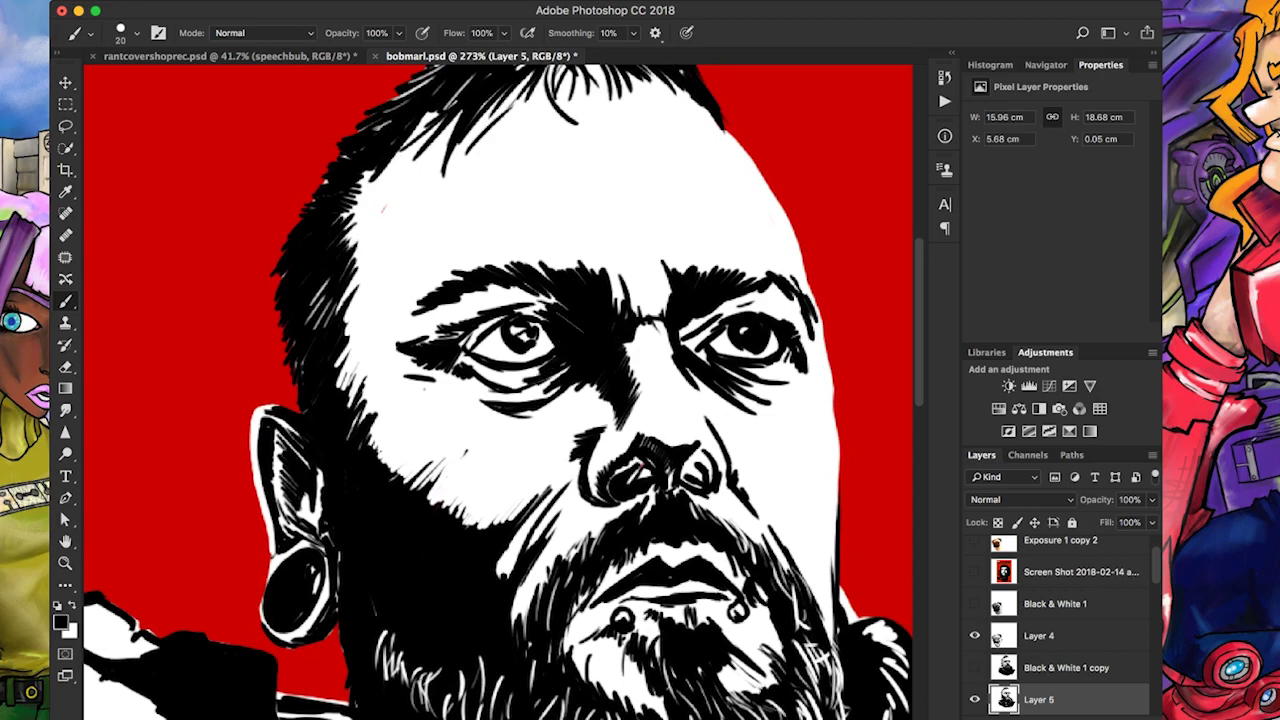
scroll(495, 396, "up", 5)
left_click_drag(532, 284, 504, 254)
left_click_drag(480, 298, 408, 228)
left_click_drag(330, 236, 598, 164)
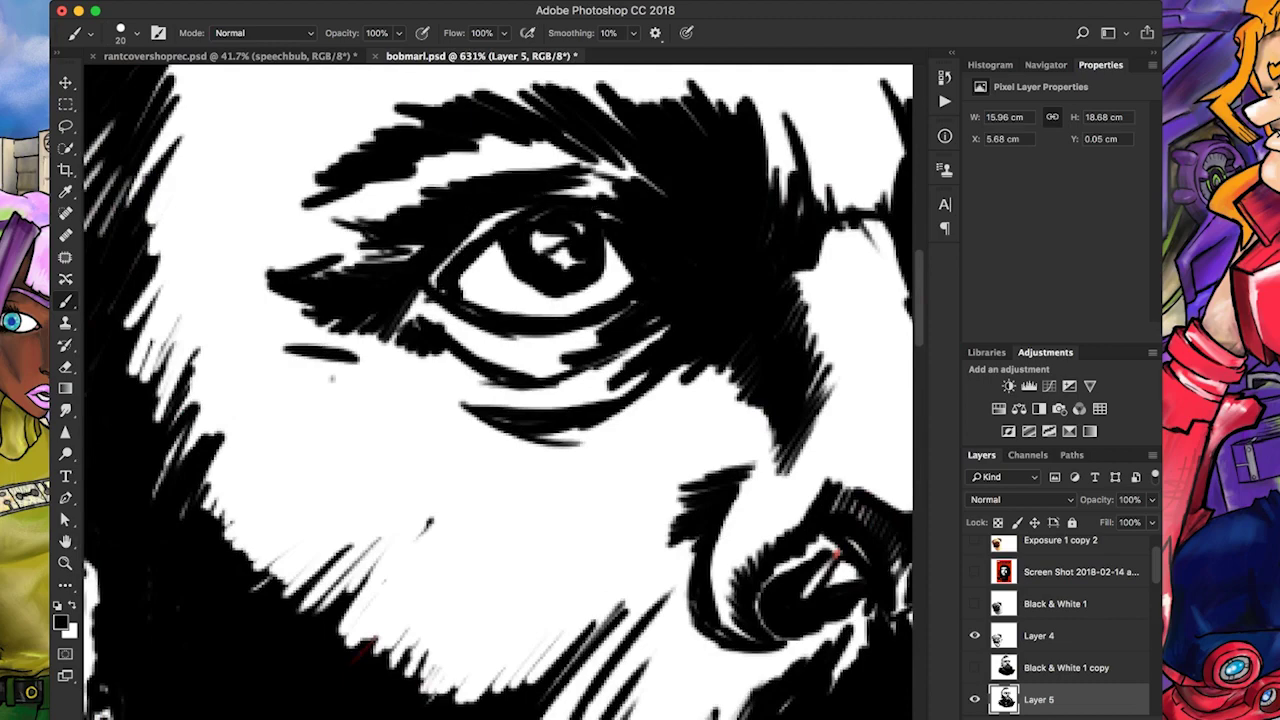
left_click_drag(618, 218, 516, 208)
Fill in the shadow beside the nose bridge and thicken the left eyebrow with black strokes
mouse_move(826, 256)
left_mouse_down()
mouse_move(786, 322)
mouse_move(790, 350)
left_mouse_up()
left_click_drag(838, 328, 806, 434)
left_click_drag(838, 376, 798, 466)
scroll(590, 340, "down", 2)
left_click_drag(612, 150, 572, 180)
left_click_drag(544, 150, 504, 168)
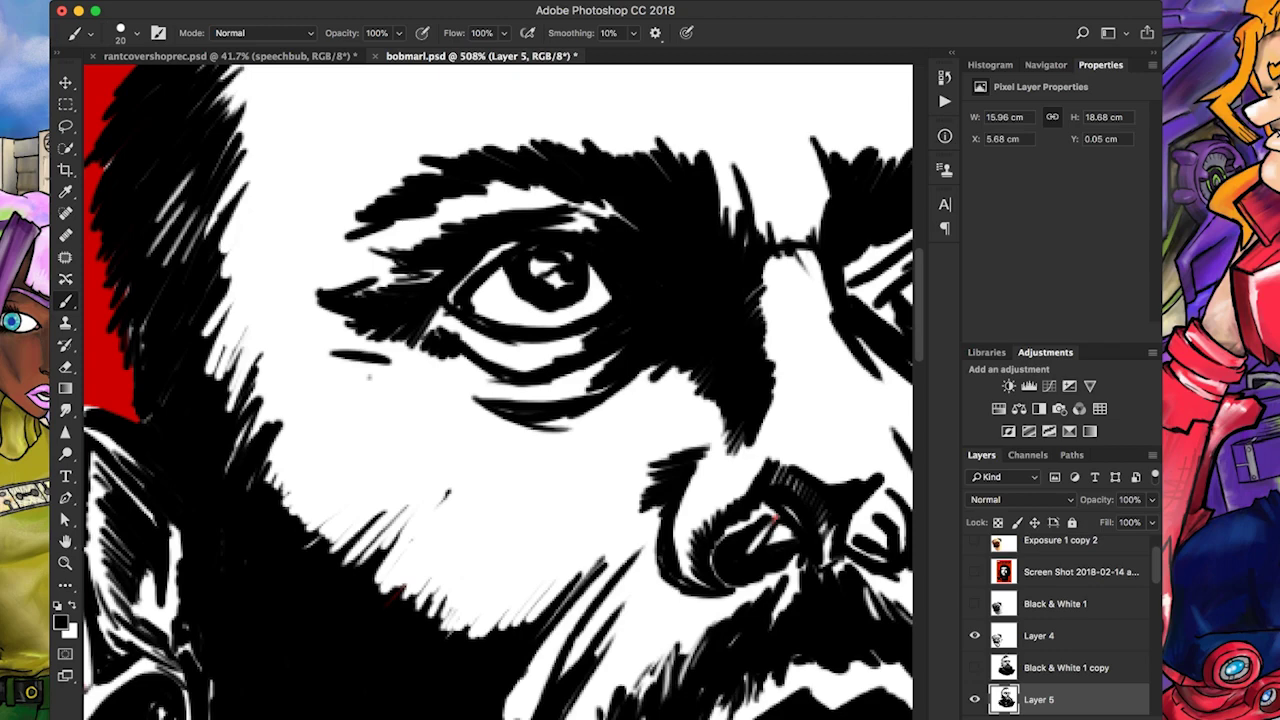
Clean up the stray mark on the cheek and fill the hatched nose tip and nostril shadow with black
left_click_drag(472, 460, 426, 532)
key("x")
scroll(497, 390, "right", 4)
scroll(497, 390, "down", 1)
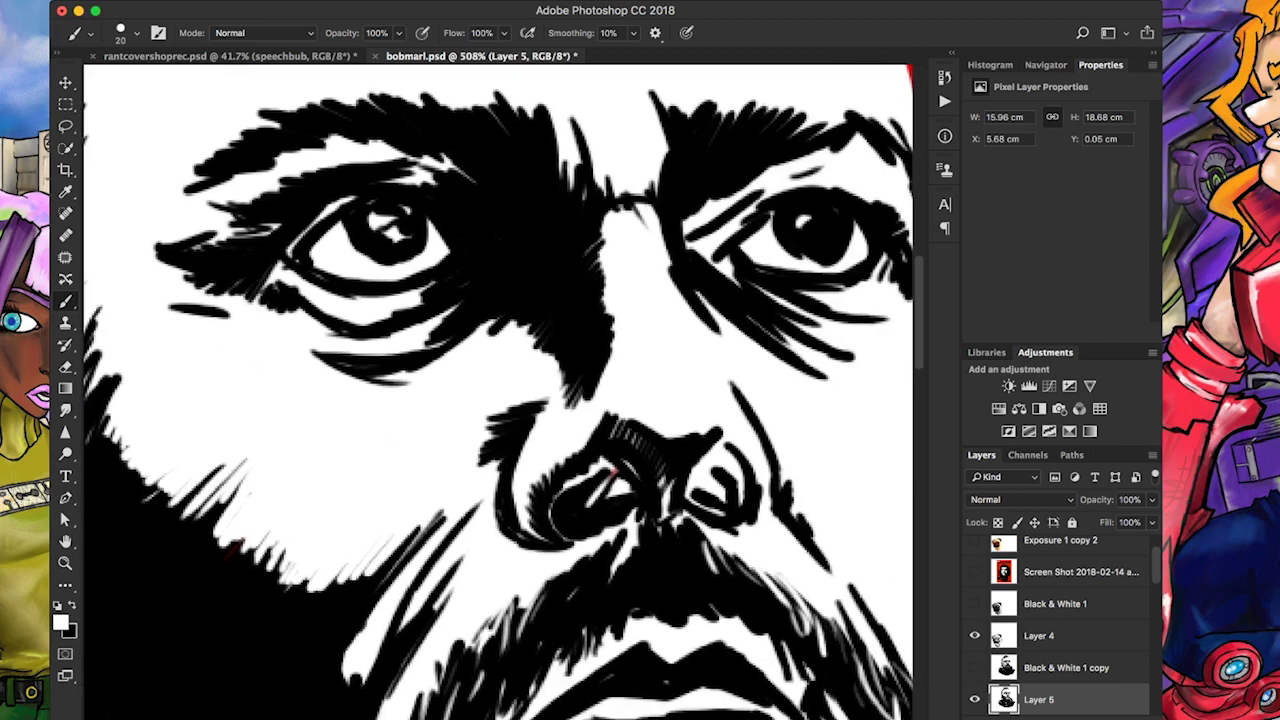
key("x")
left_click_drag(641, 419, 612, 447)
left_click_drag(670, 480, 620, 575)
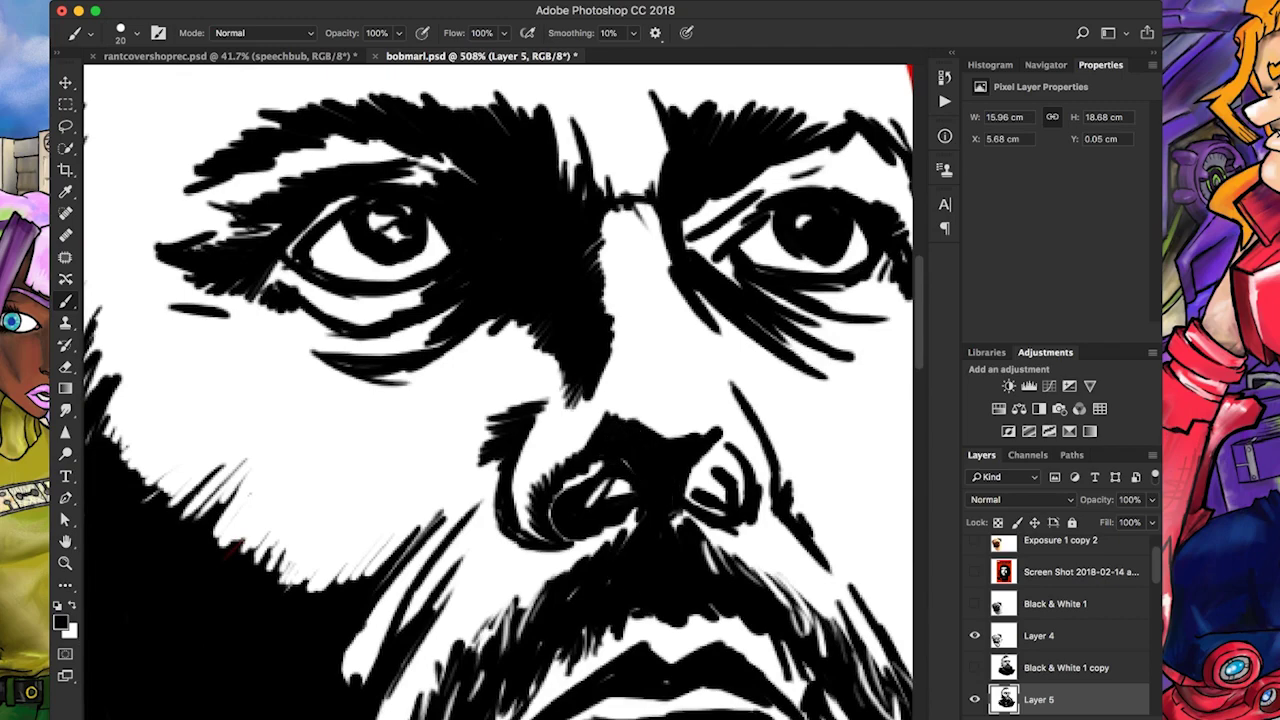
Work white hair highlights through the moustache and the beard beside the mouth
scroll(497, 390, "down", 5)
mouse_move(680, 412)
left_mouse_down()
mouse_move(606, 440)
mouse_move(532, 494)
left_mouse_up()
key("x")
left_click_drag(580, 376, 556, 422)
mouse_move(582, 364)
left_mouse_down()
mouse_move(550, 406)
mouse_move(580, 430)
left_mouse_up()
left_click_drag(580, 402, 542, 442)
left_click_drag(438, 488, 422, 534)
left_click_drag(456, 450, 444, 500)
mouse_move(658, 312)
left_mouse_down()
mouse_move(640, 394)
mouse_move(654, 358)
left_mouse_up()
mouse_move(746, 316)
left_mouse_down()
mouse_move(700, 394)
mouse_move(690, 380)
left_mouse_up()
left_click_drag(790, 350, 738, 420)
scroll(500, 390, "right", 4)
Reinforce the dark upper lip, the mouth corners and the lower lip line with black strokes
key("x")
left_click_drag(628, 436, 574, 490)
left_click_drag(626, 418, 546, 476)
mouse_move(530, 428)
left_mouse_down()
mouse_move(488, 444)
mouse_move(454, 432)
mouse_move(406, 474)
left_mouse_up()
left_click_drag(376, 484, 336, 518)
left_click_drag(450, 494, 414, 506)
left_click_drag(508, 508, 442, 518)
left_click_drag(606, 496, 538, 506)
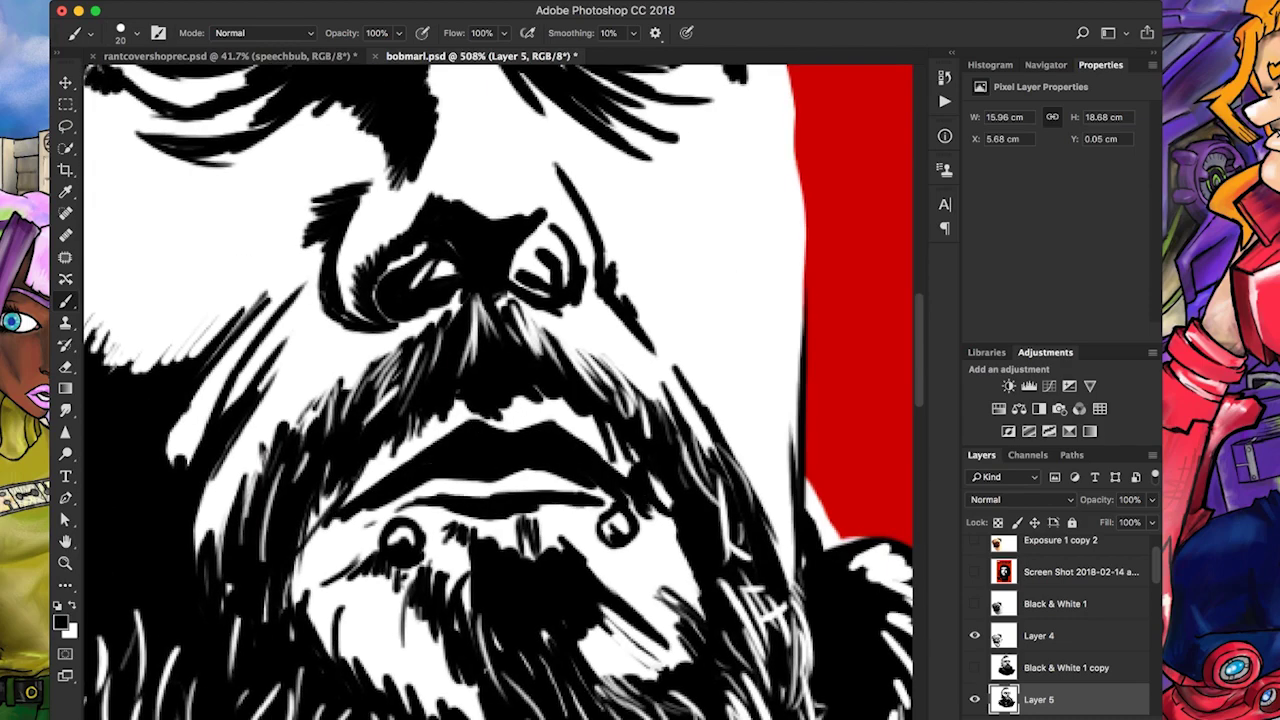
Add white hair strokes through the beard around and below the chin
scroll(500, 390, "down", 4)
key("x")
left_click_drag(594, 460, 568, 532)
left_click_drag(624, 482, 546, 622)
left_click_drag(556, 576, 514, 612)
left_click_drag(514, 568, 498, 598)
left_click_drag(454, 546, 440, 586)
left_click_drag(422, 528, 408, 578)
mouse_move(400, 498)
left_mouse_down()
mouse_move(386, 550)
mouse_move(370, 550)
left_mouse_up()
Add white hairs to the far side of the beard and deepen its shadow with black
left_click_drag(760, 526, 688, 562)
left_click_drag(778, 530, 740, 546)
left_click_drag(778, 410, 740, 450)
left_click_drag(792, 380, 728, 454)
scroll(620, 300, "down", 2)
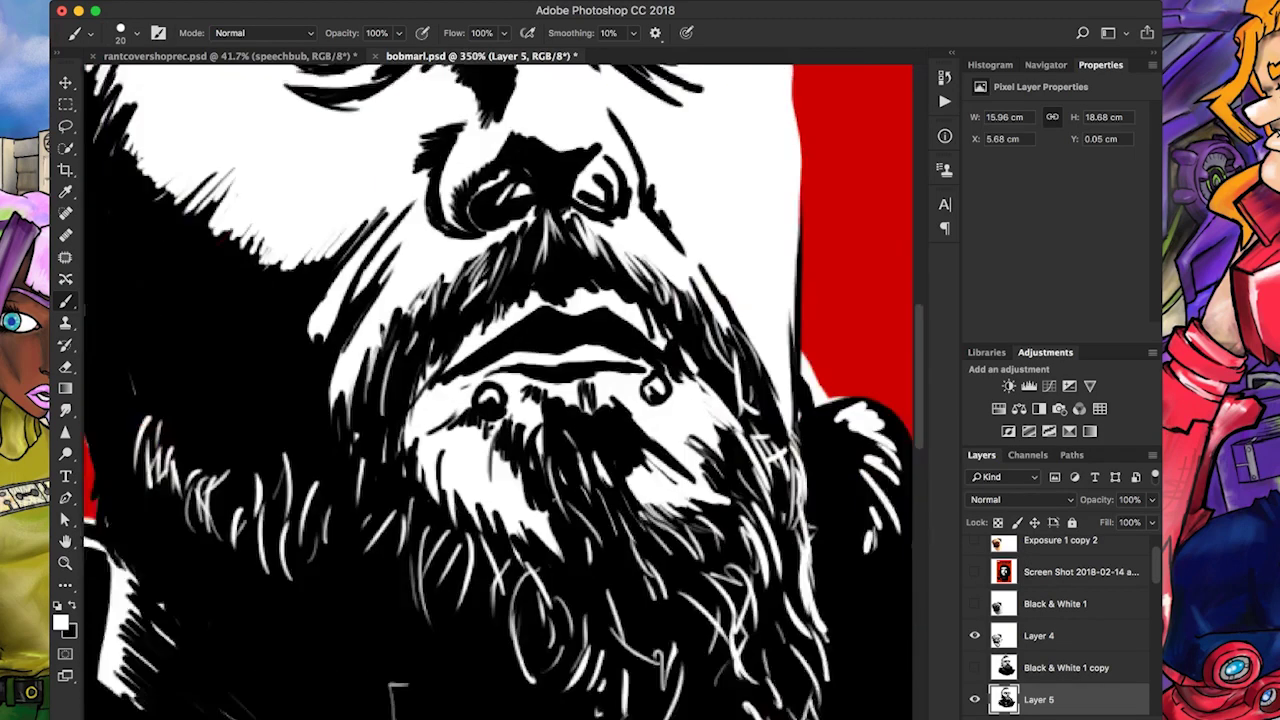
key("x")
left_click_drag(780, 390, 735, 500)
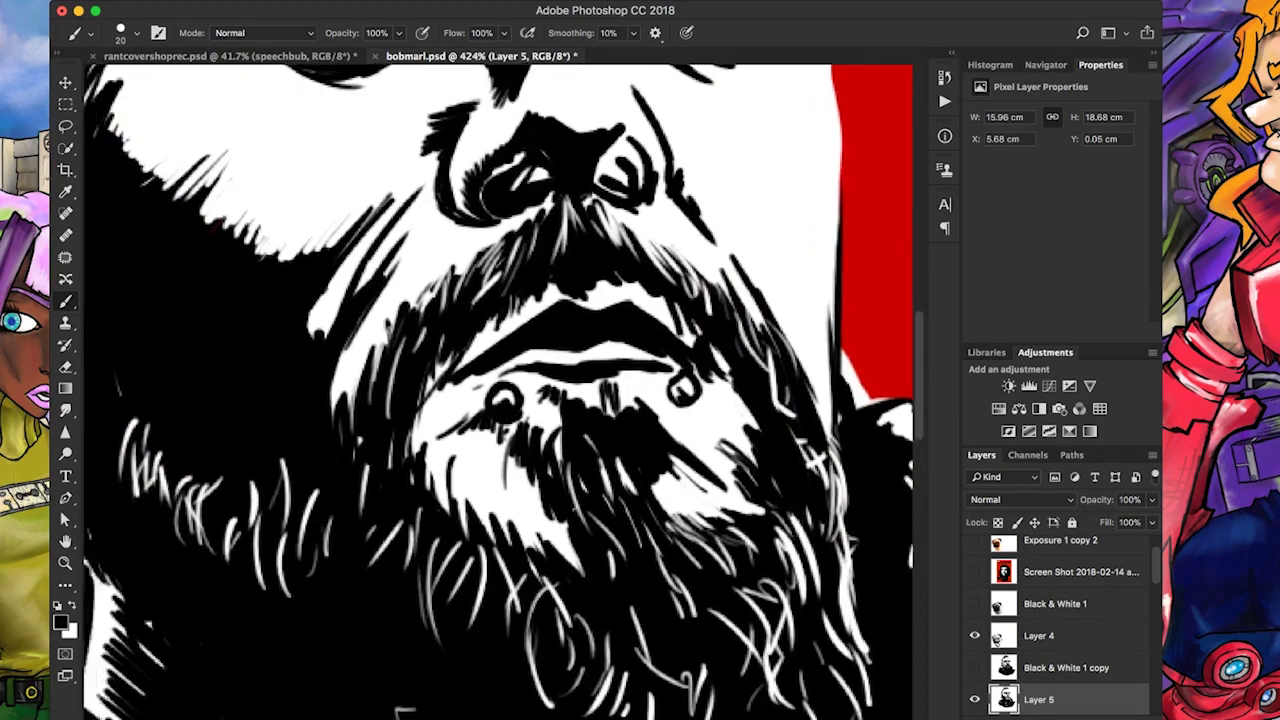
Try hatching a white highlight across the cheek shadow in front of the ear
scroll(500, 390, "up", 10)
scroll(500, 390, "left", 15)
key("e")
left_click_drag(424, 395, 428, 447)
key("x")
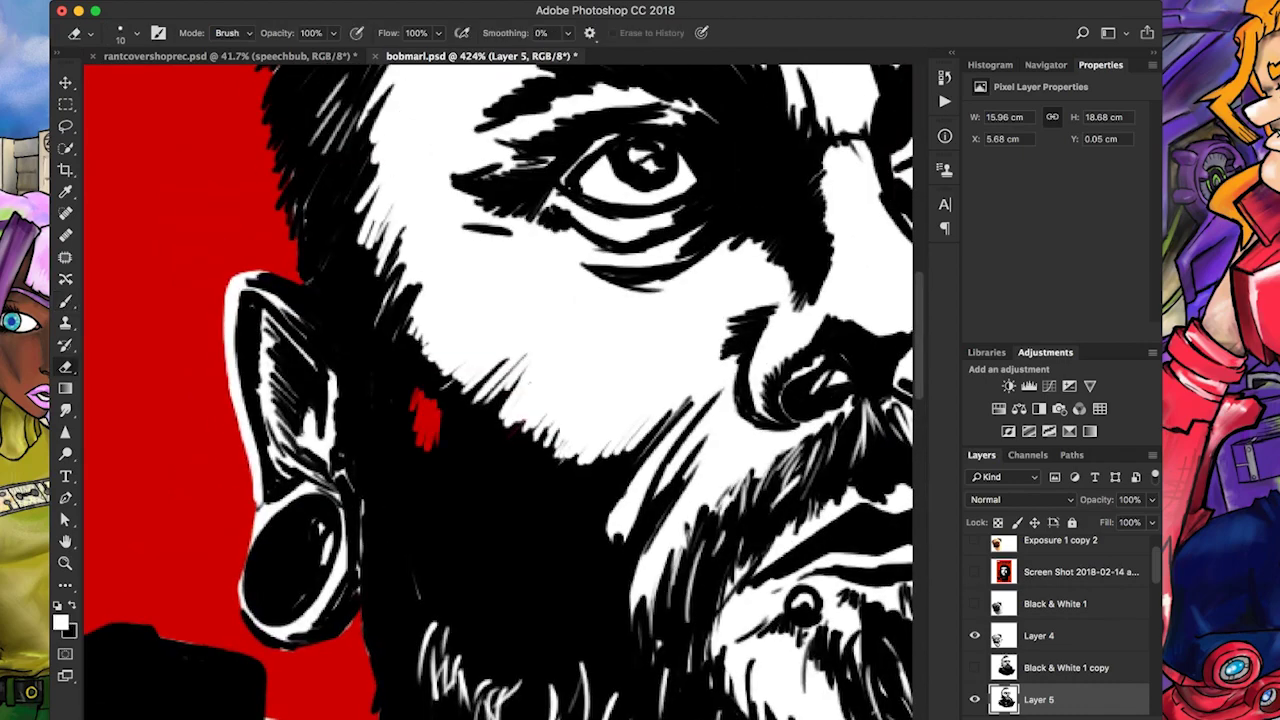
key("b")
left_click_drag(428, 380, 408, 455)
left_click_drag(460, 408, 420, 478)
left_click_drag(482, 436, 452, 555)
left_click_drag(514, 456, 462, 530)
left_click_drag(568, 462, 500, 594)
scroll(500, 390, "up", 1)
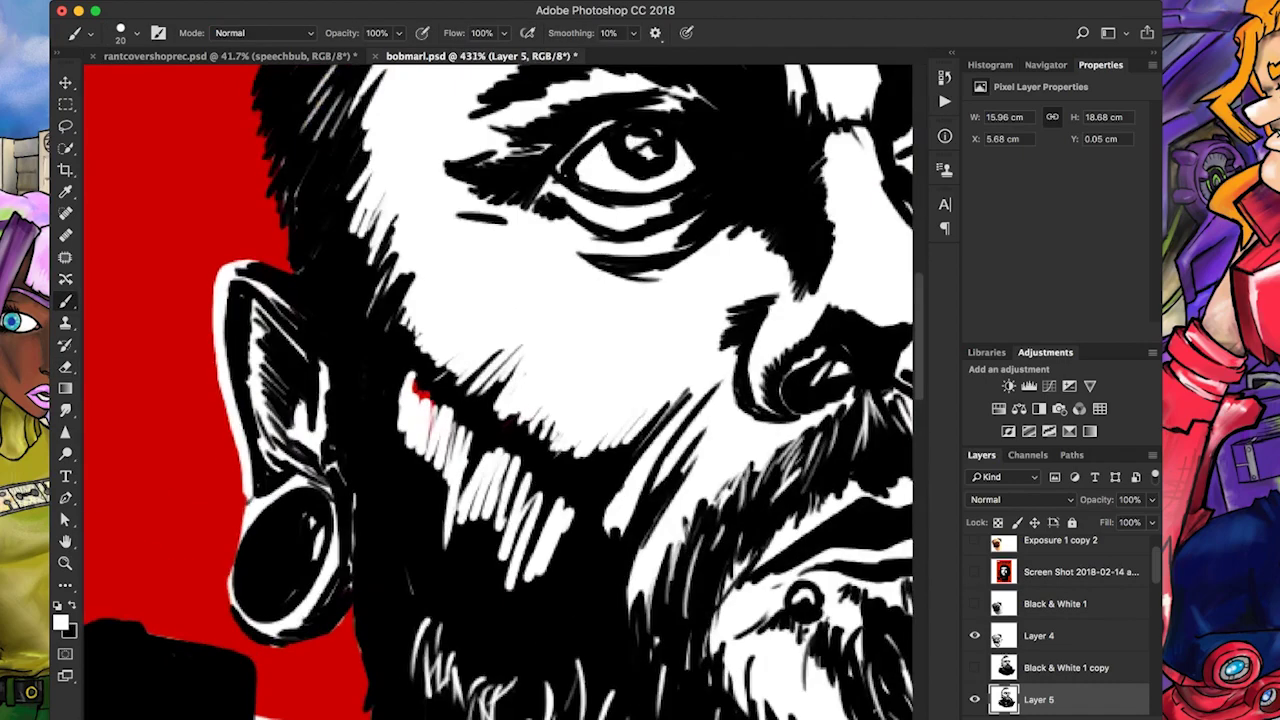
Cover the white hatching in the cheek shadow with black strokes
key("x")
mouse_move(410, 375)
left_mouse_down()
mouse_move(400, 445)
mouse_move(412, 485)
left_mouse_up()
left_click_drag(498, 425, 445, 550)
left_click_drag(530, 450, 486, 560)
left_click_drag(574, 476, 508, 590)
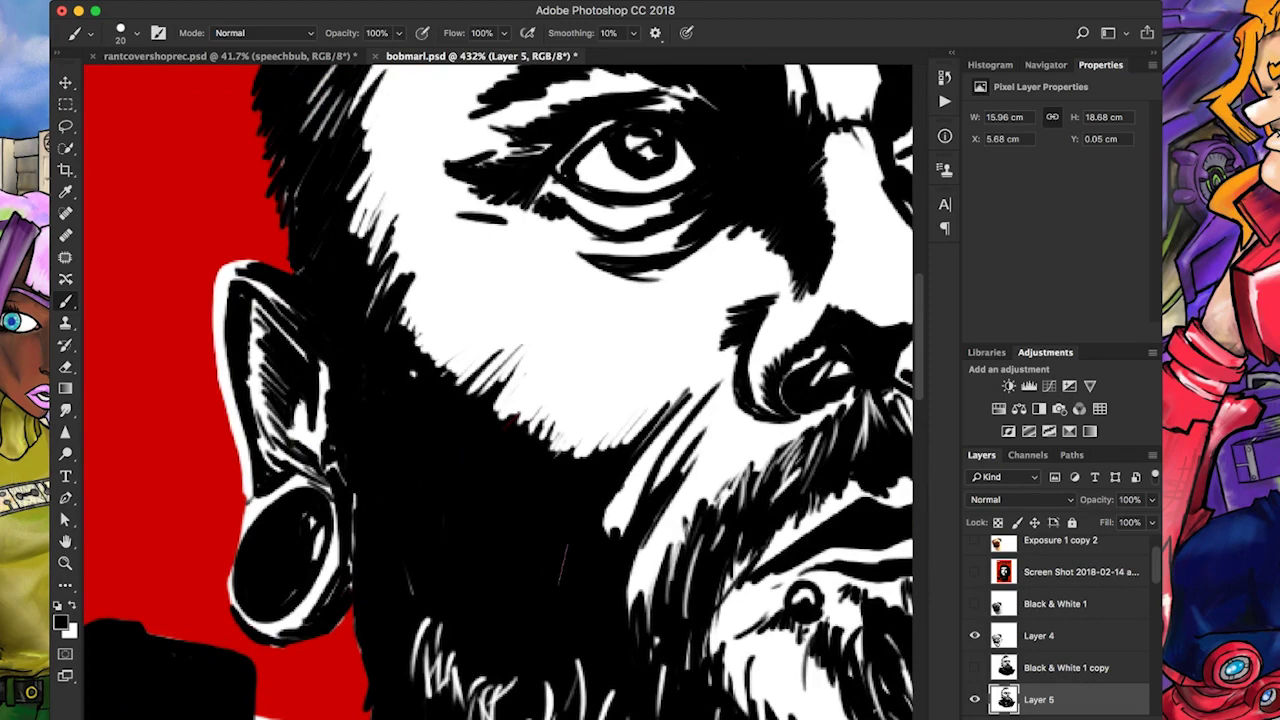
Try blacking out the outer rim of the stretched earlobe, then restore it in white
left_click_drag(240, 520, 227, 598)
left_click_drag(260, 498, 238, 548)
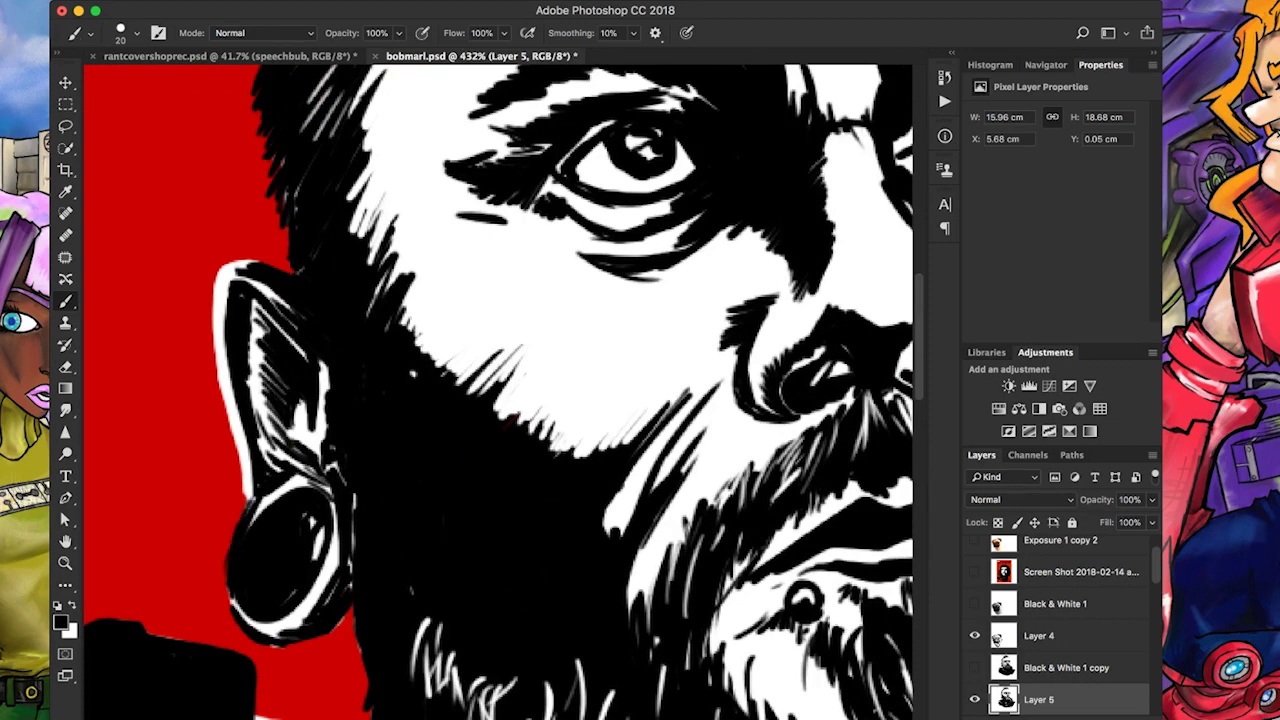
key("e")
key("x")
key("b")
left_click_drag(250, 500, 232, 574)
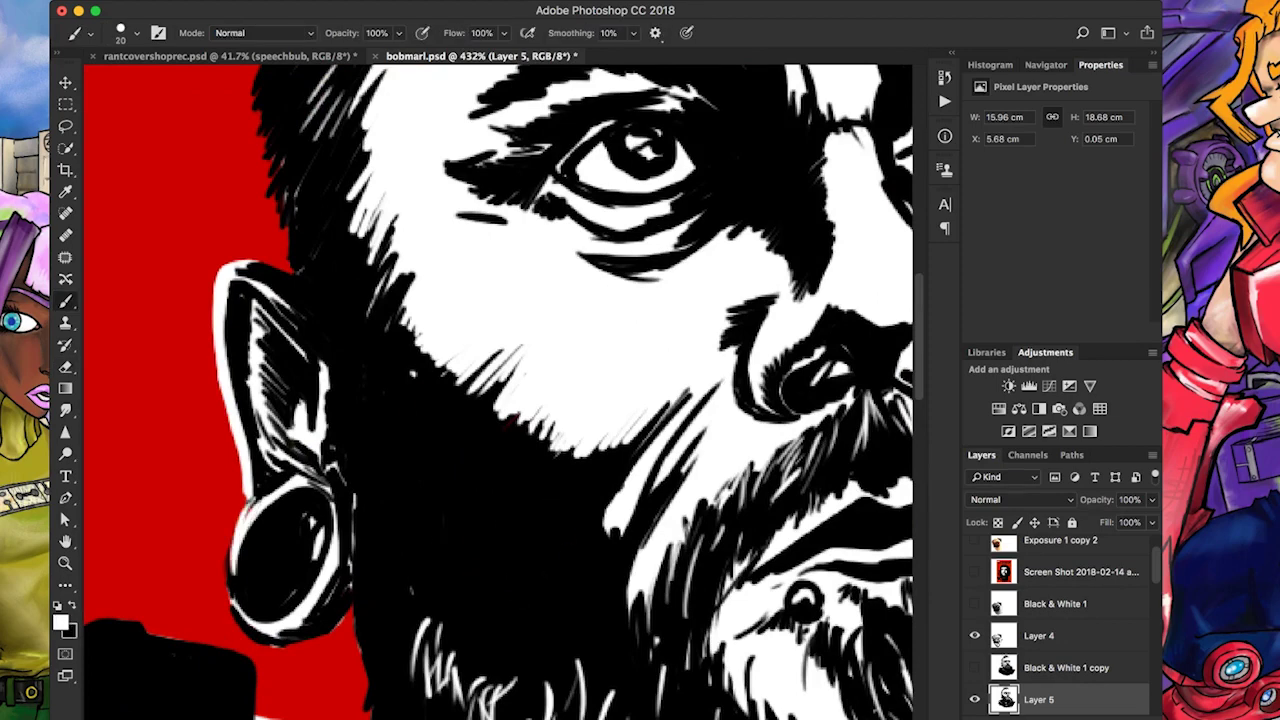
Darken the ear and earlobe with black strokes, leaving only a thin white outer rim
key("x")
left_click_drag(250, 520, 225, 266)
mouse_move(300, 408)
left_mouse_down()
mouse_move(320, 450)
mouse_move(320, 362)
mouse_move(260, 358)
mouse_move(262, 282)
left_mouse_up()
left_click_drag(268, 632, 336, 528)
mouse_move(352, 572)
left_mouse_down()
mouse_move(344, 474)
mouse_move(270, 492)
mouse_move(250, 370)
left_mouse_up()
left_click_drag(270, 465, 248, 380)
left_click_drag(500, 343, 486, 471)
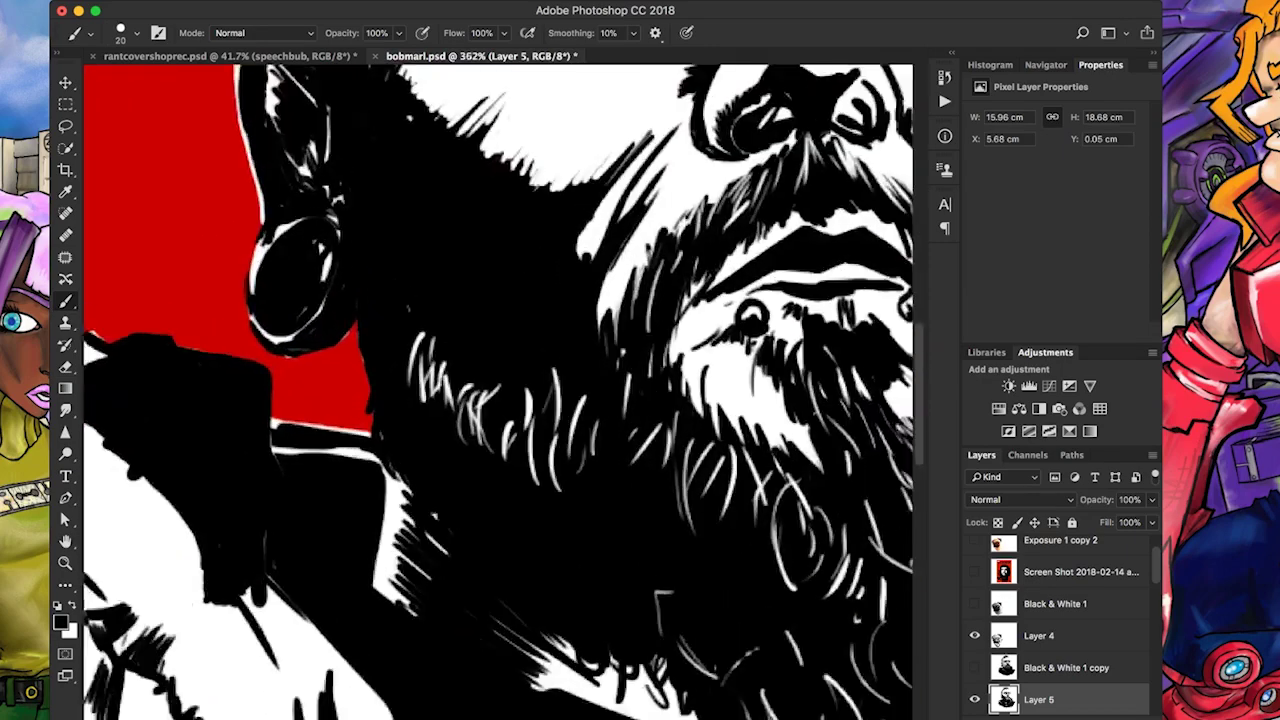
mouse_move(326, 234)
left_mouse_down()
mouse_move(296, 310)
mouse_move(316, 334)
mouse_move(324, 314)
left_mouse_up()
key("x")
key("x")
key("x")
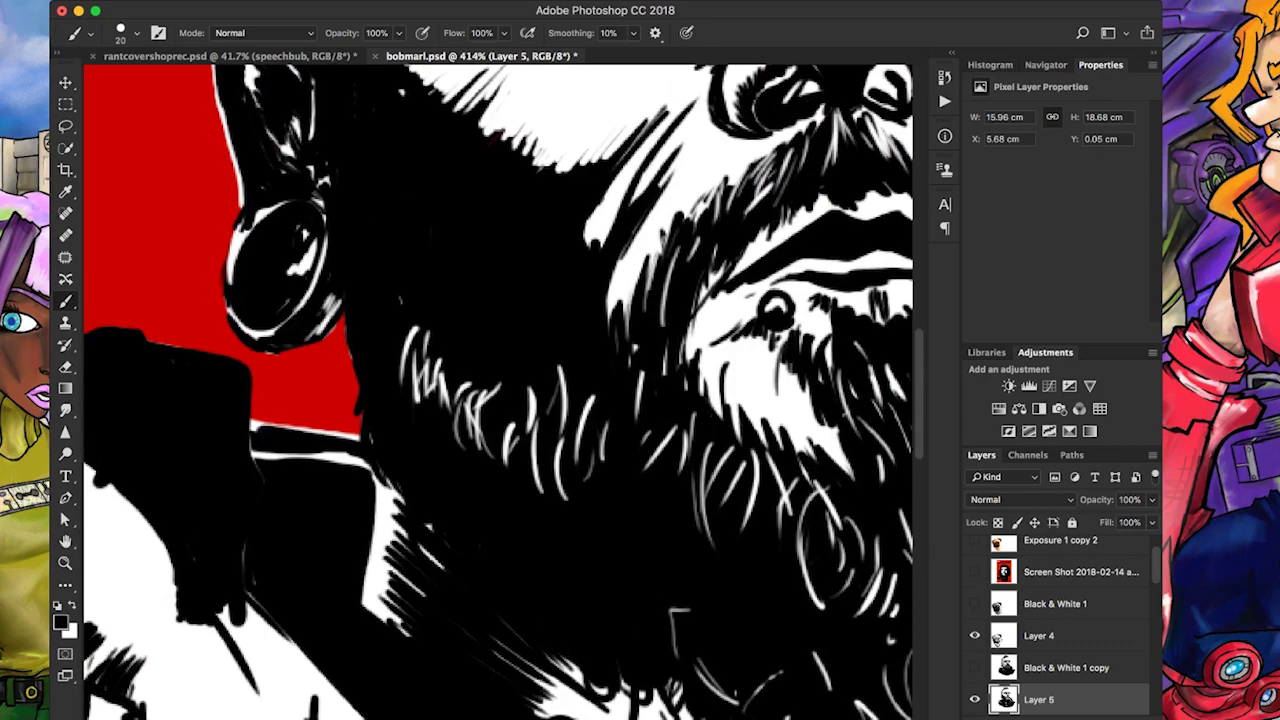
Extend the side hair forward over the temple with black strokes to form a new hairline
scroll(500, 390, "up", 10)
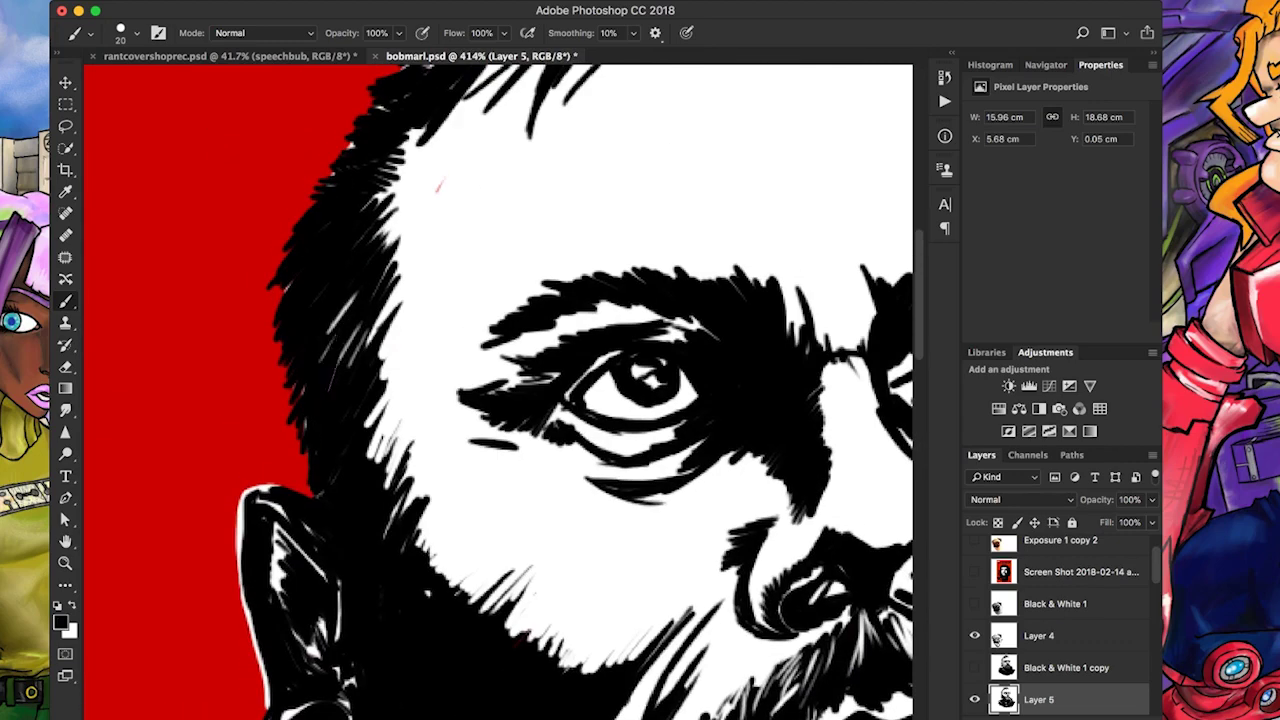
scroll(455, 500, "down", 3)
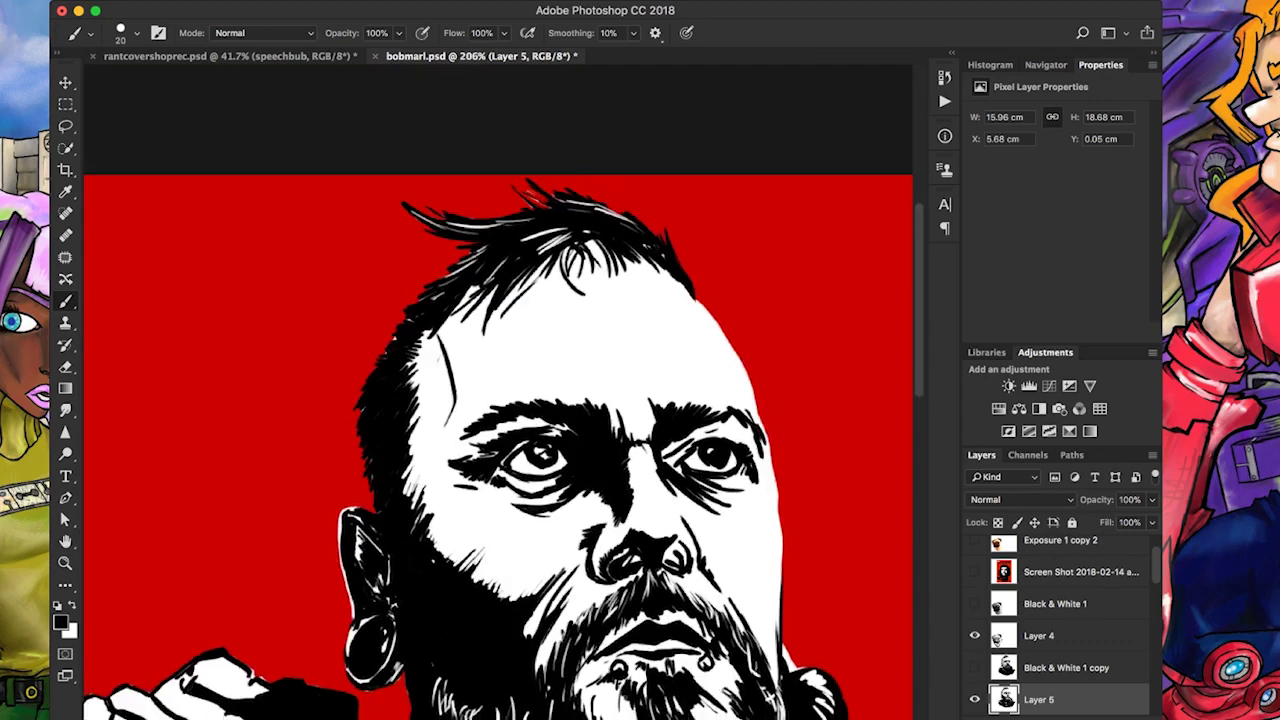
scroll(497, 392, "up", 2)
left_click_drag(380, 282, 352, 352)
left_click_drag(392, 276, 372, 360)
left_click_drag(400, 304, 388, 386)
mouse_move(430, 256)
left_mouse_down()
mouse_move(402, 298)
mouse_move(412, 328)
left_mouse_up()
left_click_drag(436, 306, 402, 400)
left_click_drag(440, 350, 404, 452)
Fill the gaps in the side hair and sideburn with black strokes down toward the ear
left_click_drag(412, 378, 356, 462)
left_click_drag(390, 340, 350, 442)
mouse_move(370, 330)
left_mouse_down()
mouse_move(330, 388)
mouse_move(326, 352)
left_mouse_up()
left_click_drag(322, 278, 278, 328)
left_click_drag(376, 350, 358, 500)
left_click_drag(404, 448, 340, 590)
left_click_drag(412, 515, 360, 640)
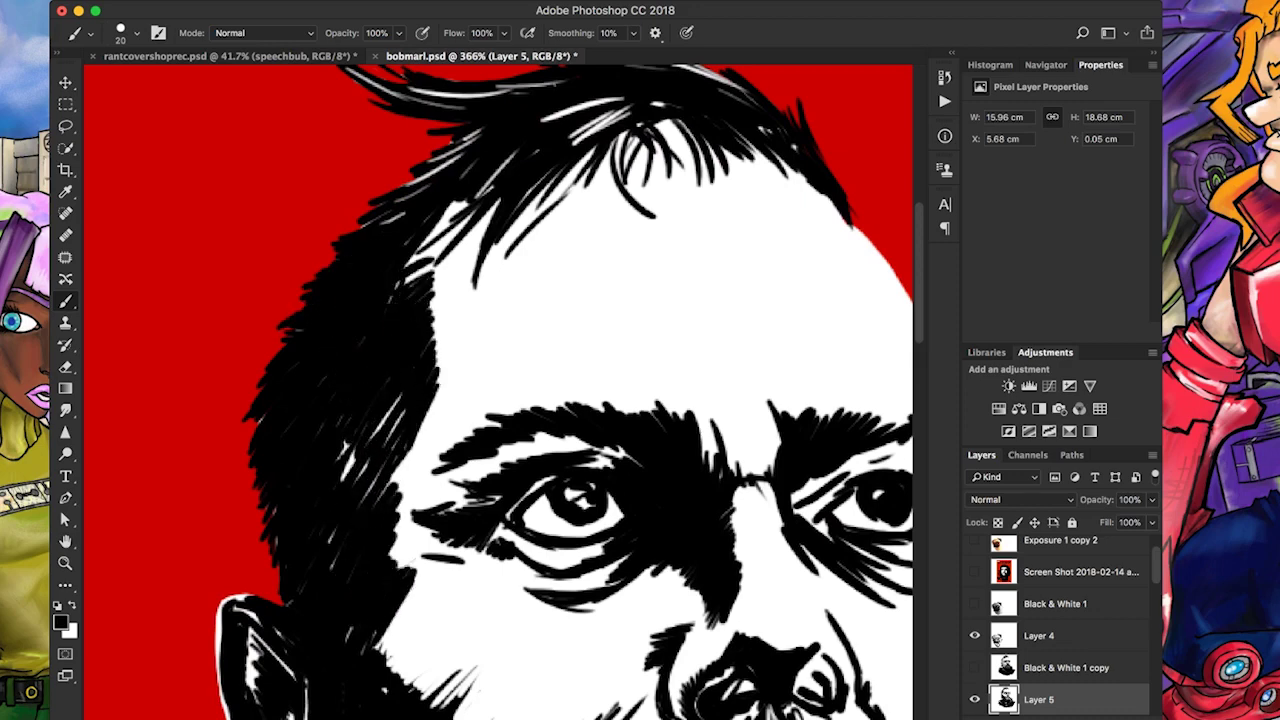
Extend the black sideburn shadow toward the outer eye corner and along the cheek's edge
left_click_drag(426, 552, 398, 570)
scroll(500, 400, "down", 5)
left_click_drag(440, 380, 418, 460)
left_click_drag(454, 408, 434, 450)
left_click_drag(430, 208, 376, 248)
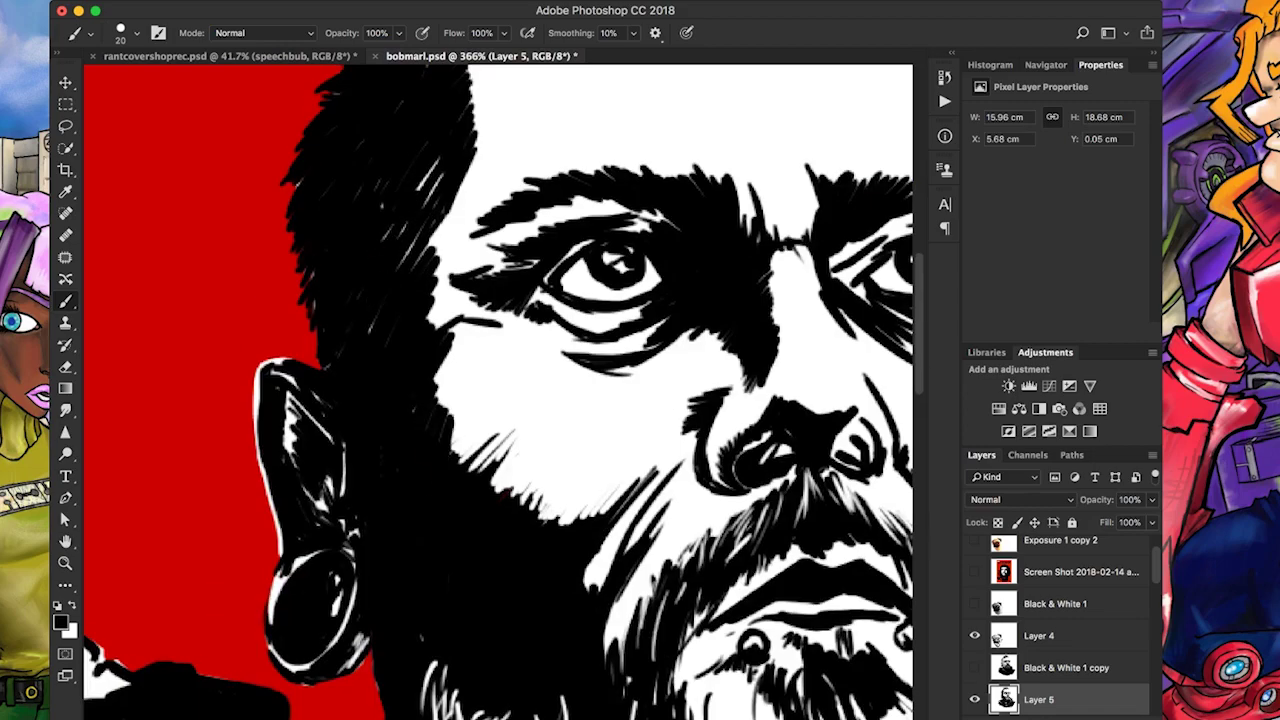
Fill the remaining gaps in the side hair above the temple with black strokes
left_click_drag(476, 236, 406, 256)
left_click_drag(470, 212, 436, 240)
mouse_move(430, 256)
left_mouse_down()
mouse_move(390, 264)
mouse_move(434, 284)
left_mouse_up()
key("super+0")
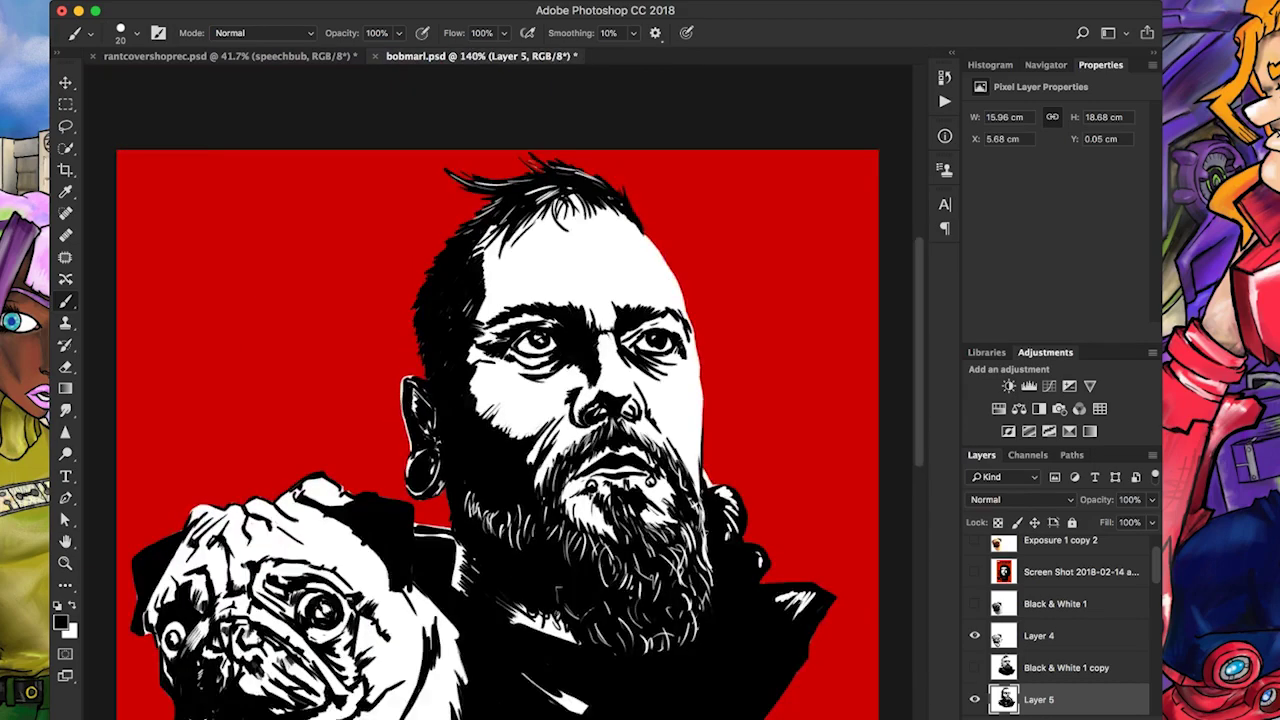
key("super+equal")
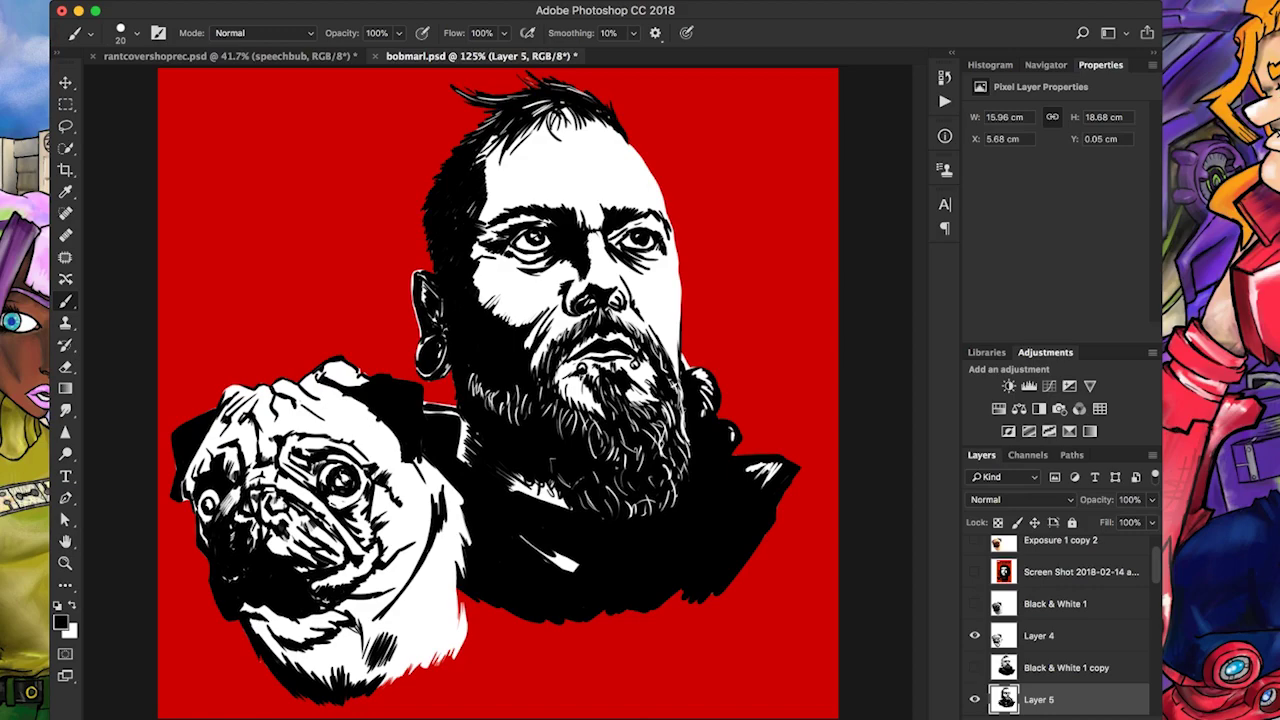
Clean up the narrow edge between the jaw and the raised hand, alternating the Eraser with the black and white Brush
scroll(664, 343, "up", 5)
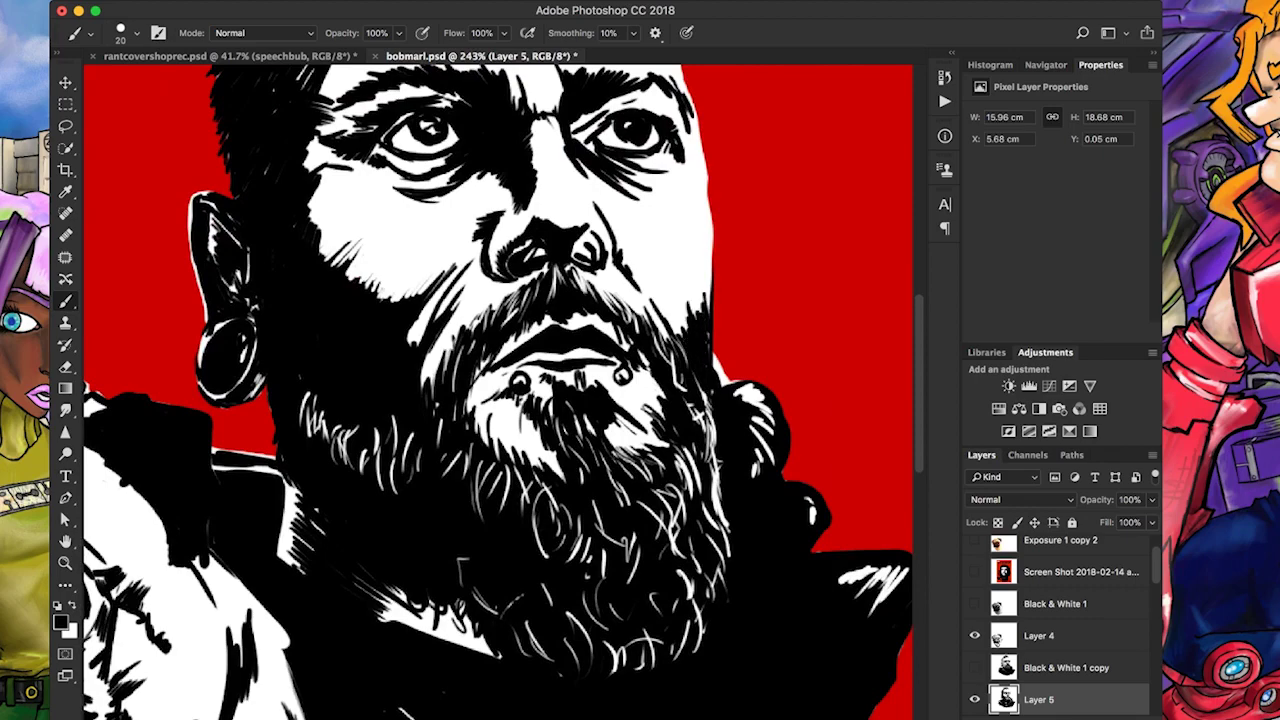
key("x")
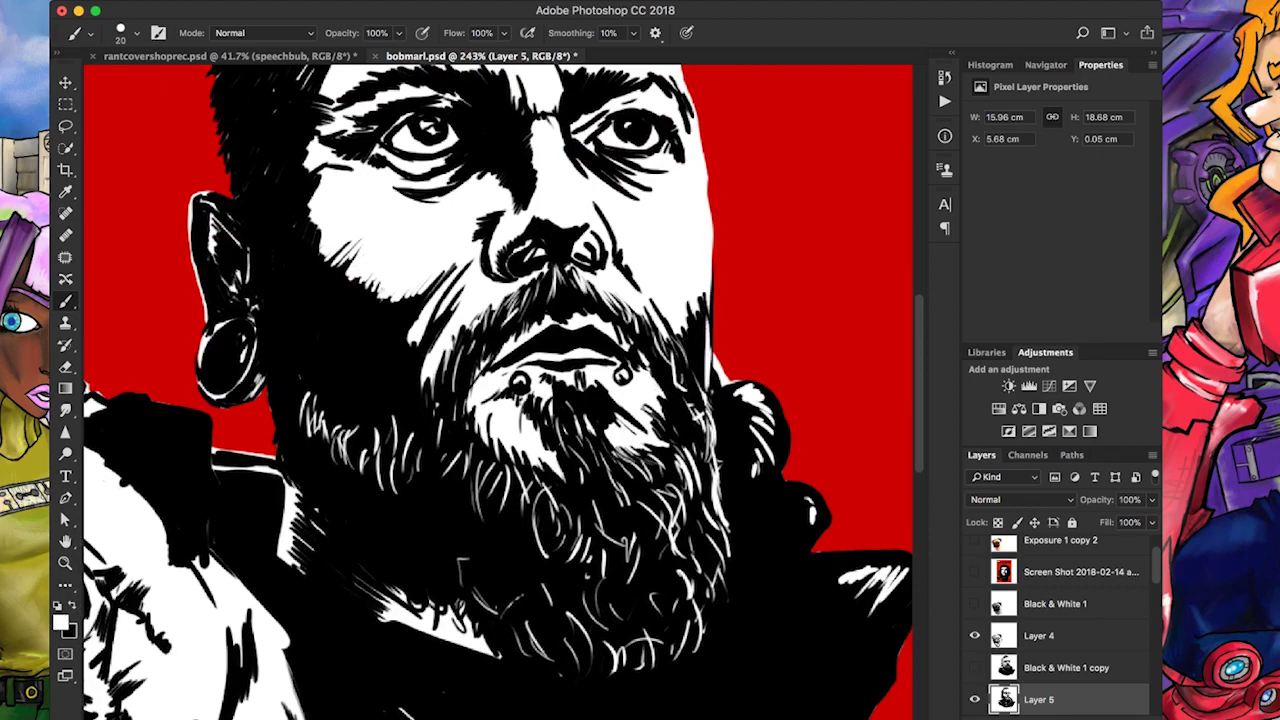
scroll(735, 308, "up", 3)
key("e")
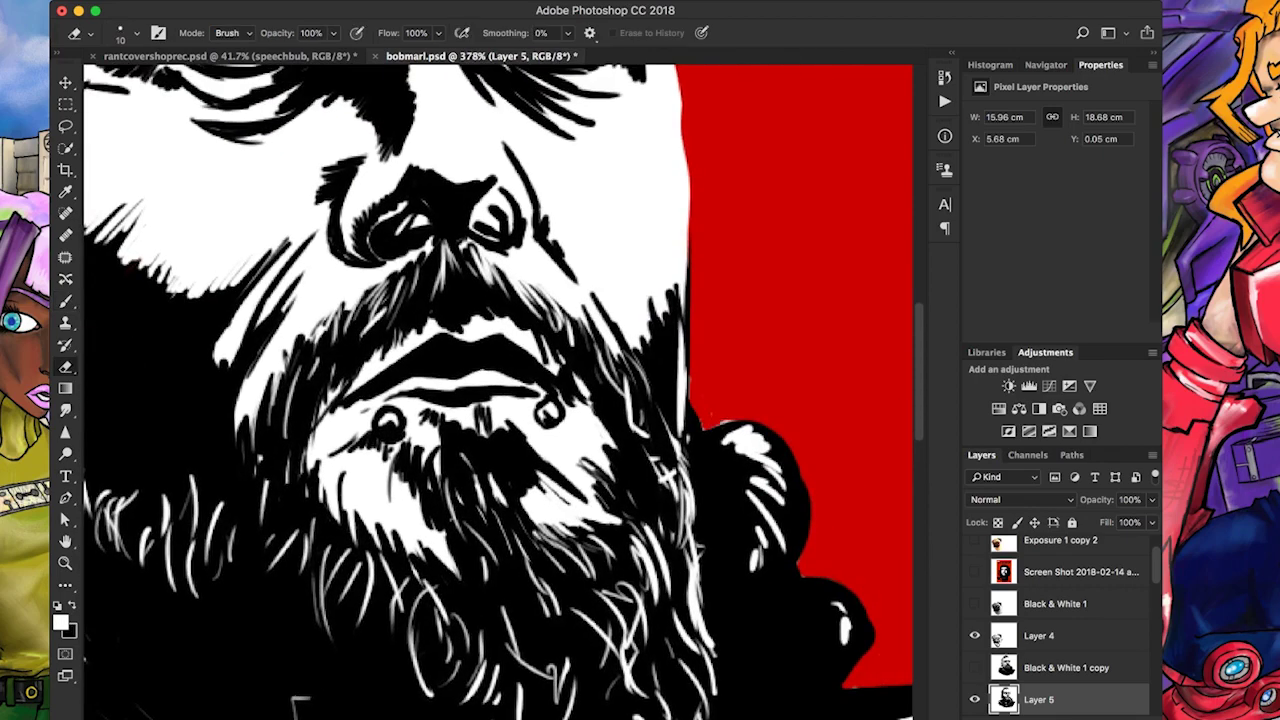
key("b")
key("x")
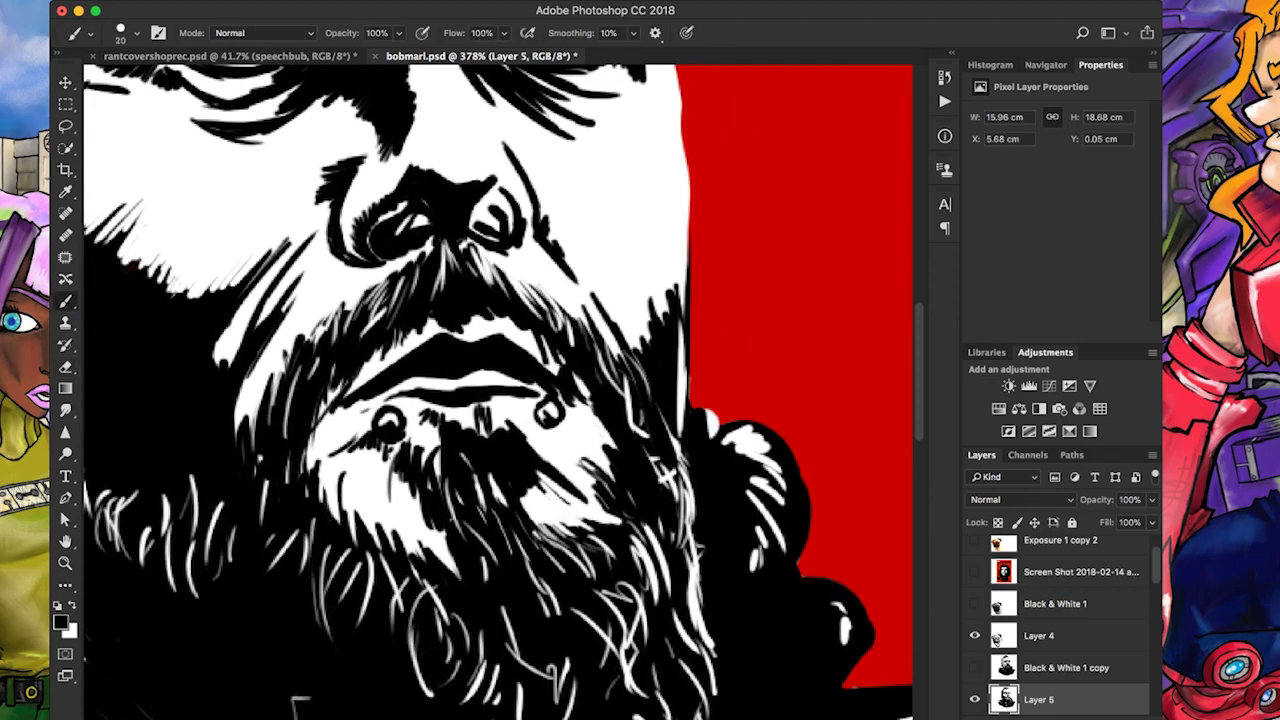
key("x")
key("e")
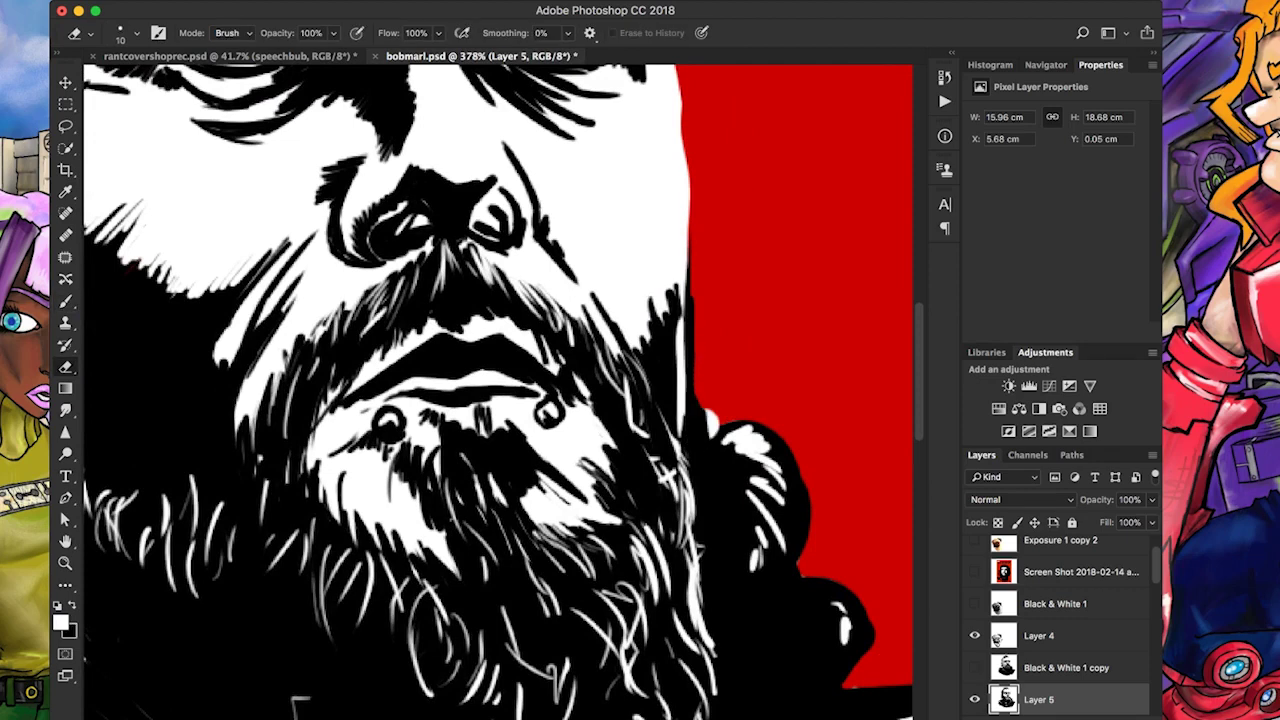
Paint out the white highlight on the coat's chest below the beard with black
scroll(498, 390, "down", 5)
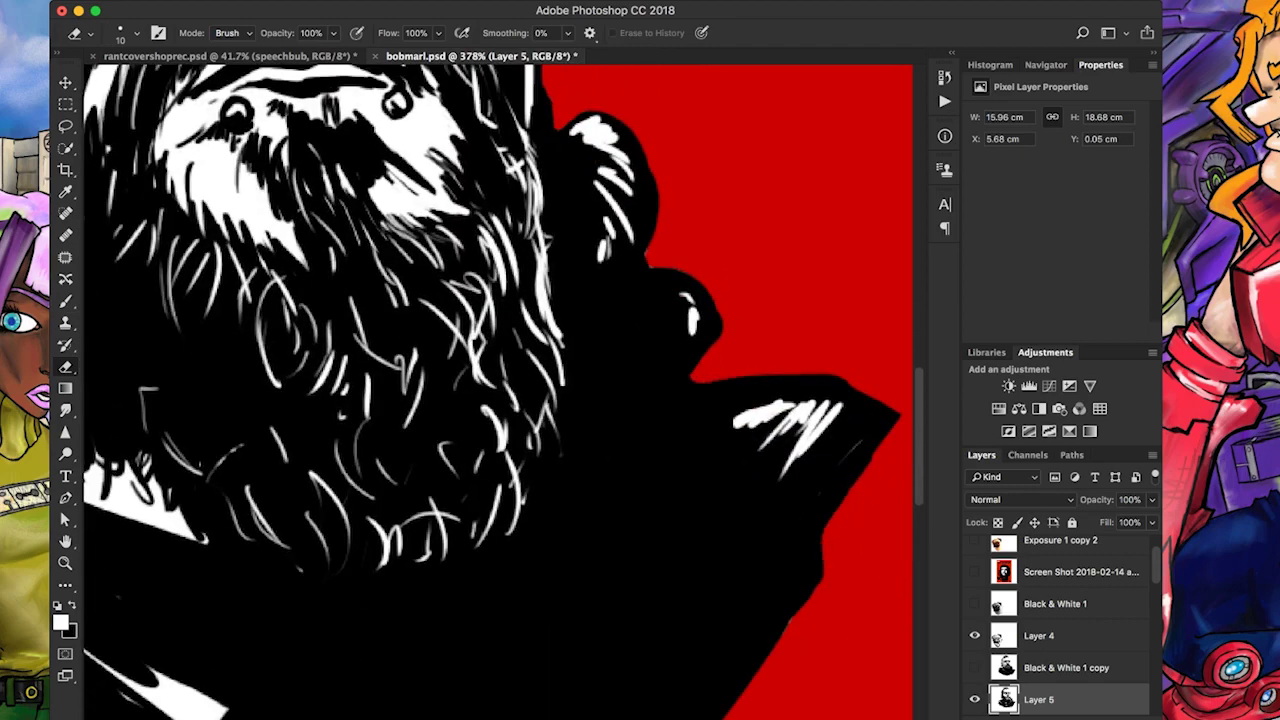
key("b")
key("x")
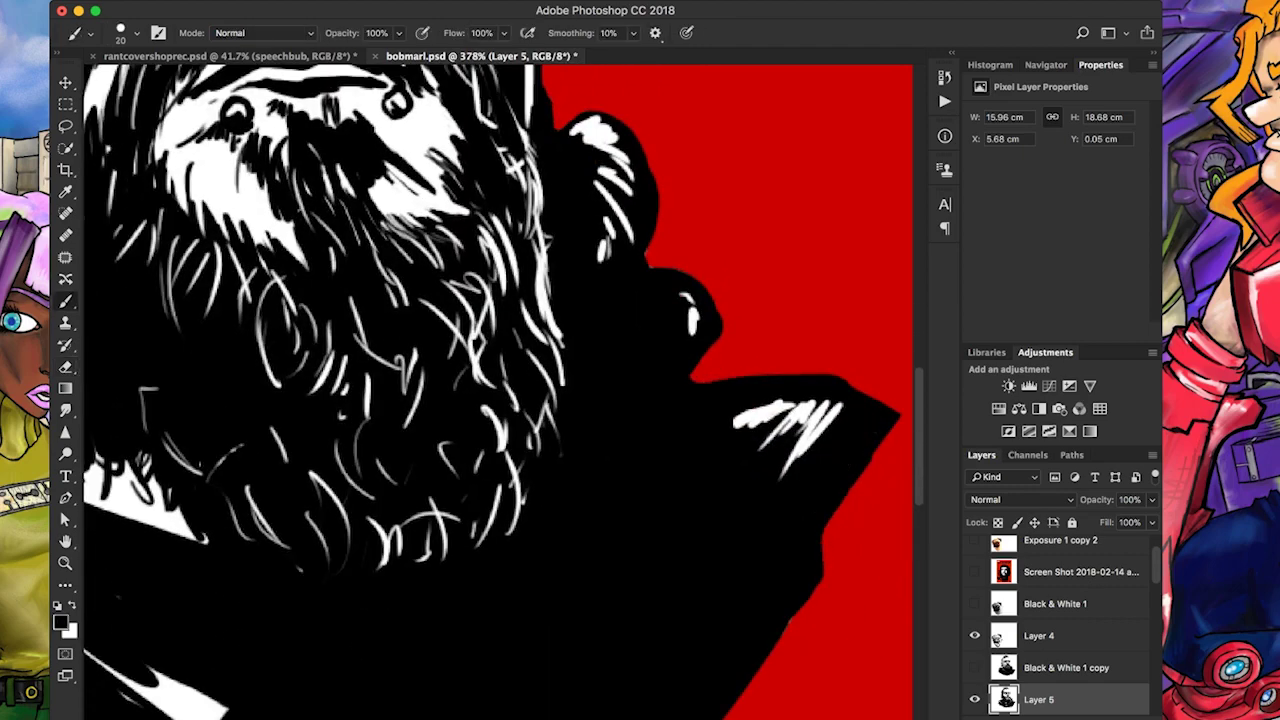
scroll(498, 390, "down", 5)
Sketch a hatched highlight on the coat's chest, check the Che poster reference, and erase the highlight through to the red background
key("x")
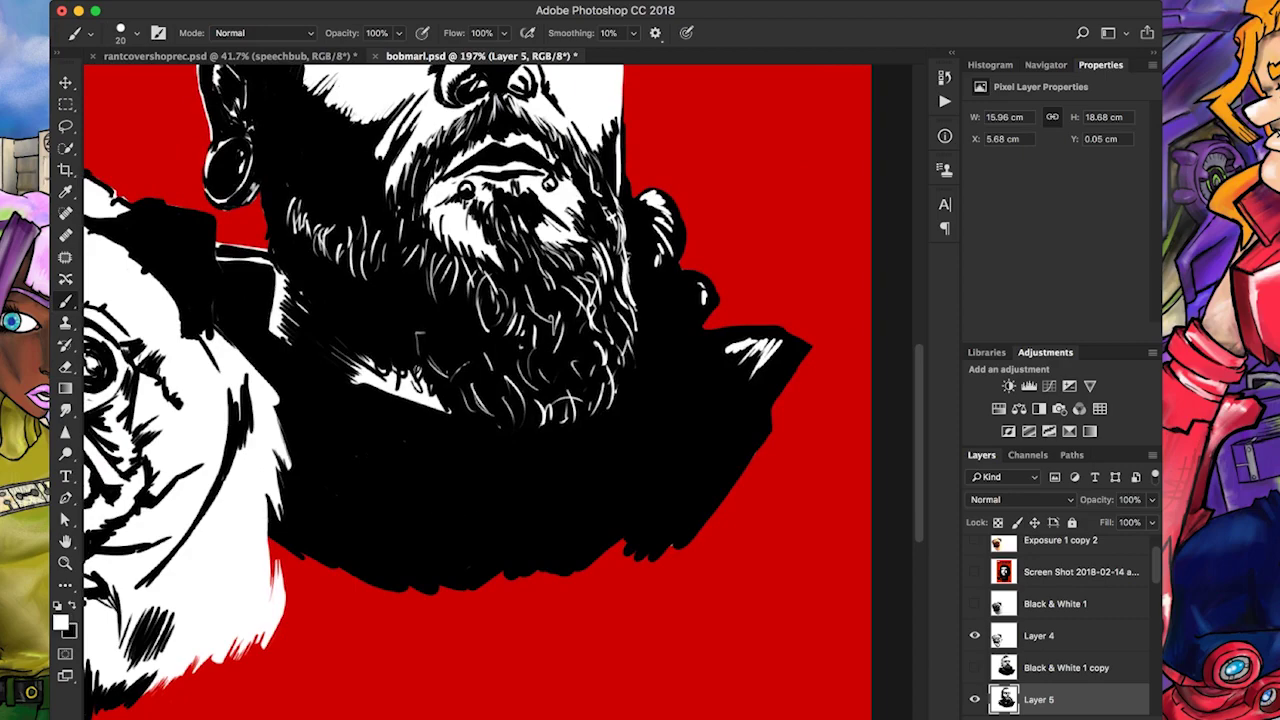
left_click_drag(381, 444, 434, 488)
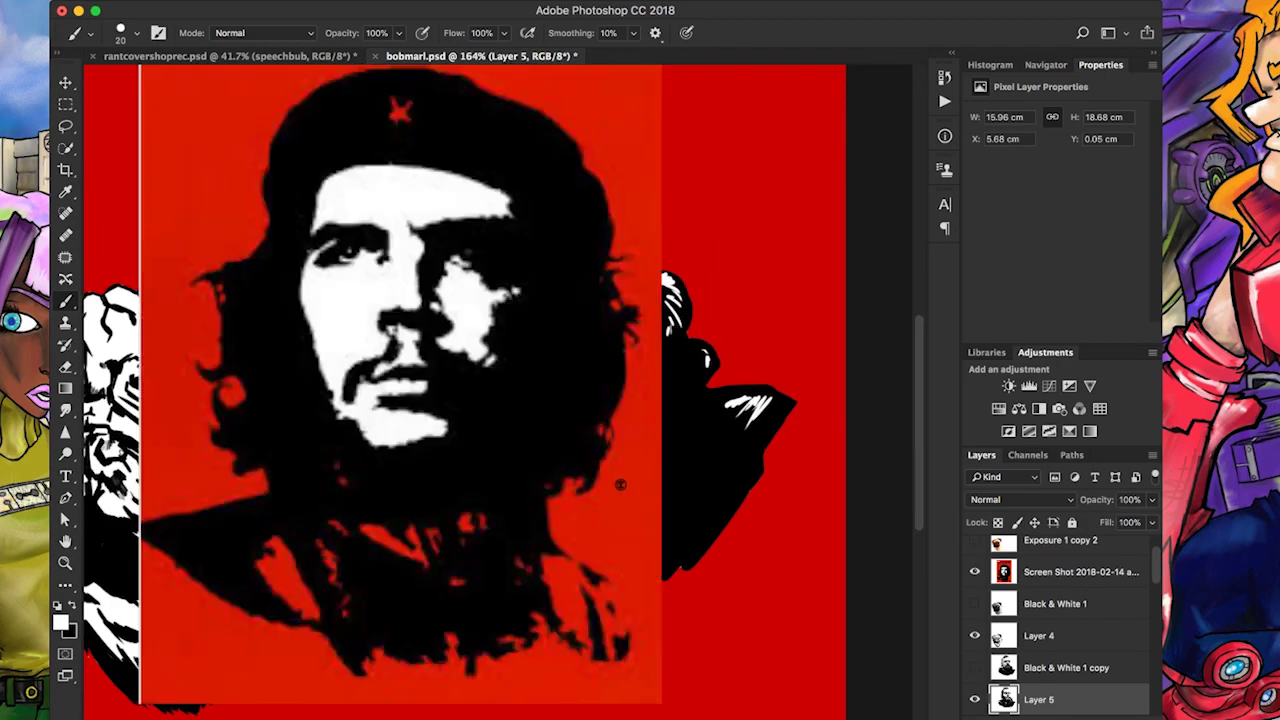
scroll(480, 390, "up", 3)
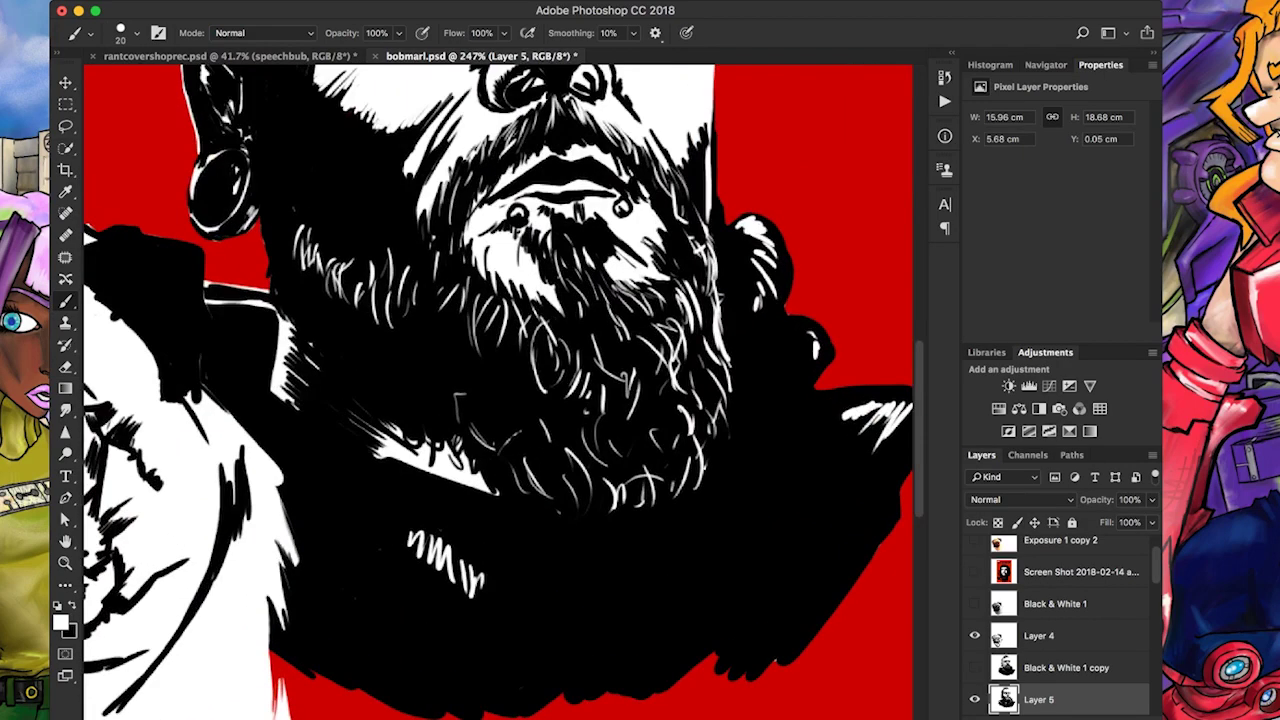
key("e")
mouse_move(398, 524)
left_mouse_down()
mouse_move(472, 586)
mouse_move(450, 577)
mouse_move(530, 600)
left_mouse_up()
key("b")
key("x")
mouse_move(420, 506)
left_mouse_down()
mouse_move(404, 532)
mouse_move(512, 584)
mouse_move(534, 612)
left_mouse_up()
Erase the white highlight on the pointed collar tip through to the red background
scroll(500, 390, "right", 1)
scroll(500, 390, "right", 5)
scroll(500, 390, "up", 2)
key("e")
mouse_move(658, 492)
left_mouse_down()
mouse_move(690, 484)
mouse_move(718, 500)
mouse_move(734, 482)
left_mouse_up()
Erase the white highlights on the fingers behind the jaw through to red and tidy their edges with black
scroll(567, 318, "up", 5)
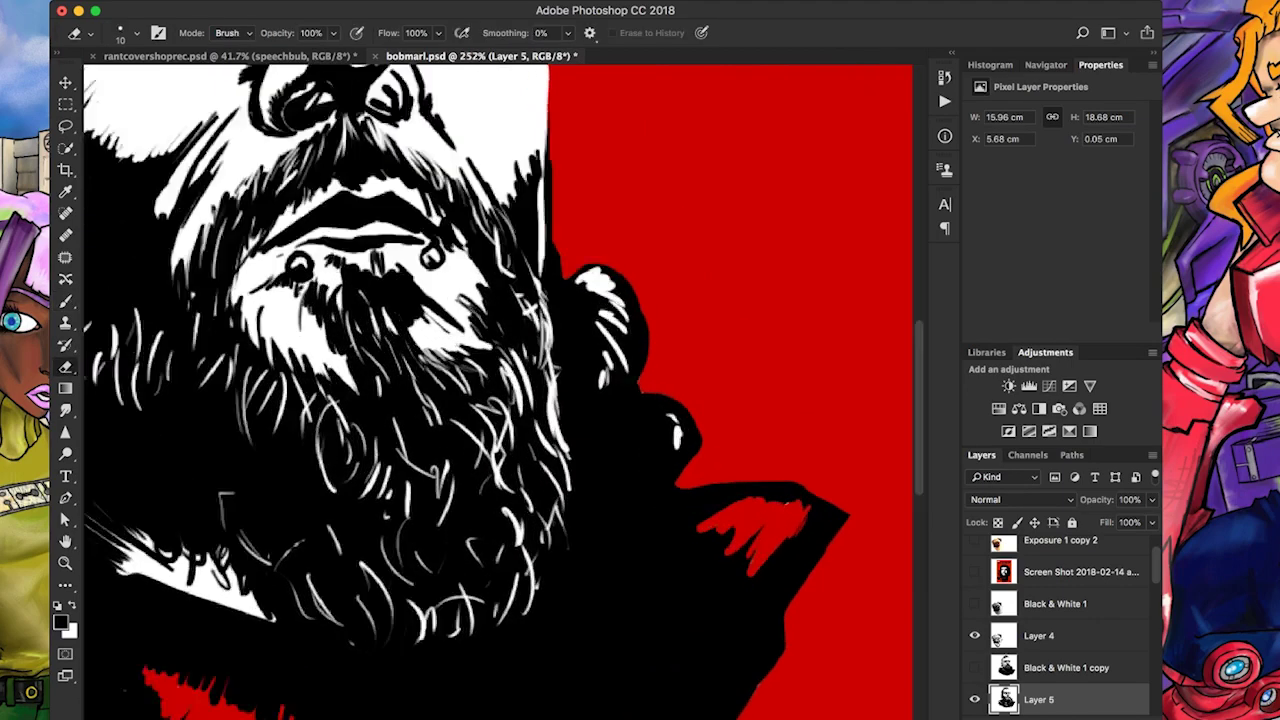
left_click_drag(588, 495, 606, 398)
left_click_drag(596, 448, 628, 352)
mouse_move(590, 390)
left_mouse_down()
mouse_move(634, 340)
mouse_move(638, 384)
left_mouse_up()
mouse_move(590, 302)
left_mouse_down()
mouse_move(634, 350)
mouse_move(545, 272)
mouse_move(620, 305)
mouse_move(645, 362)
left_mouse_up()
left_click_drag(588, 262, 545, 300)
mouse_move(700, 524)
left_mouse_down()
mouse_move(740, 540)
mouse_move(724, 602)
left_mouse_up()
key("b")
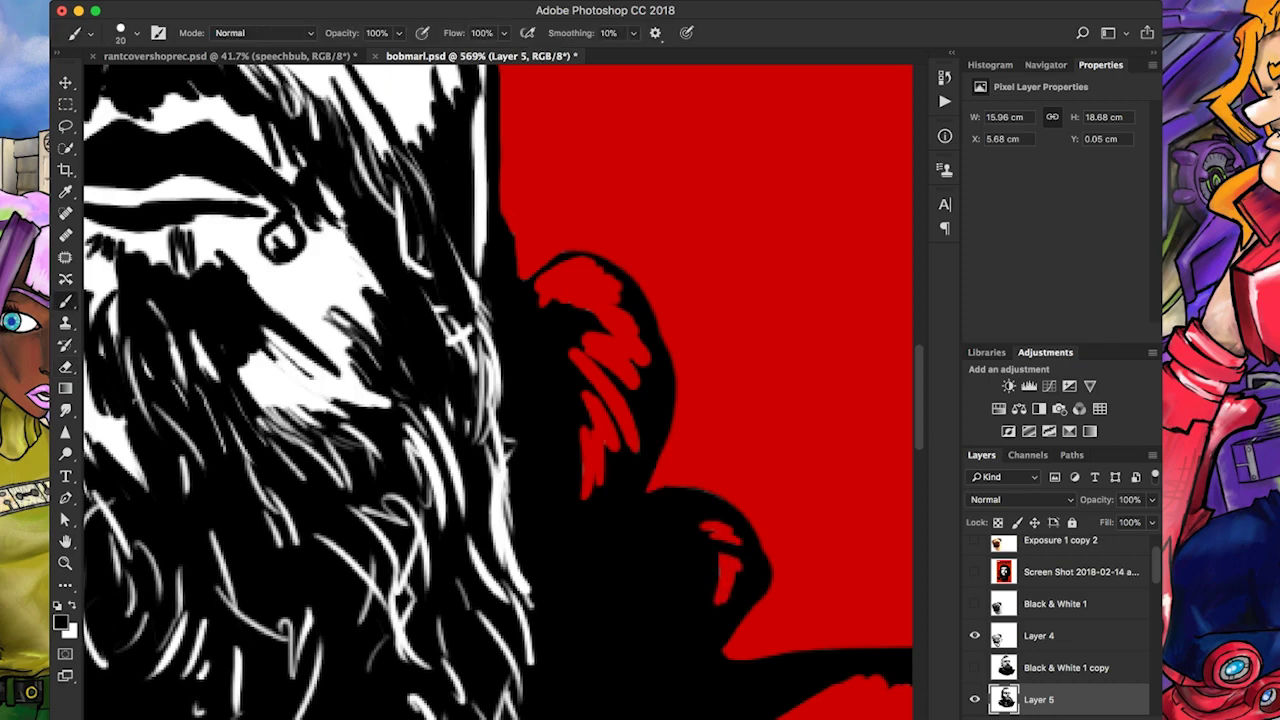
left_click_drag(632, 340, 584, 386)
Erase a small two-part glint in the black ear plug so the red background shows through
scroll(500, 390, "down", 5)
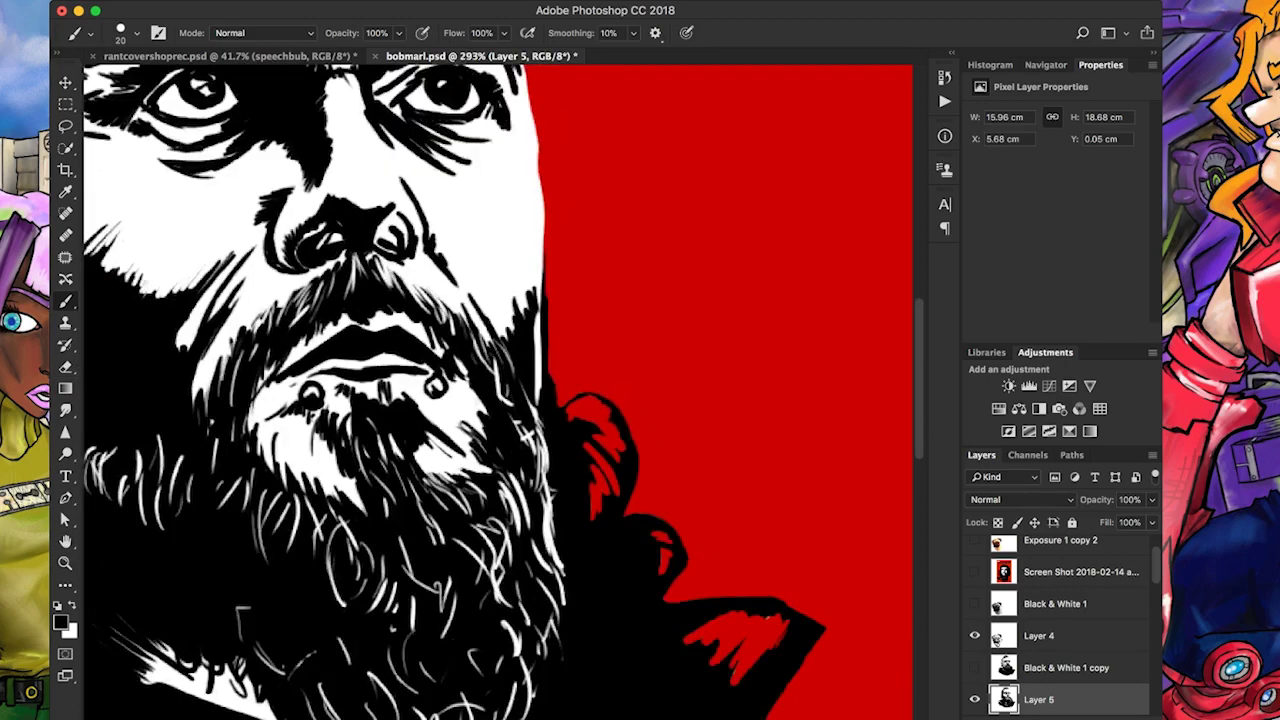
scroll(500, 390, "up", 3)
scroll(400, 300, "up", 3)
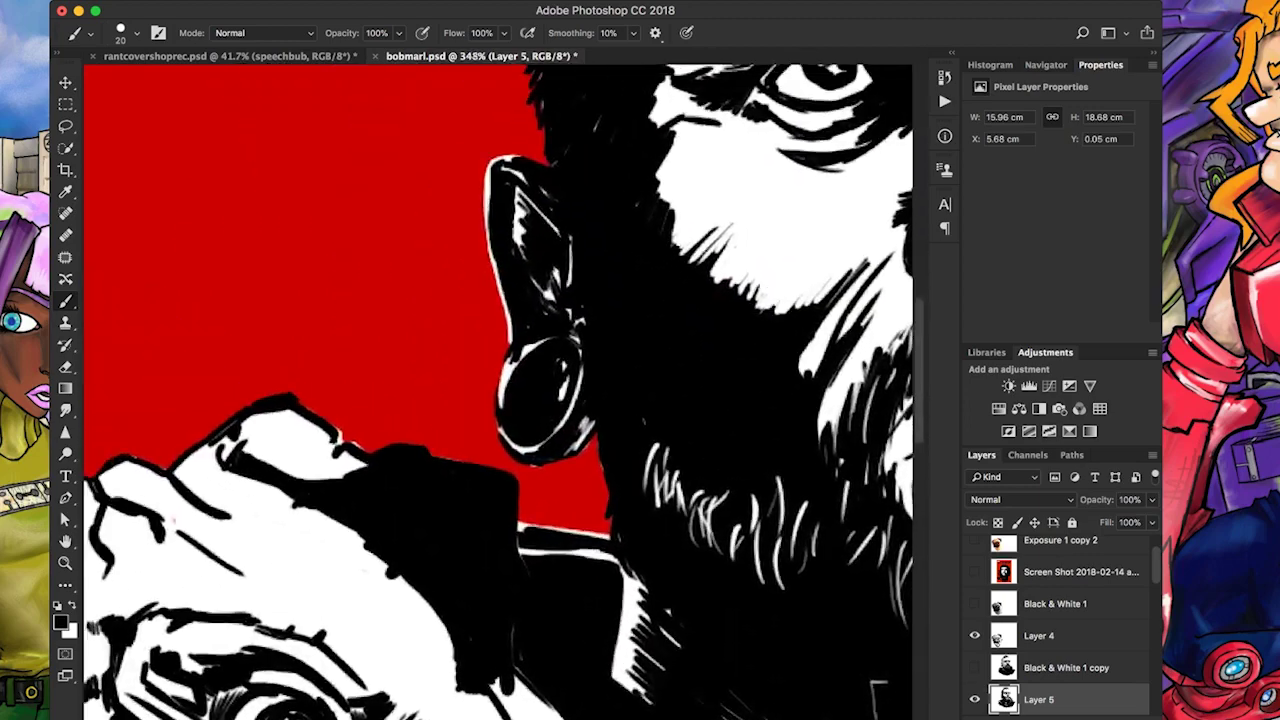
key("e")
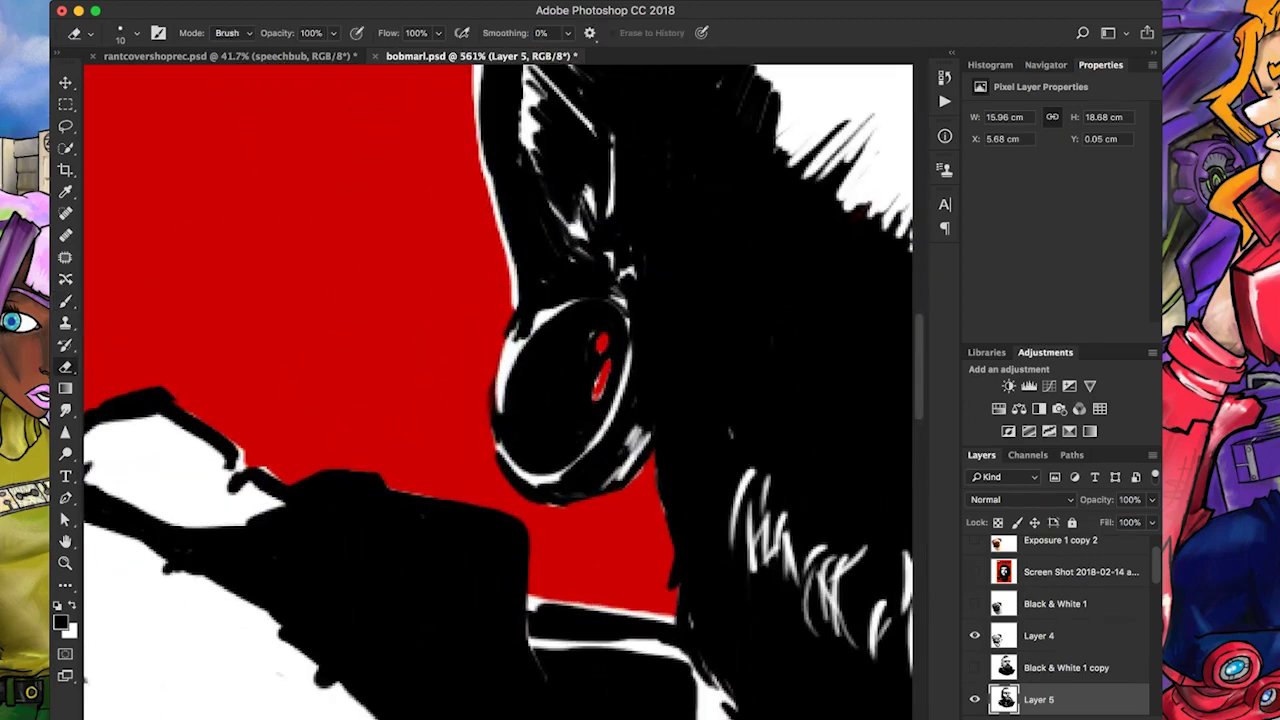
scroll(500, 390, "down", 5)
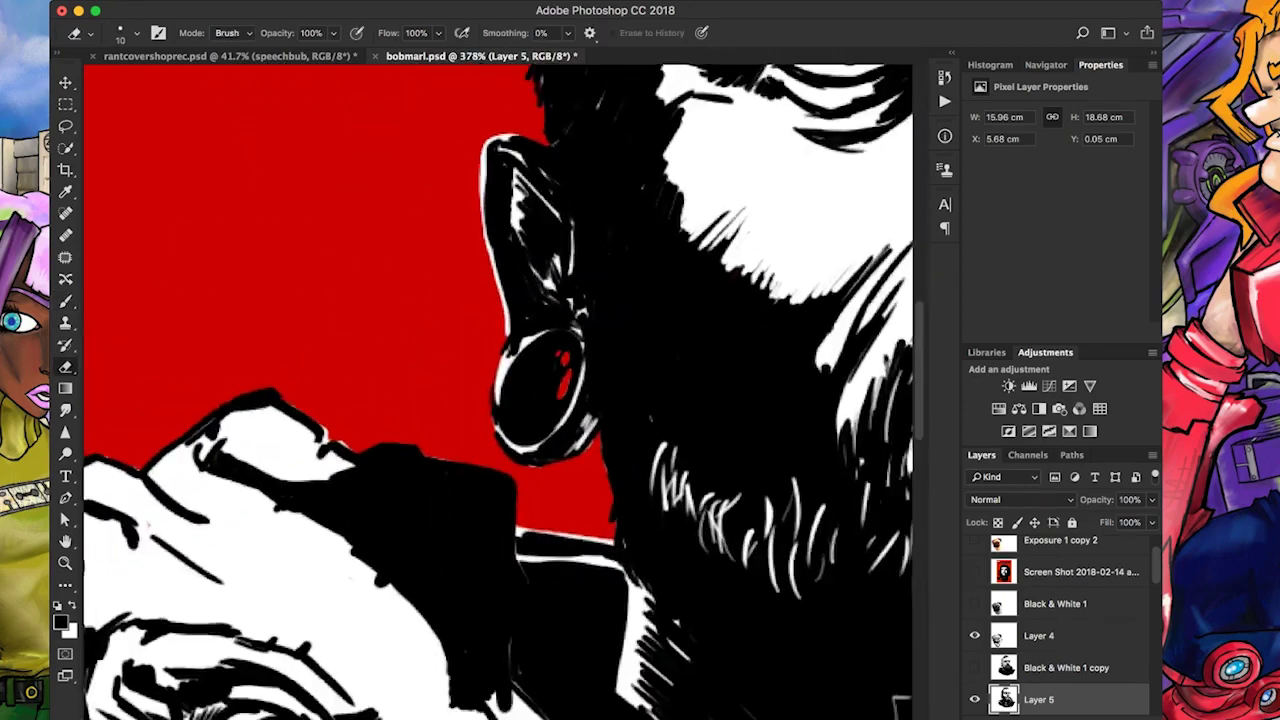
Check the Che poster reference layer and hide Layer 4 to expose the coat beneath the pug
scroll(500, 300, "up", 3)
scroll(500, 390, "up", 2)
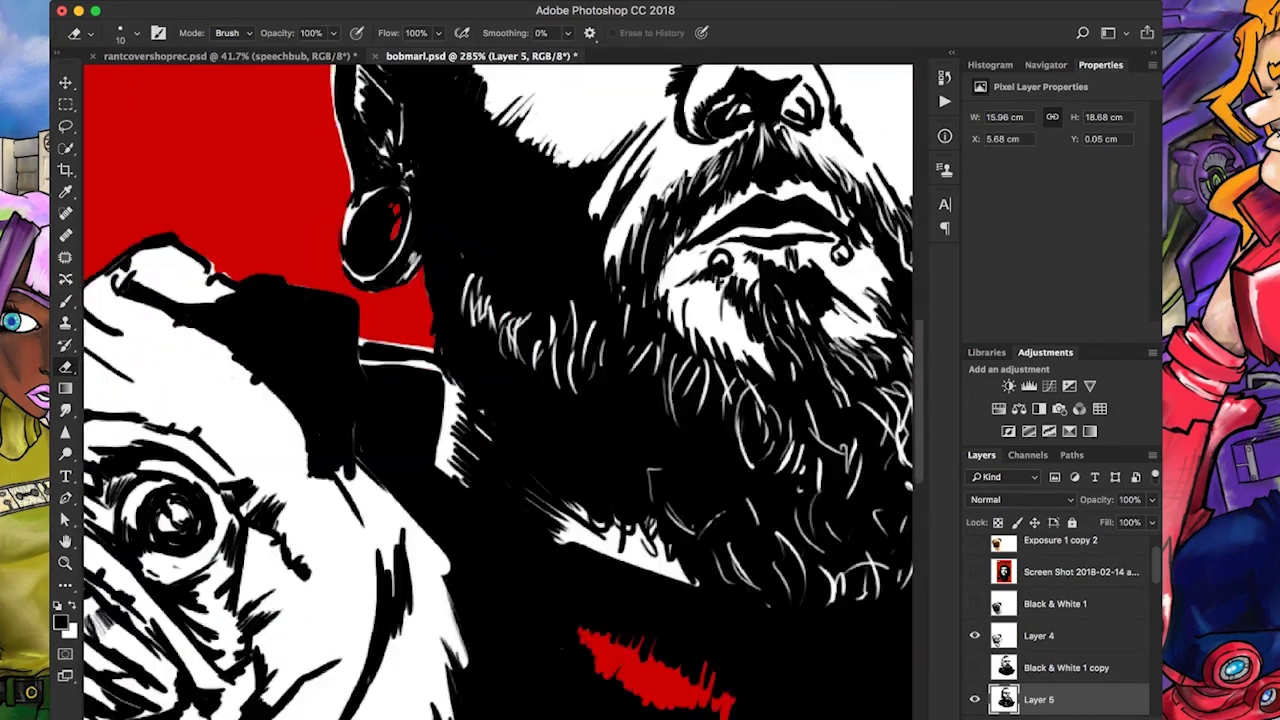
scroll(500, 390, "down", 4)
left_click(975, 571)
left_click(975, 571)
scroll(500, 390, "up", 4)
scroll(500, 390, "up", 1)
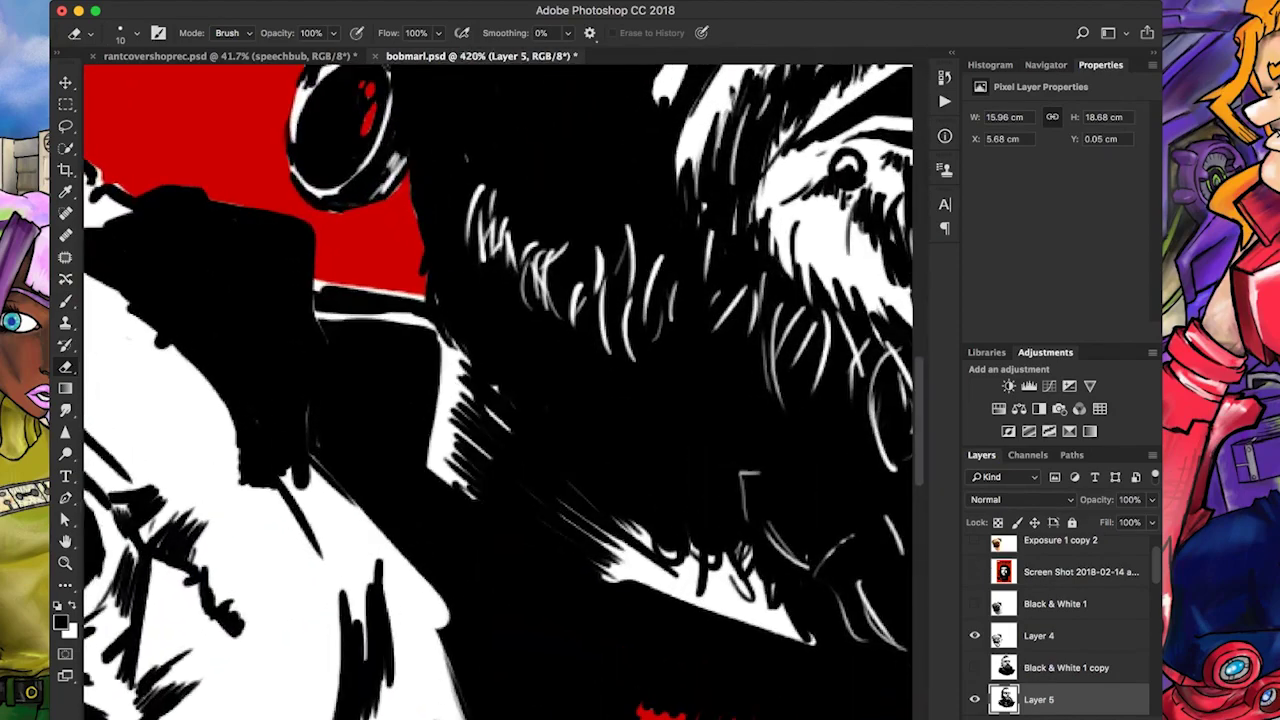
left_click(975, 635)
Remove the white outer rim above the collar and erase the long shoulder fold highlight through to red
scroll(500, 390, "down", 1)
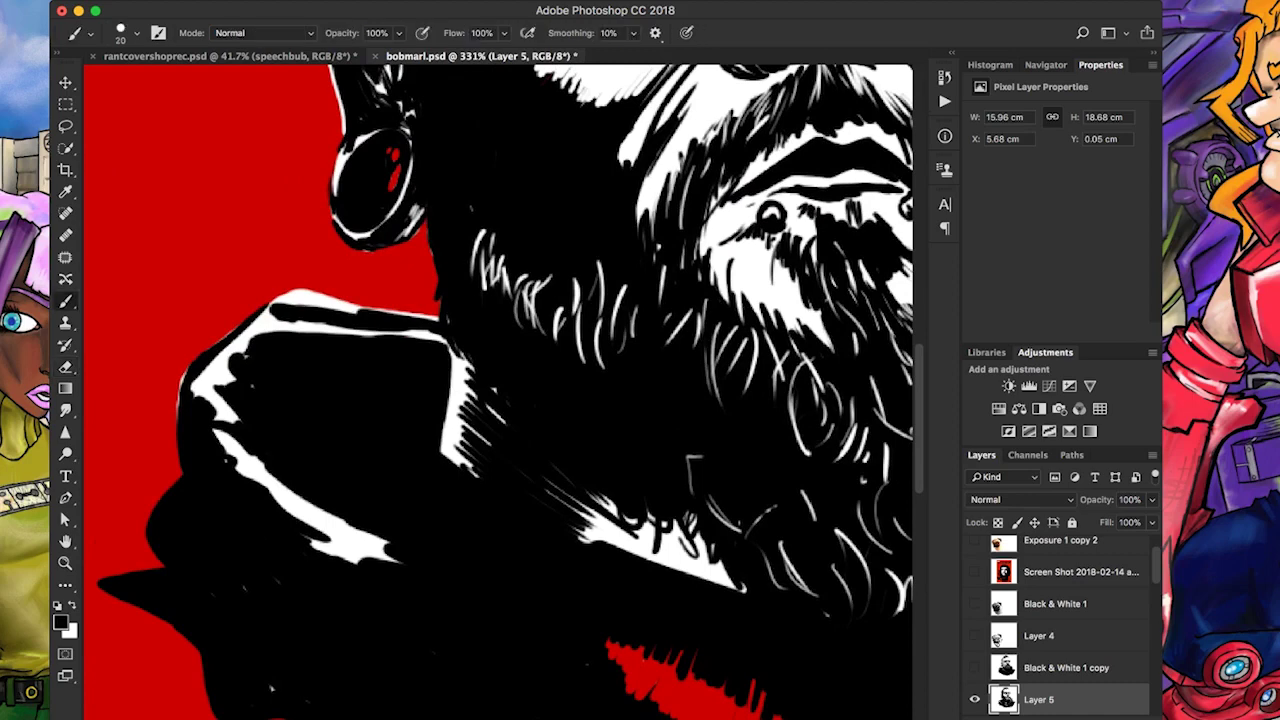
left_click_drag(272, 298, 440, 320)
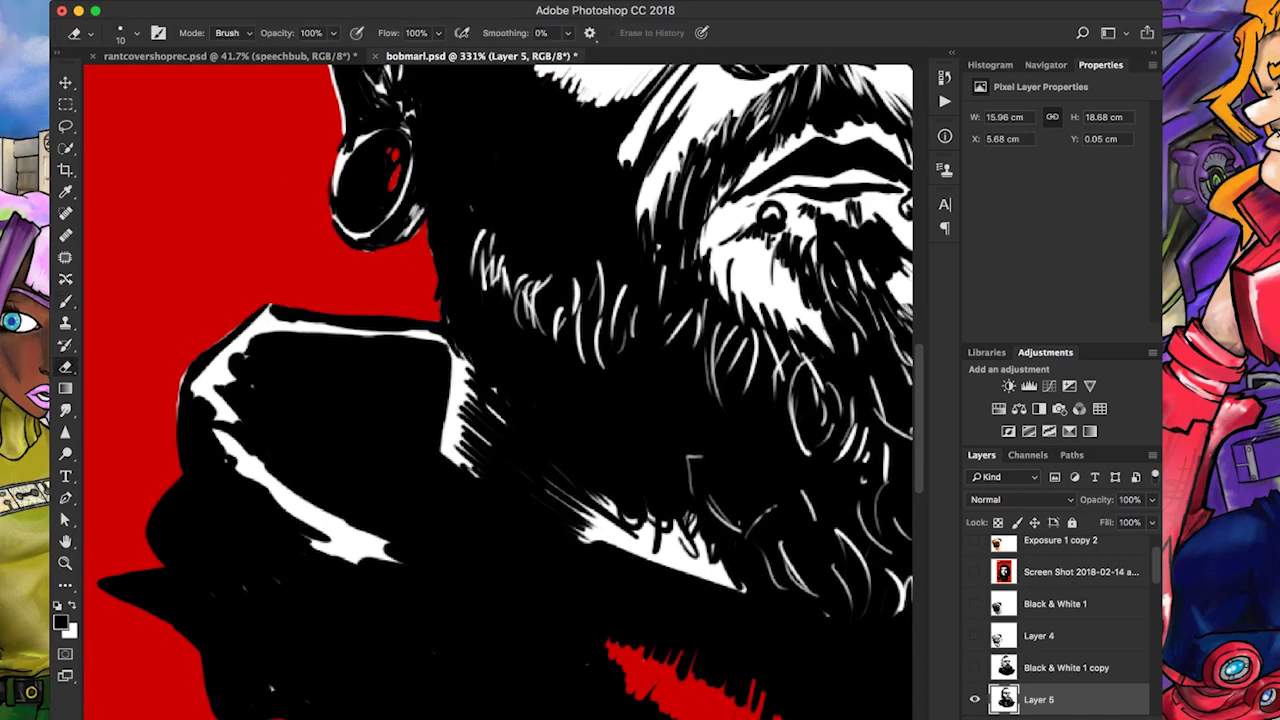
mouse_move(300, 548)
left_mouse_down()
mouse_move(400, 558)
mouse_move(310, 525)
mouse_move(220, 436)
left_mouse_up()
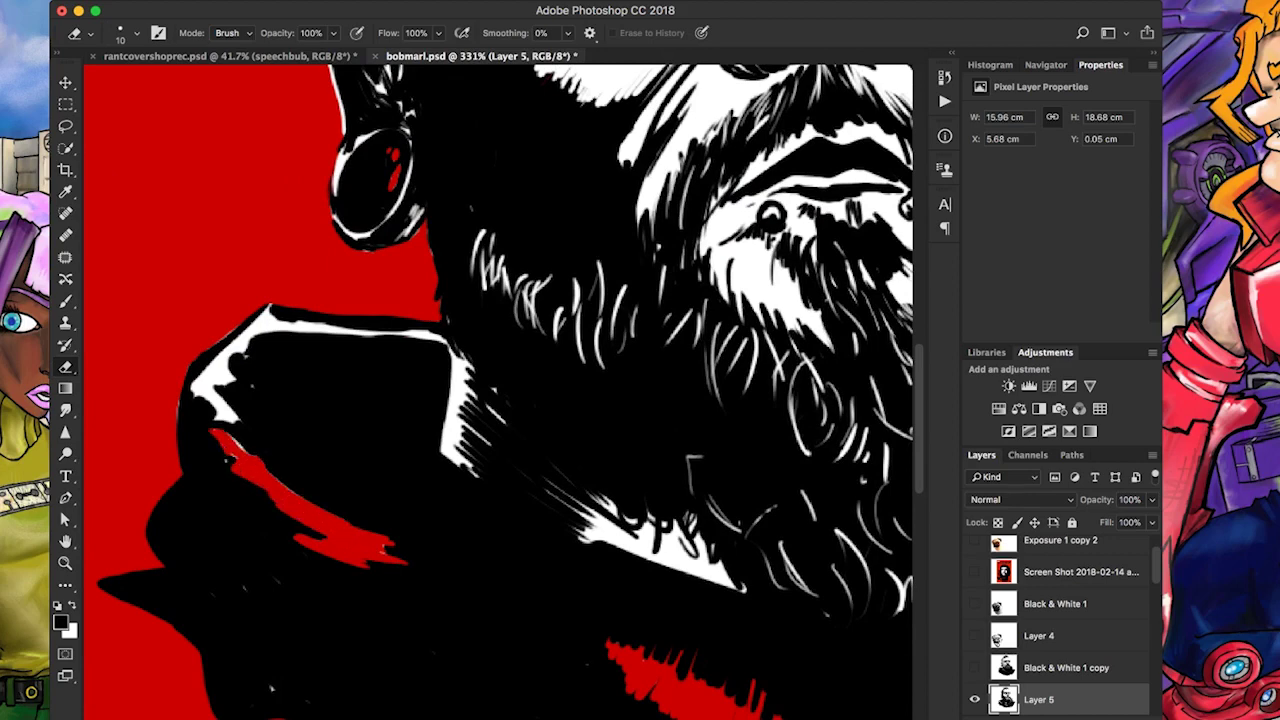
scroll(500, 390, "down", 3)
key("b")
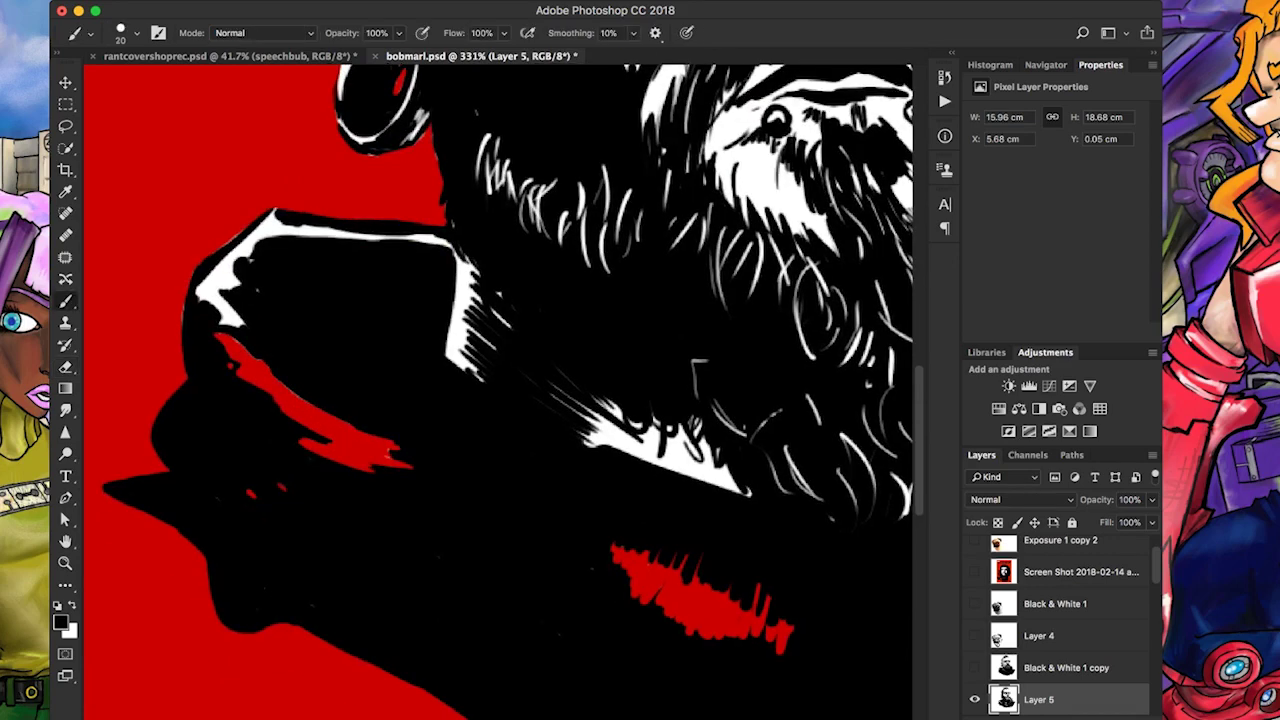
scroll(500, 390, "up", 4)
Clear the white highlight at the collar's outer corner through to red with the Eraser and a Magic Wand selection
key("e")
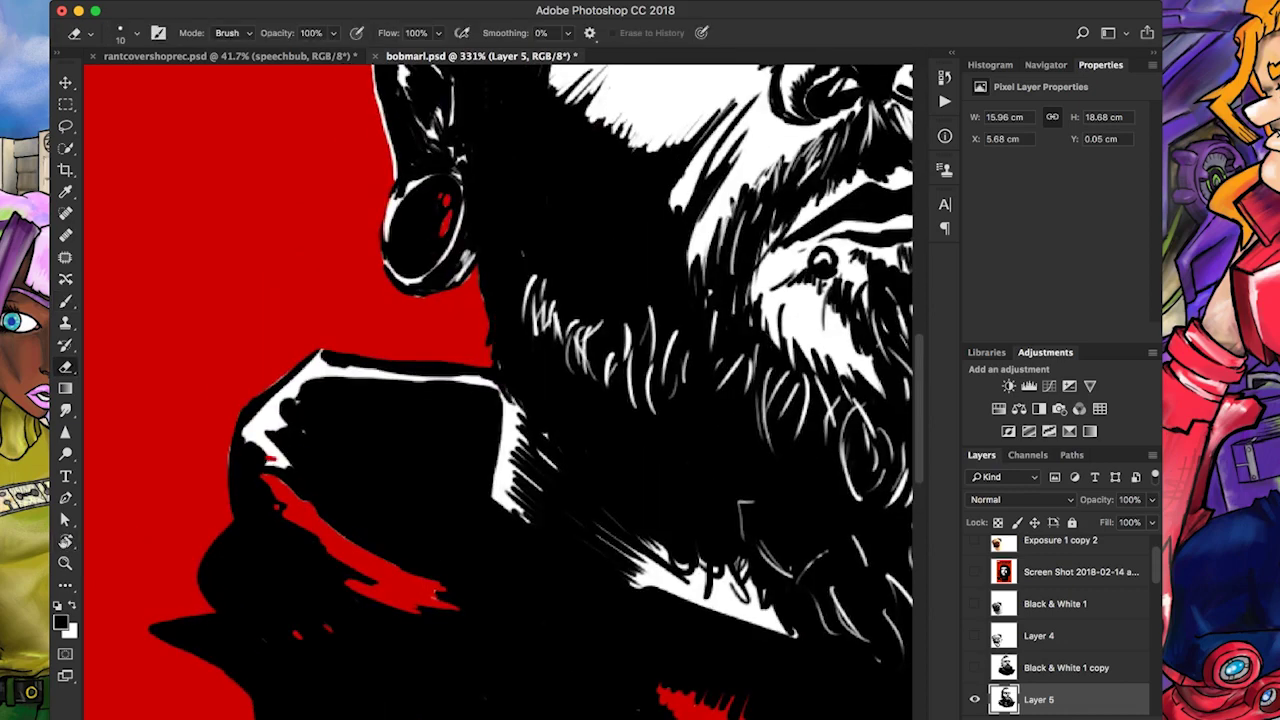
left_click_drag(290, 466, 252, 438)
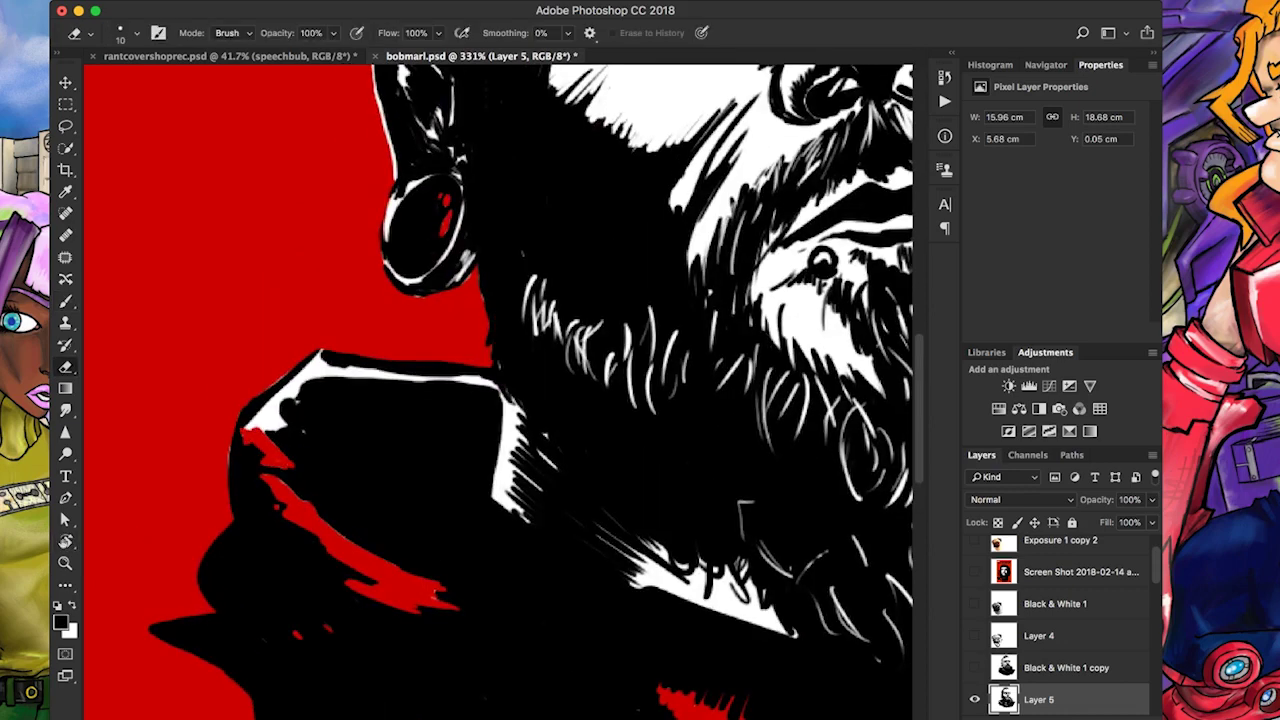
key("w")
key("shift+w")
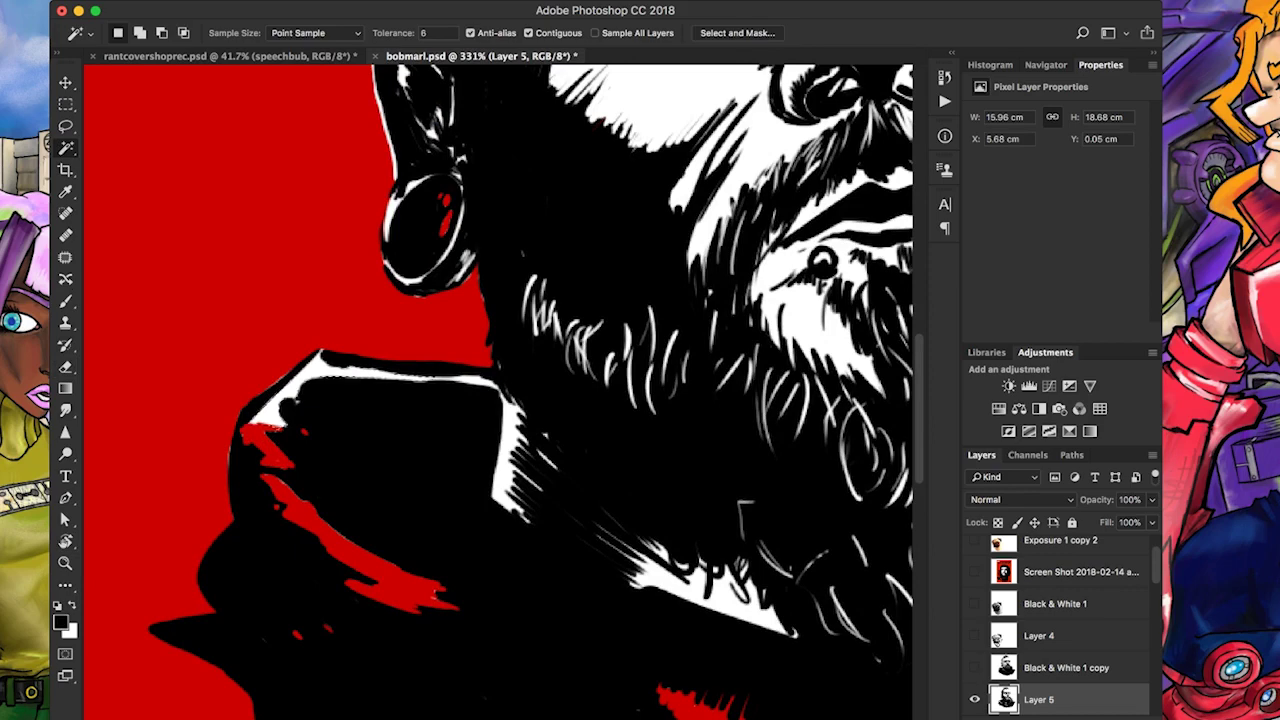
left_click(400, 370)
scroll(500, 390, "down", 2)
scroll(250, 420, "up", 5)
Cover the white fringe around the collar's outer corner with black strokes and erase the leftover pixels along its inner edge
key("b")
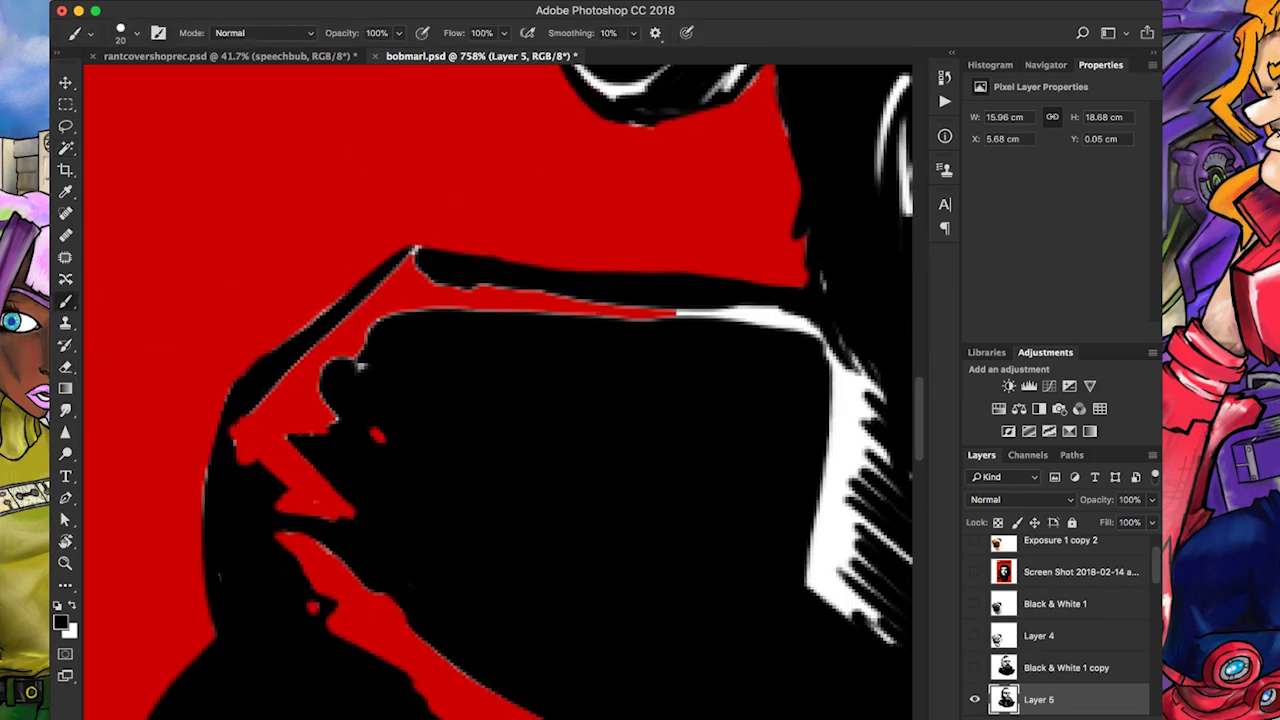
left_click_drag(270, 350, 425, 258)
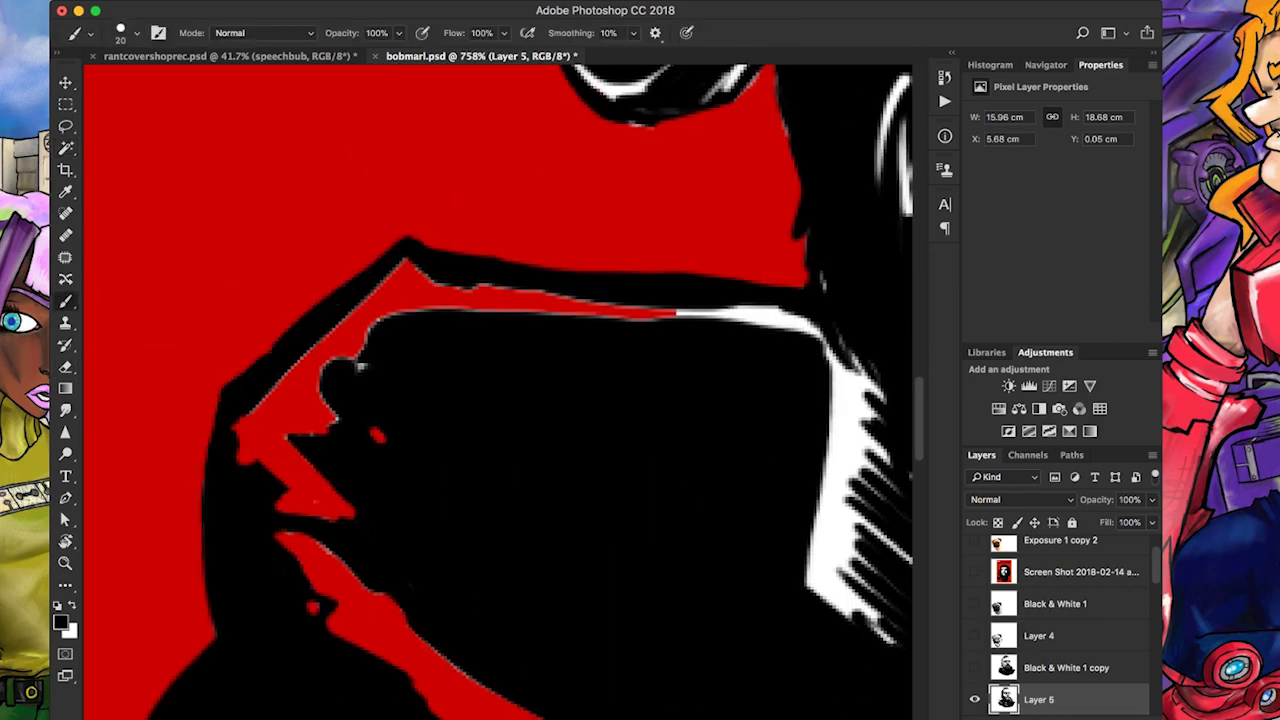
mouse_move(315, 470)
left_mouse_down()
mouse_move(300, 433)
mouse_move(335, 368)
mouse_move(420, 305)
mouse_move(445, 302)
left_mouse_up()
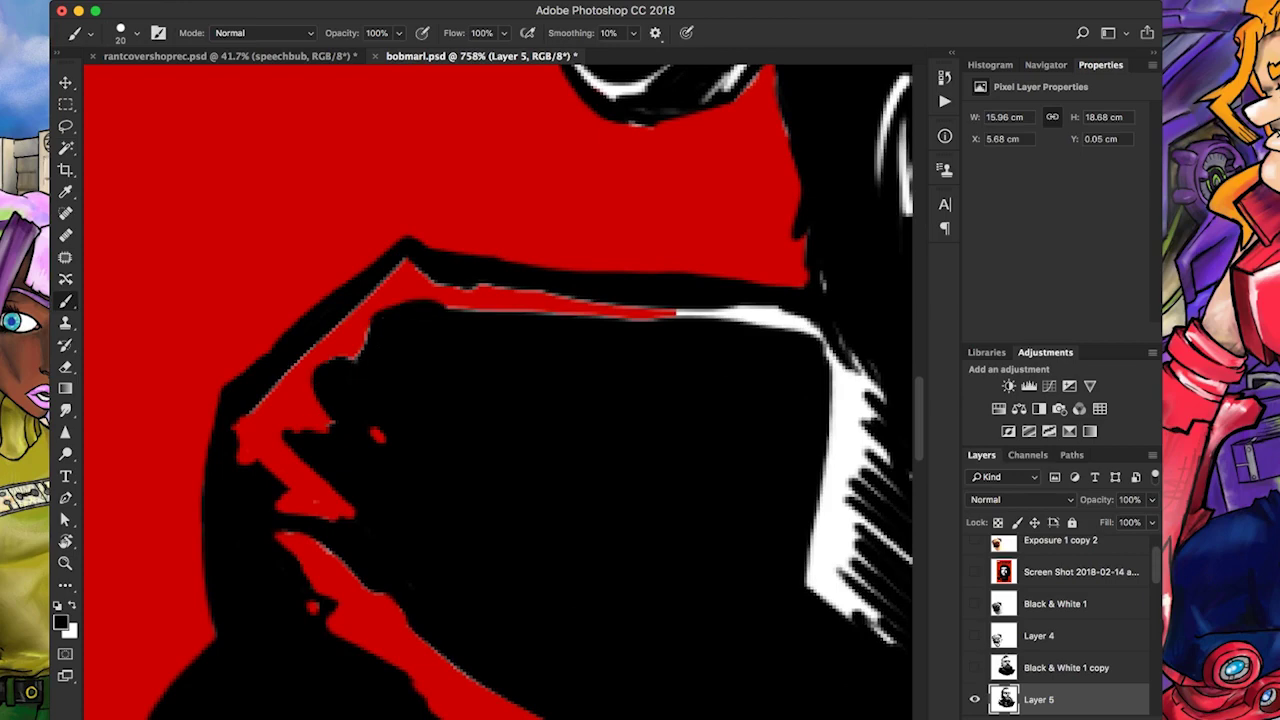
key("e")
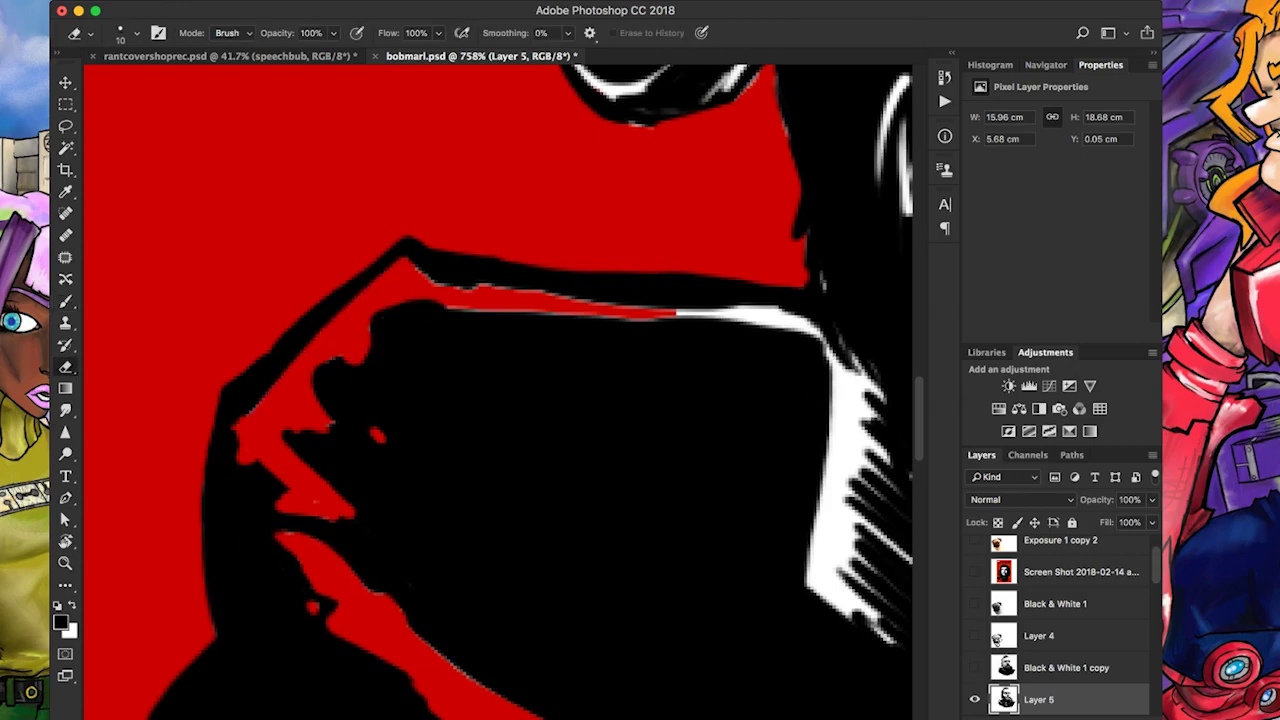
Erase the white highlight on the collar's inner fold beside the neck through to the red background
scroll(498, 390, "right", 10)
scroll(498, 390, "down", 3)
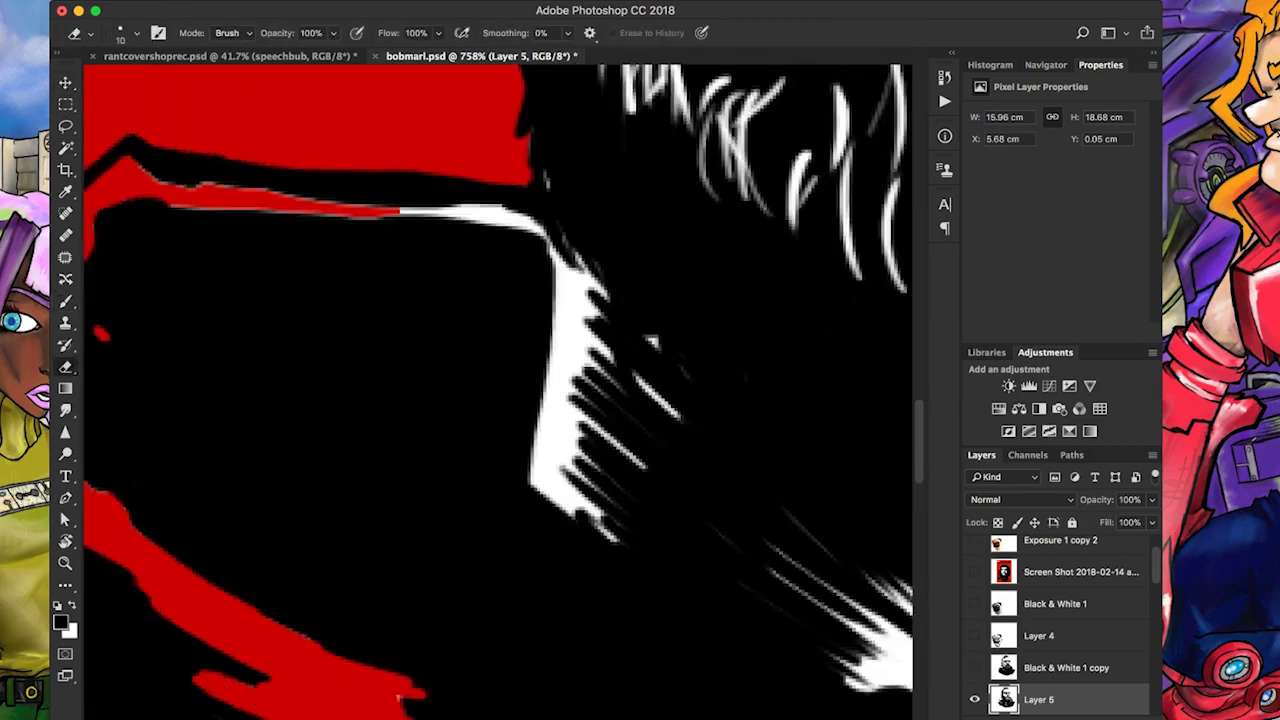
scroll(500, 400, "up", 2)
scroll(500, 400, "right", 1)
mouse_move(600, 575)
left_mouse_down()
mouse_move(545, 500)
mouse_move(600, 450)
mouse_move(560, 495)
mouse_move(525, 455)
mouse_move(555, 315)
mouse_move(575, 440)
mouse_move(540, 530)
left_mouse_up()
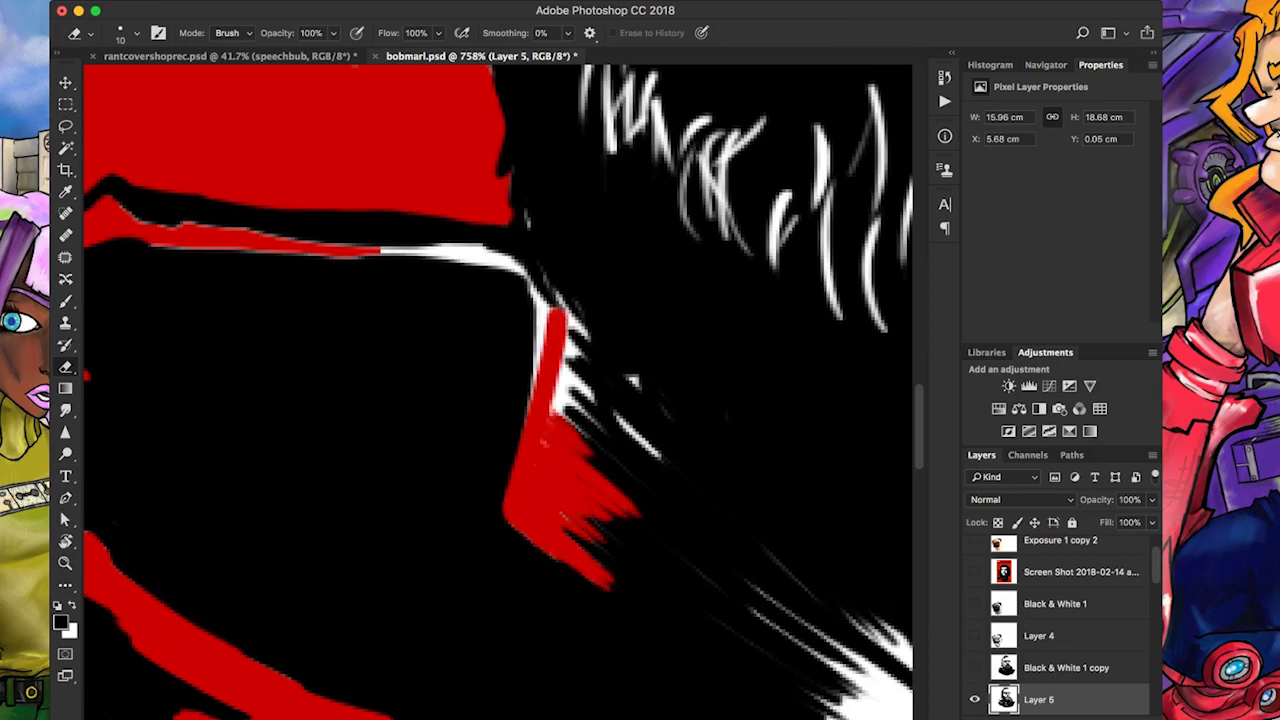
mouse_move(590, 440)
left_mouse_down()
mouse_move(575, 375)
mouse_move(555, 410)
mouse_move(575, 345)
mouse_move(550, 300)
left_mouse_up()
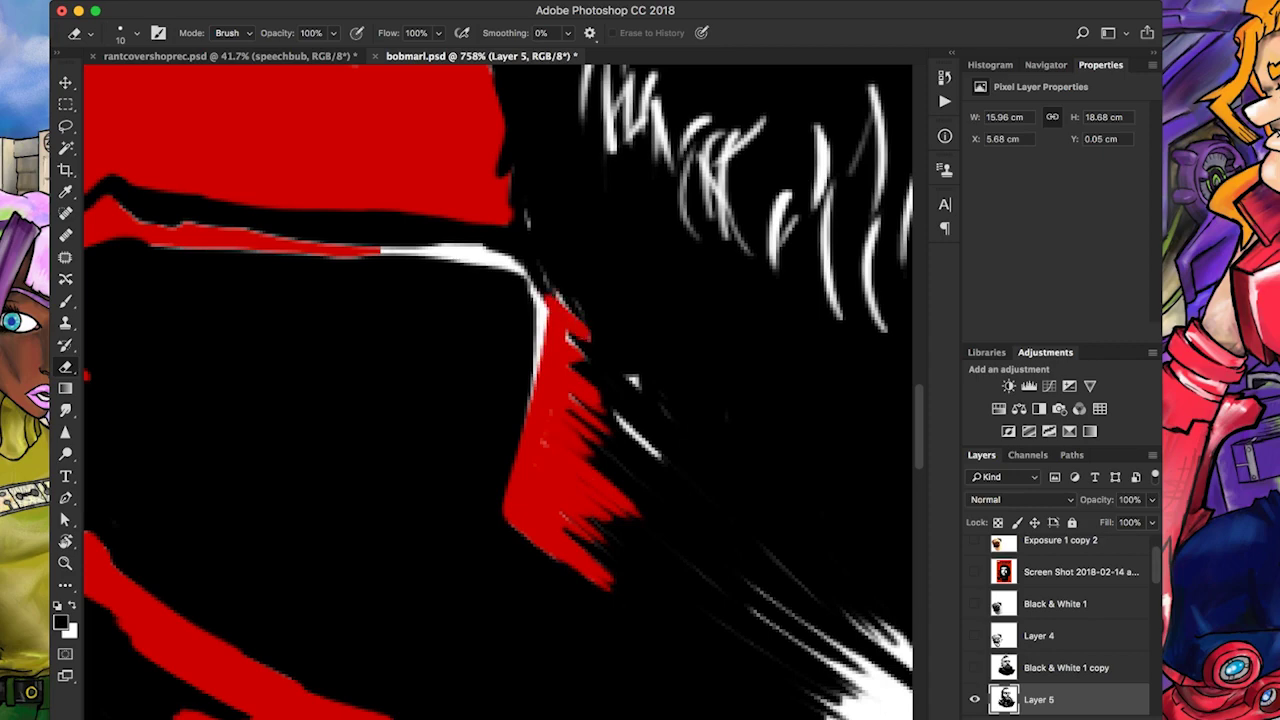
Erase the white line along the collar's upper rim and the small stray marks beside the inner fold through to red
mouse_move(120, 228)
left_mouse_down()
mouse_move(522, 268)
mouse_move(545, 410)
left_mouse_up()
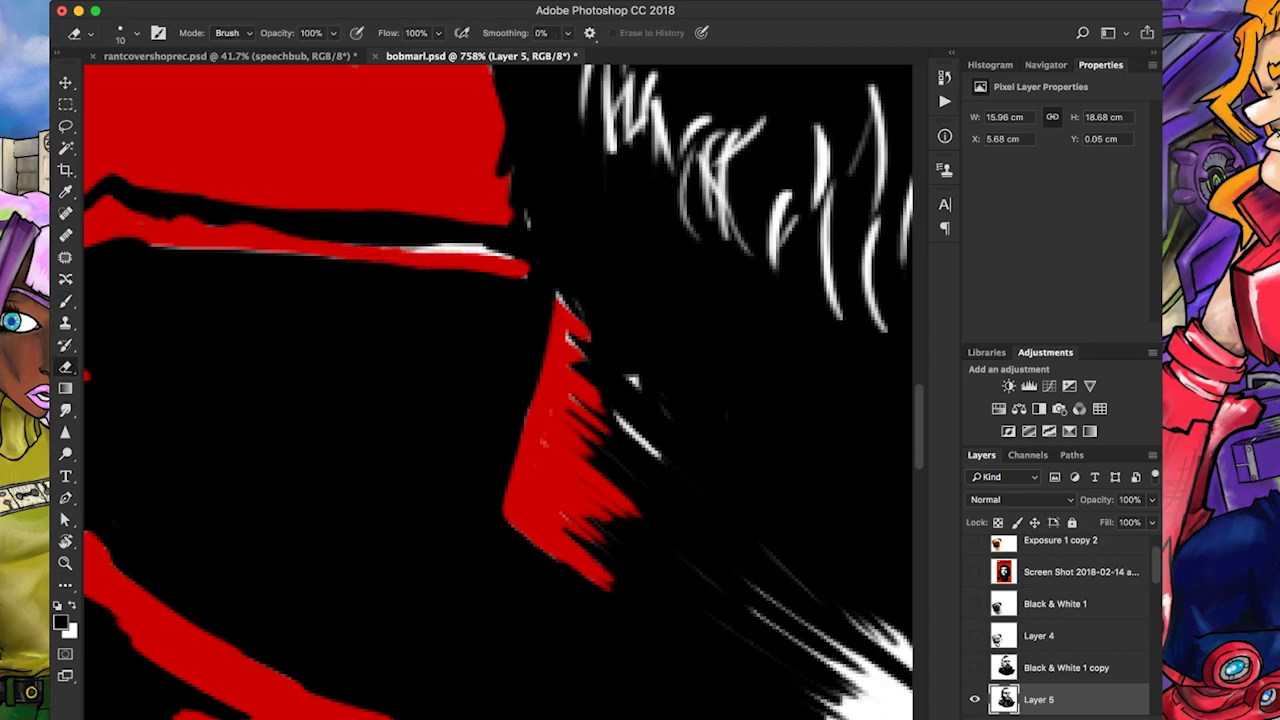
left_click_drag(400, 246, 528, 262)
scroll(500, 390, "left", 3)
left_click_drag(316, 295, 590, 292)
scroll(500, 390, "right", 2)
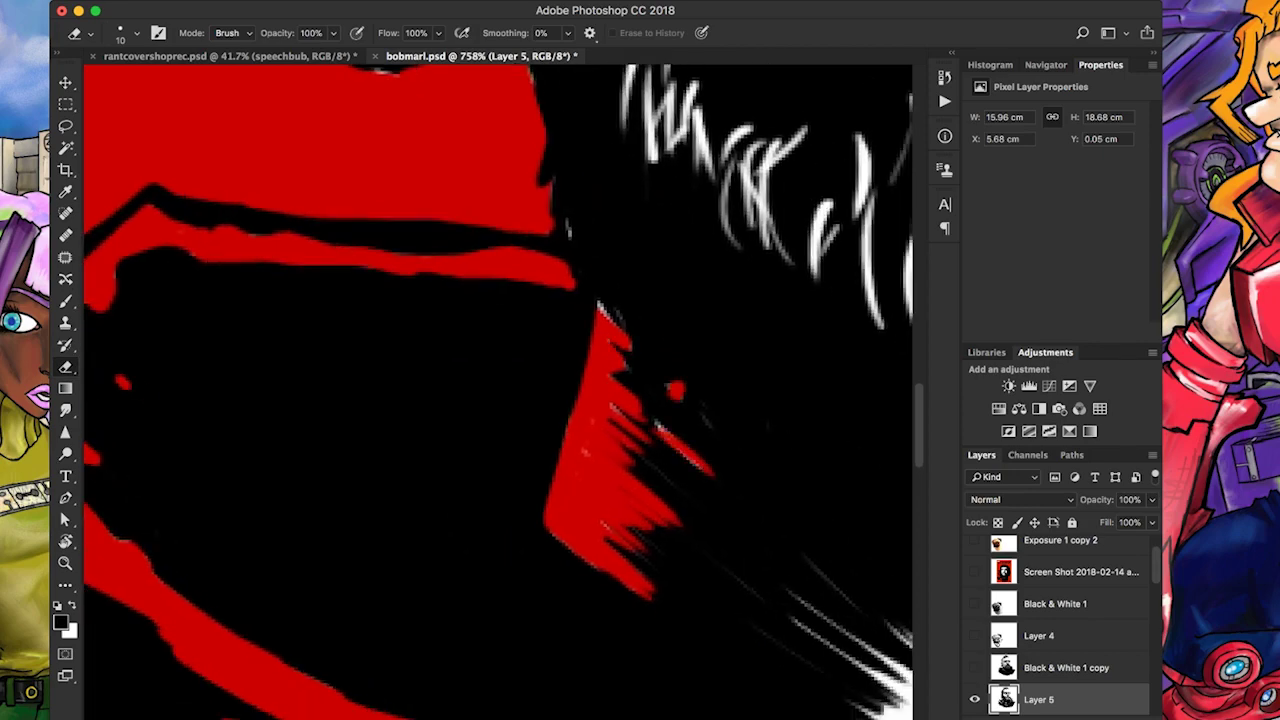
Check the Che poster reference layer and thicken the hair's outer edge above the temple with black brush strokes
scroll(498, 390, "up", 5)
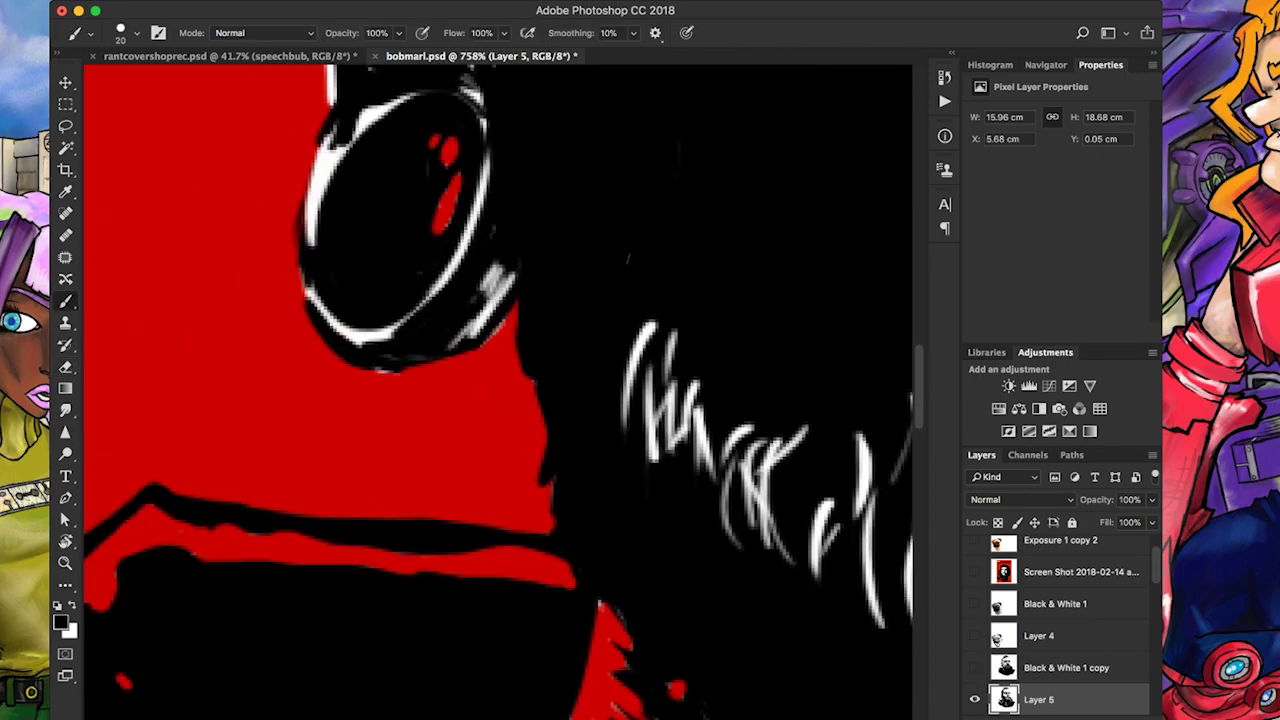
scroll(498, 390, "up", 5)
scroll(498, 390, "down", 3)
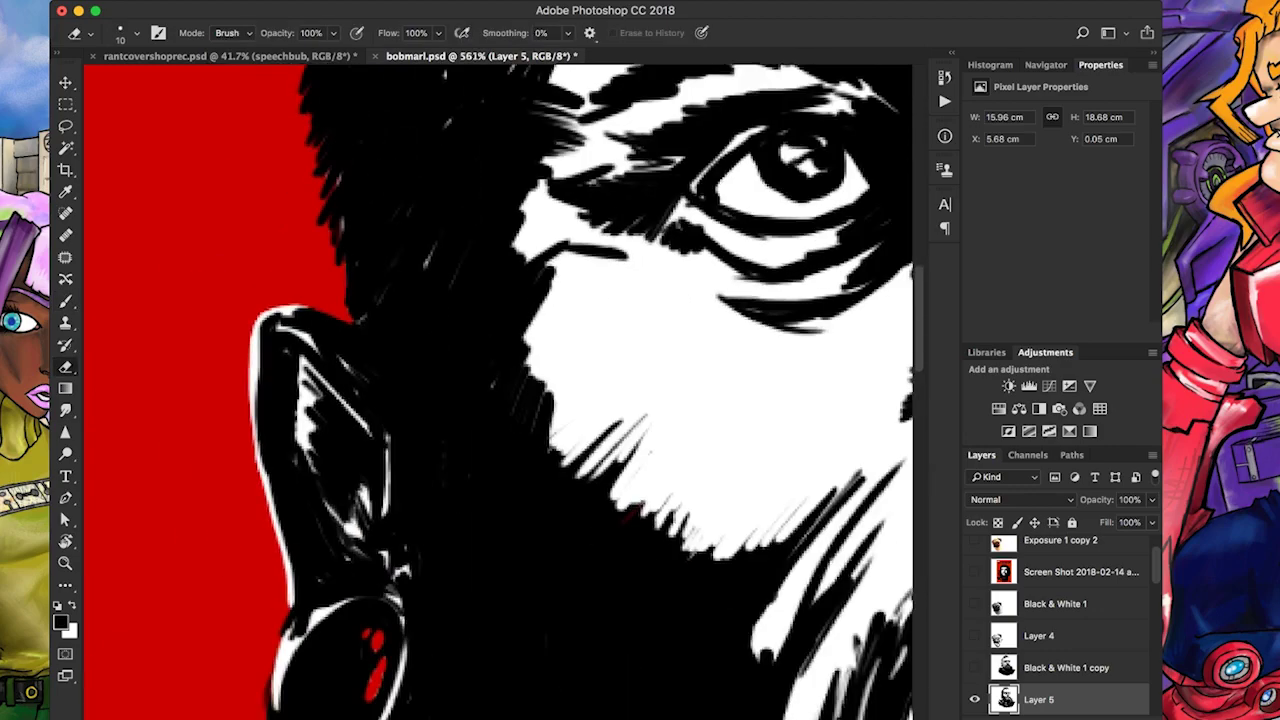
key("b")
scroll(498, 390, "up", 3)
scroll(498, 390, "left", 1)
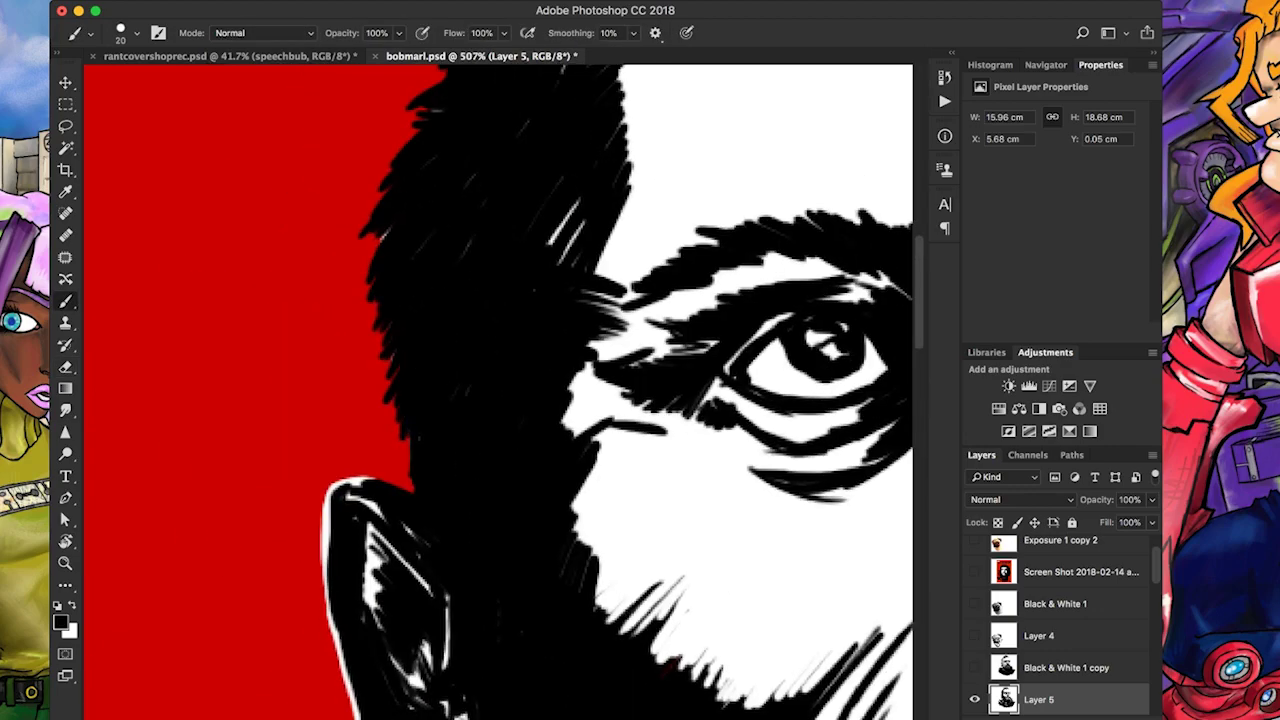
left_click(975, 571)
scroll(498, 390, "down", 2)
left_click(975, 571)
scroll(498, 390, "up", 2)
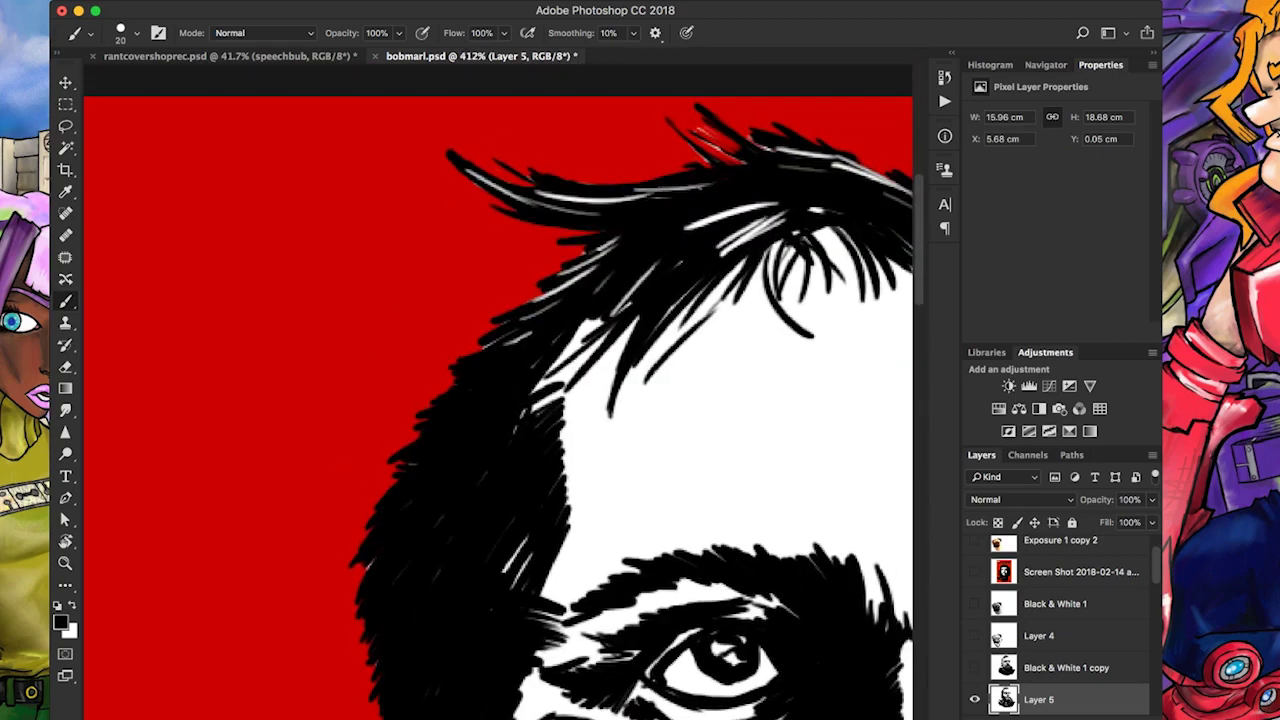
left_click_drag(505, 344, 618, 245)
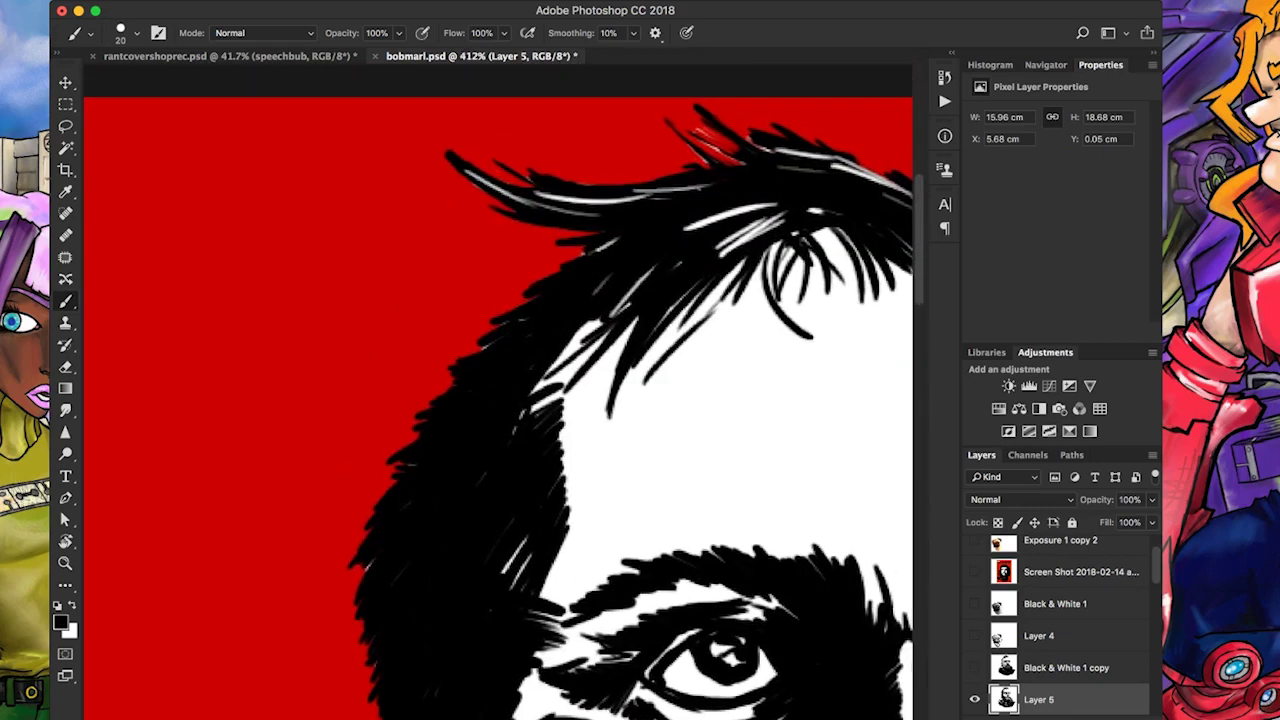
Cover the white streak inside the long swept-out hair tuft with black
scroll(498, 400, "up", 2)
scroll(498, 400, "right", 3)
scroll(498, 430, "up", 3)
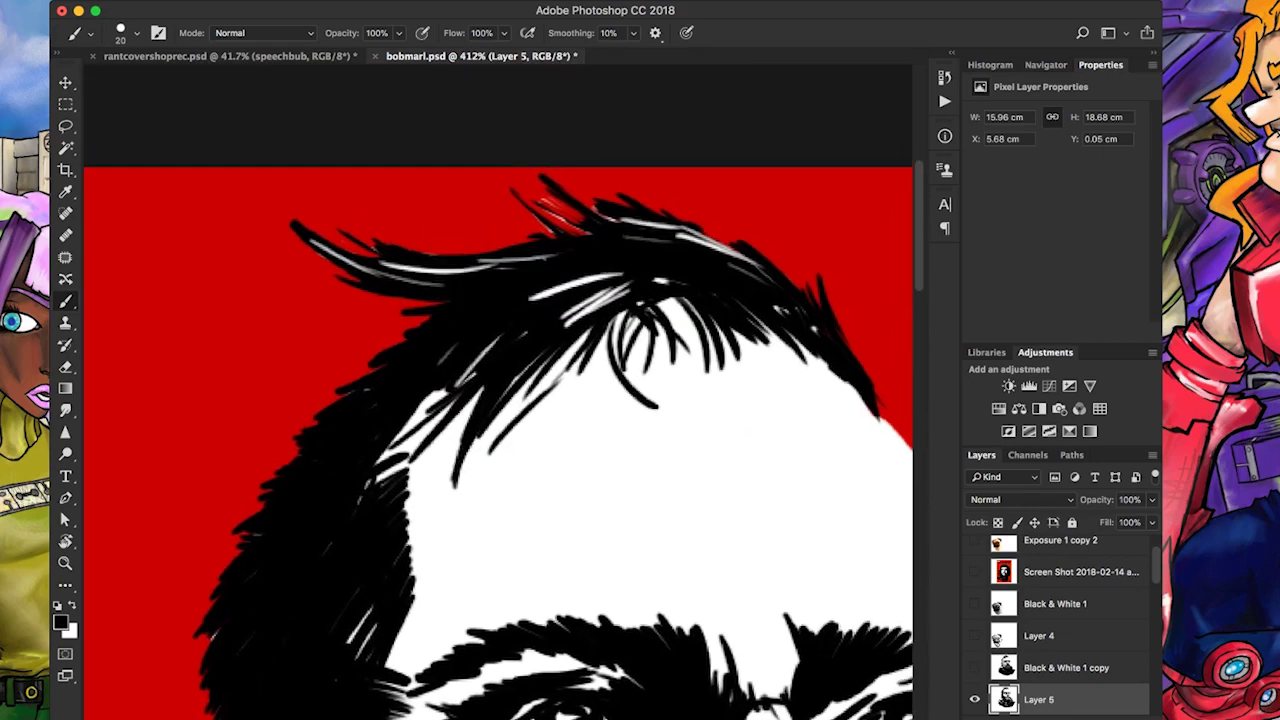
mouse_move(214, 345)
left_mouse_down()
mouse_move(288, 376)
mouse_move(414, 372)
left_mouse_up()
left_click_drag(294, 375, 468, 360)
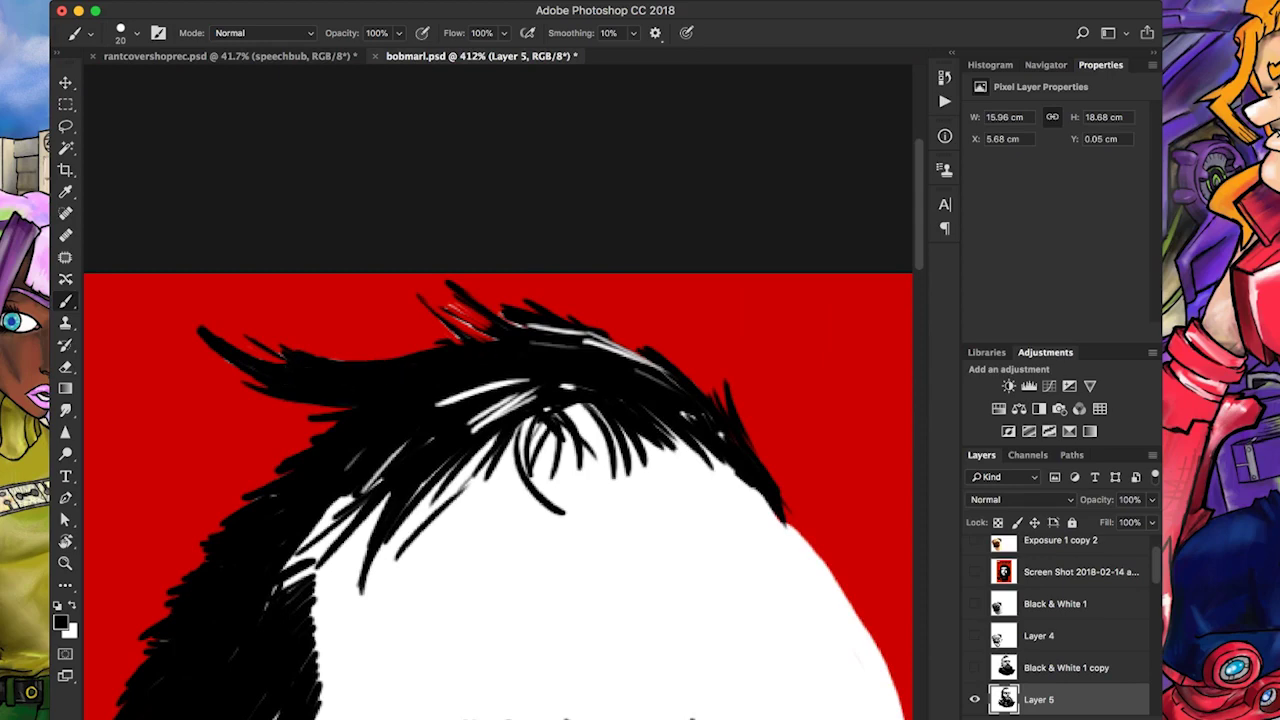
Paint extra black strands on the long tuft and fill the white and red gaps in the spiky tuft at the crown
scroll(498, 450, "up", 3)
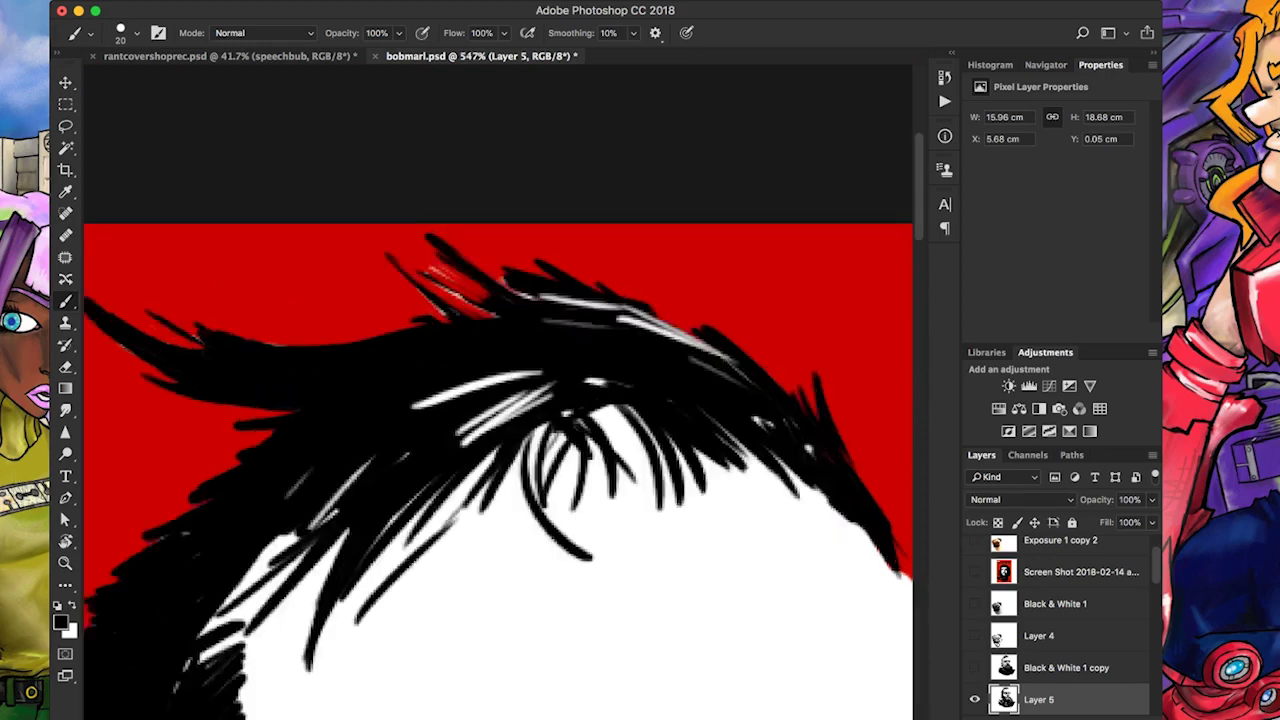
scroll(498, 550, "left", 2)
key("e")
scroll(498, 560, "left", 1)
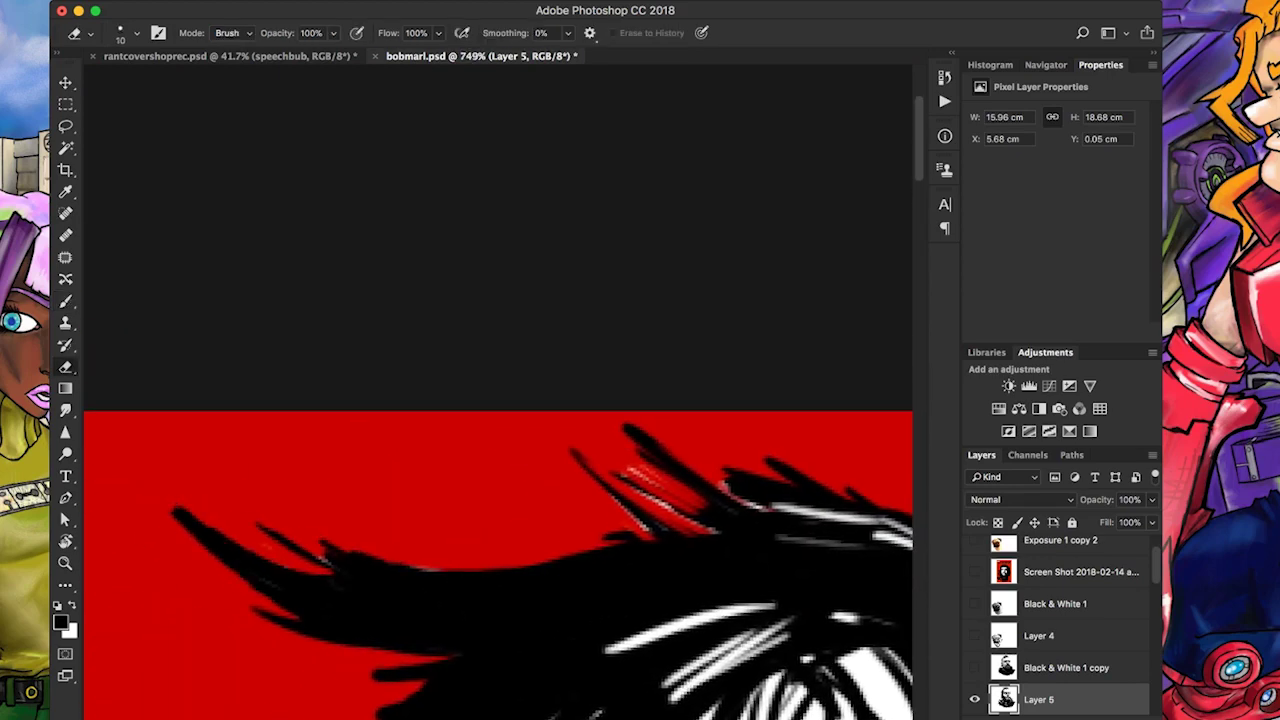
key("b")
mouse_move(494, 545)
left_mouse_down()
mouse_move(344, 572)
mouse_move(264, 522)
left_mouse_up()
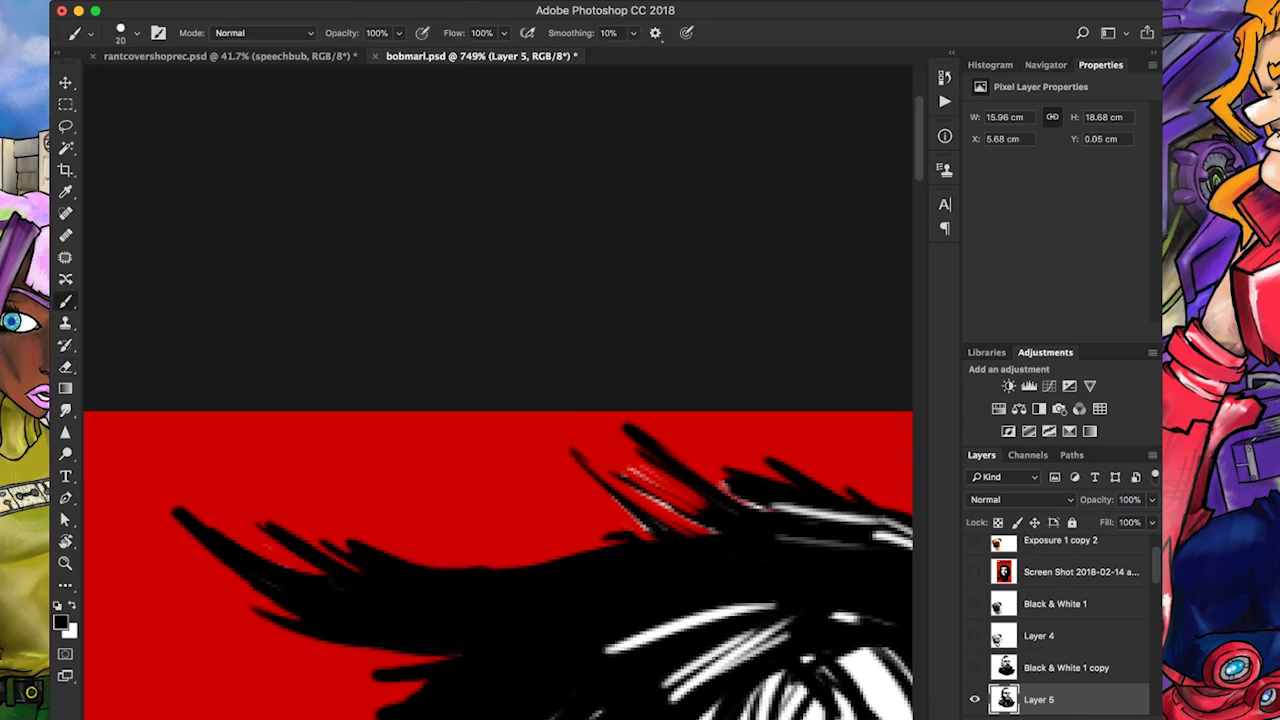
left_click_drag(658, 530, 576, 455)
left_click_drag(716, 530, 600, 466)
left_click_drag(710, 505, 625, 455)
Cover the white highlights along the top of the hair and the bright streaks above the forehead with black
scroll(498, 550, "right", 5)
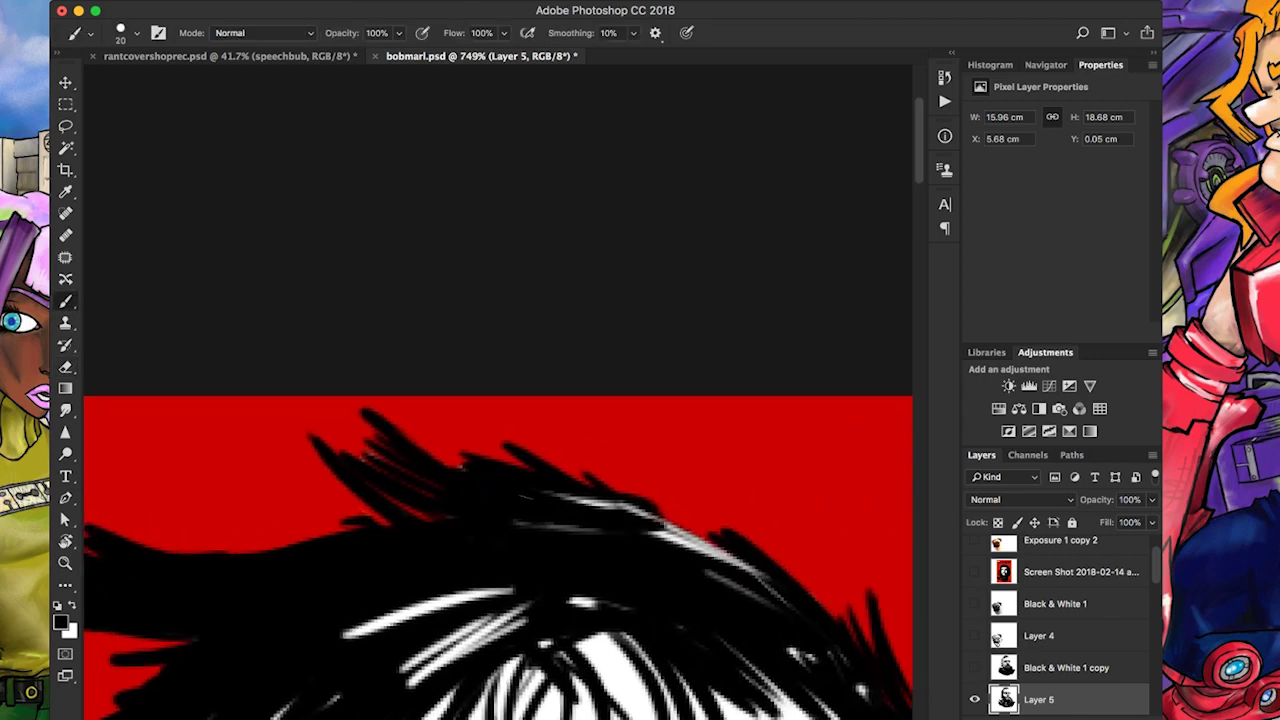
left_click_drag(700, 540, 520, 495)
left_click_drag(790, 610, 665, 506)
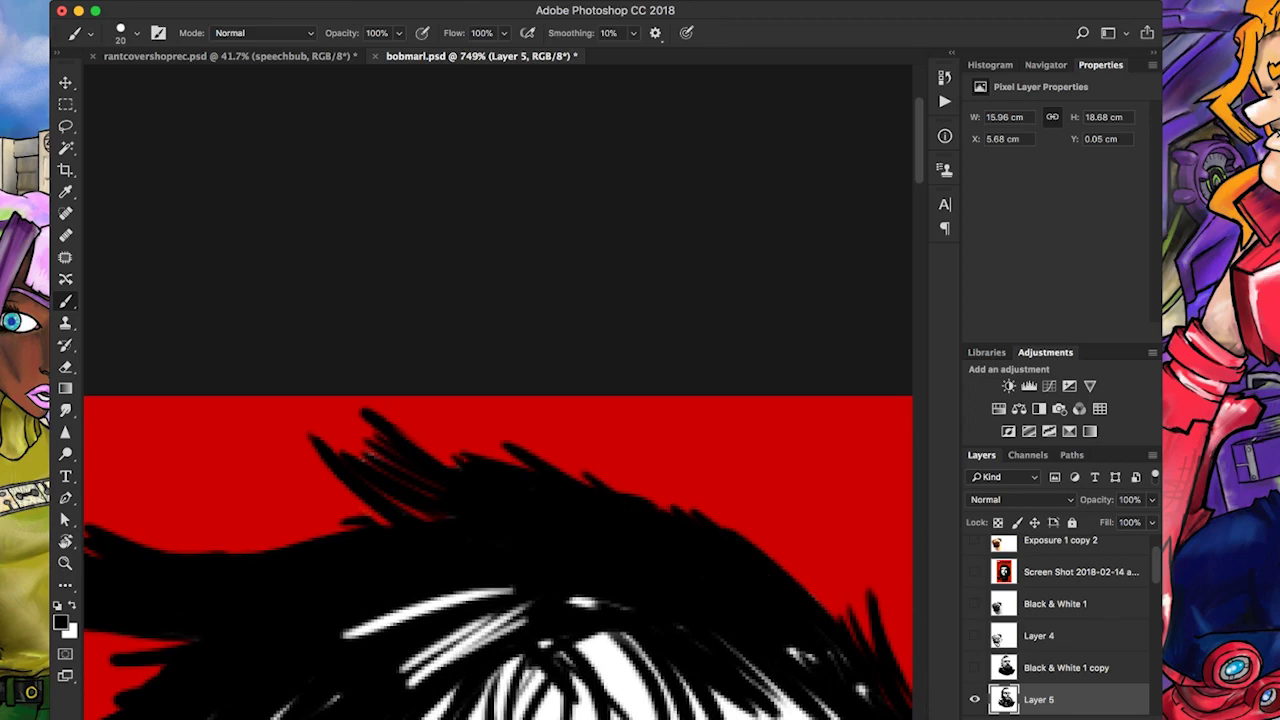
scroll(498, 400, "down", 6)
scroll(498, 400, "left", 2)
left_click_drag(636, 356, 512, 282)
left_click_drag(640, 300, 508, 345)
mouse_move(620, 258)
left_mouse_down()
mouse_move(450, 302)
mouse_move(514, 286)
left_mouse_up()
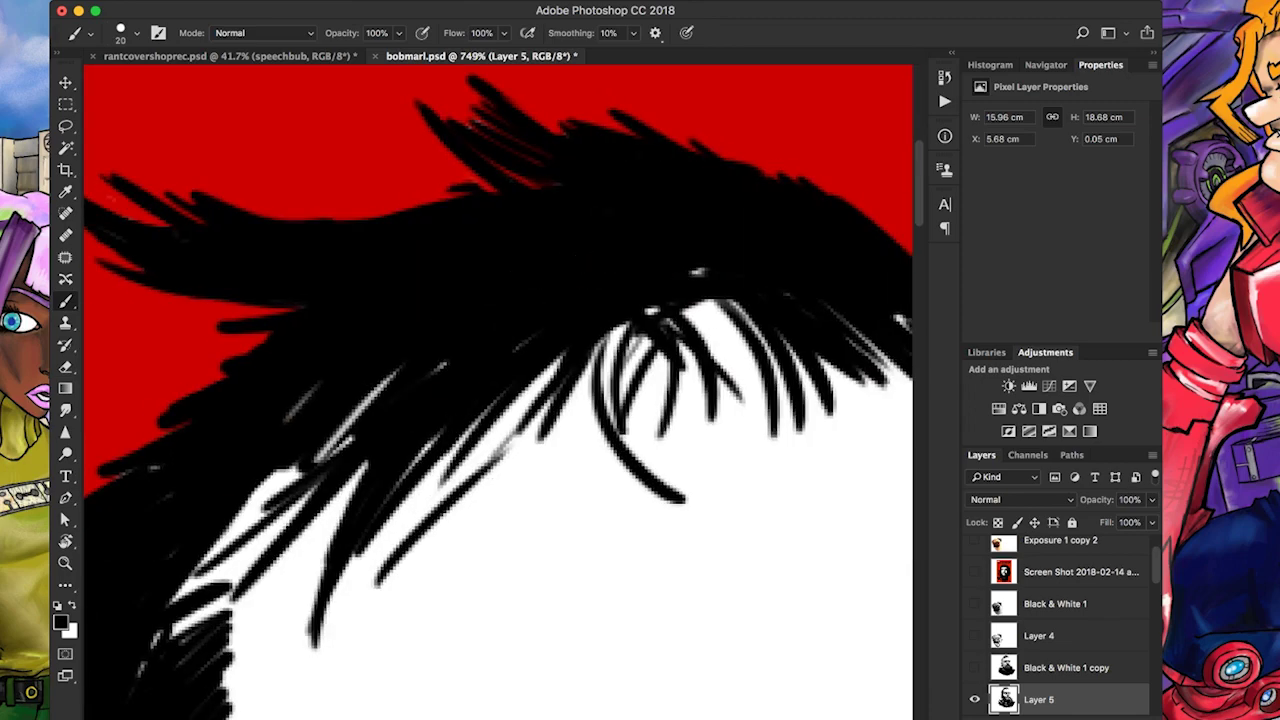
Duplicate Layer 5 and fill the white streaks between the strands at the forehead hairline with black on the copy
key("ctrl+j")
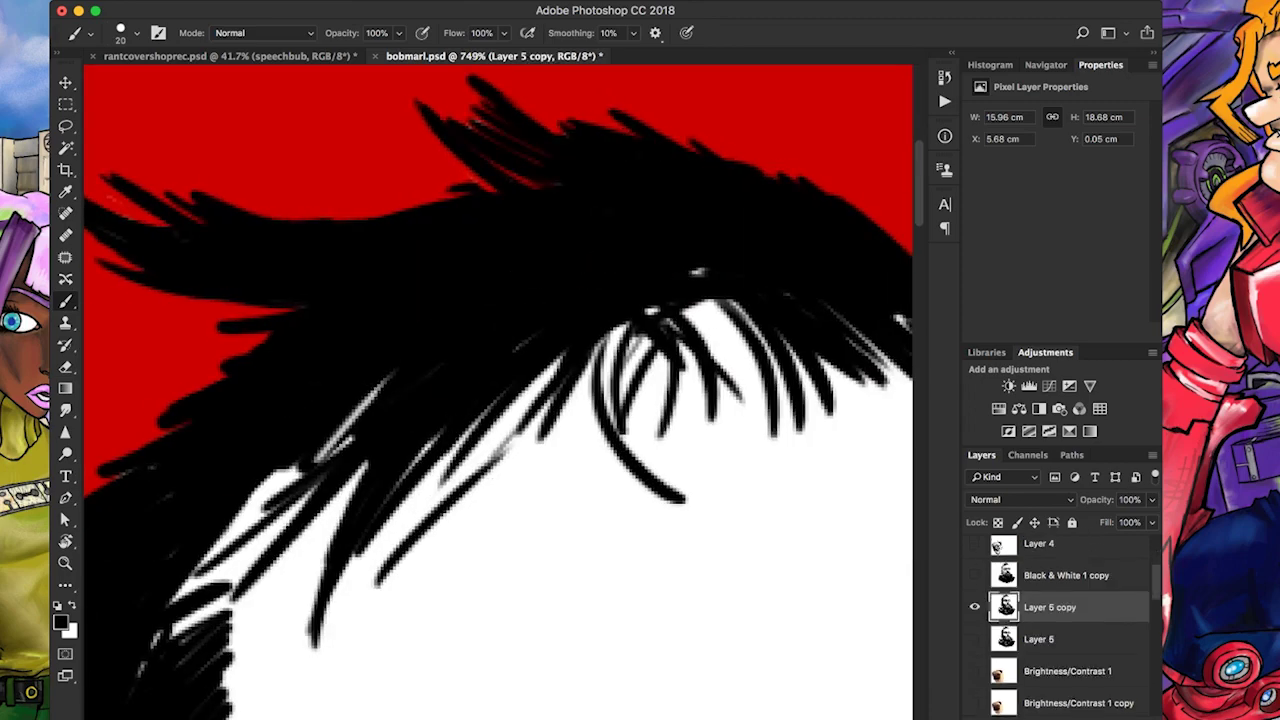
left_click_drag(398, 370, 300, 480)
left_click_drag(510, 388, 346, 484)
left_click_drag(702, 274, 748, 408)
left_click_drag(684, 300, 730, 358)
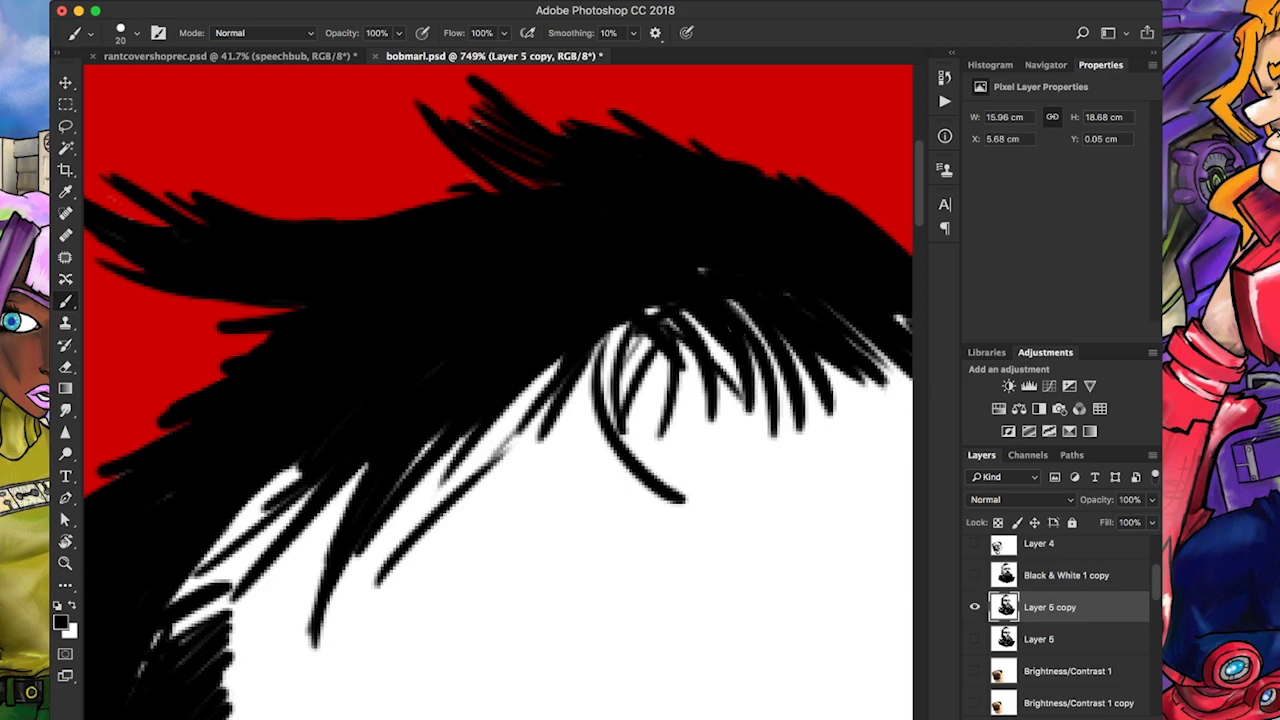
left_click_drag(562, 356, 430, 526)
Fill the white gaps in the temple hair with black and smooth its edge against the forehead
scroll(500, 400, "down", 10)
scroll(500, 400, "up", 10)
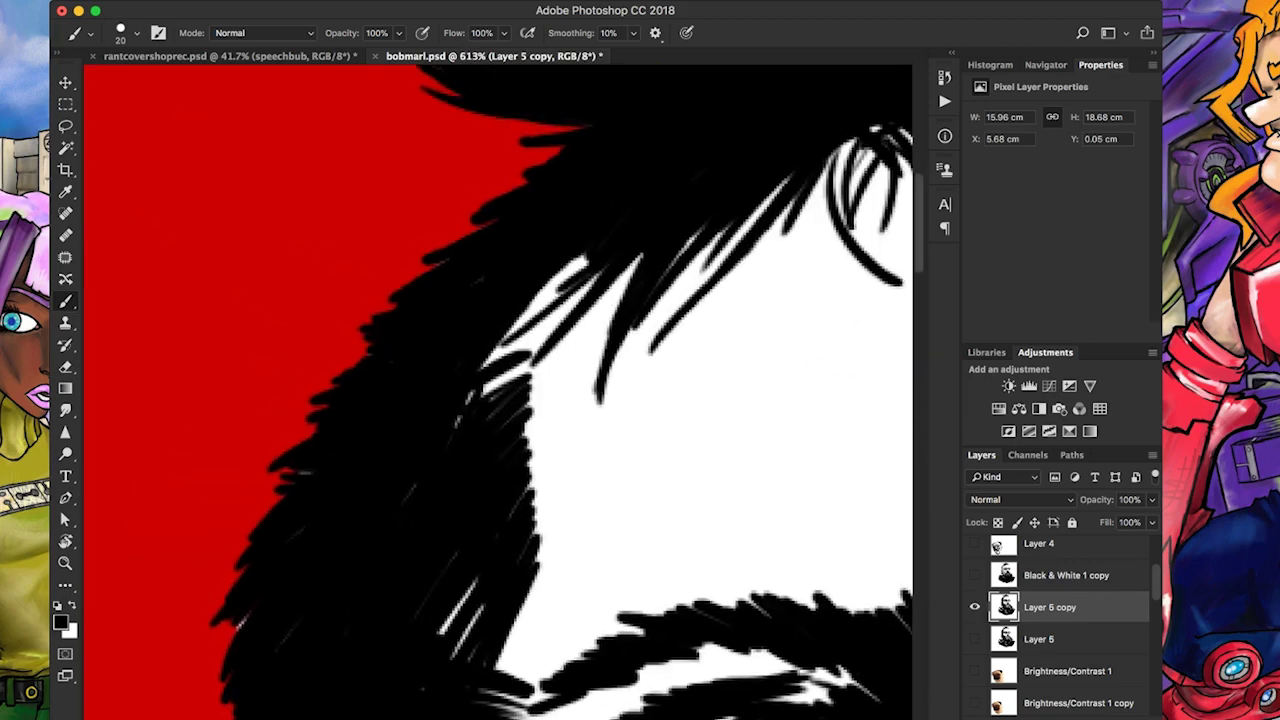
left_click_drag(515, 690, 505, 315)
left_click_drag(472, 395, 460, 645)
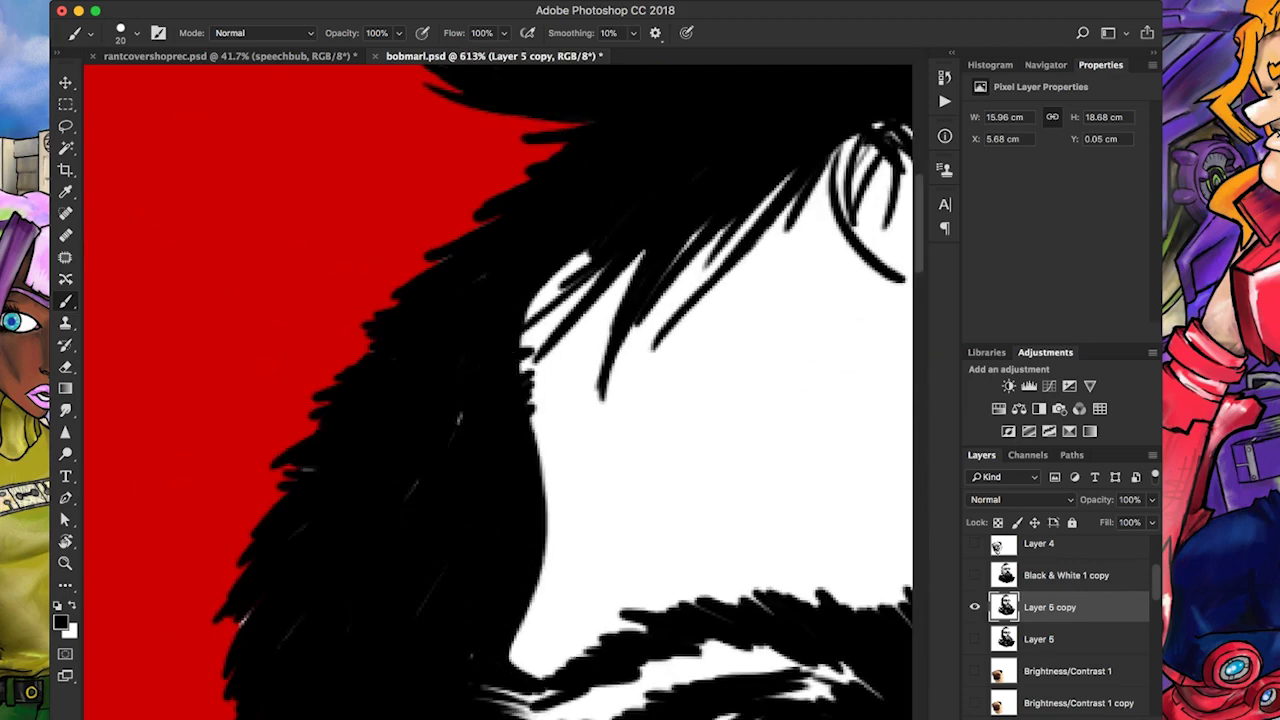
left_click_drag(582, 280, 518, 372)
left_click_drag(594, 244, 524, 324)
Paint the sideburn's edge beside the eye and cheek into a smooth solid black contour
scroll(500, 390, "down", 5)
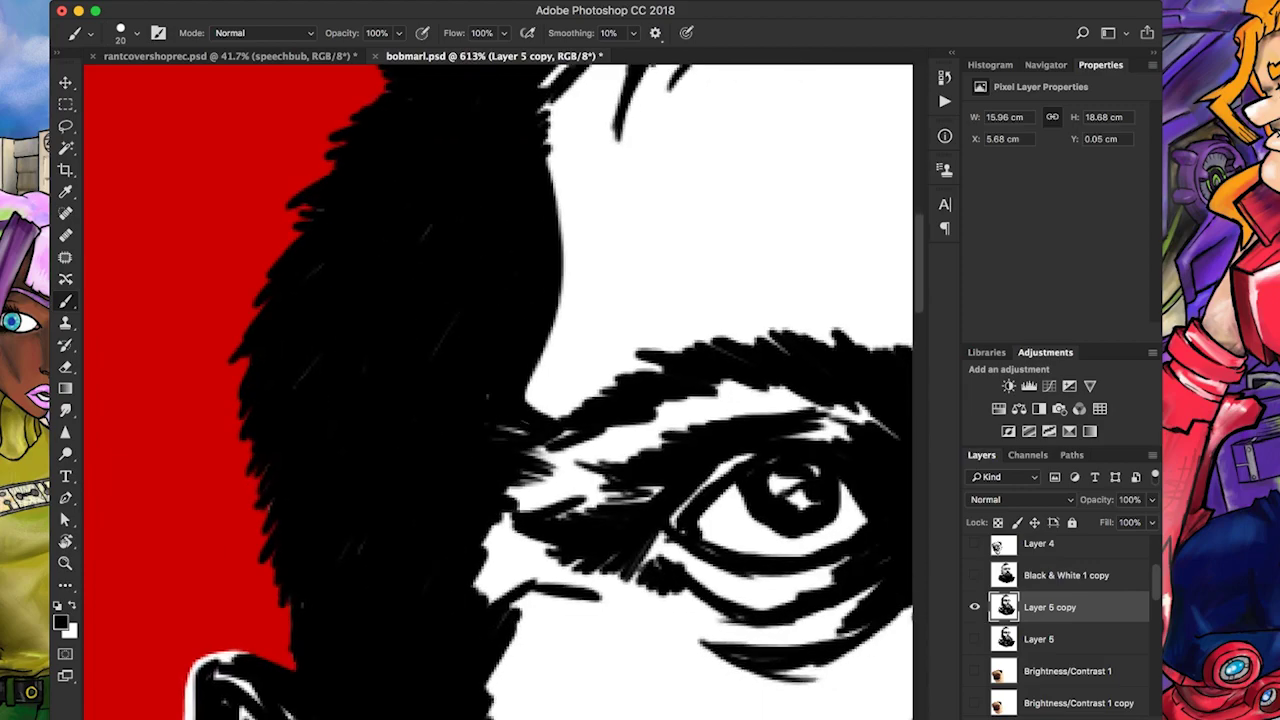
mouse_move(570, 518)
left_mouse_down()
mouse_move(506, 482)
mouse_move(474, 600)
left_mouse_up()
scroll(500, 400, "down", 5)
left_click_drag(546, 384, 476, 486)
left_click_drag(518, 444, 474, 566)
left_click_drag(548, 542, 504, 634)
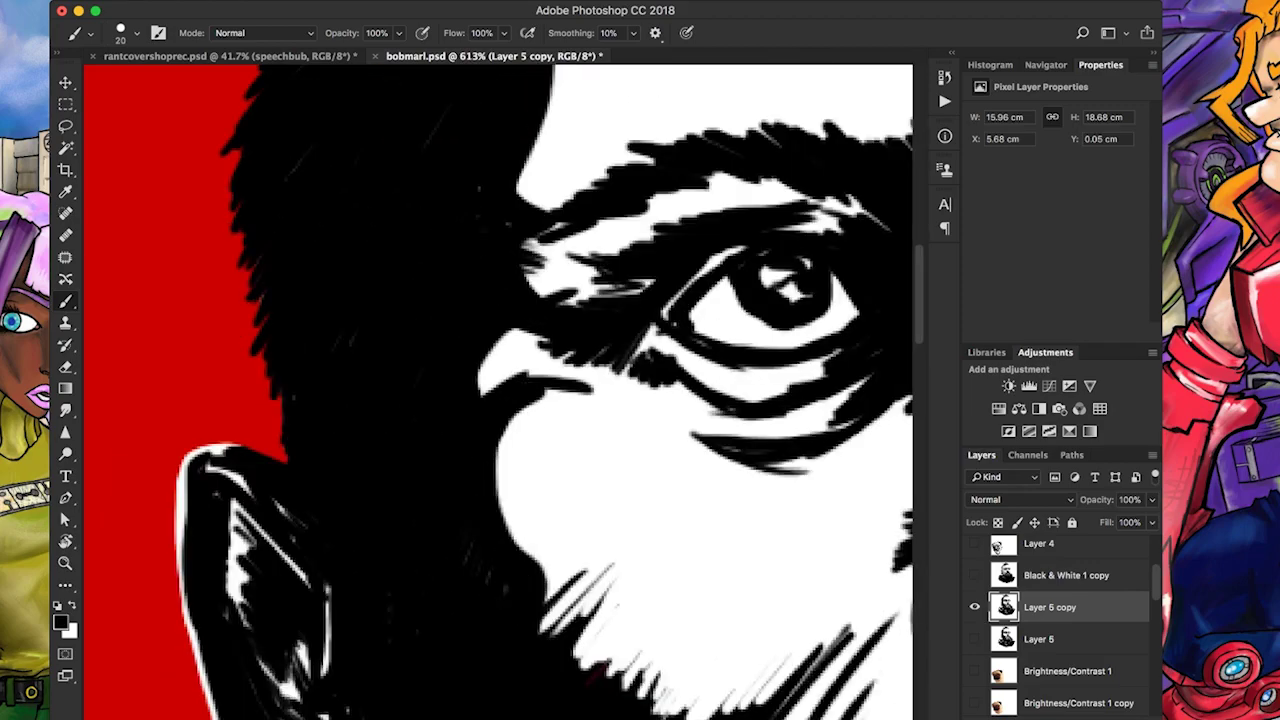
Paint the lower cheek white to replace the ragged beard hairs with a smooth rounded edge
scroll(500, 390, "down", 5)
scroll(500, 390, "up", 3)
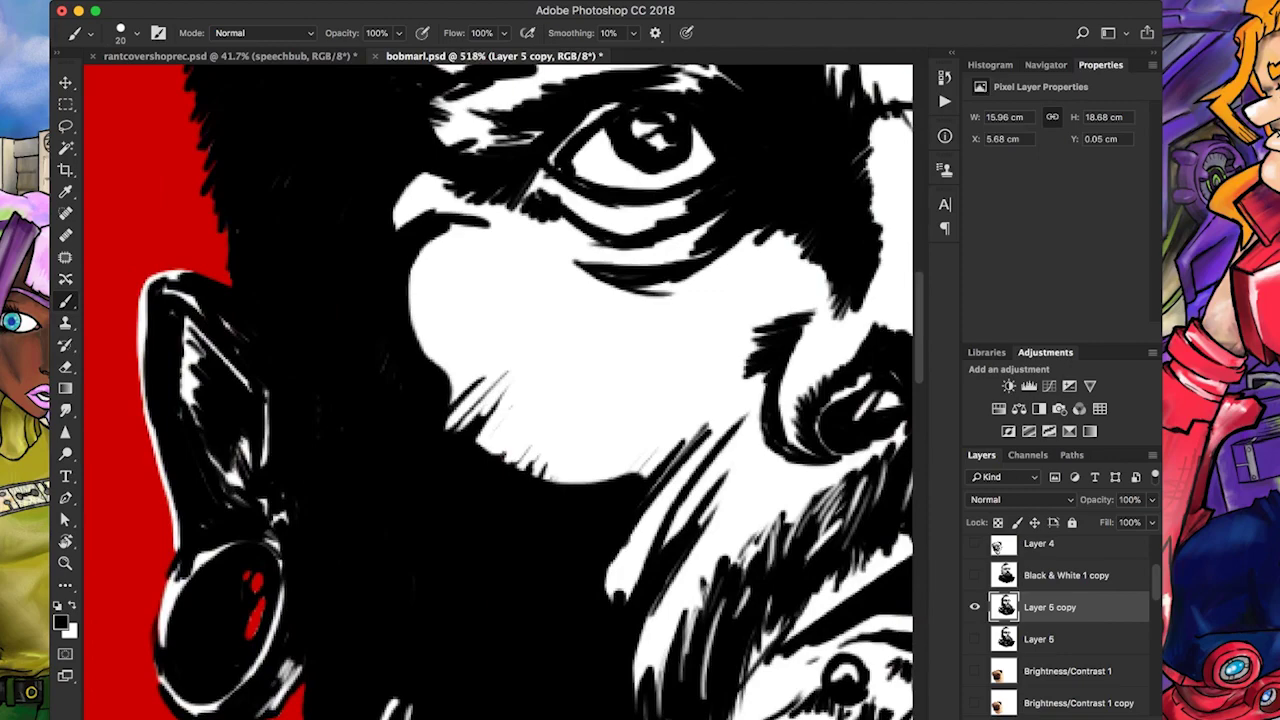
key("x")
left_click_drag(510, 430, 476, 472)
left_click_drag(646, 462, 490, 504)
left_click_drag(678, 442, 644, 480)
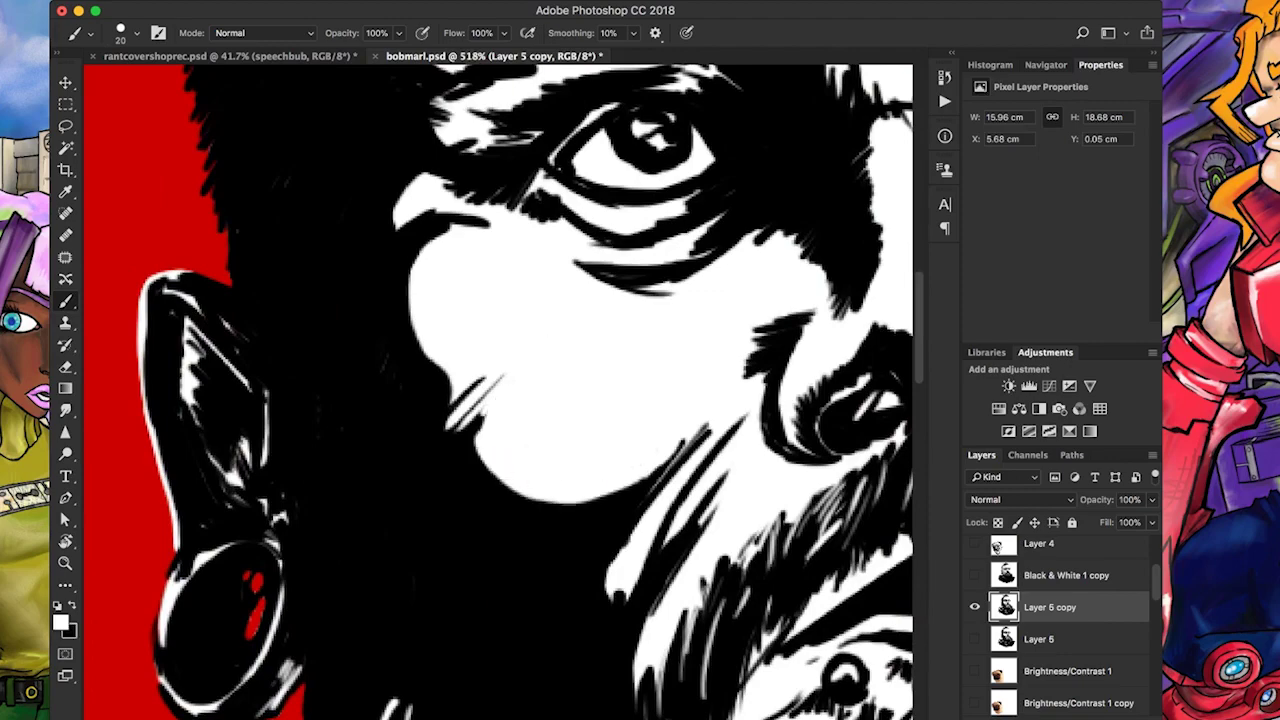
Clean up the thin dark strokes in the cheek fold beside the moustache with white
left_click_drag(714, 420, 618, 554)
left_click_drag(732, 468, 648, 618)
left_click_drag(718, 508, 696, 546)
scroll(680, 520, "down", 5)
scroll(680, 520, "up", 3)
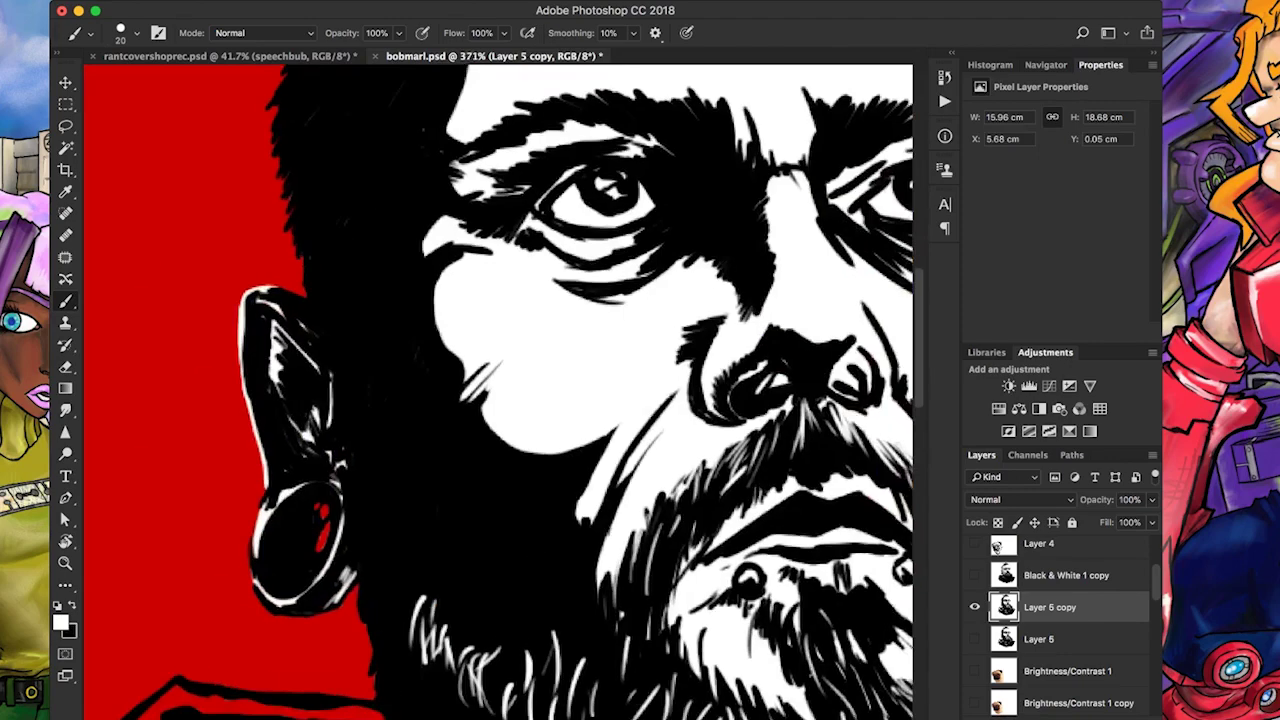
Switch the brush back to black and thicken the lower crease under the eye
scroll(700, 250, "up", 4)
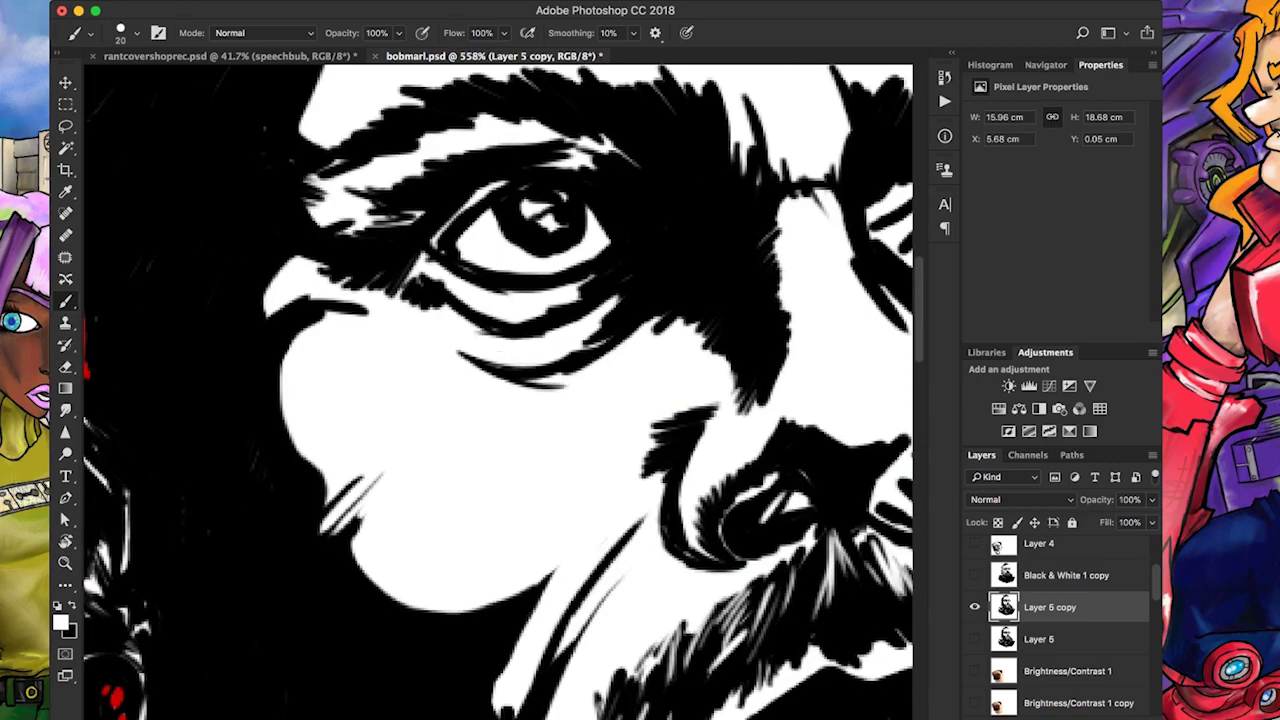
key("x")
mouse_move(452, 348)
left_mouse_down()
mouse_move(608, 340)
mouse_move(558, 358)
left_mouse_up()
left_click_drag(658, 318, 642, 326)
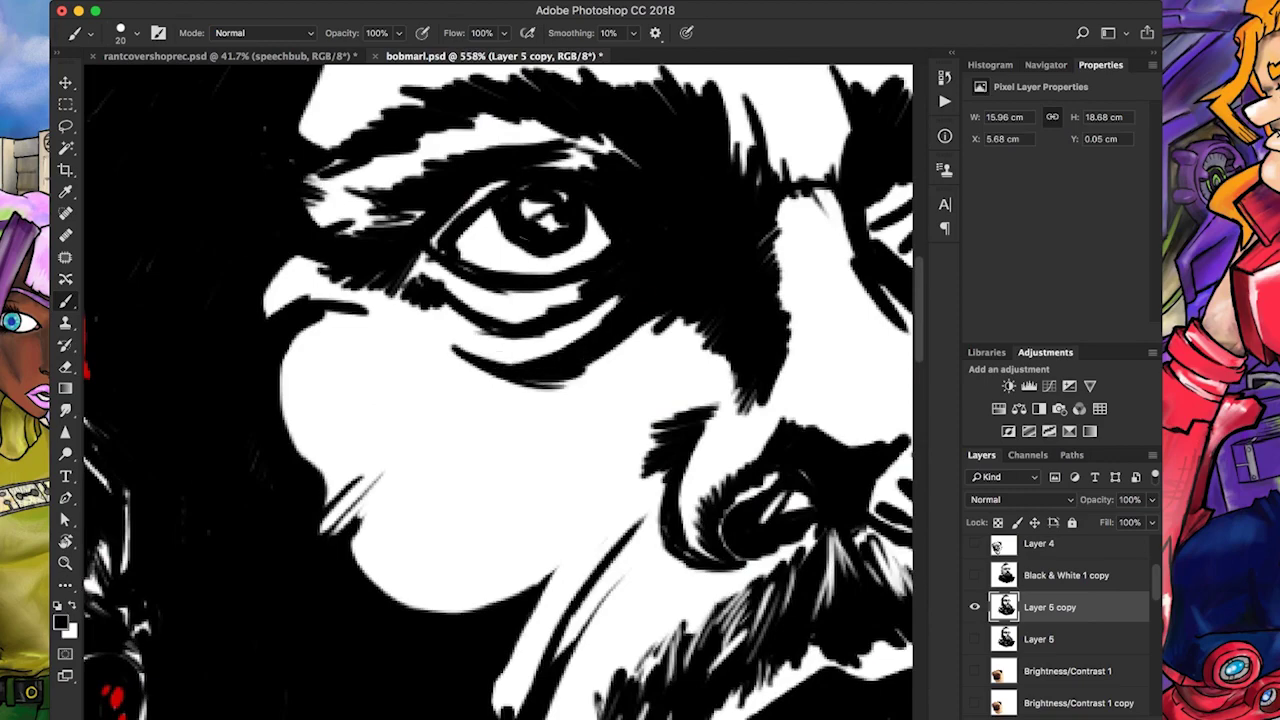
Erase the white coat highlight below the beard and its thin trailing streaks through to red
scroll(460, 269, "down", 8)
key("e")
scroll(471, 420, "up", 6)
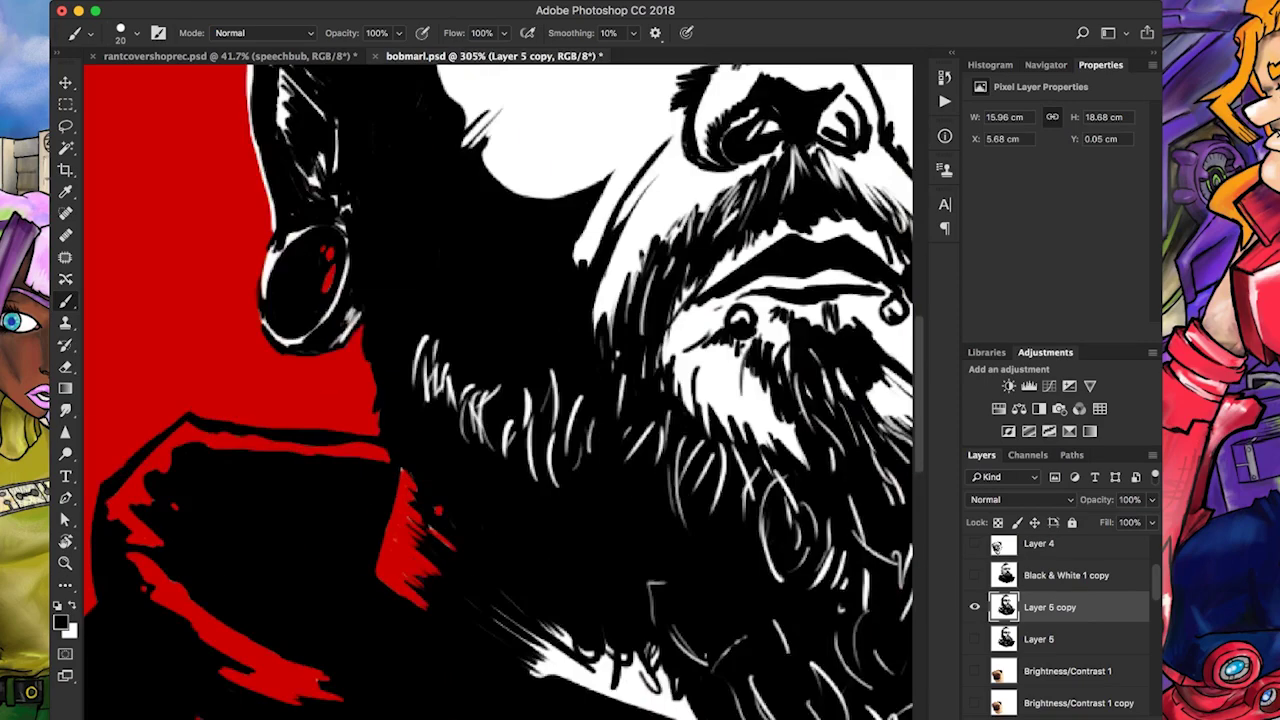
left_click_drag(398, 460, 512, 520)
mouse_move(440, 494)
left_mouse_down()
mouse_move(582, 542)
mouse_move(480, 482)
mouse_move(512, 516)
mouse_move(464, 516)
mouse_move(600, 556)
mouse_move(520, 474)
left_mouse_up()
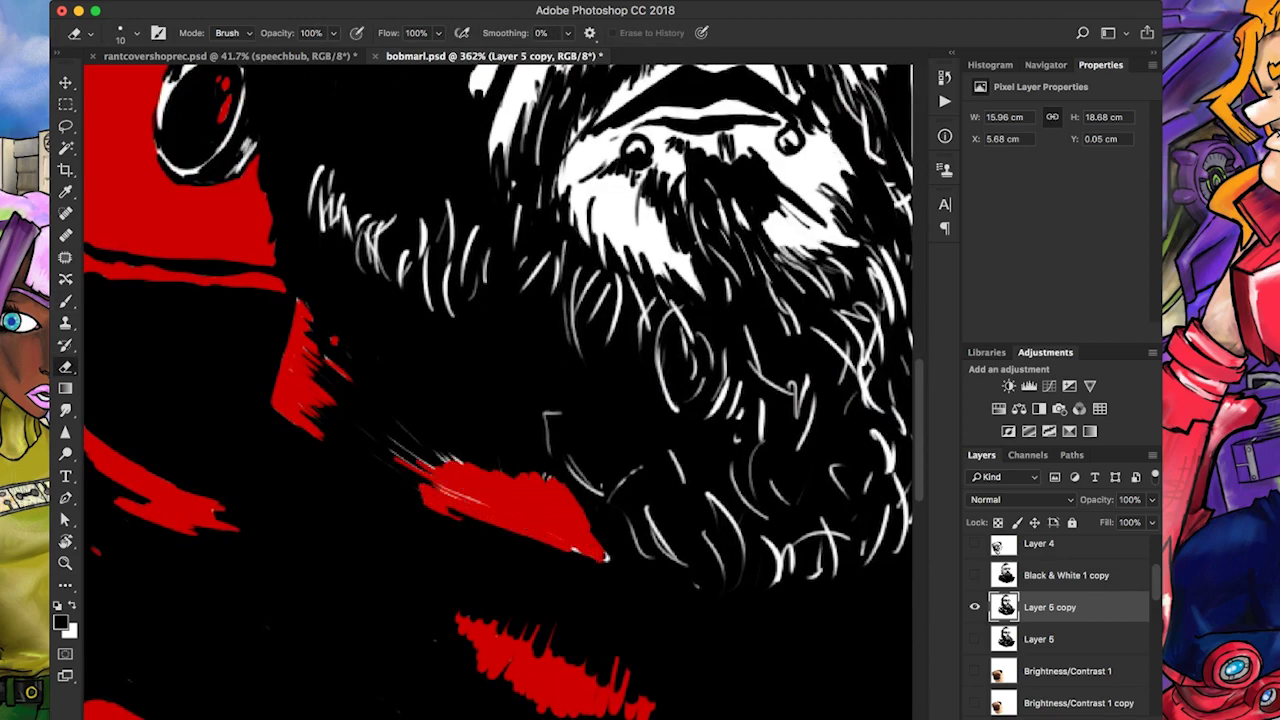
mouse_move(390, 450)
left_mouse_down()
mouse_move(488, 466)
mouse_move(400, 462)
mouse_move(460, 470)
mouse_move(440, 512)
left_mouse_up()
Paint short black beard hairs over the upper edge of the red coat highlight below the beard
key("b")
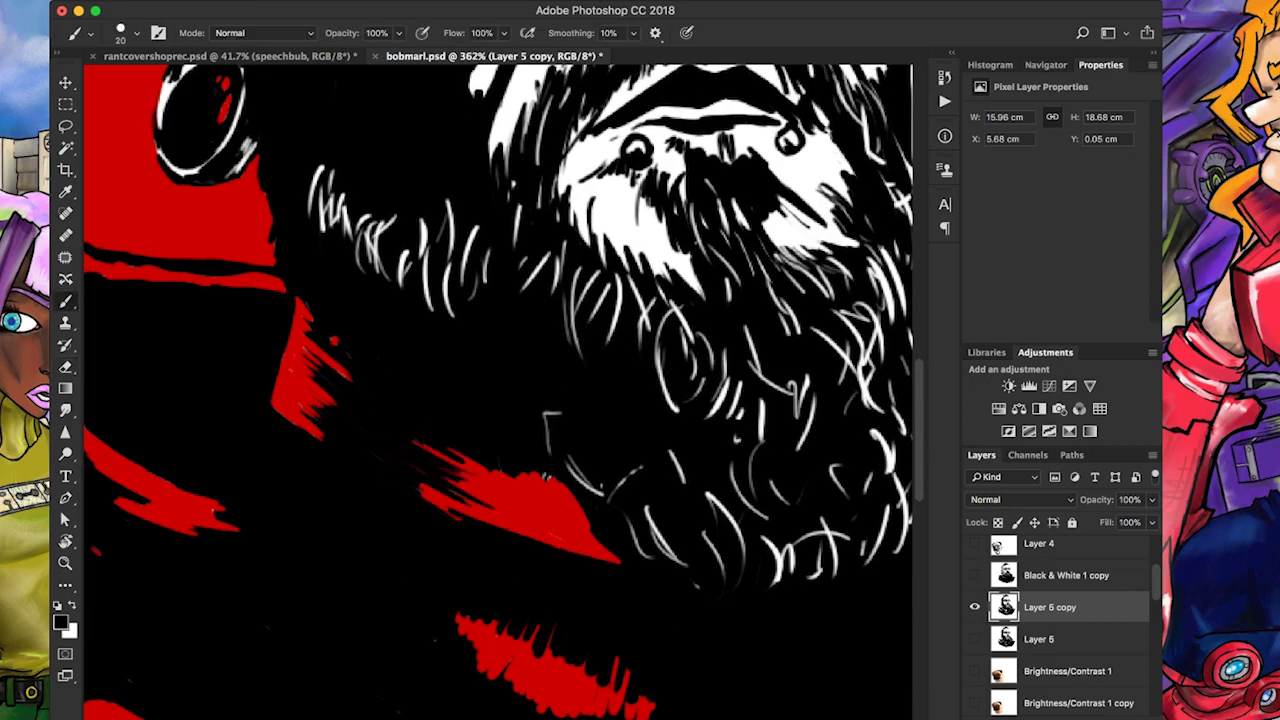
mouse_move(545, 474)
left_mouse_down()
mouse_move(556, 508)
mouse_move(490, 474)
mouse_move(588, 526)
mouse_move(606, 556)
left_mouse_up()
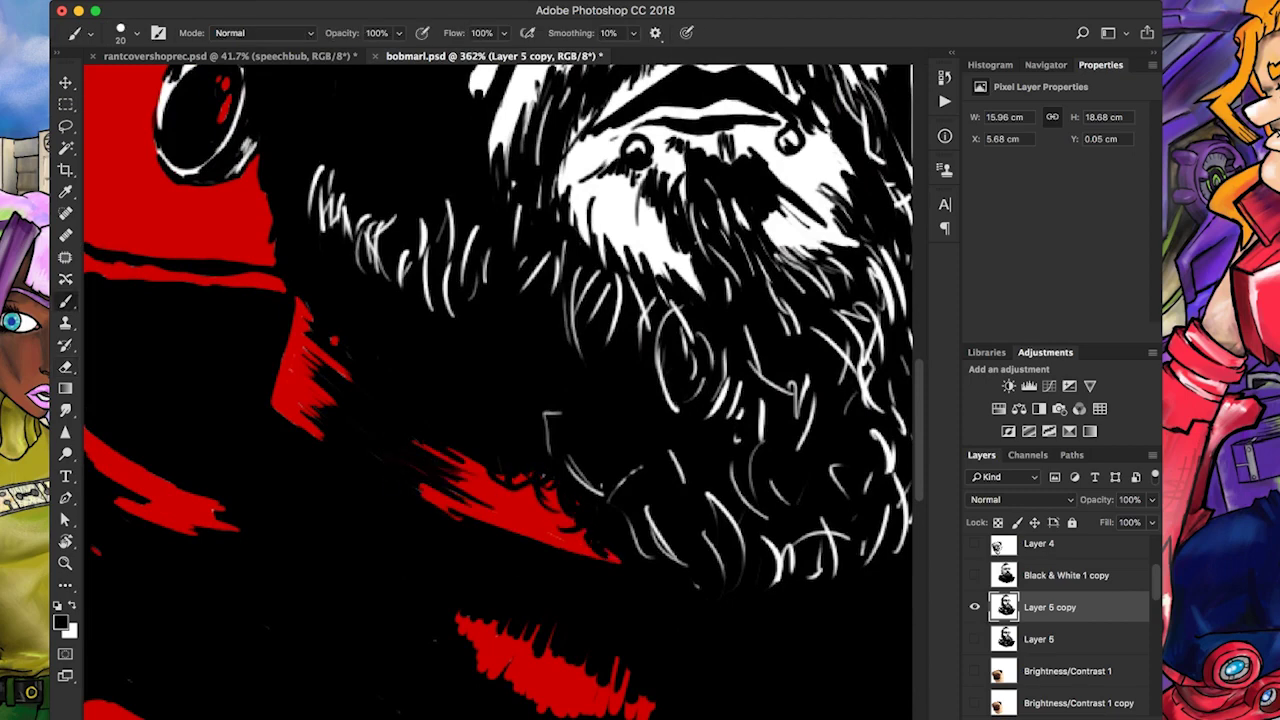
left_click_drag(496, 484, 460, 460)
Cover the white beard hairs along the jaw below the ear with black and view the whole portrait
left_click_drag(480, 300, 535, 490)
left_click_drag(370, 360, 450, 470)
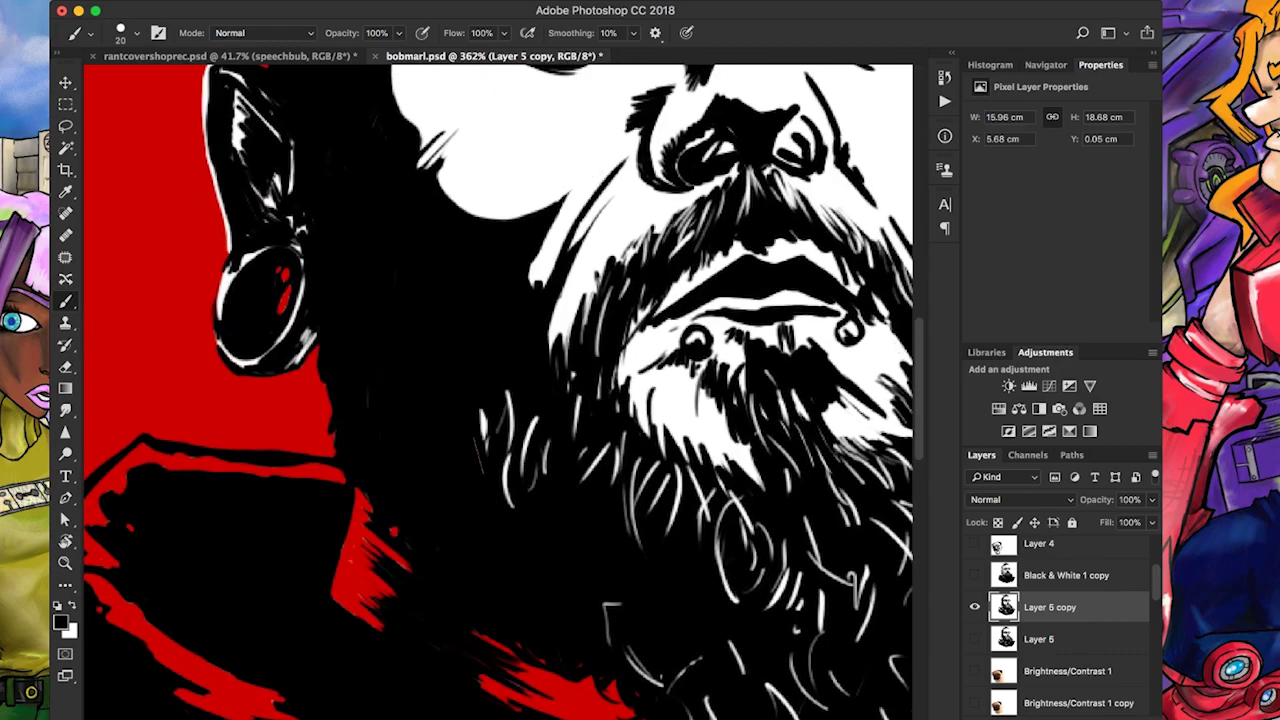
left_click_drag(500, 400, 545, 470)
key("super+0")
scroll(1060, 620, "up", 2)
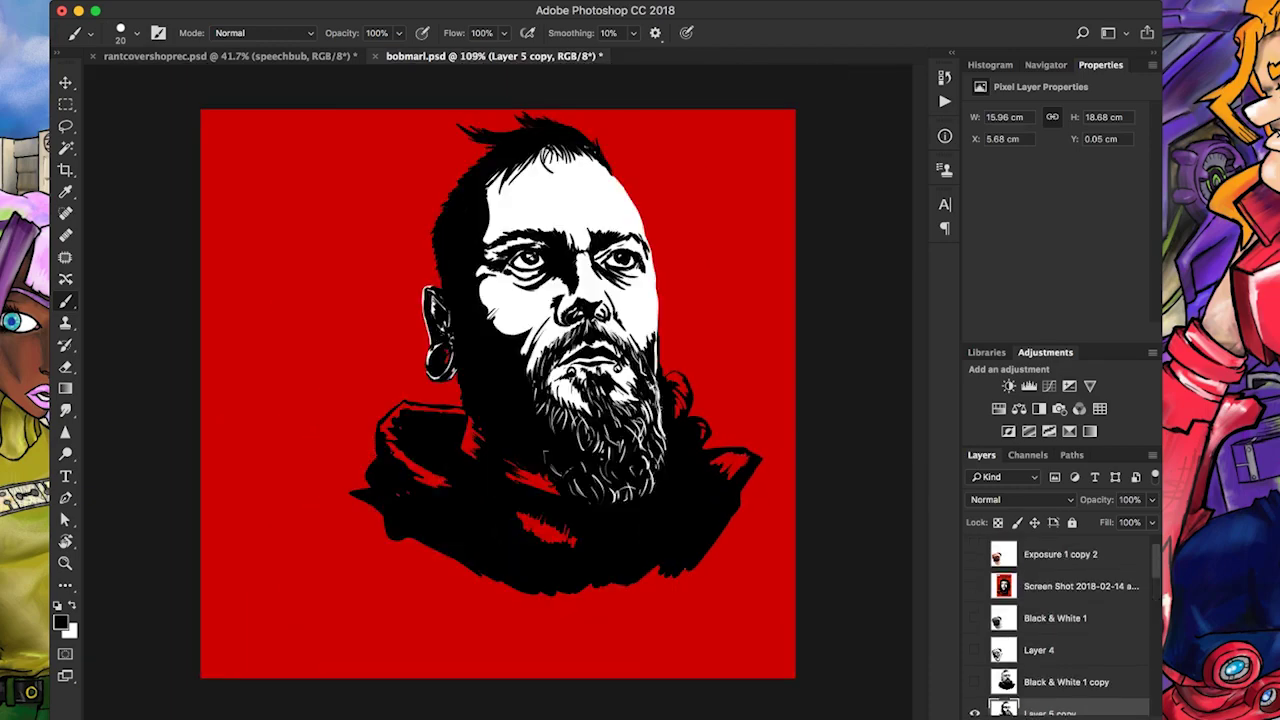
Show the pug's Black & White 1 and Layer 4 layers and make Layer 4 the active layer
scroll(610, 290, "up", 3)
scroll(500, 380, "up", 1)
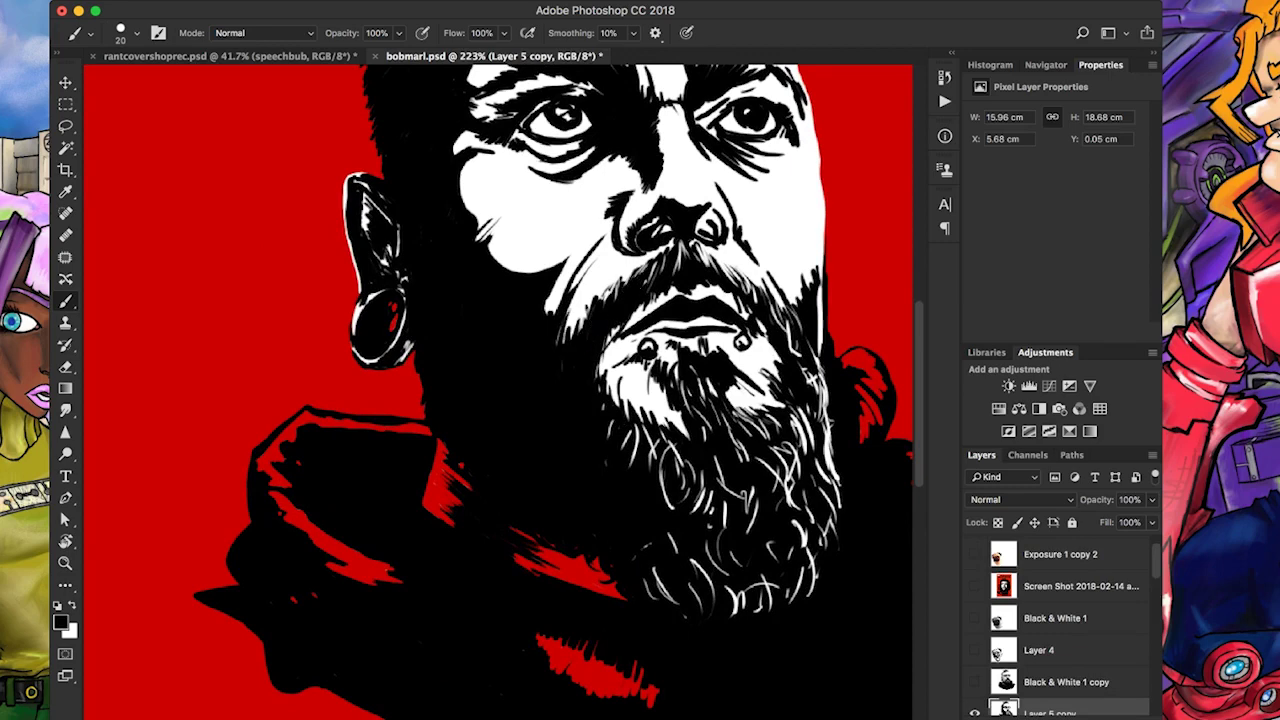
key("super+0")
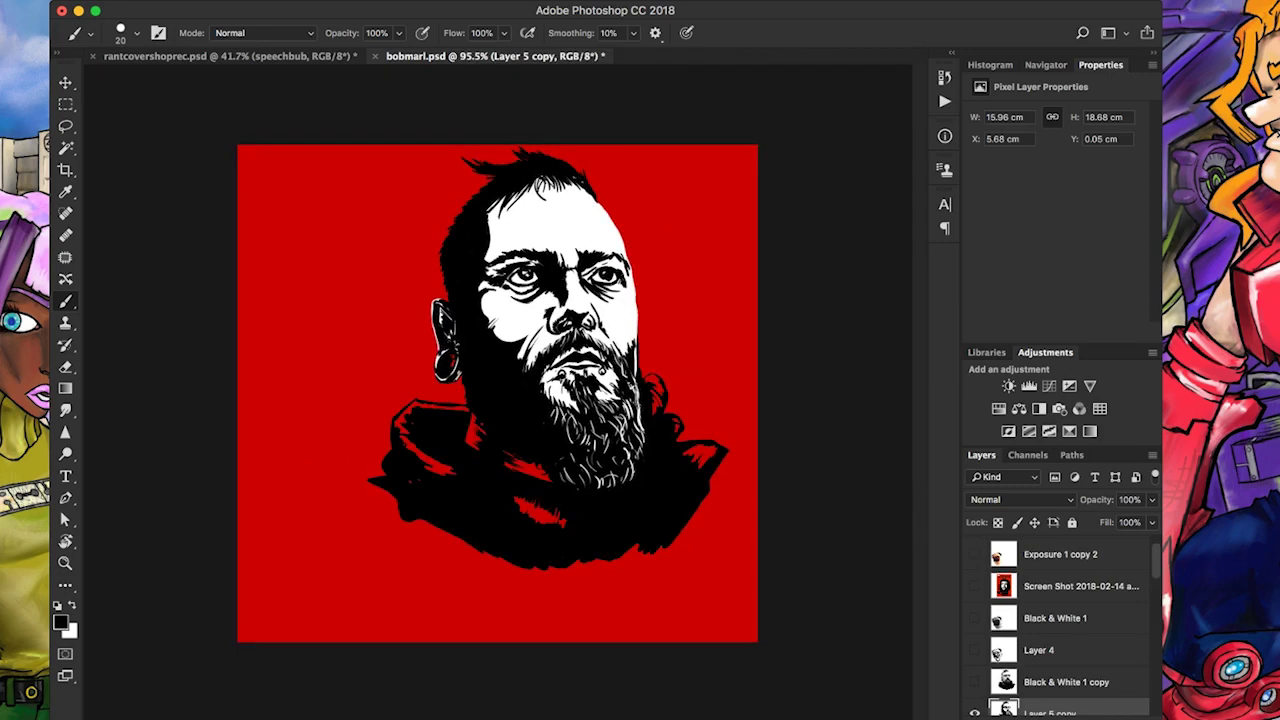
left_click(974, 650)
left_click(974, 618)
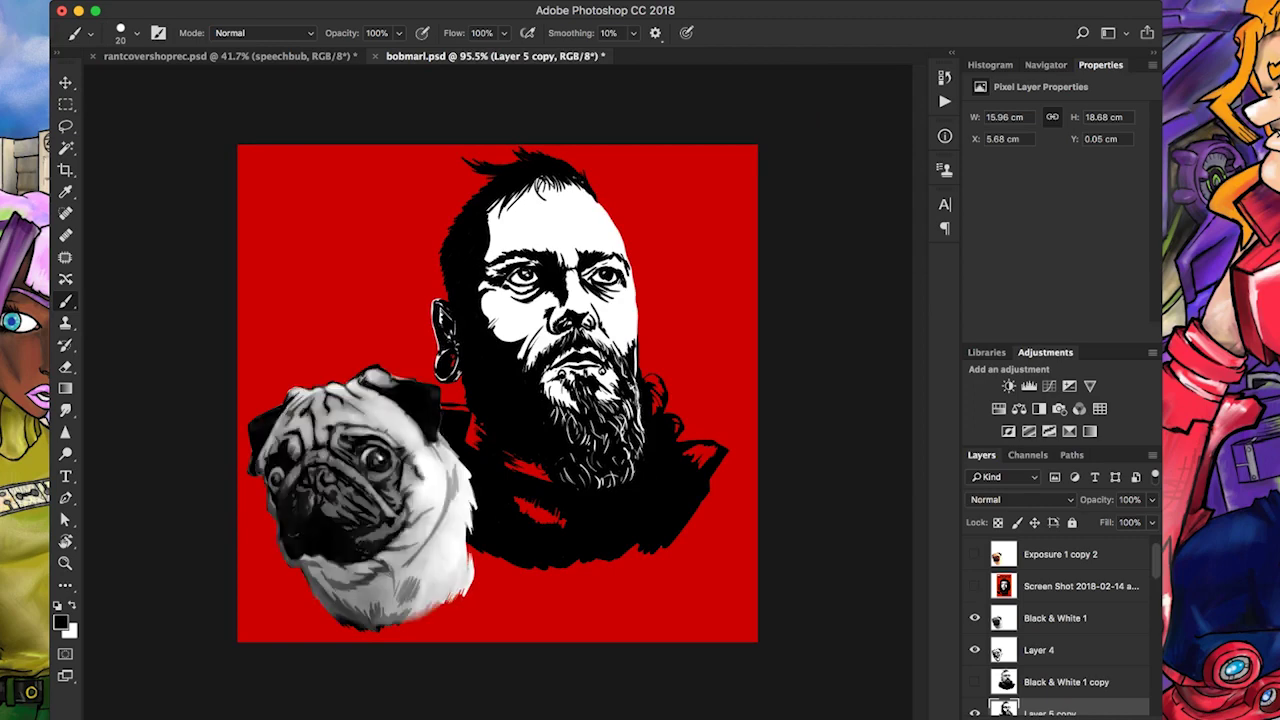
scroll(253, 480, "up", 4)
left_click(1055, 618)
scroll(465, 640, "up", 2)
scroll(505, 390, "up", 2)
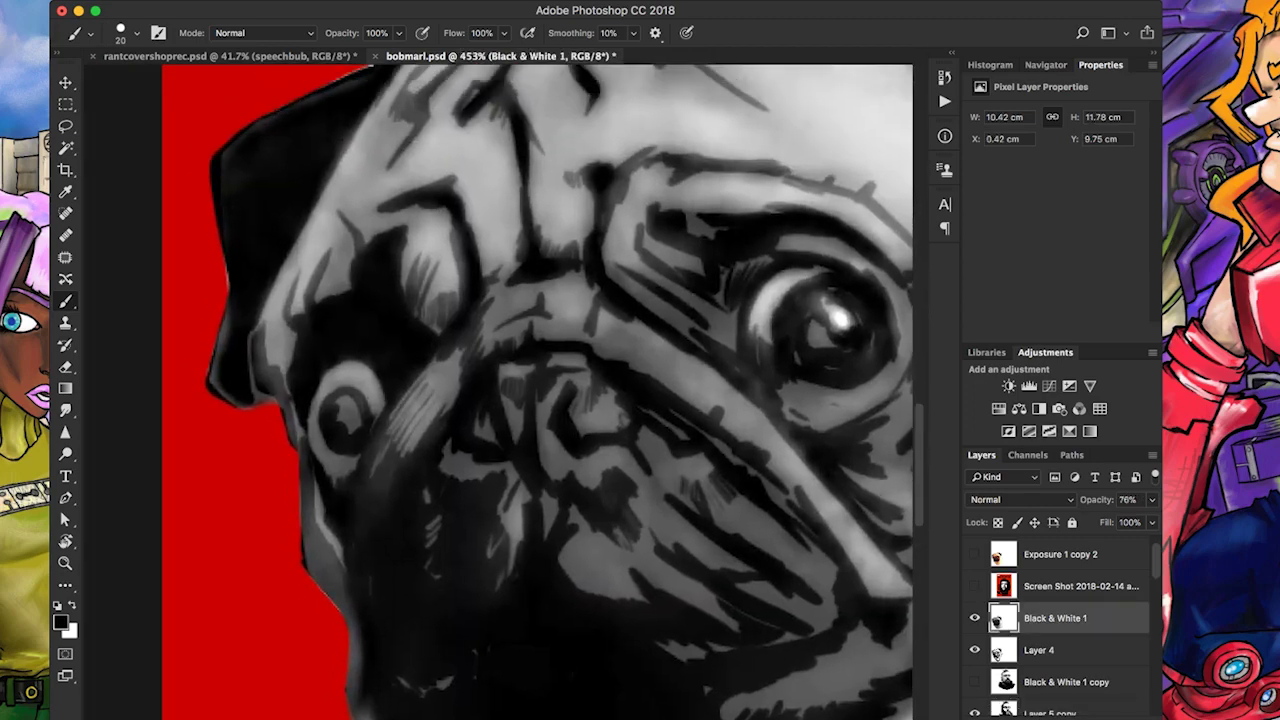
left_click(997, 651)
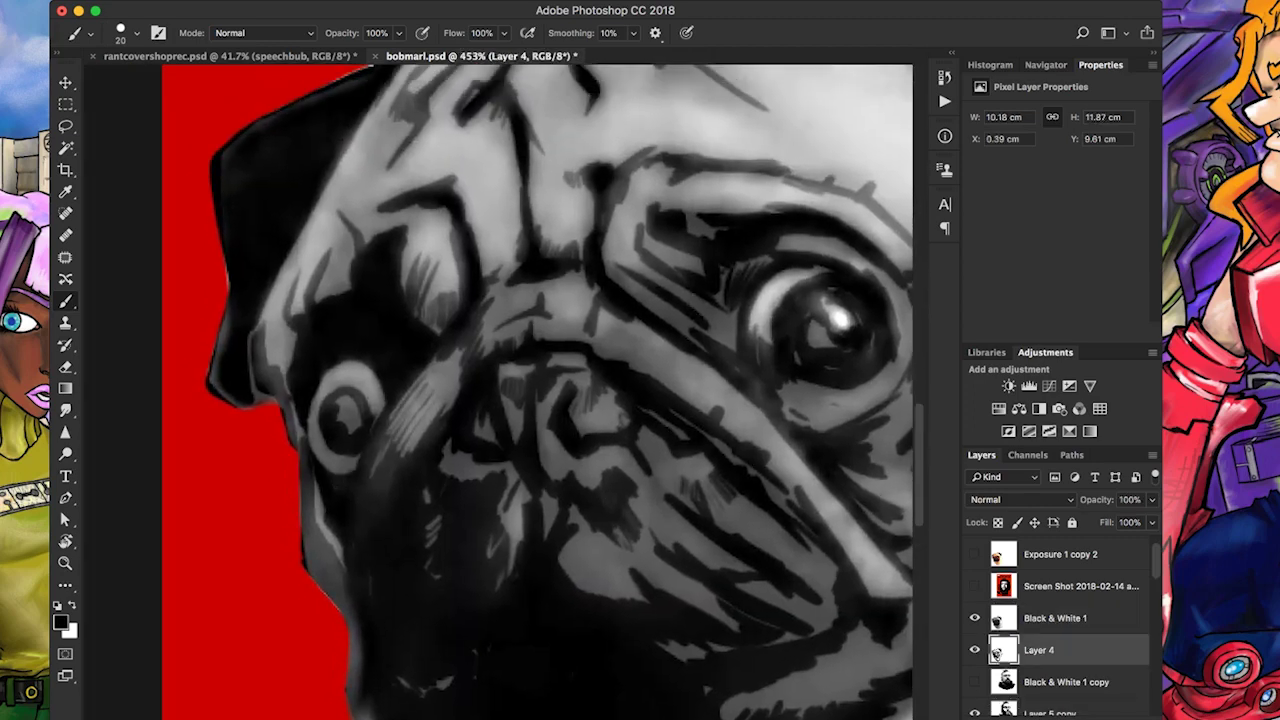
Paint short black fur strokes on the pug's brow above the small eye, beside the folded ear
scroll(537, 390, "up", 3)
left_click_drag(306, 442, 298, 494)
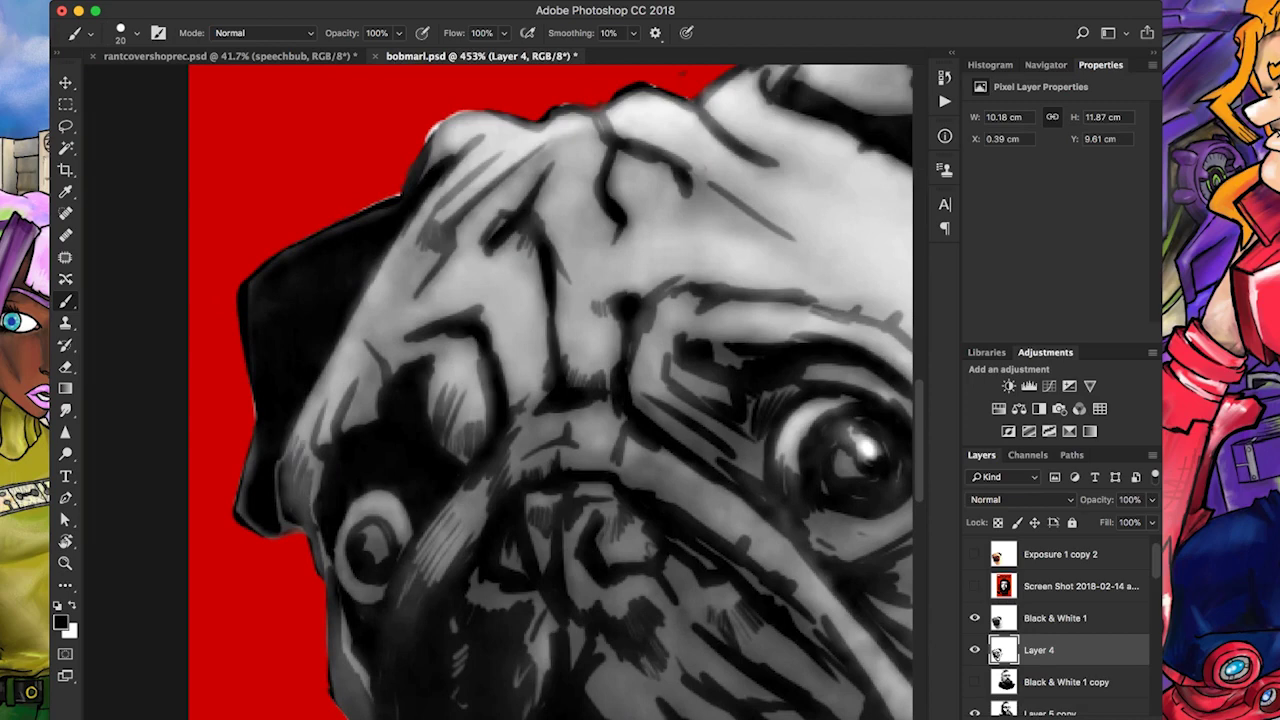
left_click_drag(398, 284, 368, 326)
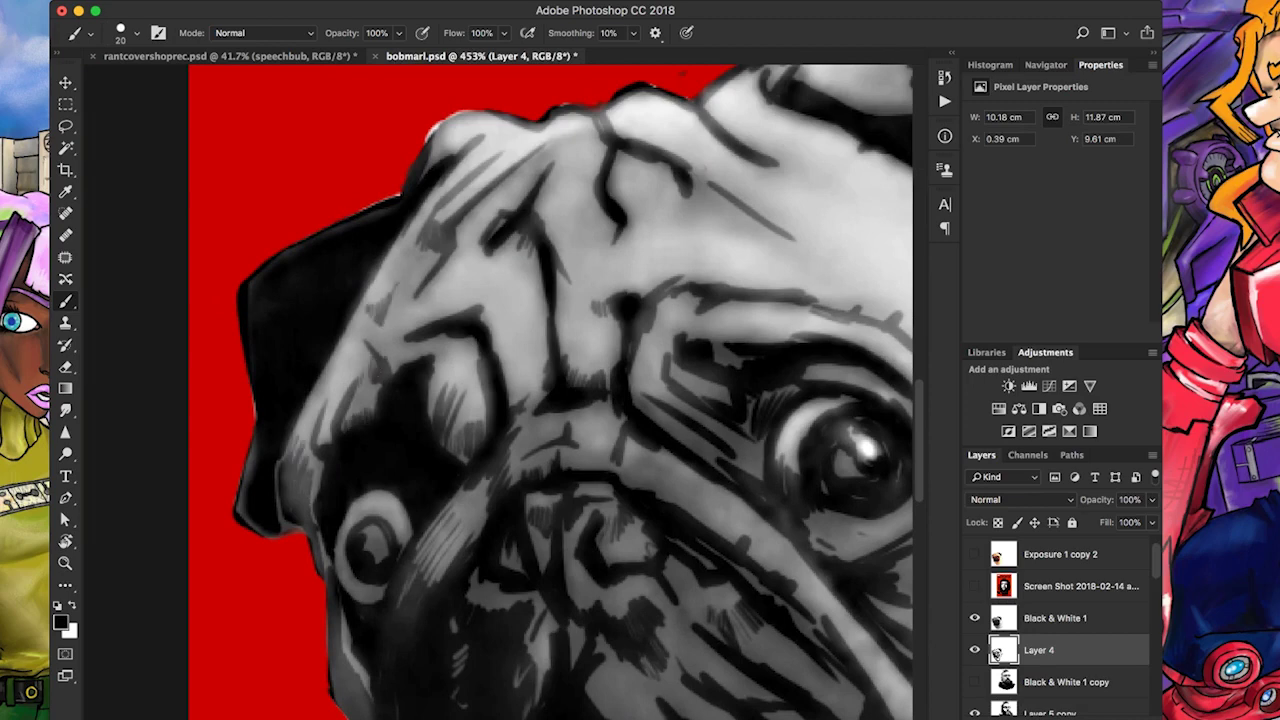
left_click_drag(424, 262, 384, 326)
Paint short fur strokes along the edges of the shadow folds beneath the pug's chin
scroll(537, 390, "down", 5)
scroll(537, 390, "right", 2)
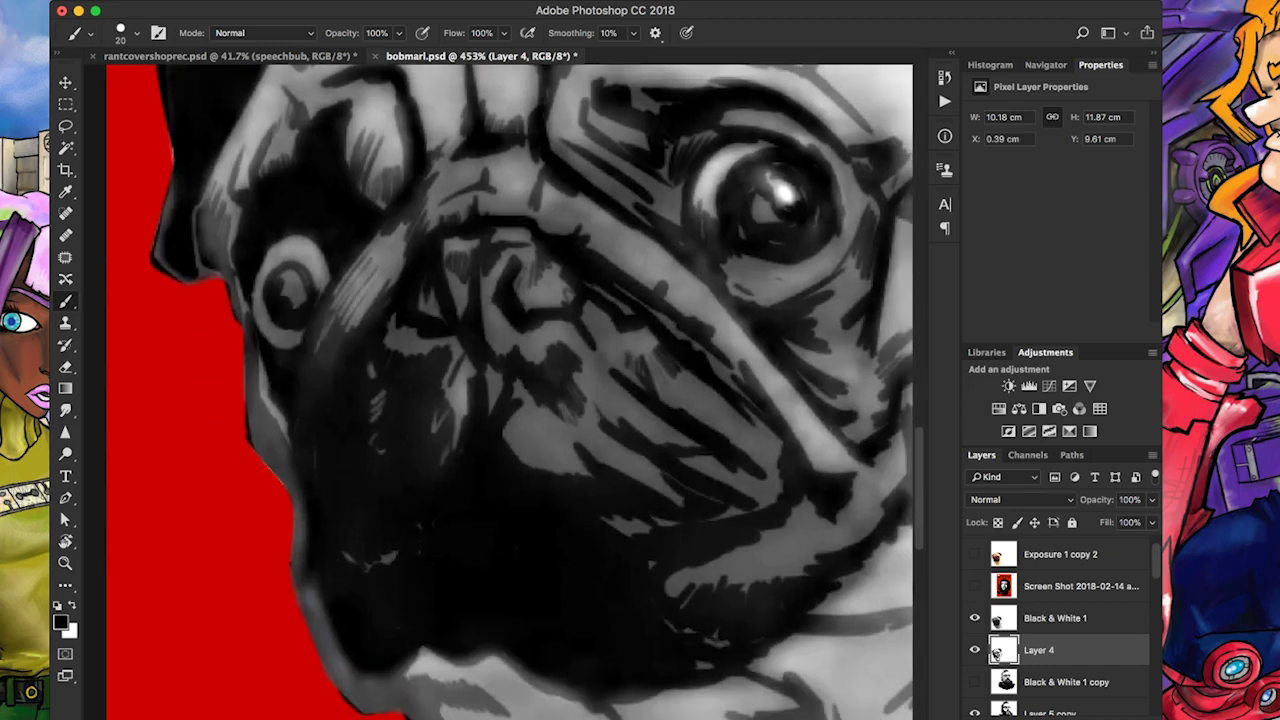
scroll(510, 390, "down", 4)
scroll(510, 390, "right", 1)
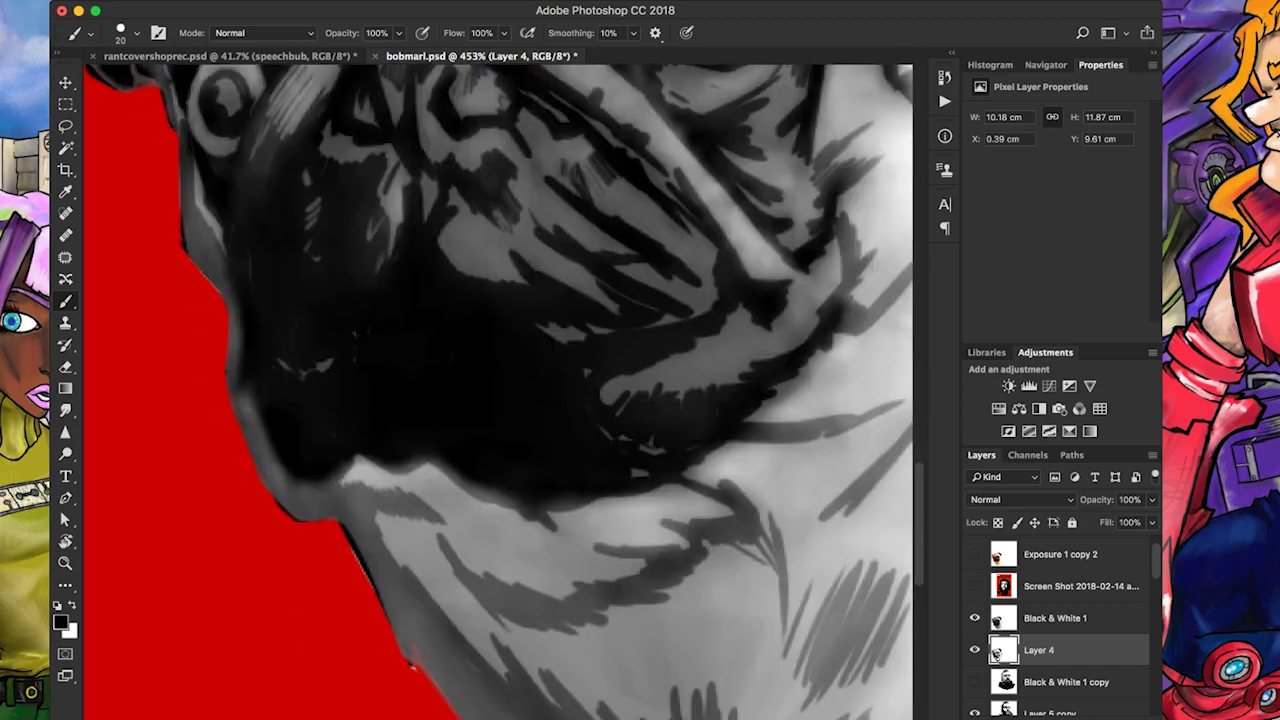
mouse_move(462, 488)
left_mouse_down()
mouse_move(414, 528)
mouse_move(436, 528)
left_mouse_up()
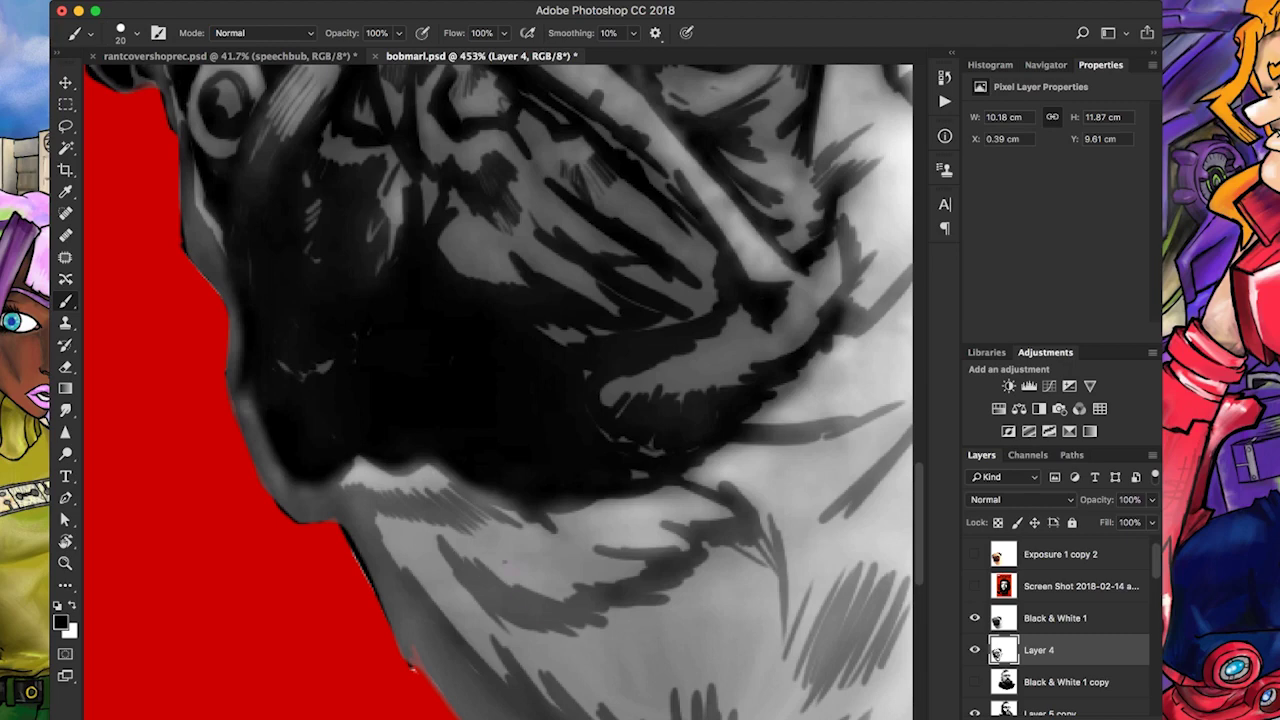
left_click_drag(566, 562, 504, 604)
mouse_move(596, 572)
left_mouse_down()
mouse_move(540, 606)
mouse_move(582, 584)
left_mouse_up()
mouse_move(400, 534)
left_mouse_down()
mouse_move(386, 560)
mouse_move(396, 600)
left_mouse_up()
Hatch black fur strokes across the pug's lower chest and upward from the bottom edge of its fur
scroll(510, 390, "down", 4)
scroll(510, 390, "right", 1)
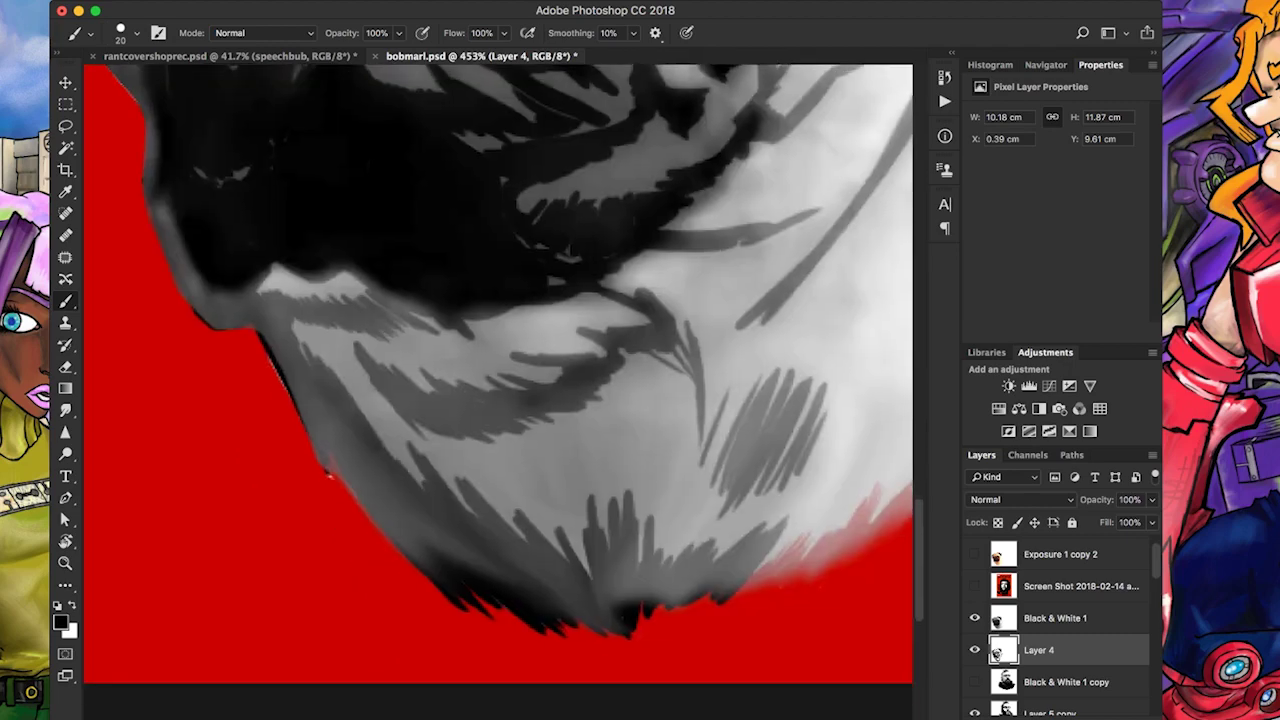
left_click_drag(476, 484, 450, 514)
left_click_drag(566, 502, 530, 560)
left_click_drag(592, 510, 558, 578)
scroll(500, 390, "up", 1)
scroll(500, 390, "right", 2)
left_click_drag(680, 522, 612, 644)
mouse_move(704, 546)
left_mouse_down()
mouse_move(628, 646)
mouse_move(678, 590)
left_mouse_up()
left_click_drag(670, 586, 622, 642)
left_click_drag(594, 456, 552, 526)
left_click_drag(580, 428, 564, 478)
left_click_drag(536, 484, 494, 550)
Add short black strokes beside the long neck crease and below the crease under the pug's cheek
scroll(500, 390, "up", 2)
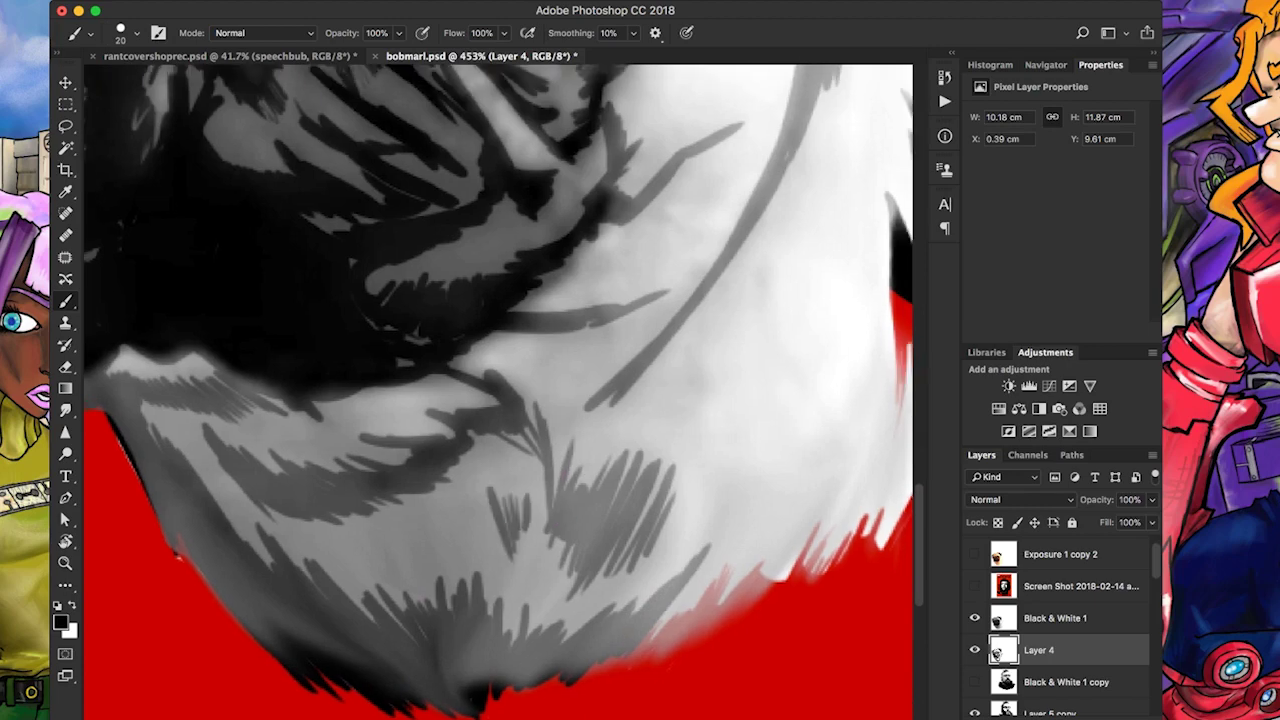
scroll(500, 390, "right", 1)
left_click_drag(544, 458, 532, 478)
left_click_drag(640, 422, 600, 490)
mouse_move(656, 392)
left_mouse_down()
mouse_move(618, 458)
mouse_move(628, 452)
left_mouse_up()
Add short black fur strokes around the corner of the pug's mouth and along its muzzle
scroll(600, 430, "up", 2)
scroll(600, 430, "left", 1)
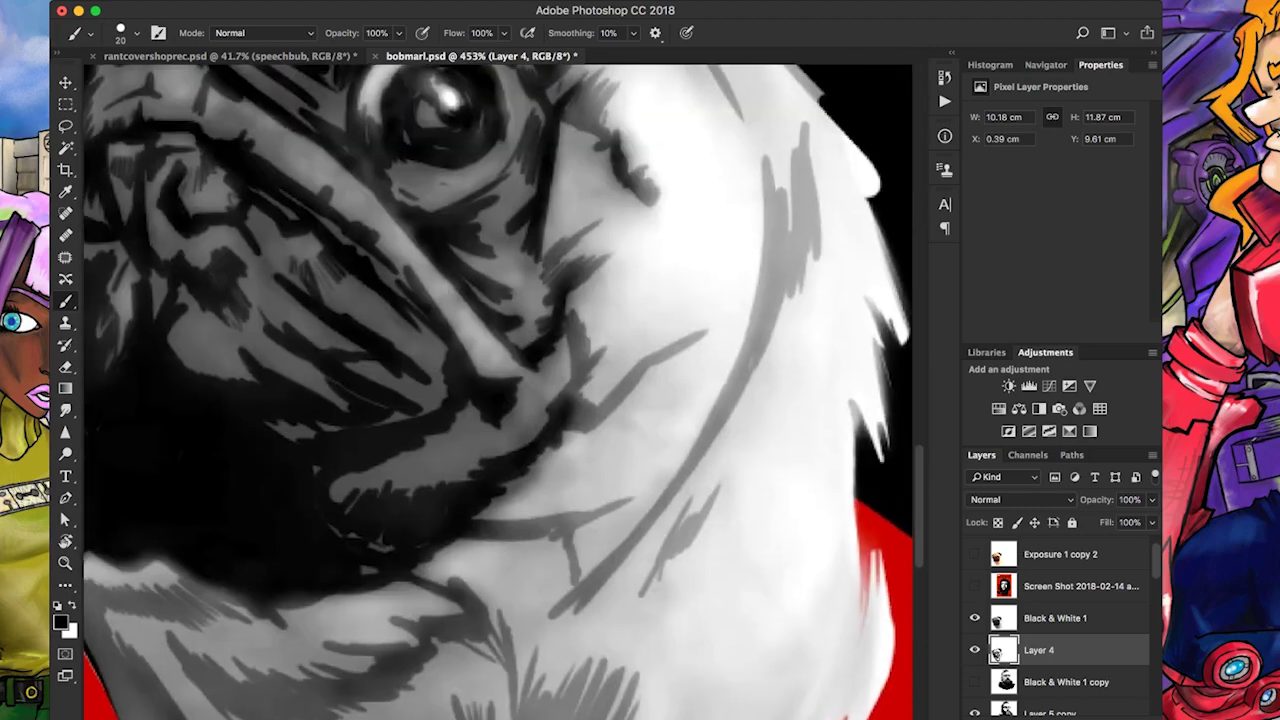
left_click_drag(532, 406, 508, 446)
left_click_drag(558, 376, 528, 444)
left_click_drag(380, 478, 348, 510)
scroll(500, 390, "up", 2)
scroll(500, 390, "left", 2)
mouse_move(320, 430)
left_mouse_down()
mouse_move(304, 444)
mouse_move(416, 470)
left_mouse_up()
left_click_drag(584, 484, 508, 488)
Add fine black strokes to the pug's muzzle and beneath the dark cheek spot beside the large eye
scroll(500, 390, "left", 3)
scroll(500, 390, "up", 1)
scroll(500, 390, "up", 1)
left_click_drag(462, 444, 442, 480)
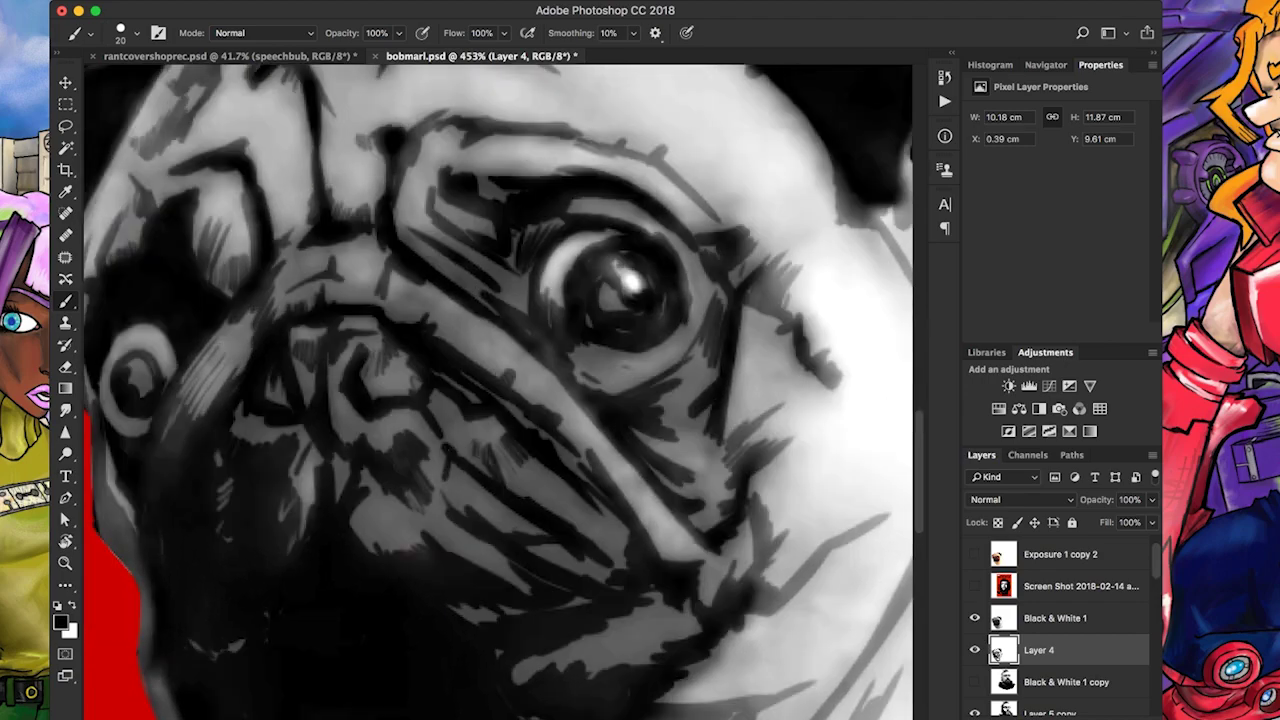
scroll(500, 390, "right", 4)
left_click_drag(666, 380, 606, 414)
left_click_drag(680, 380, 626, 414)
Hatch a patch of long black fur strokes near the outer edge of the pug's neck, beside the coat
scroll(500, 390, "down", 3)
scroll(500, 390, "right", 2)
scroll(500, 390, "down", 2)
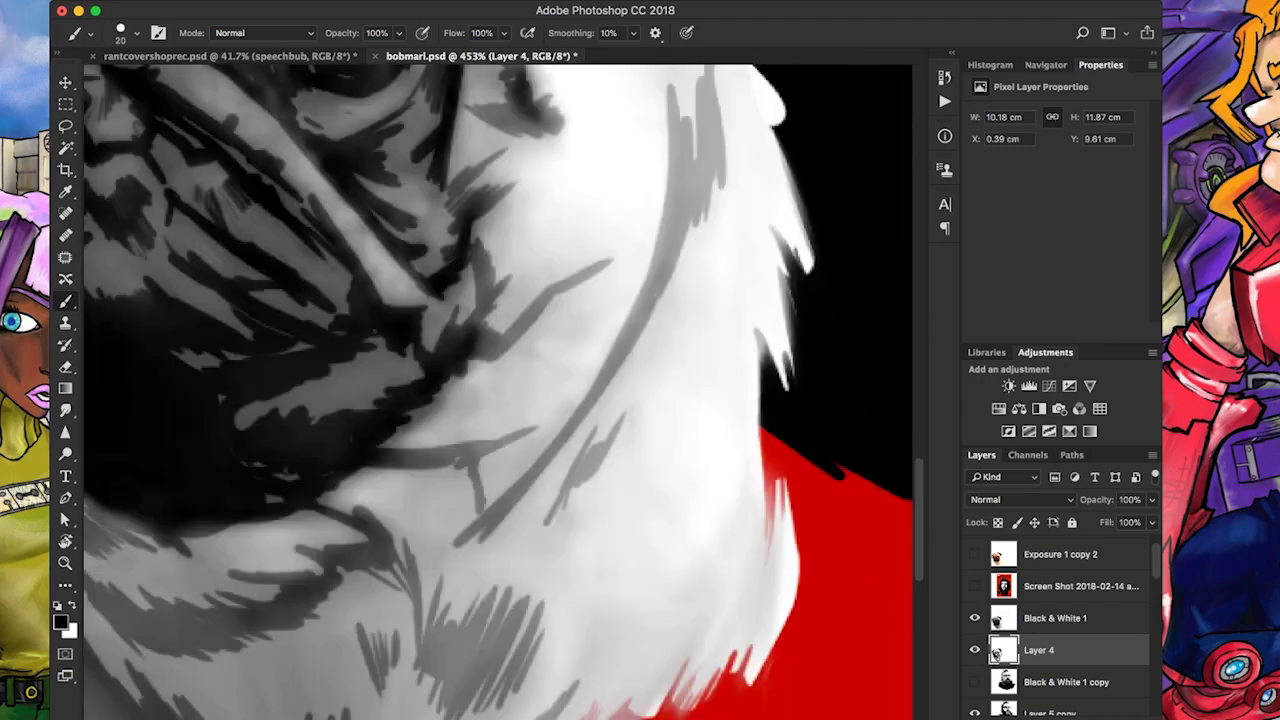
mouse_move(716, 566)
left_mouse_down()
mouse_move(676, 690)
mouse_move(674, 664)
left_mouse_up()
left_click_drag(740, 546, 704, 646)
left_click_drag(704, 564, 668, 684)
scroll(500, 390, "down", 4)
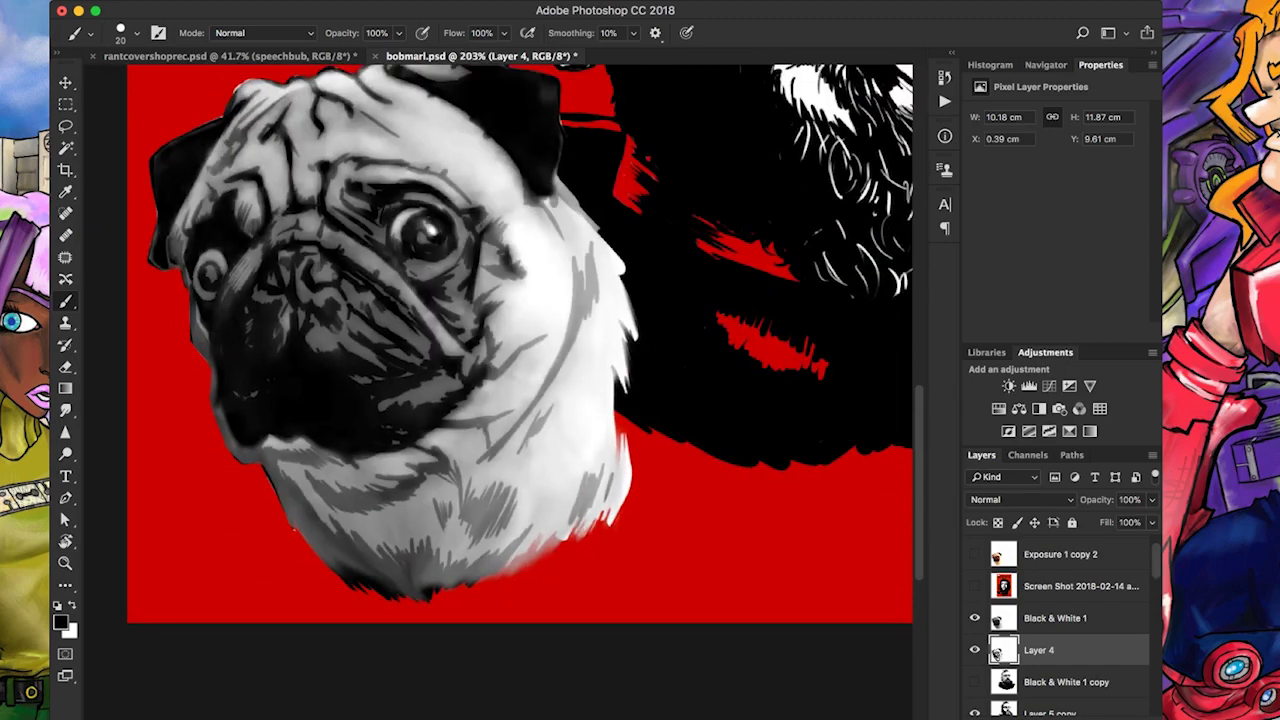
Paint a band of long black fur strokes across the middle of the pug's chest, joining the hatched patches
scroll(430, 560, "up", 4)
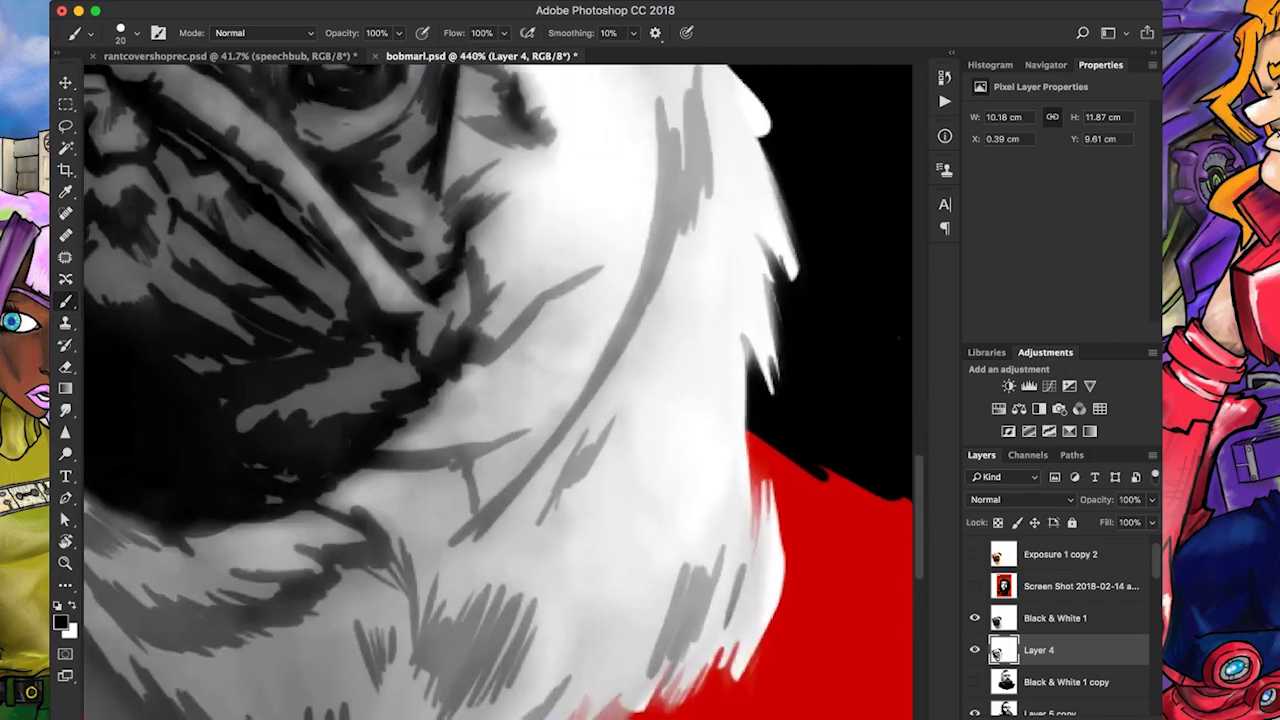
left_click_drag(450, 462, 410, 526)
mouse_move(486, 440)
left_mouse_down()
mouse_move(440, 520)
mouse_move(476, 498)
left_mouse_up()
left_click_drag(516, 420, 482, 494)
mouse_move(530, 402)
left_mouse_down()
mouse_move(500, 500)
mouse_move(522, 496)
left_mouse_up()
mouse_move(572, 408)
left_mouse_down()
mouse_move(542, 500)
mouse_move(556, 494)
left_mouse_up()
mouse_move(602, 374)
left_mouse_down()
mouse_move(580, 456)
mouse_move(594, 452)
left_mouse_up()
left_click_drag(336, 382, 288, 458)
left_click_drag(356, 416, 318, 474)
left_click_drag(316, 356, 264, 438)
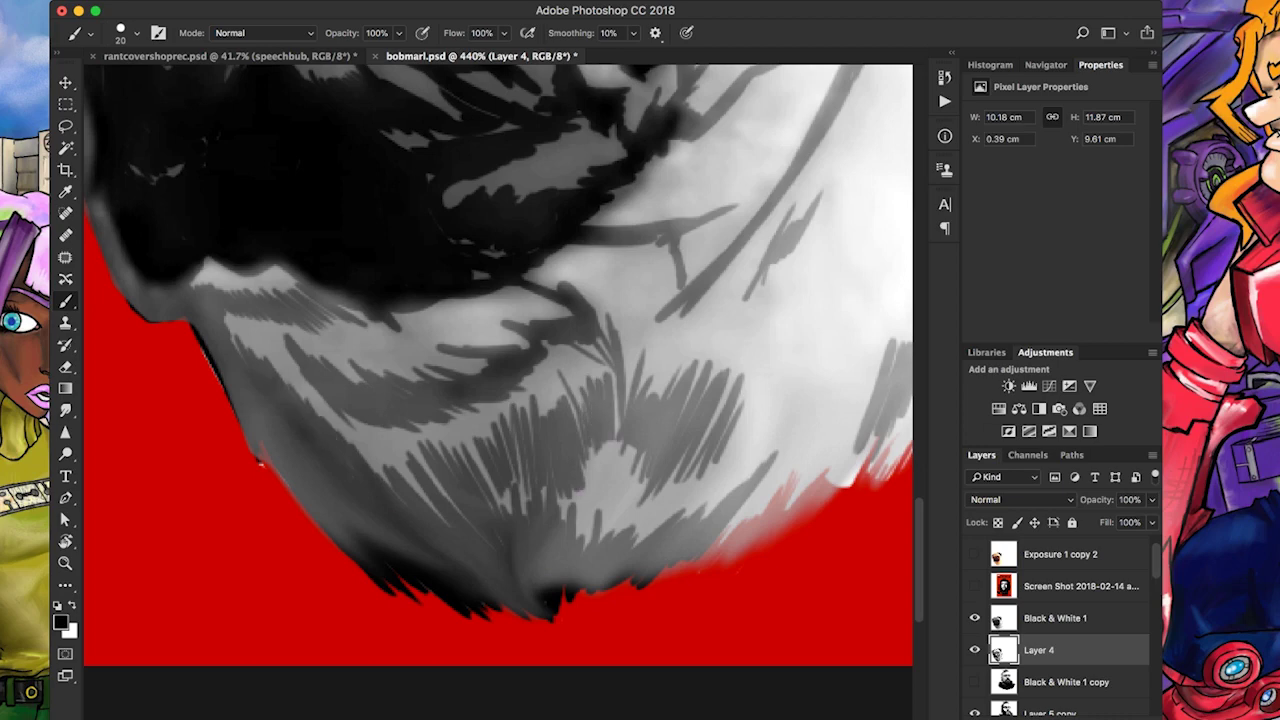
Continue the black fur hatching over the shadowed side of the pug's chest toward its outer edge
left_click_drag(390, 428, 352, 486)
left_click_drag(350, 412, 326, 442)
mouse_move(420, 420)
left_mouse_down()
mouse_move(510, 505)
mouse_move(400, 452)
left_mouse_up()
left_click_drag(454, 430, 422, 472)
left_click_drag(386, 408, 358, 458)
left_click_drag(336, 400, 316, 434)
left_click_drag(376, 404, 326, 472)
left_click_drag(412, 432, 356, 506)
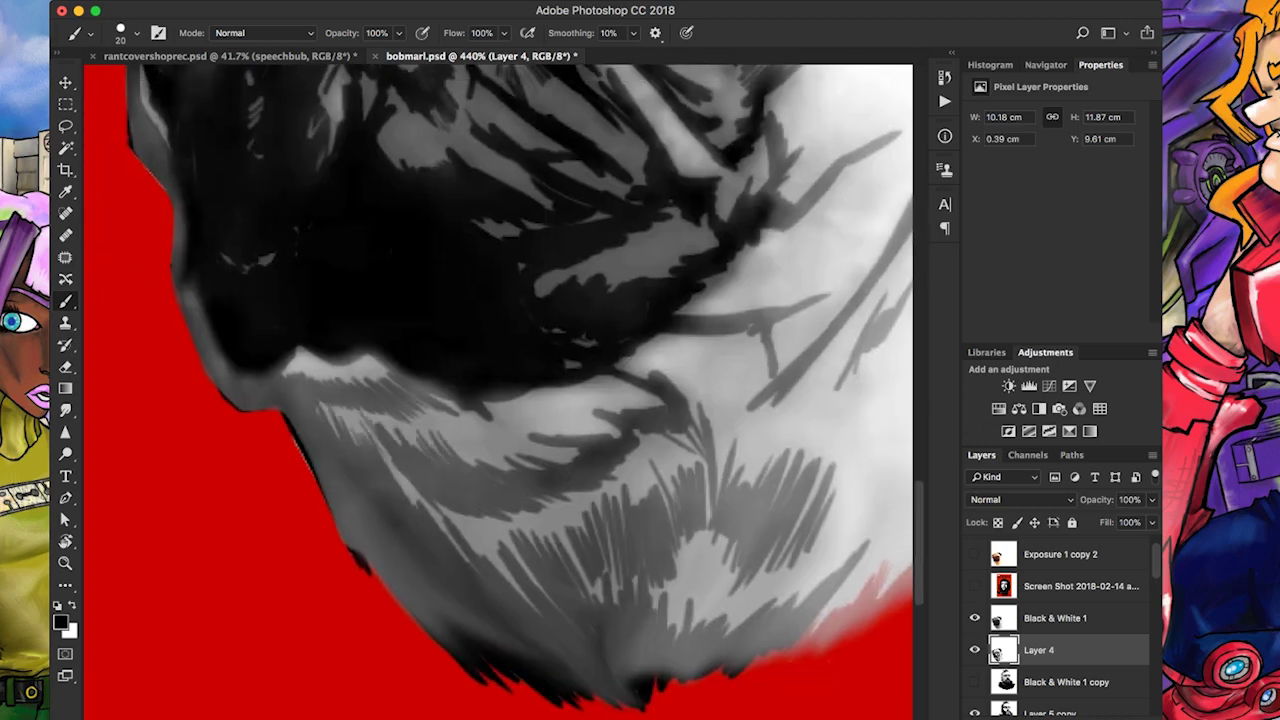
Feather the upper edge of the dark fold beneath the pug's chin with fine black hair strokes
left_click_drag(512, 434, 458, 466)
left_click_drag(578, 436, 486, 468)
left_click_drag(614, 398, 562, 414)
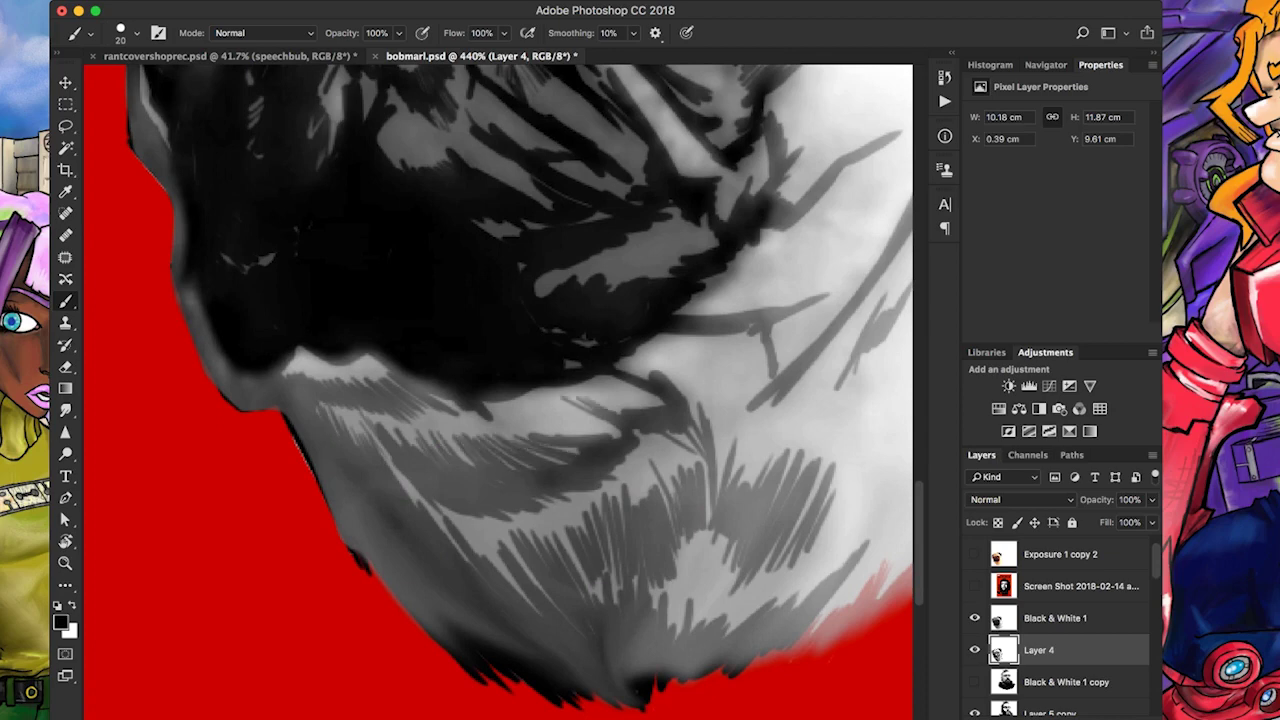
left_click_drag(662, 382, 600, 414)
left_click_drag(700, 372, 640, 418)
left_click_drag(724, 358, 688, 384)
left_click_drag(742, 336, 694, 376)
mouse_move(760, 326)
left_mouse_down()
mouse_move(700, 344)
mouse_move(734, 340)
left_mouse_up()
left_click_drag(500, 250, 530, 560)
Extend the black fur hatching from the pug's forehead wrinkles down to the brow above the small eye
scroll(498, 390, "up", 10)
scroll(498, 390, "left", 6)
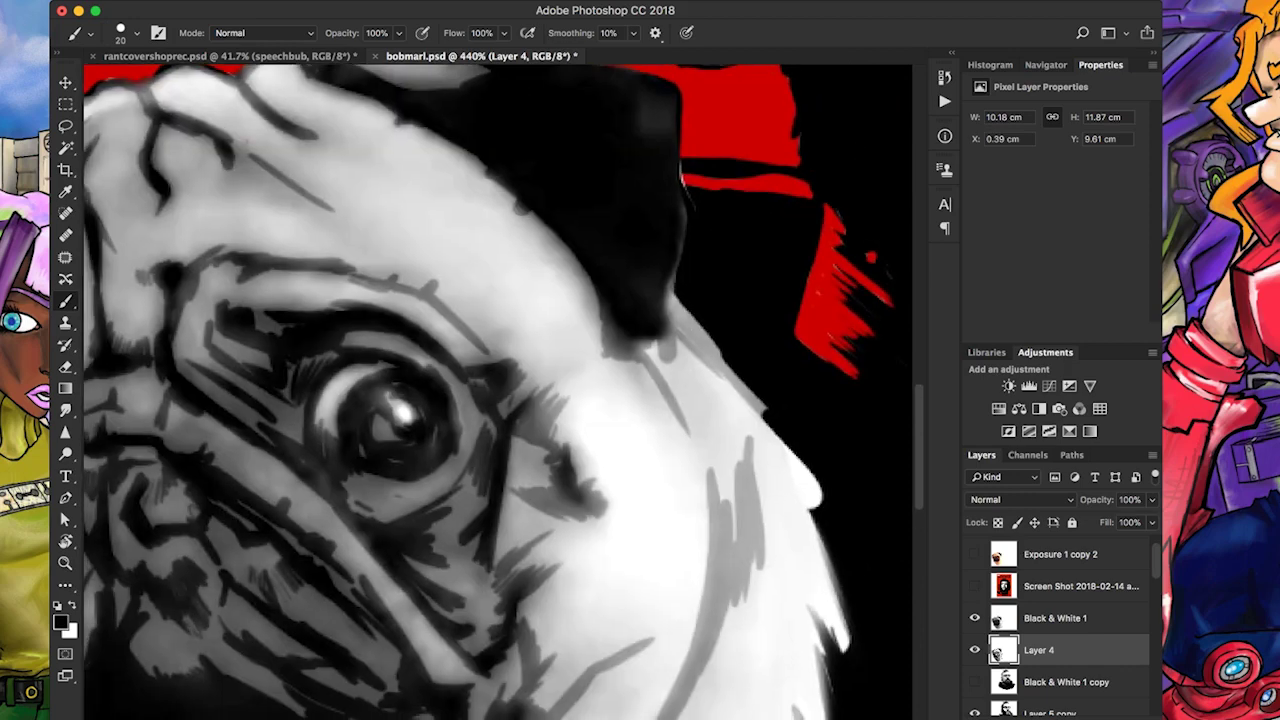
scroll(498, 390, "down", 3)
scroll(498, 390, "left", 5)
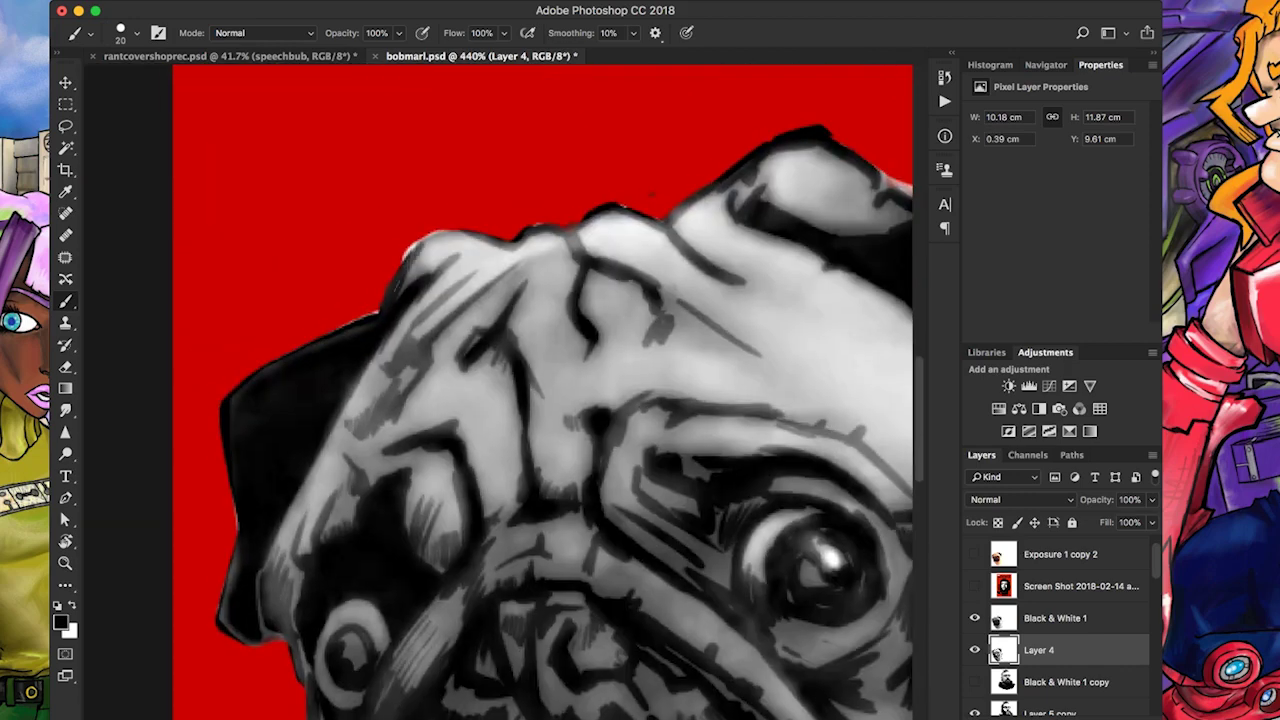
scroll(540, 390, "down", 6)
scroll(540, 390, "left", 2)
left_click_drag(368, 290, 346, 342)
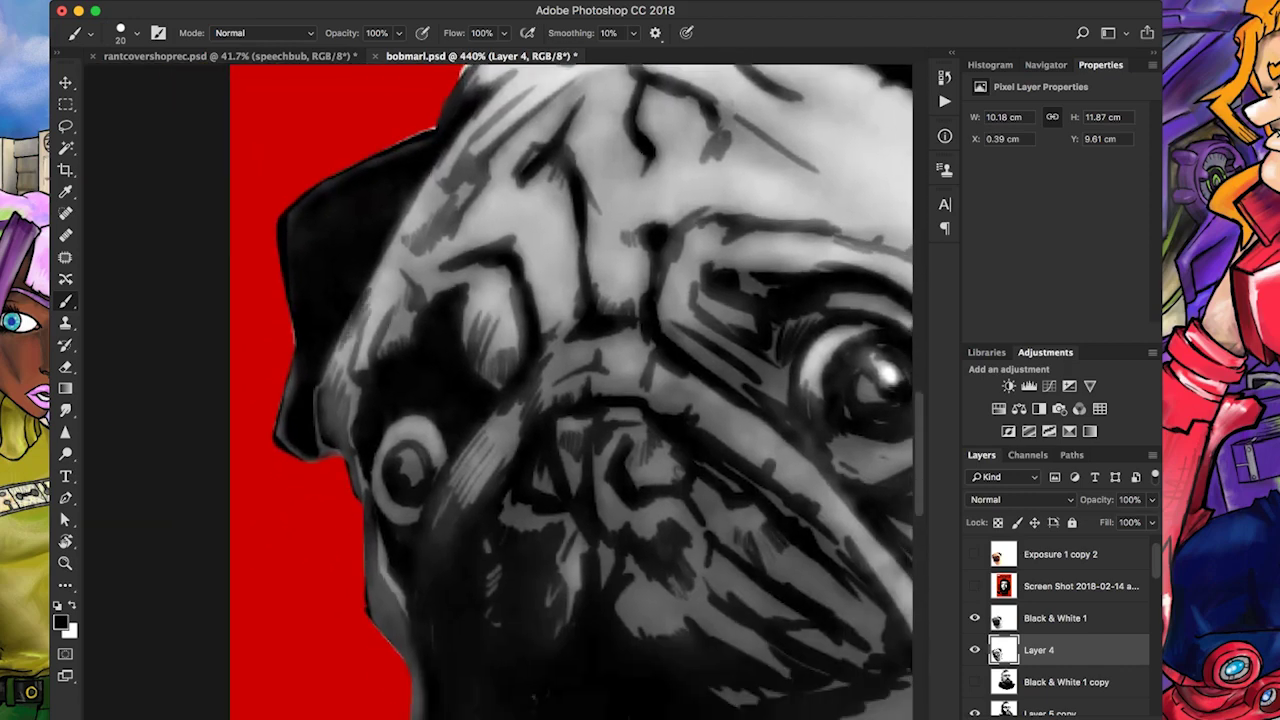
left_click_drag(378, 268, 342, 352)
left_click_drag(420, 258, 398, 288)
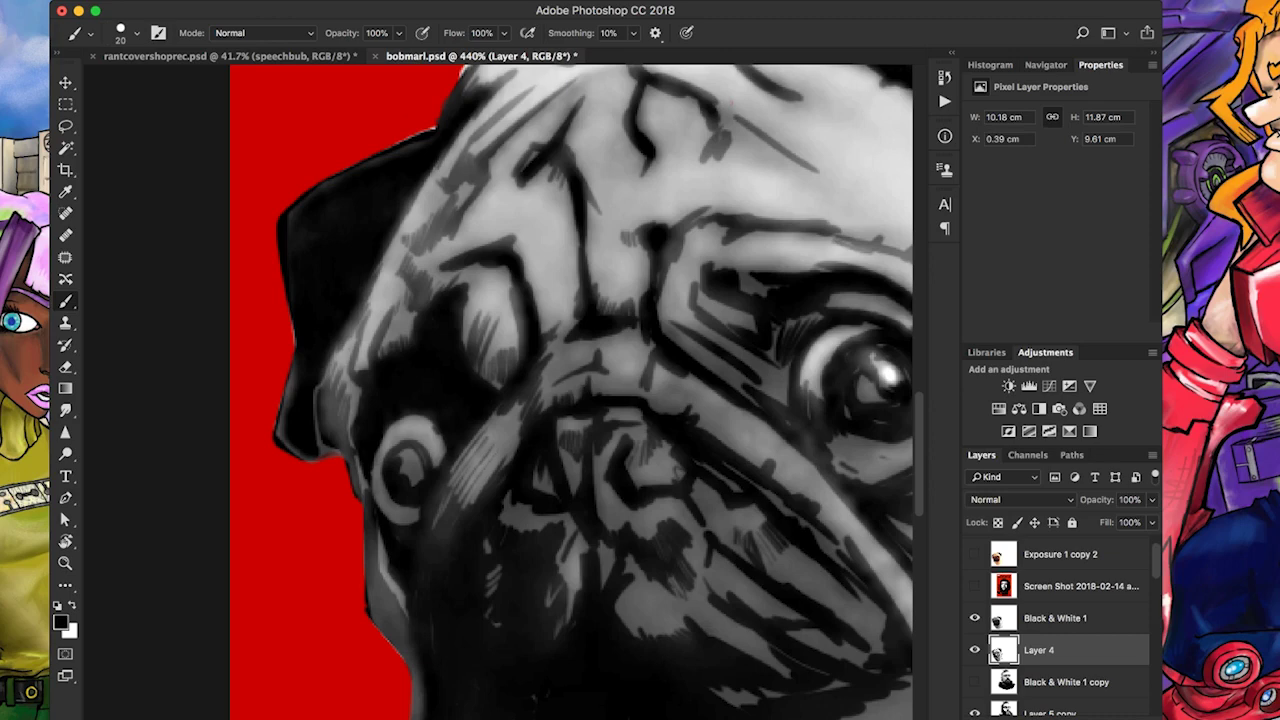
Hide the Black & White 1 layer and review the pug in solid black and white beside the portrait
scroll(570, 390, "down", 5)
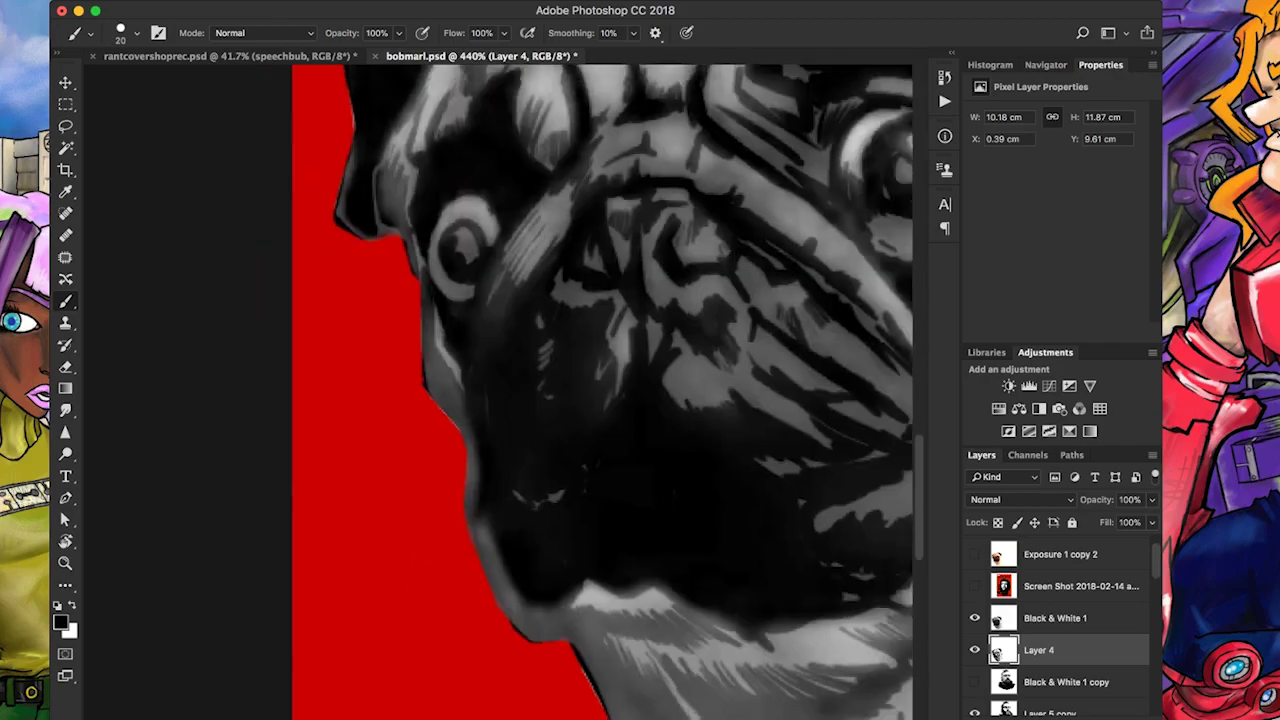
scroll(565, 390, "down", 5)
scroll(565, 390, "up", 7)
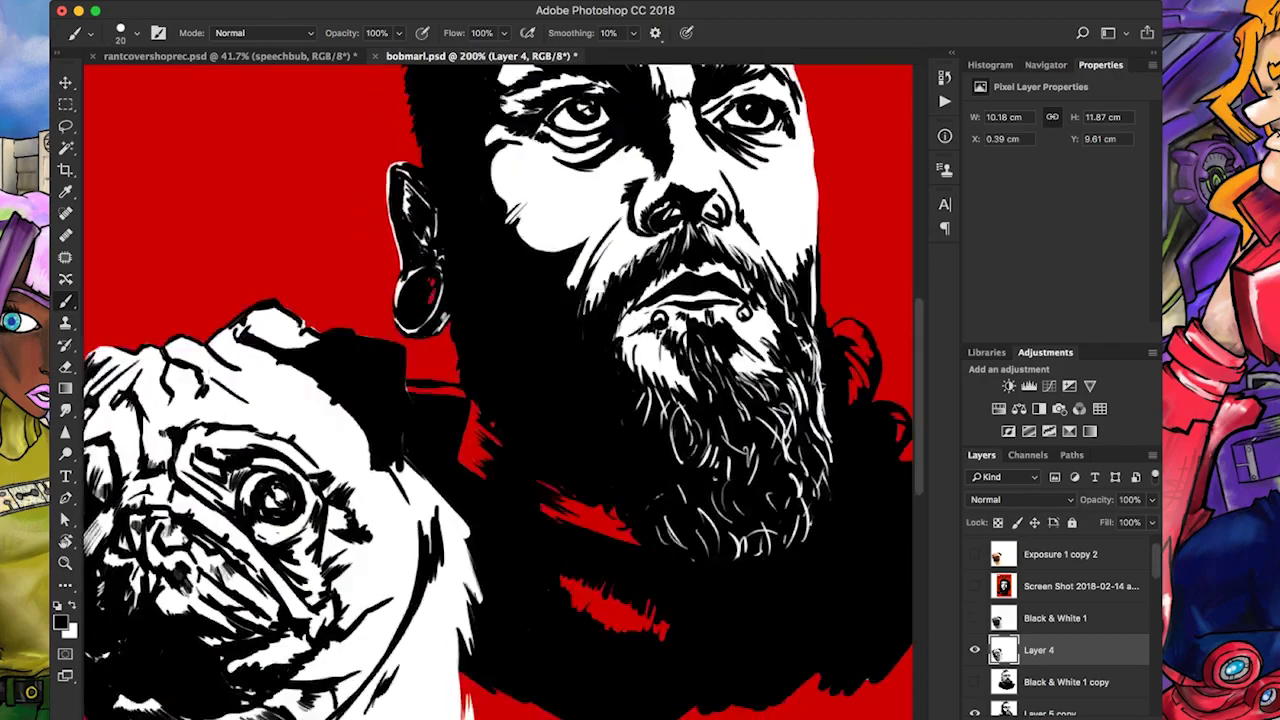
scroll(409, 285, "up", 2)
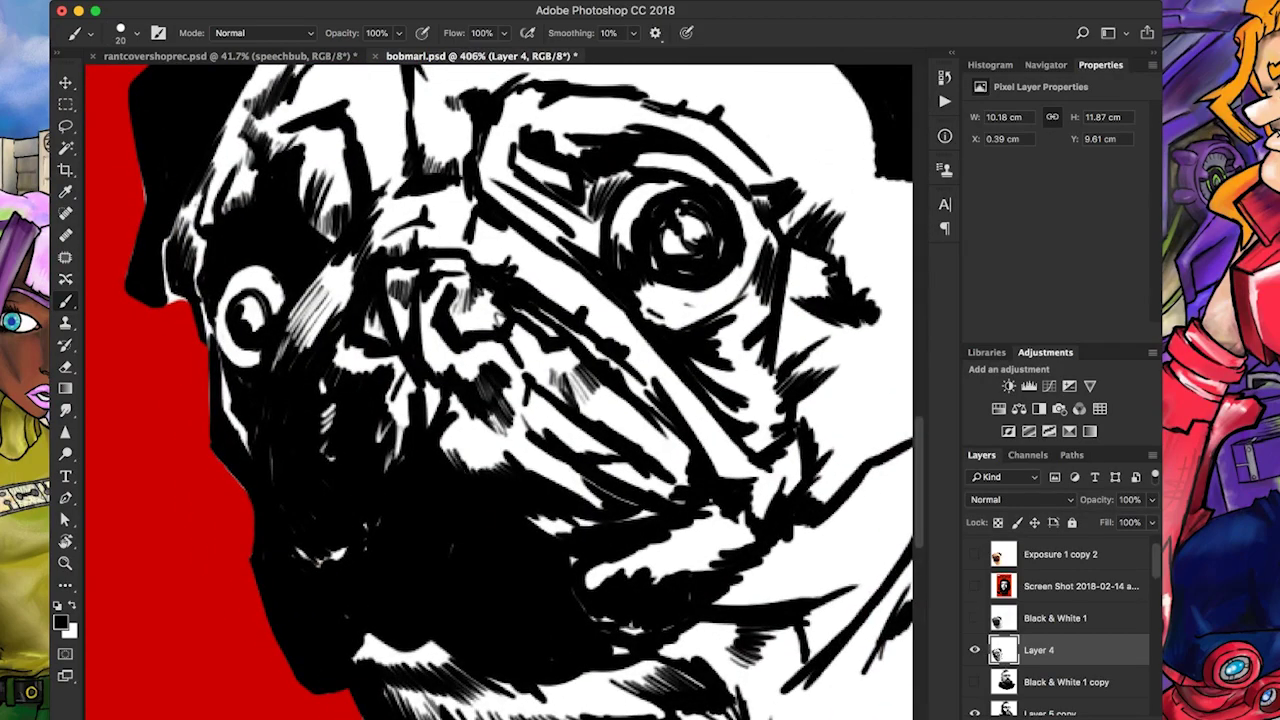
Darken the pug's muzzle around the nose and the side of its face with black fur strokes
scroll(500, 453, "up", 3)
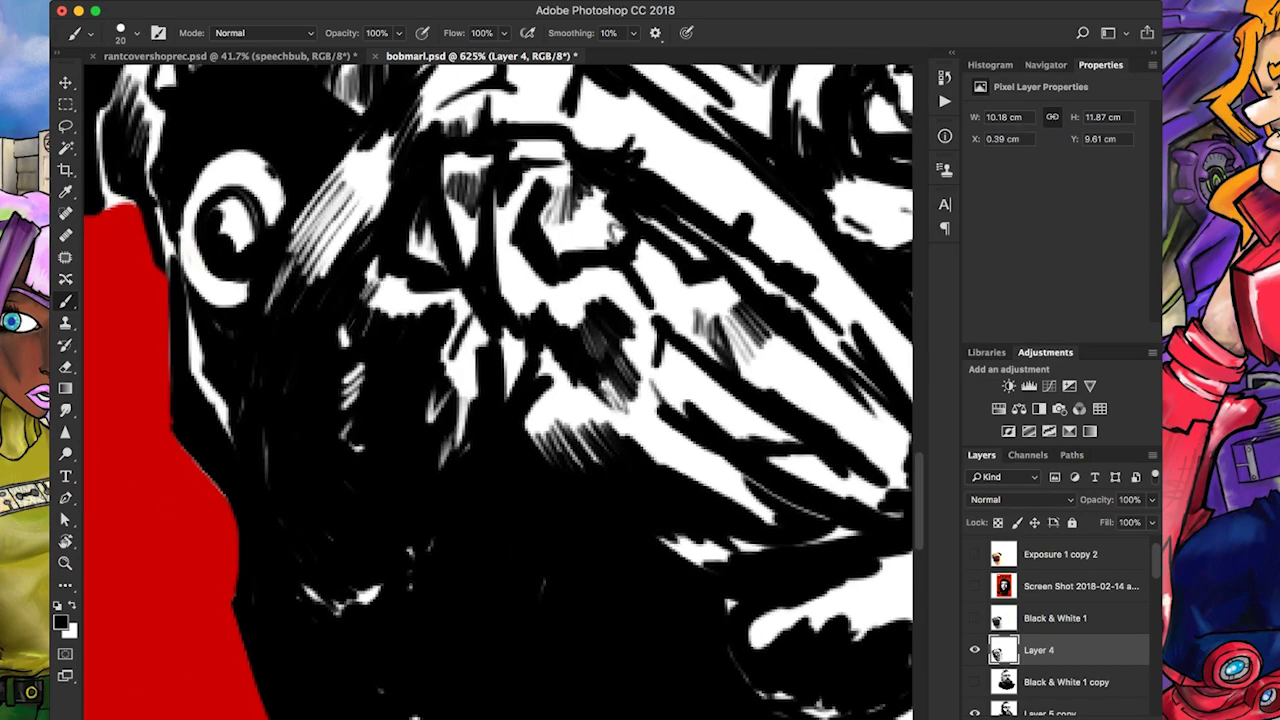
mouse_move(350, 332)
left_mouse_down()
mouse_move(395, 304)
mouse_move(428, 308)
mouse_move(462, 465)
left_mouse_up()
scroll(500, 390, "down", 5)
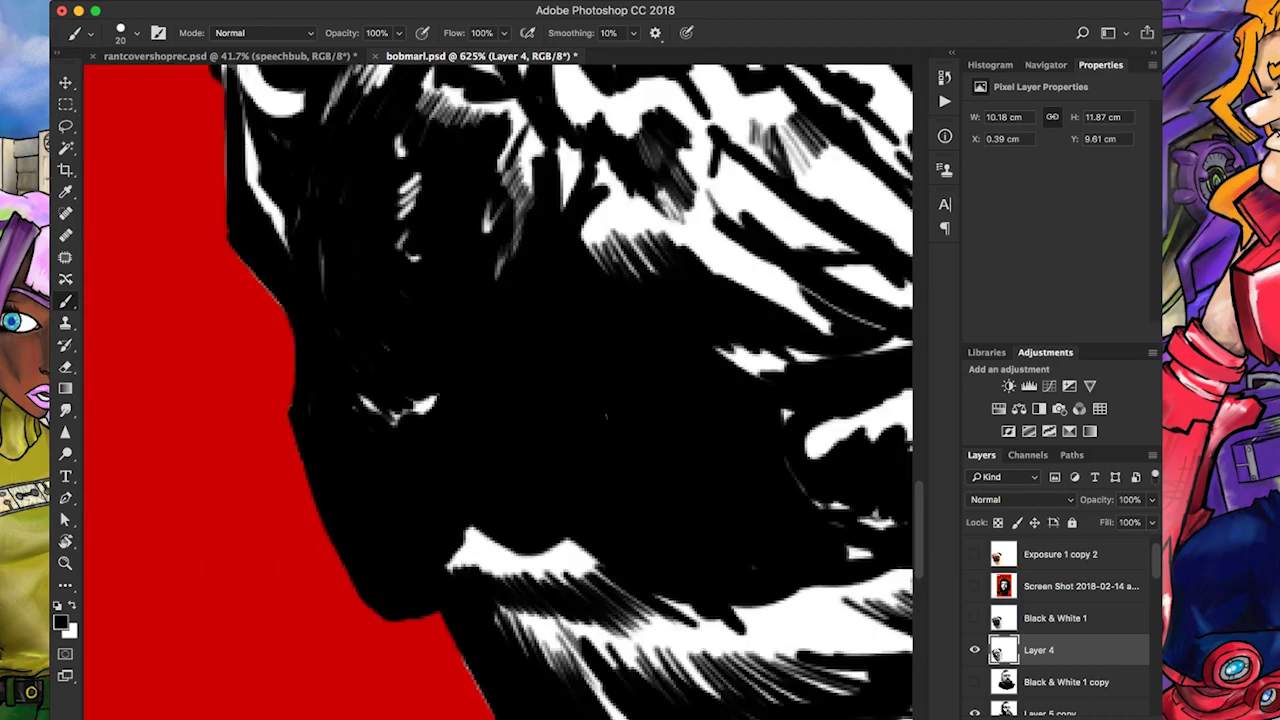
scroll(500, 390, "up", 6)
scroll(500, 390, "left", 2)
left_click_drag(300, 356, 340, 462)
scroll(500, 390, "up", 6)
scroll(500, 390, "left", 2)
mouse_move(334, 354)
left_mouse_down()
mouse_move(380, 478)
mouse_move(370, 414)
left_mouse_up()
Erase the pale fringe above the pug's folded ear and thicken the black outline along the top of its head
scroll(550, 390, "up", 4)
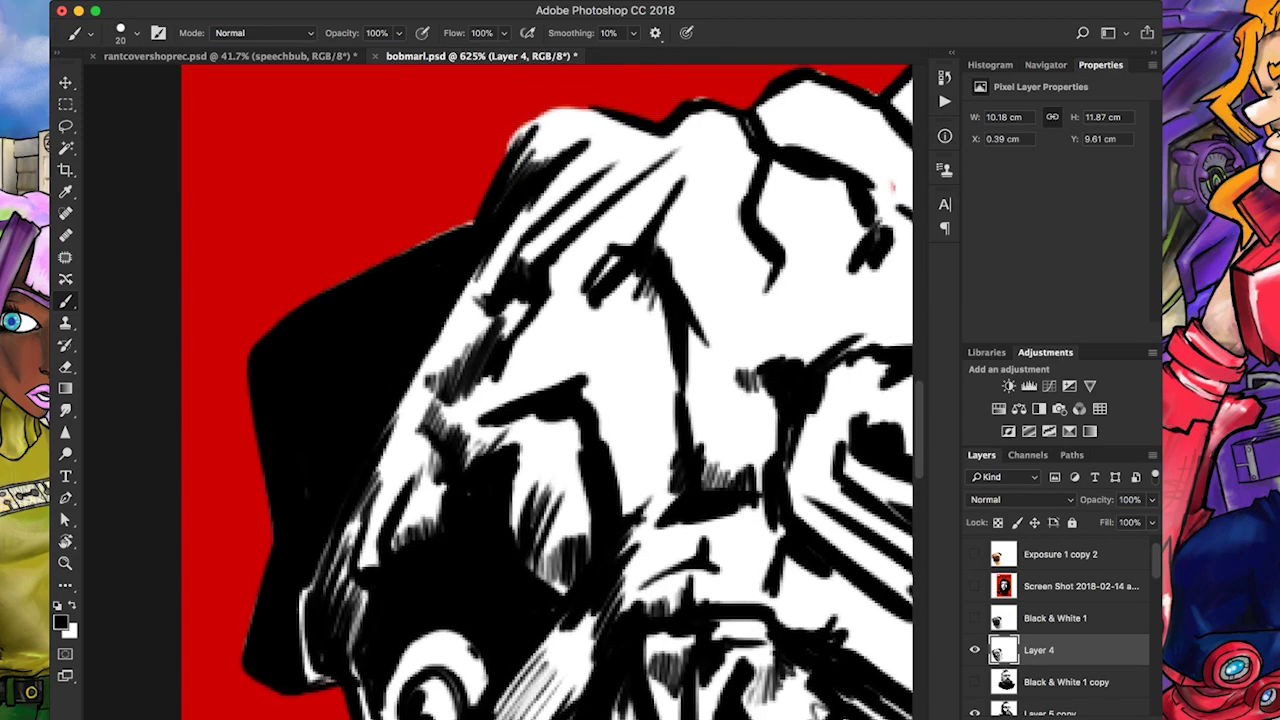
key("r")
key("b")
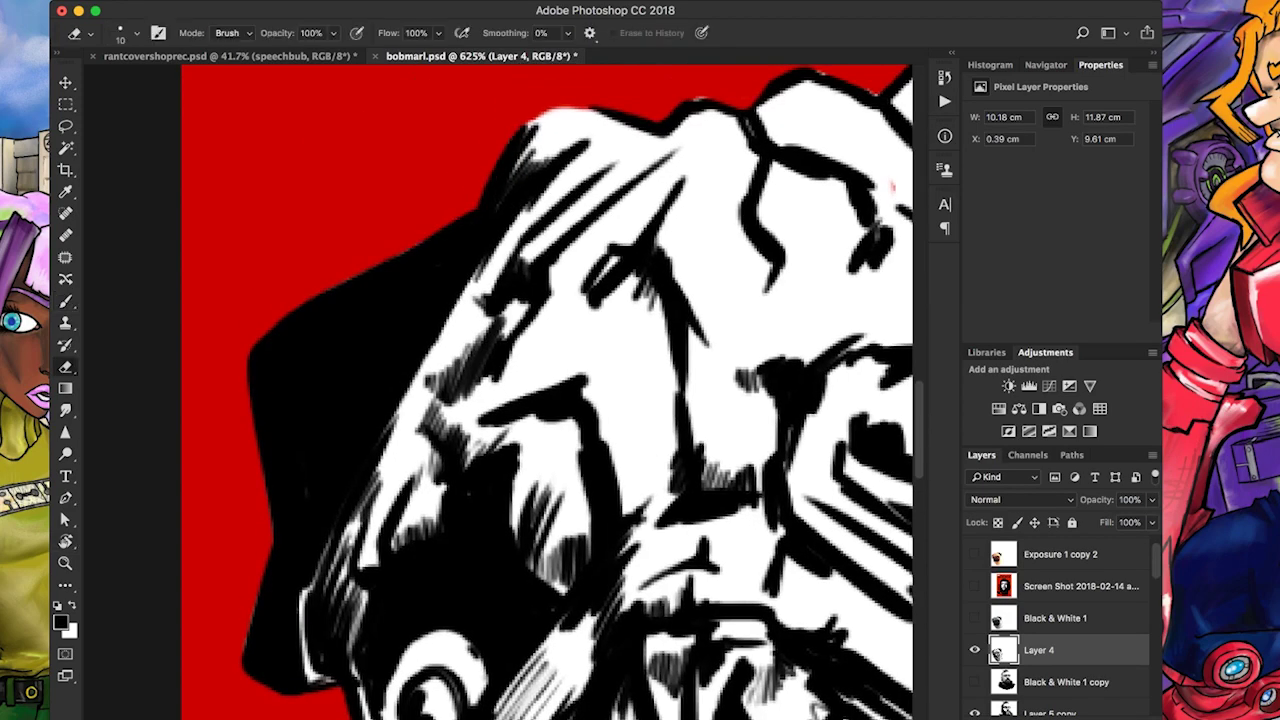
scroll(520, 130, "up", 5)
scroll(520, 130, "right", 2)
left_click_drag(484, 342, 572, 368)
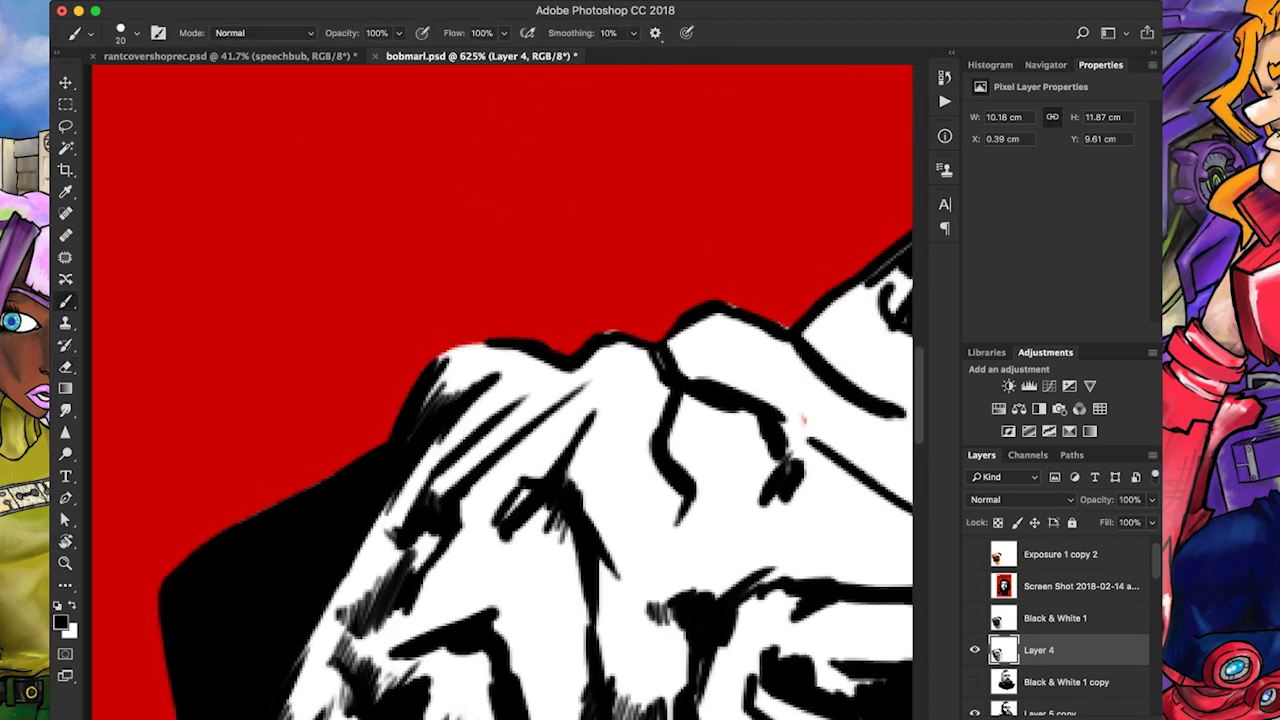
left_click_drag(604, 328, 664, 366)
Thicken the black outline over the pug's far ear and erase the white fringe along its edge
scroll(500, 390, "up", 3)
scroll(500, 390, "right", 5)
scroll(500, 390, "up", 1)
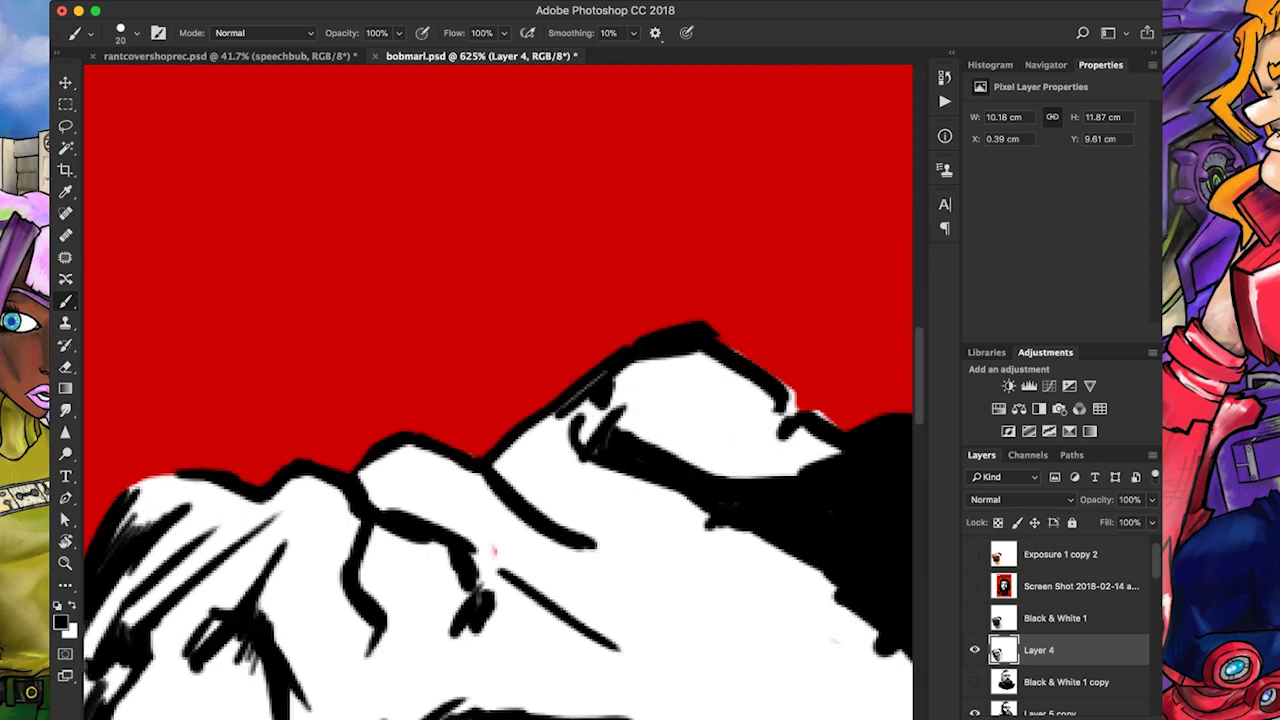
key("e")
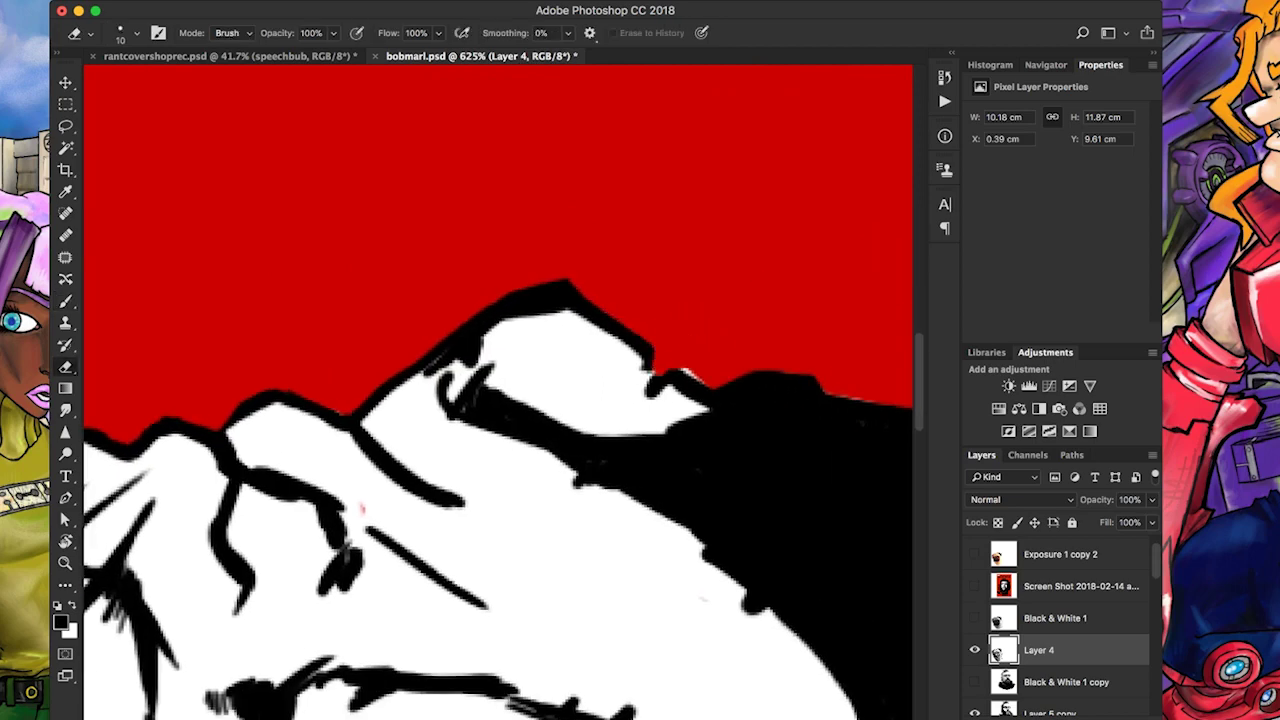
key("b")
scroll(500, 390, "down", 5)
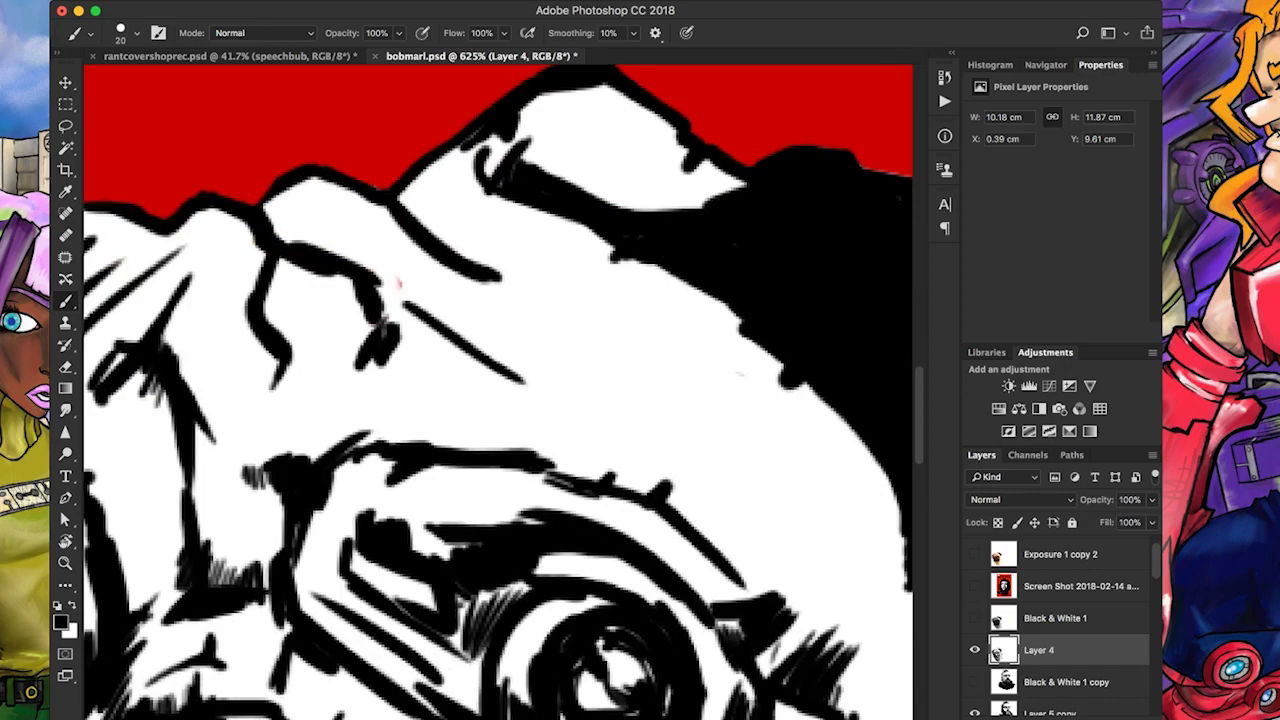
Fill the gaps in the dark ring of the pug's near eye with solid black
key("x")
scroll(500, 390, "down", 5)
scroll(500, 390, "left", 2)
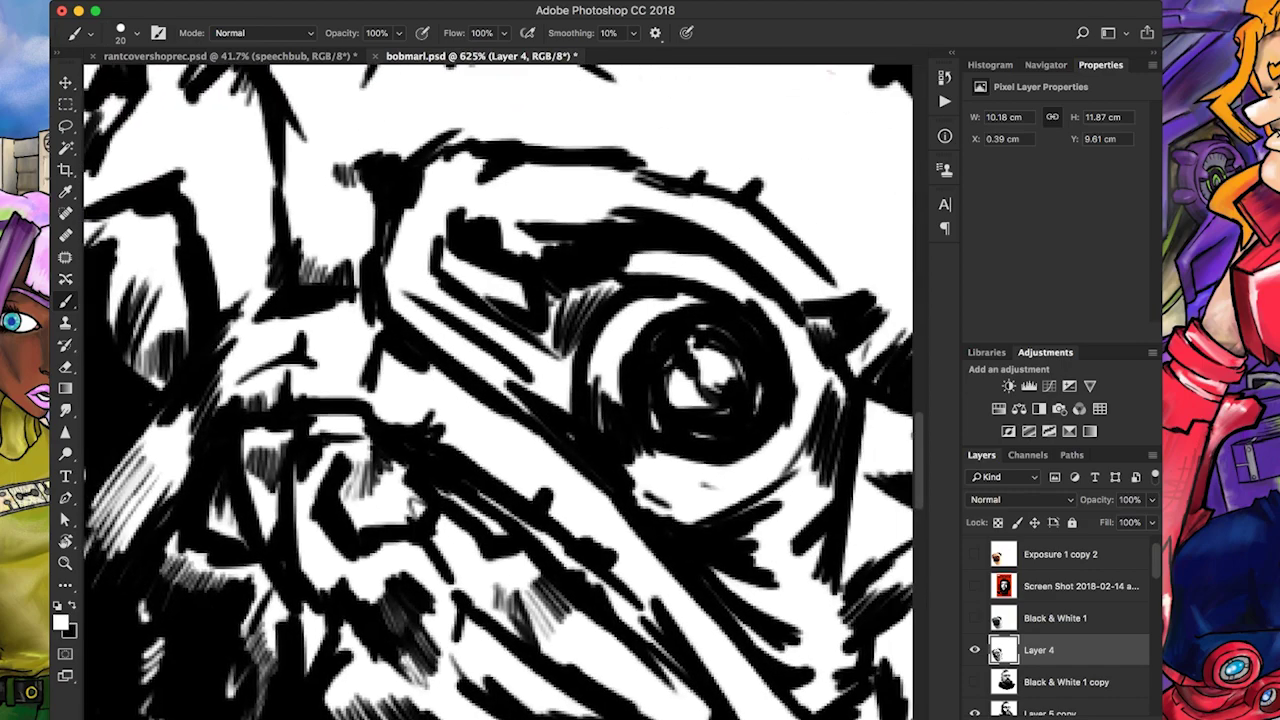
key("x")
mouse_move(700, 462)
left_mouse_down()
mouse_move(645, 325)
mouse_move(720, 332)
mouse_move(740, 410)
left_mouse_up()
scroll(412, 504, "down", 5)
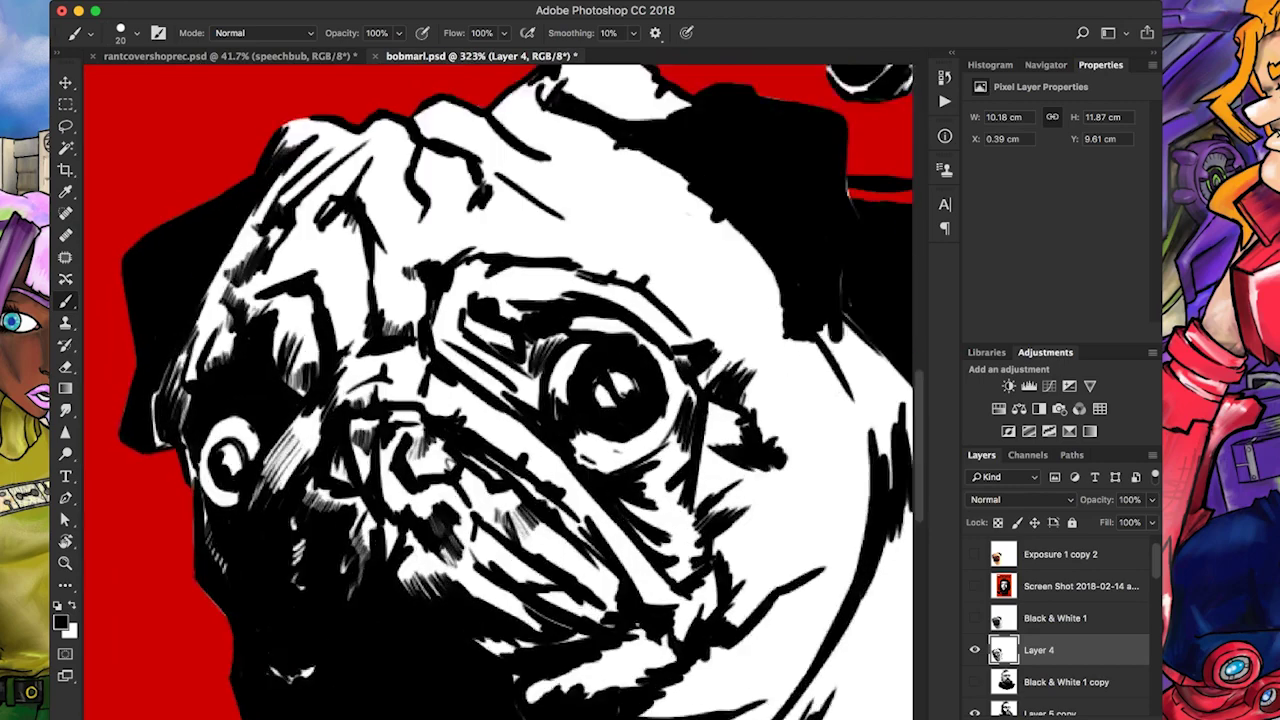
Thicken the black upper lid of the pug's near eye and clean up the white ring around its iris
scroll(437, 474, "up", 4)
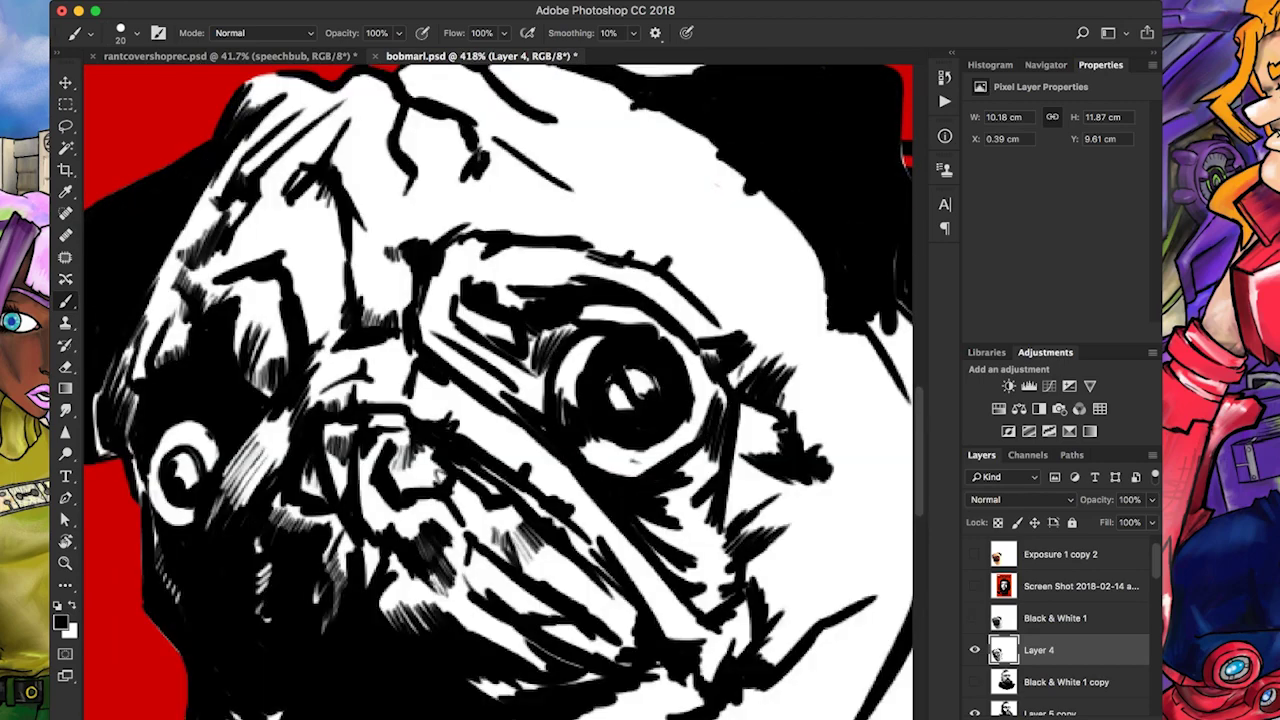
key("x")
key("x")
left_click_drag(706, 350, 720, 418)
mouse_move(586, 312)
left_mouse_down()
mouse_move(648, 320)
mouse_move(692, 354)
left_mouse_up()
key("x")
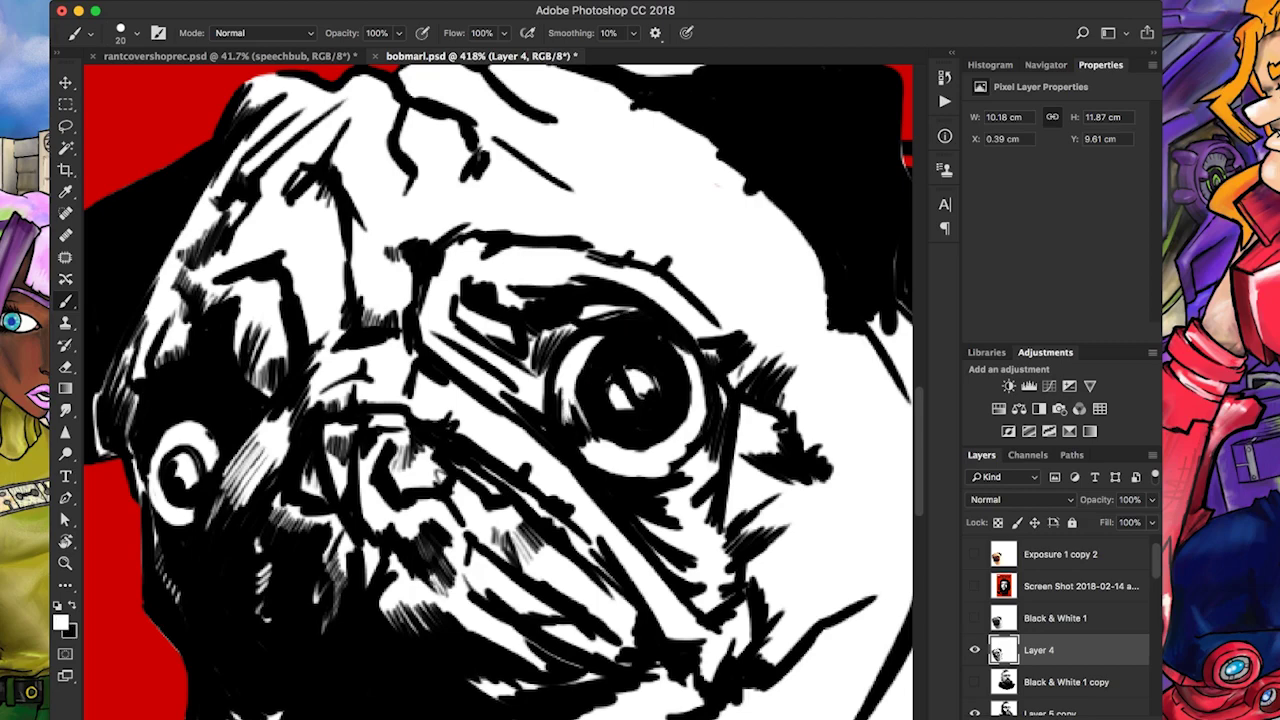
Add black shading strokes around the rim and outer corner of the pug's near eye
key("x")
left_click_drag(582, 396, 584, 428)
left_click_drag(690, 364, 692, 406)
left_click_drag(722, 388, 724, 410)
scroll(860, 605, "up", 3)
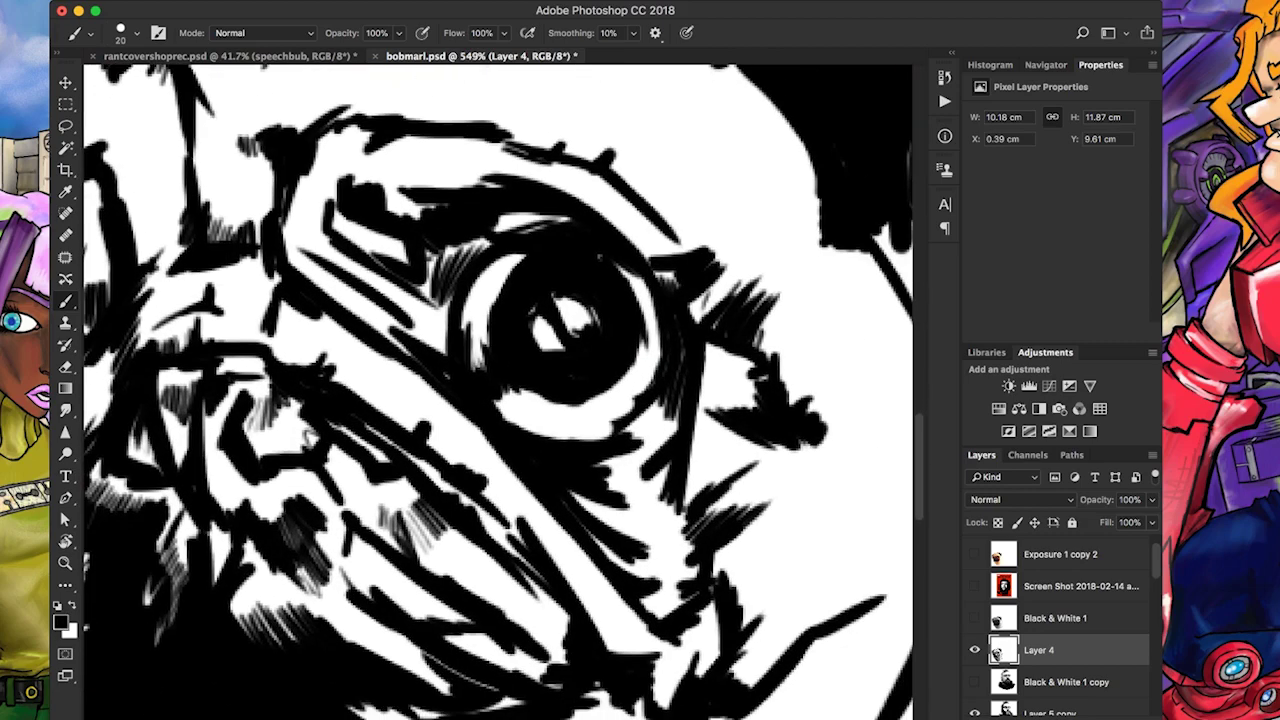
left_click_drag(668, 496, 660, 536)
mouse_move(680, 400)
left_mouse_down()
mouse_move(640, 476)
mouse_move(644, 436)
left_mouse_up()
left_click_drag(684, 358, 678, 372)
left_click_drag(618, 420, 580, 440)
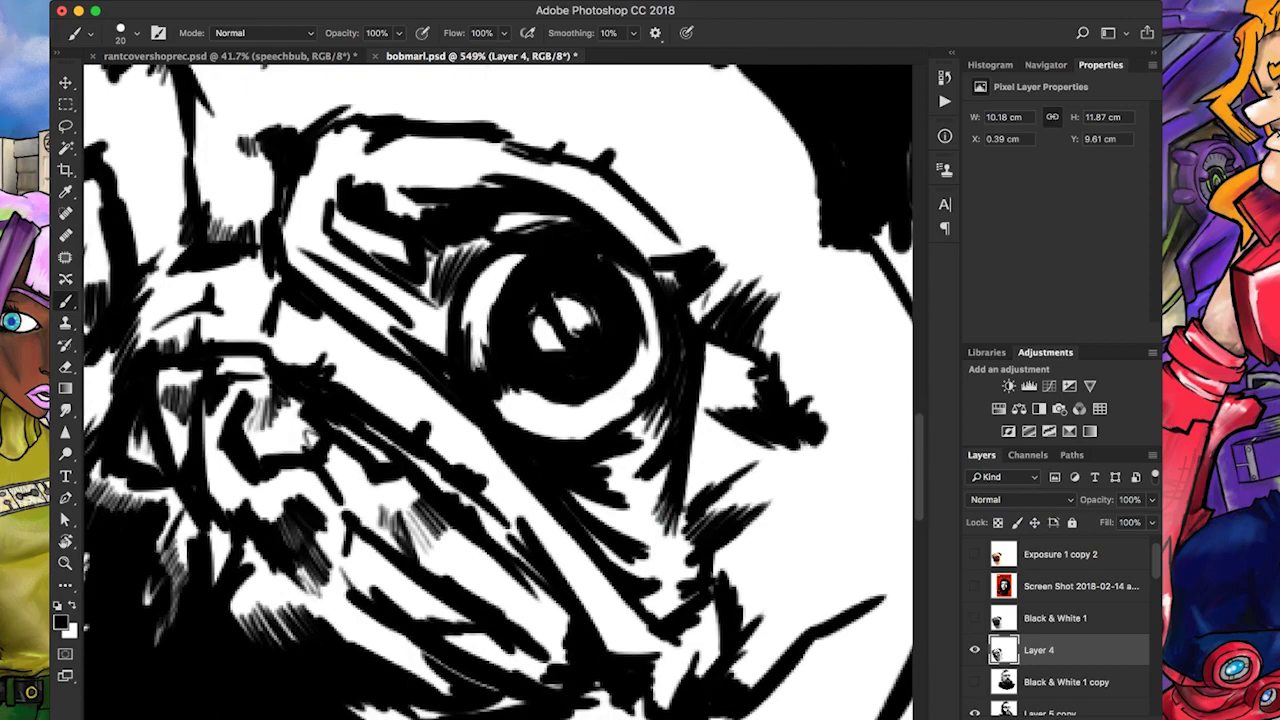
Darken the fur folds beneath the pug's near eye and along its muzzle with short black strokes
left_click_drag(662, 548, 634, 562)
left_click_drag(616, 544, 584, 568)
left_click_drag(596, 500, 562, 542)
scroll(500, 390, "down", 3)
scroll(500, 390, "left", 3)
left_click_drag(620, 584, 512, 530)
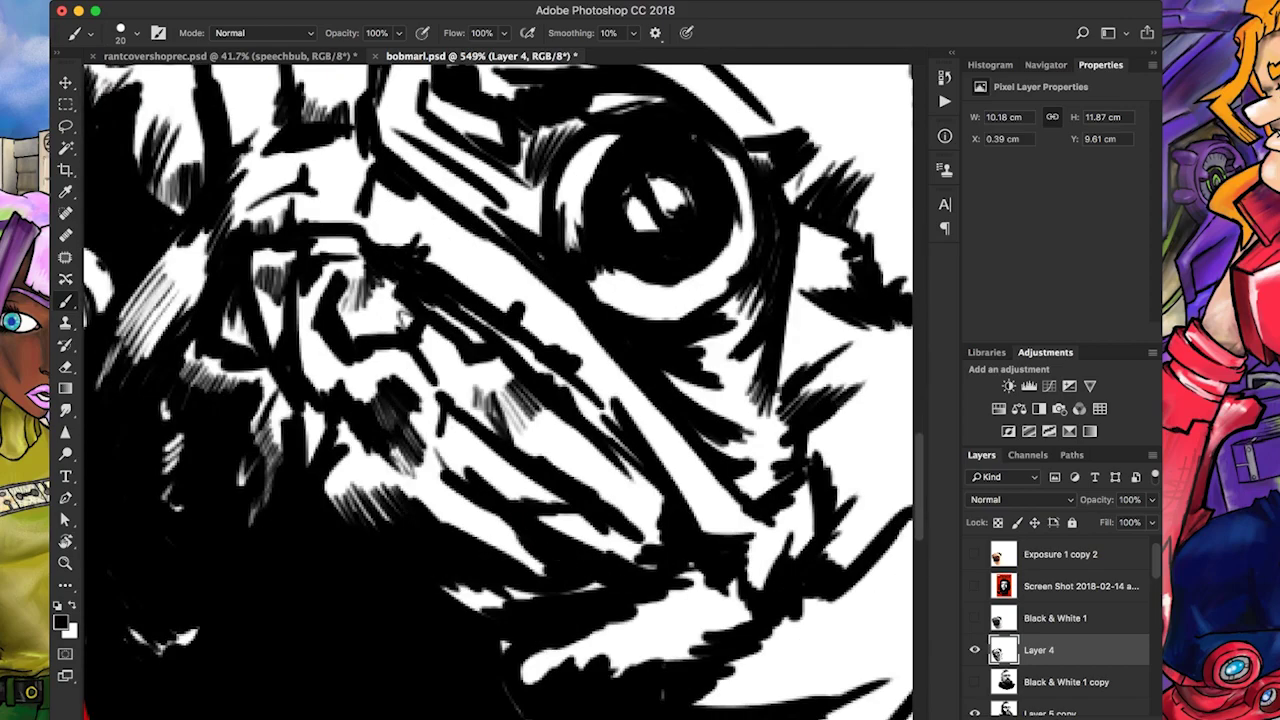
left_click_drag(656, 542, 592, 570)
left_click_drag(696, 520, 622, 562)
left_click_drag(696, 498, 618, 552)
left_click_drag(664, 466, 622, 518)
scroll(500, 390, "down", 5)
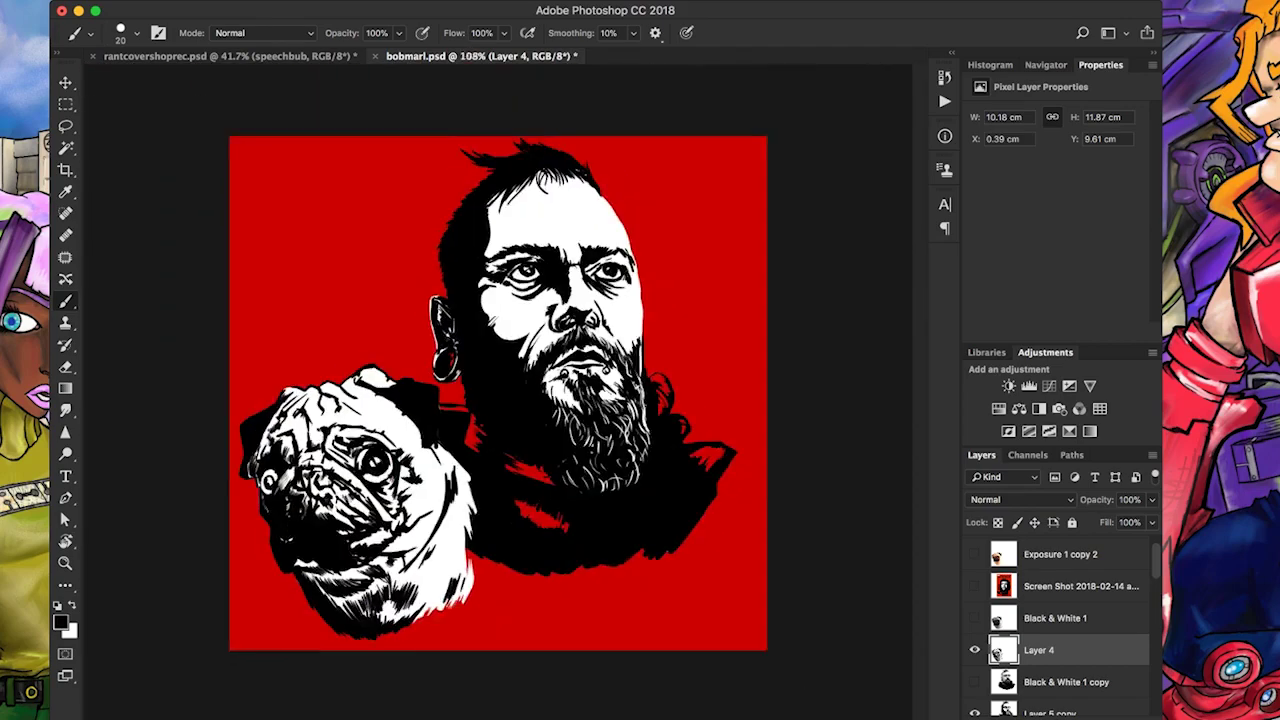
On Layer 5 copy 2, paint out the stray white hairs on the shaded side of the man's beard in black
scroll(255, 488, "up", 5)
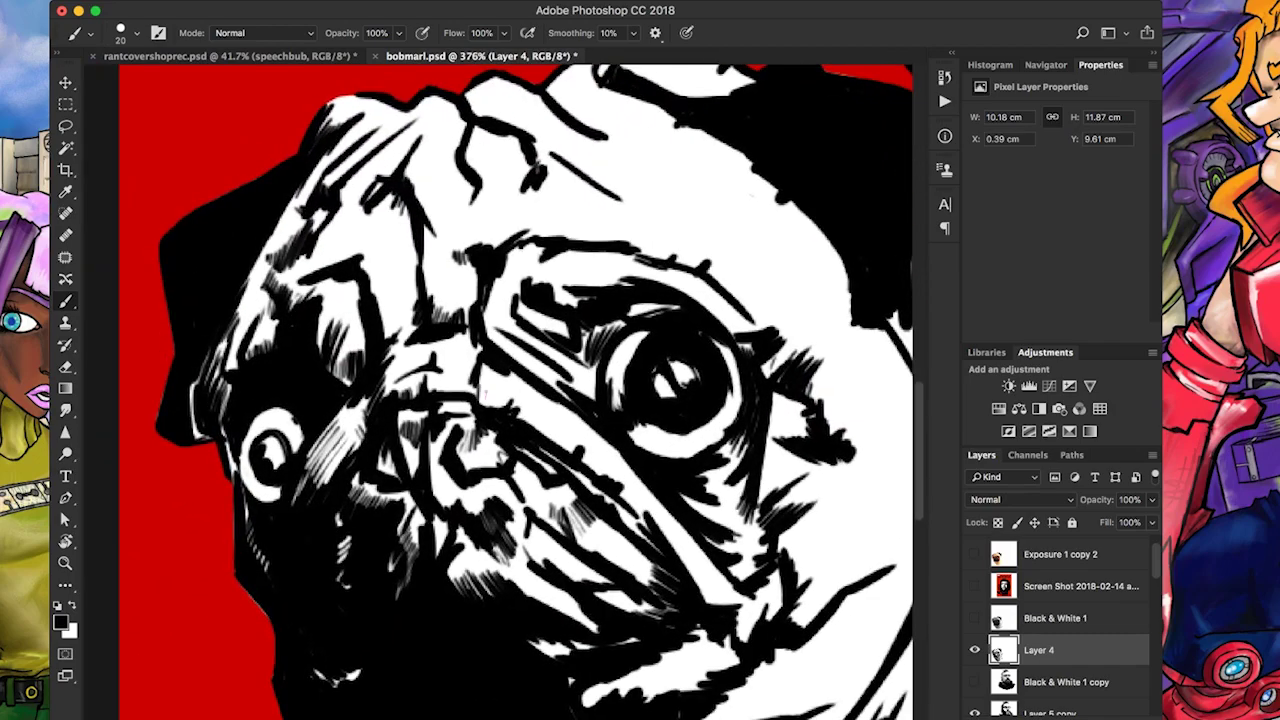
scroll(500, 390, "down", 5)
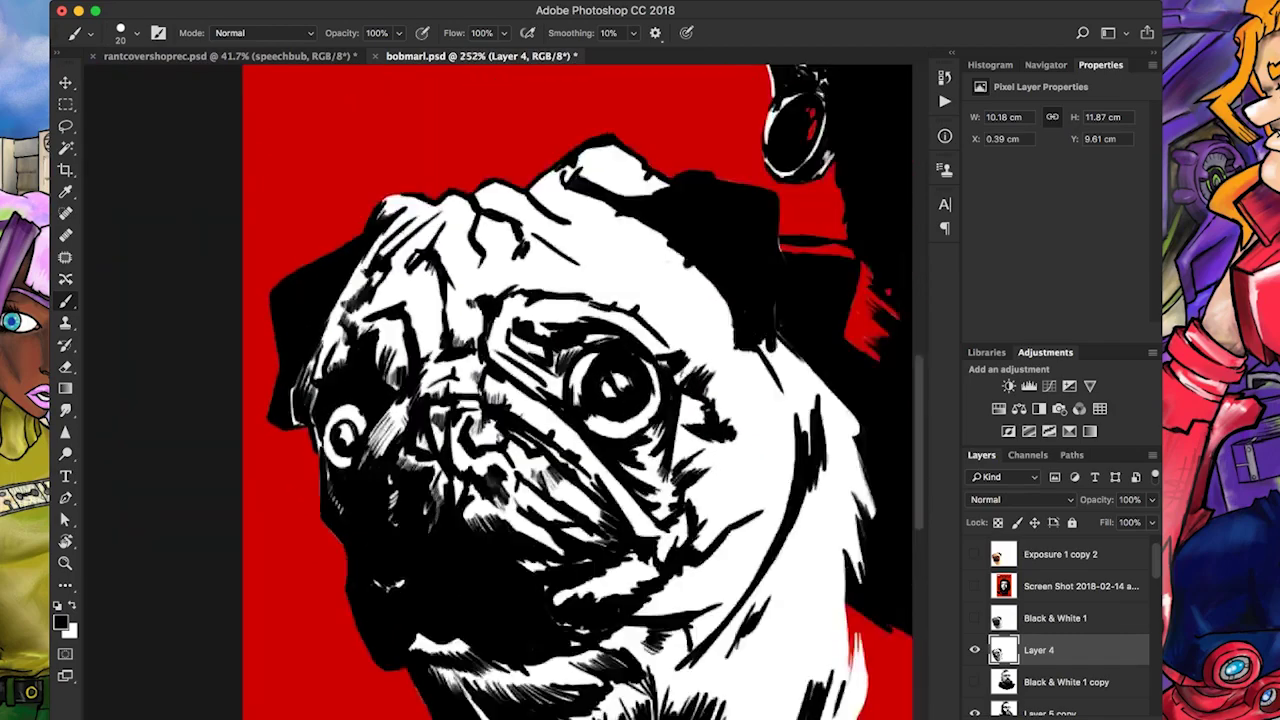
scroll(450, 300, "up", 4)
scroll(500, 390, "up", 2)
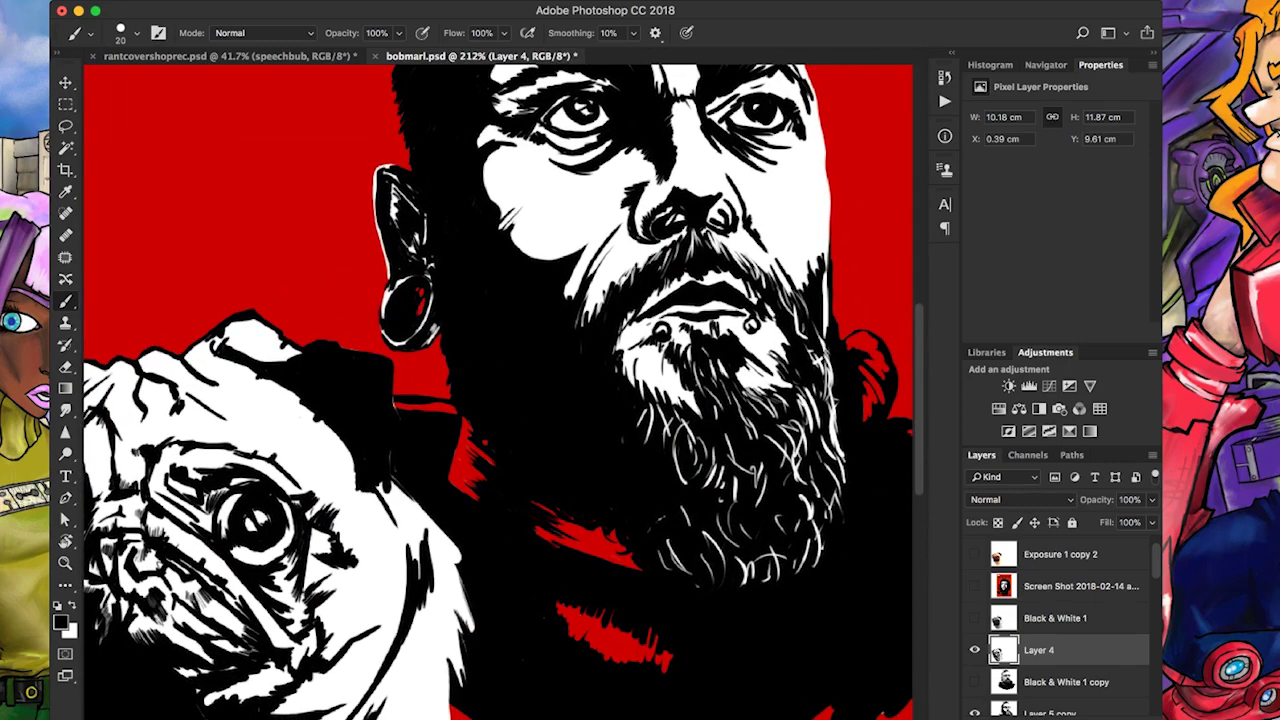
key("alt+bracketleft")
key("alt+bracketleft")
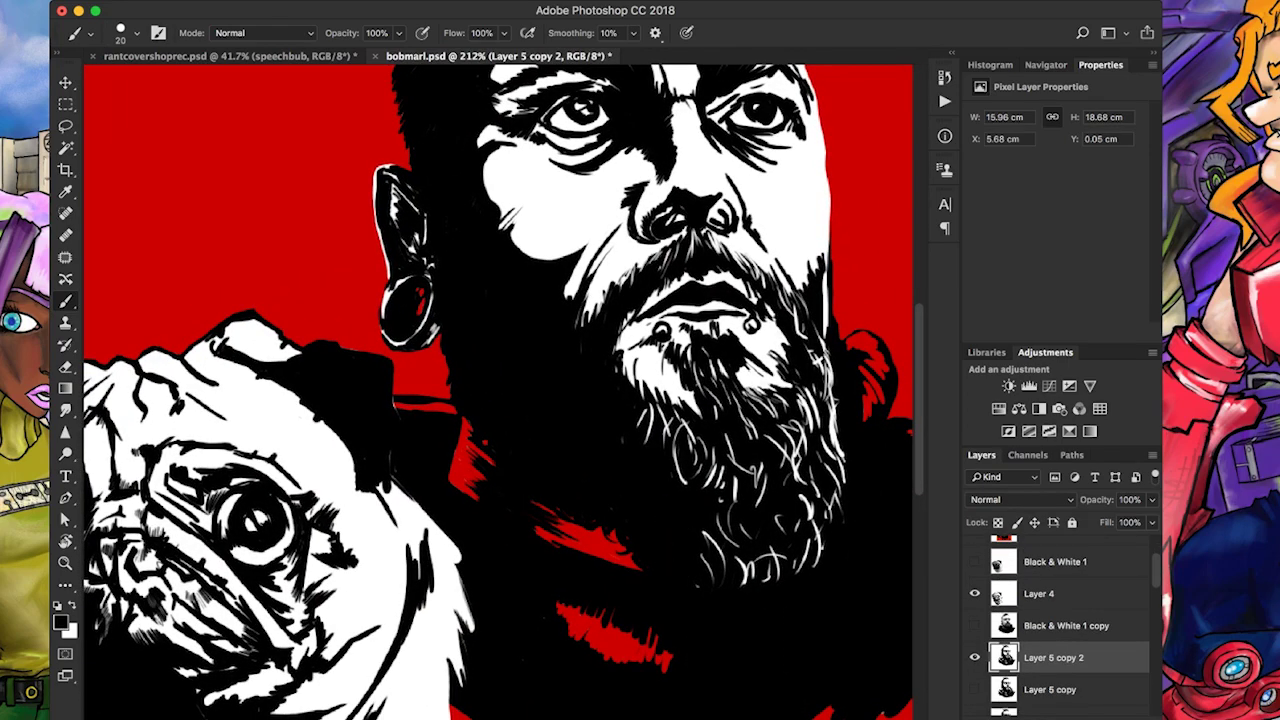
left_click_drag(680, 484, 656, 406)
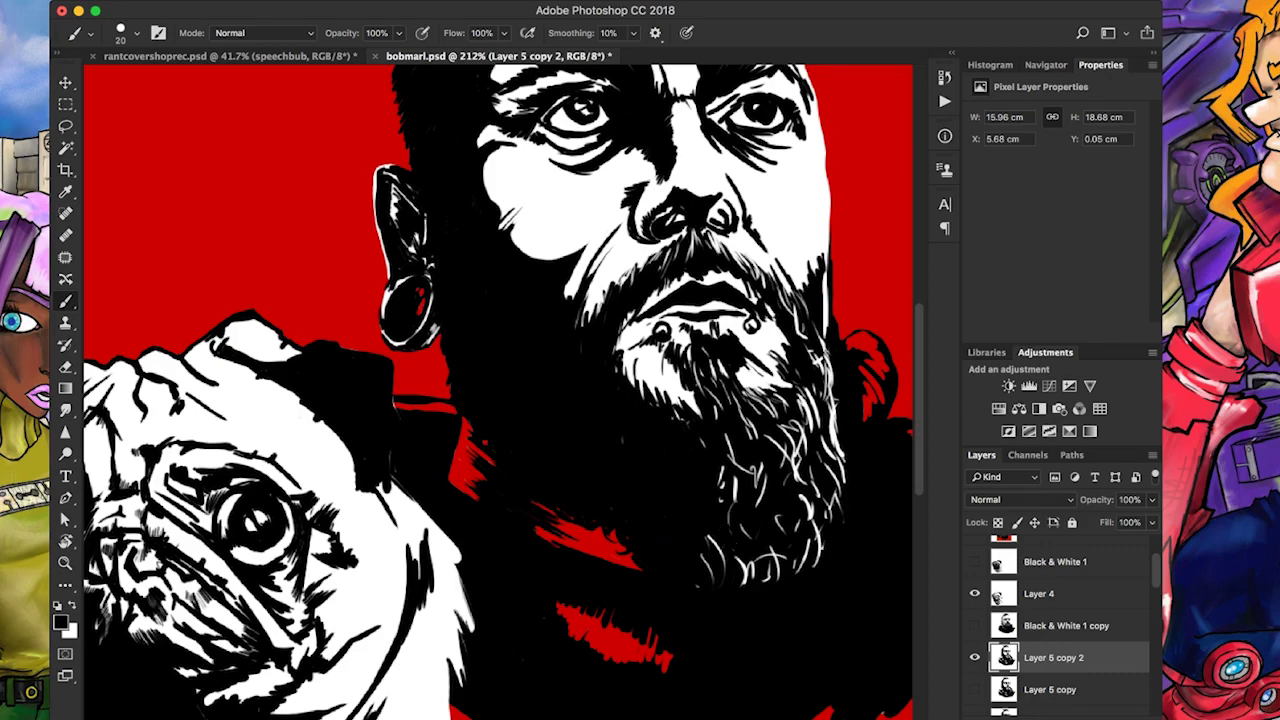
scroll(497, 390, "right", 3)
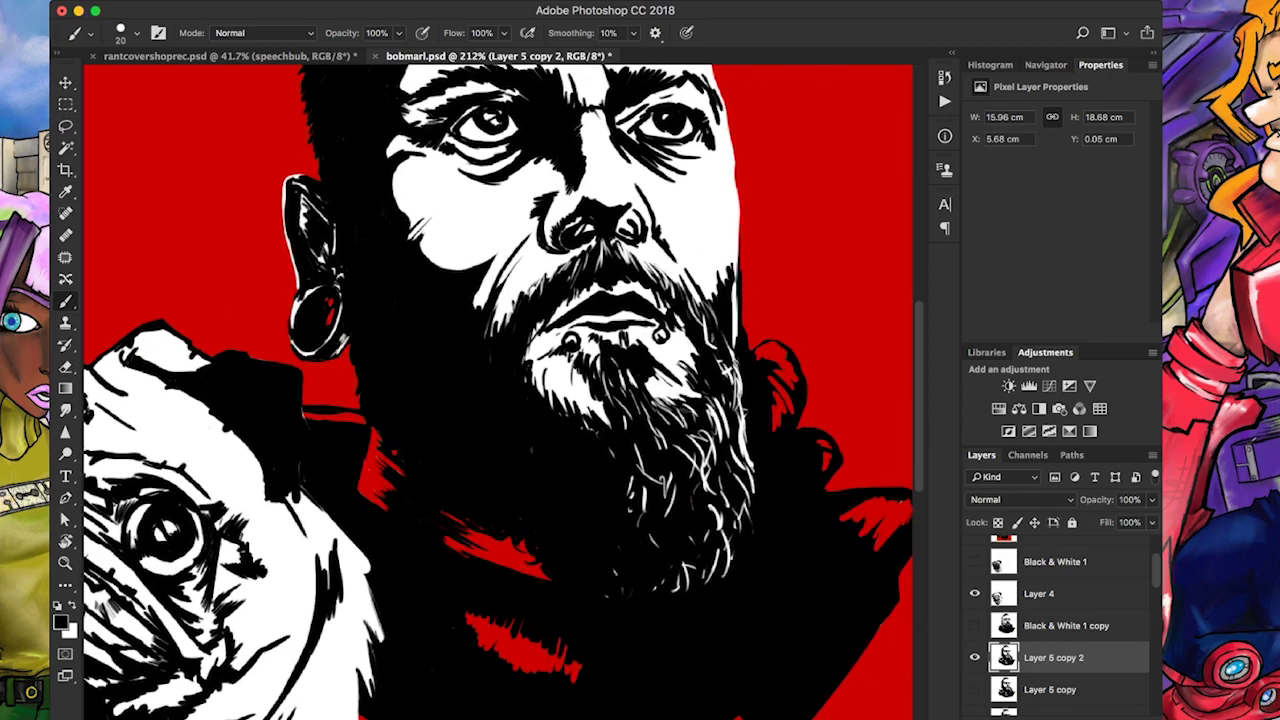
scroll(500, 390, "down", 5)
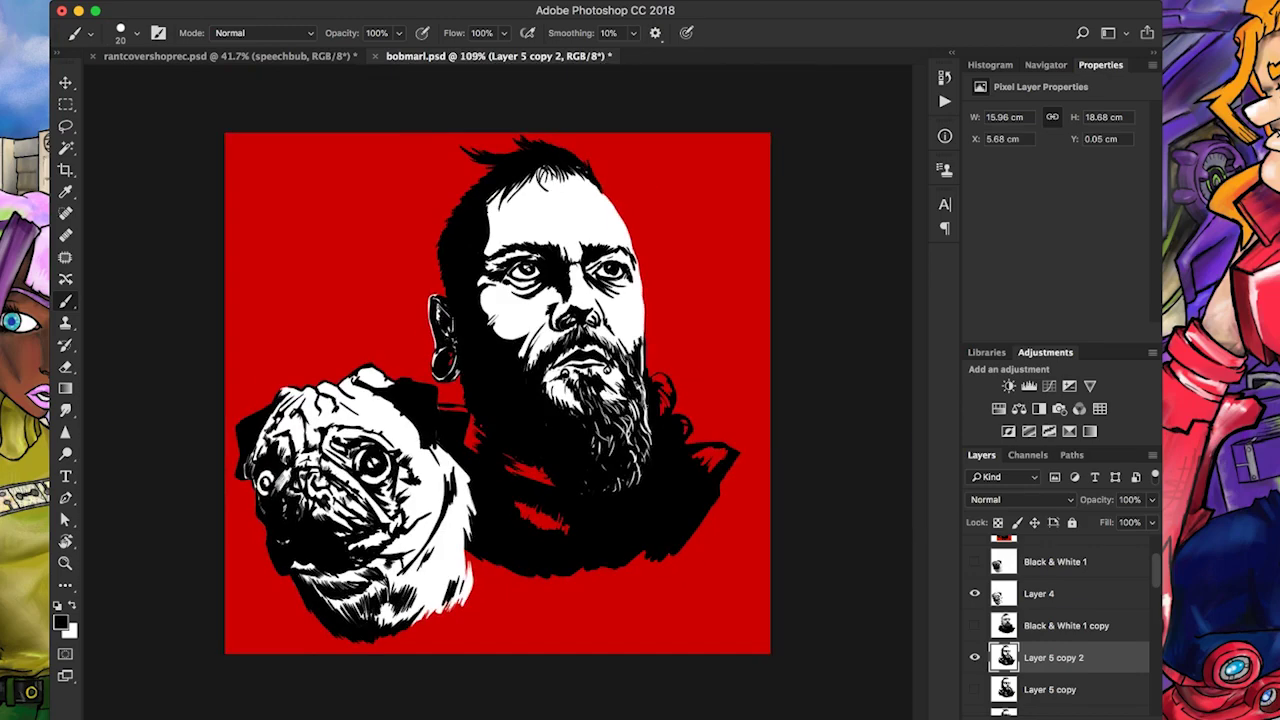
Thicken the outer part of the man's eyebrow beside the red background with black strokes
scroll(600, 300, "up", 8)
scroll(486, 404, "up", 3)
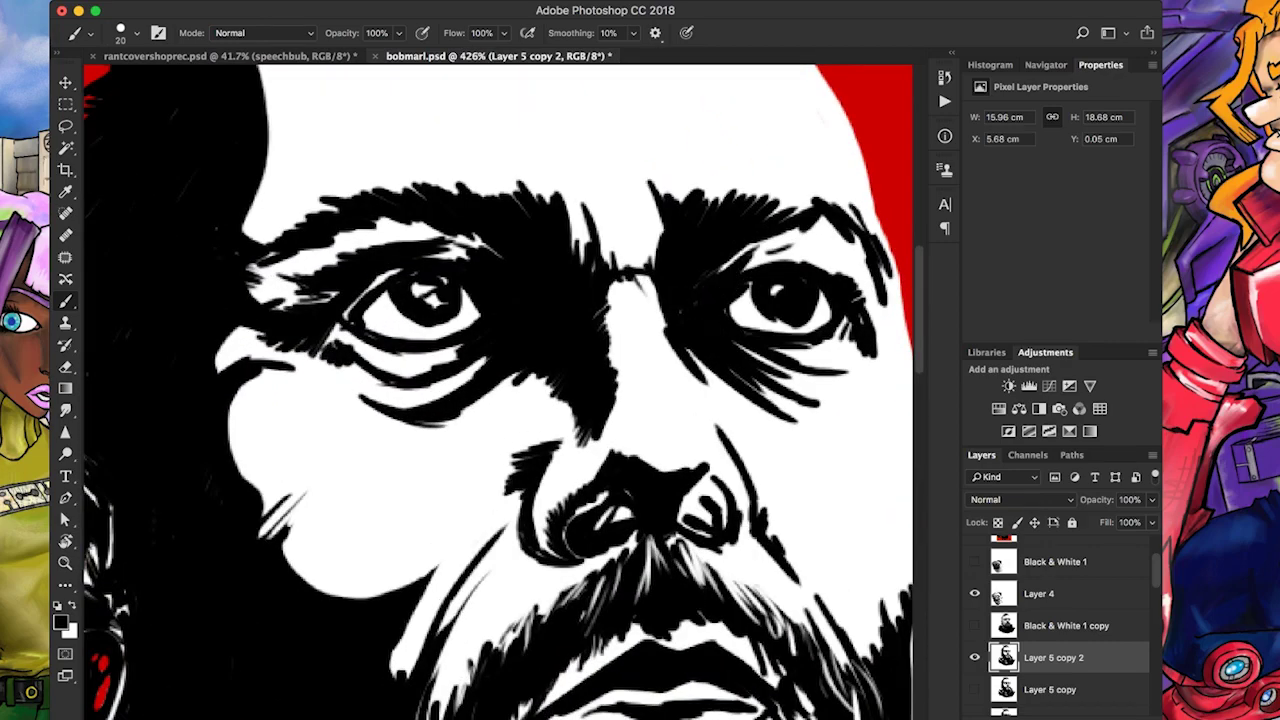
left_click_drag(782, 203, 838, 236)
left_click_drag(818, 232, 858, 250)
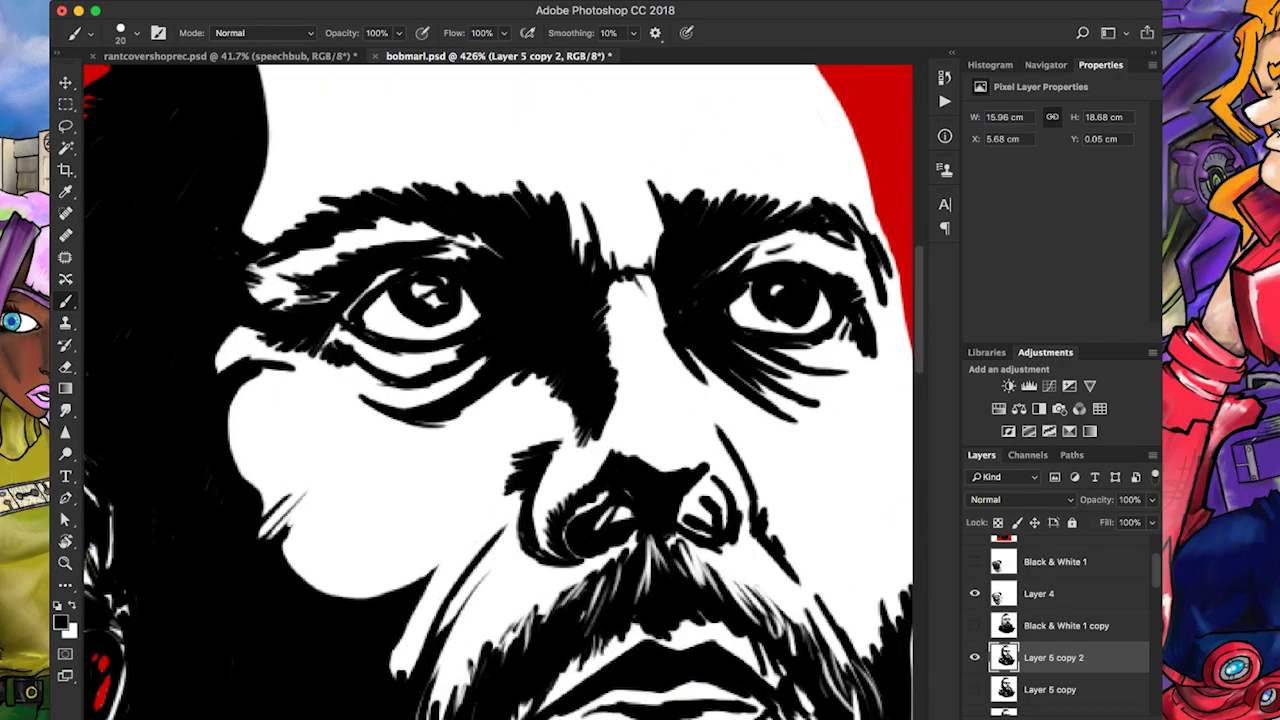
scroll(557, 305, "down", 3)
Refine the man's nostrils and the side of his nose with black and white touches
scroll(633, 363, "up", 7)
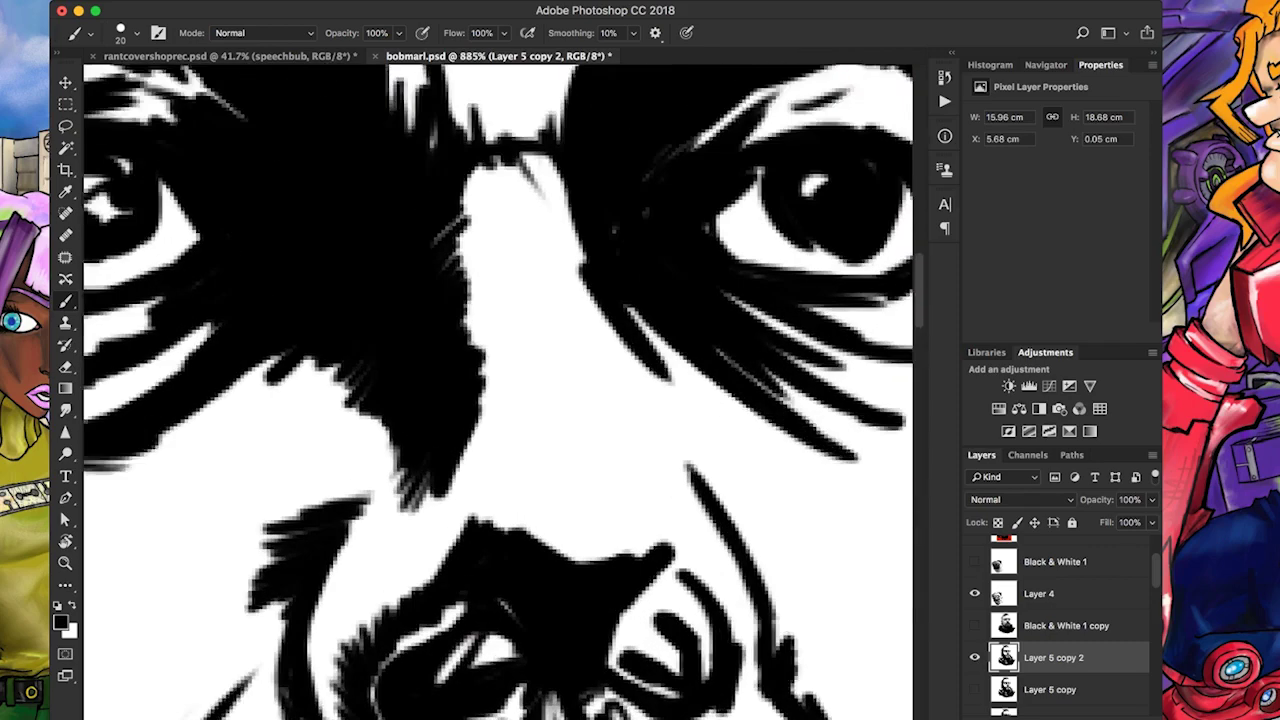
mouse_move(598, 522)
left_mouse_down()
mouse_move(642, 558)
mouse_move(618, 598)
mouse_move(588, 554)
left_mouse_up()
key("x")
left_click_drag(442, 532, 290, 662)
key("x")
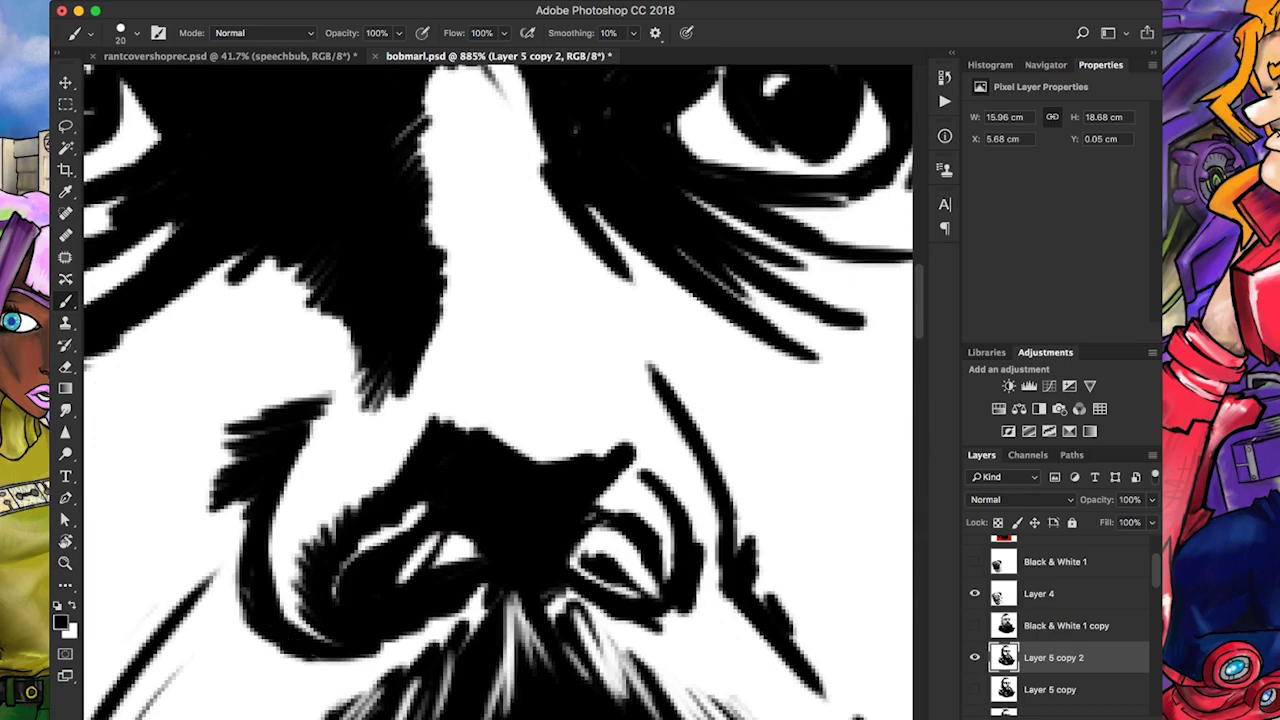
Sharpen the black shadow under the tip of the man's nose and thicken the outlines of both nostrils
left_click_drag(296, 488, 236, 572)
left_click_drag(596, 512, 640, 498)
mouse_move(440, 414)
left_mouse_down()
mouse_move(524, 452)
mouse_move(618, 440)
left_mouse_up()
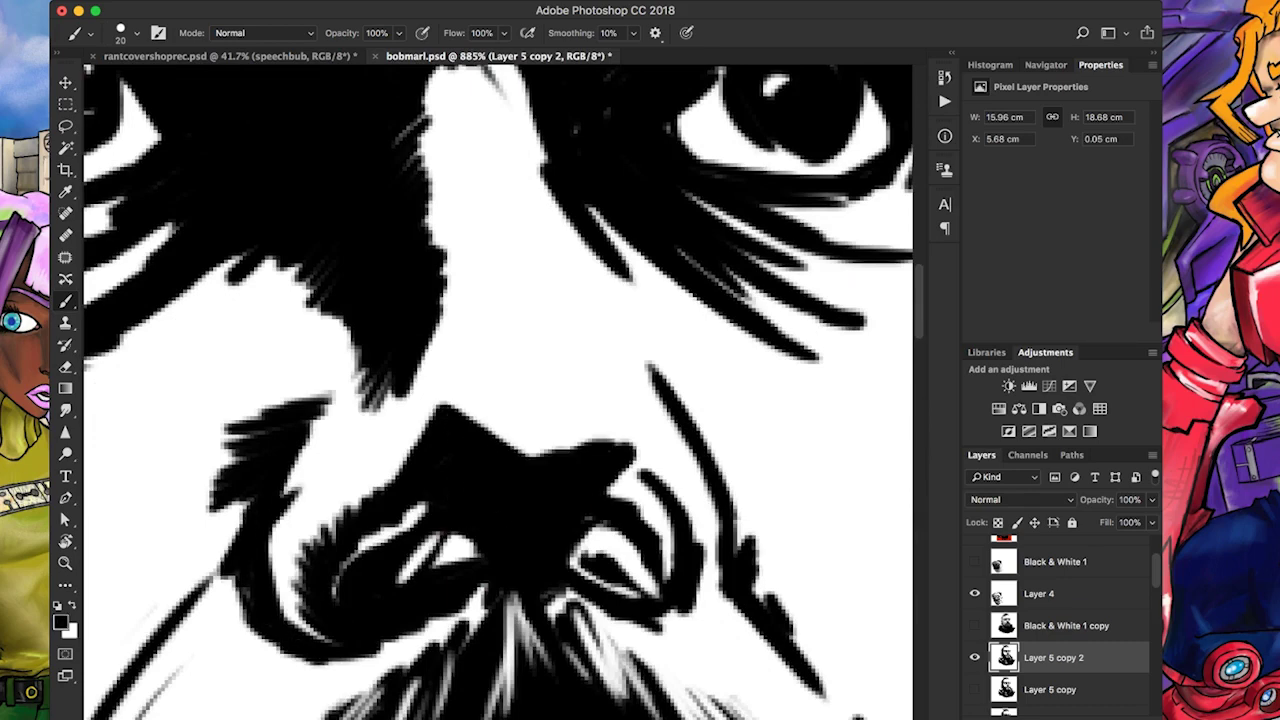
left_click_drag(680, 495, 690, 540)
left_click_drag(660, 590, 730, 630)
scroll(560, 500, "down", 5)
Darken the man's moustache under the nose with black hair strokes
scroll(380, 480, "up", 5)
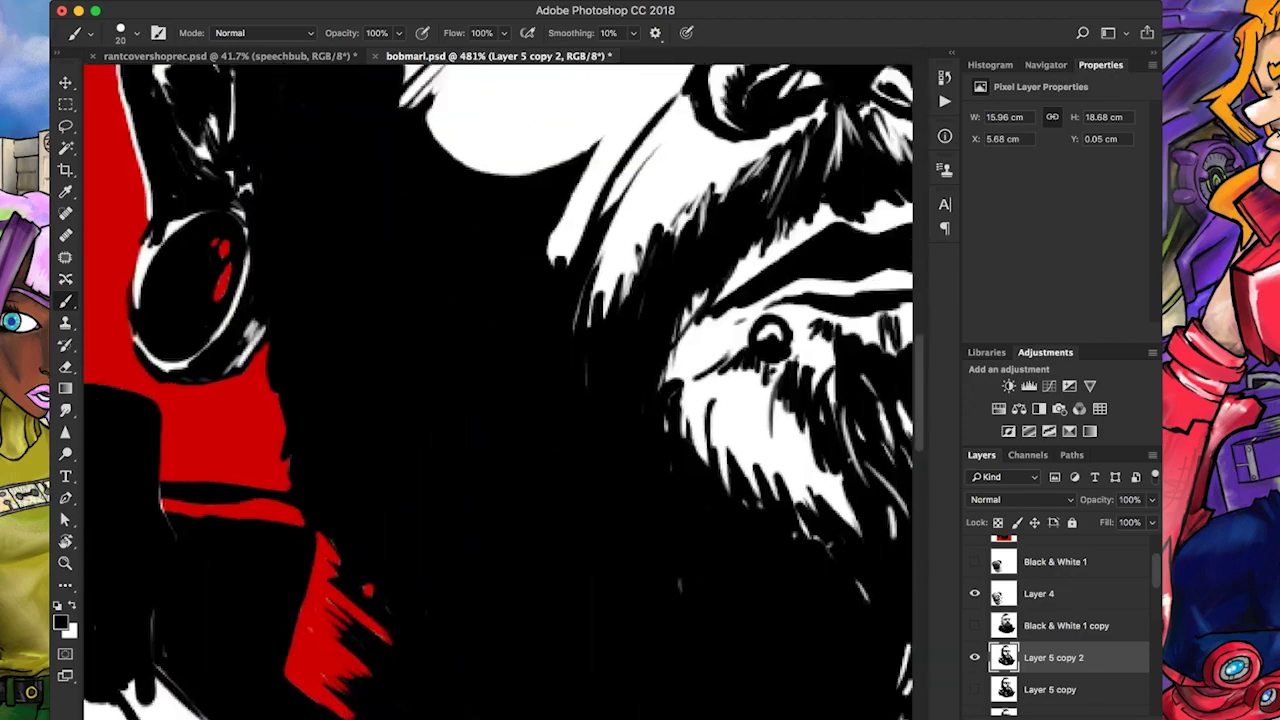
scroll(500, 390, "down", 10)
mouse_move(602, 282)
left_mouse_down()
mouse_move(576, 358)
mouse_move(548, 380)
left_mouse_up()
left_click_drag(556, 352, 552, 398)
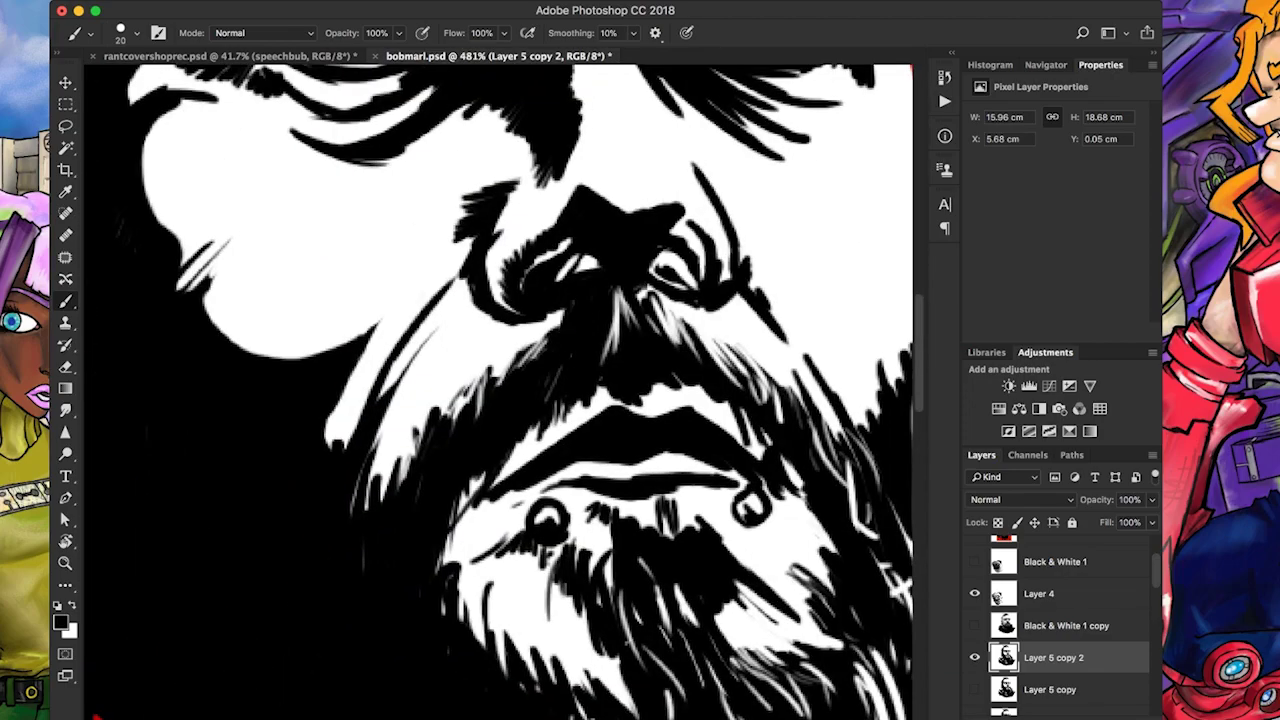
mouse_move(664, 298)
left_mouse_down()
mouse_move(698, 366)
mouse_move(744, 390)
left_mouse_up()
left_click_drag(618, 336, 612, 354)
Fill the chin beard under the lower lip with solid black and add black hair strokes along its white patch
scroll(500, 390, "down", 5)
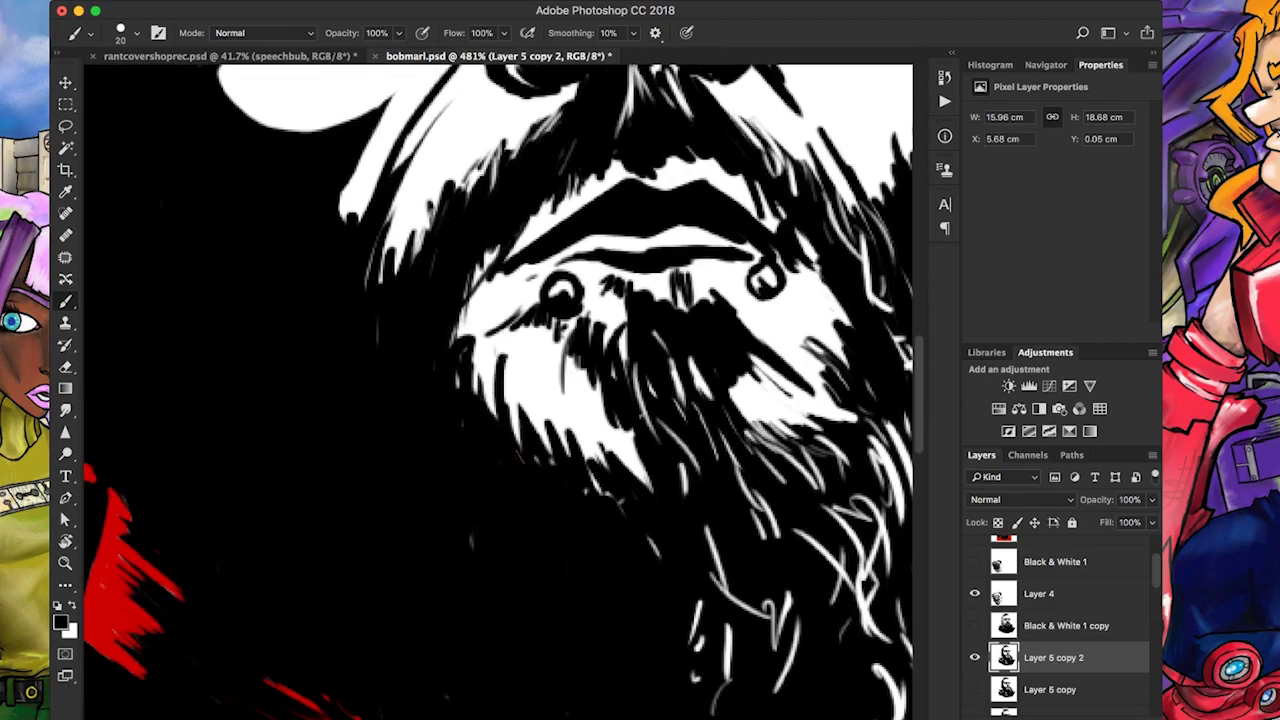
left_click_drag(490, 372, 478, 420)
mouse_move(532, 374)
left_mouse_down()
mouse_move(516, 450)
mouse_move(508, 436)
mouse_move(536, 446)
left_mouse_up()
mouse_move(558, 404)
left_mouse_down()
mouse_move(542, 464)
mouse_move(558, 456)
left_mouse_up()
left_click_drag(612, 434, 576, 506)
left_click_drag(652, 450, 634, 492)
left_click_drag(648, 412, 616, 482)
left_click_drag(640, 344, 622, 398)
mouse_move(660, 280)
left_mouse_down()
mouse_move(638, 300)
mouse_move(650, 312)
left_mouse_up()
mouse_move(720, 262)
left_mouse_down()
mouse_move(680, 304)
mouse_move(658, 282)
left_mouse_up()
left_click_drag(684, 330, 652, 406)
left_click_drag(670, 382, 632, 460)
left_click_drag(688, 464, 678, 494)
left_click_drag(706, 366, 682, 450)
left_click_drag(628, 308, 604, 352)
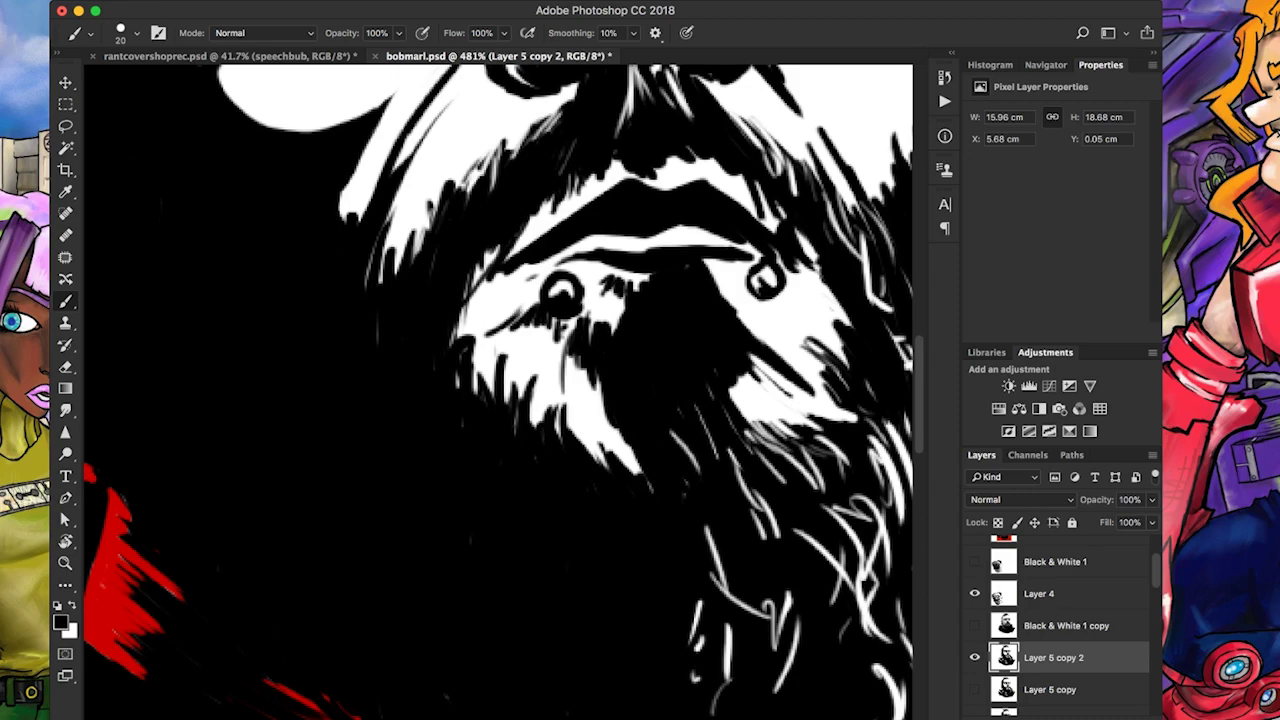
Retouch the man's lip piercings with white highlights and black outline strokes
key("x")
left_click_drag(540, 300, 556, 320)
mouse_move(560, 308)
left_mouse_down()
mouse_move(576, 324)
mouse_move(552, 332)
left_mouse_up()
key("x")
left_click_drag(760, 286, 746, 318)
left_click_drag(770, 292, 718, 358)
Break up the white areas of the chin beard around the piercings with more black hair strokes
left_click_drag(790, 374, 732, 456)
left_click_drag(780, 406, 726, 478)
left_click_drag(700, 438, 680, 468)
left_click_drag(766, 486, 744, 510)
mouse_move(548, 300)
left_mouse_down()
mouse_move(506, 328)
mouse_move(518, 314)
left_mouse_up()
mouse_move(574, 318)
left_mouse_down()
mouse_move(546, 346)
mouse_move(564, 354)
left_mouse_up()
left_click_drag(612, 310, 598, 334)
left_click_drag(588, 370, 584, 380)
Brush white along the beard edge beside the corner of the mouth and touch up the shadow next to it in black
key("x")
left_click_drag(482, 252, 452, 346)
key("x")
left_click_drag(378, 320, 375, 345)
key("super+0")
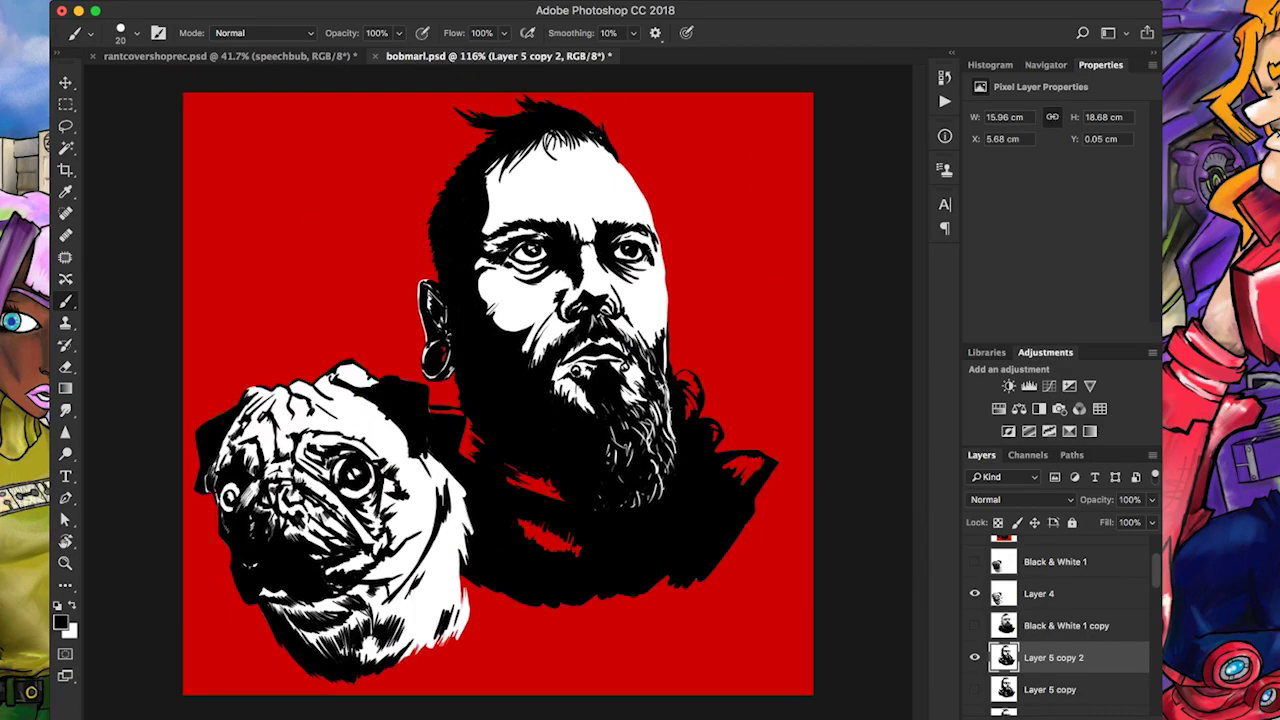
Make the c33 black large layer active
scroll(1060, 625, "up", 3)
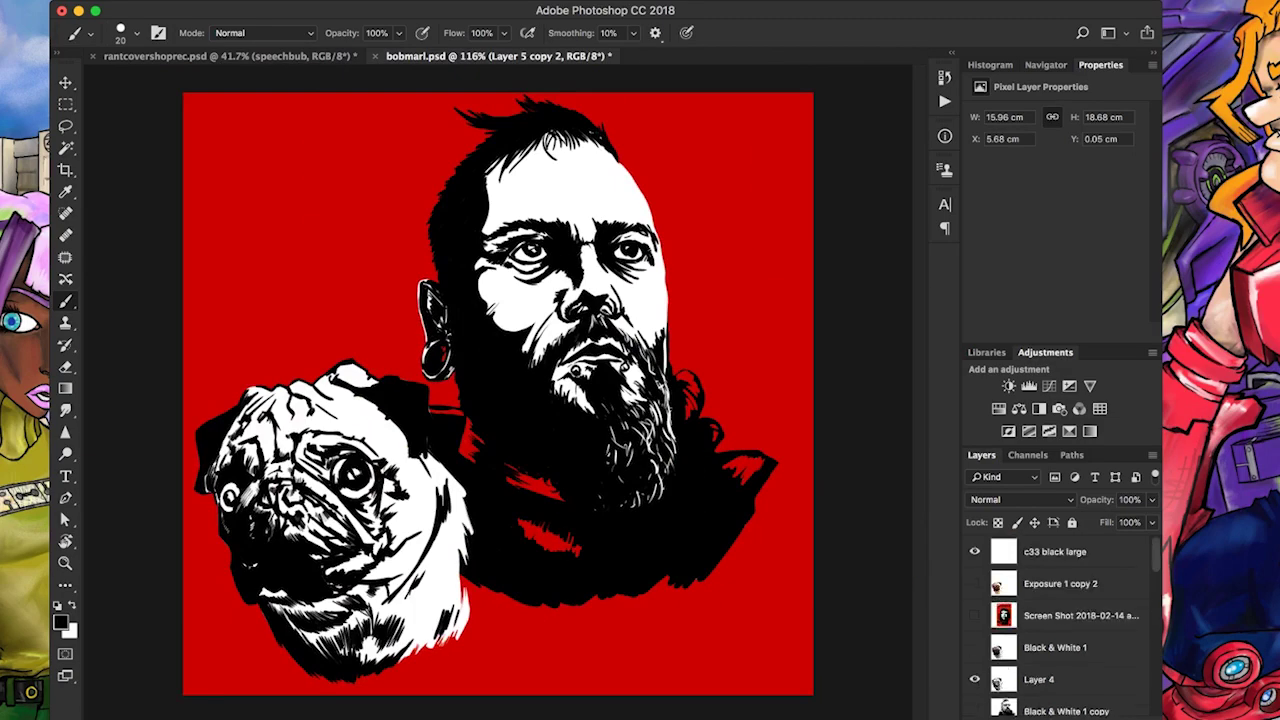
left_click(1060, 551)
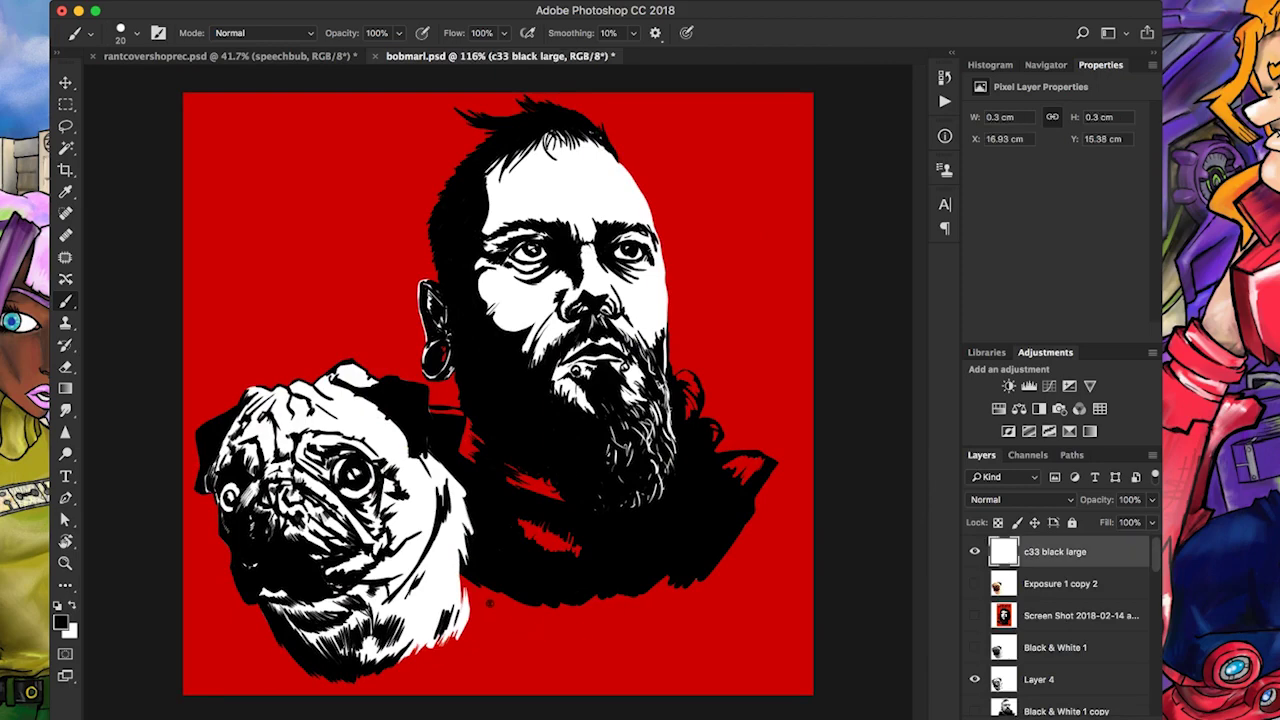
key("super+minus")
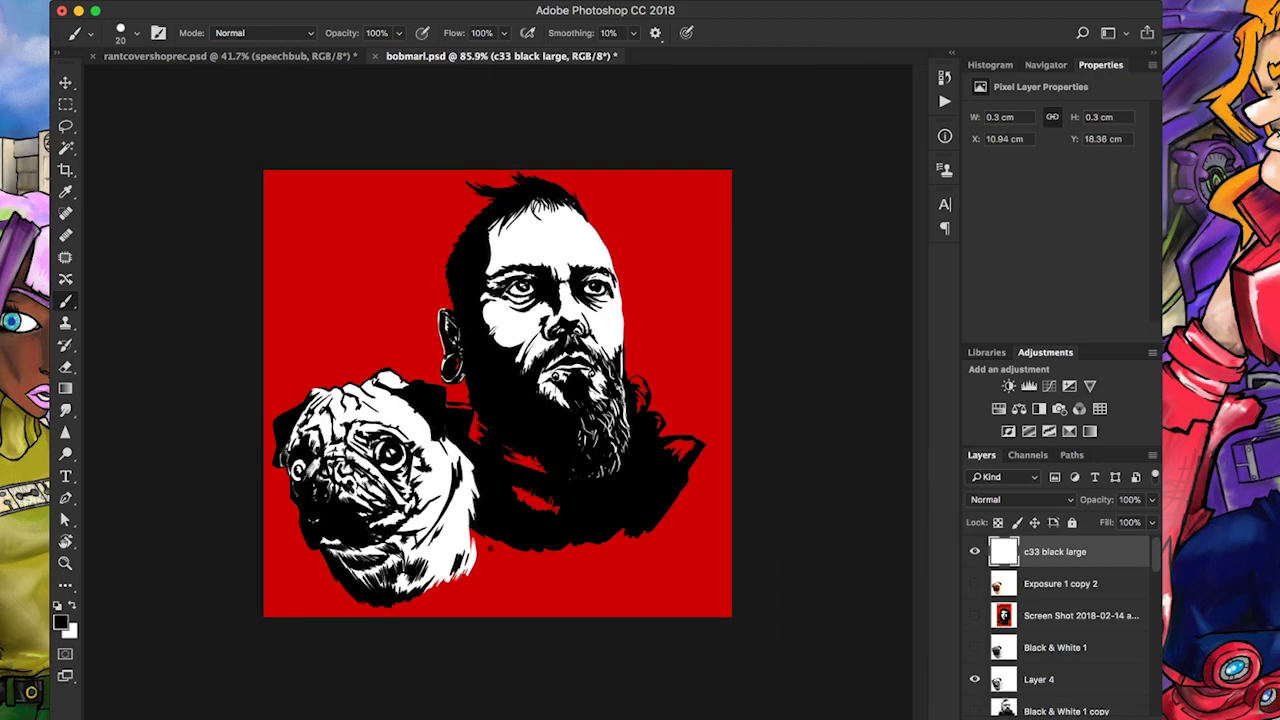
On Layer 5 copy 2, extend the outer edge of the man's white cheek with ragged white strokes
key("alt+bracketleft")
key("alt+bracketleft")
key("alt+bracketleft")
key("alt+bracketleft")
key("super+plus")
key("super+plus")
key("super+plus")
key("super+plus")
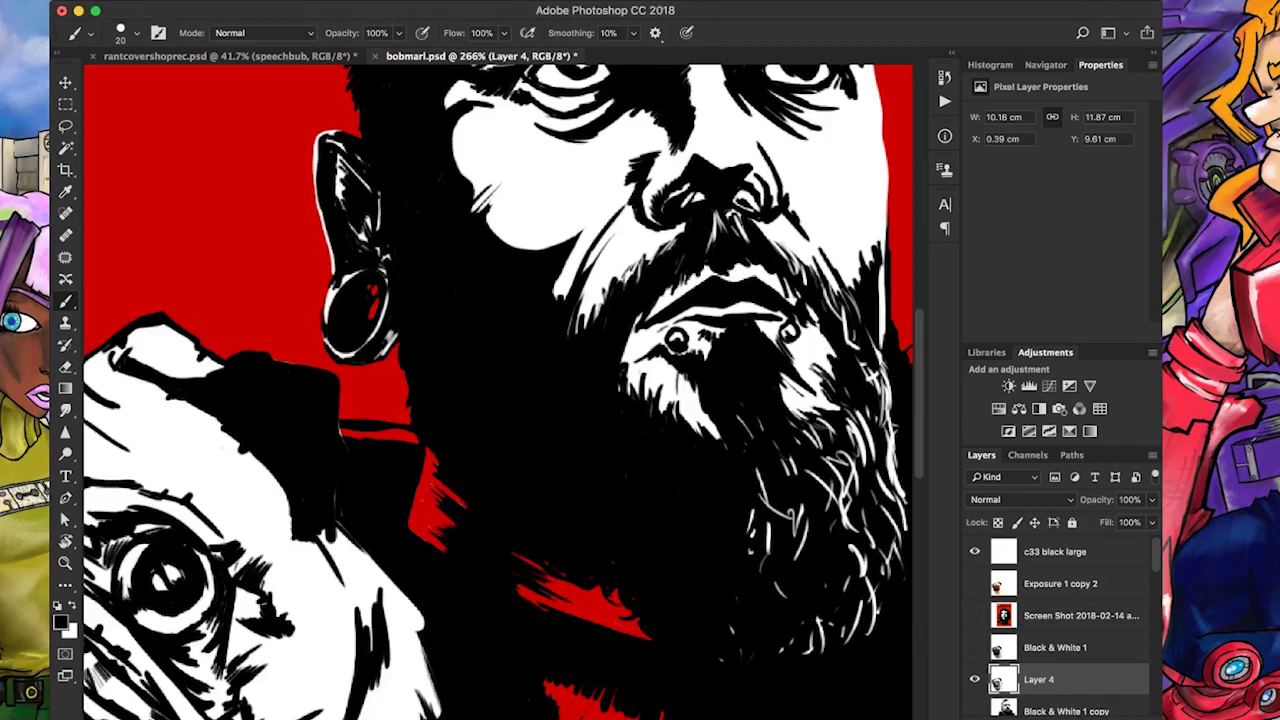
scroll(497, 390, "up", 3)
key("alt+bracketleft")
key("alt+bracketleft")
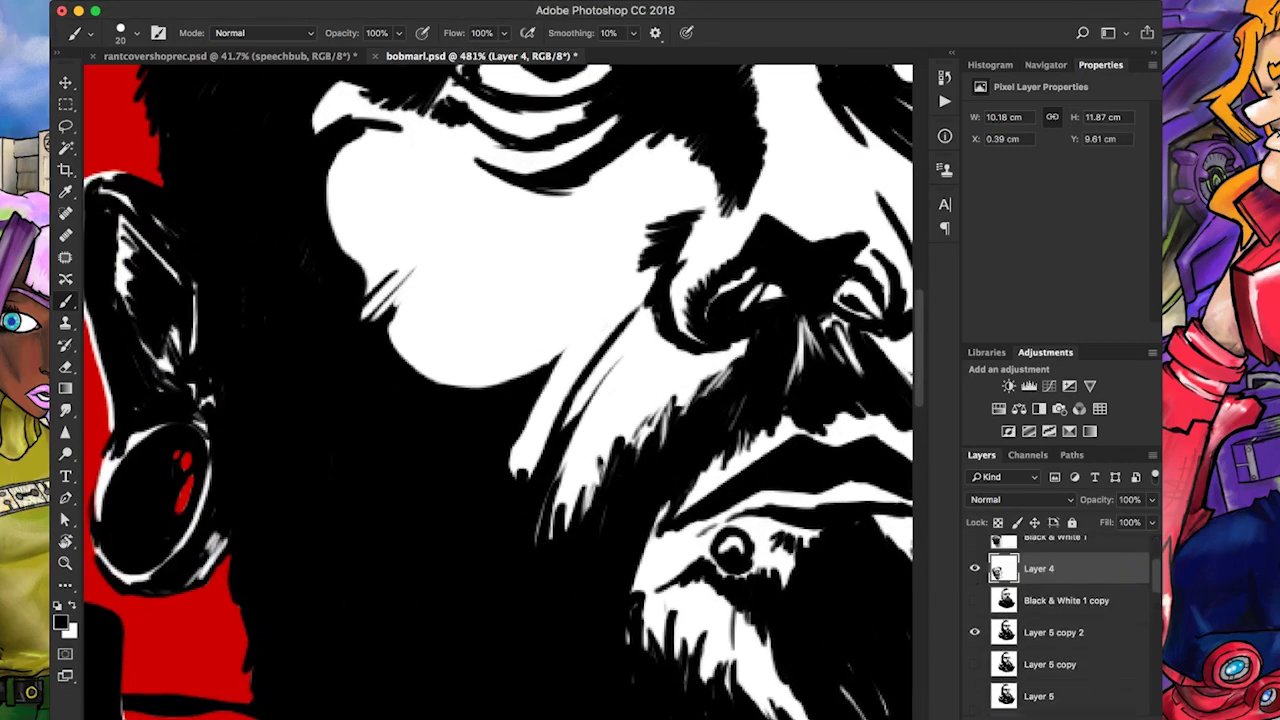
key("x")
mouse_move(400, 330)
left_mouse_down()
mouse_move(382, 365)
mouse_move(402, 396)
left_mouse_up()
mouse_move(364, 285)
left_mouse_down()
mouse_move(313, 208)
mouse_move(312, 165)
left_mouse_up()
left_click_drag(444, 402, 410, 372)
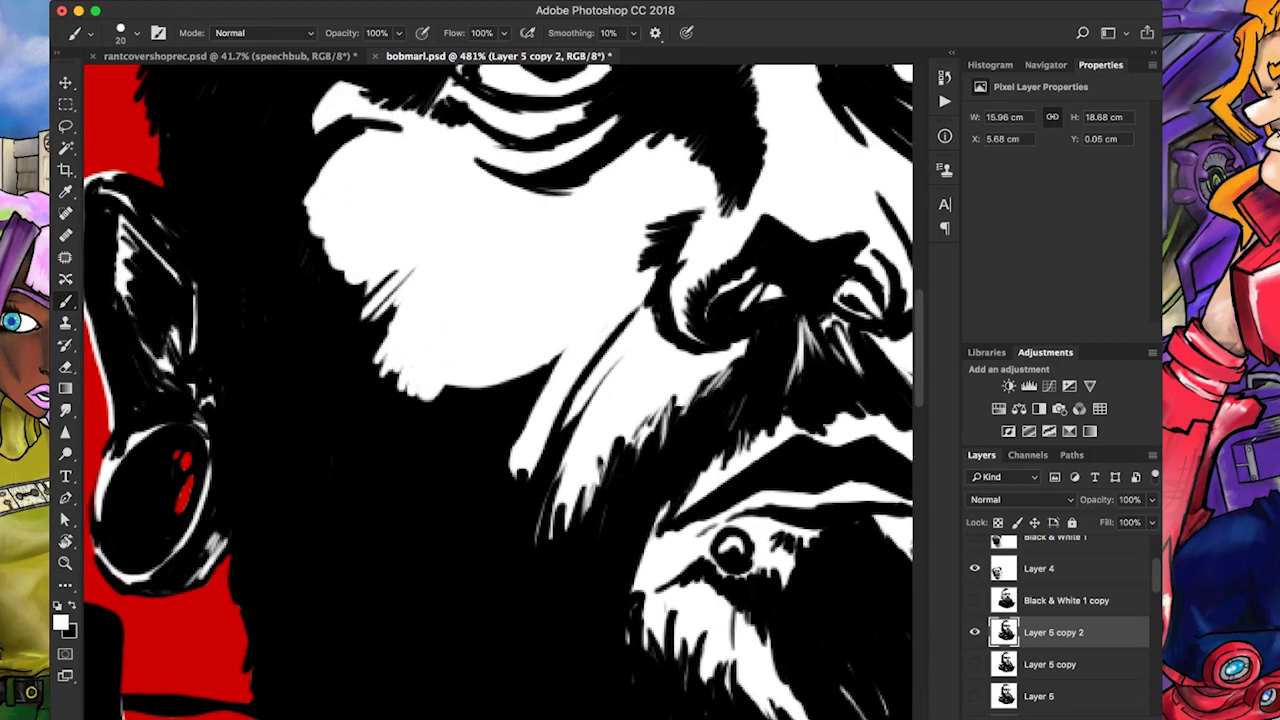
Feather the lower edge of the man's cheek and the tip of the smile line with white strokes
left_click_drag(474, 424, 436, 386)
left_click_drag(526, 442, 450, 380)
left_click_drag(512, 452, 564, 350)
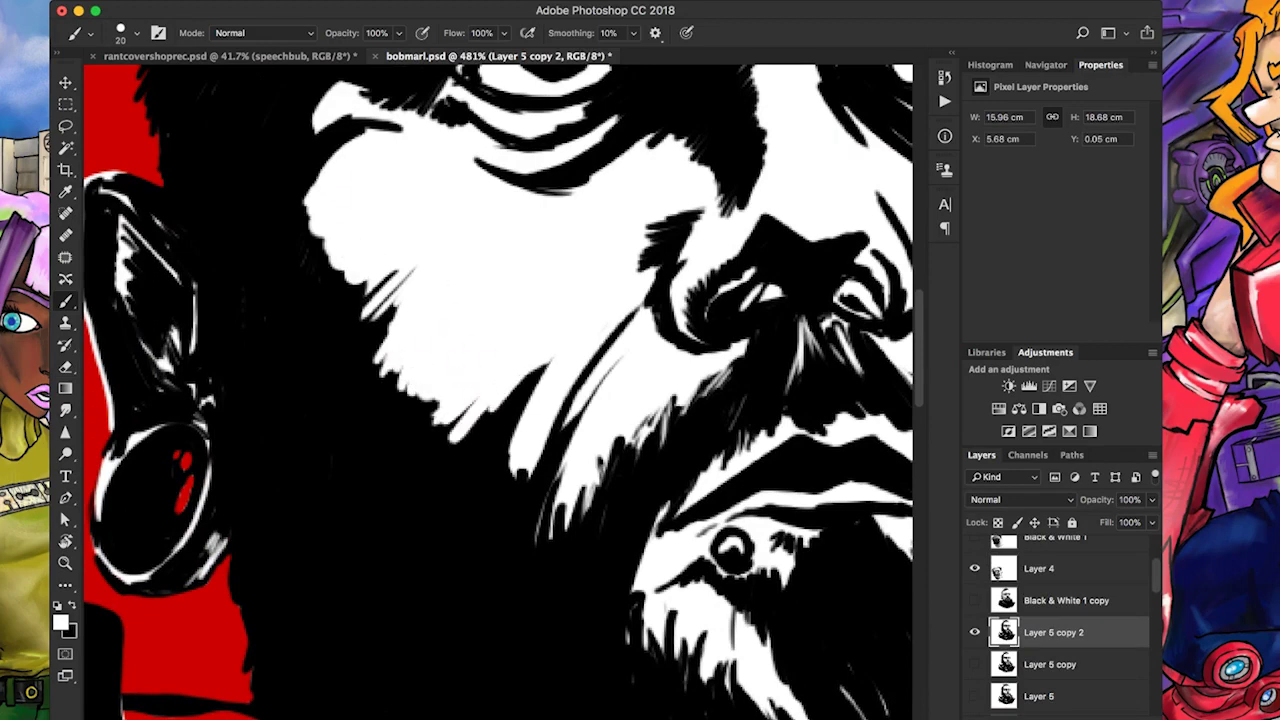
mouse_move(506, 508)
left_mouse_down()
mouse_move(526, 454)
mouse_move(528, 470)
left_mouse_up()
key("super+0")
Erase thin curved hair strokes into the man's black beard below the ear and beside the collar so the red background shows through
scroll(498, 386, "up", 5)
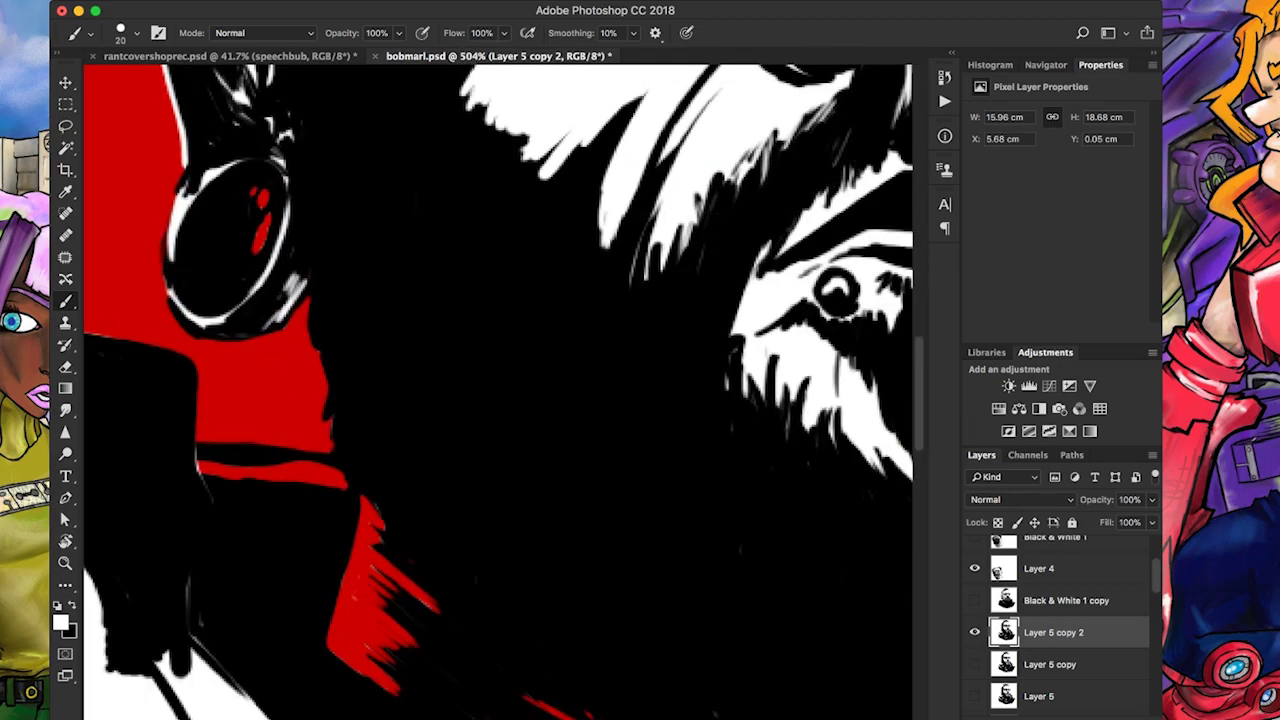
scroll(498, 390, "left", 3)
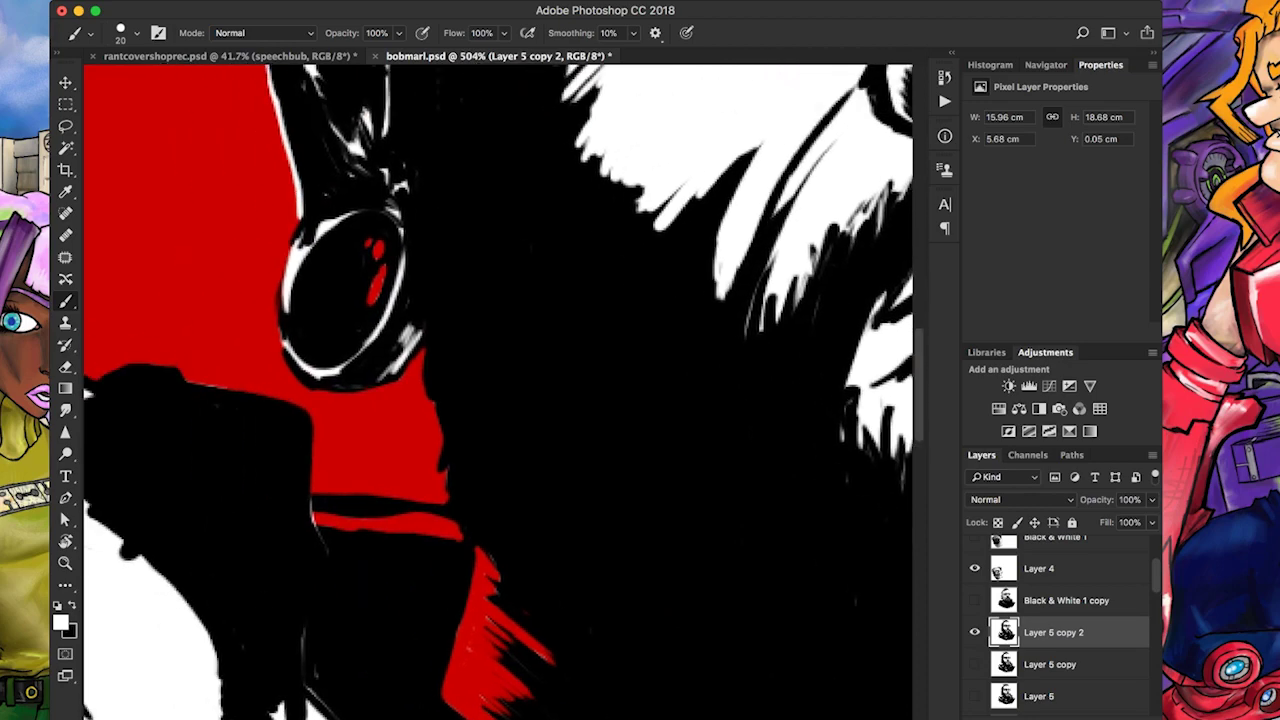
key("e")
scroll(498, 390, "down", 3)
scroll(498, 390, "right", 4)
scroll(498, 390, "up", 3)
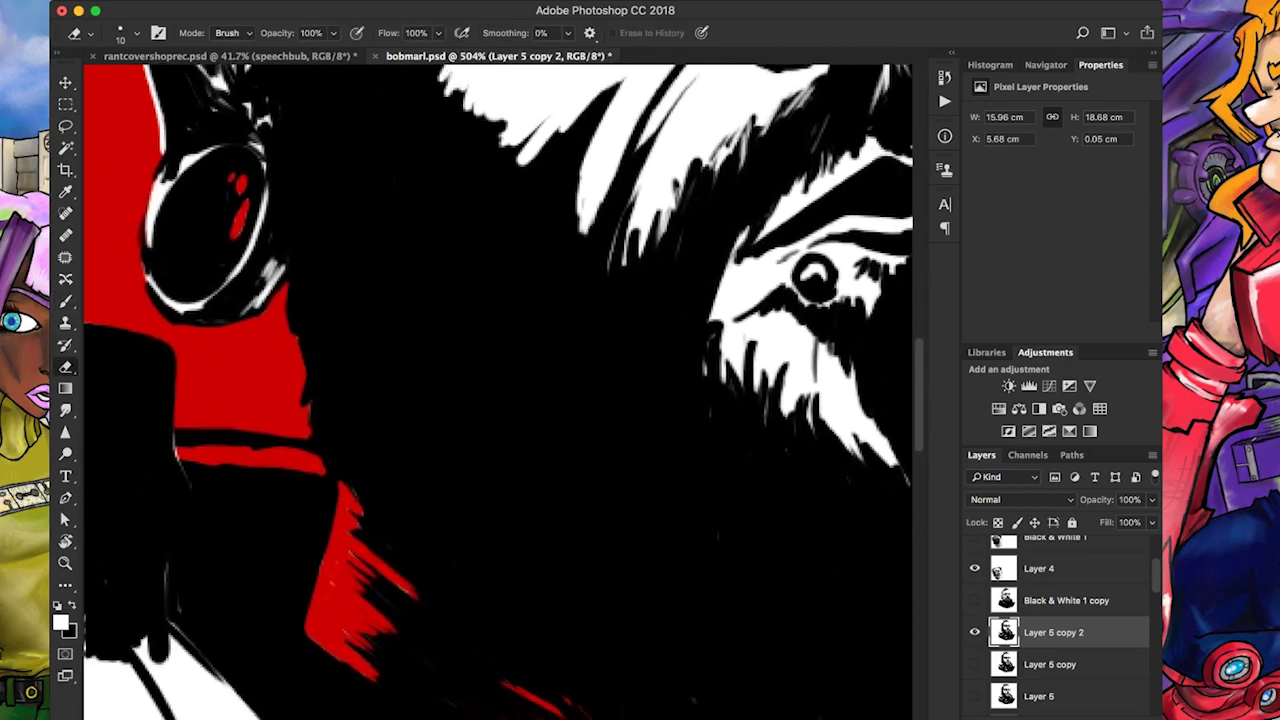
scroll(498, 390, "down", 5)
scroll(498, 390, "right", 3)
left_click_drag(350, 285, 345, 445)
left_click_drag(340, 370, 370, 300)
mouse_move(370, 478)
left_mouse_down()
mouse_move(455, 495)
mouse_move(430, 548)
left_mouse_up()
Erase more curly hairs along the lower edge of the beard above the red gap in the collar
scroll(498, 390, "down", 3)
scroll(498, 390, "right", 3)
mouse_move(356, 416)
left_mouse_down()
mouse_move(356, 442)
mouse_move(432, 428)
left_mouse_up()
left_click_drag(500, 495, 560, 545)
left_click_drag(540, 470, 440, 345)
left_click_drag(445, 345, 350, 410)
left_click_drag(370, 340, 440, 265)
scroll(498, 390, "up", 3)
scroll(498, 390, "left", 2)
scroll(535, 380, "down", 3)
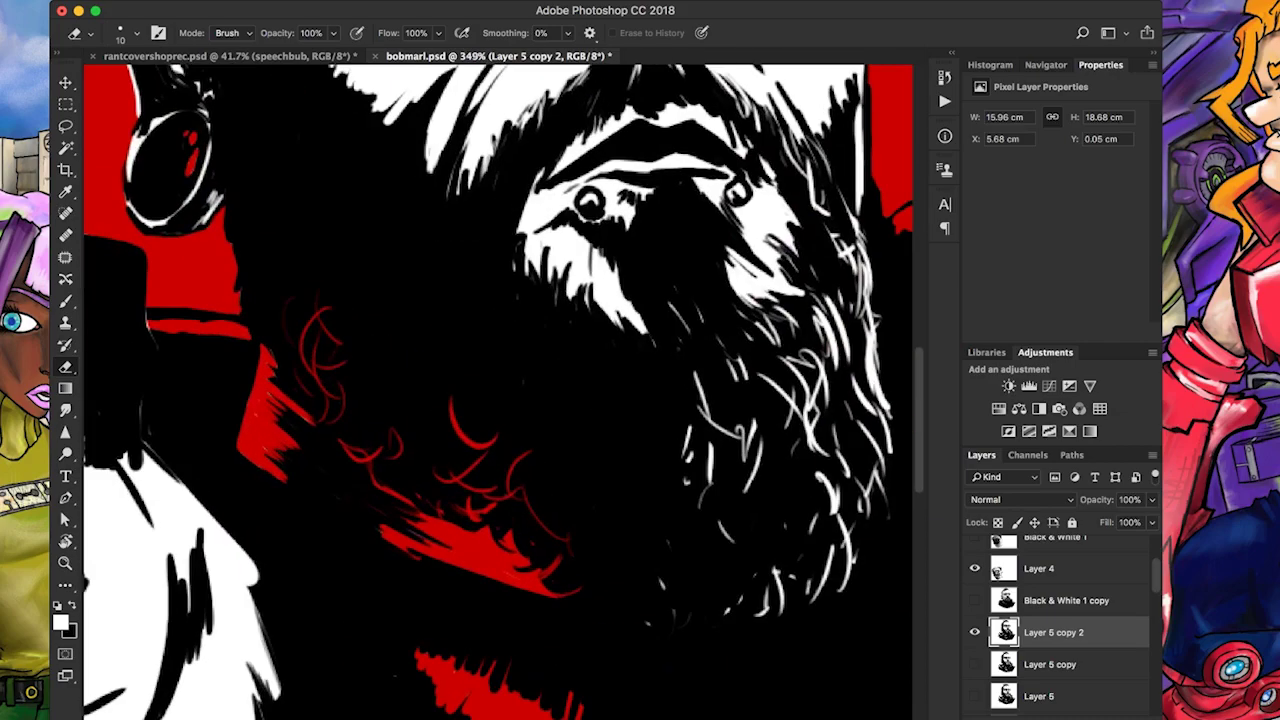
Extend the erased red curls along the underside of the beard toward the white hairs at its tip
left_click_drag(595, 585, 640, 575)
scroll(498, 390, "down", 3)
scroll(498, 390, "right", 3)
left_click_drag(430, 472, 450, 465)
mouse_move(370, 452)
left_mouse_down()
mouse_move(470, 470)
mouse_move(500, 445)
left_mouse_up()
left_click_drag(345, 422, 382, 446)
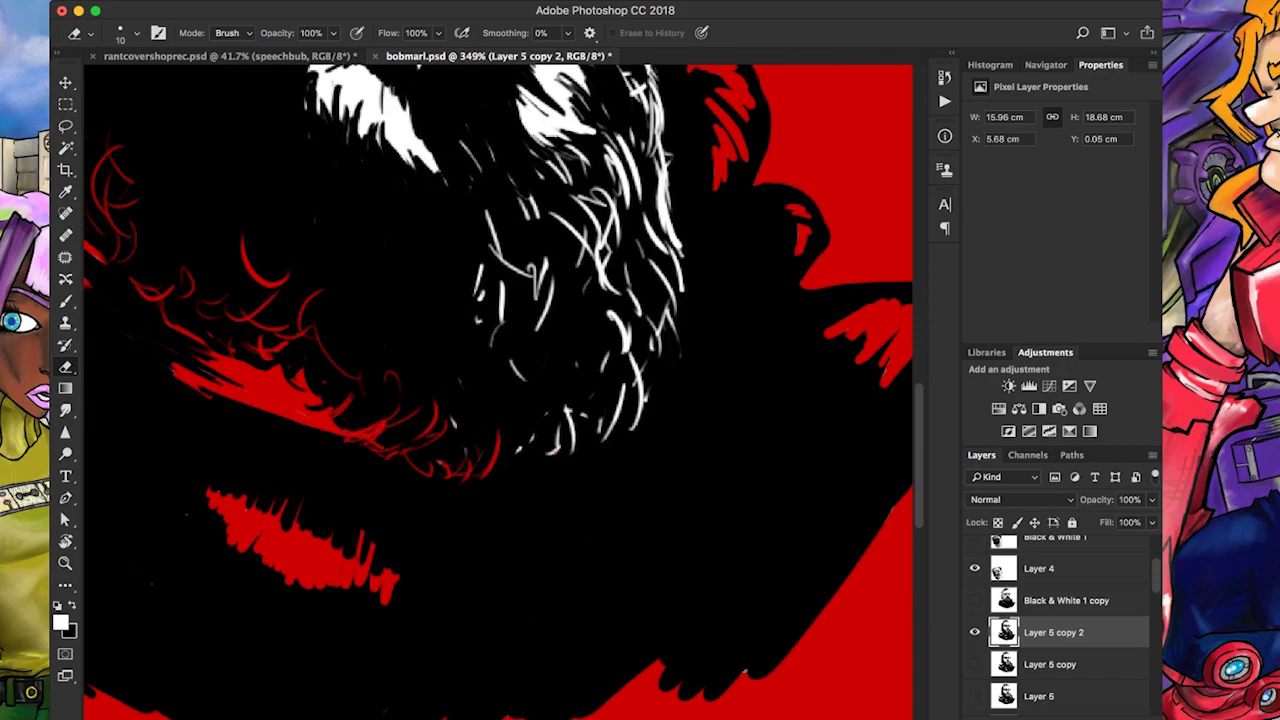
scroll(498, 390, "down", 5)
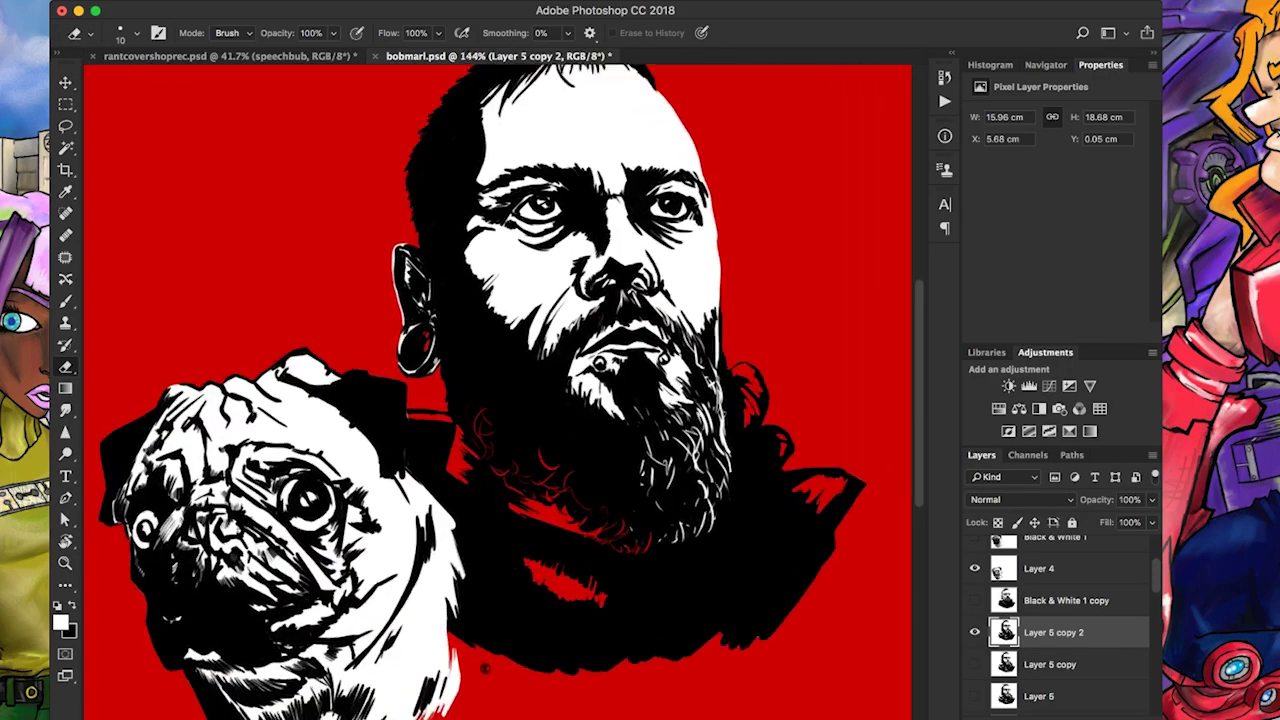
Brush short black shading strokes along the far edge of the man's face, below the outer end of the eyebrow
scroll(488, 280, "up", 5)
key("b")
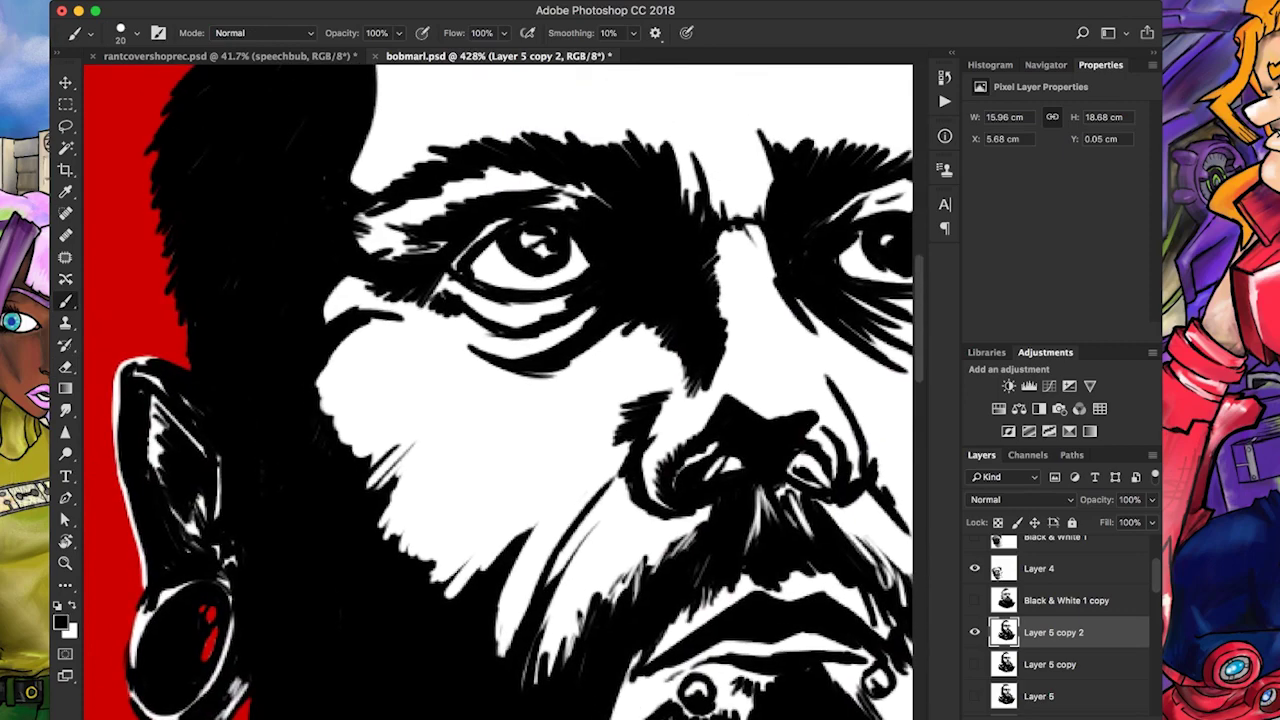
scroll(410, 292, "up", 3)
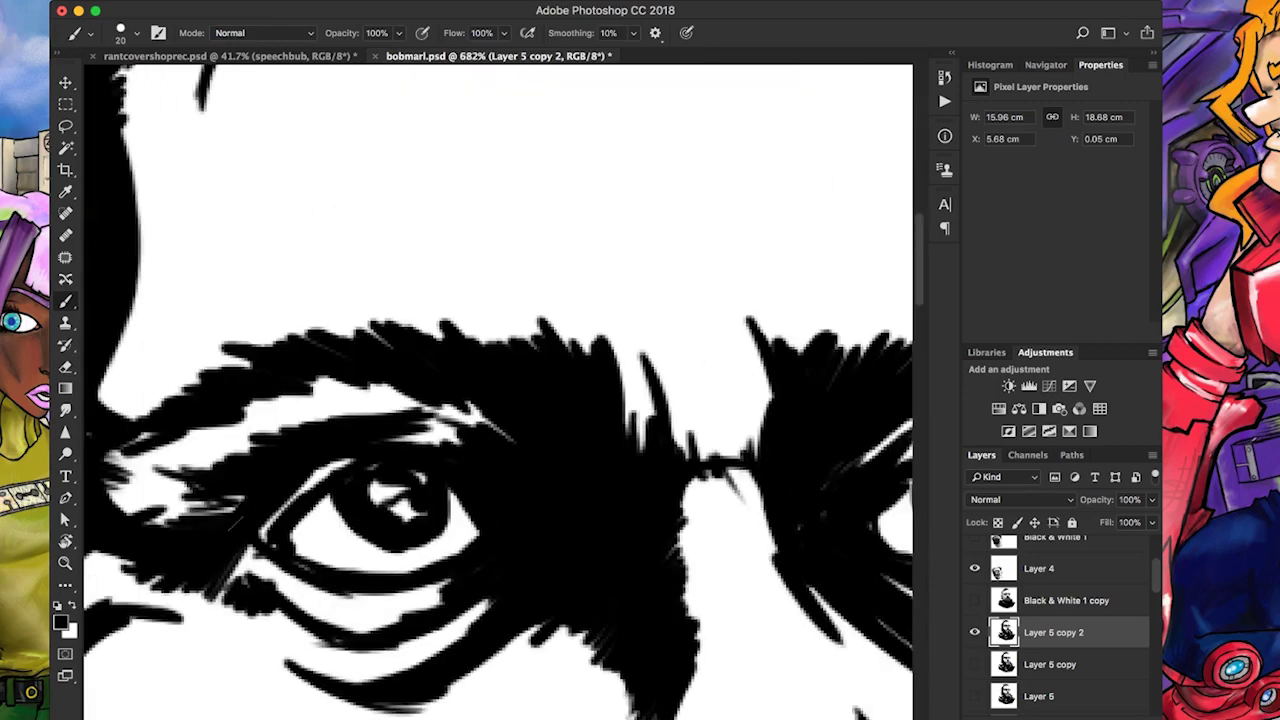
scroll(498, 390, "right", 5)
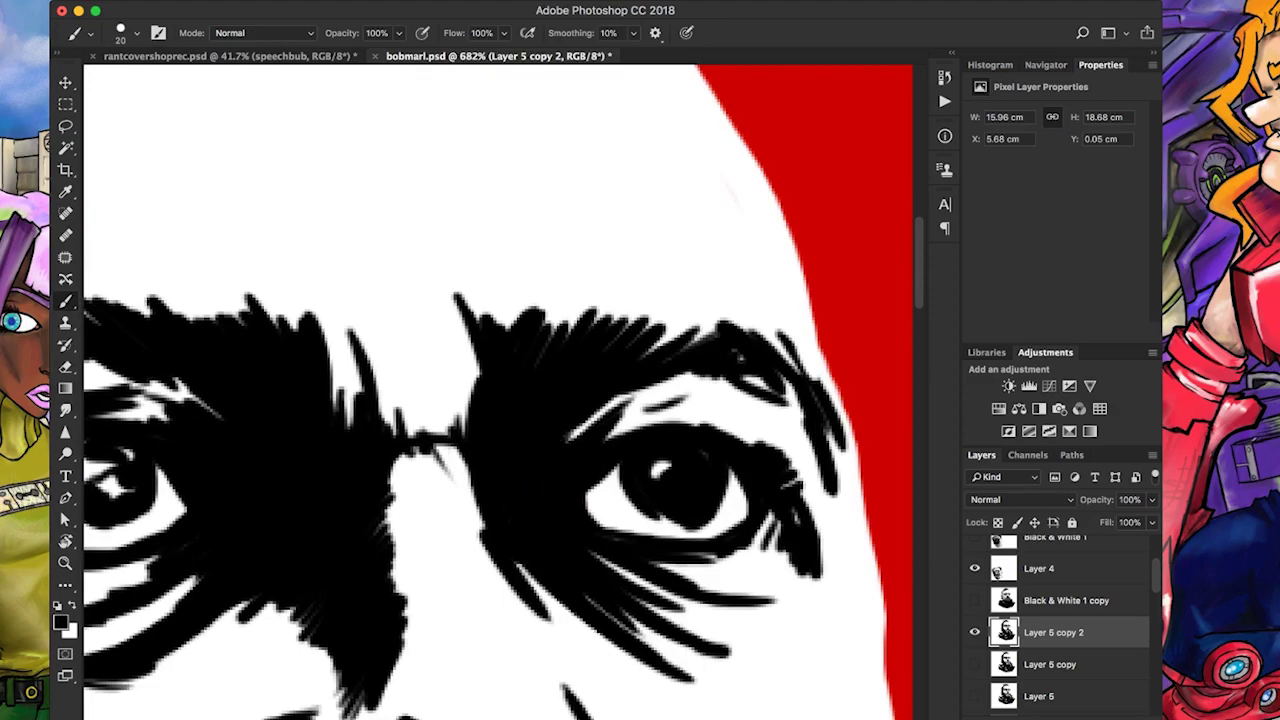
scroll(498, 390, "down", 10)
scroll(498, 390, "left", 5)
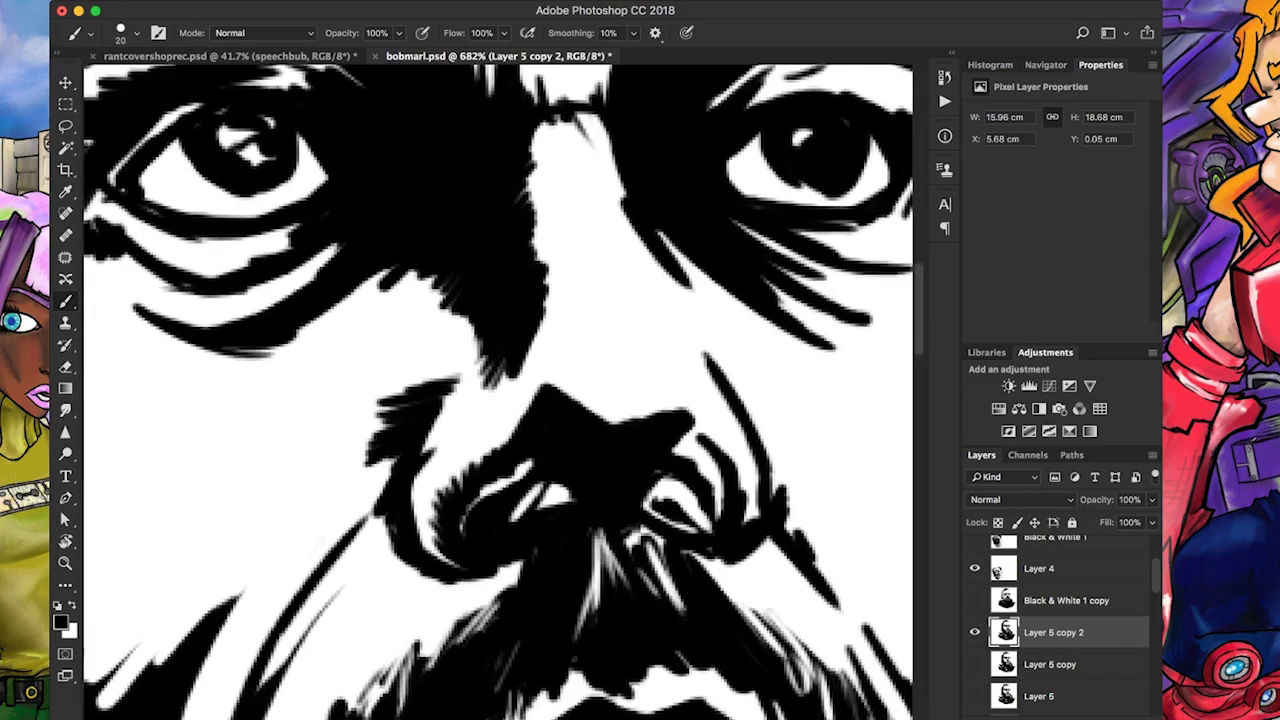
scroll(498, 390, "up", 4)
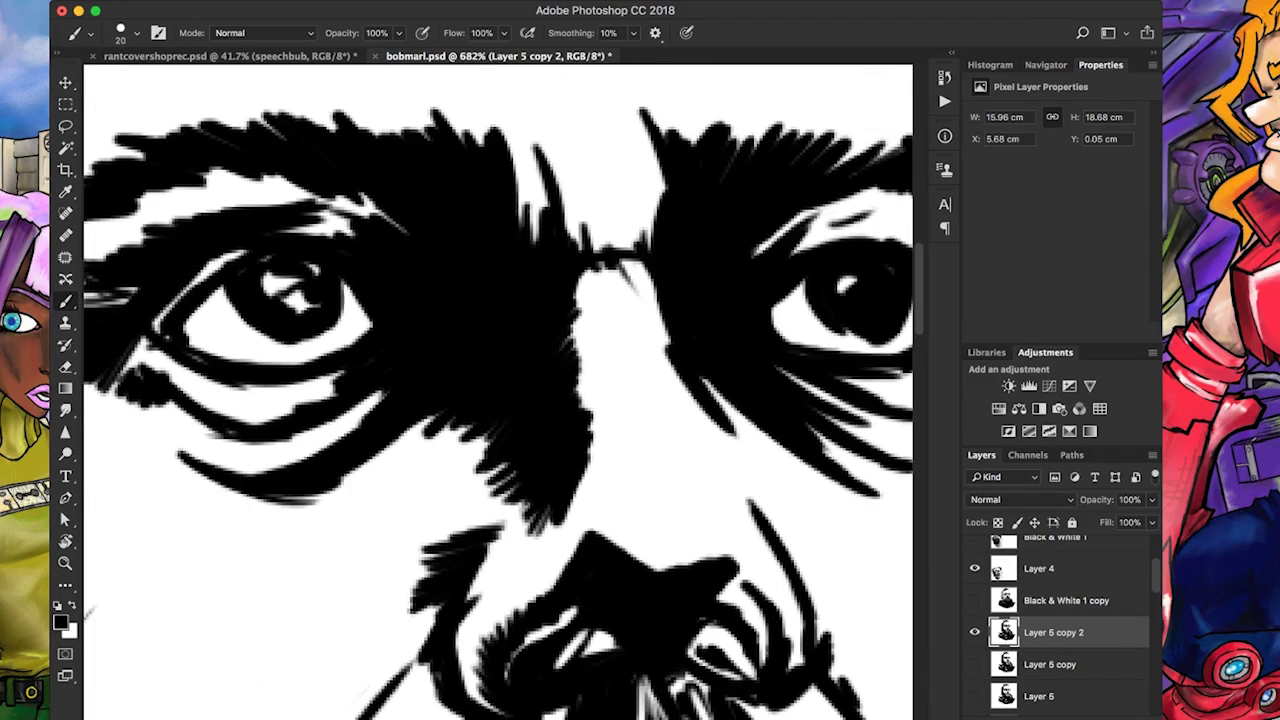
scroll(498, 390, "up", 4)
scroll(498, 390, "down", 5)
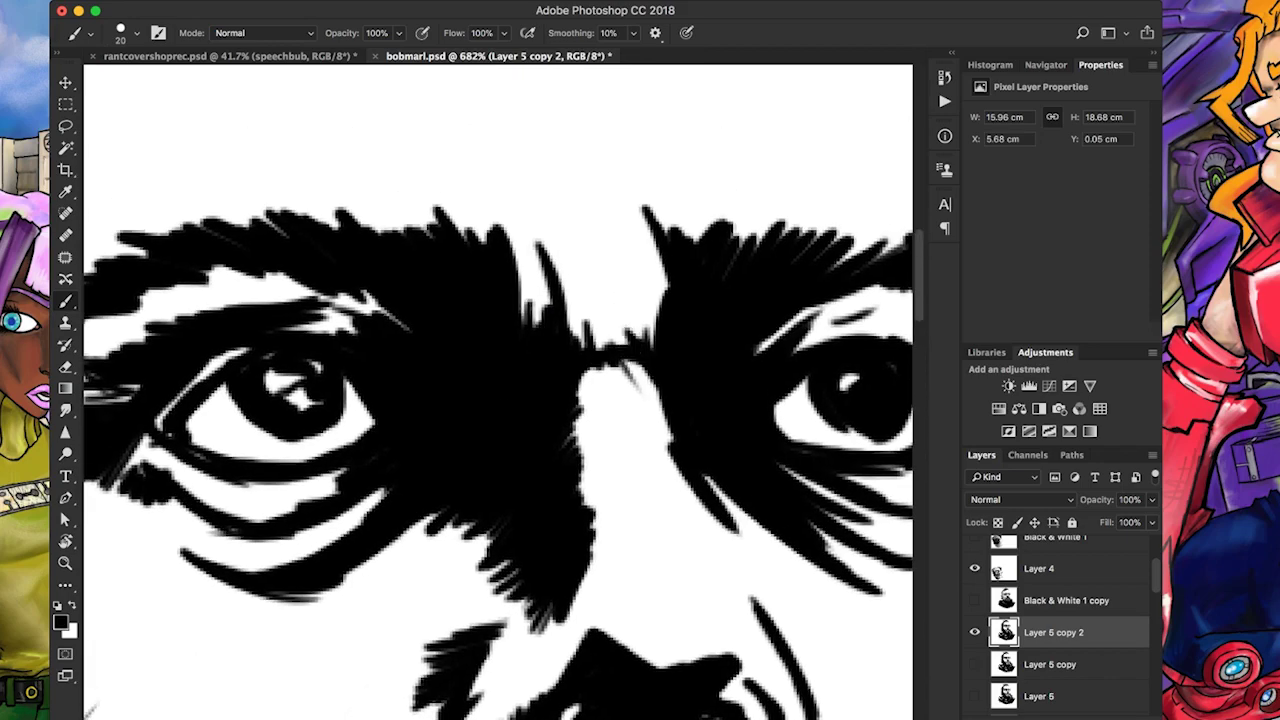
scroll(498, 390, "up", 2)
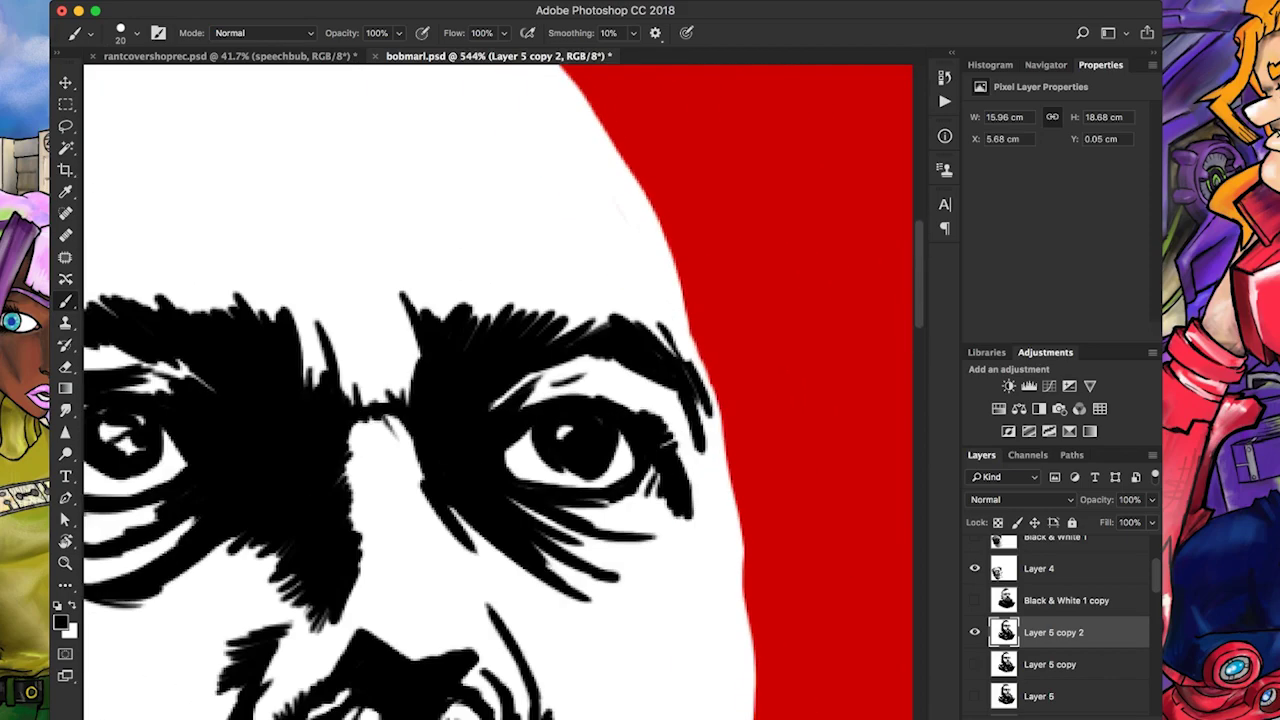
scroll(498, 390, "up", 2)
left_click_drag(666, 424, 692, 490)
mouse_move(688, 398)
left_mouse_down()
mouse_move(696, 502)
mouse_move(666, 270)
left_mouse_up()
scroll(680, 450, "down", 1)
scroll(680, 450, "up", 1)
key("e")
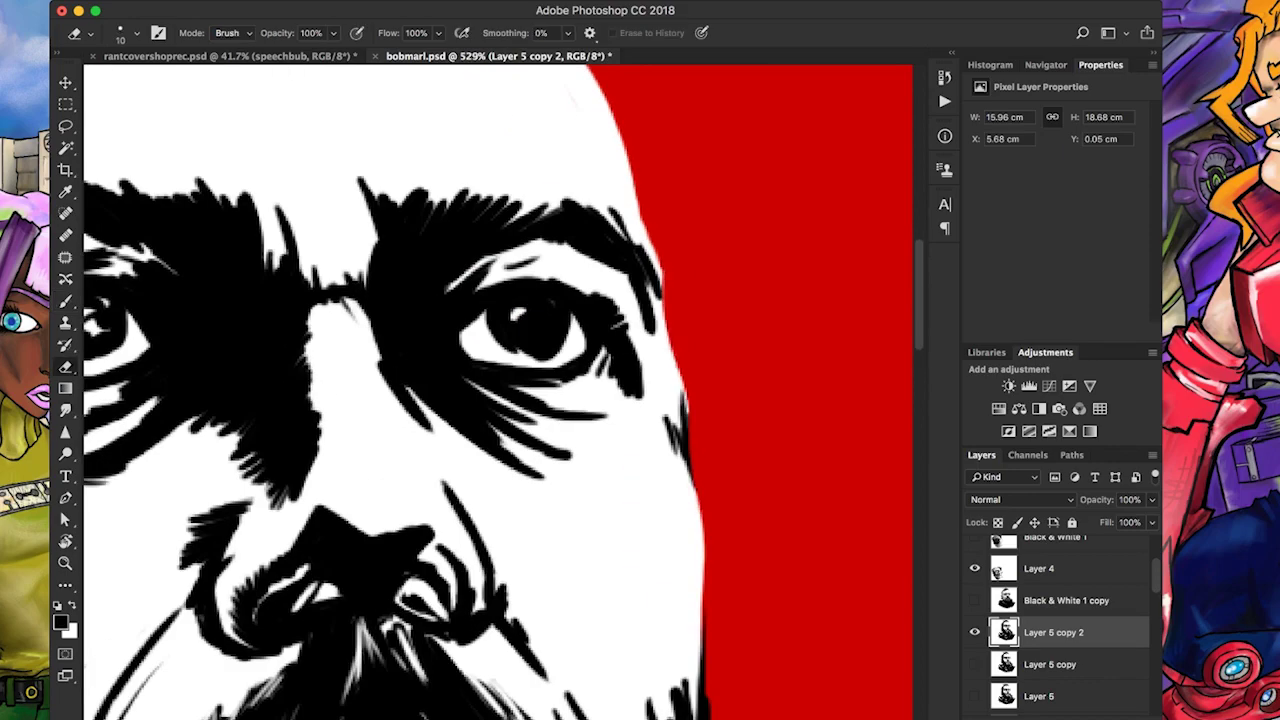
scroll(505, 393, "down", 6)
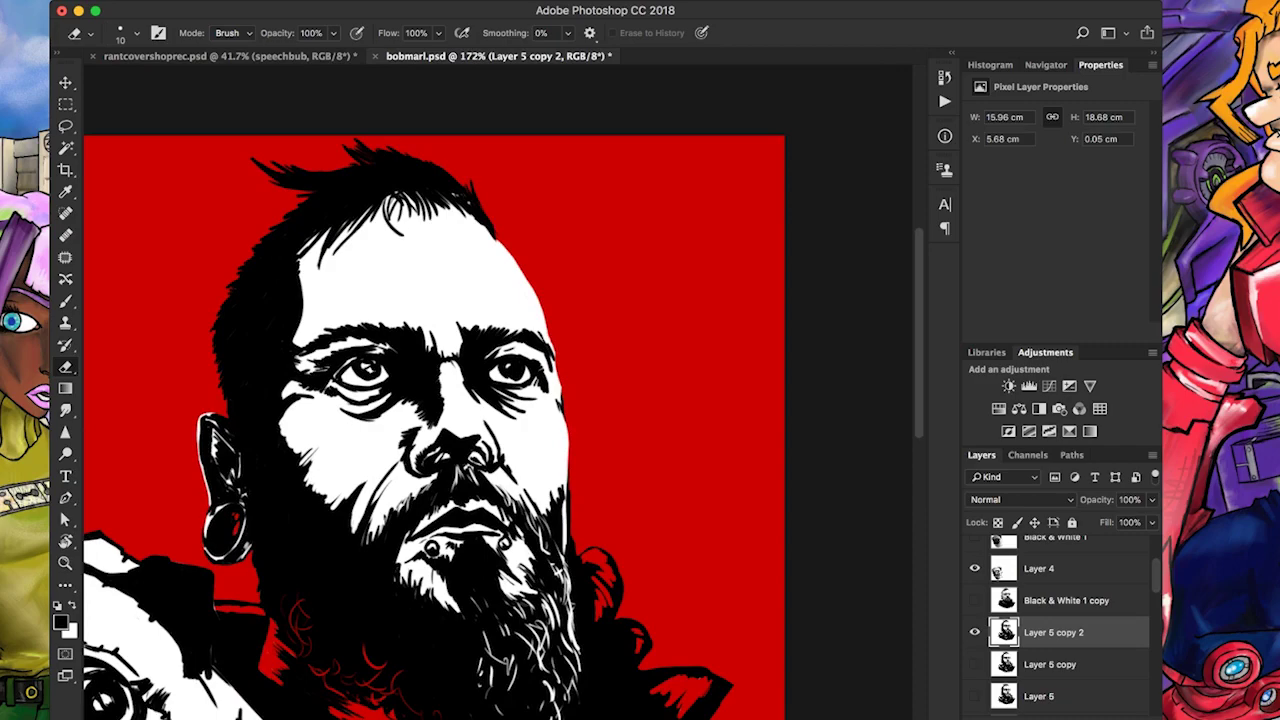
Thicken the black shadow beside the man's nostril and at the top of the smile line with short brush strokes
scroll(360, 540, "up", 5)
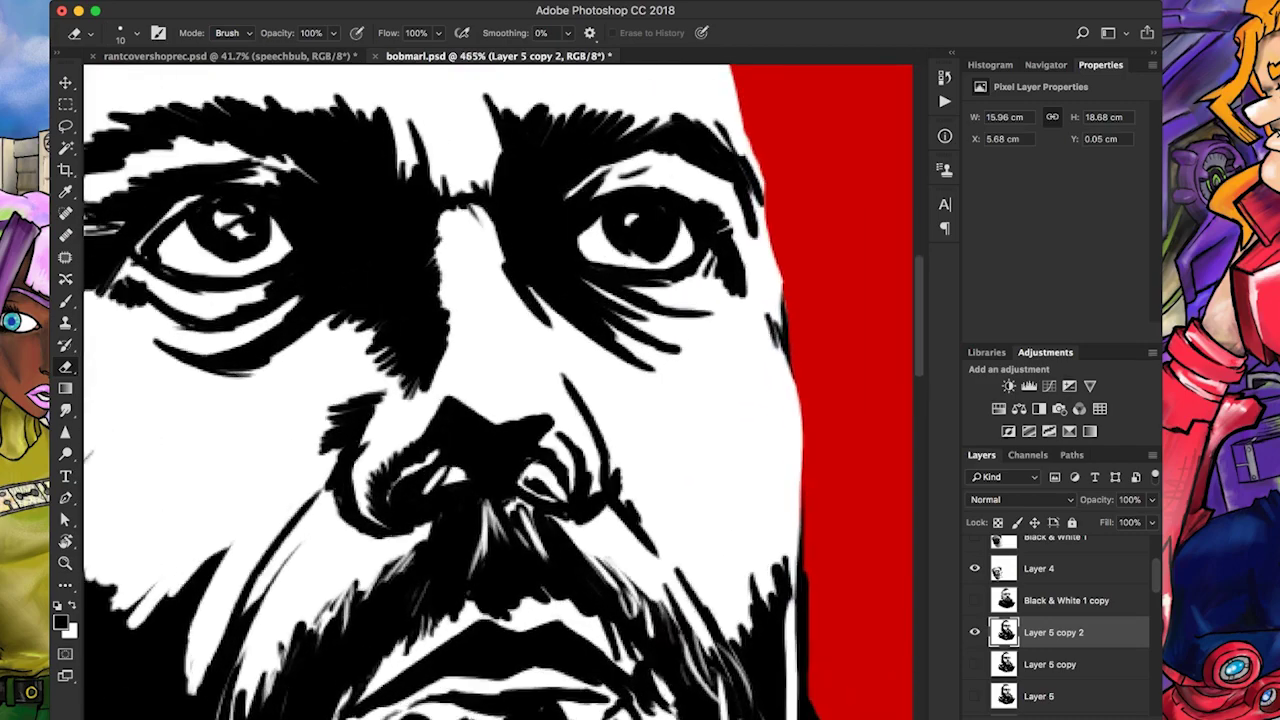
scroll(500, 390, "up", 3)
key("b")
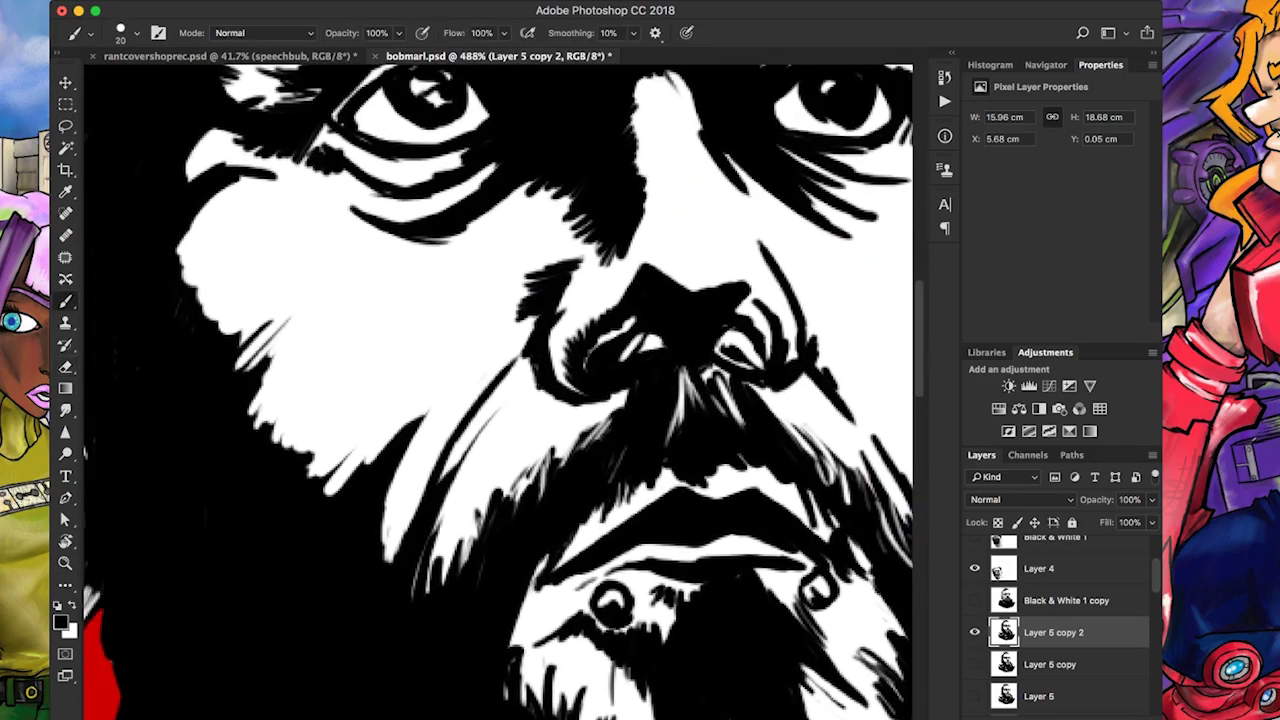
left_click_drag(556, 384, 526, 420)
left_click_drag(530, 394, 508, 440)
left_click_drag(538, 364, 512, 414)
left_click_drag(534, 363, 538, 418)
scroll(500, 390, "down", 4)
scroll(500, 390, "up", 4)
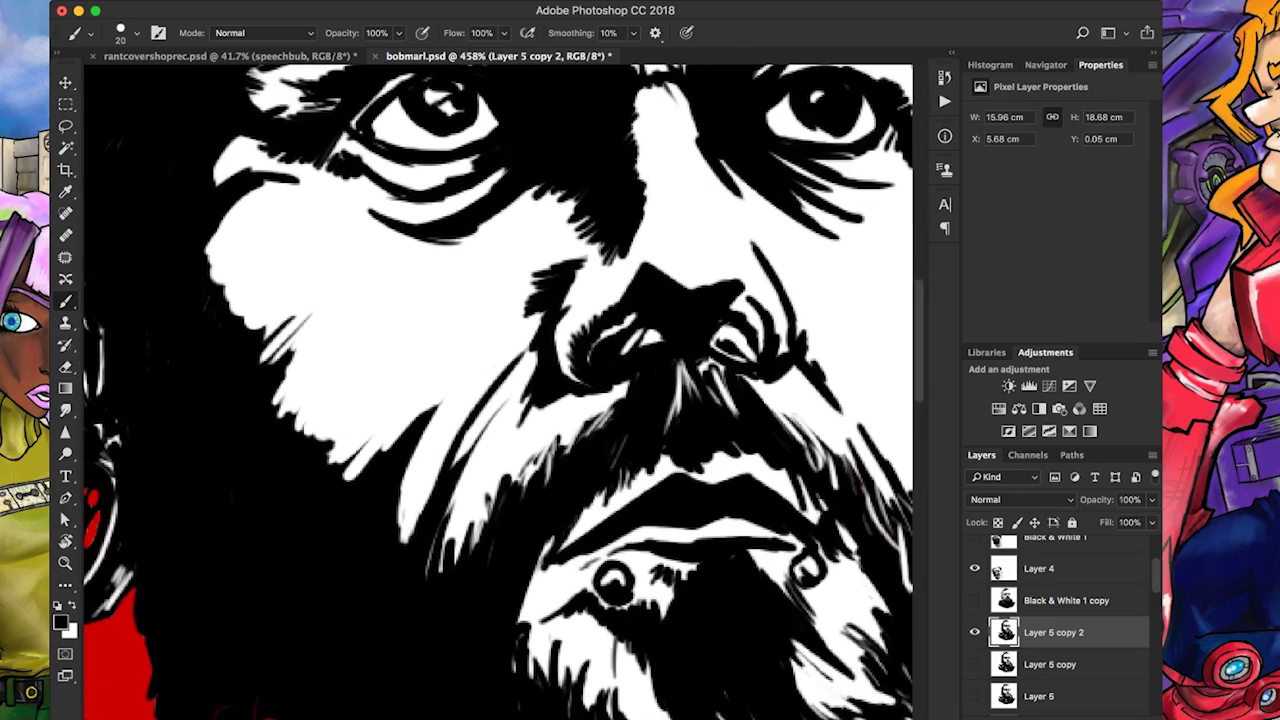
mouse_move(557, 322)
left_mouse_down()
mouse_move(566, 368)
mouse_move(556, 306)
left_mouse_up()
key("x")
scroll(500, 390, "down", 4)
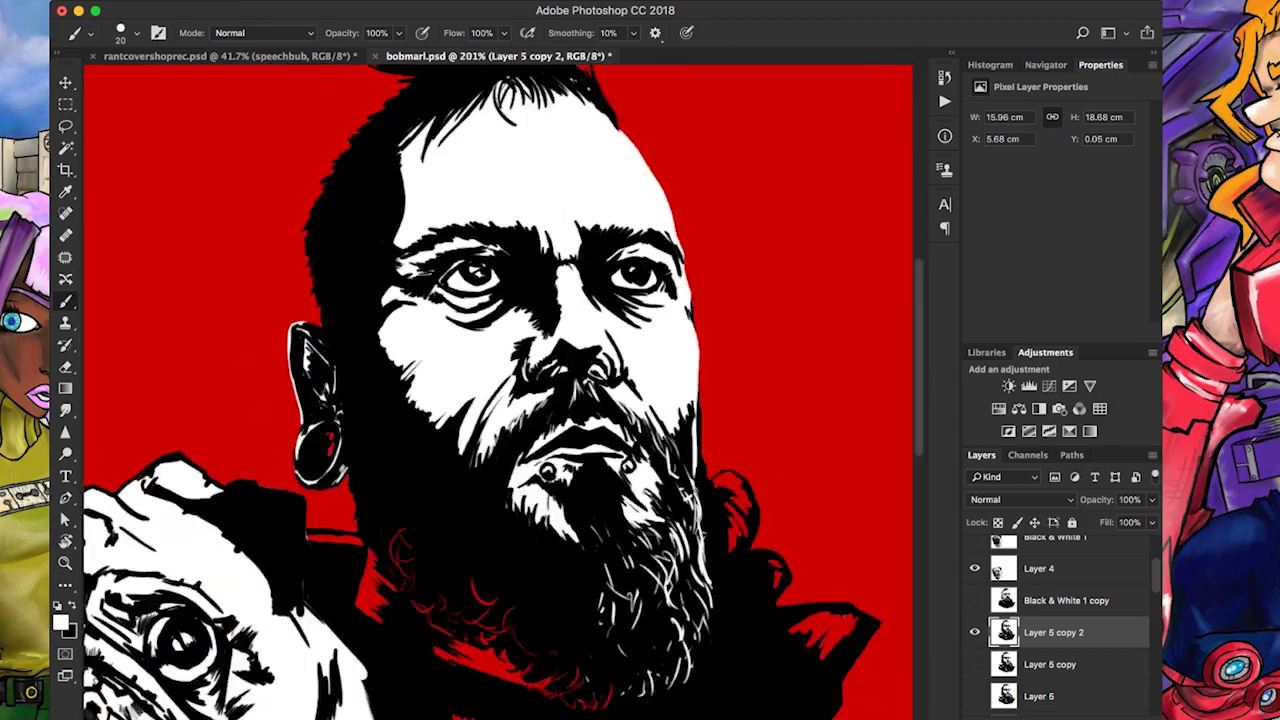
Compare the portrait with the Che Guevara reference by repeatedly showing and hiding the Screen Shot layer
scroll(500, 390, "up", 3)
scroll(1060, 625, "up", 3)
left_click(975, 605)
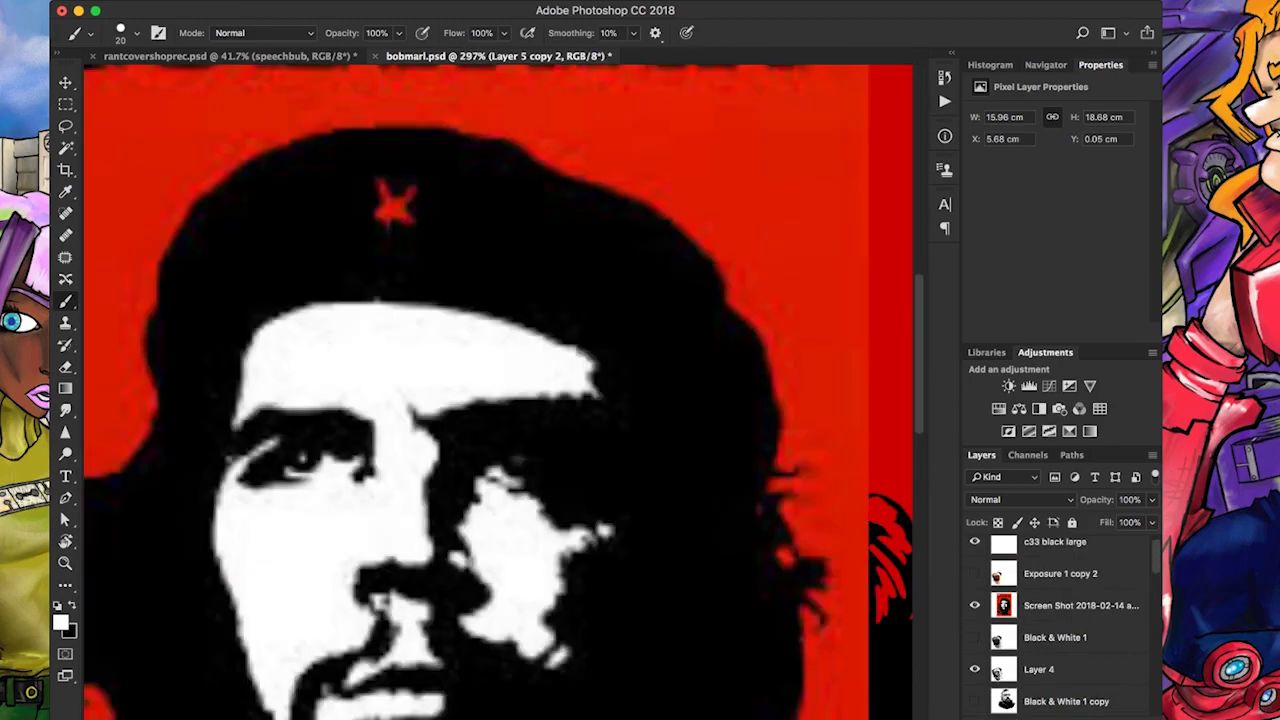
left_click(975, 605)
left_click(975, 605)
left_click(975, 605)
left_click(975, 605)
left_click(975, 605)
left_click(975, 605)
left_click(975, 605)
Brush ragged black strokes into the outer edge of the man's white cheek below the eye
key("x")
mouse_move(345, 294)
left_mouse_down()
mouse_move(398, 350)
mouse_move(364, 322)
left_mouse_up()
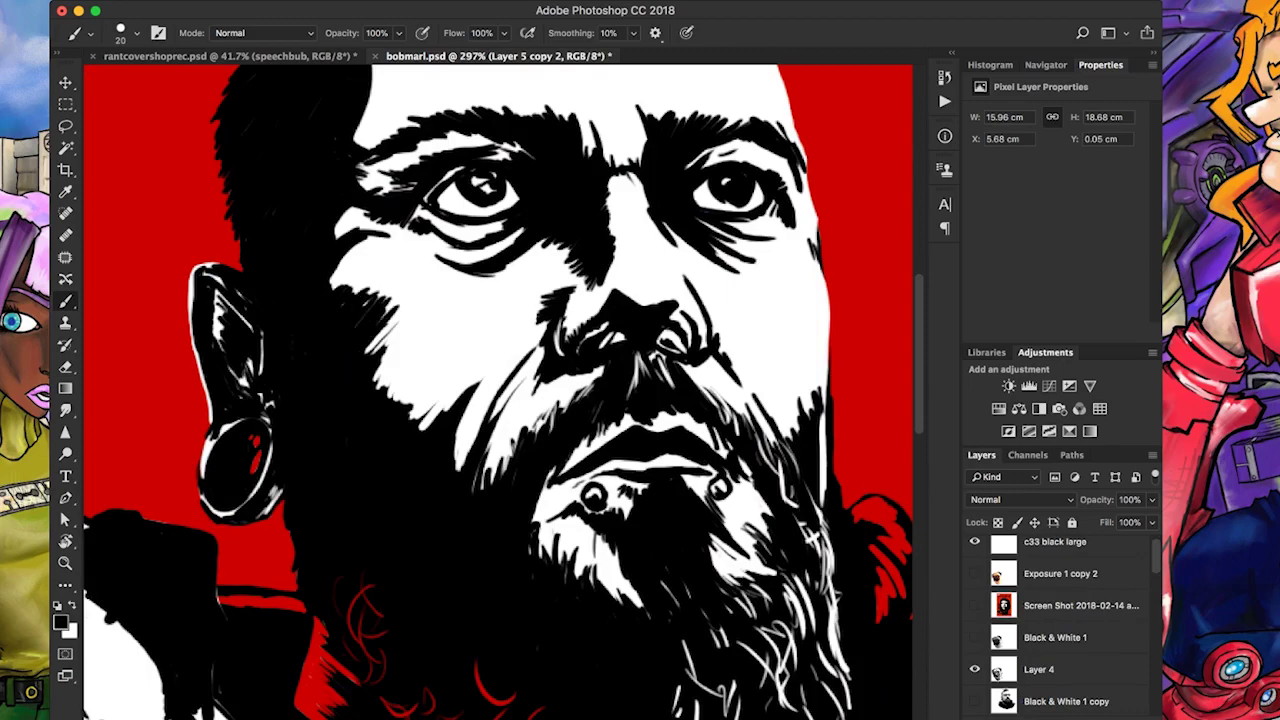
On Layer 4, hatch the white fur below the pug's chin with fine black strokes using a size 10 brush
mouse_move(500, 380)
left_mouse_down()
mouse_move(762, 528)
mouse_move(857, 532)
left_mouse_up()
left_click(762, 528, "super")
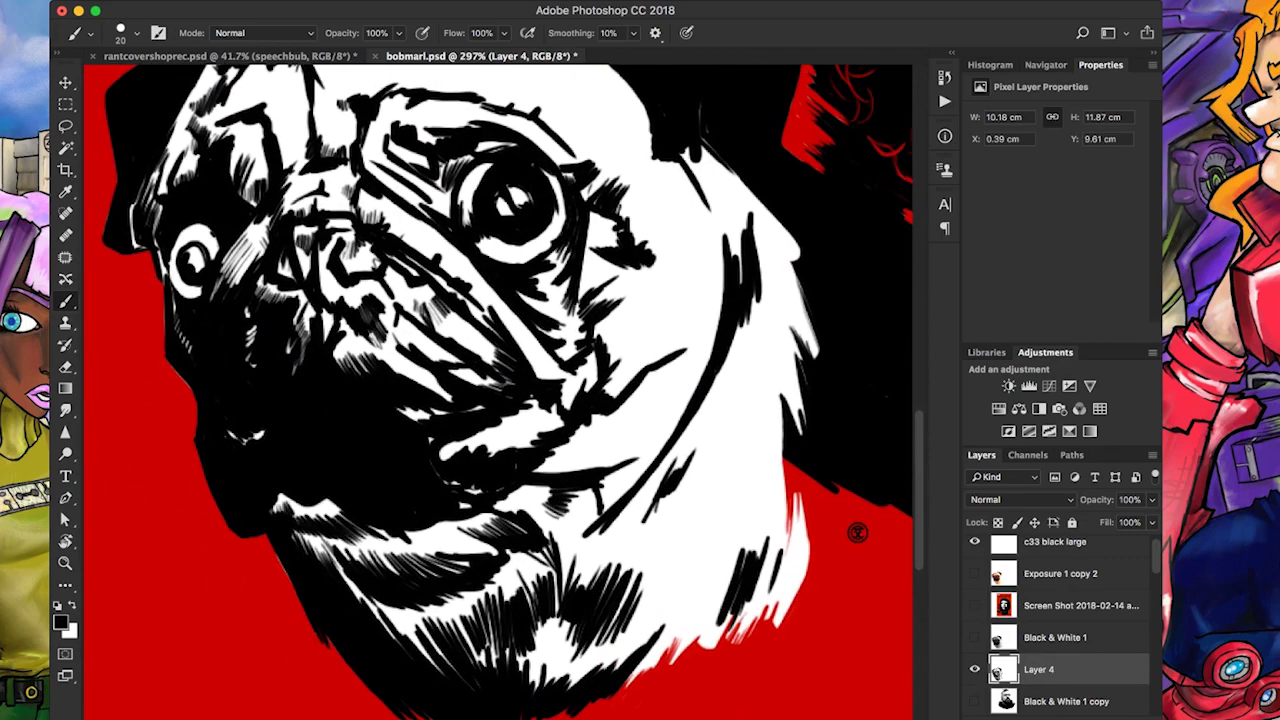
mouse_move(318, 510)
left_mouse_down()
mouse_move(366, 534)
mouse_move(338, 562)
left_mouse_up()
mouse_move(328, 538)
left_mouse_down()
mouse_move(346, 556)
mouse_move(404, 536)
mouse_move(466, 538)
left_mouse_up()
left_click_drag(350, 630, 385, 575)
mouse_move(385, 665)
left_mouse_down()
mouse_move(430, 595)
mouse_move(445, 612)
left_mouse_up()
mouse_move(445, 670)
left_mouse_down()
mouse_move(450, 606)
mouse_move(482, 600)
left_mouse_up()
left_click_drag(468, 652, 496, 594)
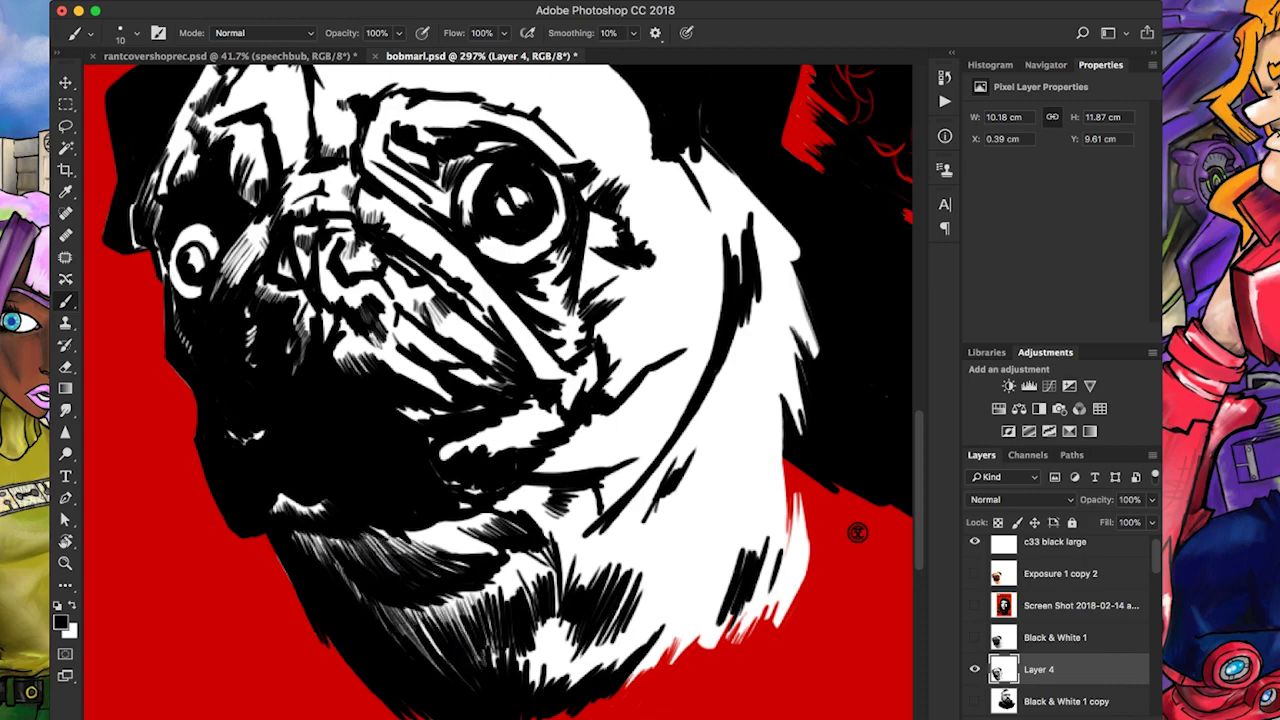
Hatch the pug's brow wrinkles above the nose with short black strokes
left_click_drag(450, 440, 630, 565)
left_click_drag(460, 292, 467, 268)
left_click_drag(466, 298, 483, 266)
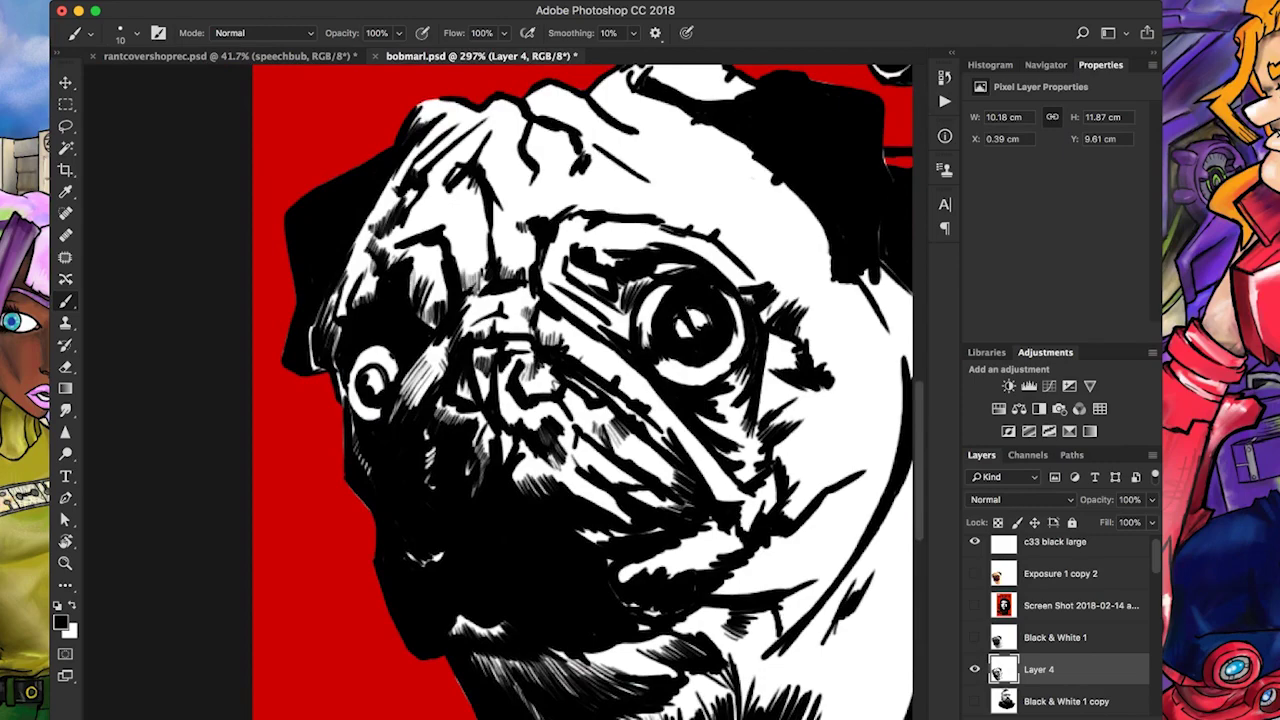
scroll(580, 400, "up", 5)
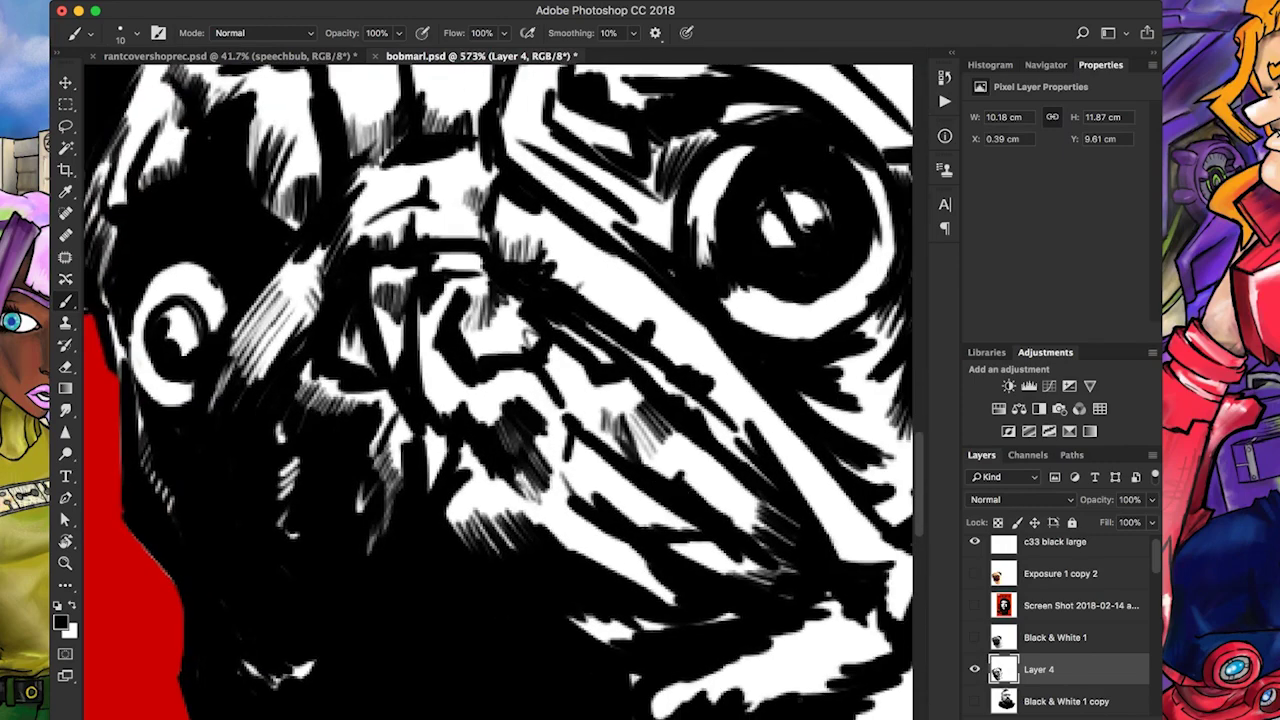
left_click_drag(500, 400, 393, 340)
scroll(500, 390, "down", 1)
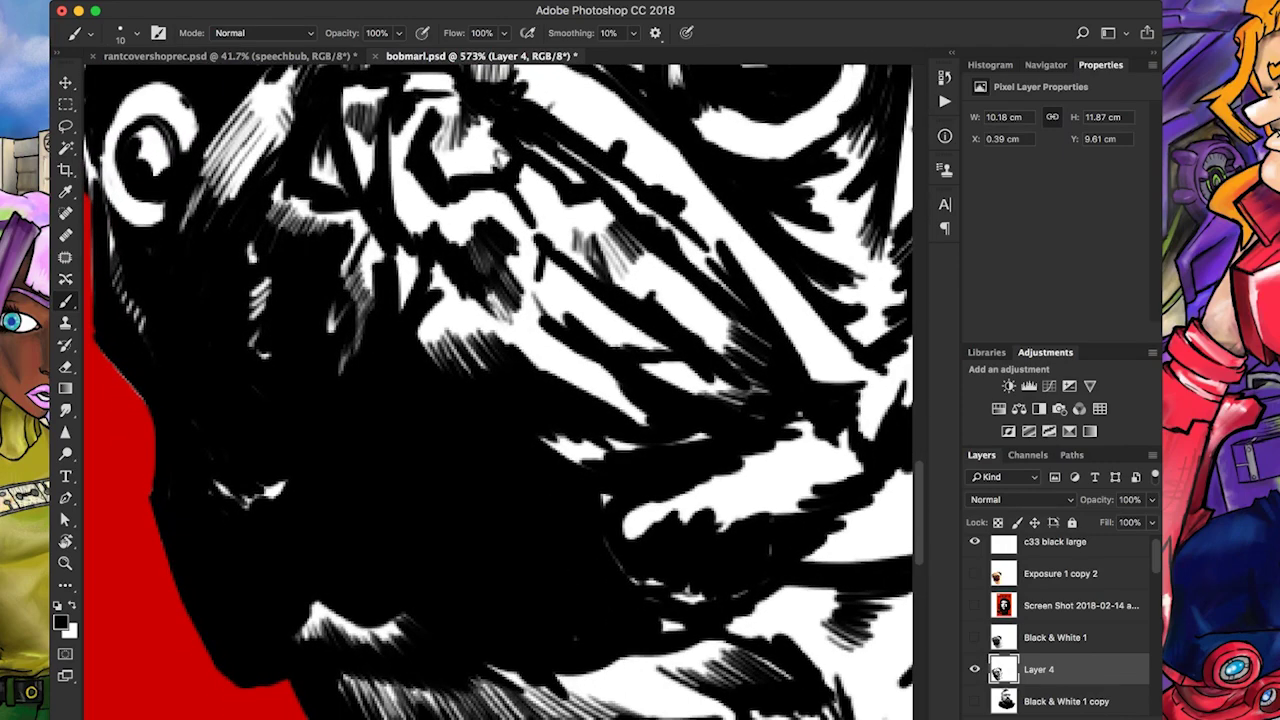
Duplicate Layer 4 and hatch the white muzzle and nose folds of the pug in black on the copy
key("super+j")
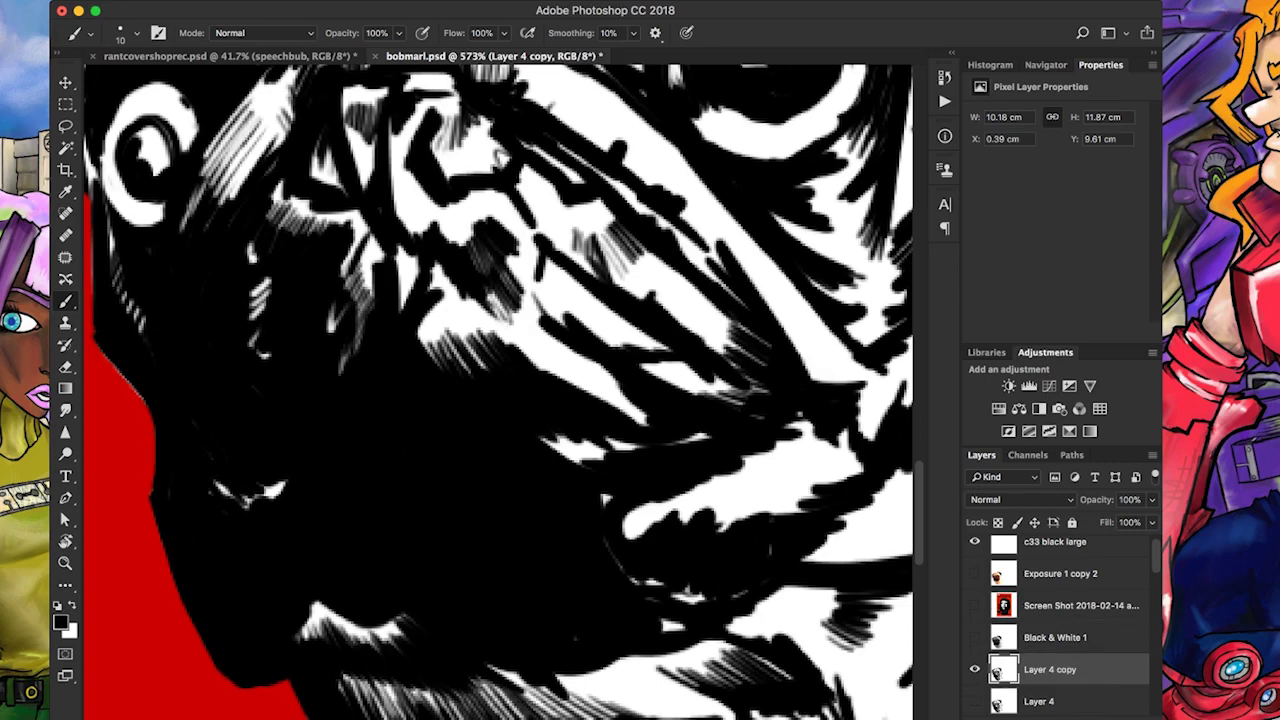
left_click_drag(524, 342, 650, 428)
scroll(500, 400, "up", 3)
left_click_drag(548, 400, 684, 452)
mouse_move(695, 505)
left_mouse_down()
mouse_move(730, 478)
mouse_move(770, 480)
mouse_move(700, 420)
mouse_move(785, 400)
left_mouse_up()
scroll(500, 390, "up", 2)
scroll(500, 390, "left", 2)
mouse_move(618, 357)
left_mouse_down()
mouse_move(621, 412)
mouse_move(648, 432)
left_mouse_up()
left_click_drag(562, 466, 544, 490)
scroll(550, 480, "down", 5)
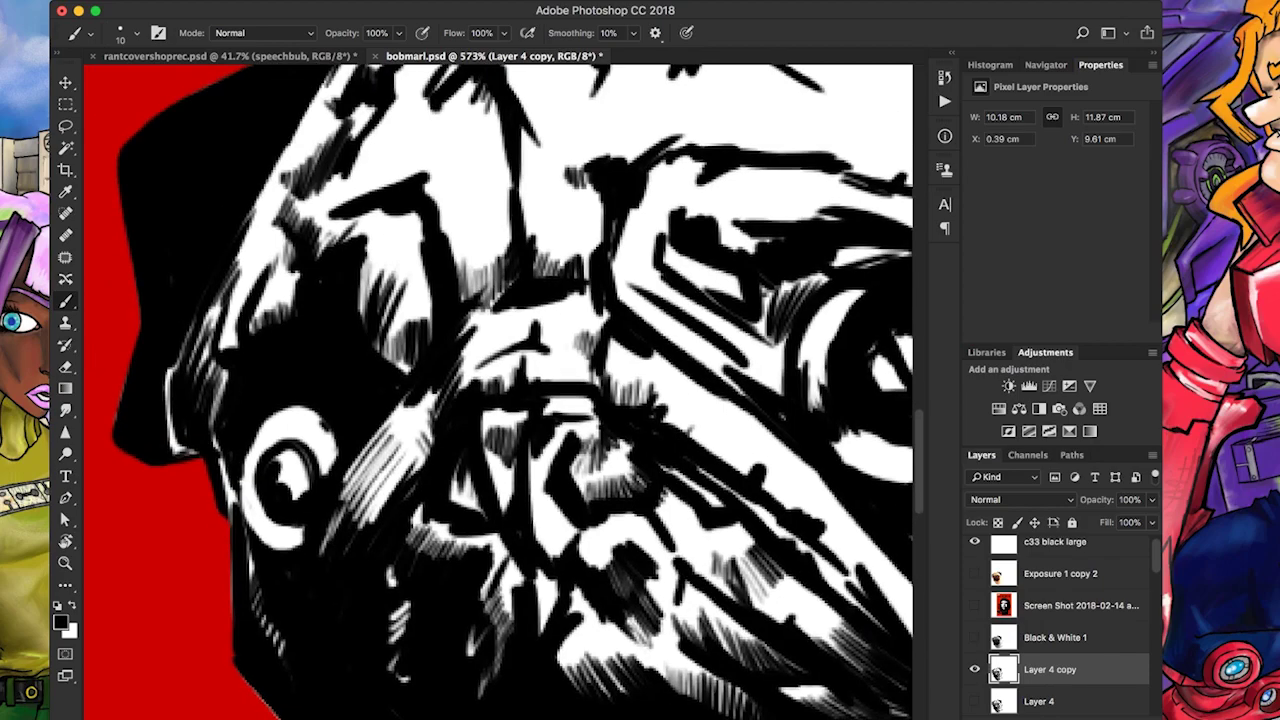
Darken the folds beside the pug's large eye and shade the white of its smaller eye with fine black strokes
scroll(667, 425, "up", 4)
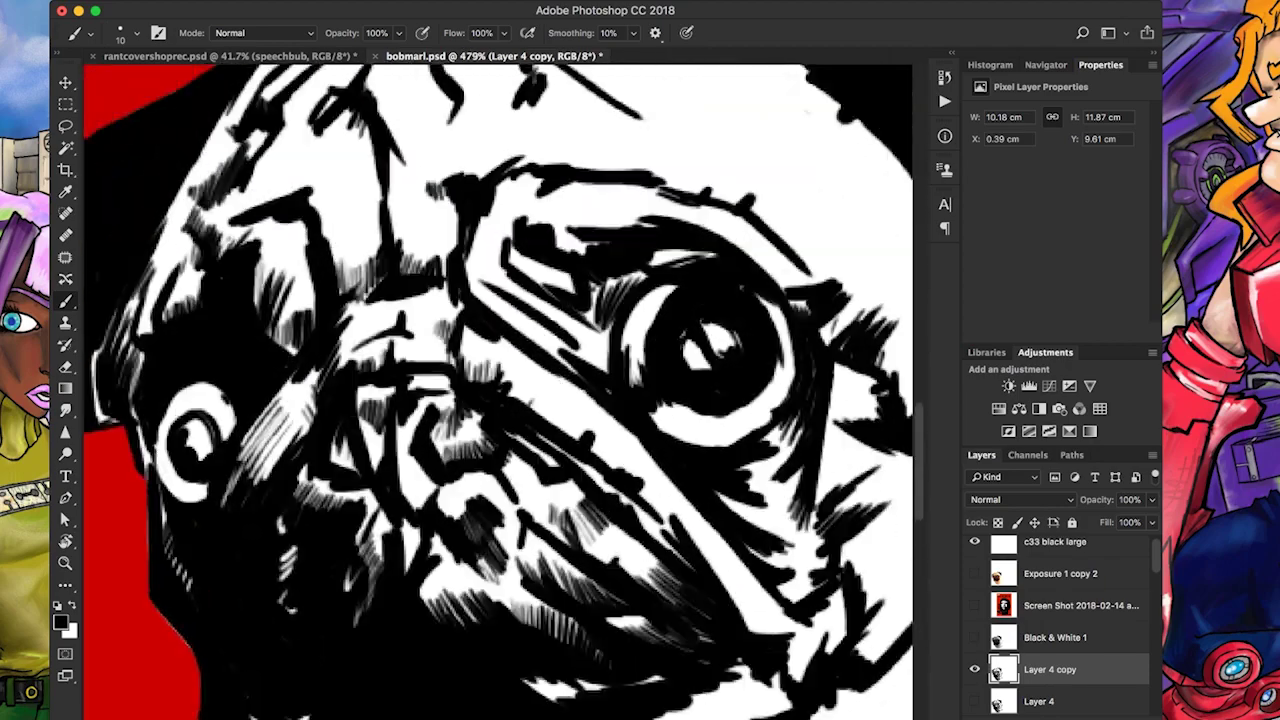
scroll(500, 390, "left", 5)
left_click_drag(652, 306, 696, 330)
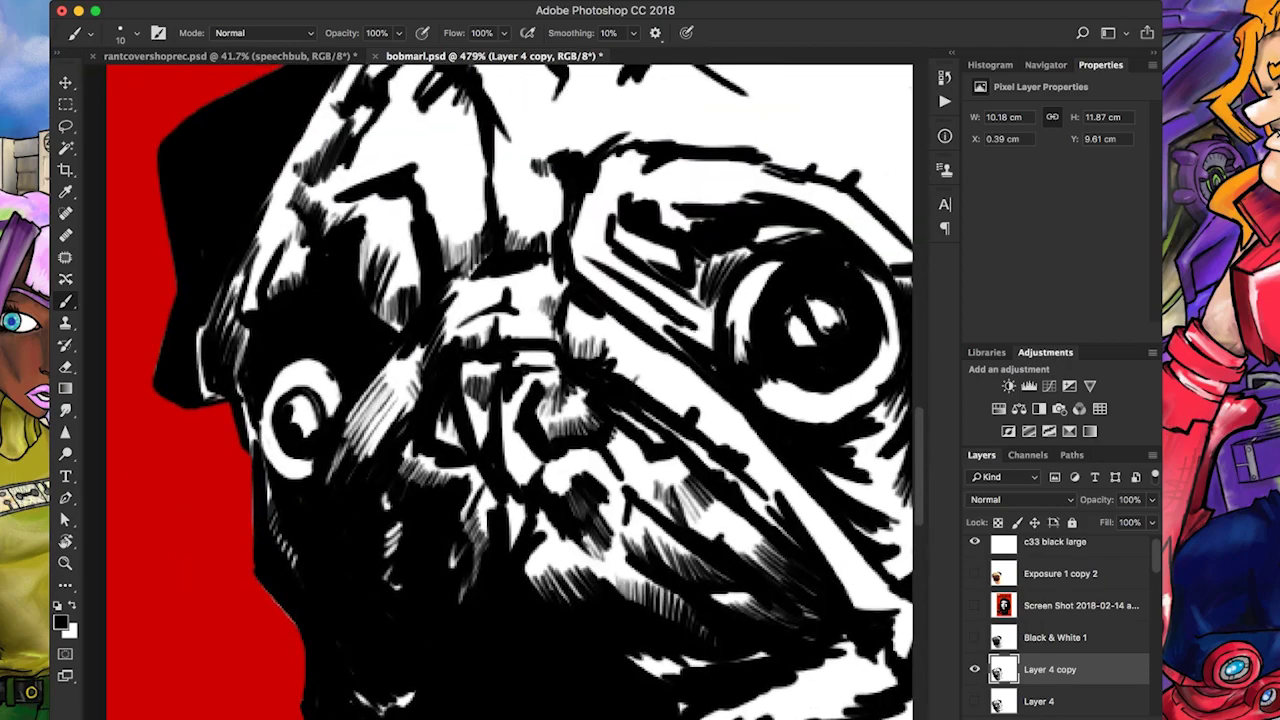
left_click_drag(620, 286, 700, 336)
mouse_move(284, 477)
left_mouse_down()
mouse_move(318, 458)
mouse_move(296, 398)
left_mouse_up()
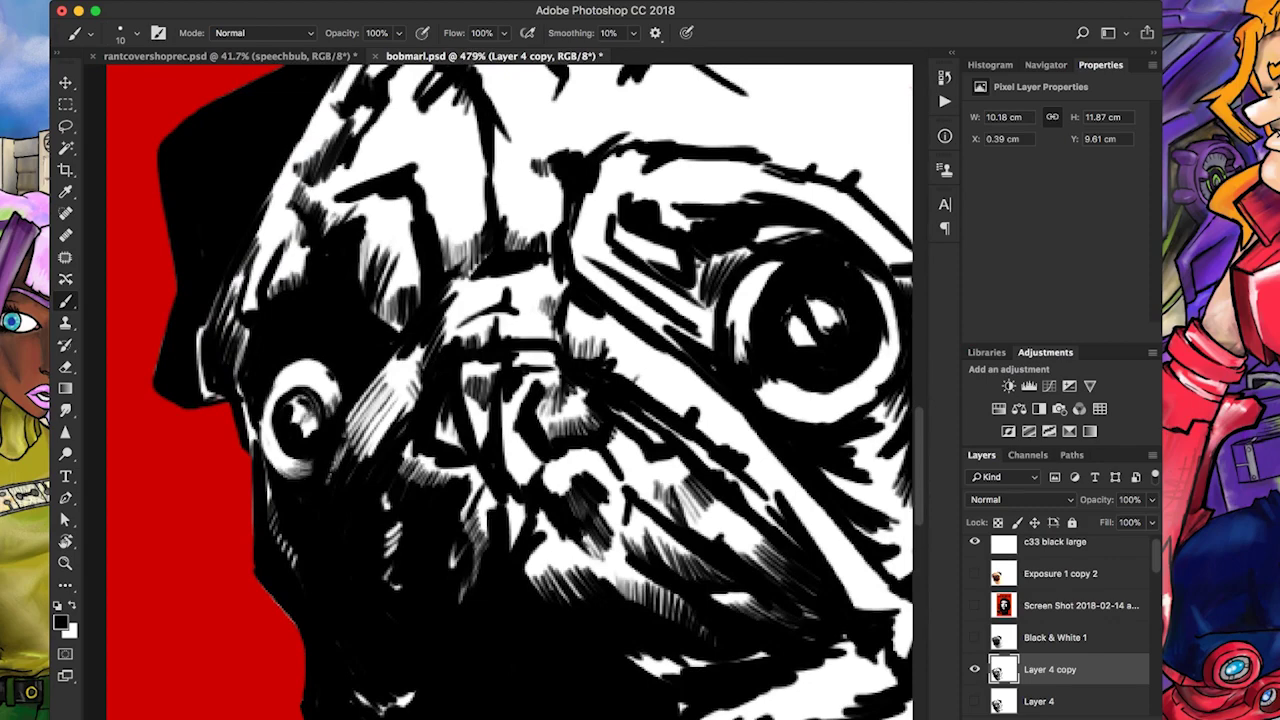
Paint spiky white fur tufts over the red along the outer edge of the pug's neck
scroll(509, 392, "up", 5)
scroll(509, 392, "left", 6)
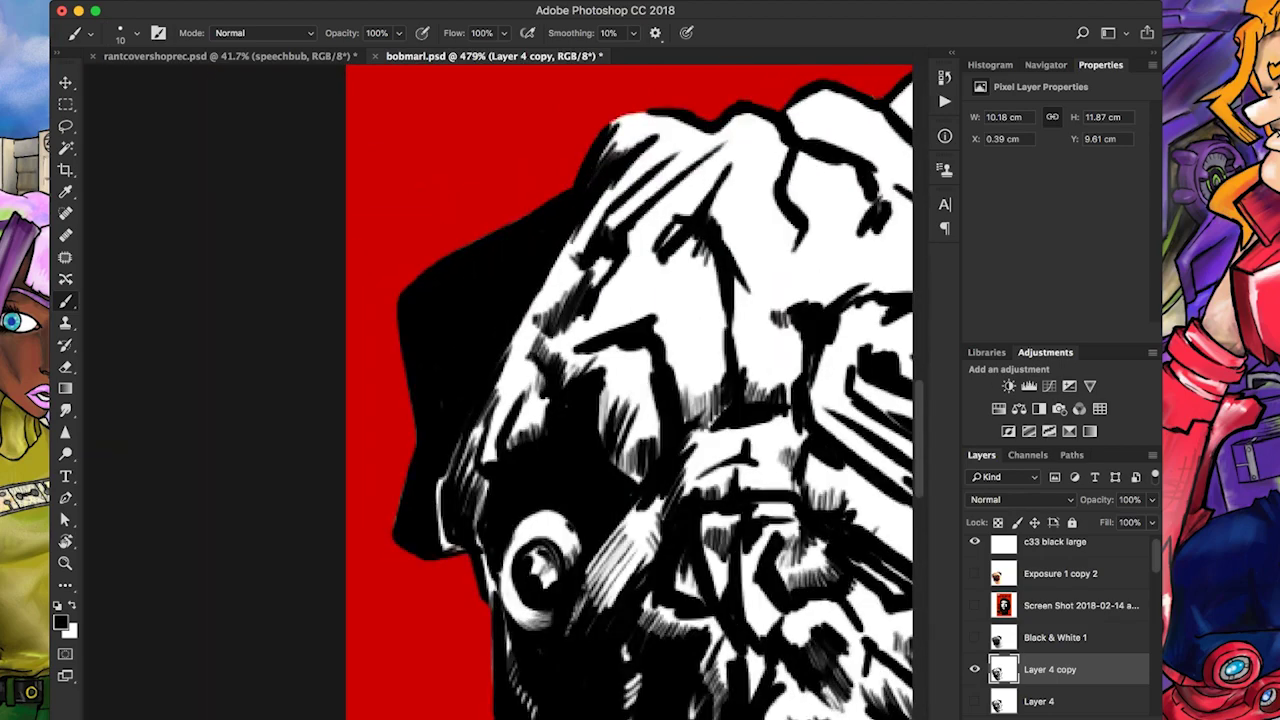
scroll(500, 390, "right", 6)
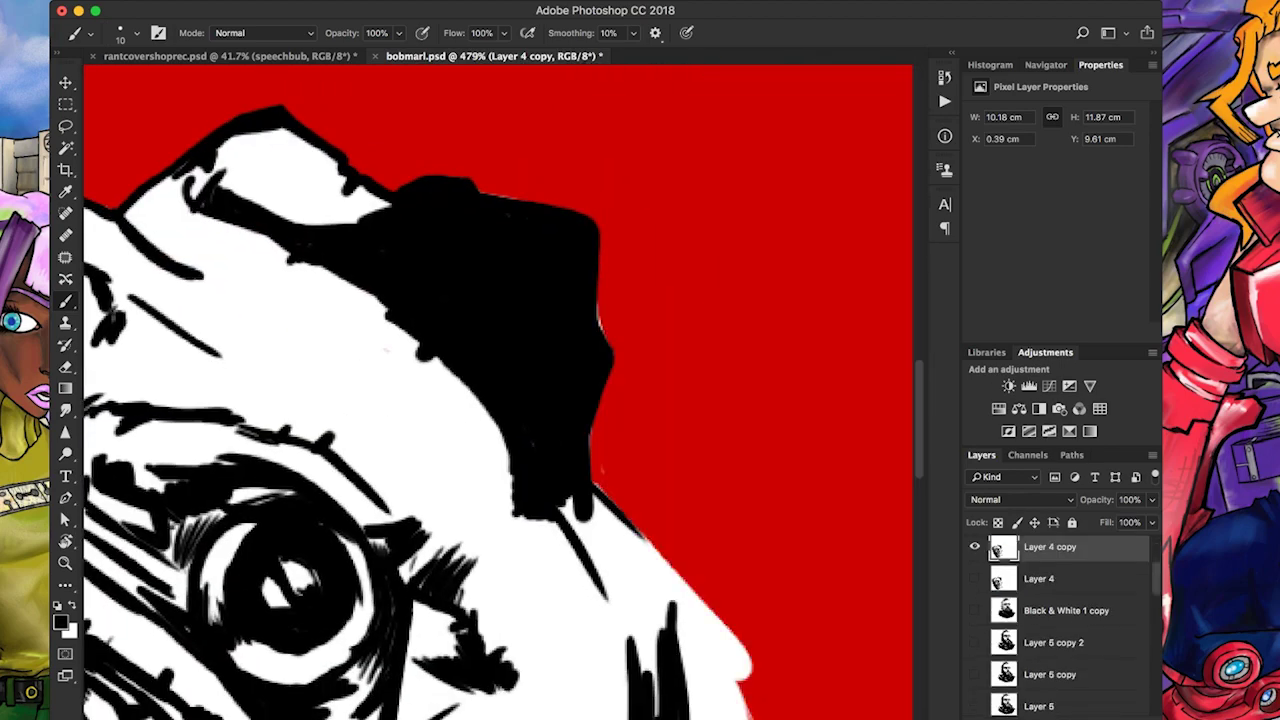
key("e")
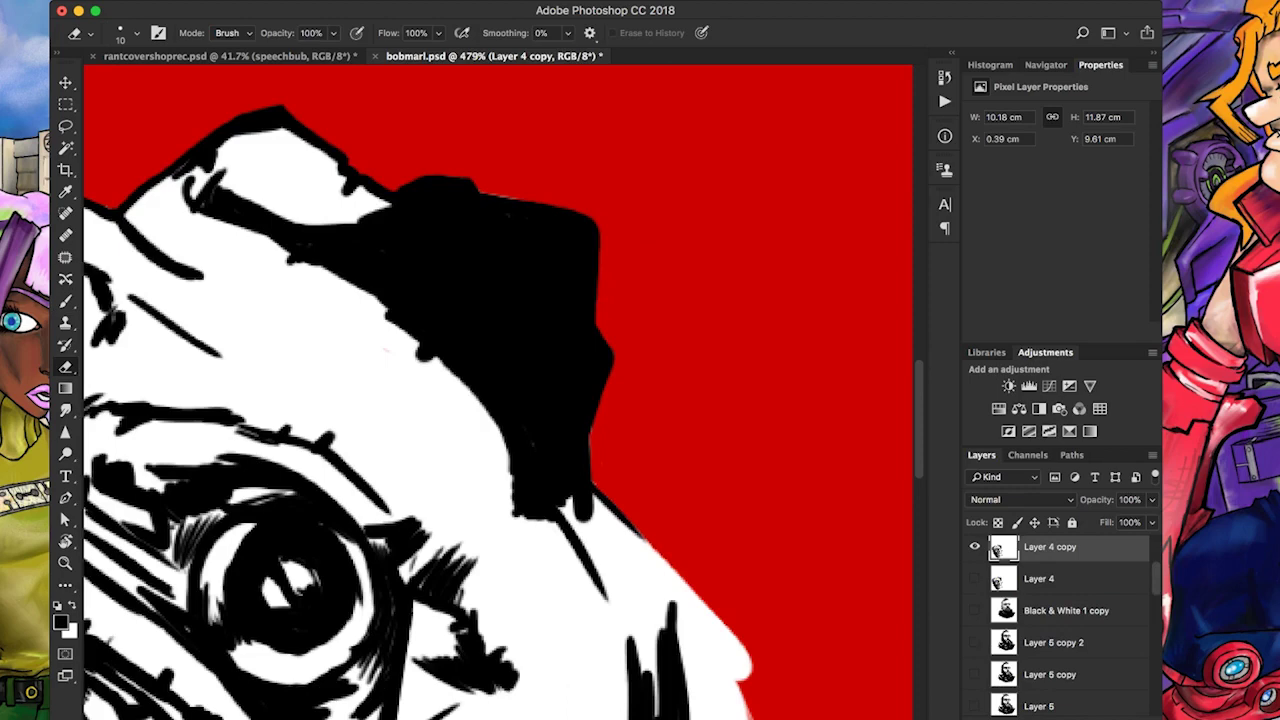
scroll(500, 390, "down", 5)
scroll(500, 390, "down", 3)
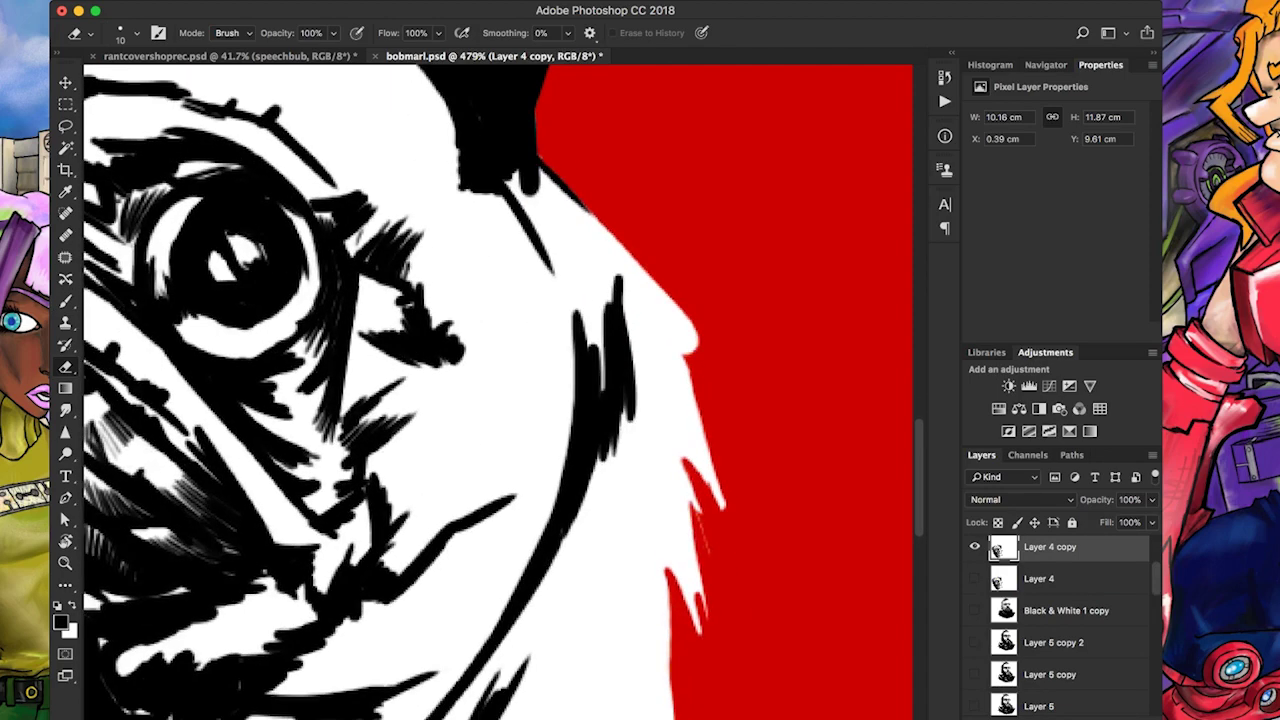
key("x")
key("b")
left_click_drag(700, 632, 686, 458)
mouse_move(728, 522)
left_mouse_down()
mouse_move(686, 444)
mouse_move(694, 328)
left_mouse_up()
left_click_drag(710, 376, 694, 358)
Break up the lower outer edge of the pug's neck with short white fur strokes
scroll(818, 597, "down", 4)
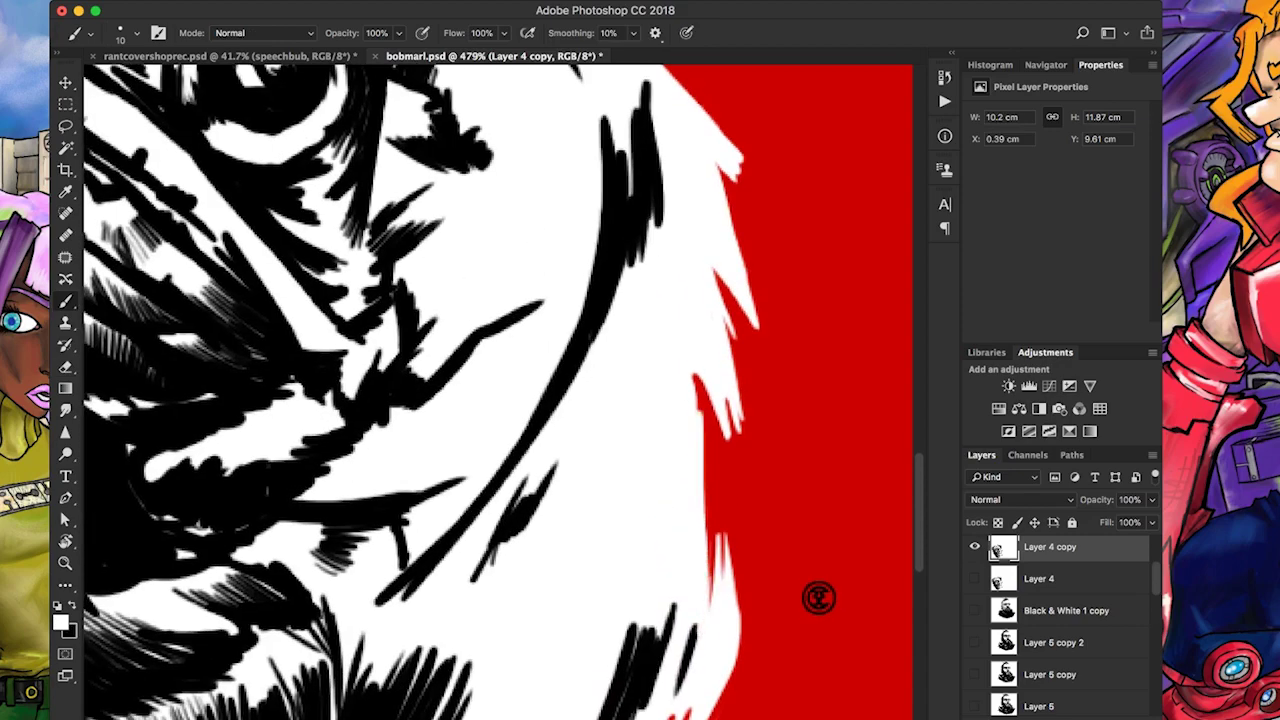
left_click_drag(818, 597, 908, 337)
mouse_move(712, 524)
left_mouse_down()
mouse_move(744, 428)
mouse_move(776, 422)
mouse_move(772, 456)
left_mouse_up()
left_click_drag(764, 500, 800, 440)
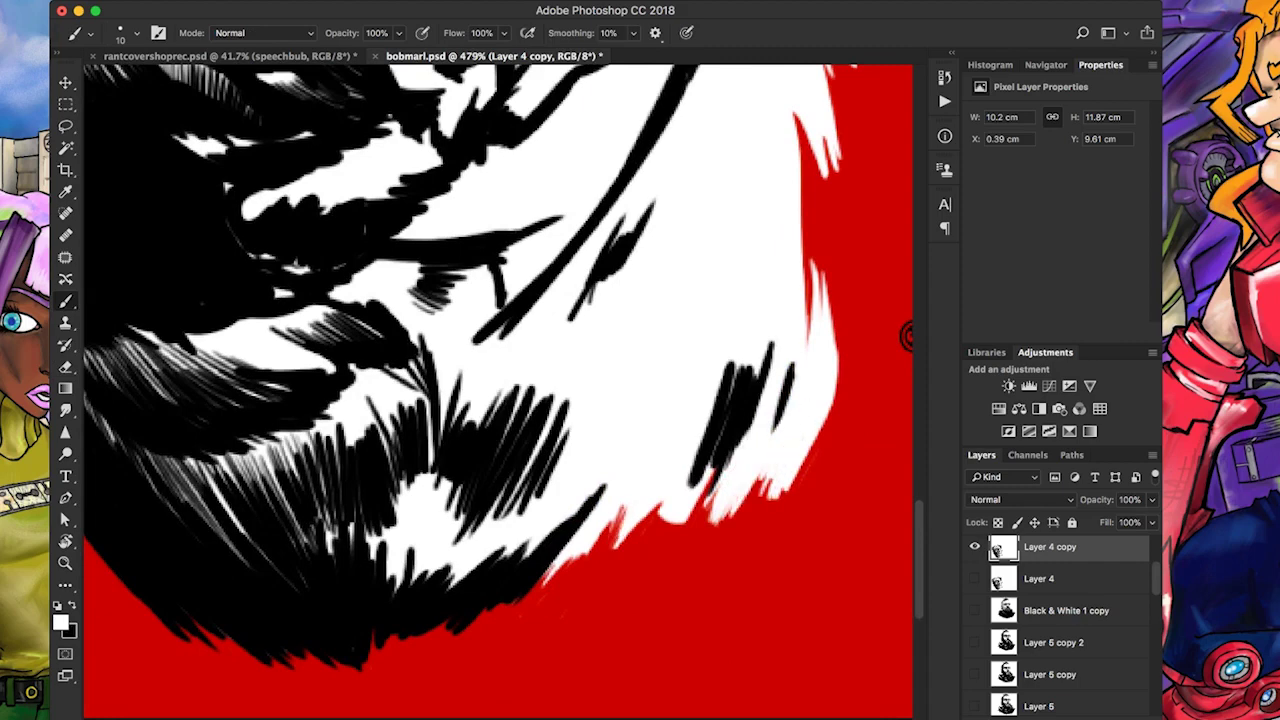
scroll(907, 337, "down", 2)
scroll(907, 337, "left", 2)
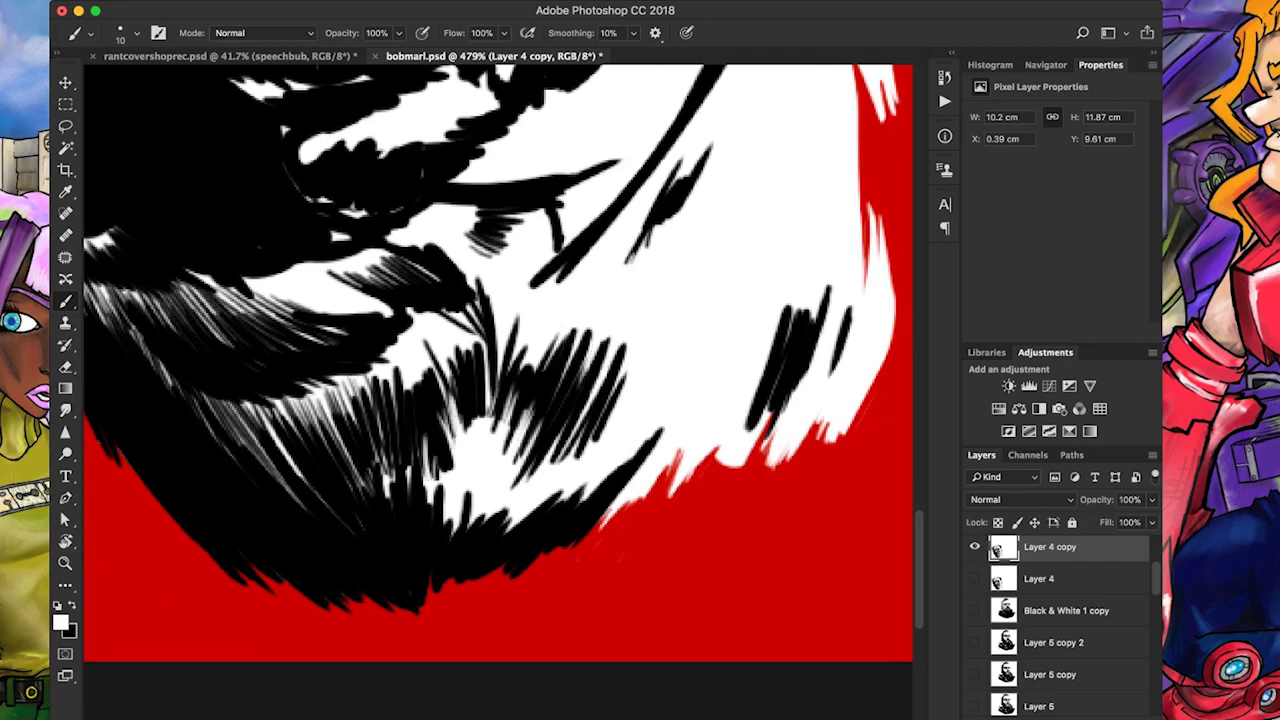
scroll(657, 356, "down", 5)
scroll(657, 356, "down", 3)
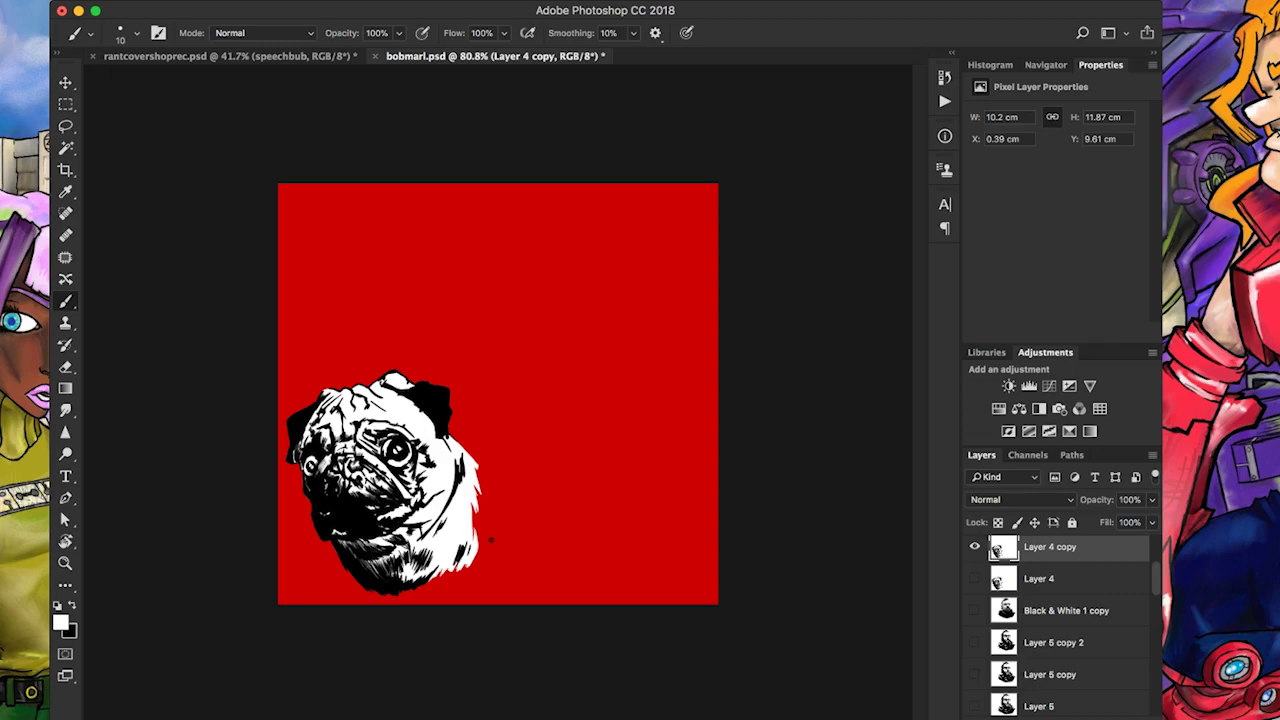
Show the bearded man's Layer 5 copy 2, hide the pug's Layer 4 copy and make Layer 5 copy 2 active for erasing
scroll(1060, 620, "down", 1)
left_click(975, 623)
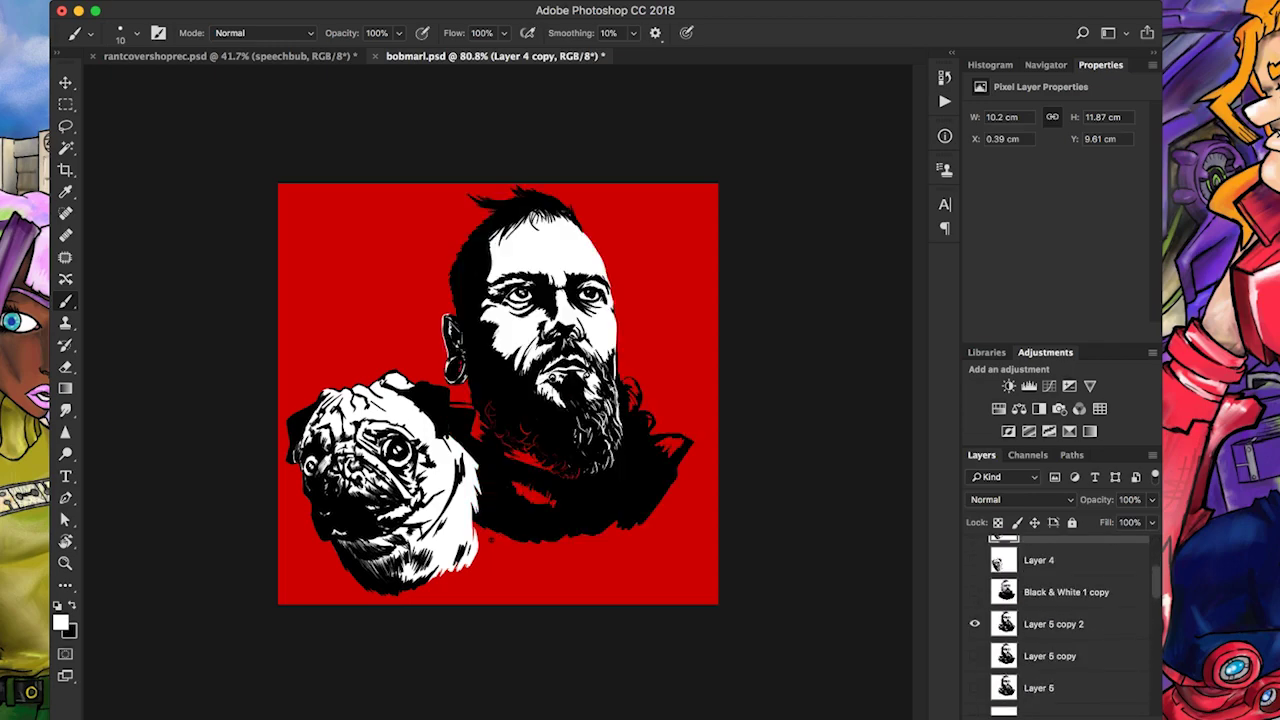
scroll(422, 399, "up", 6)
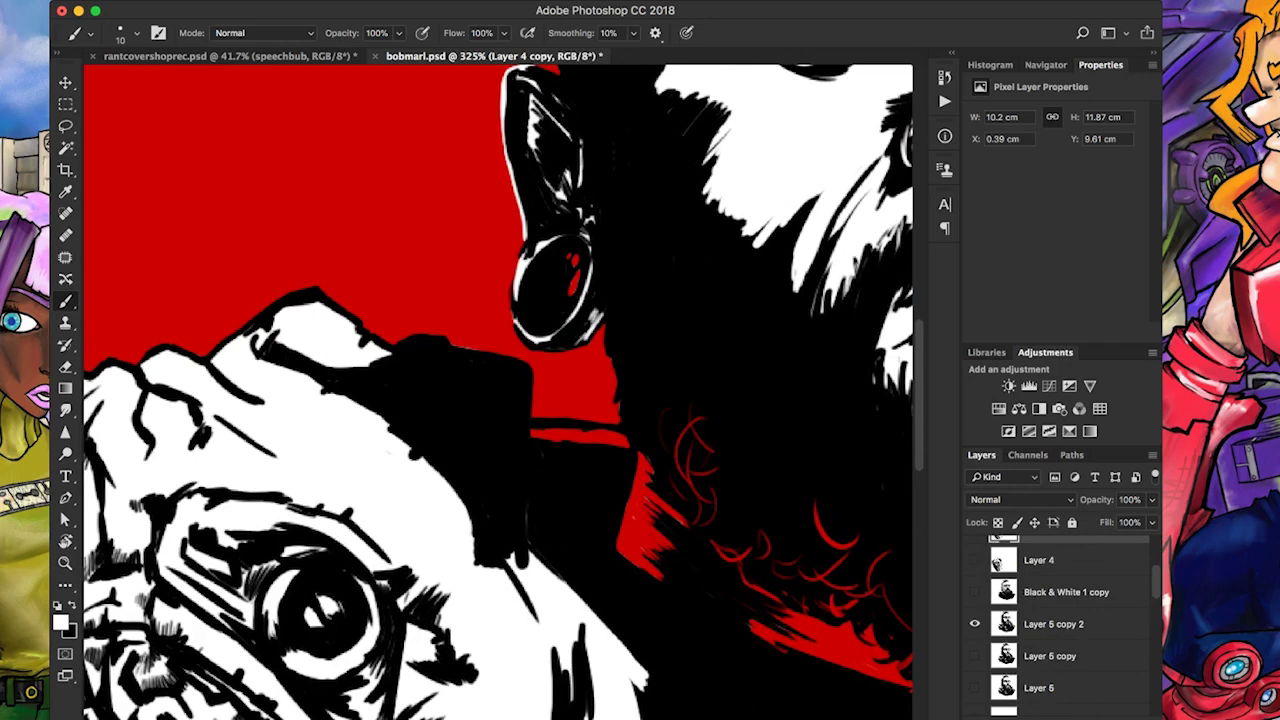
left_click(1066, 592)
scroll(1060, 620, "up", 2)
left_click(975, 635)
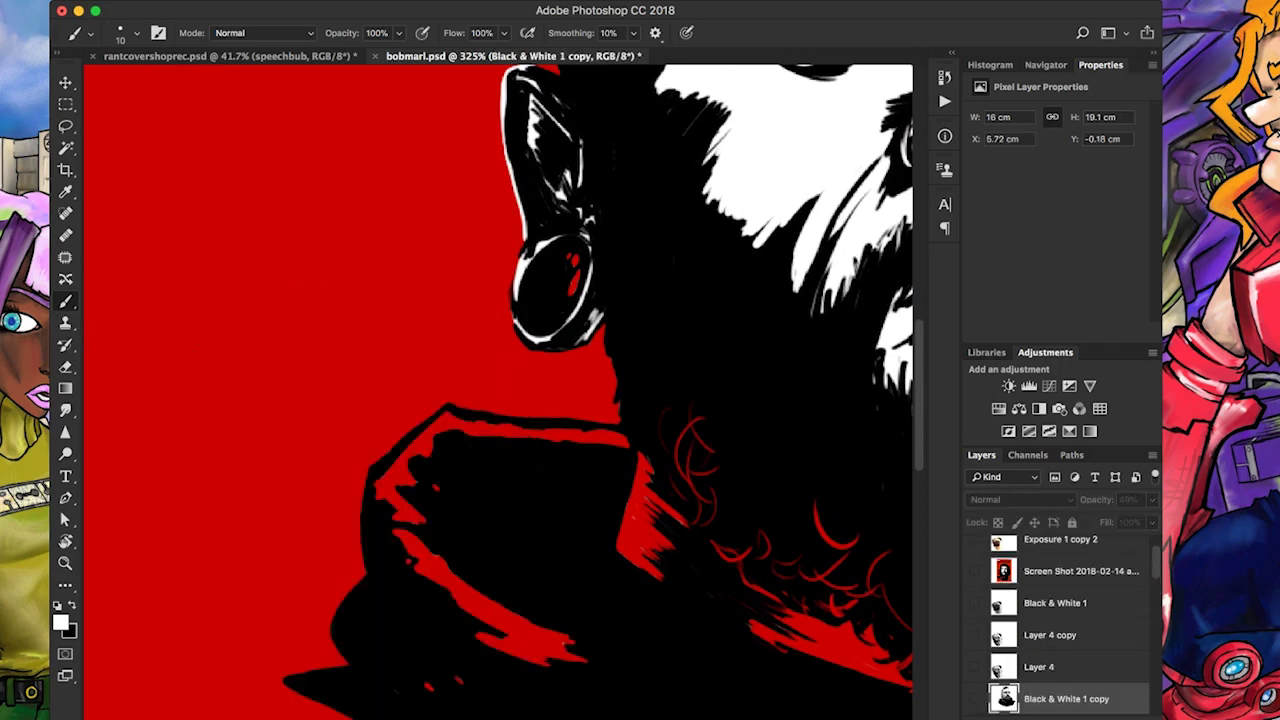
key("e")
key("alt+bracketleft")
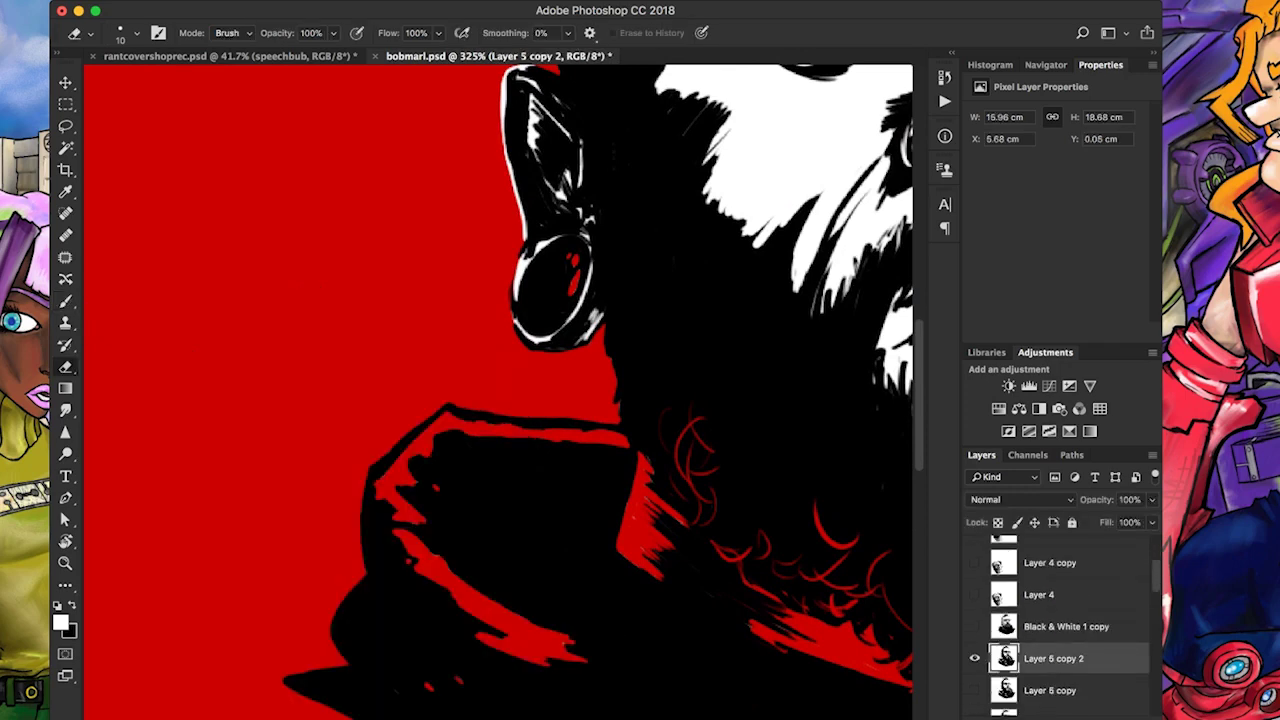
Erase fine hatch strokes into the black inside the raised hood collar, along its upper red highlight
mouse_move(436, 480)
left_mouse_down()
mouse_move(462, 434)
mouse_move(428, 462)
left_mouse_up()
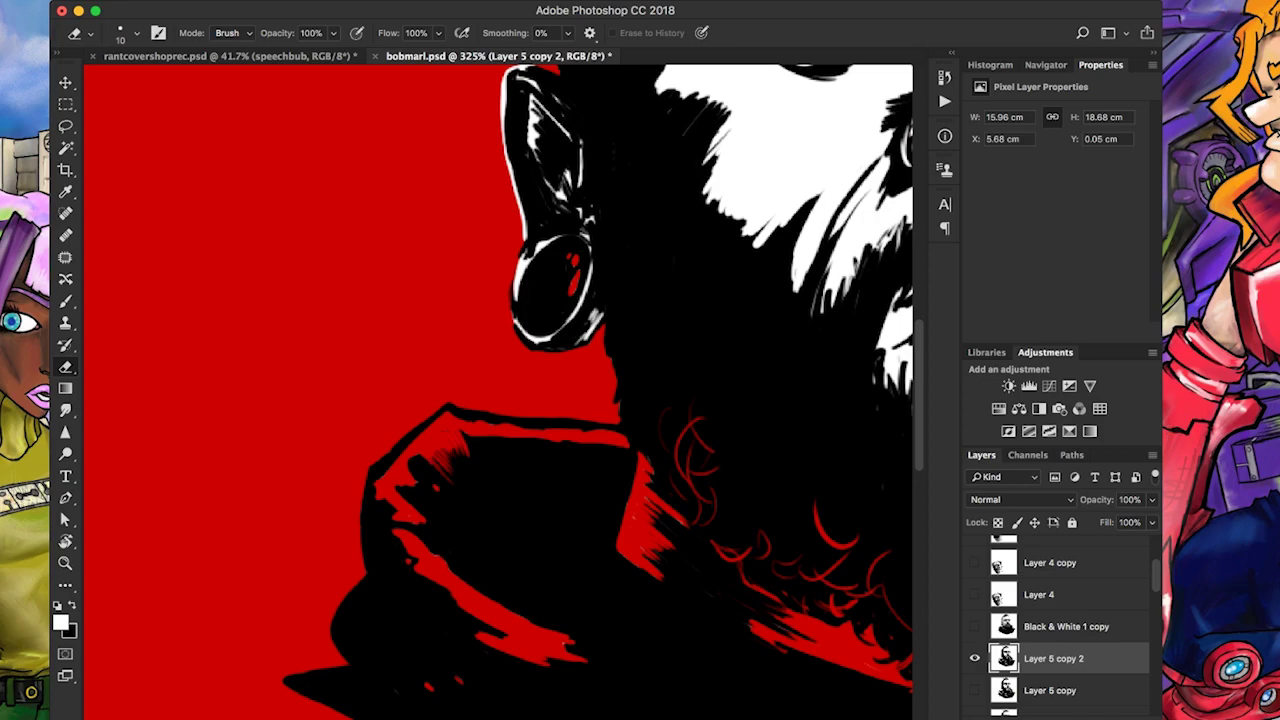
scroll(403, 560, "up", 3)
mouse_move(512, 372)
left_mouse_down()
mouse_move(524, 358)
mouse_move(576, 358)
left_mouse_up()
mouse_move(604, 380)
left_mouse_down()
mouse_move(592, 358)
mouse_move(672, 364)
left_mouse_up()
left_click_drag(688, 414, 694, 366)
left_click_drag(712, 396, 698, 368)
mouse_move(716, 394)
left_mouse_down()
mouse_move(714, 376)
mouse_move(738, 370)
mouse_move(740, 400)
mouse_move(450, 250)
mouse_move(320, 200)
mouse_move(384, 206)
mouse_move(430, 250)
left_mouse_up()
key("h")
scroll(497, 392, "up", 5)
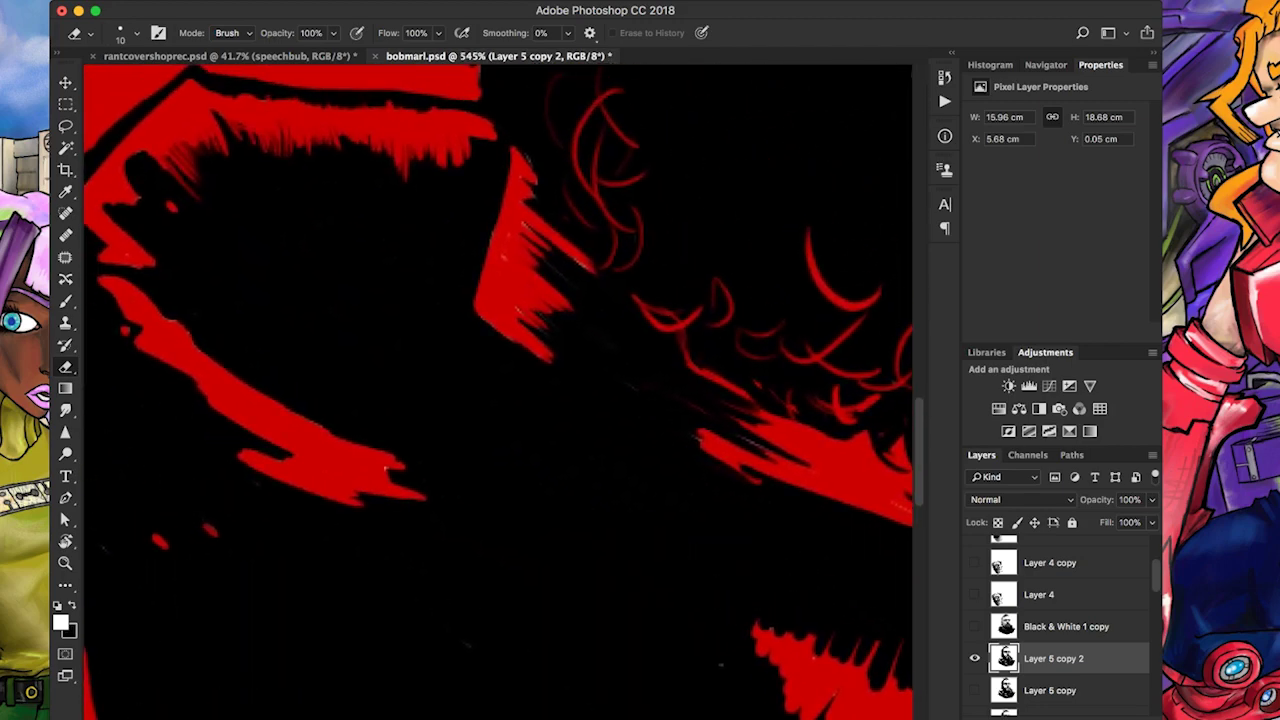
Erase jagged streaks around the red collar fold beside the man's neck
left_click_drag(500, 312, 440, 380)
mouse_move(470, 232)
left_mouse_down()
mouse_move(448, 360)
mouse_move(470, 440)
mouse_move(518, 458)
left_mouse_up()
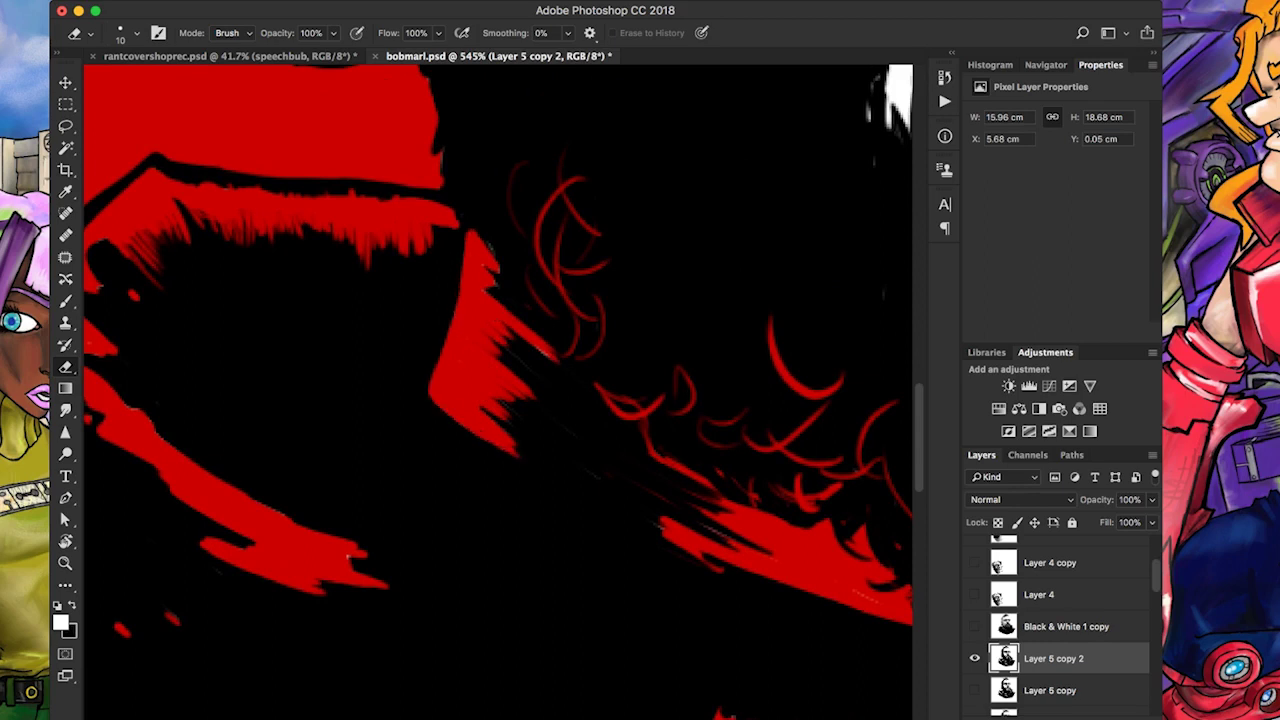
left_click_drag(488, 416, 510, 434)
left_click_drag(530, 344, 564, 370)
left_click_drag(506, 236, 482, 268)
scroll(497, 392, "right", 5)
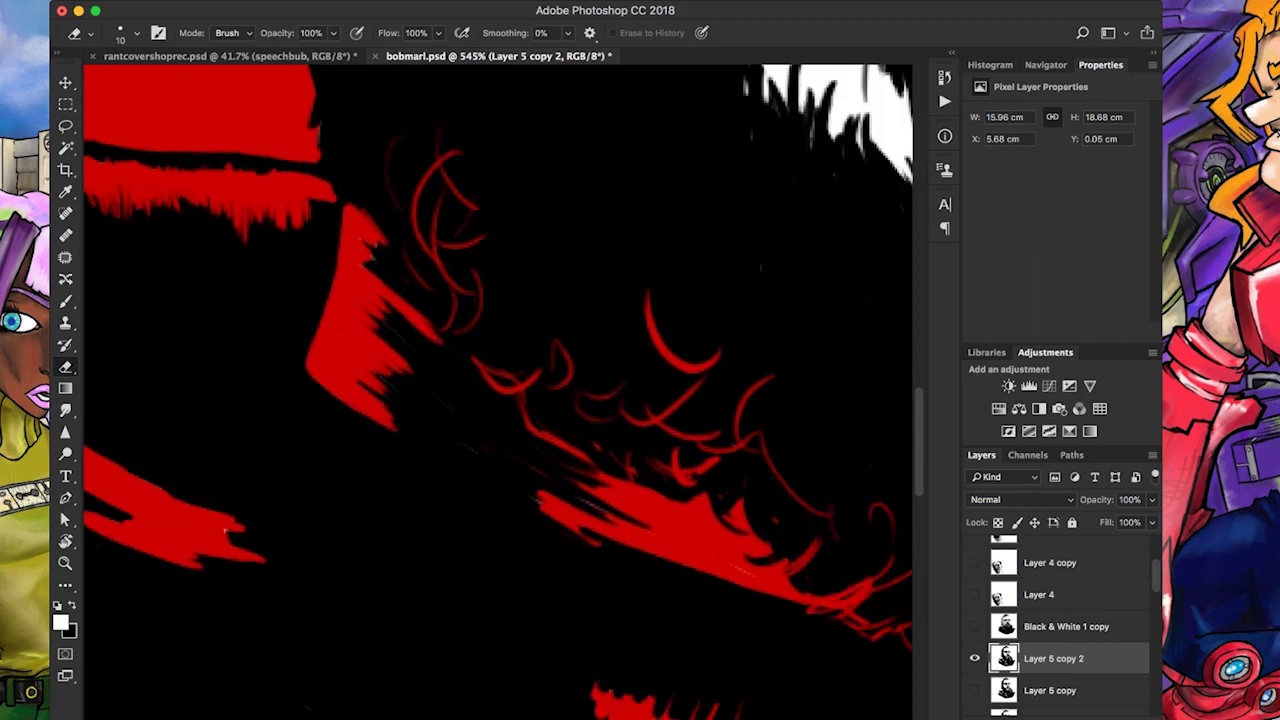
Erase thin upward streaks from the red patch on the hood below the beard
scroll(497, 392, "right", 5)
scroll(497, 392, "right", 3)
scroll(497, 392, "down", 2)
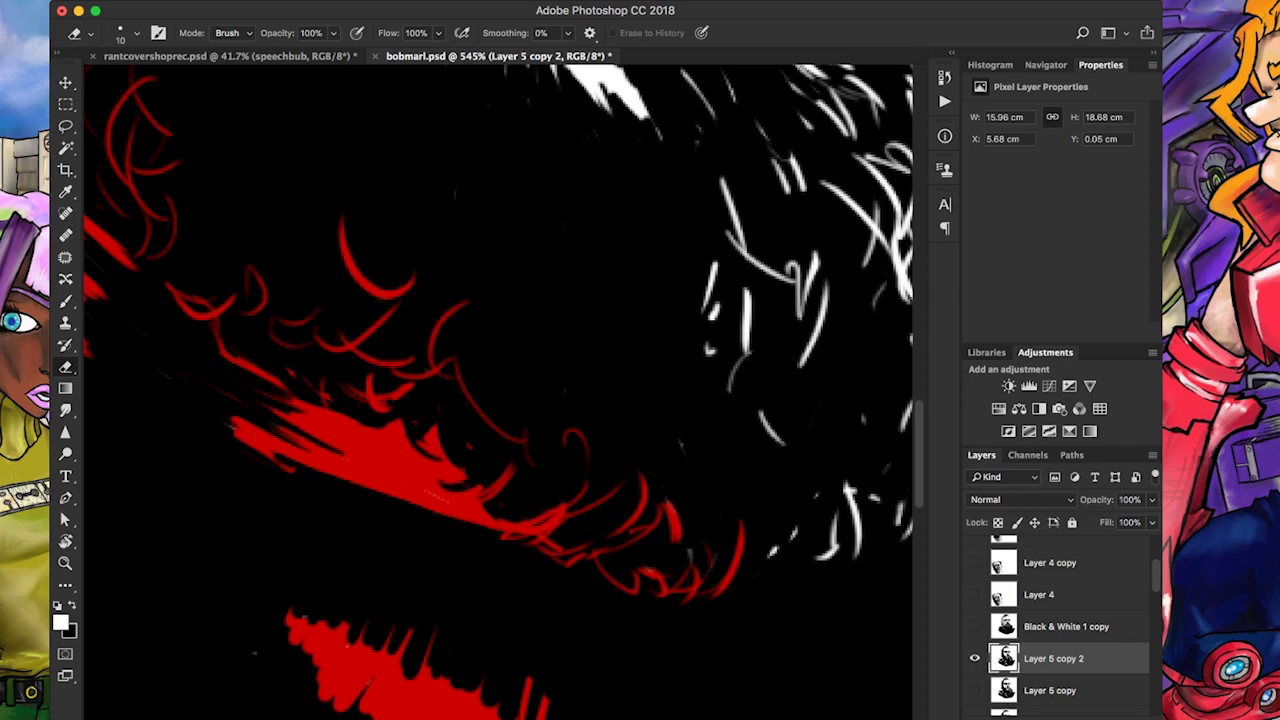
scroll(497, 392, "down", 5)
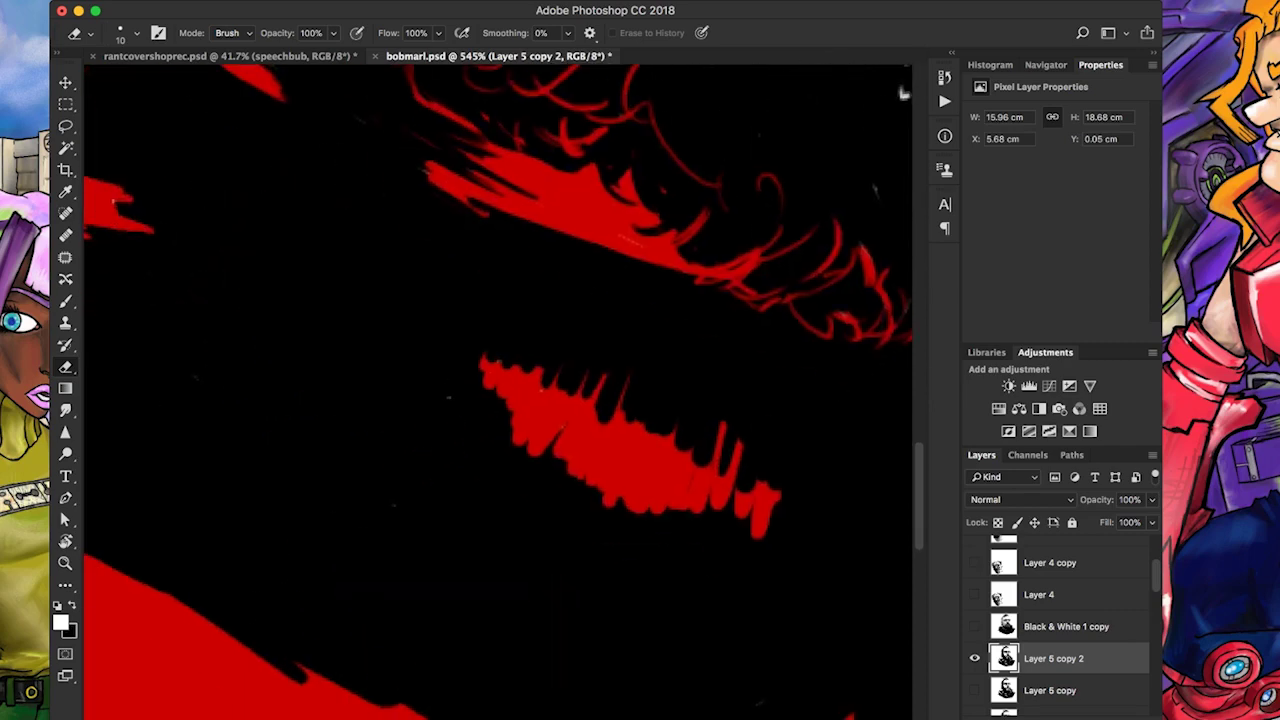
scroll(497, 392, "down", 2)
mouse_move(584, 452)
left_mouse_down()
mouse_move(568, 402)
mouse_move(540, 400)
mouse_move(584, 422)
mouse_move(592, 442)
mouse_move(594, 428)
mouse_move(574, 432)
left_mouse_up()
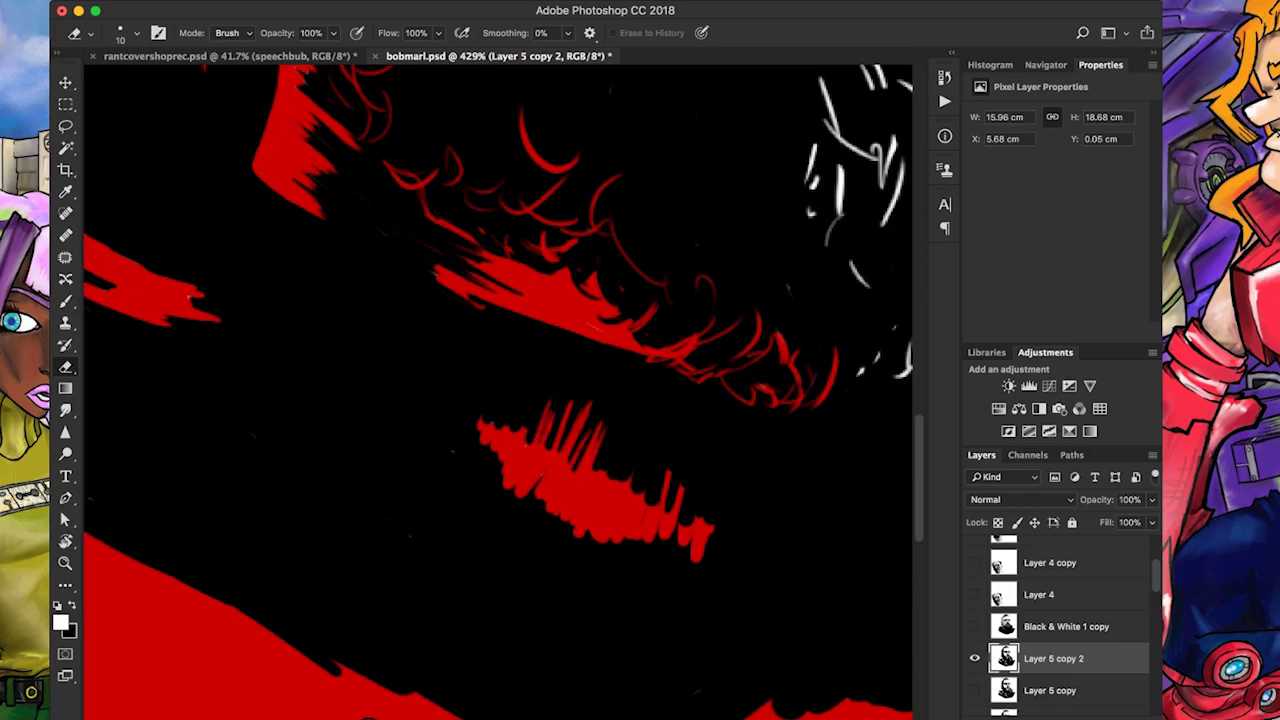
left_click_drag(614, 478, 612, 458)
left_click_drag(632, 482, 624, 458)
scroll(497, 392, "down", 6)
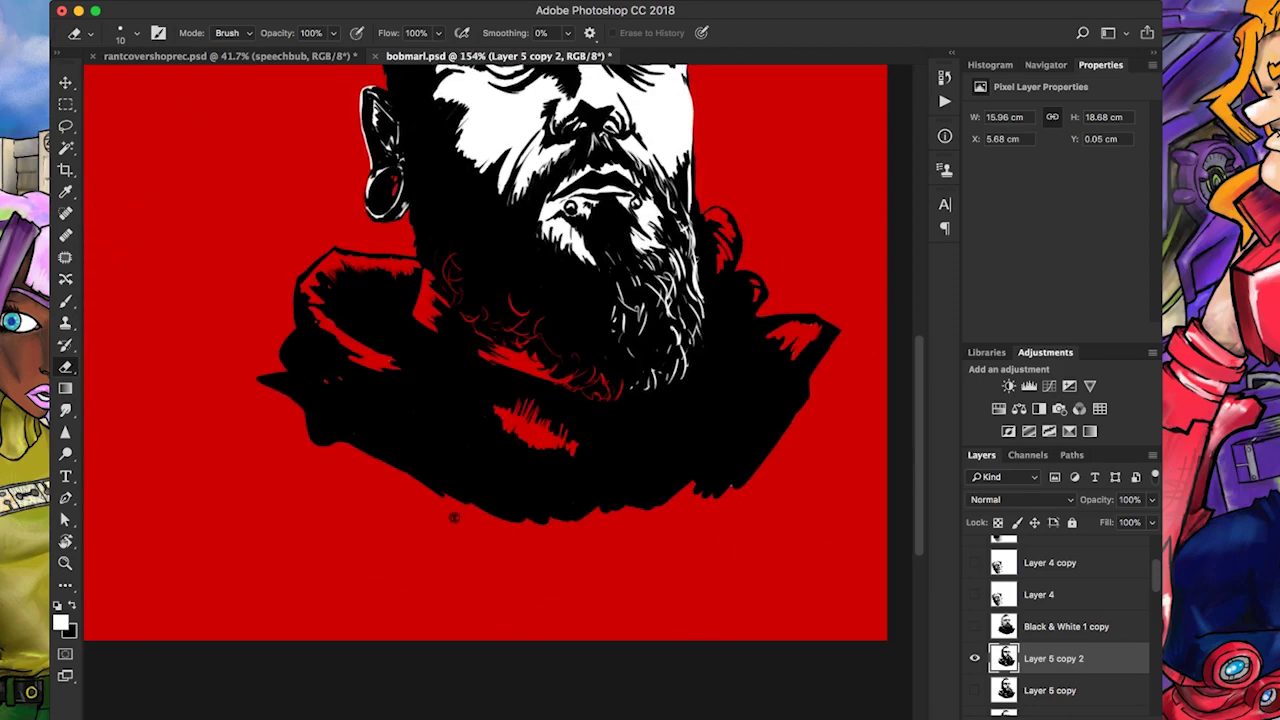
Paint black over the thin white sliver along the far edge of the man's cheek and beard
scroll(497, 392, "up", 2)
scroll(659, 315, "up", 5)
scroll(659, 315, "down", 2)
key("b")
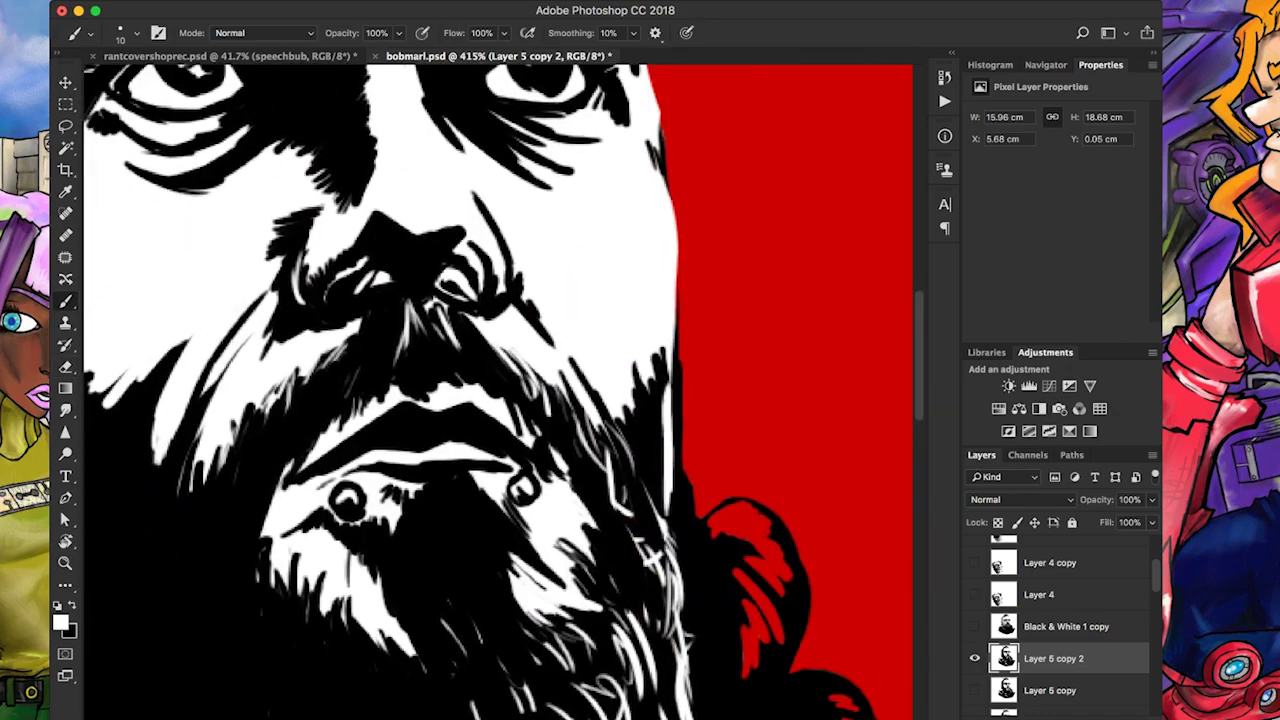
key("x")
left_click_drag(666, 510, 664, 384)
left_click_drag(666, 518, 666, 502)
left_click_drag(333, 363, 410, 400)
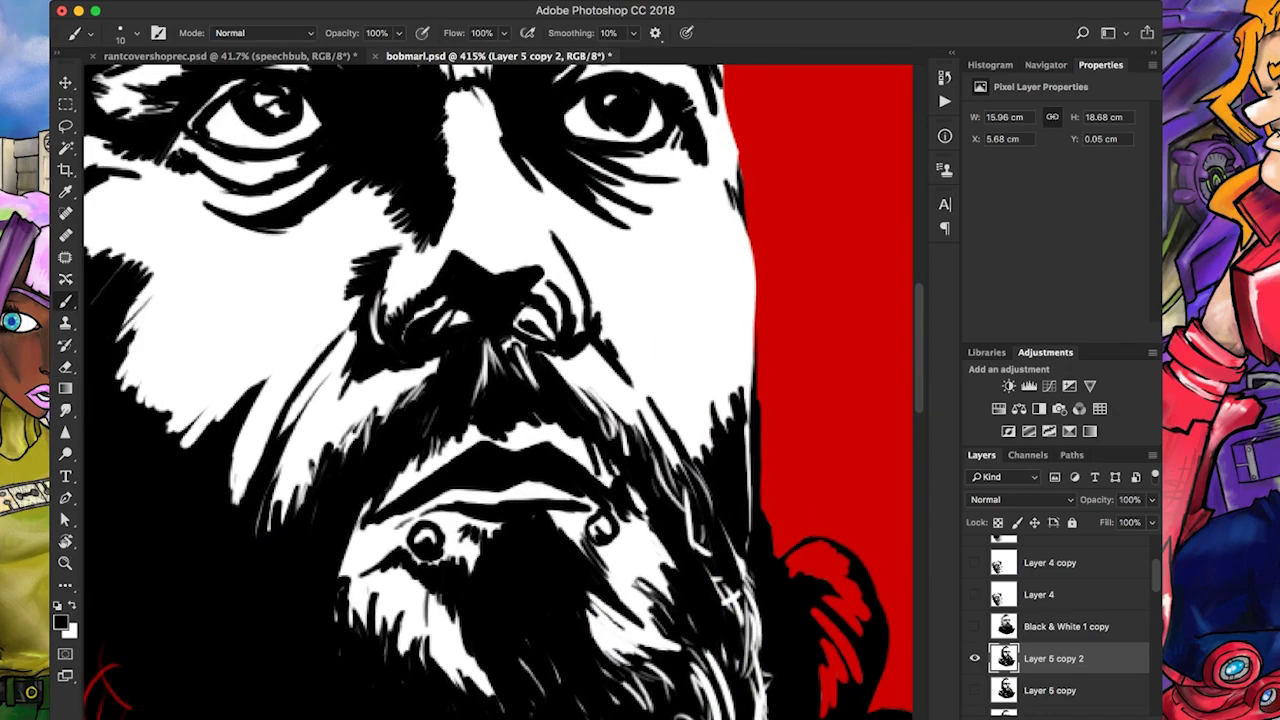
Add white hair strokes where the beard meets the cheek beside the moustache
key("x")
left_click_drag(338, 456, 366, 416)
left_click_drag(308, 480, 314, 460)
scroll(500, 390, "up", 3)
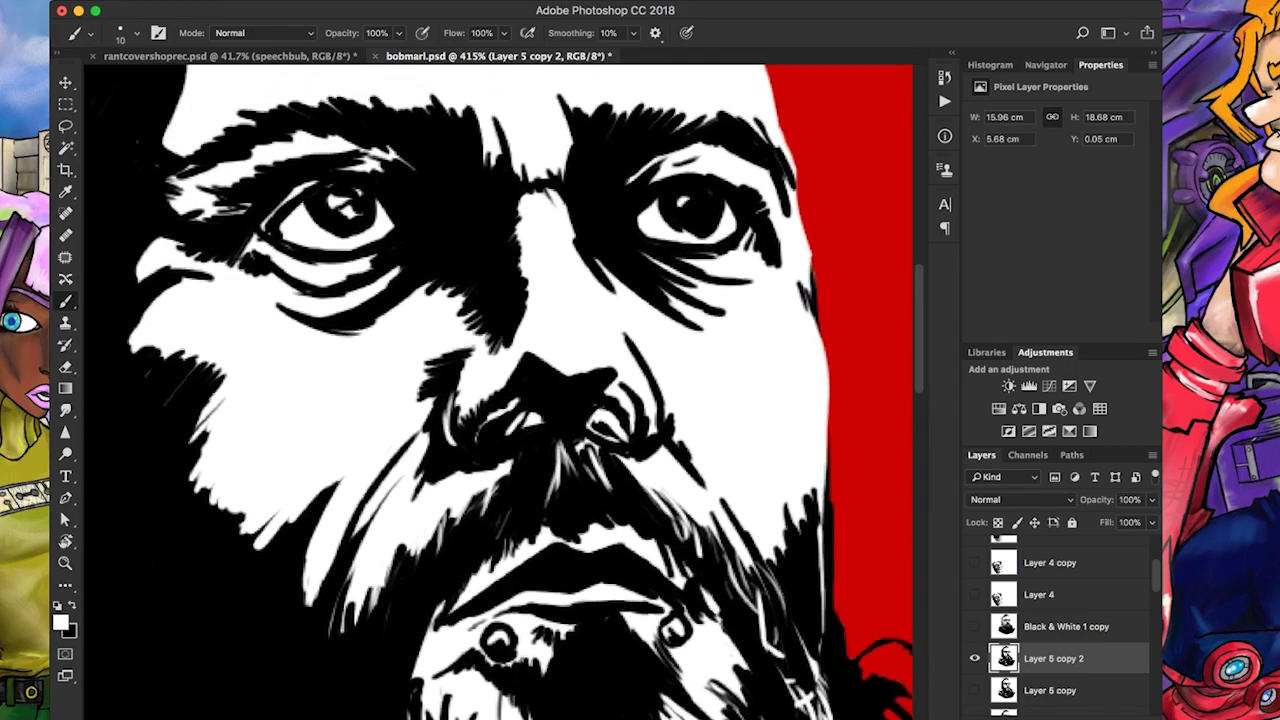
Draw fine white curls in the black chin beard and touch up the lip edge in white
scroll(500, 390, "down", 10)
scroll(500, 390, "up", 3)
left_click_drag(520, 452, 524, 372)
mouse_move(530, 306)
left_mouse_down()
mouse_move(560, 286)
mouse_move(560, 298)
mouse_move(528, 298)
mouse_move(558, 304)
left_mouse_up()
key("x")
key("x")
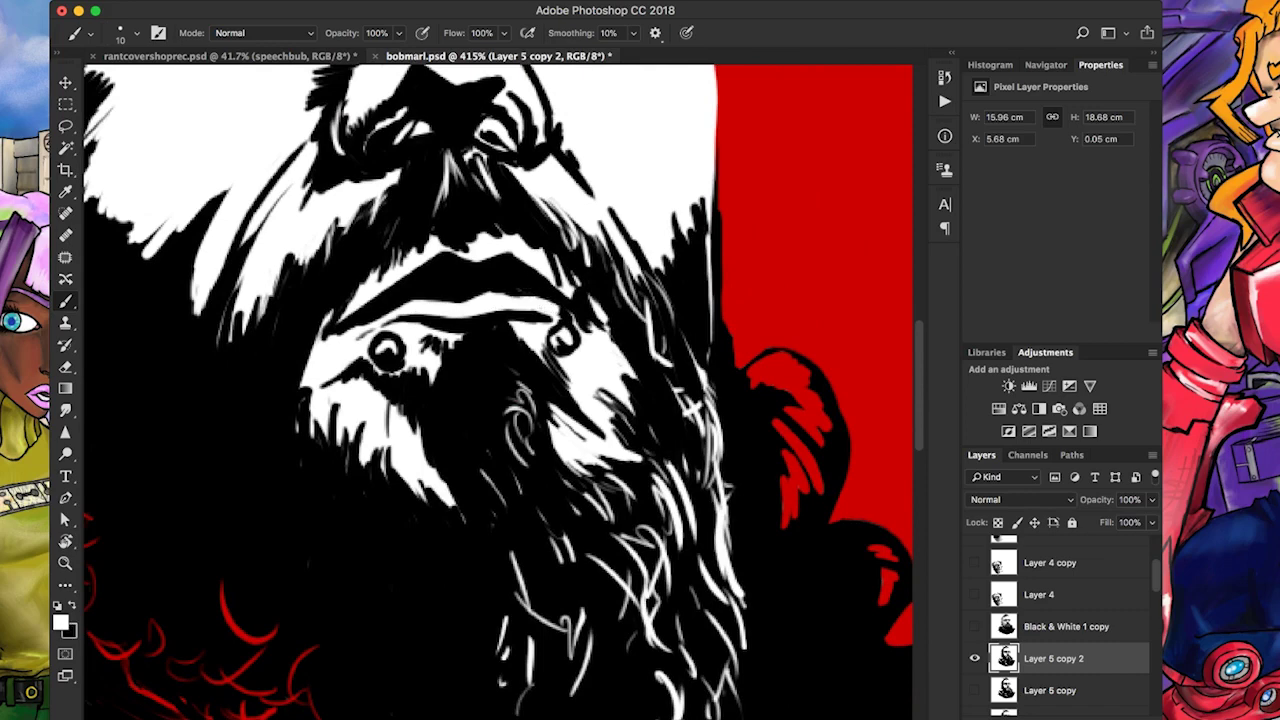
left_click_drag(360, 330, 398, 308)
Hatch the moustache and the skin around the upper lip with short black strokes
key("x")
mouse_move(600, 290)
left_mouse_down()
mouse_move(610, 345)
mouse_move(636, 378)
mouse_move(612, 350)
left_mouse_up()
left_click_drag(576, 258, 558, 294)
left_click_drag(498, 225, 540, 265)
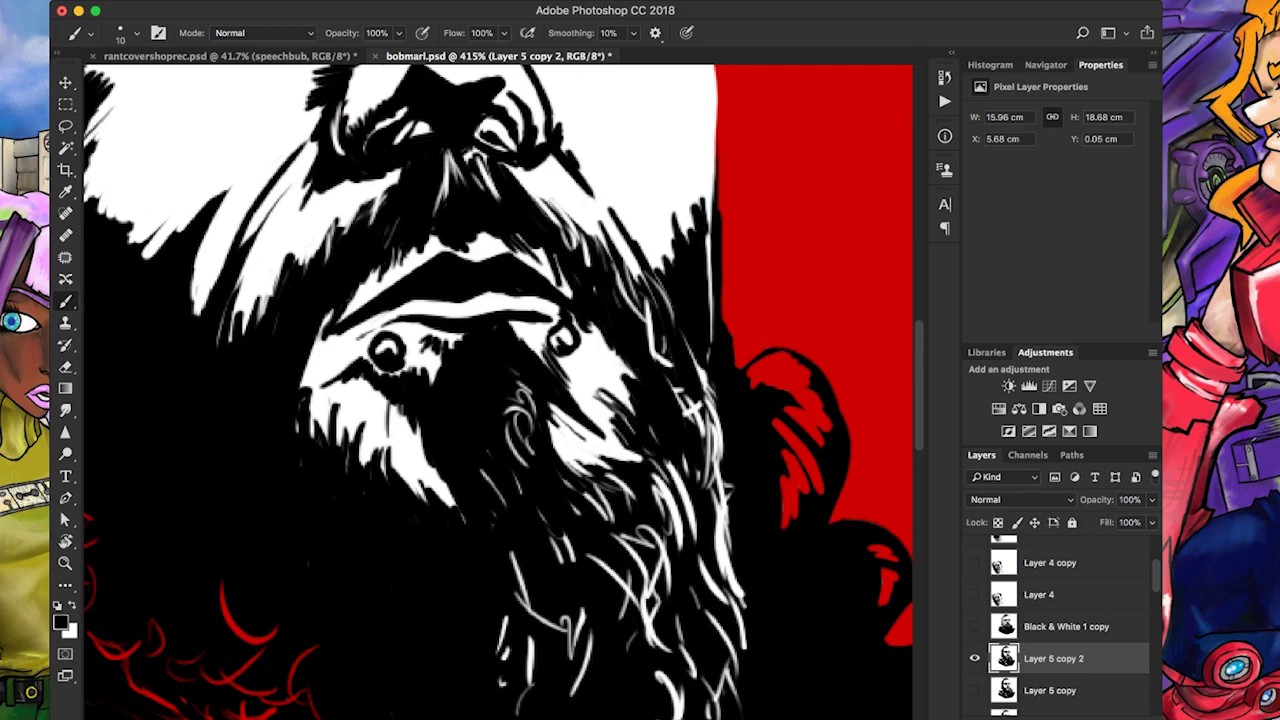
left_click_drag(394, 218, 392, 278)
left_click_drag(572, 255, 555, 295)
left_click_drag(554, 235, 532, 275)
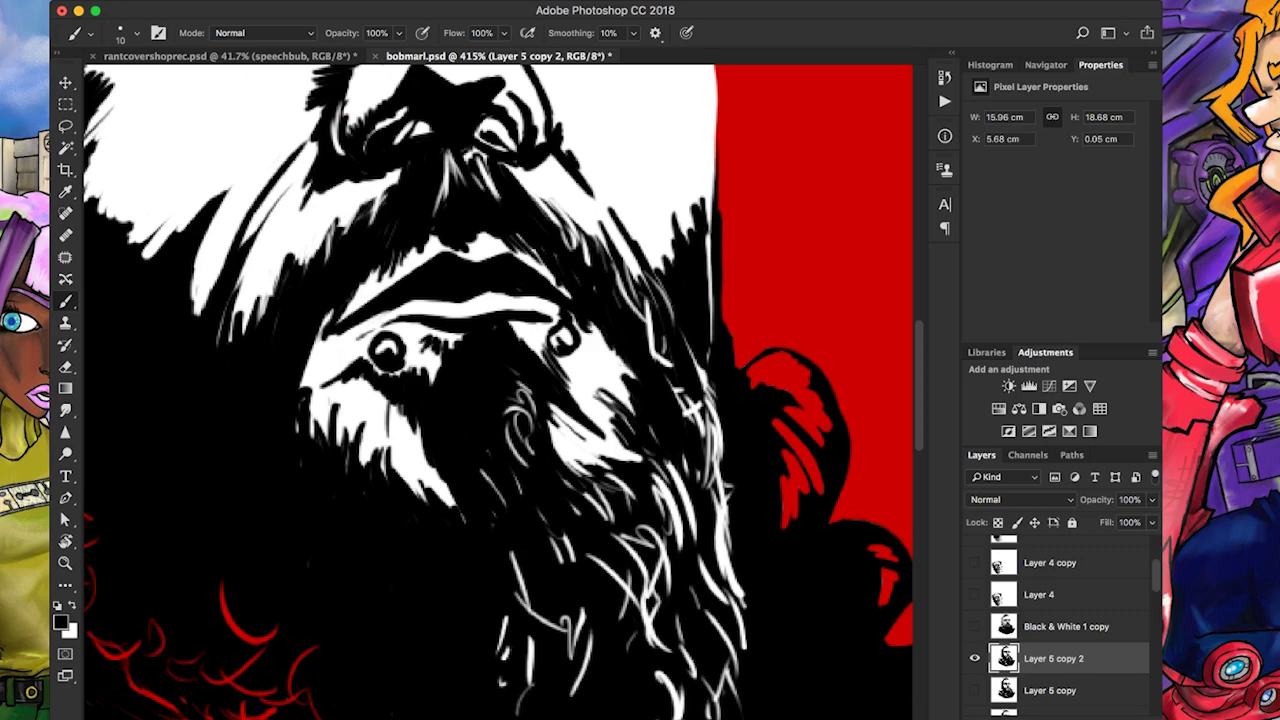
Break up the white patches of the chin and side beard with small black strokes
left_click_drag(347, 451, 347, 473)
left_click_drag(297, 419, 297, 433)
left_click_drag(574, 232, 561, 249)
left_click_drag(667, 337, 661, 347)
left_click_drag(634, 413, 622, 433)
left_click_drag(659, 433, 651, 445)
Erase a little more black at the red highlight on the hood's far shoulder and touch up the black beside the beard
scroll(498, 390, "down", 5)
scroll(498, 390, "right", 5)
key("e")
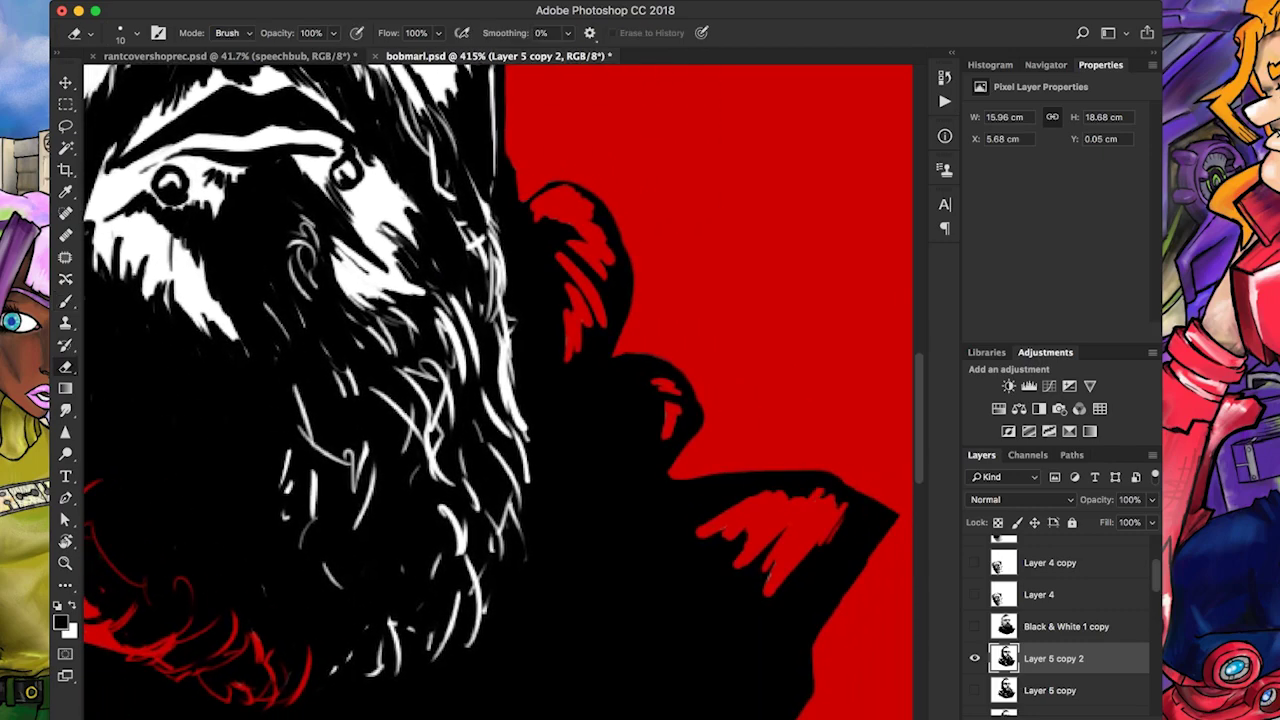
left_click_drag(771, 565, 763, 593)
scroll(498, 390, "down", 4)
scroll(498, 390, "left", 3)
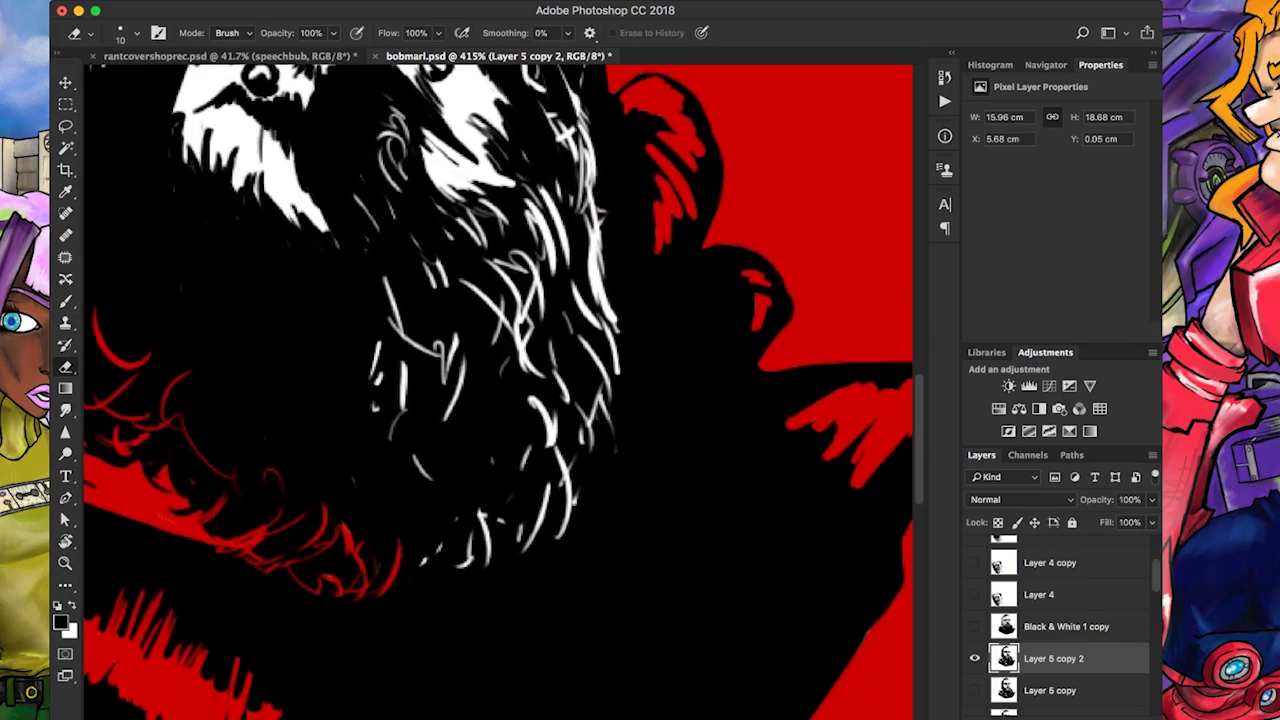
key("b")
key("x")
key("x")
mouse_move(630, 432)
left_mouse_down()
mouse_move(616, 464)
mouse_move(634, 466)
left_mouse_up()
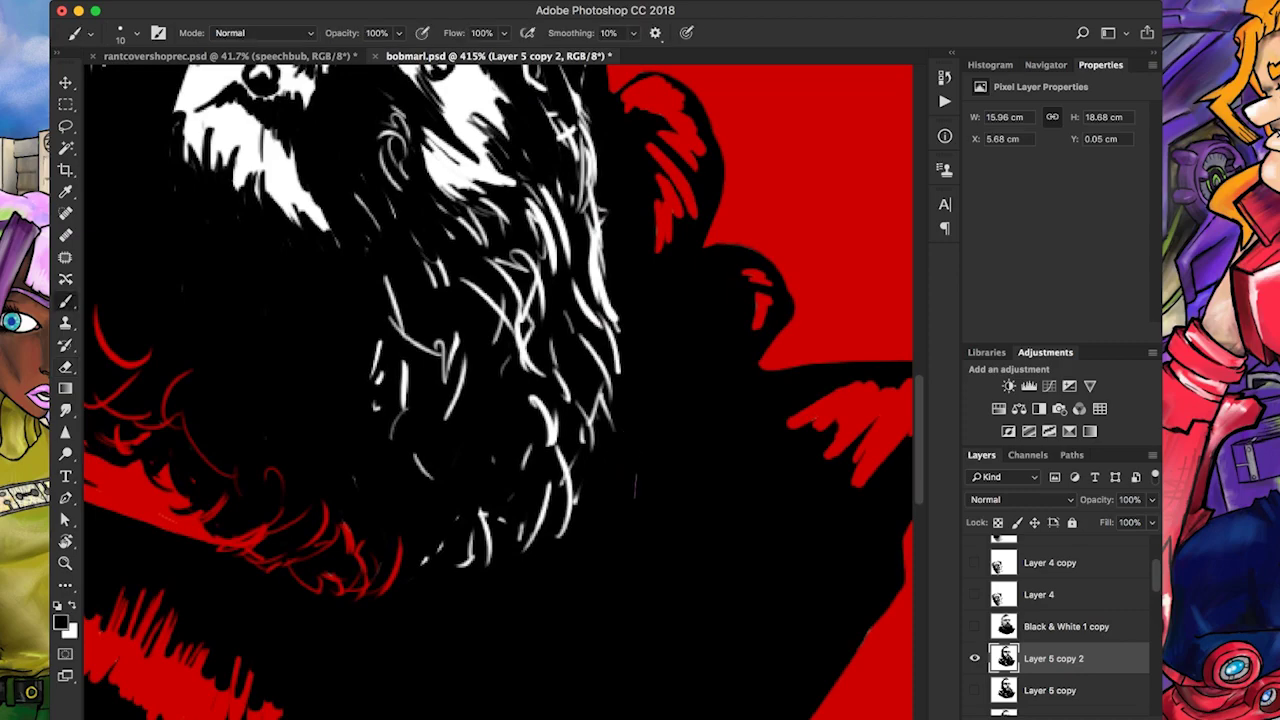
Make the pug's Layer 4 copy visible again beside the bearded man
scroll(620, 460, "down", 6)
scroll(486, 651, "up", 4)
scroll(486, 651, "down", 3)
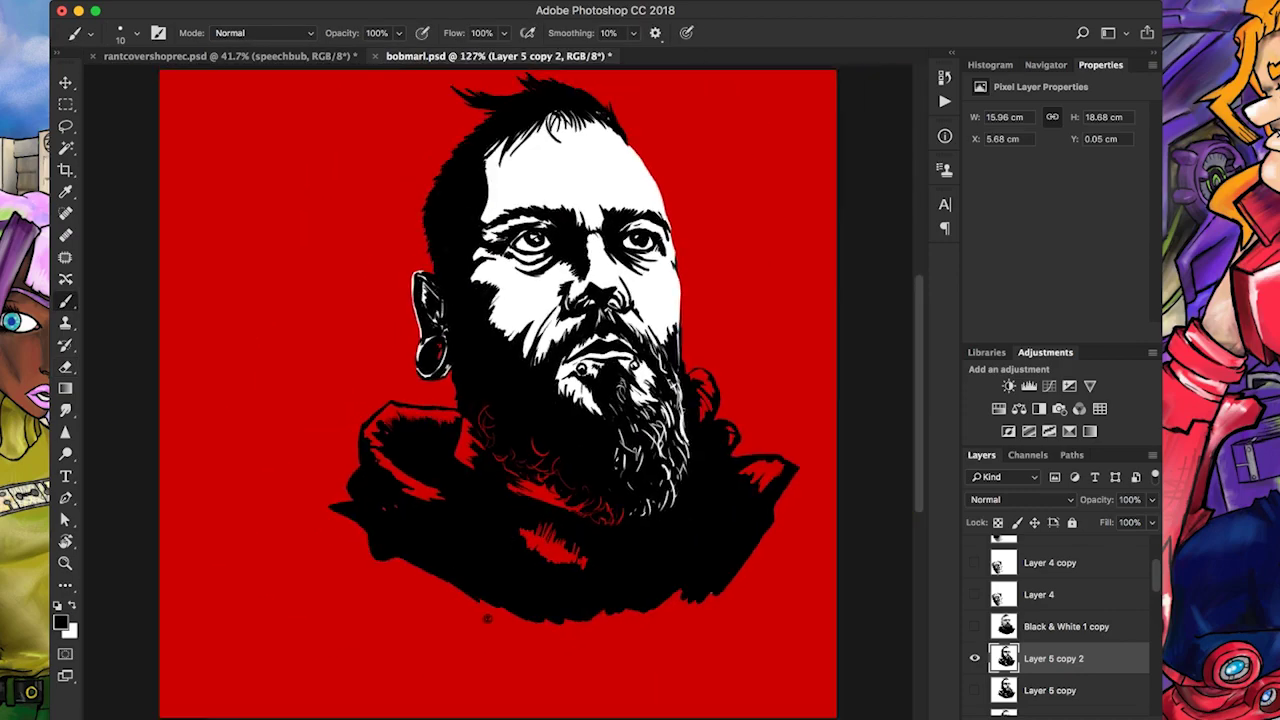
scroll(1065, 625, "up", 3)
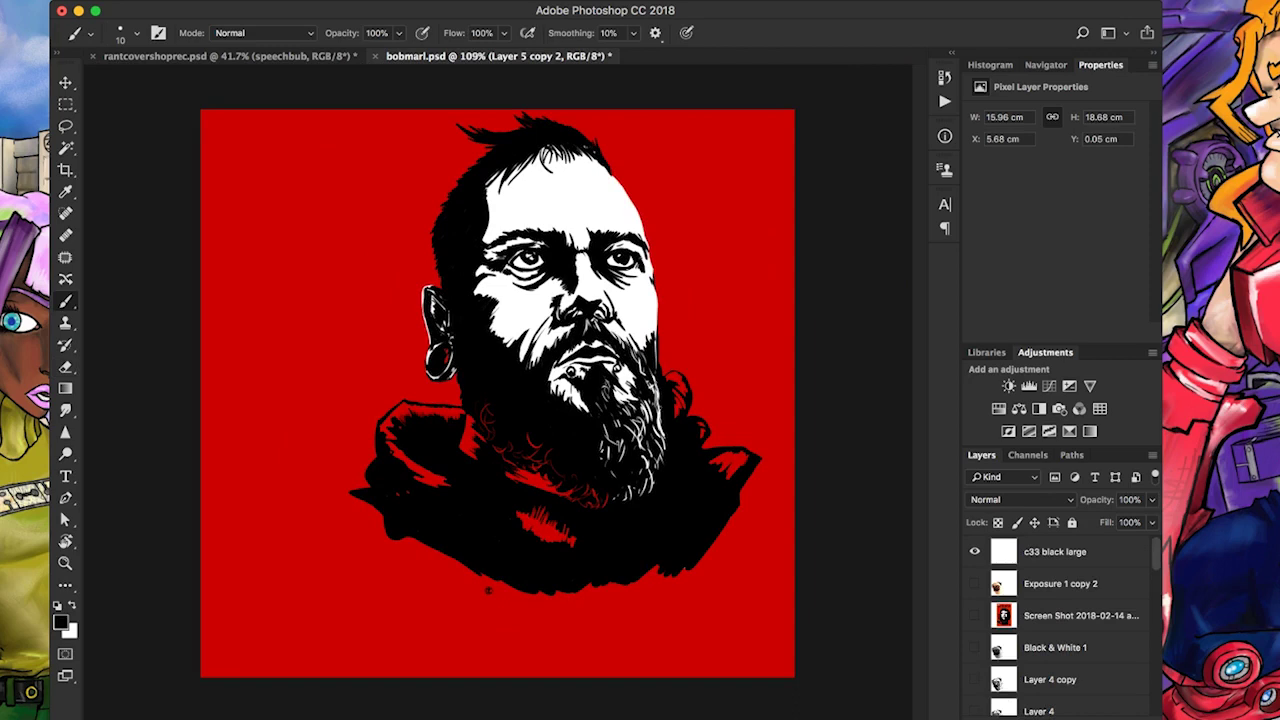
scroll(1065, 625, "down", 3)
scroll(1065, 625, "up", 3)
scroll(1065, 625, "down", 2)
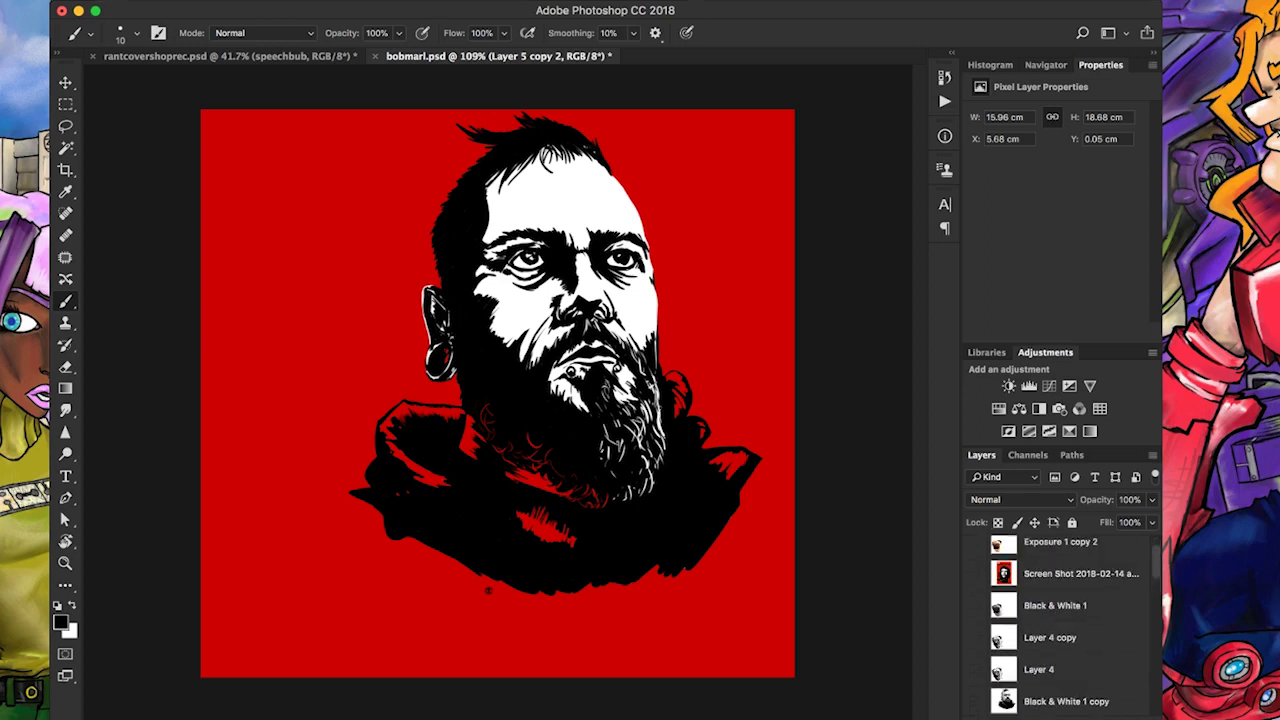
left_click(975, 605)
left_click(975, 605)
left_click(975, 605)
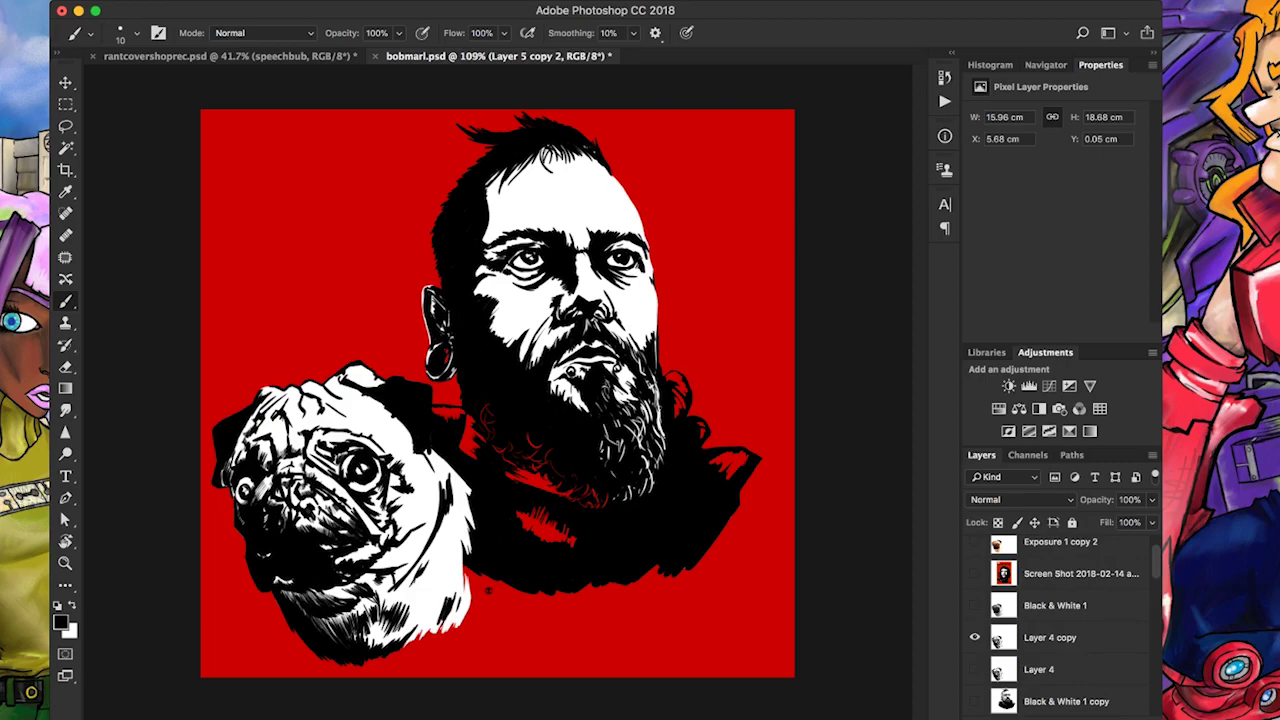
On Layer 5 copy 2, extend the man's hairline over the white forehead with fine black hair strokes
scroll(423, 172, "up", 8, "alt")
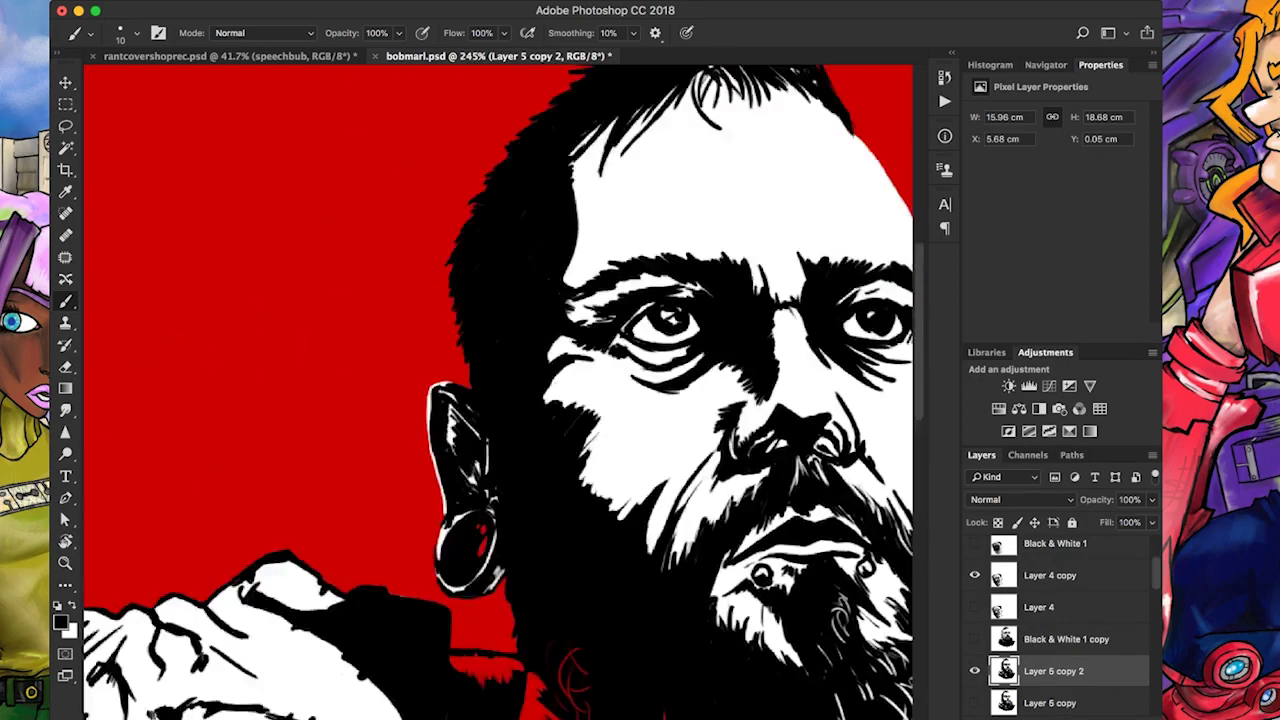
scroll(498, 390, "up", 5)
mouse_move(722, 298)
left_mouse_down()
mouse_move(746, 360)
mouse_move(686, 378)
left_mouse_up()
mouse_move(700, 322)
left_mouse_down()
mouse_move(744, 418)
mouse_move(672, 414)
left_mouse_up()
mouse_move(668, 354)
left_mouse_down()
mouse_move(660, 394)
mouse_move(622, 422)
left_mouse_up()
scroll(498, 390, "up", 1)
scroll(498, 390, "right", 2)
left_click_drag(638, 378, 632, 400)
mouse_move(676, 354)
left_mouse_down()
mouse_move(662, 414)
mouse_move(676, 412)
left_mouse_up()
left_click_drag(676, 338, 666, 350)
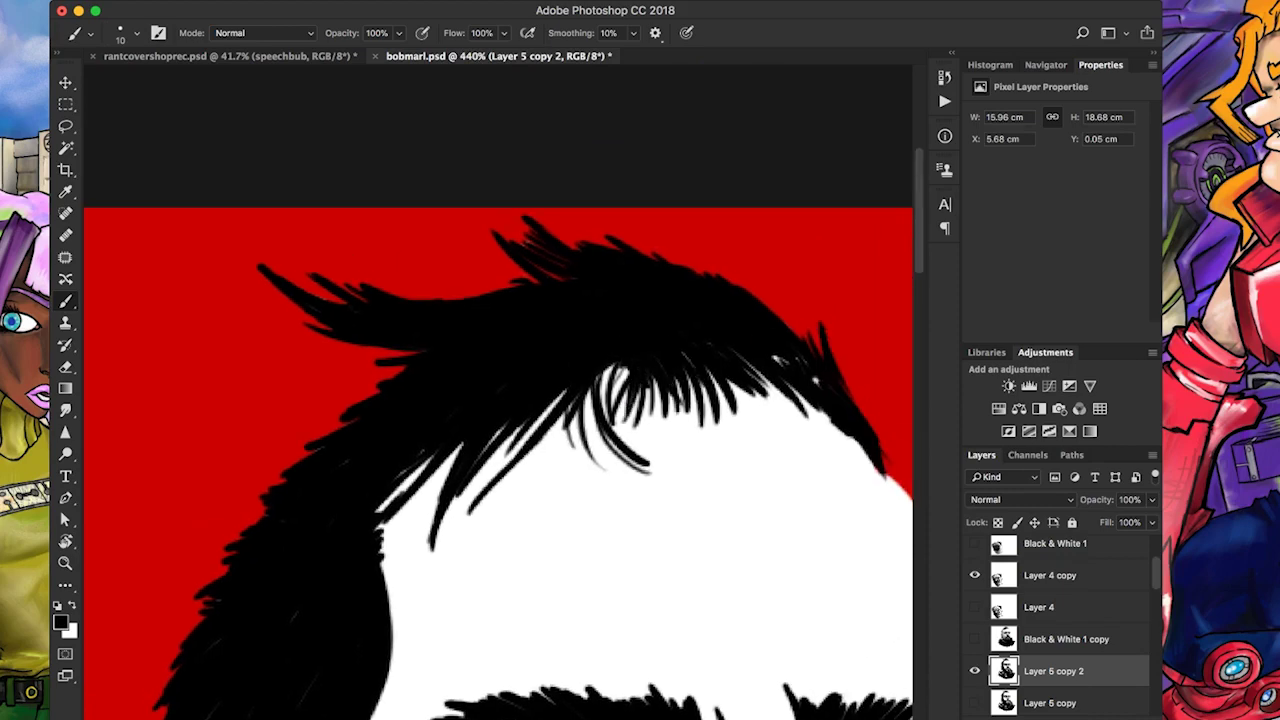
Fill the white gaps in the man's hairline on the far side of his forehead with small black strokes
left_click_drag(772, 356, 788, 368)
left_click_drag(812, 378, 822, 394)
scroll(498, 456, "right", 5)
left_click_drag(656, 458, 694, 498)
left_click_drag(684, 434, 654, 474)
left_click_drag(660, 434, 632, 472)
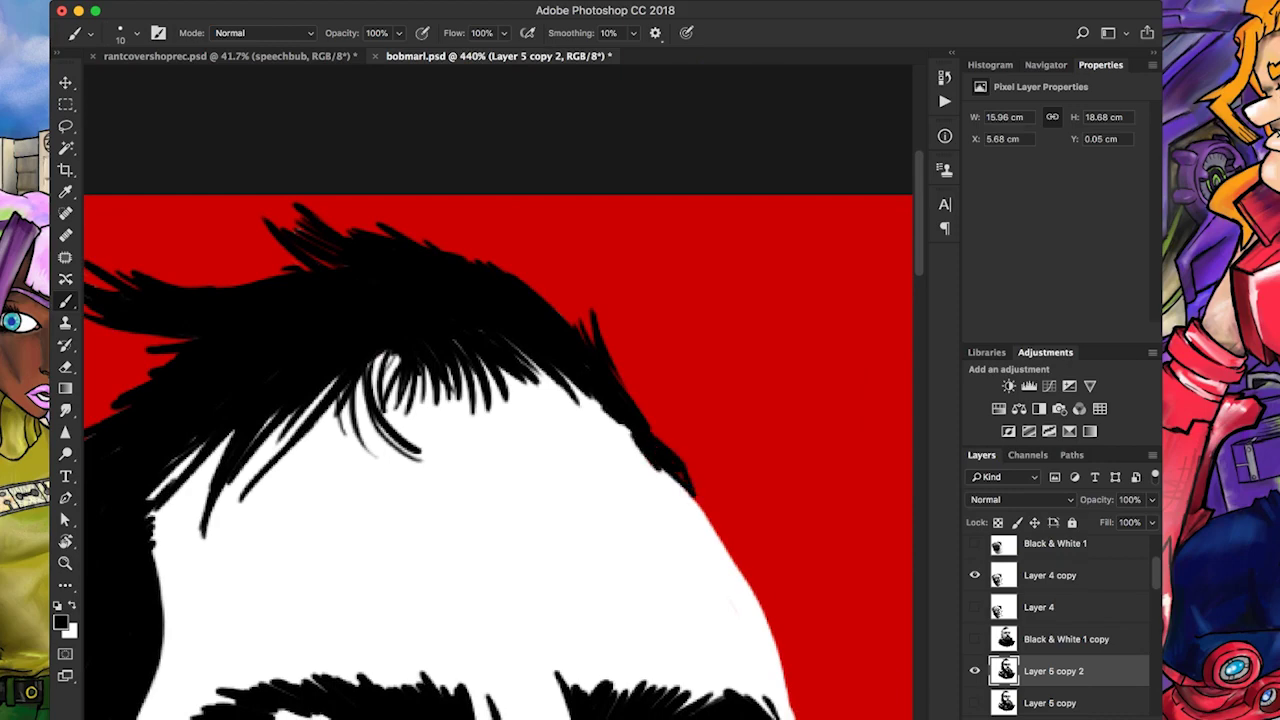
mouse_move(652, 412)
left_mouse_down()
mouse_move(606, 468)
mouse_move(694, 504)
left_mouse_up()
Tidy the lower end of the far hairline with white and erase along the forehead's outer edge against the red
key("x")
left_click_drag(650, 466, 724, 548)
key("e")
mouse_move(694, 462)
left_mouse_down()
mouse_move(684, 500)
mouse_move(770, 630)
left_mouse_up()
scroll(498, 392, "down", 5)
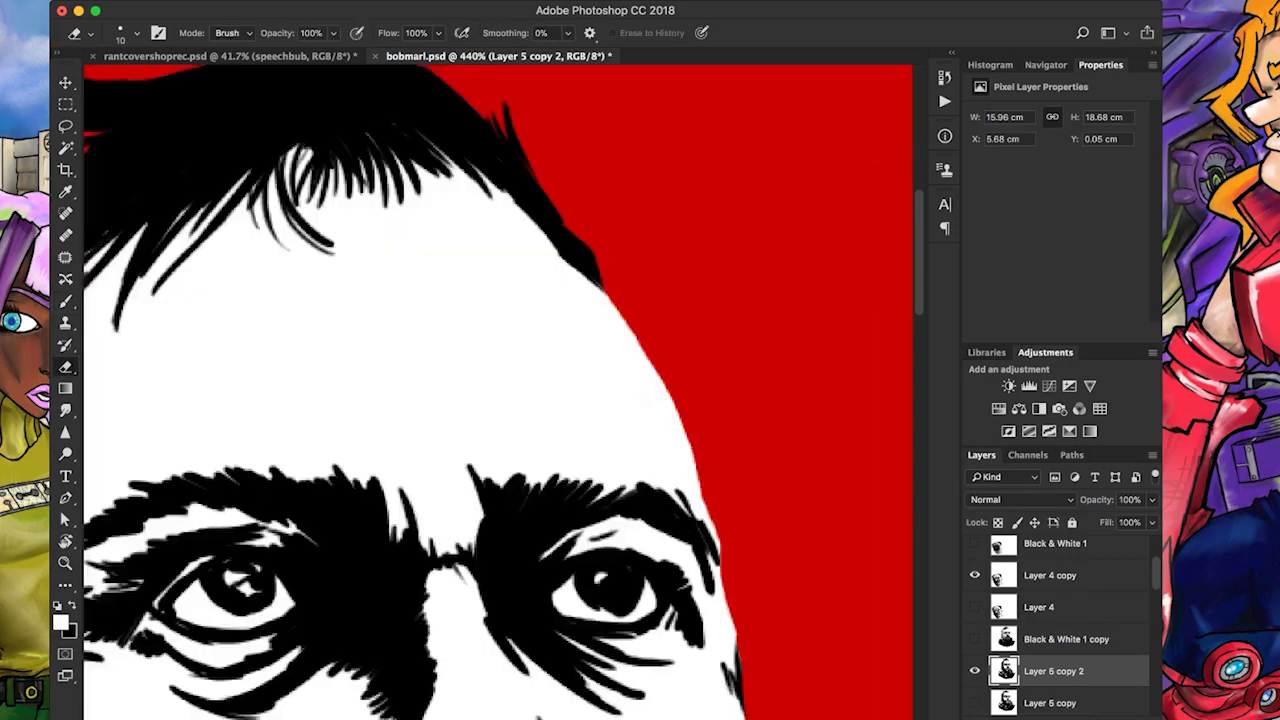
left_click_drag(642, 342, 670, 404)
left_click_drag(670, 402, 684, 446)
left_click_drag(698, 490, 708, 532)
Break up the smooth hair edge at the man's near temple with short white strokes
key("b")
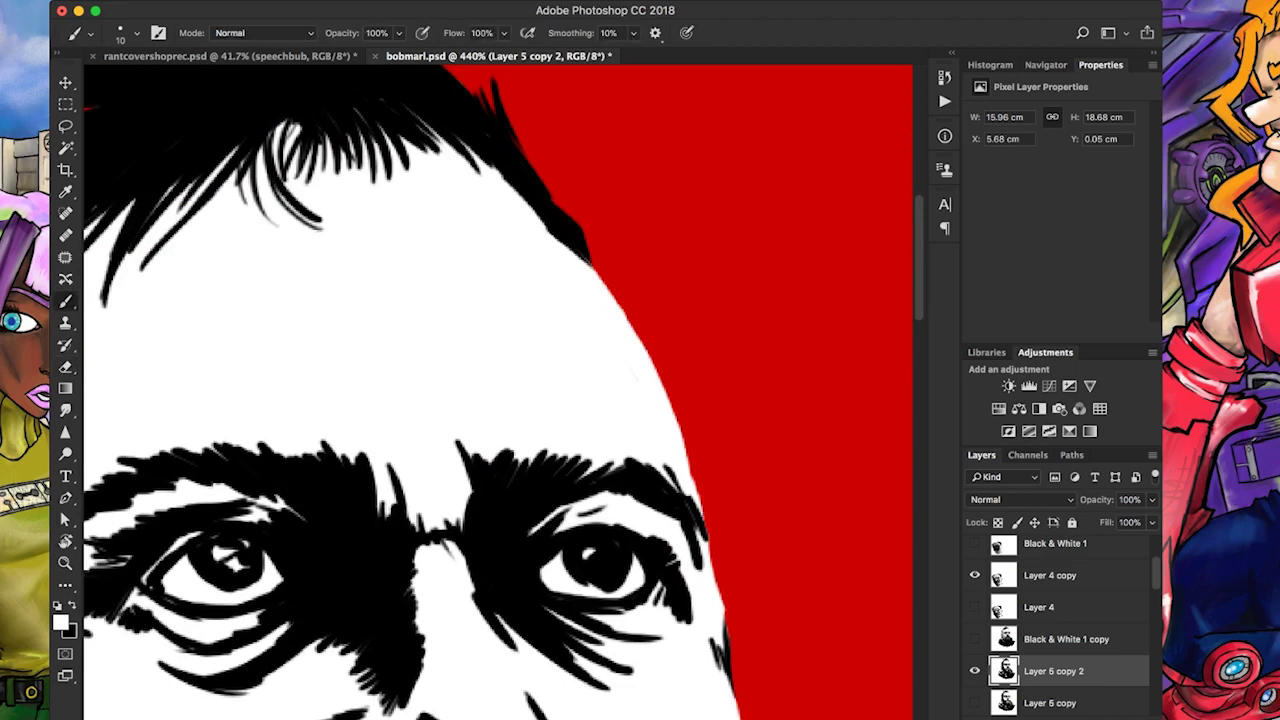
key("x")
scroll(498, 392, "left", 10)
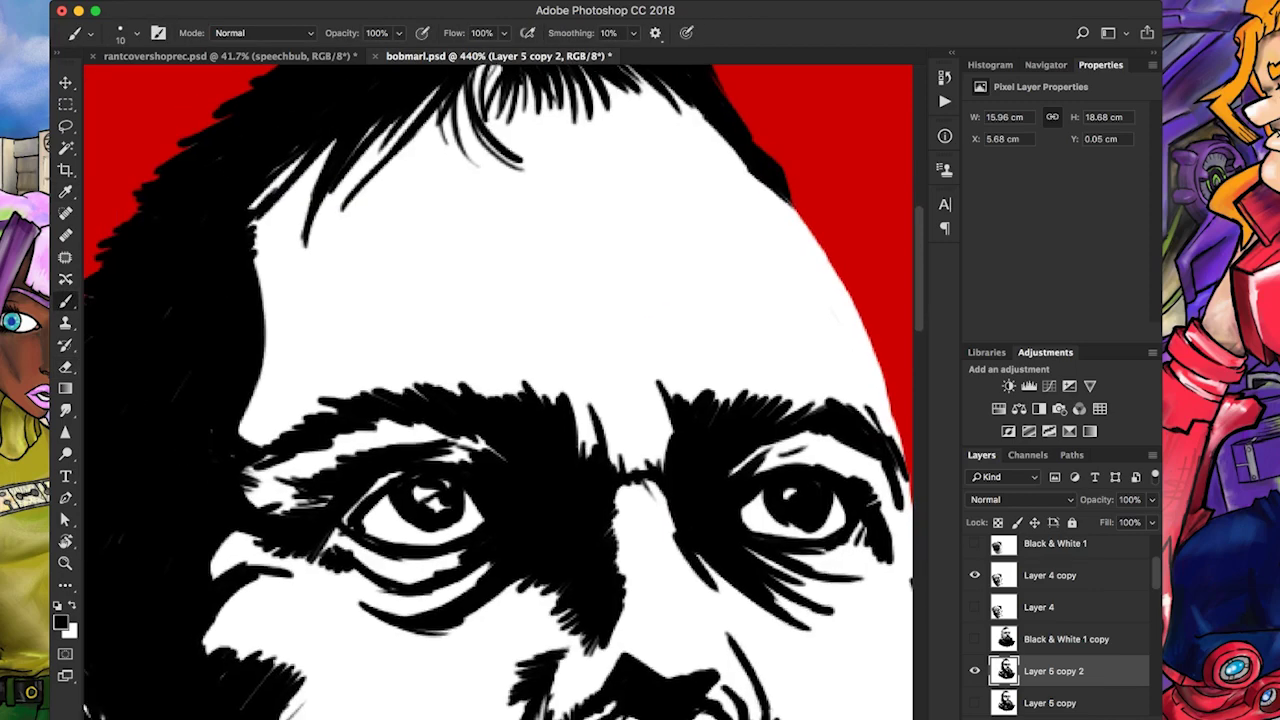
key("x")
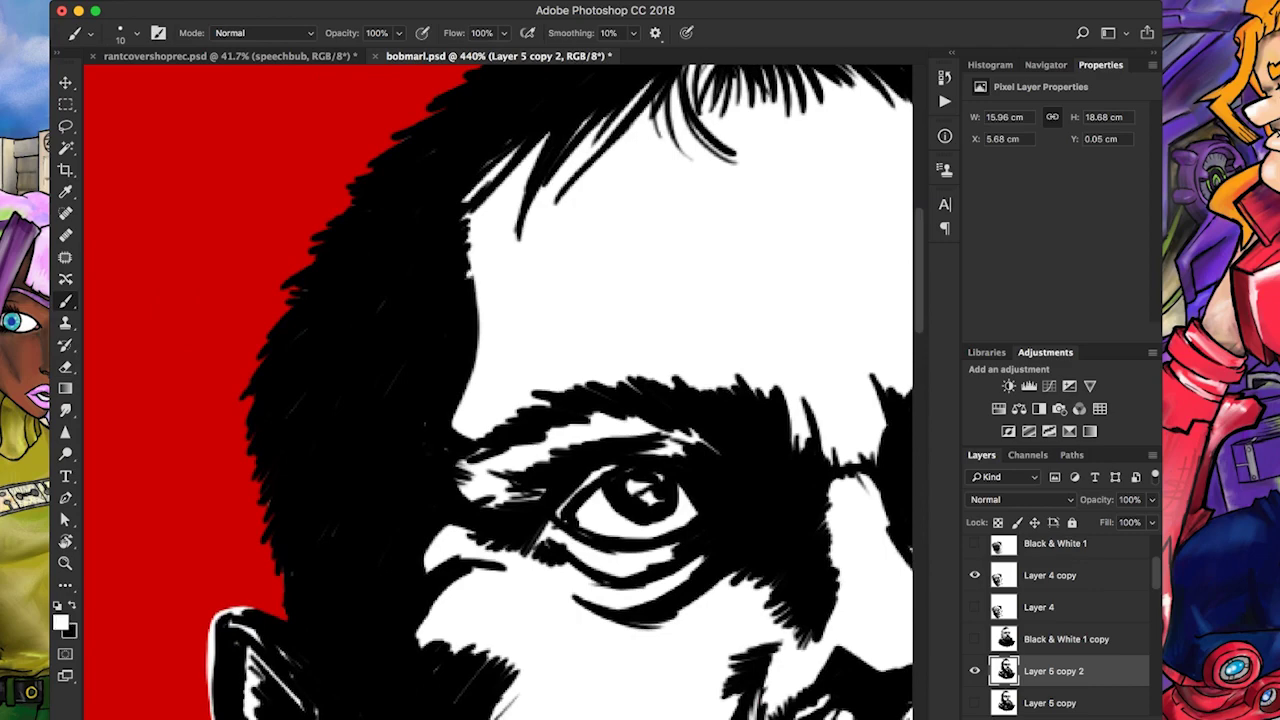
mouse_move(466, 290)
left_mouse_down()
mouse_move(466, 232)
mouse_move(472, 334)
mouse_move(470, 262)
left_mouse_up()
mouse_move(474, 330)
left_mouse_down()
mouse_move(452, 440)
mouse_move(478, 444)
mouse_move(470, 378)
left_mouse_up()
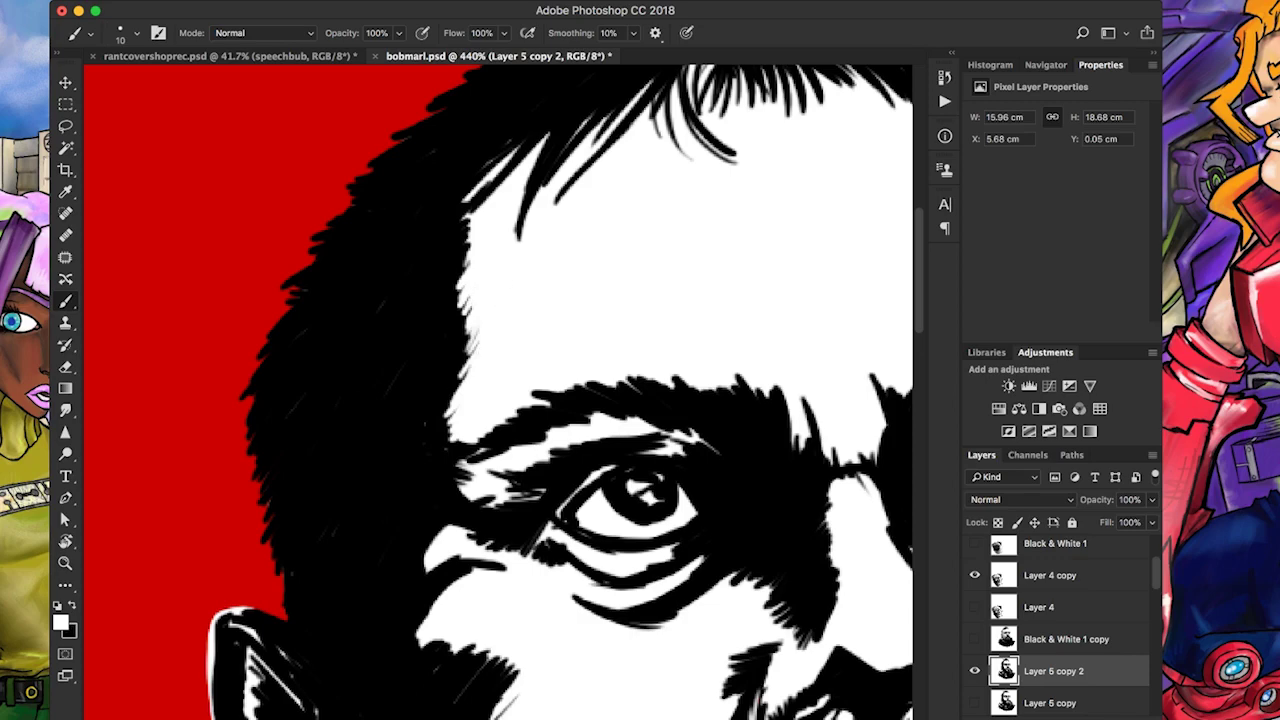
Feather the highlights beside the man's near eye and on his cheekbone with fine white strokes
mouse_move(446, 572)
left_mouse_down()
mouse_move(422, 548)
mouse_move(456, 518)
mouse_move(500, 568)
left_mouse_up()
scroll(500, 390, "down", 10)
mouse_move(472, 428)
left_mouse_down()
mouse_move(498, 394)
mouse_move(444, 384)
left_mouse_up()
key("x")
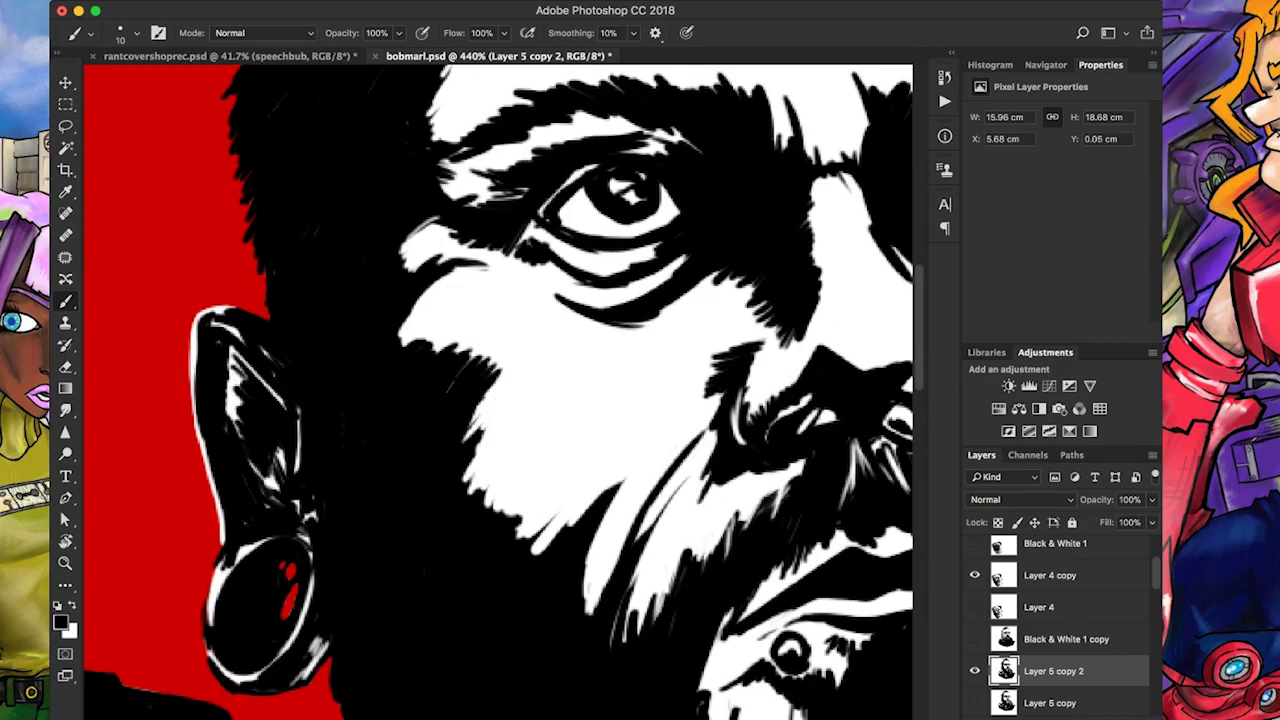
On Layer 4 copy, paint white fur along the pug's outer neck edge just below the folded ear, using Black & White 1 as reference
scroll(500, 390, "down", 10)
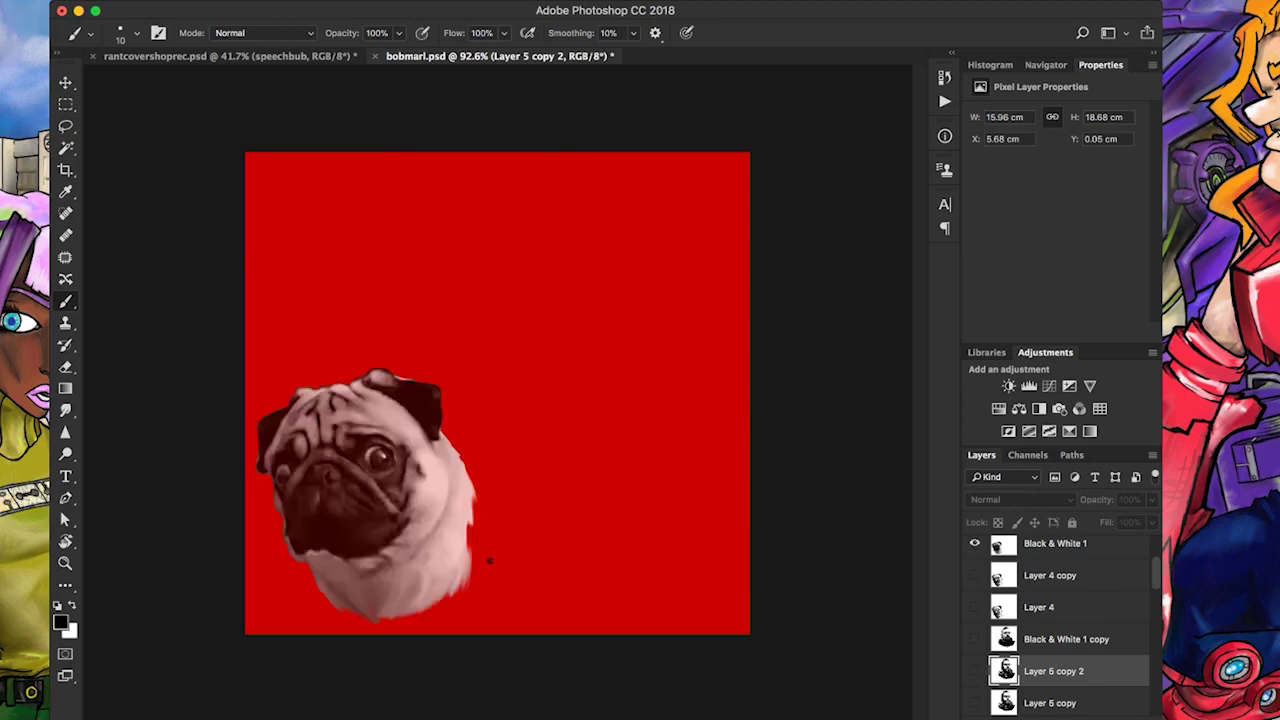
scroll(489, 561, "up", 3)
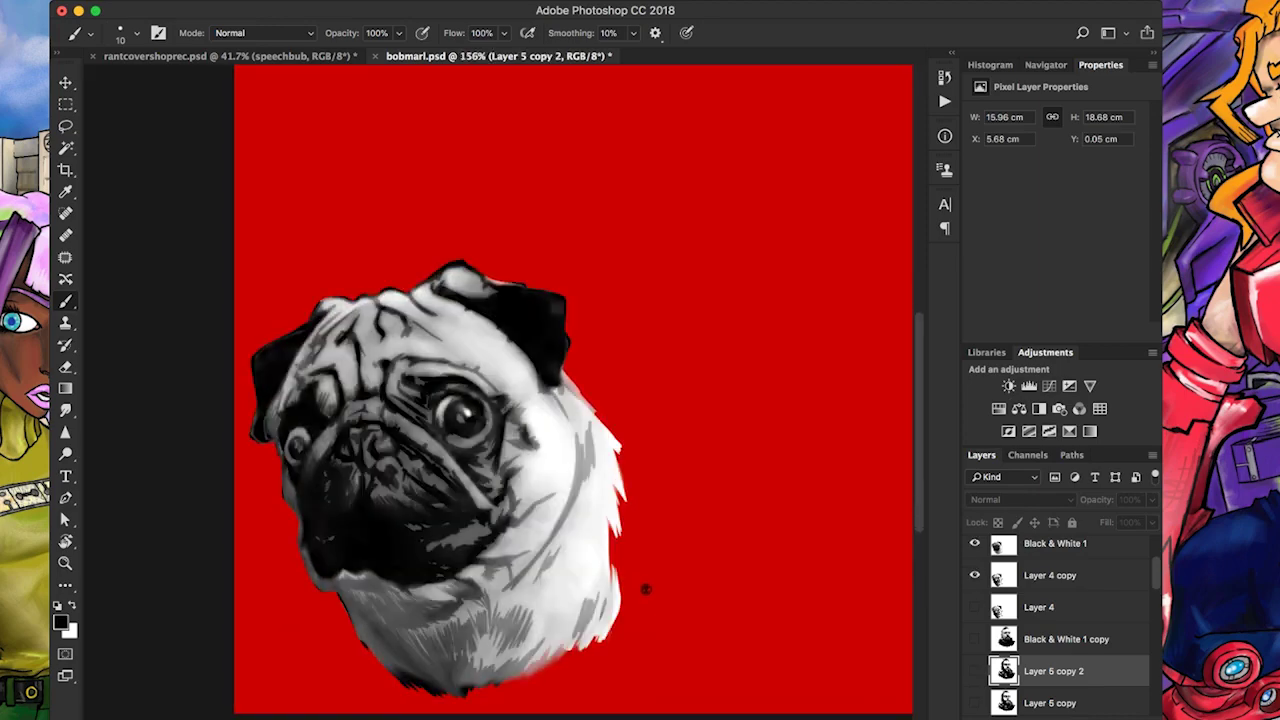
scroll(496, 394, "up", 5)
key("v")
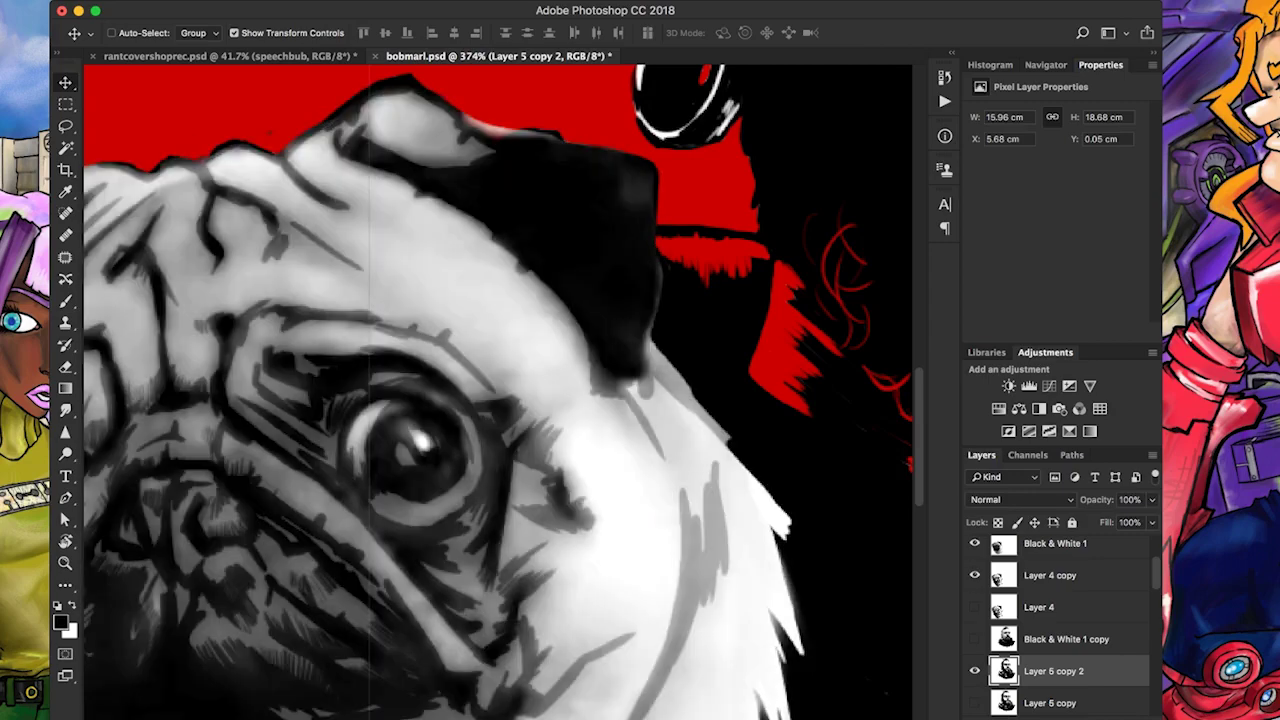
left_click(1050, 575)
key("b")
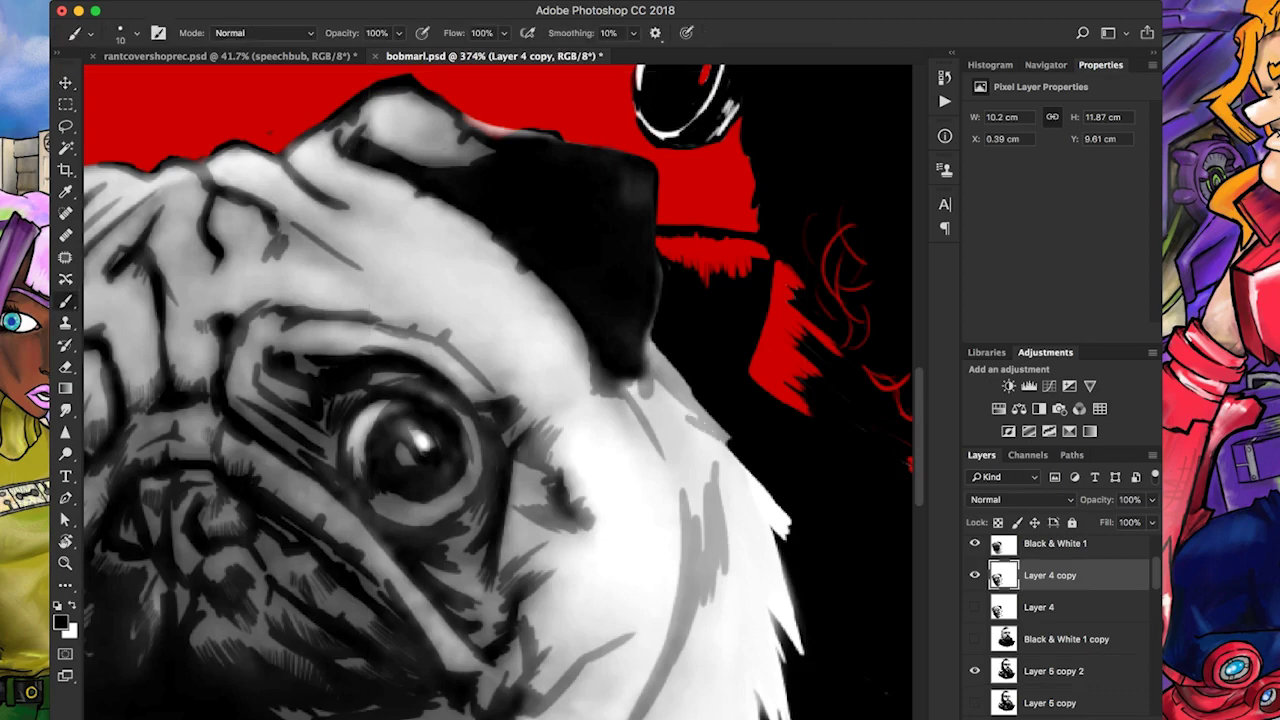
key("x")
mouse_move(728, 440)
left_mouse_down()
mouse_move(652, 358)
mouse_move(645, 328)
left_mouse_up()
left_click_drag(698, 398, 648, 342)
left_click_drag(720, 422, 688, 378)
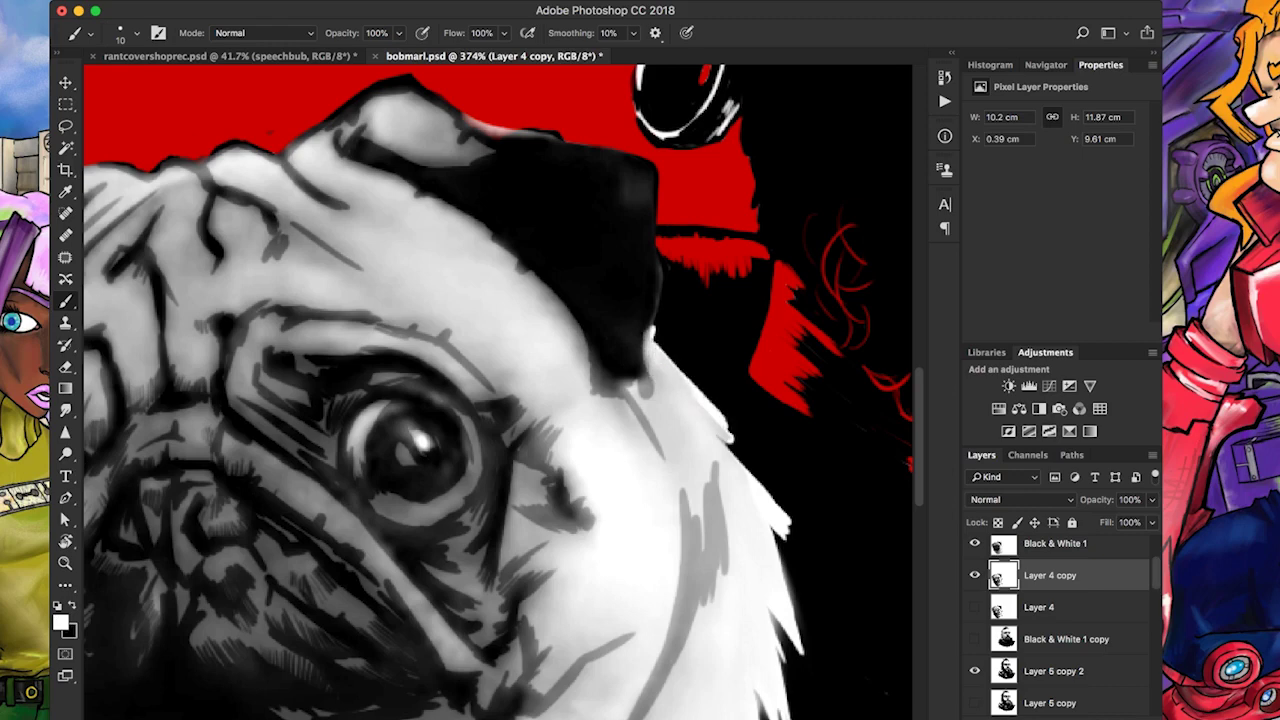
left_click_drag(745, 470, 722, 420)
key("e")
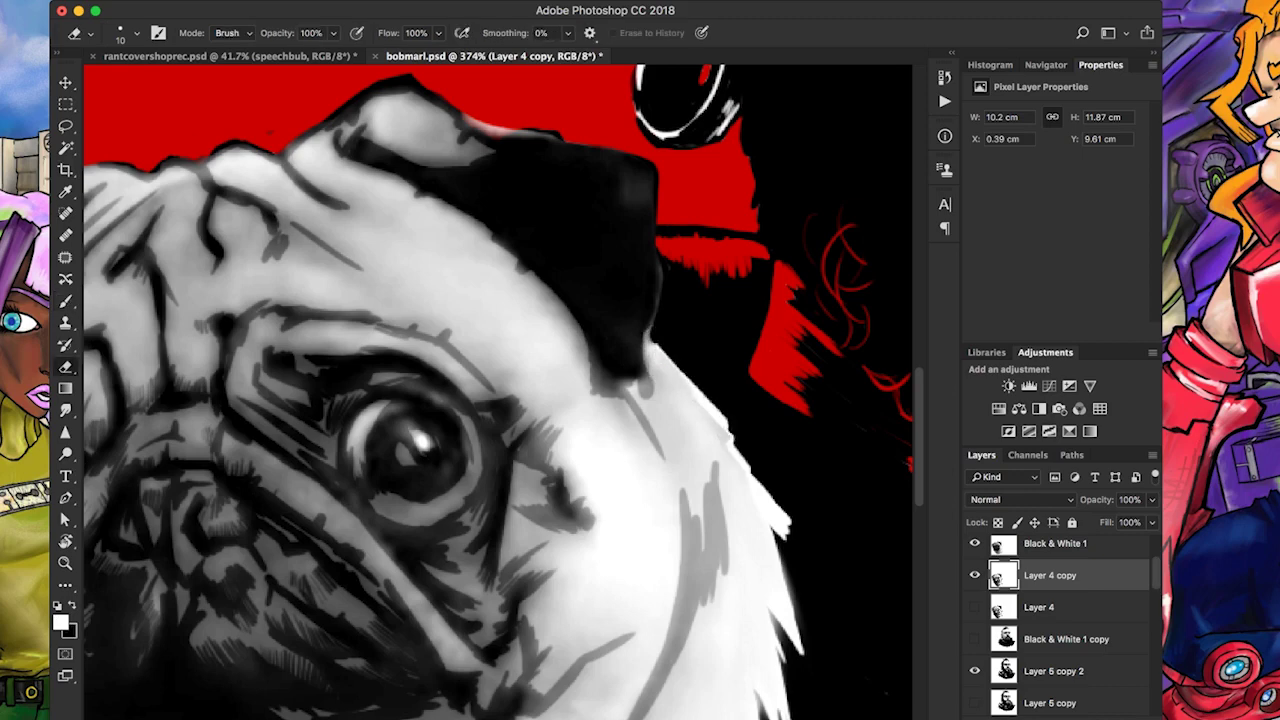
key("b")
left_click_drag(655, 345, 815, 302)
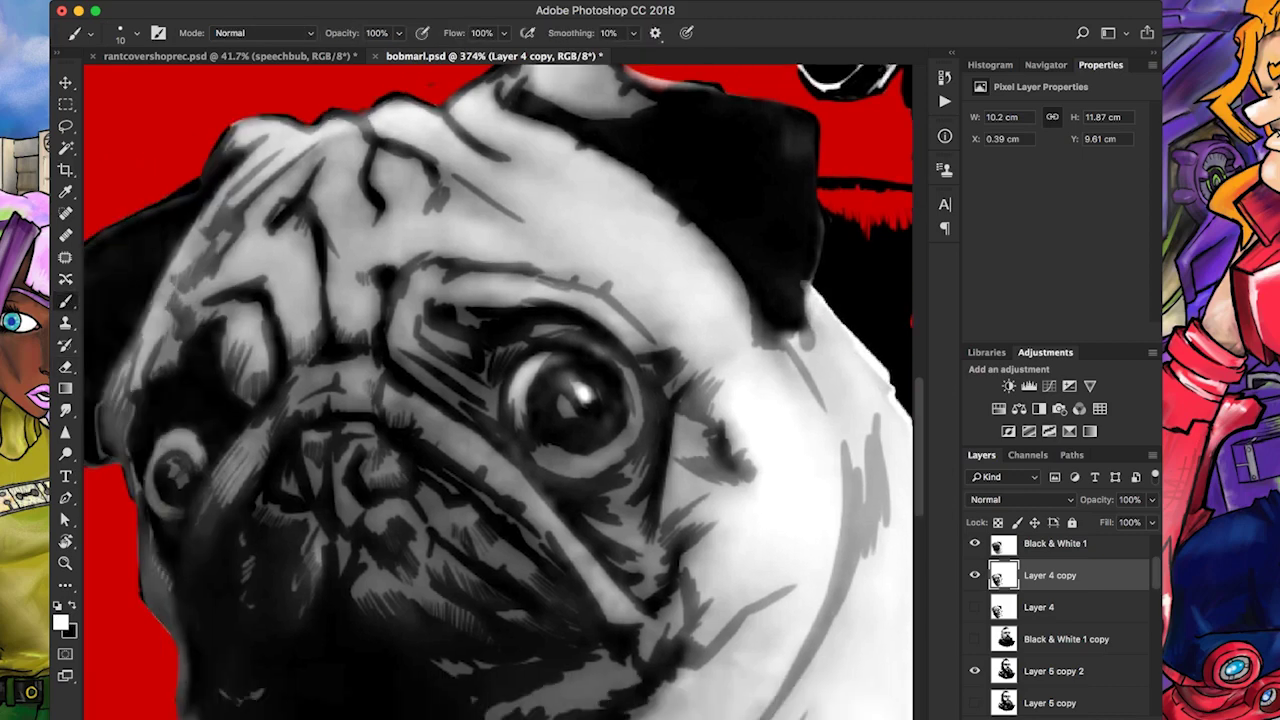
Refine the pug's large eye and add short black fur strokes along the muzzle folds and below the eye
key("x")
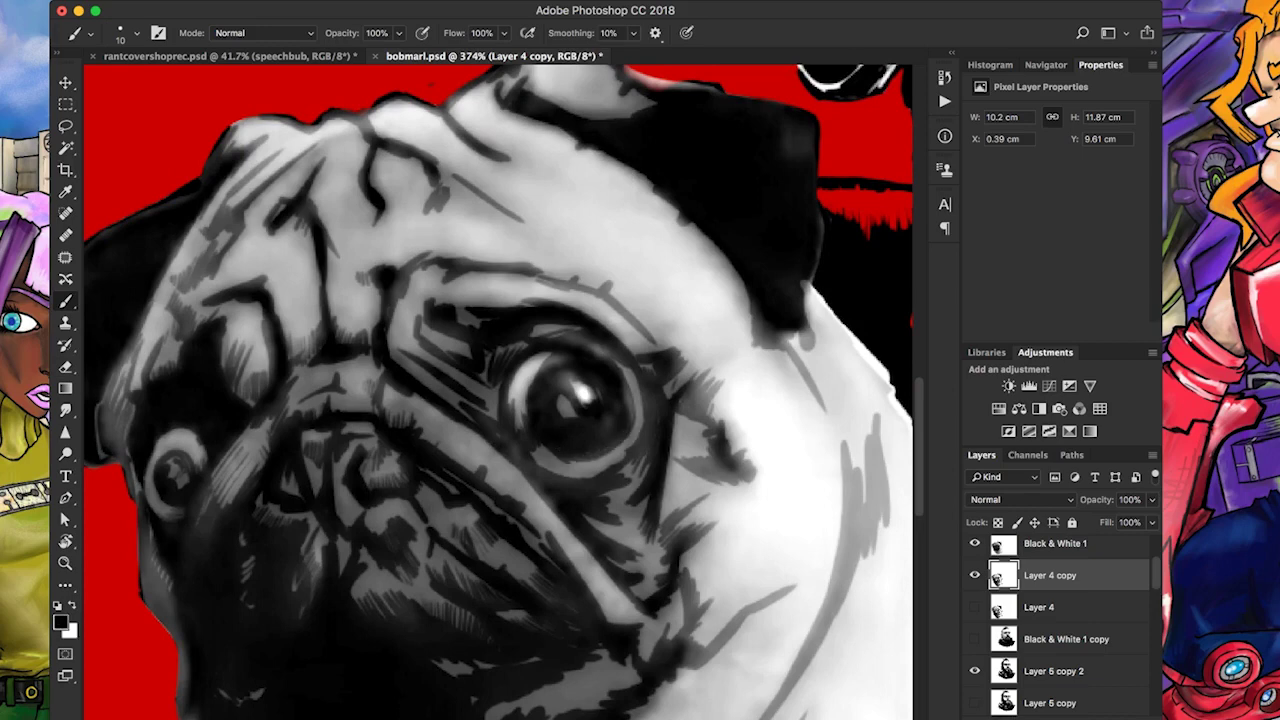
key("x")
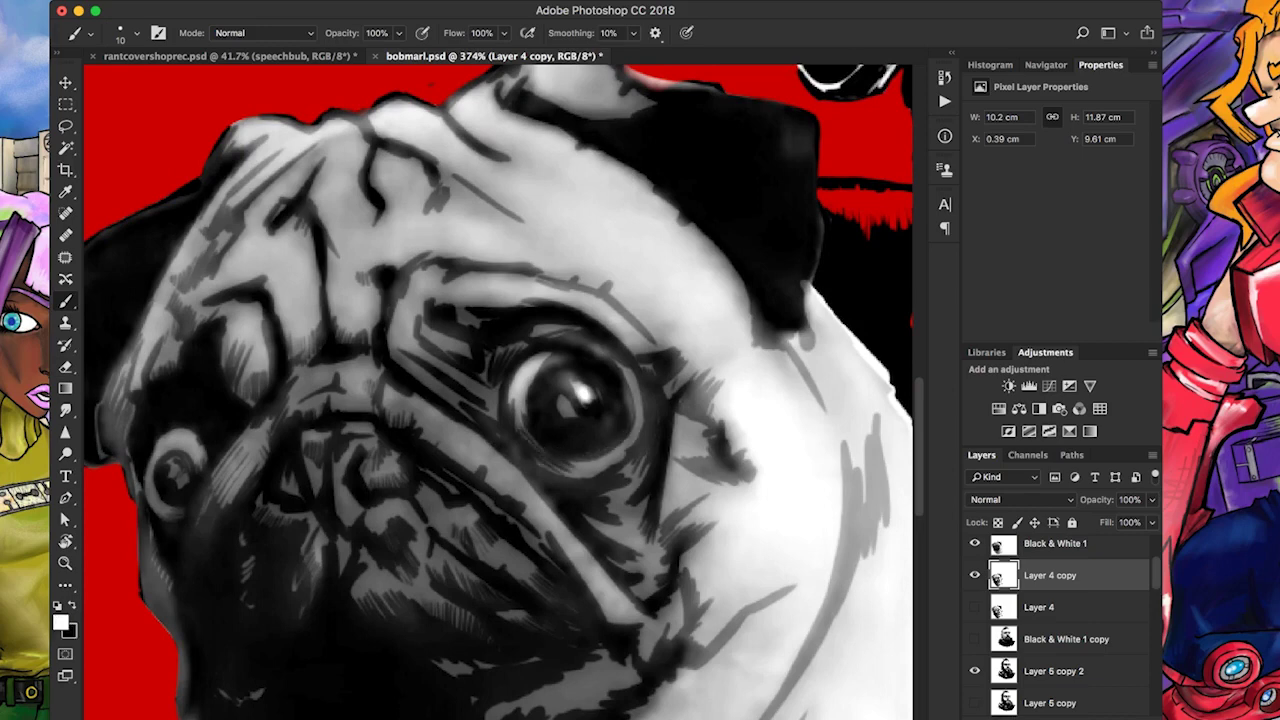
key("x")
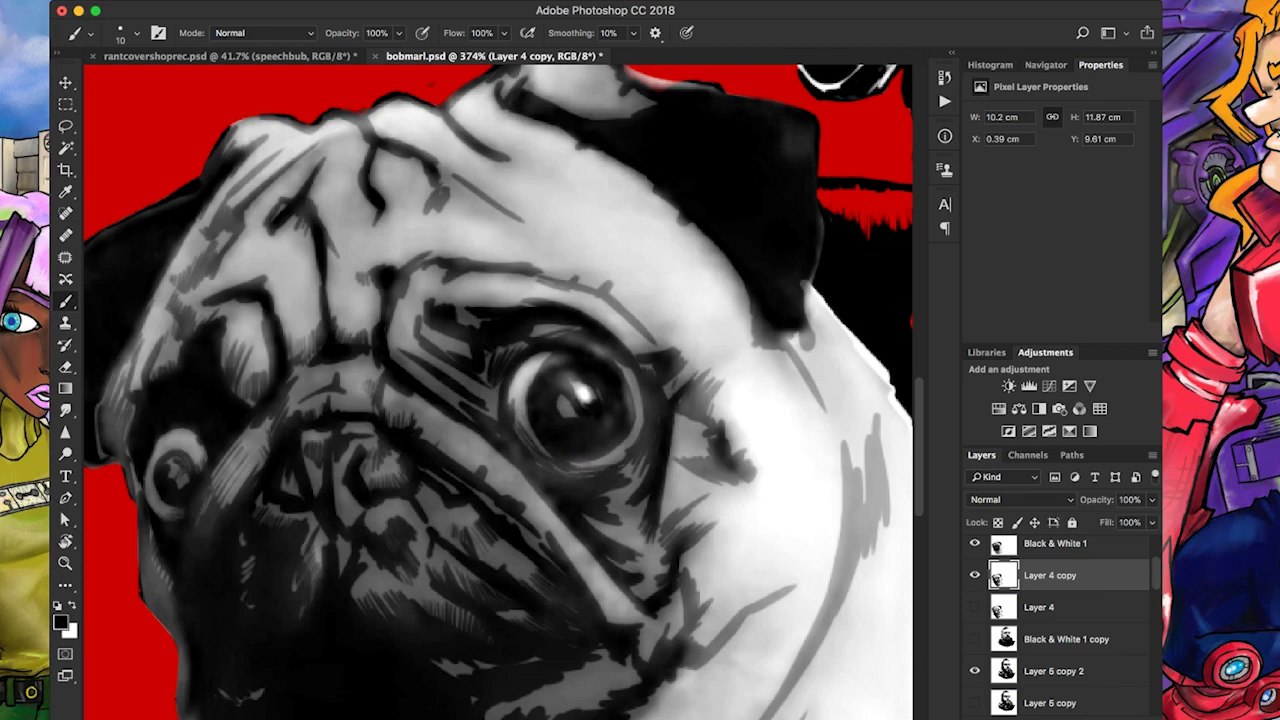
scroll(607, 457, "left", 3)
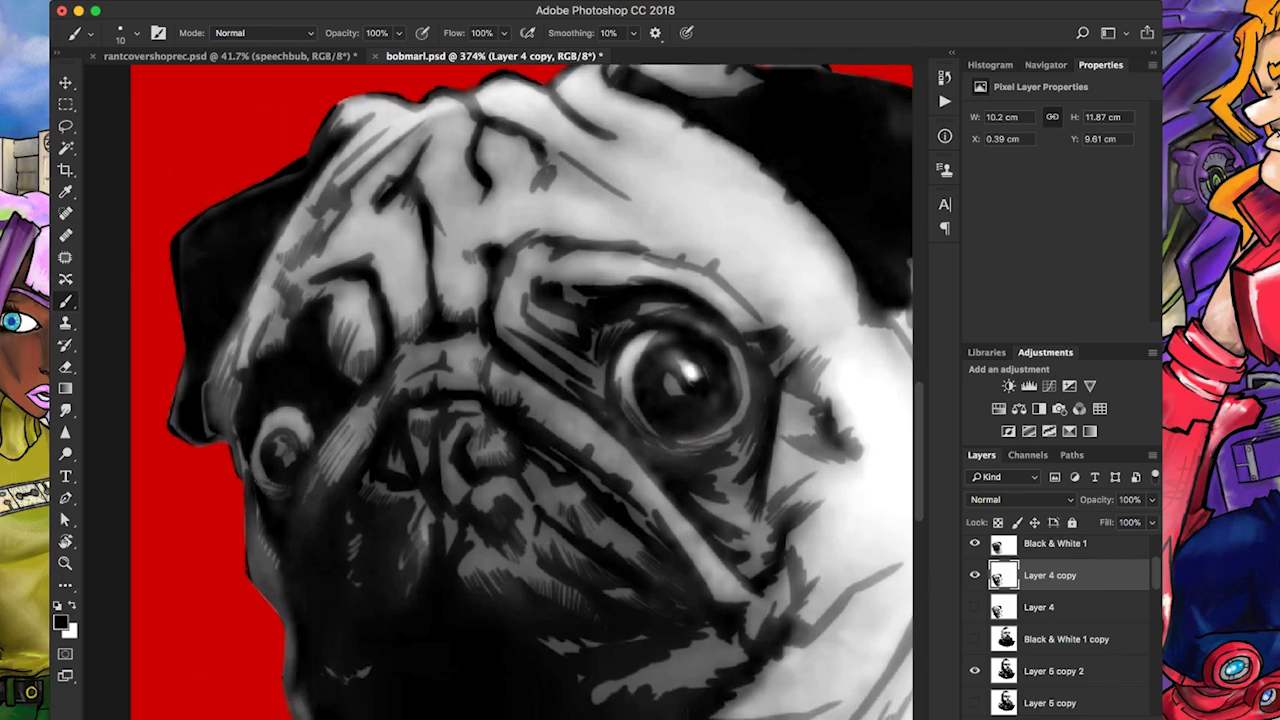
left_click_drag(554, 409, 546, 428)
mouse_move(710, 541)
left_mouse_down()
mouse_move(682, 586)
mouse_move(682, 559)
left_mouse_up()
mouse_move(734, 571)
left_mouse_down()
mouse_move(706, 600)
mouse_move(720, 603)
left_mouse_up()
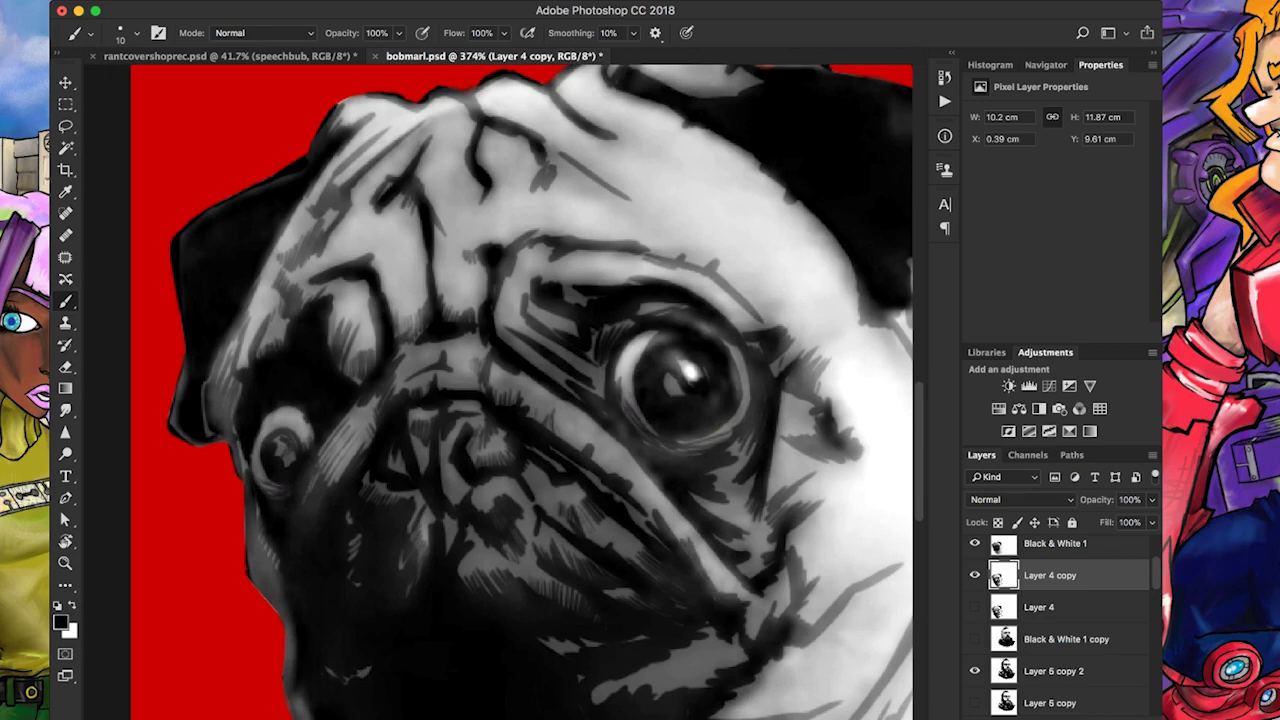
left_click_drag(782, 450, 772, 492)
left_click_drag(792, 398, 776, 476)
Add small black touches to the wrinkles above the pug's smaller eye and in the middle of its forehead
scroll(780, 450, "left", 3)
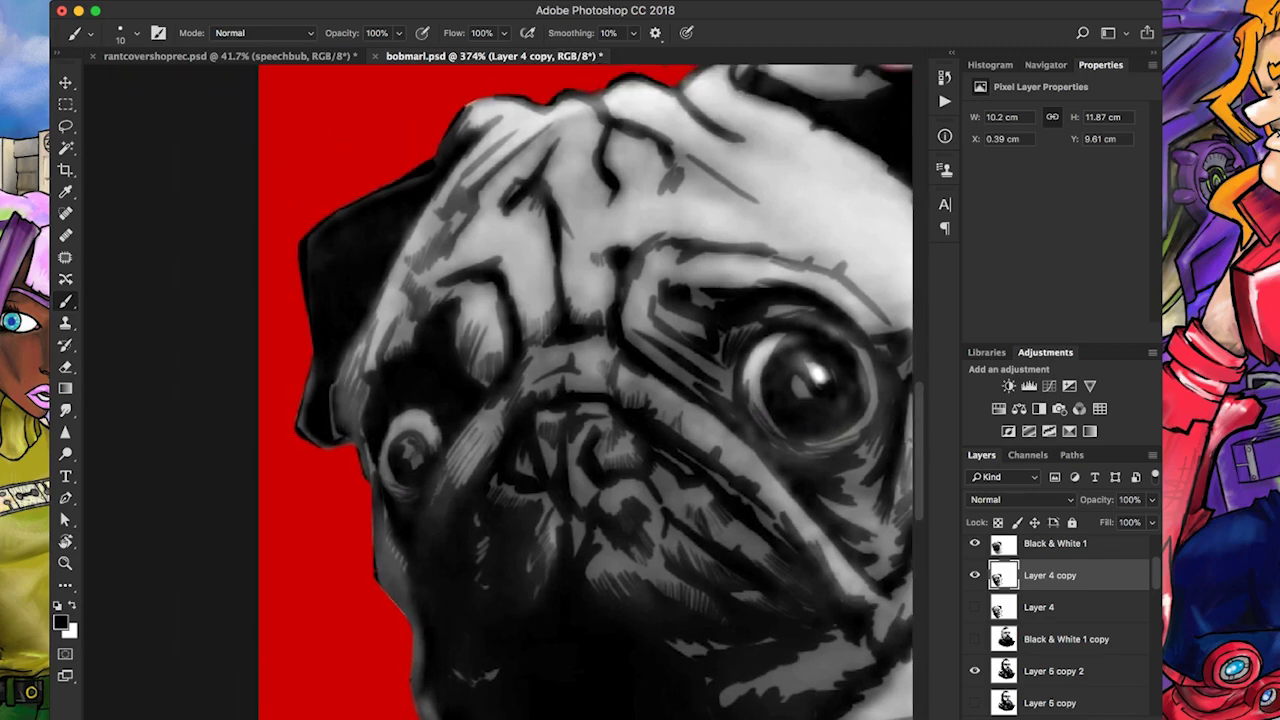
mouse_move(460, 268)
left_mouse_down()
mouse_move(505, 242)
mouse_move(455, 270)
left_mouse_up()
left_click_drag(565, 245, 561, 256)
scroll(585, 390, "up", 3)
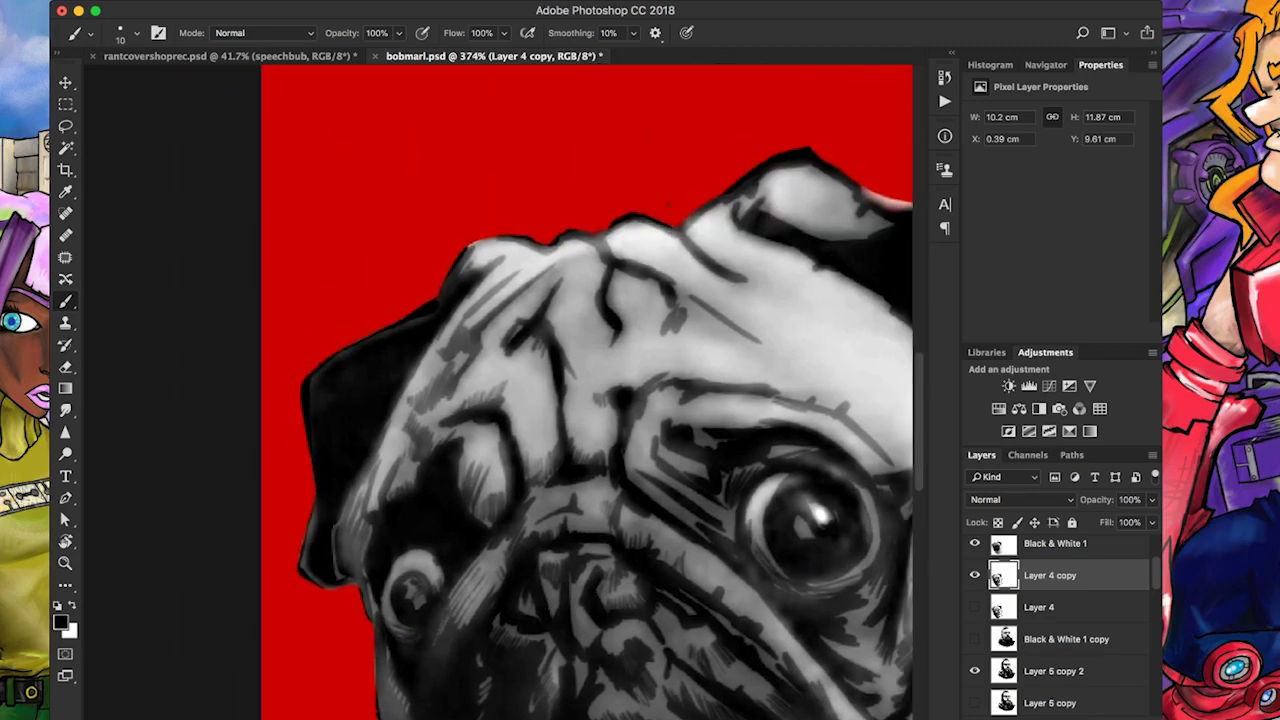
Add black fur strokes along the lower edge of the pug's muzzle where it meets the neck
scroll(585, 390, "down", 5)
scroll(585, 390, "right", 4)
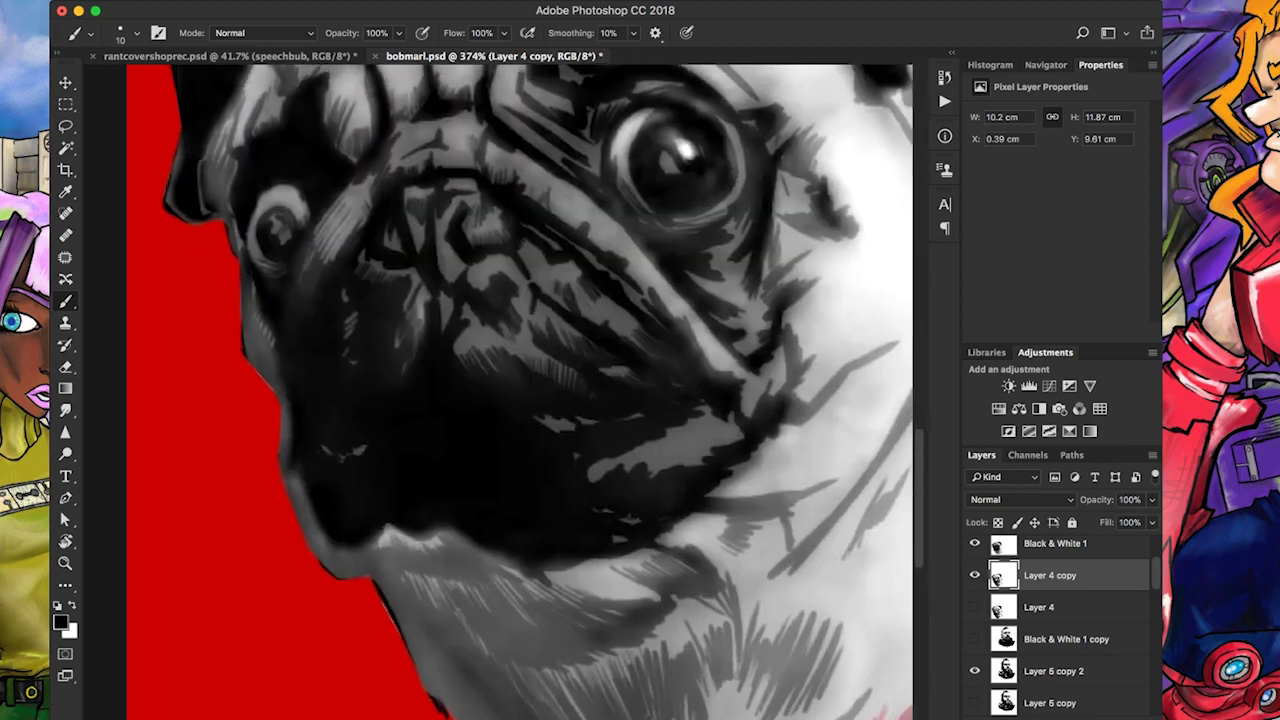
mouse_move(572, 596)
left_mouse_down()
mouse_move(654, 597)
mouse_move(686, 536)
left_mouse_up()
scroll(585, 390, "left", 3)
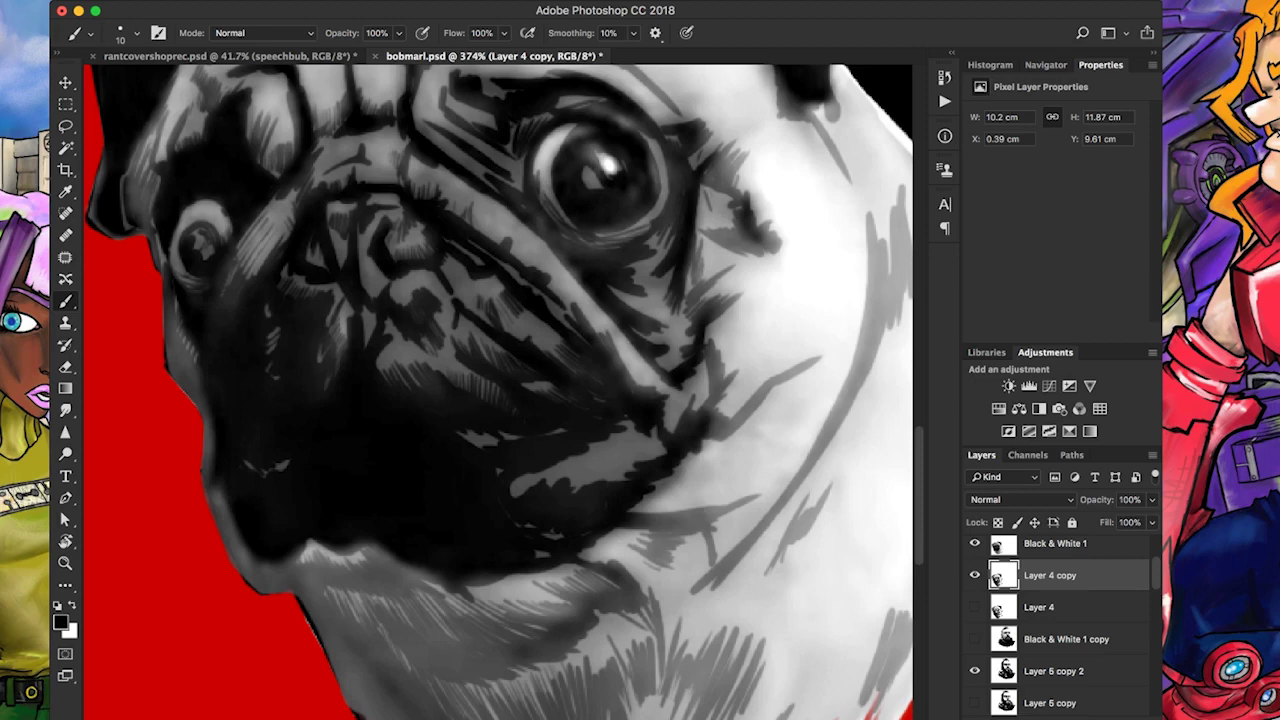
Hatch black fur strokes into the white area near the bottom edge of the pug's chest
scroll(594, 450, "down", 3)
scroll(636, 415, "up", 3)
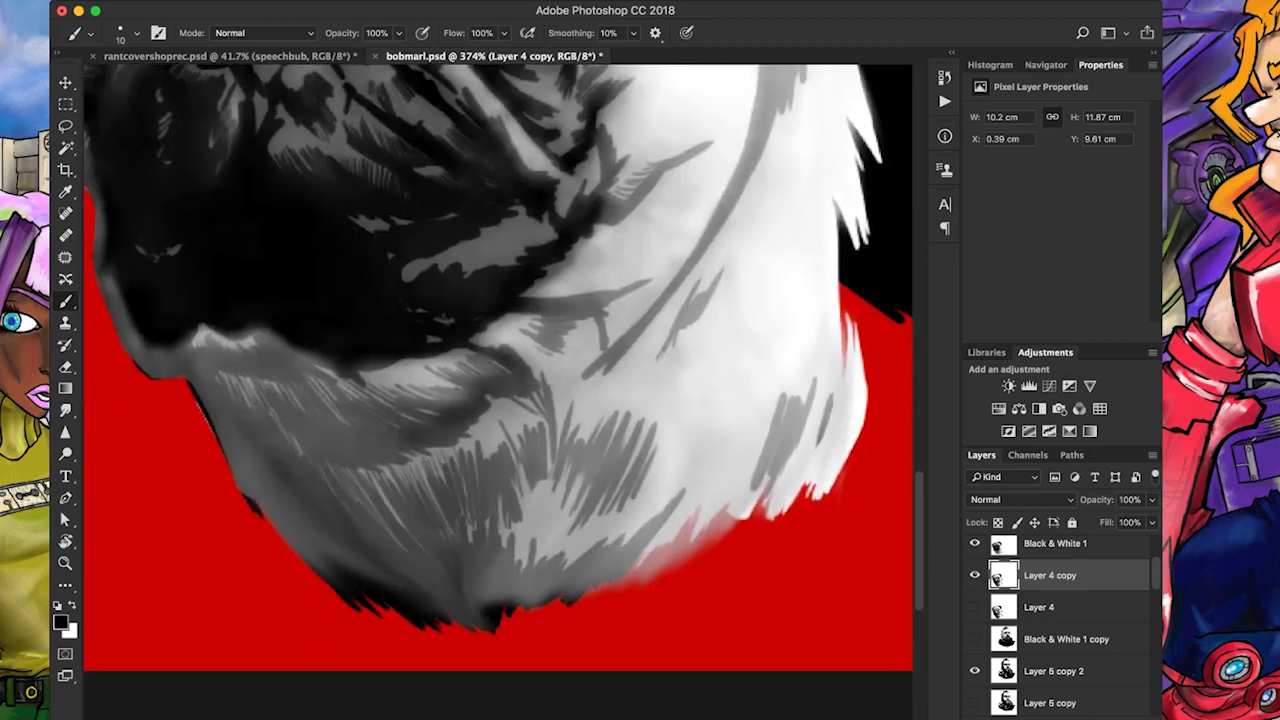
mouse_move(694, 428)
left_mouse_down()
mouse_move(684, 496)
mouse_move(700, 515)
left_mouse_up()
mouse_move(756, 450)
left_mouse_down()
mouse_move(738, 516)
mouse_move(708, 504)
left_mouse_up()
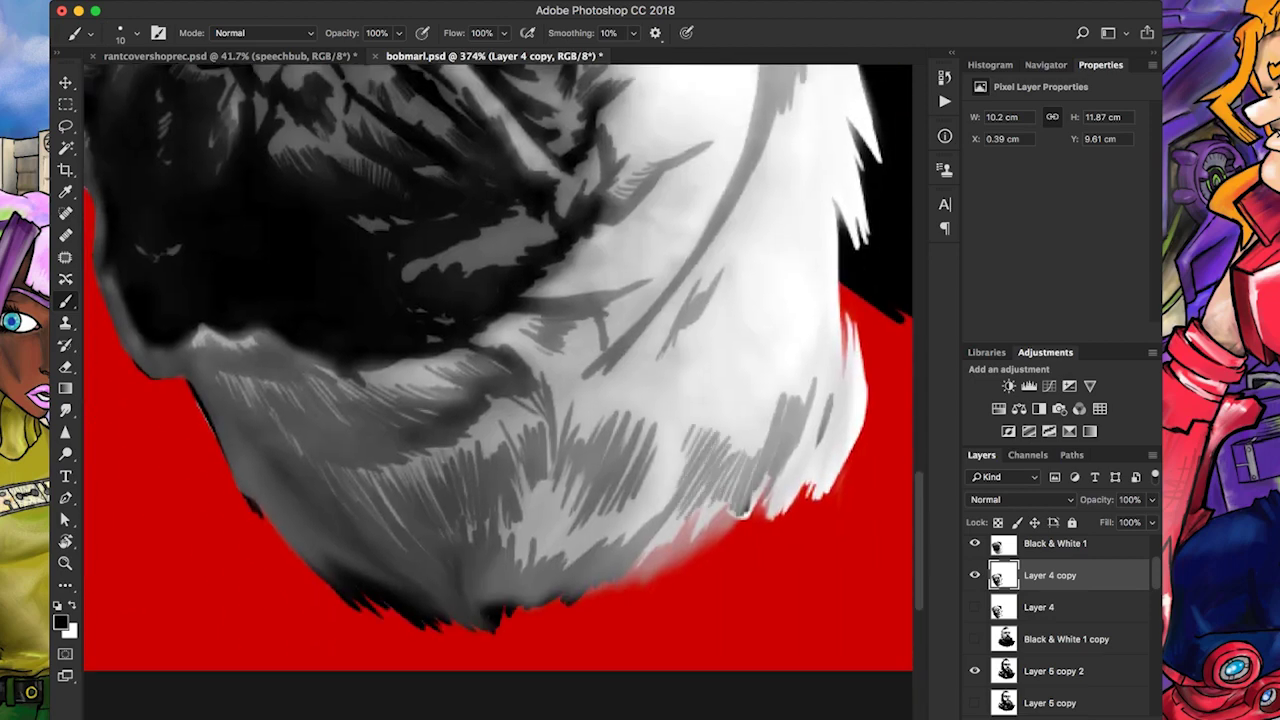
scroll(498, 370, "left", 3)
scroll(498, 370, "up", 2)
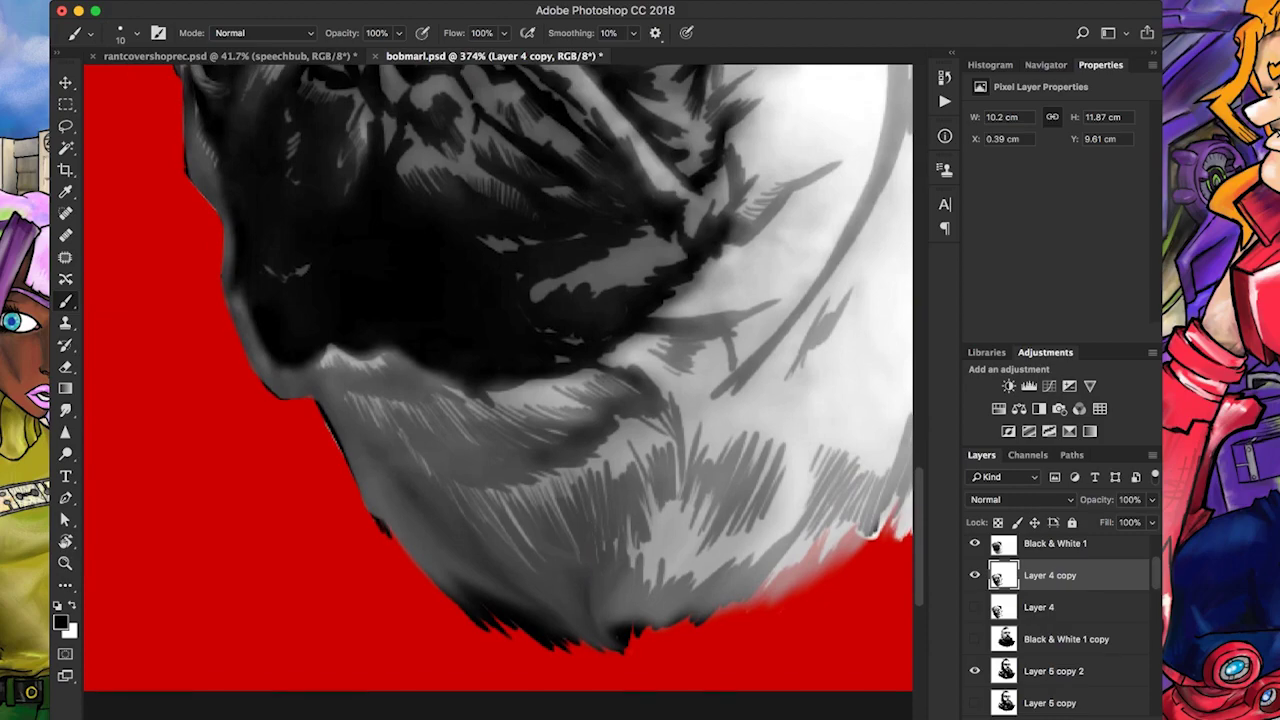
scroll(498, 390, "up", 4)
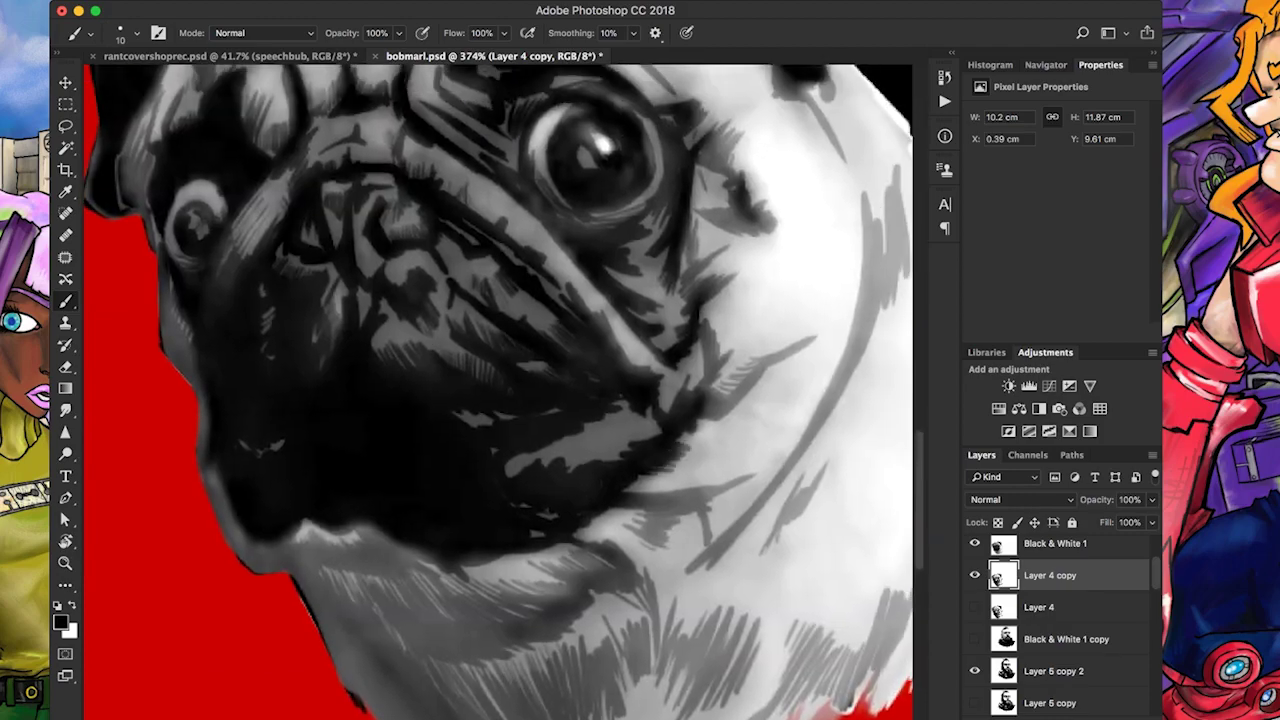
Hide the Black & White 1 layer and clean up the lower edge of the pug's folded ear with white
key("super+0")
left_click(975, 543)
scroll(515, 290, "up", 5)
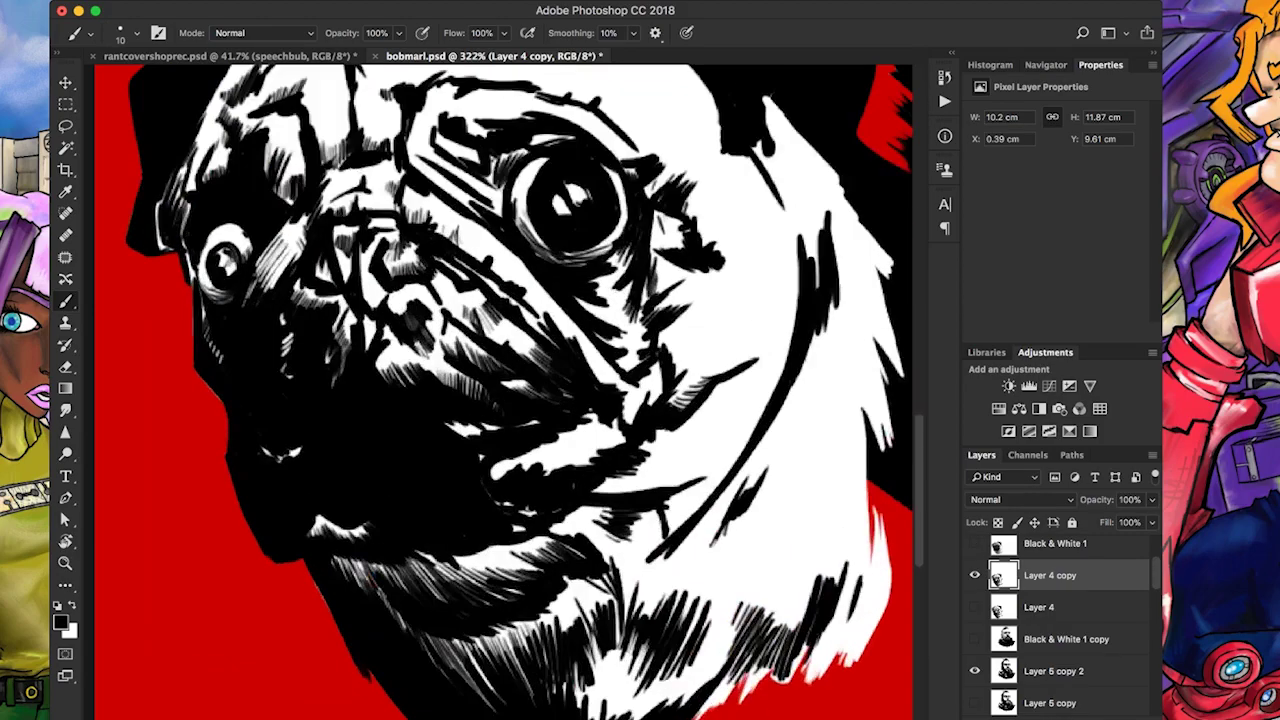
scroll(497, 390, "up", 2)
scroll(497, 390, "up", 4)
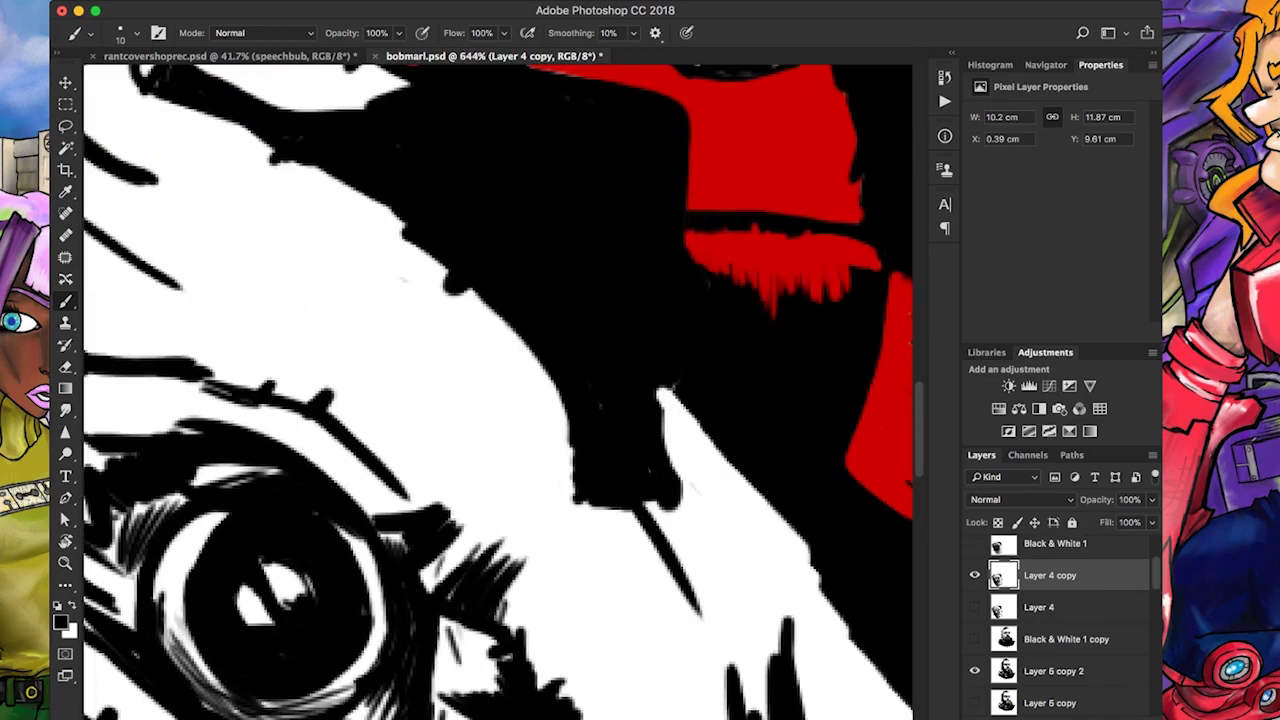
key("x")
mouse_move(662, 510)
left_mouse_down()
mouse_move(670, 395)
mouse_move(575, 506)
mouse_move(565, 395)
left_mouse_up()
scroll(565, 400, "up", 2)
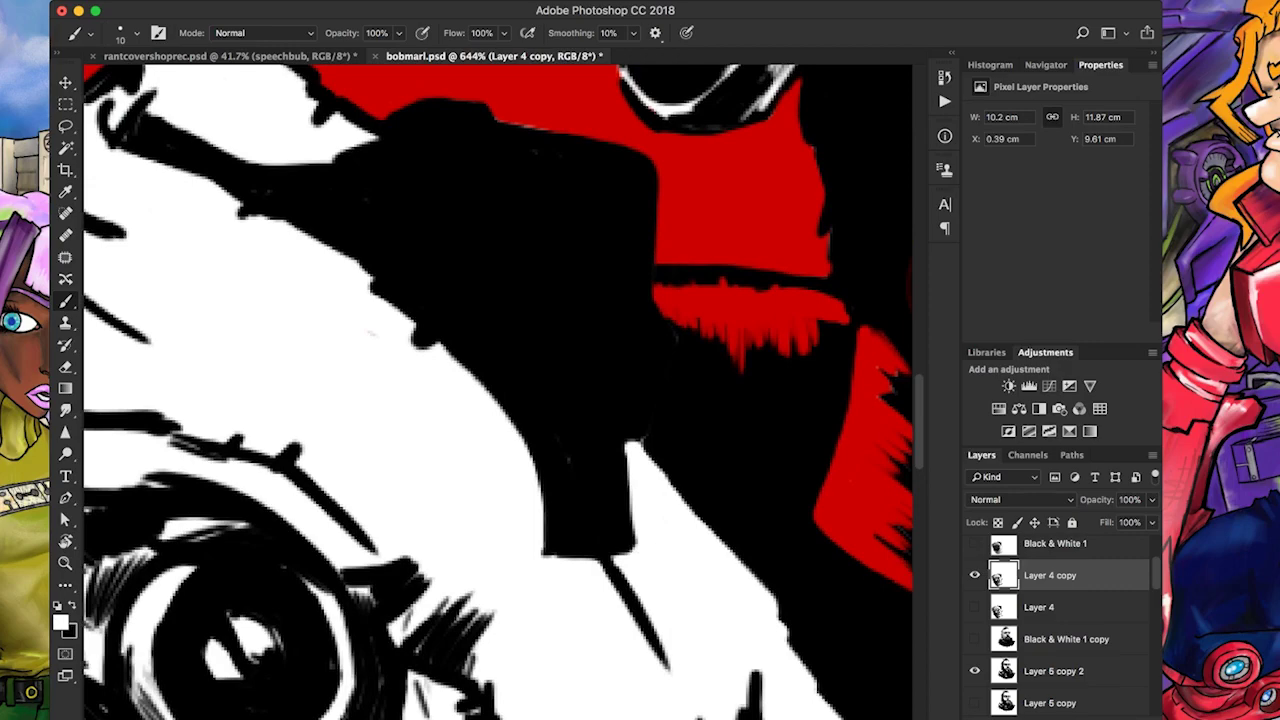
Toggle the Black & White 1 and Layer 4 copy layers to compare the outline of the pug's folded ear
scroll(497, 390, "down", 3)
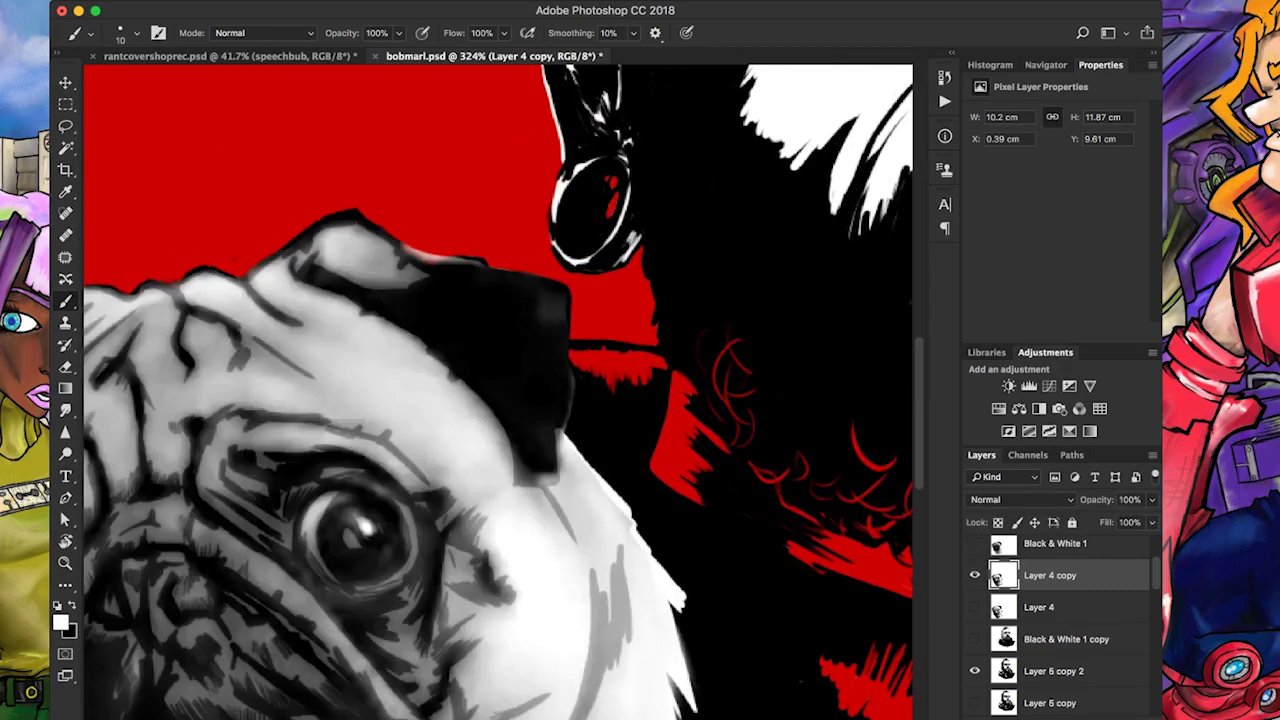
left_click(974, 543)
scroll(381, 189, "up", 3)
left_click(974, 543)
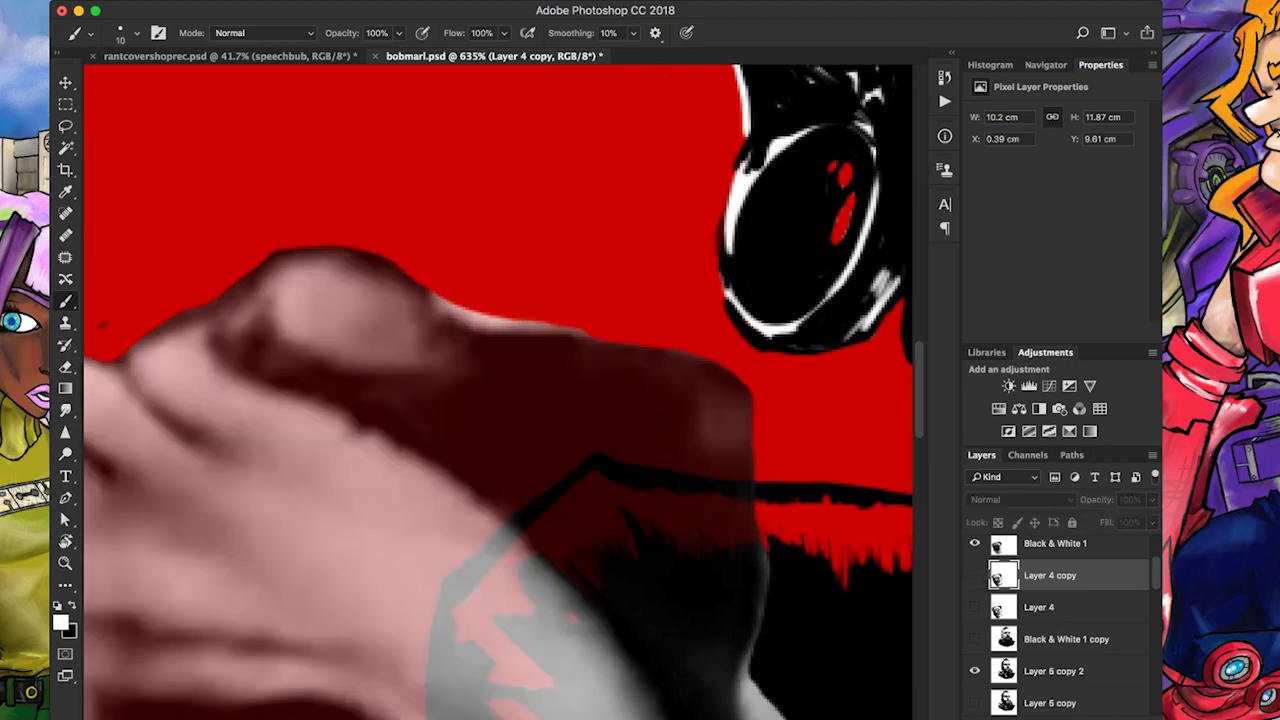
left_click(974, 543)
left_click(974, 543)
left_click(974, 543)
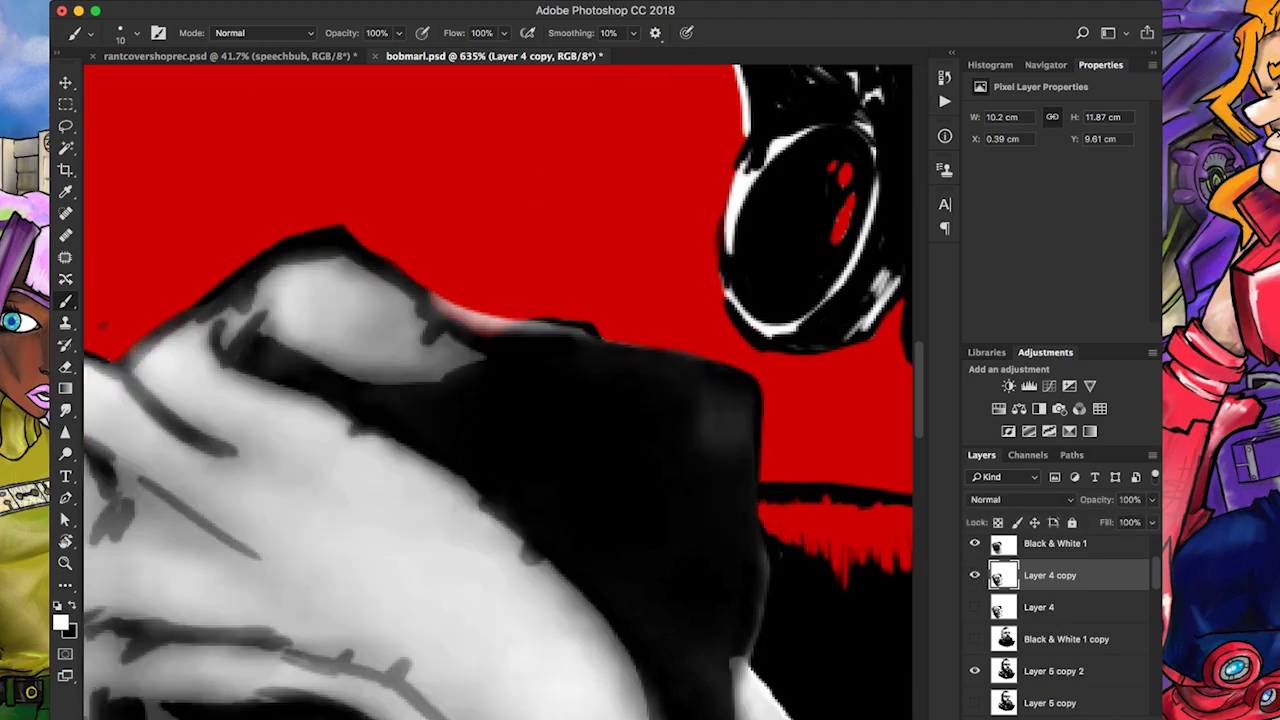
left_click(974, 543)
left_click(974, 543)
Erase the stray black bump on the upper edge of the pug's folded ear
key("e")
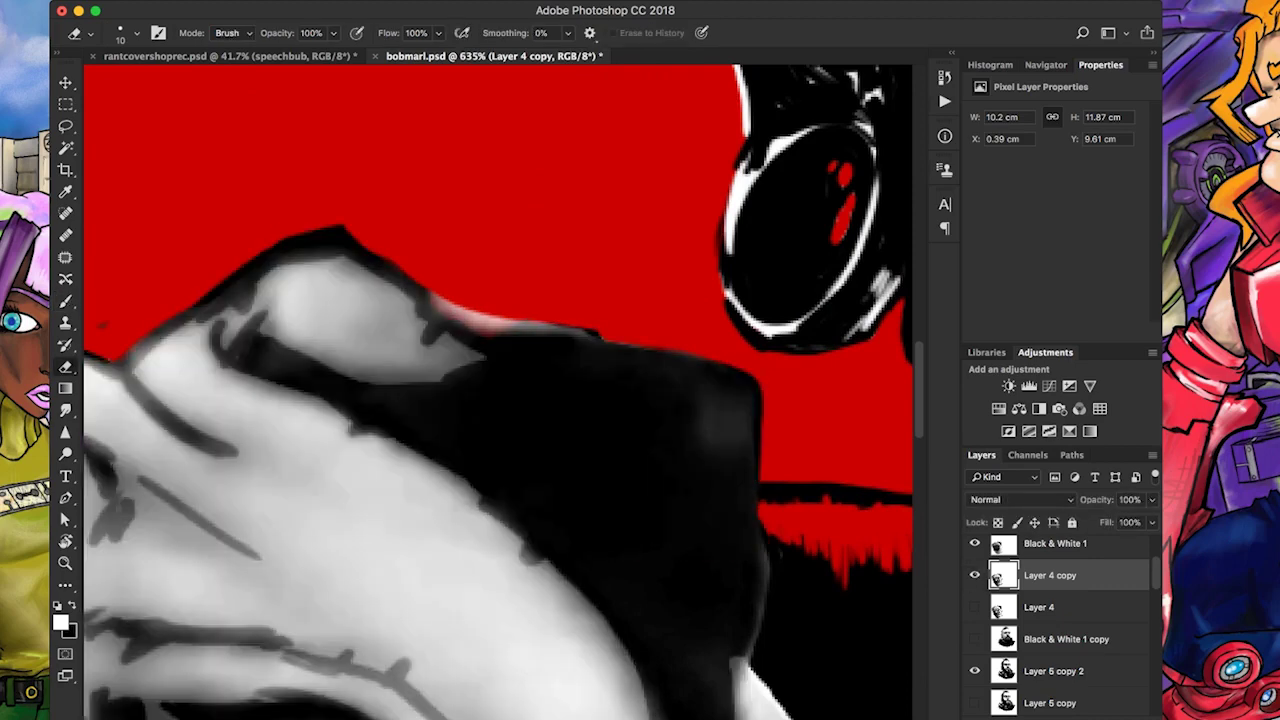
left_click_drag(590, 334, 600, 330)
left_click_drag(100, 323, 530, 193)
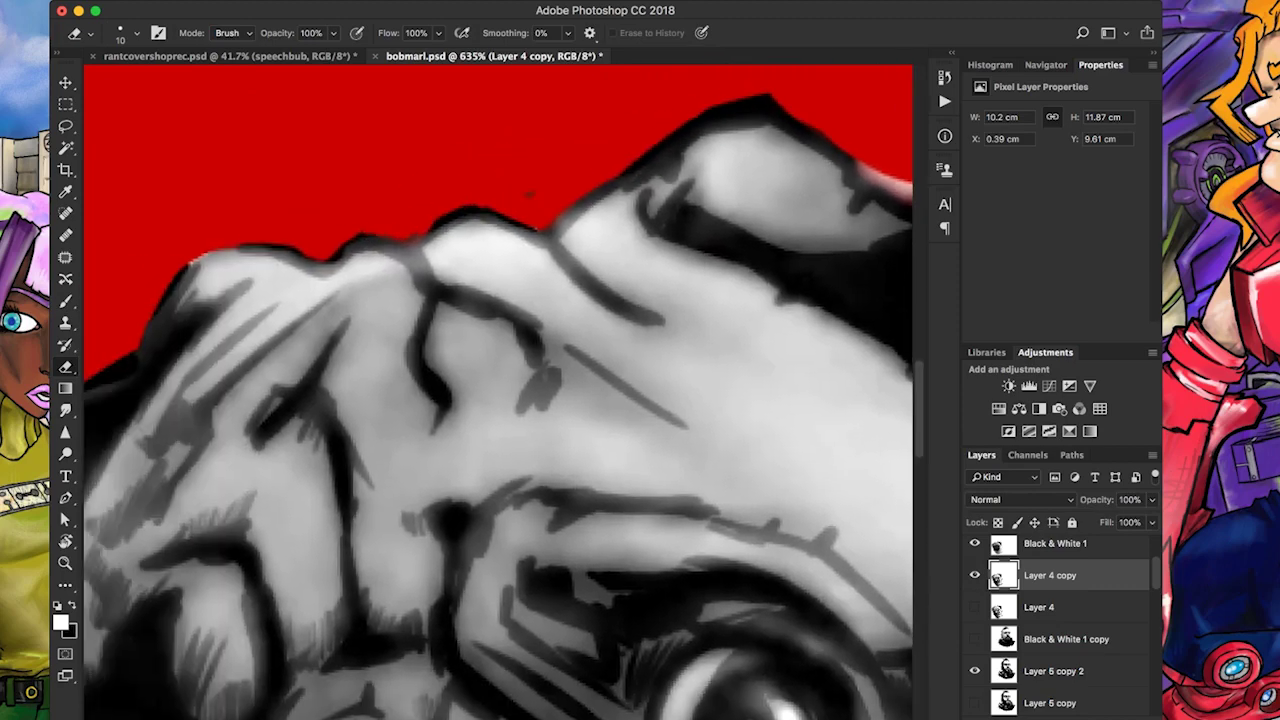
Save the document and touch up the black brow lines above the pug's large eye
key("super+s")
scroll(497, 392, "down", 5)
scroll(497, 392, "right", 2)
key("b")
key("x")
mouse_move(506, 410)
left_mouse_down()
mouse_move(556, 428)
mouse_move(540, 434)
left_mouse_up()
mouse_move(530, 518)
left_mouse_down()
mouse_move(550, 536)
mouse_move(536, 558)
mouse_move(494, 514)
left_mouse_up()
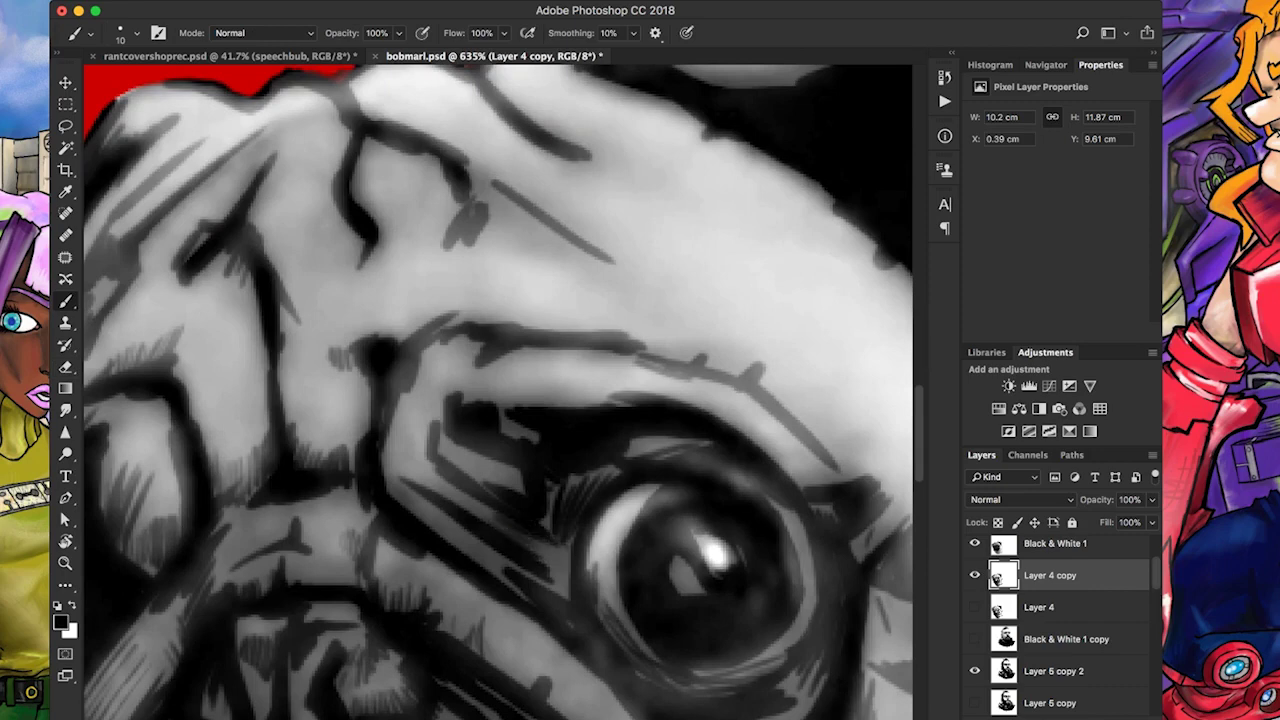
Paint a thin white highlight along the outer edge of the pug's dark ear beside the small eye
scroll(498, 391, "down", 5)
scroll(498, 391, "left", 3)
key("x")
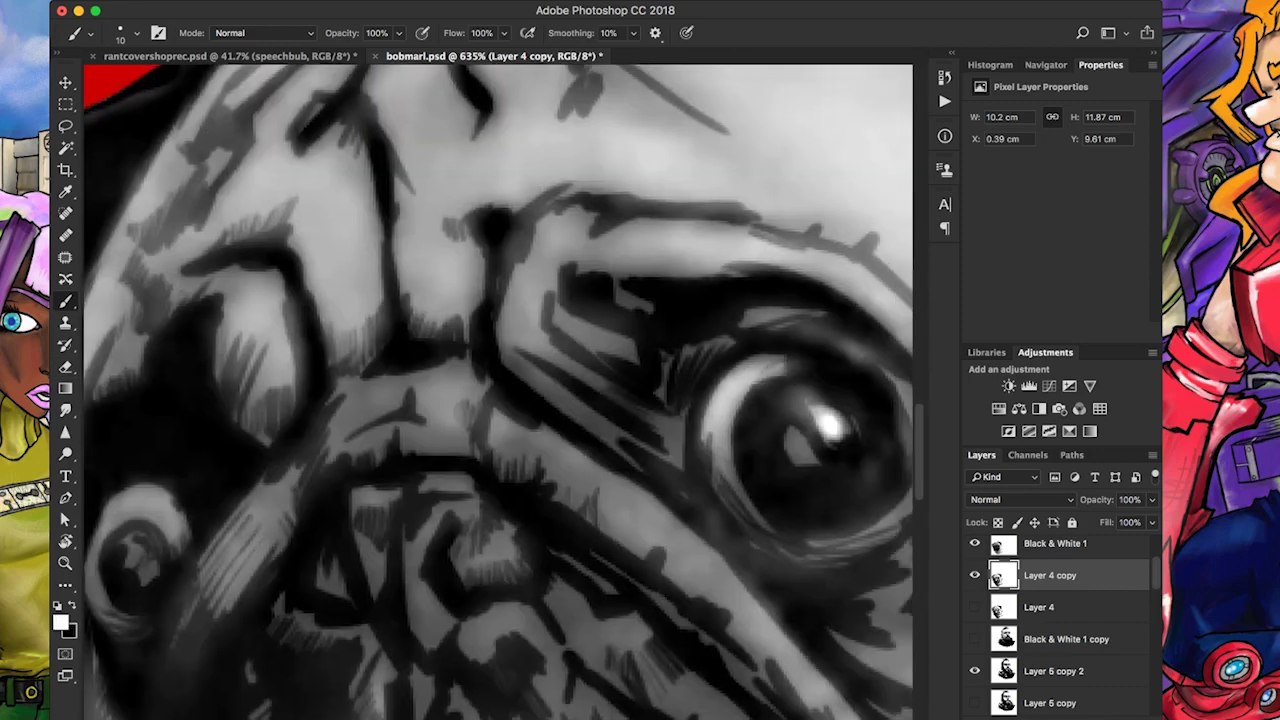
scroll(498, 391, "right", 3)
scroll(498, 391, "left", 8)
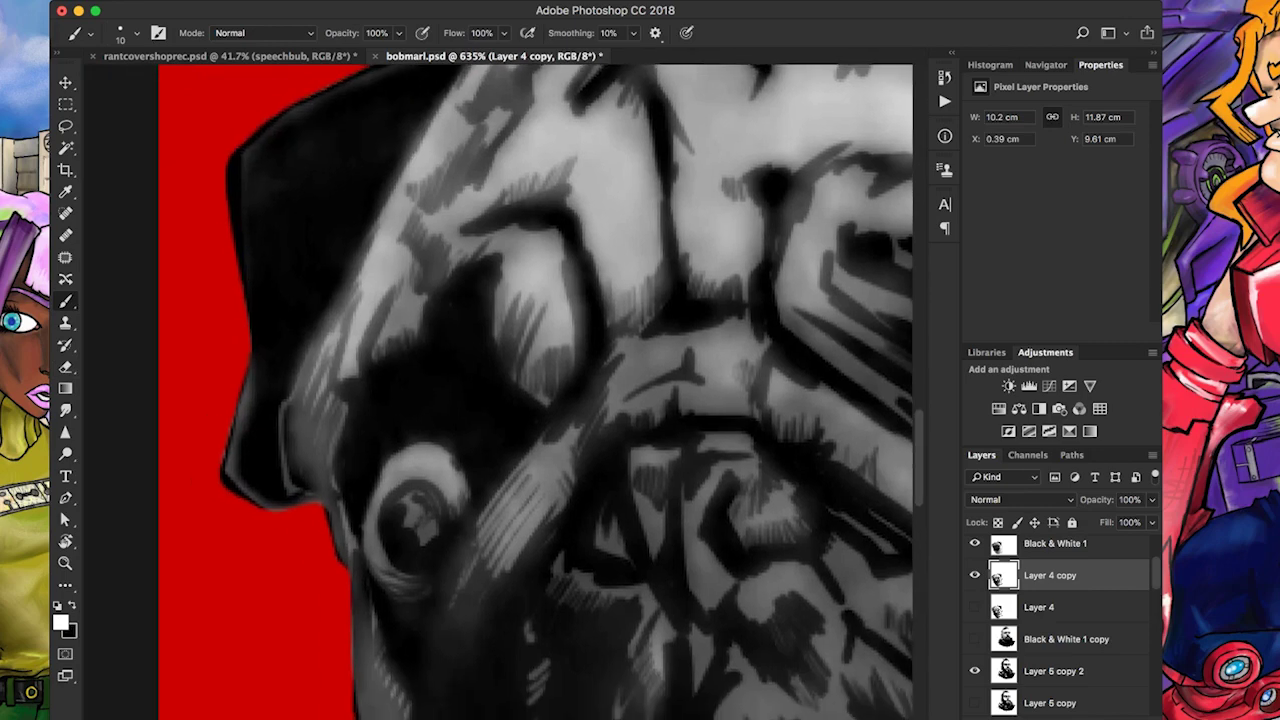
scroll(498, 391, "up", 4)
scroll(498, 391, "left", 2)
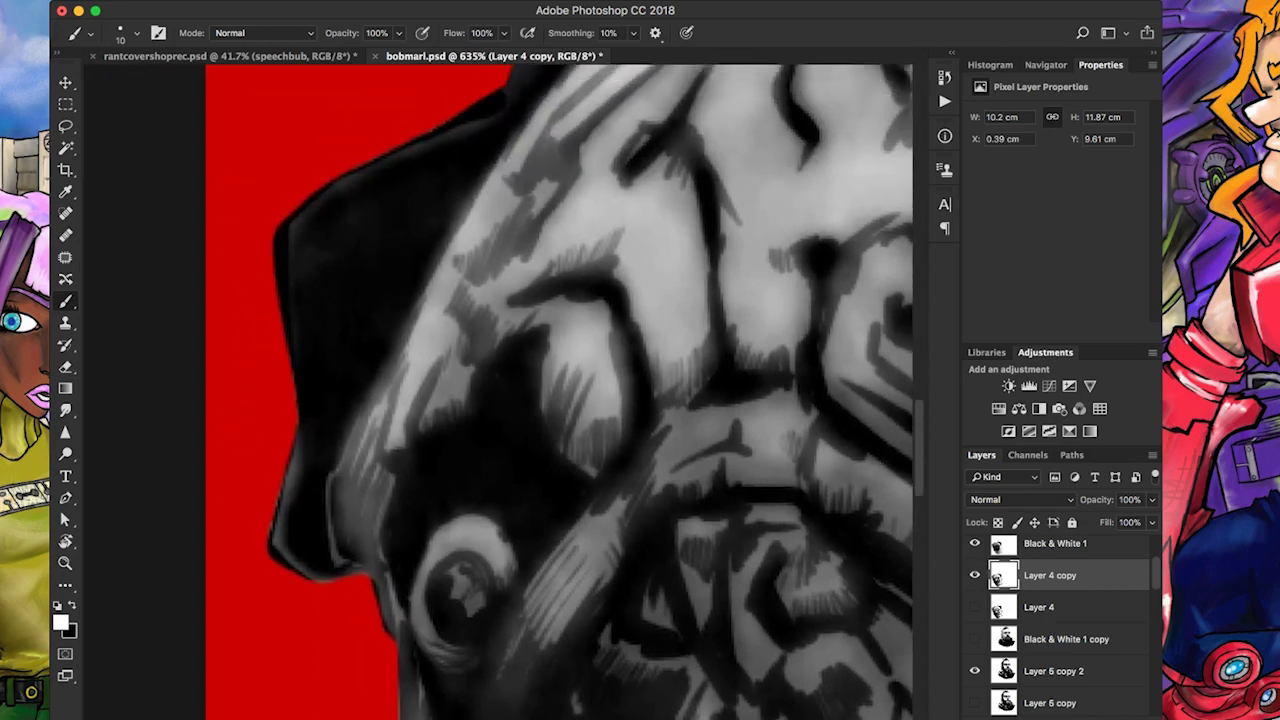
key("x")
key("x")
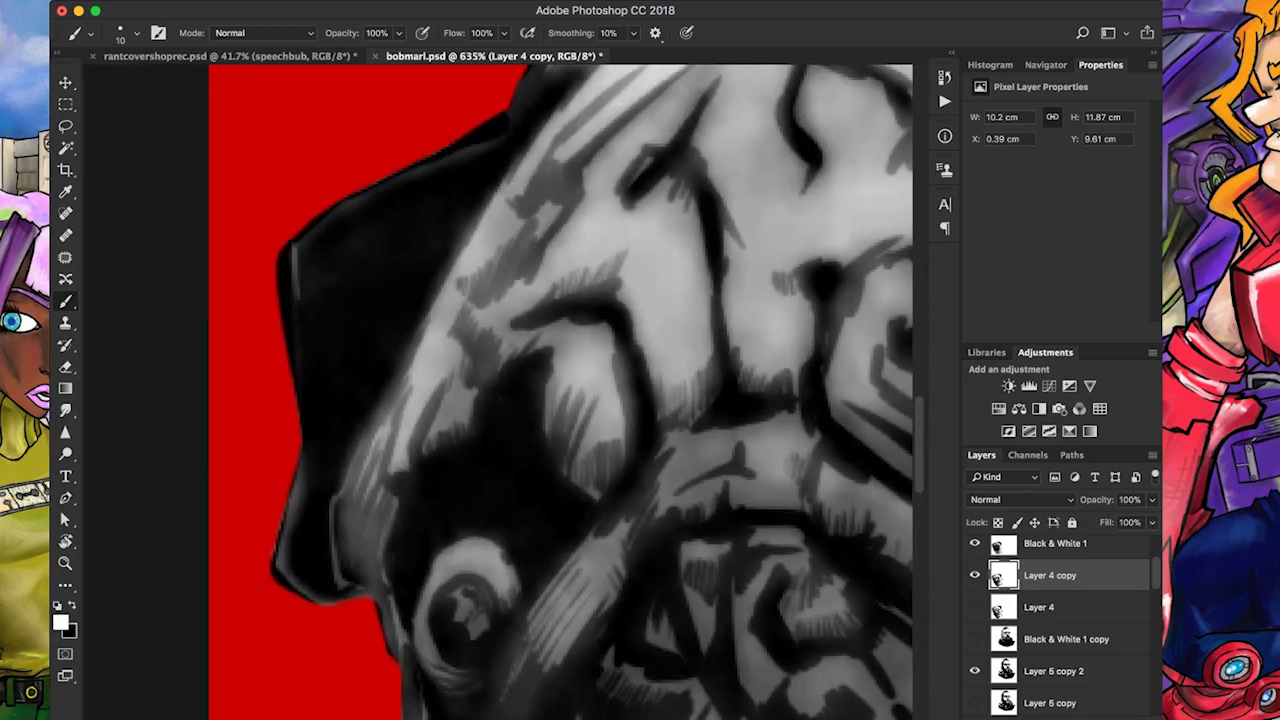
Inspect the pug's face from the forehead down to the chest and hide the Black & White 1 layer
scroll(498, 391, "up", 6)
scroll(498, 391, "right", 4)
scroll(498, 391, "down", 10)
scroll(498, 391, "left", 4)
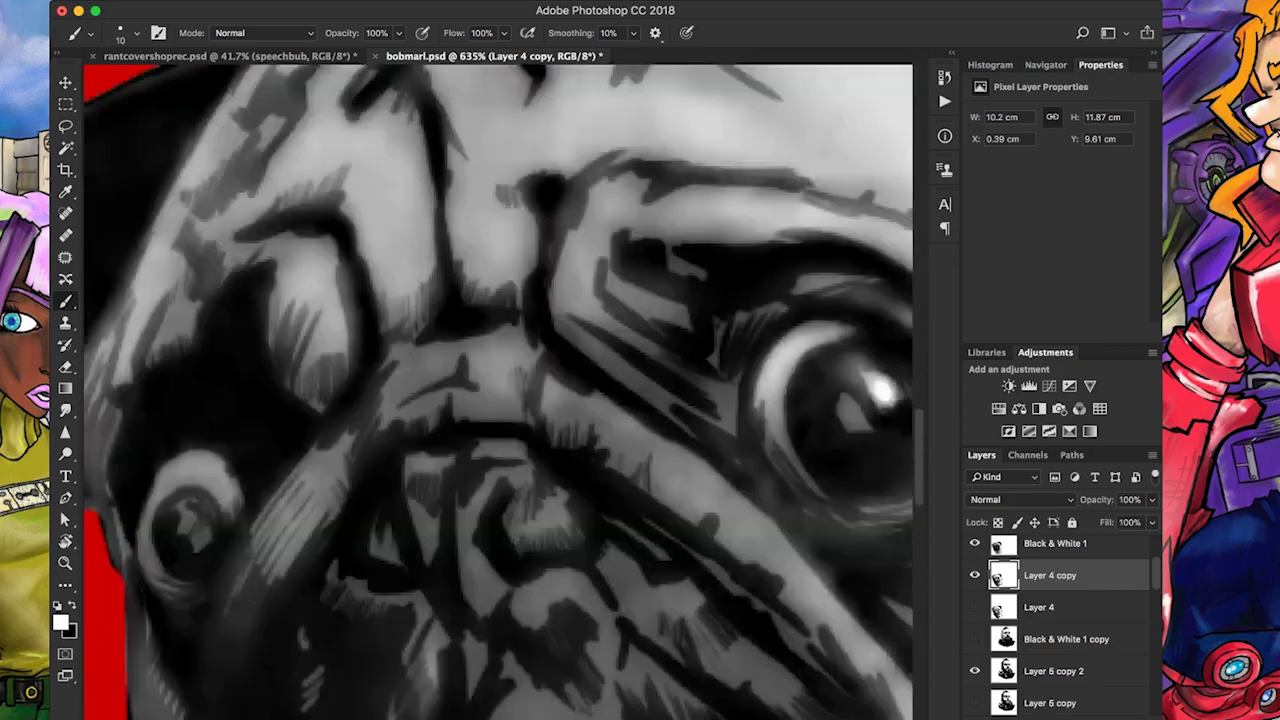
key("x")
scroll(299, 318, "down", 12)
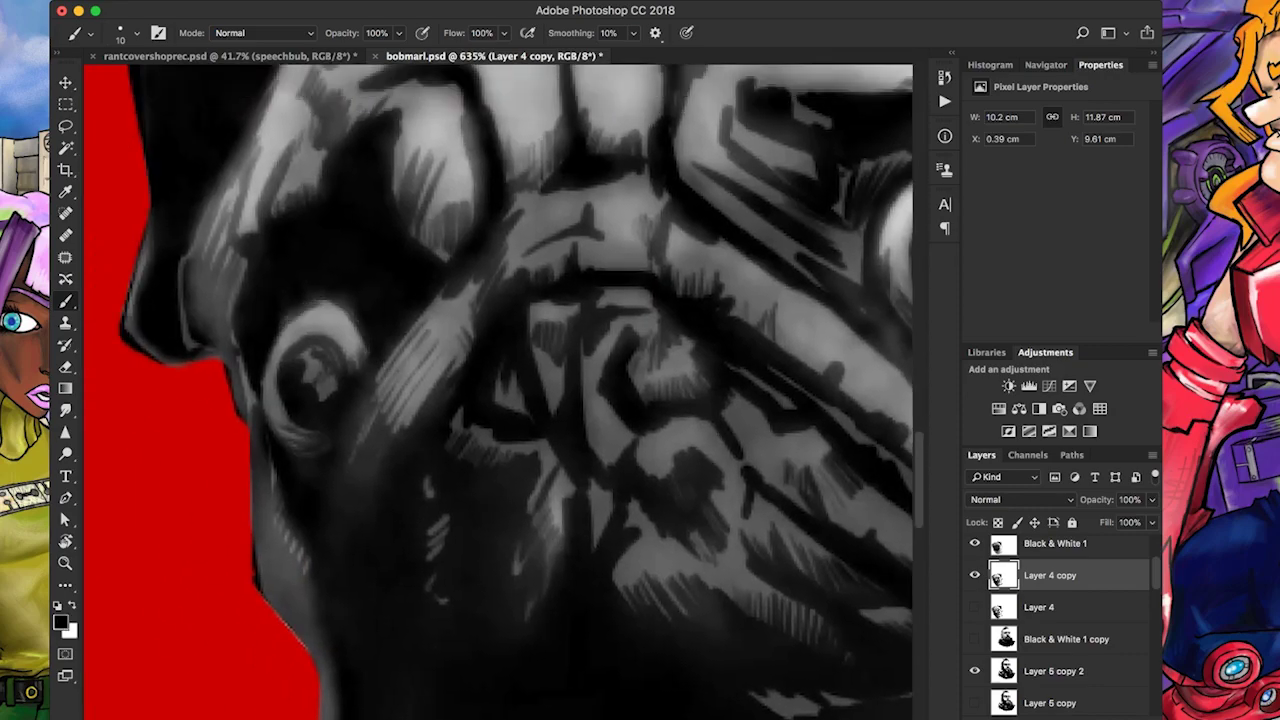
scroll(299, 318, "right", 3)
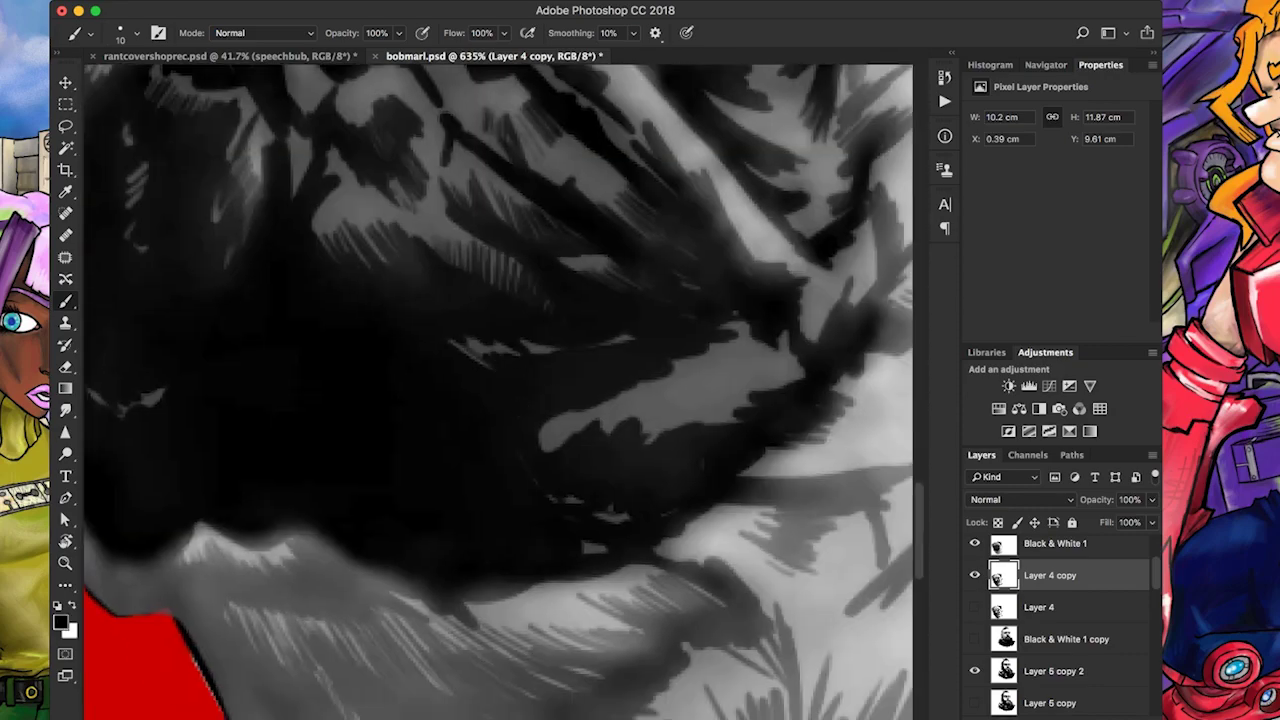
scroll(603, 511, "down", 6)
scroll(603, 511, "right", 4)
scroll(700, 557, "down", 10)
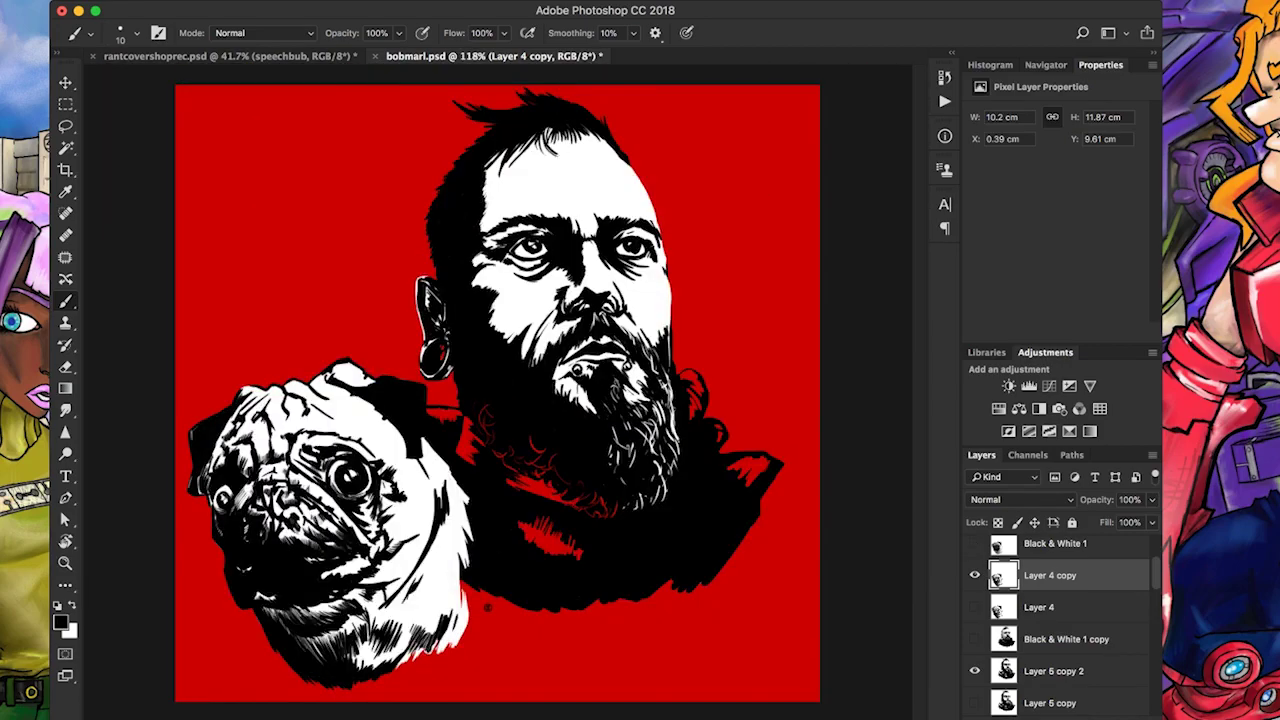
Paint thin white accent strokes around the nostril, the mouth line and the lower edge of the pug's chin
scroll(500, 390, "up", 6)
scroll(500, 390, "left", 4)
scroll(500, 390, "down", 2)
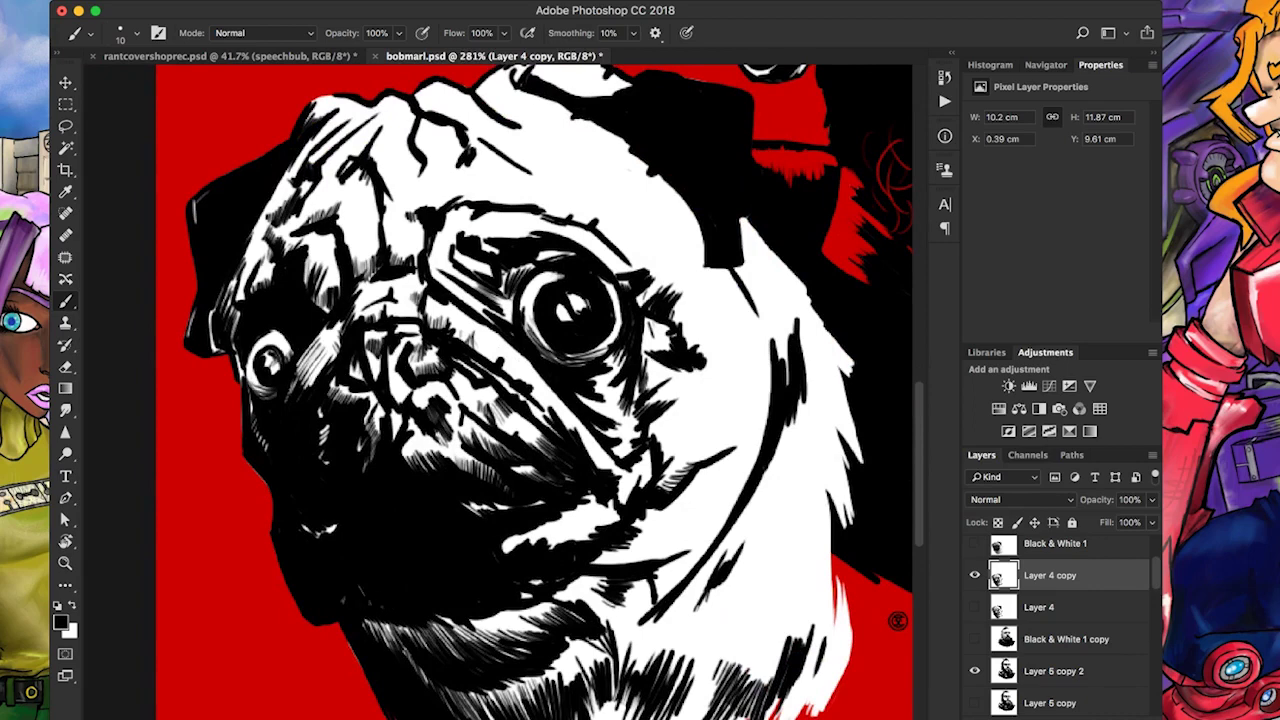
mouse_move(310, 534)
left_mouse_down()
mouse_move(348, 530)
mouse_move(336, 527)
left_mouse_up()
left_click_drag(344, 592, 400, 590)
key("x")
mouse_move(354, 508)
left_mouse_down()
mouse_move(338, 525)
mouse_move(358, 500)
mouse_move(450, 534)
left_mouse_up()
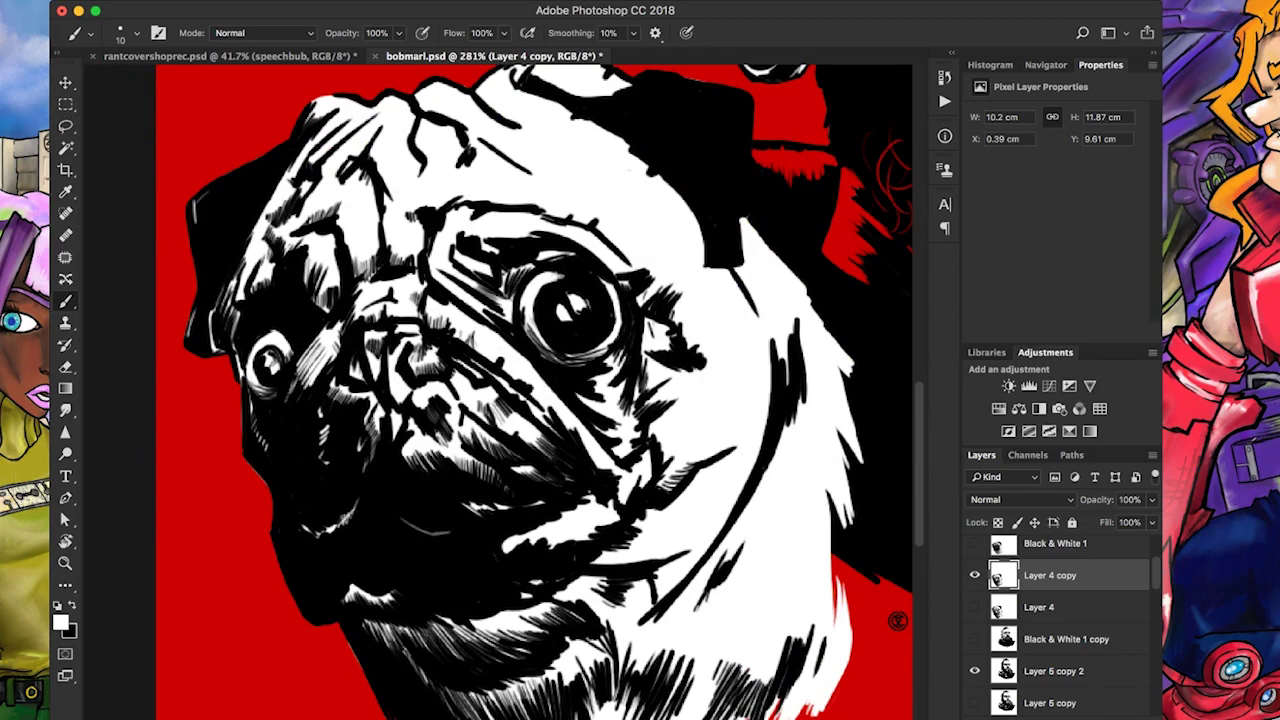
On Layer 4 copy, add black fur strokes below the pug's folded ear and along the neck crease
key("x")
left_click_drag(522, 582, 536, 584)
left_click_drag(897, 620, 823, 663)
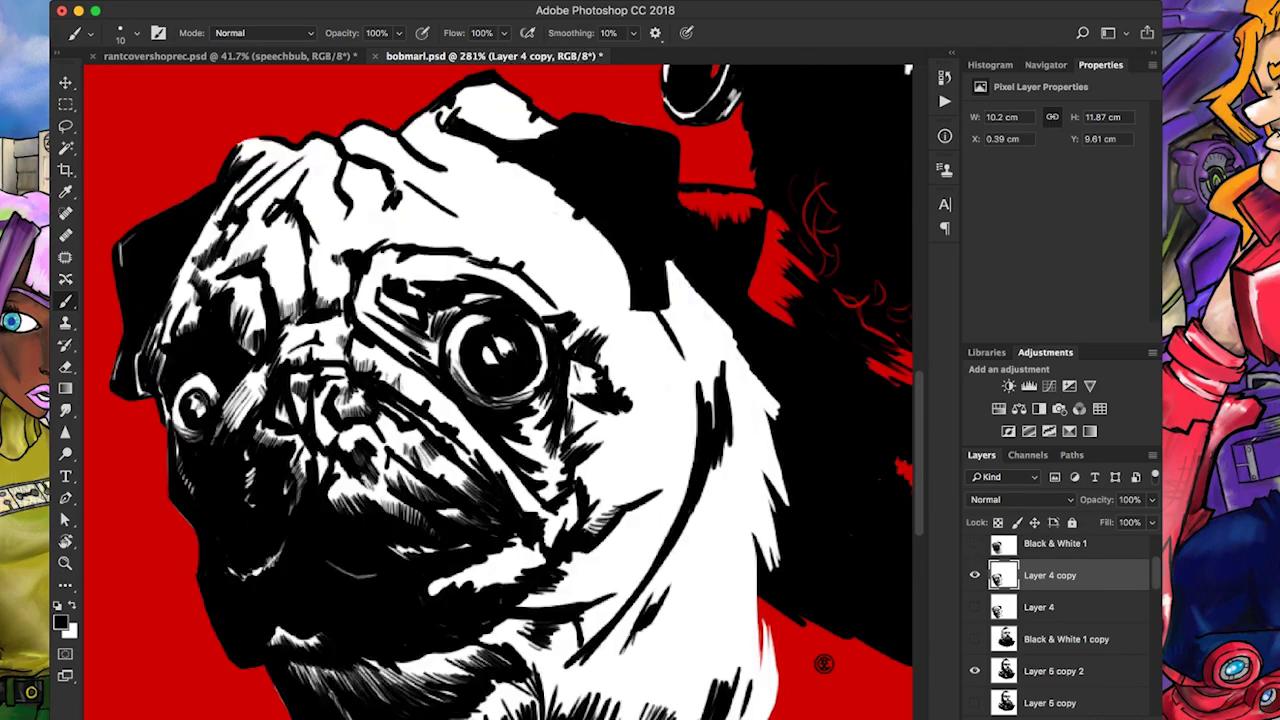
mouse_move(628, 294)
left_mouse_down()
mouse_move(618, 260)
mouse_move(628, 291)
left_mouse_up()
key("alt+bracketleft")
key("alt+bracketright")
key("x")
key("alt+bracketright")
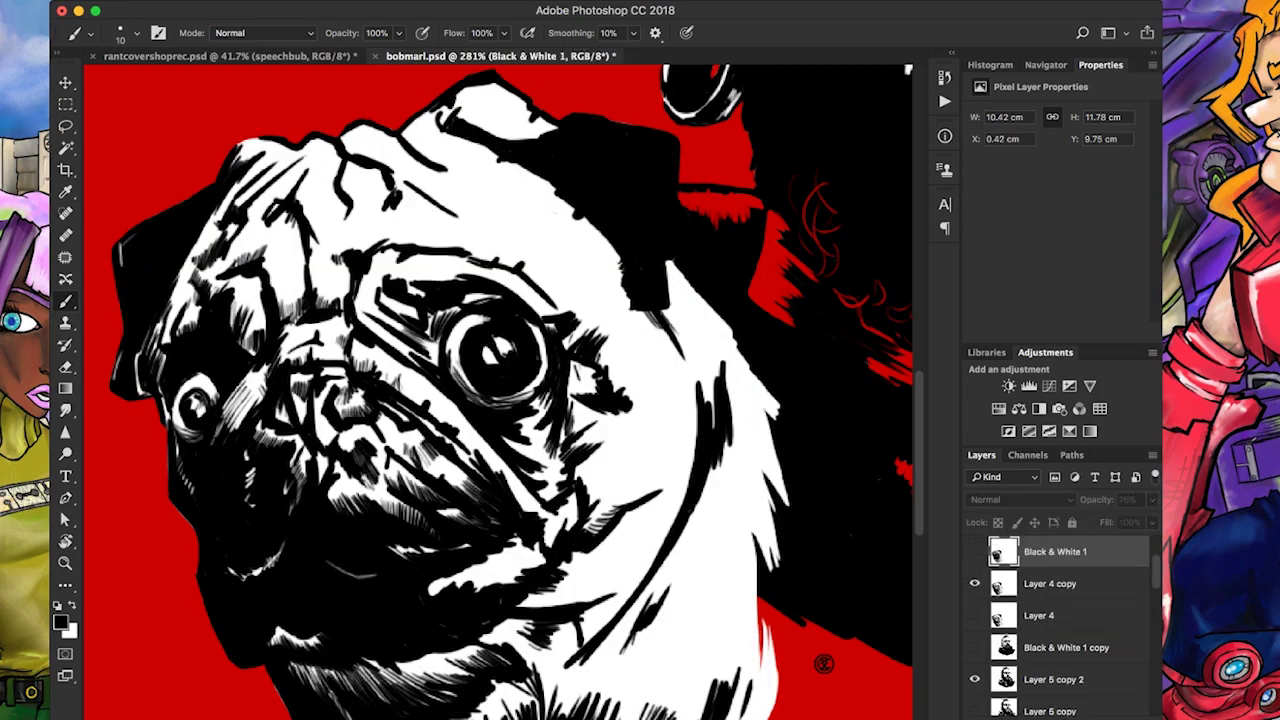
key("alt+bracketleft")
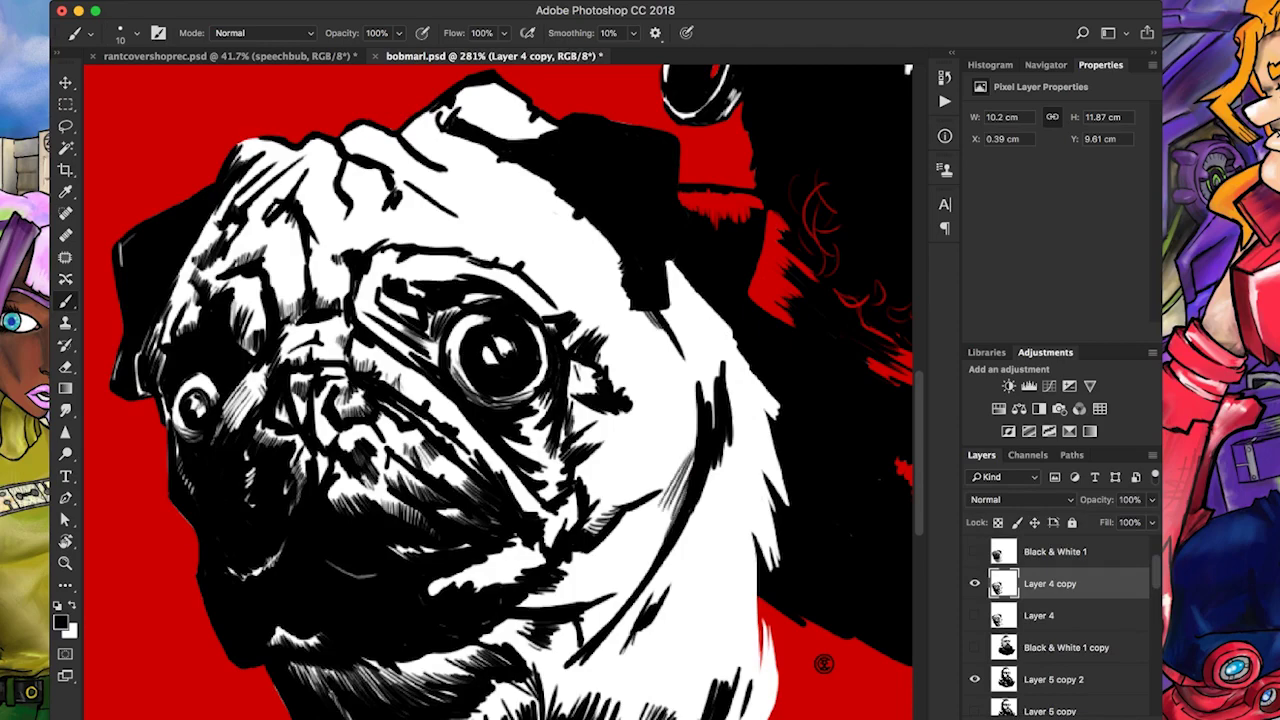
left_click_drag(697, 414, 686, 466)
Add black strokes along the cheek fold between the pug's large eye and muzzle
scroll(823, 663, "up", 3)
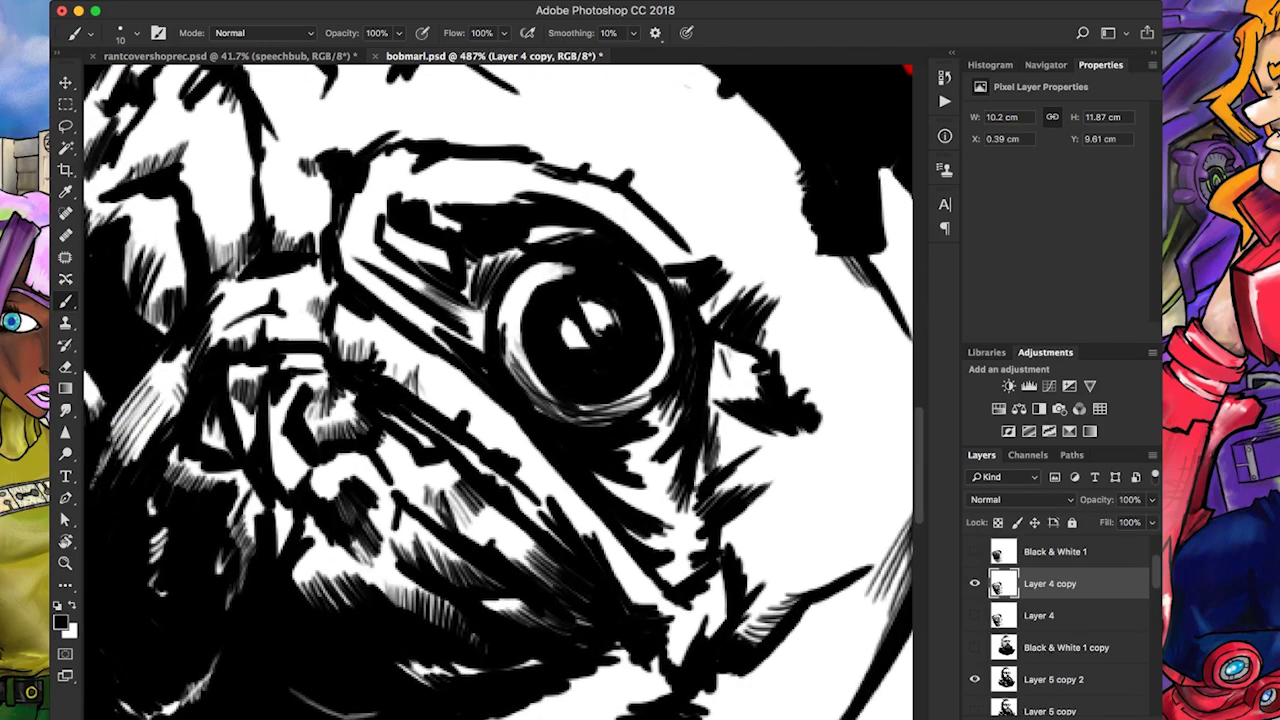
left_click_drag(610, 485, 675, 435)
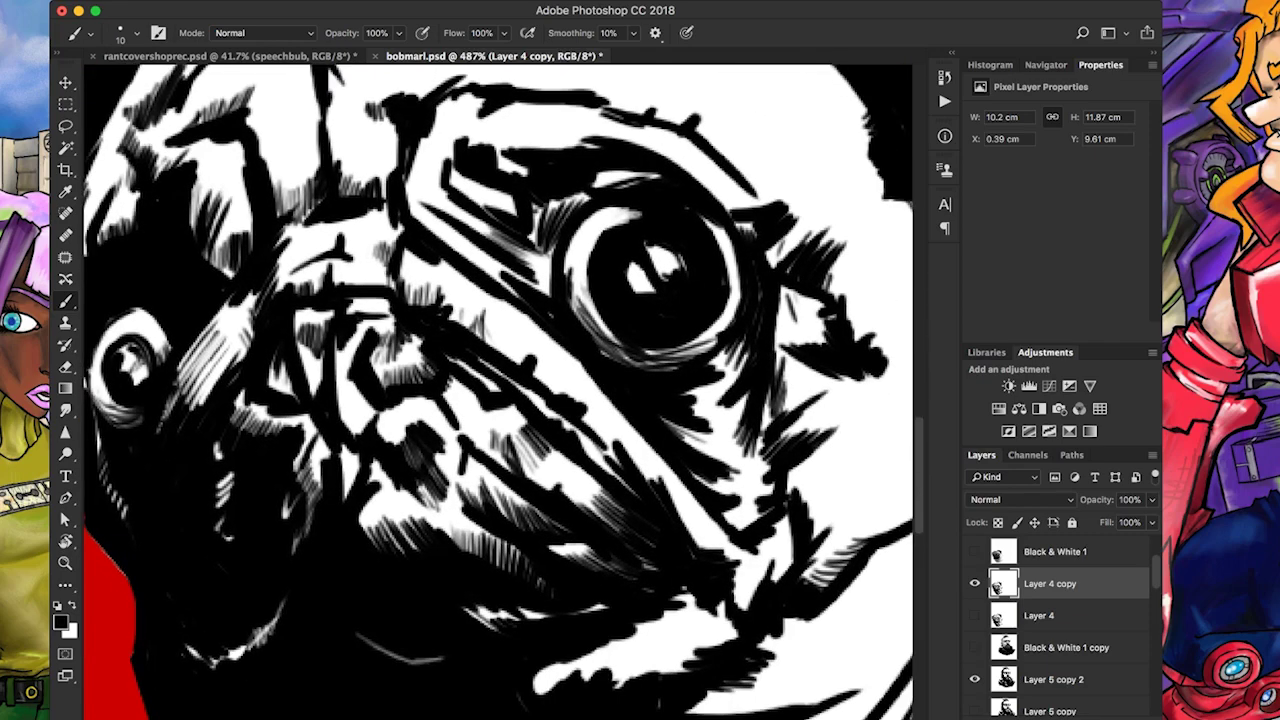
left_click_drag(596, 436, 632, 488)
mouse_move(556, 416)
left_mouse_down()
mouse_move(704, 546)
mouse_move(748, 564)
mouse_move(740, 556)
left_mouse_up()
scroll(488, 614, "down", 8)
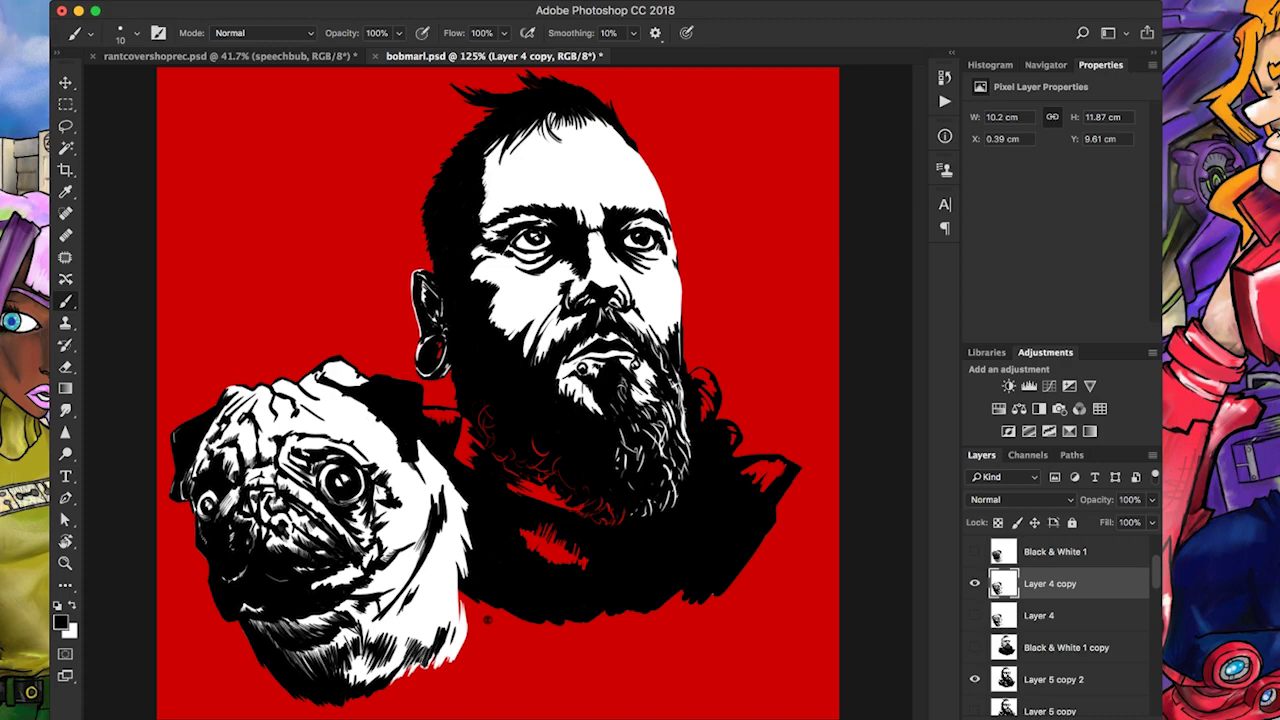
Hide the pug, duplicate Layer 5 copy 2 and enlarge the duplicated man to about 17.15 x 20.04 cm near the canvas centre
left_click(975, 583)
scroll(498, 393, "down", 3)
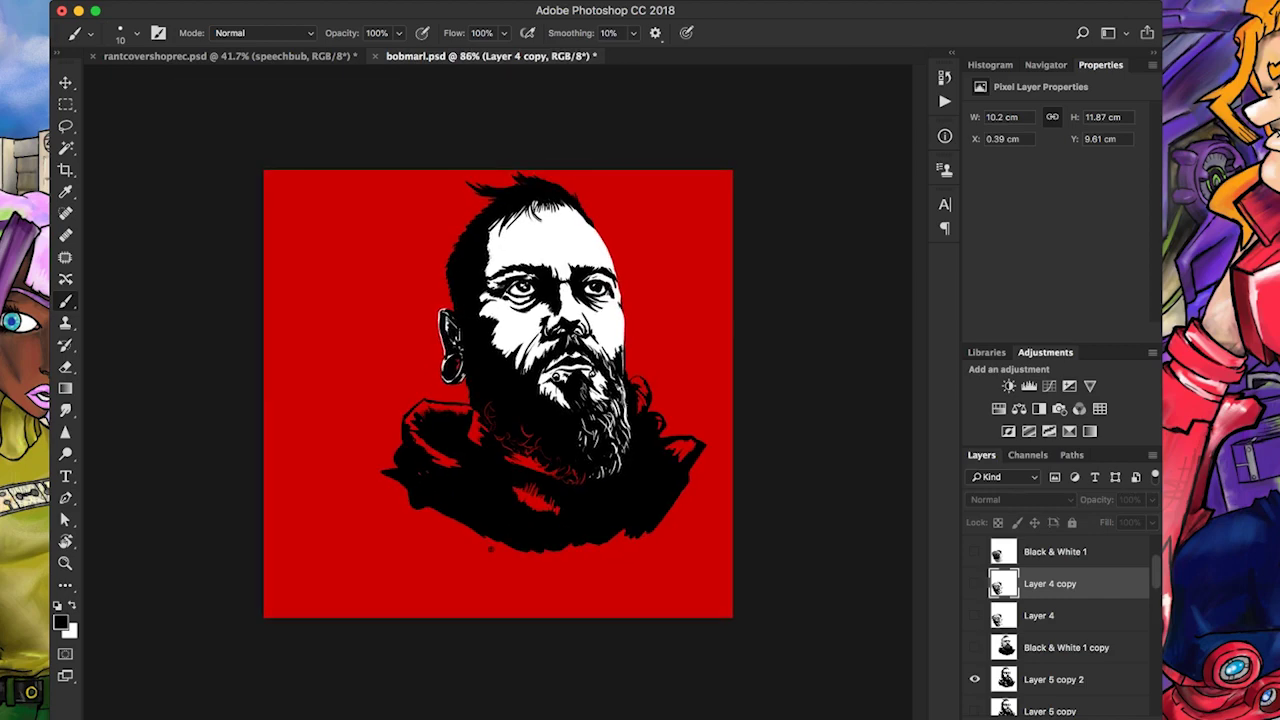
left_click(1053, 679)
key("ctrl+j")
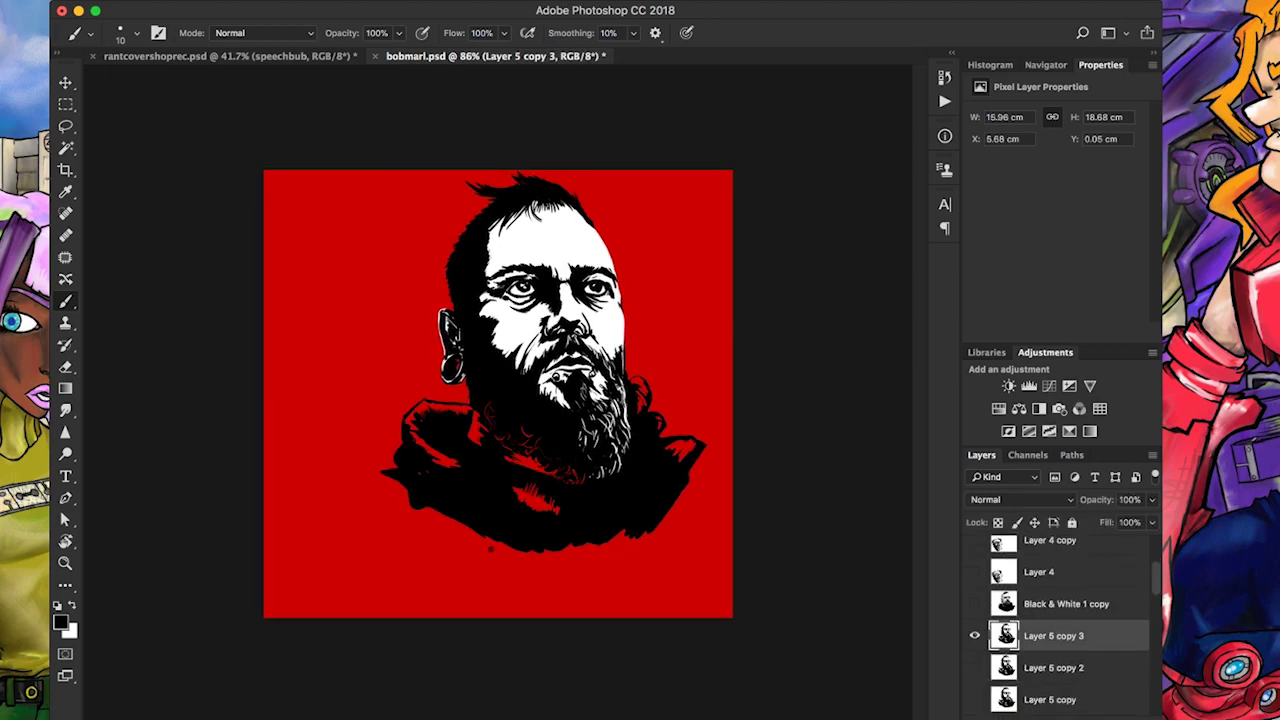
key("ctrl+t")
left_click_drag(543, 362, 506, 380)
key("Return")
key("b")
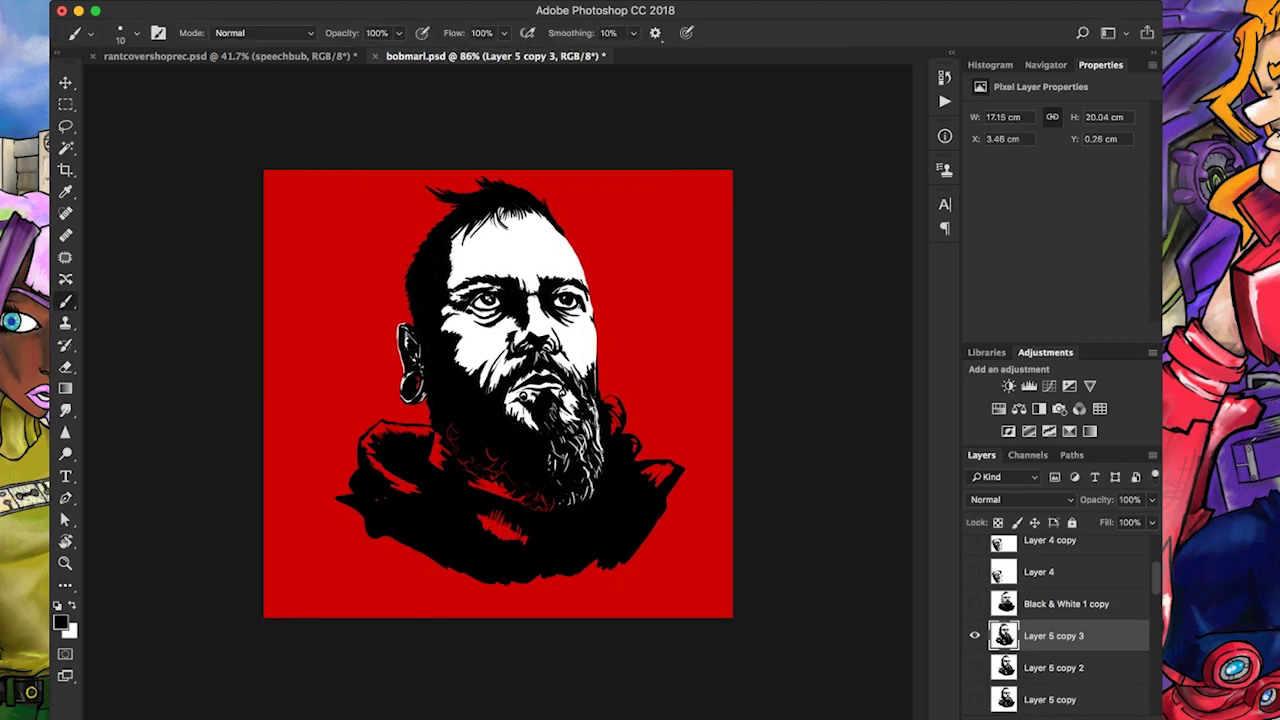
Duplicate the c33 black large mark and place the copy below the man at X 12.03 cm, Y 20.66 cm
scroll(1060, 620, "up", 5)
key("ctrl+j")
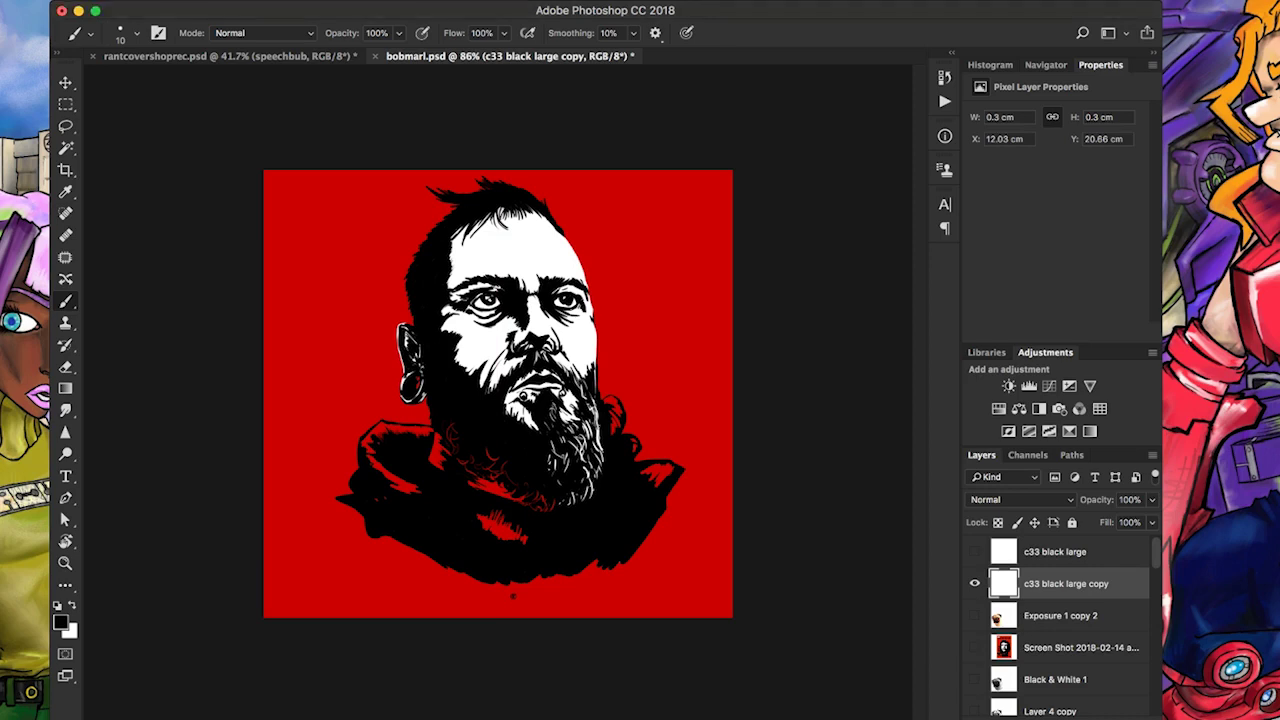
Hide the enlarged man's layer and show the pug on Layer 4 copy
scroll(1060, 625, "down", 10)
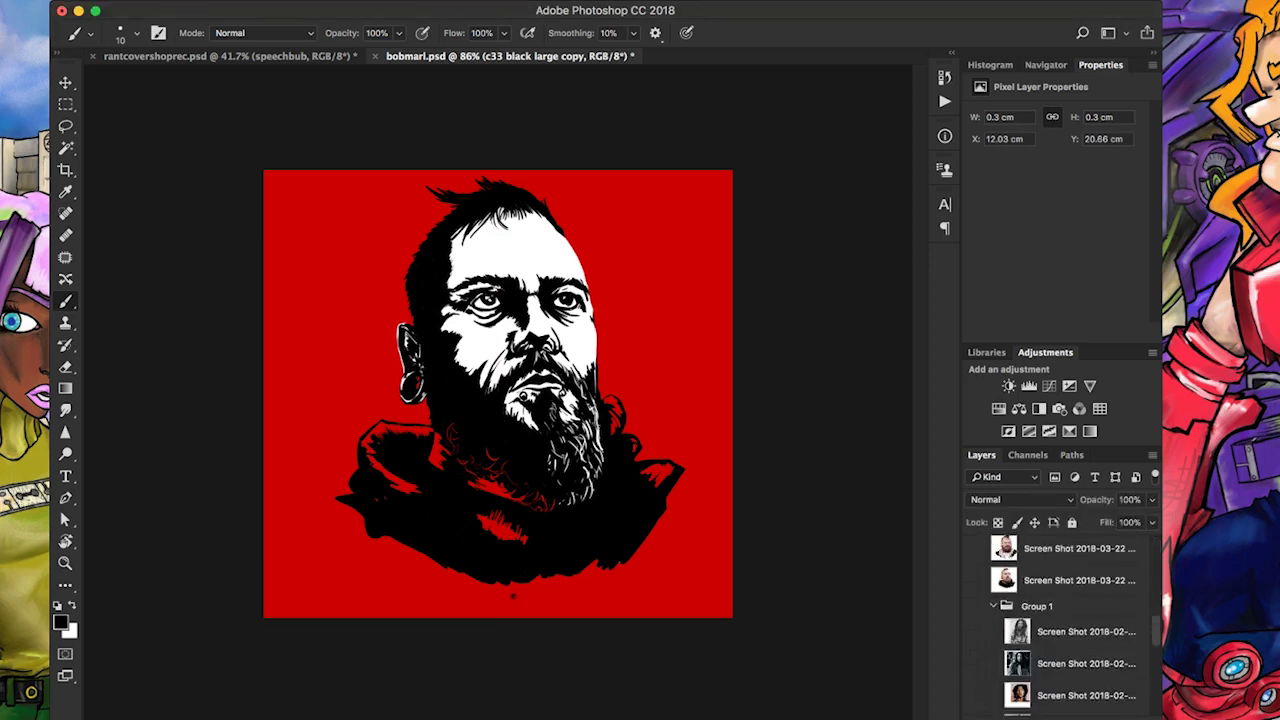
scroll(1060, 625, "up", 5)
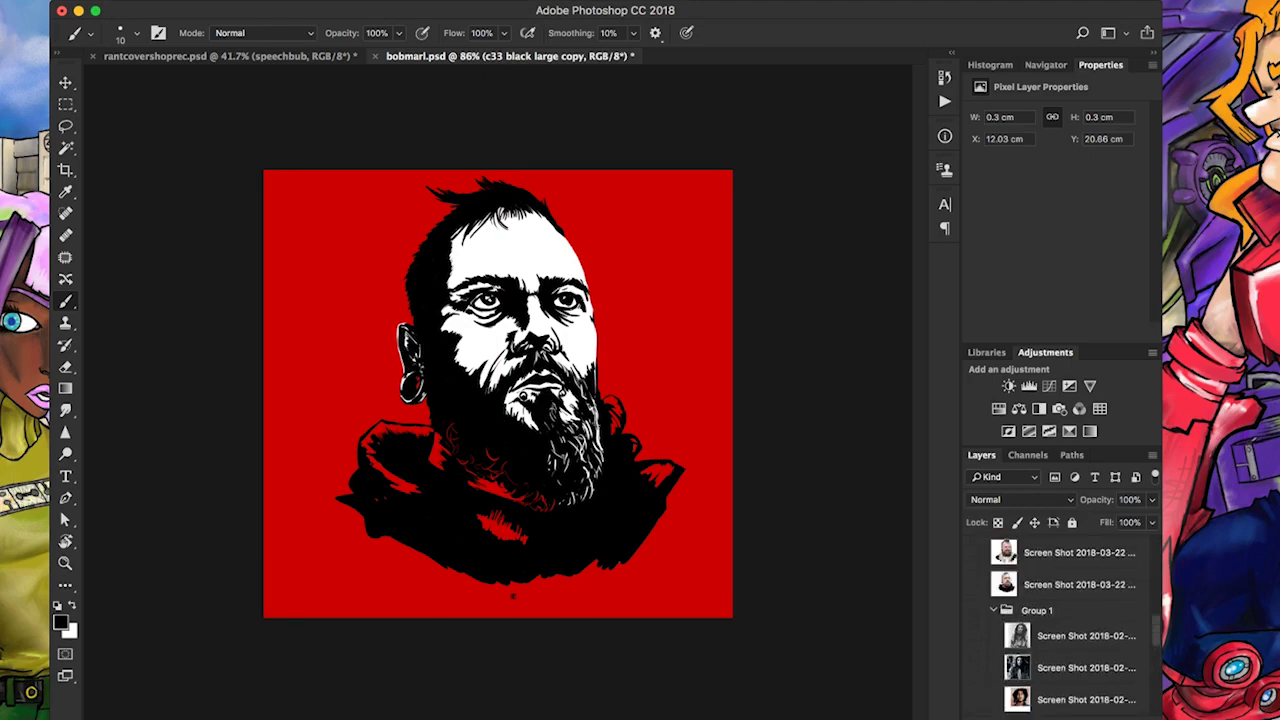
scroll(1060, 625, "down", 2)
left_click(975, 563)
scroll(1060, 625, "up", 2)
left_click(975, 628)
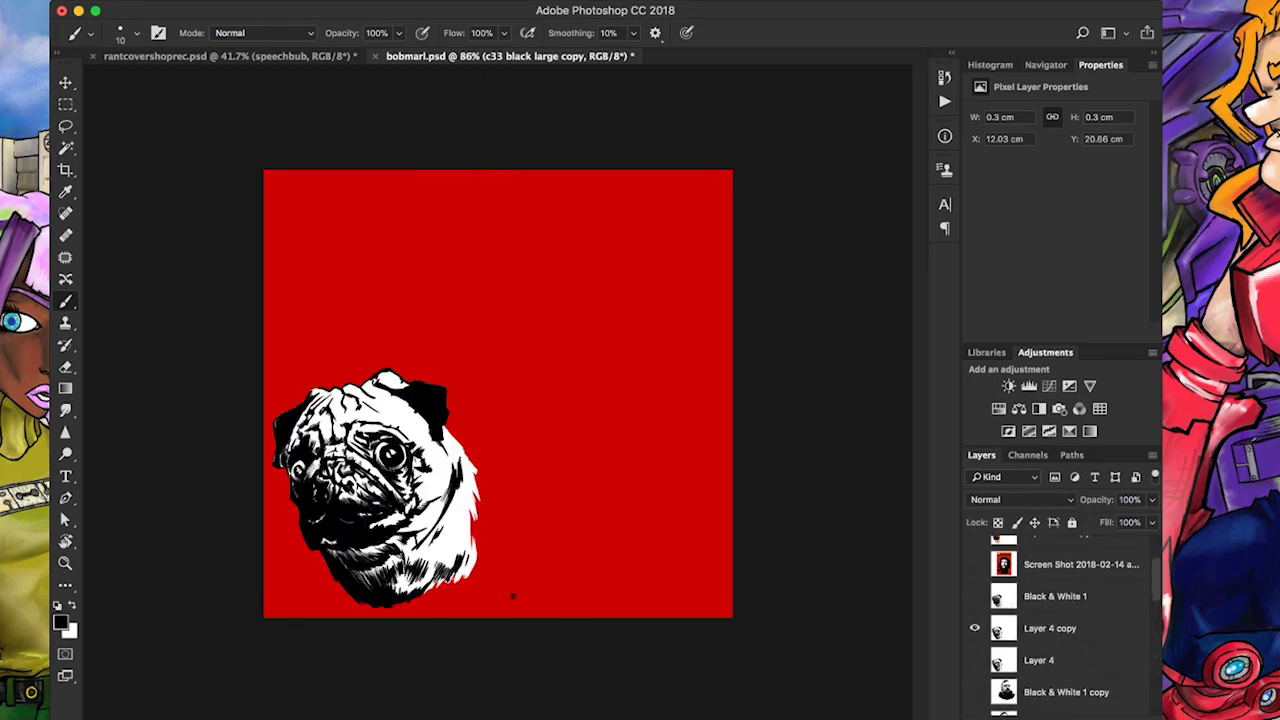
Duplicate Layer 4 copy and enlarge the duplicated pug to fill the centre of the canvas
key("ctrl+j")
key("ctrl+t")
left_click_drag(480, 366, 611, 199)
left_click_drag(380, 396, 400, 416)
key("Return")
key("b")
Duplicate c33 black large copy, hide the original, and move the new mark just below the pug at Y 18.45 cm
left_click(1055, 596)
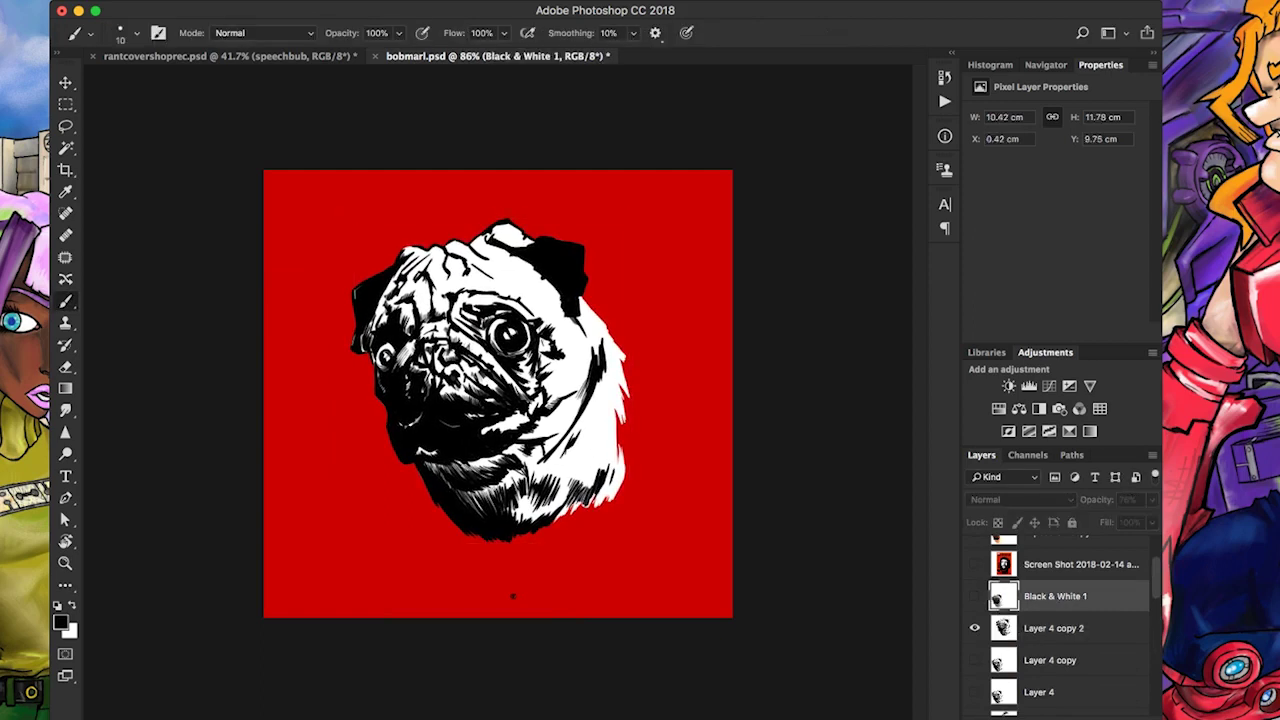
scroll(1060, 625, "up", 2)
left_click(1066, 583)
key("ctrl+j")
left_click(975, 615)
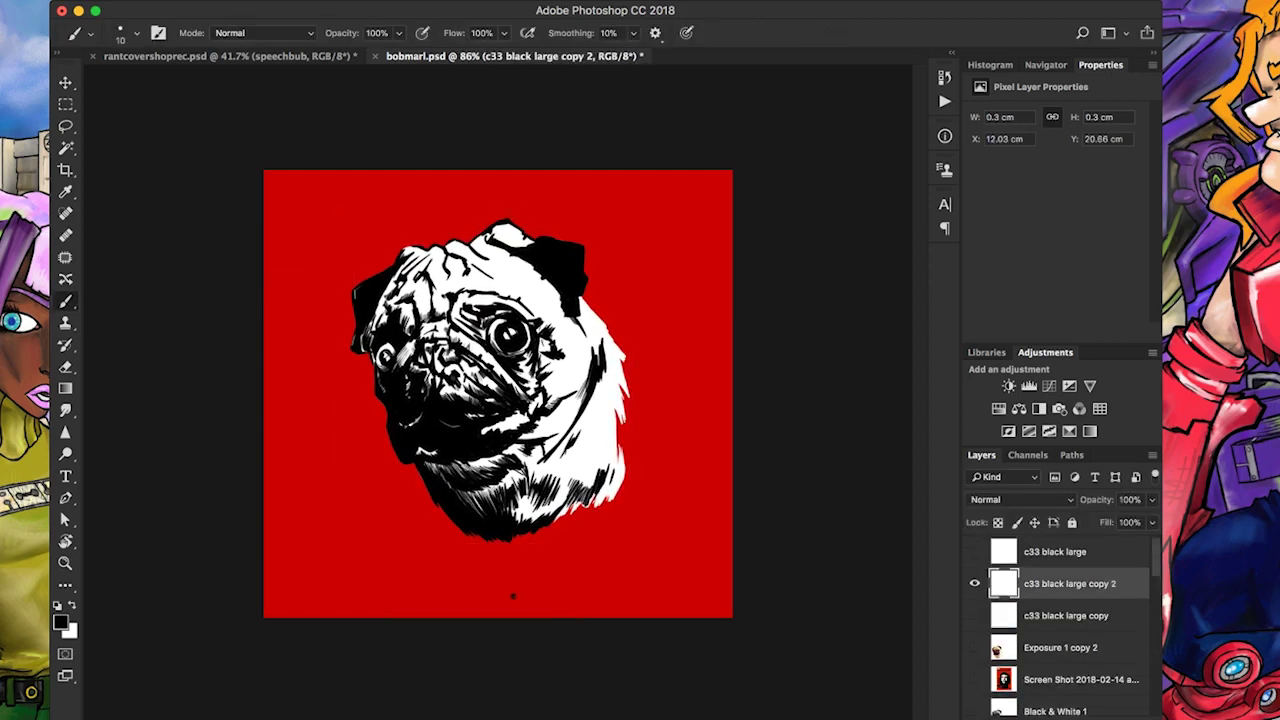
left_click_drag(512, 598, 513, 549)
key("ctrl+z")
scroll(497, 396, "up", 3)
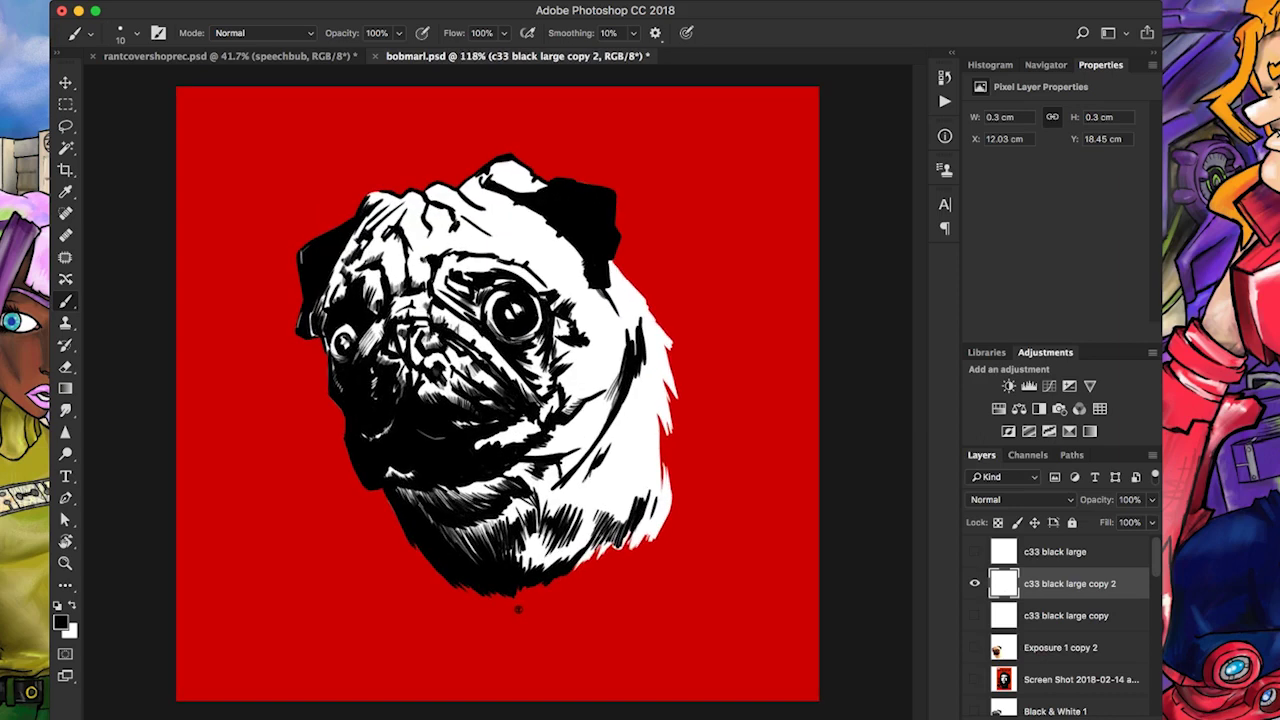
Move c33 black large copy 2 directly beneath Layer 4 copy 2 in the layer stack and merge the two layers
scroll(1060, 625, "down", 4)
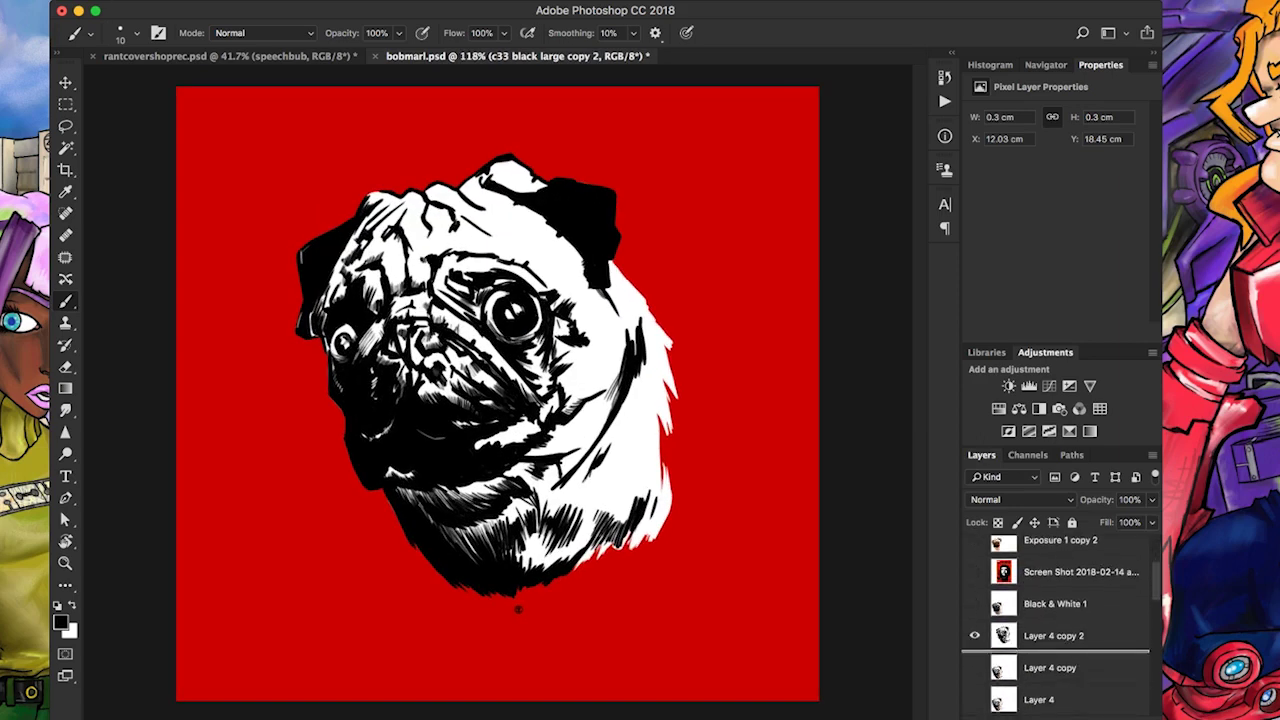
left_click_drag(1060, 650, 1060, 650)
left_click(1053, 603, "shift")
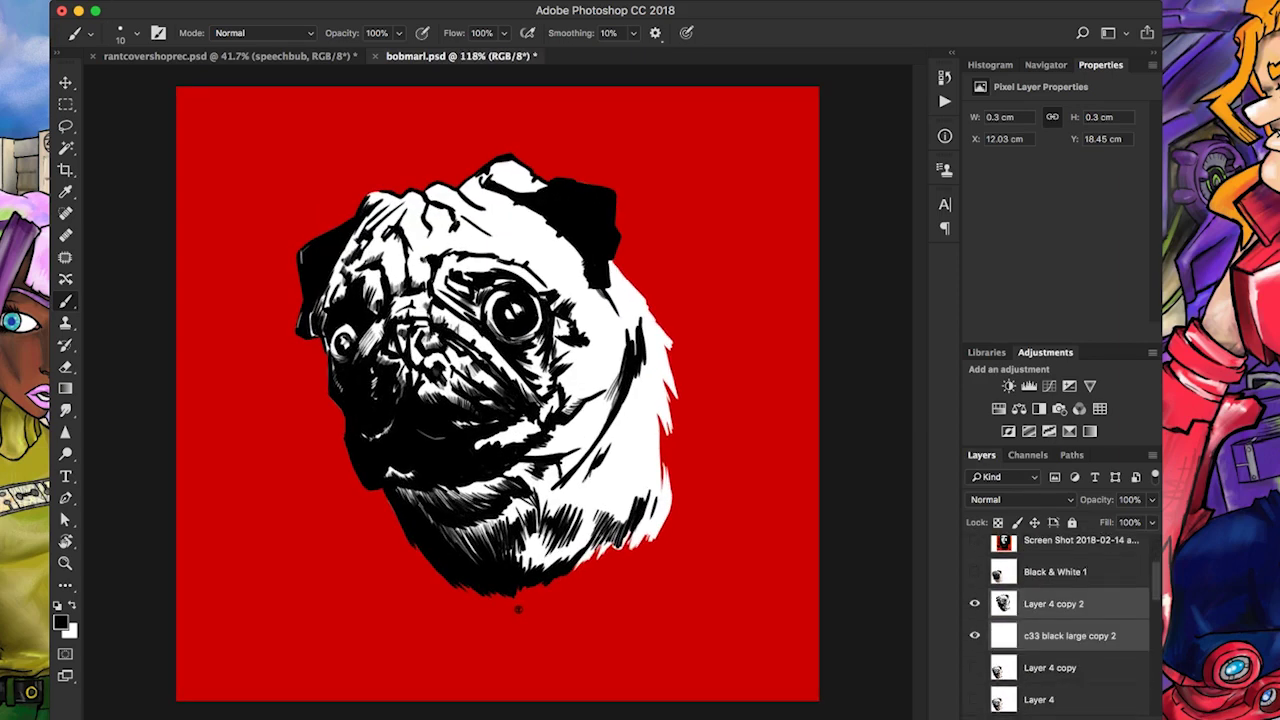
key("super+e")
Raise the merged Layer 4 copy 2 to just beneath c33 black large copy and hide it
key("super+bracketright")
key("super+bracketright")
key("super+bracketright")
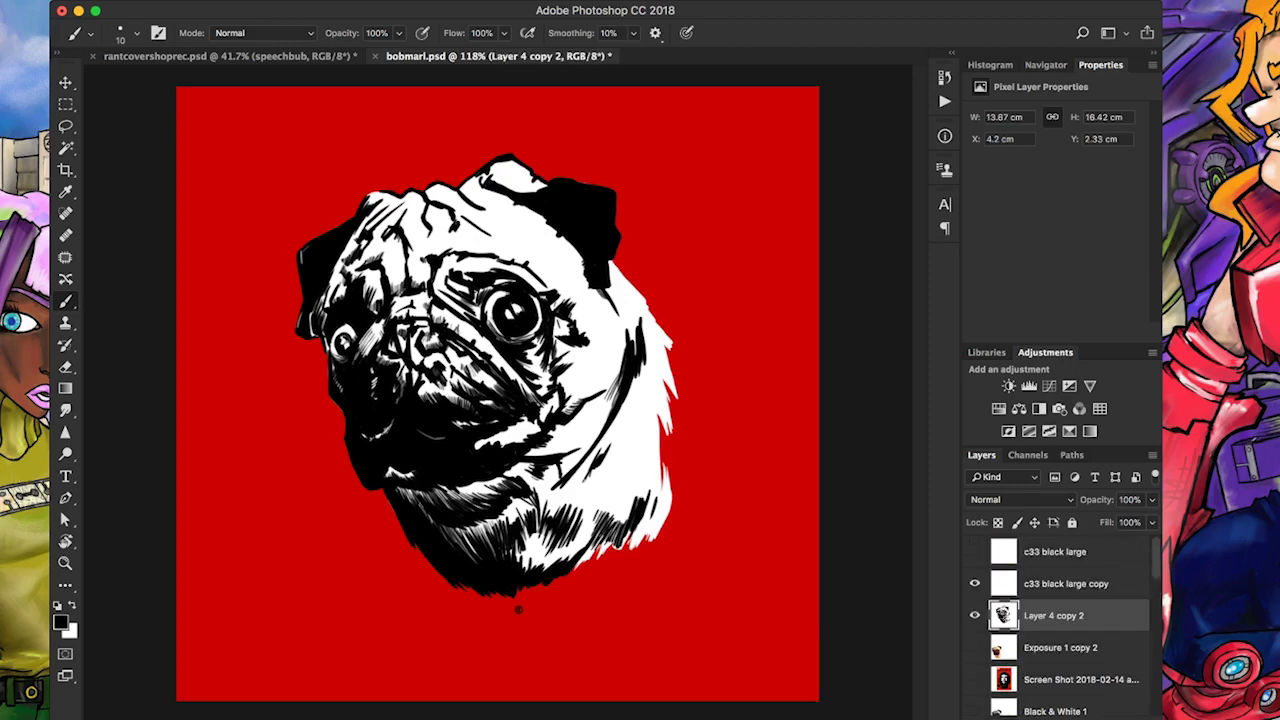
key("super+comma")
Lower c33 black large copy in the layer stack to directly beneath Layer 5 copy 3
key("alt+bracketright")
key("super+bracketleft")
key("super+bracketleft")
key("super+bracketleft")
key("super+bracketleft")
key("super+bracketleft")
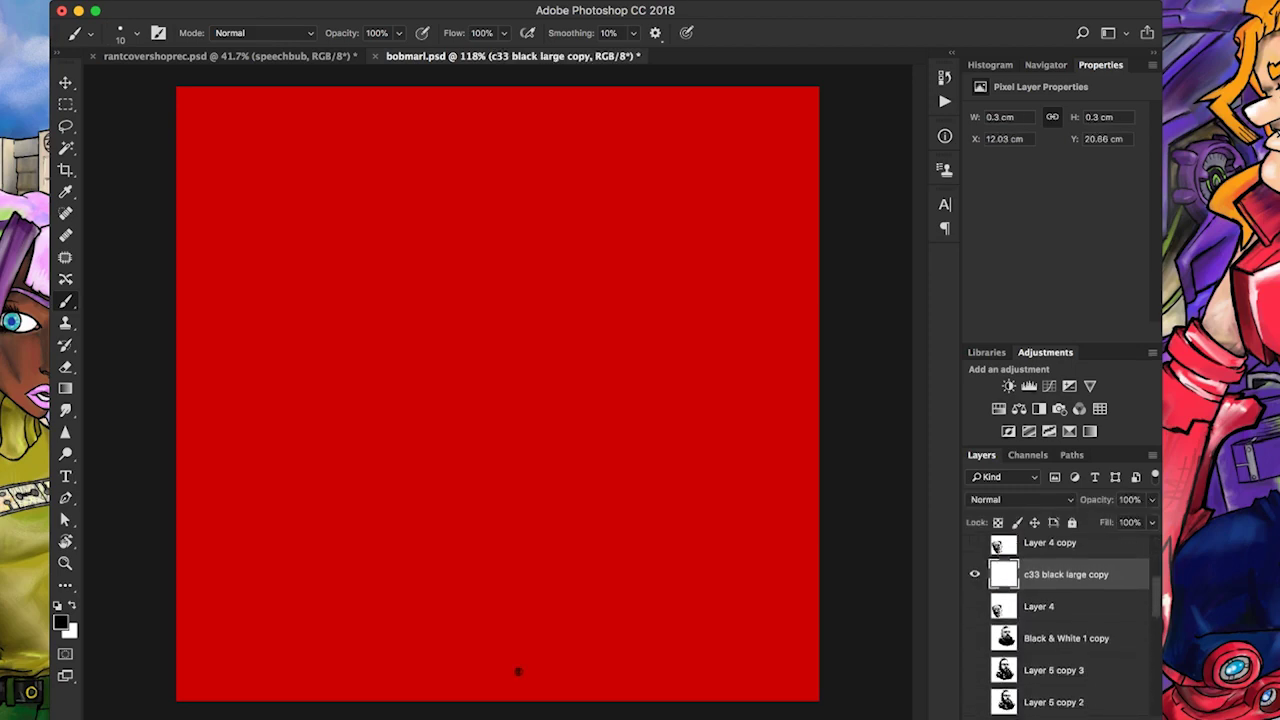
key("super+bracketleft")
key("super+bracketleft")
key("super+bracketleft")
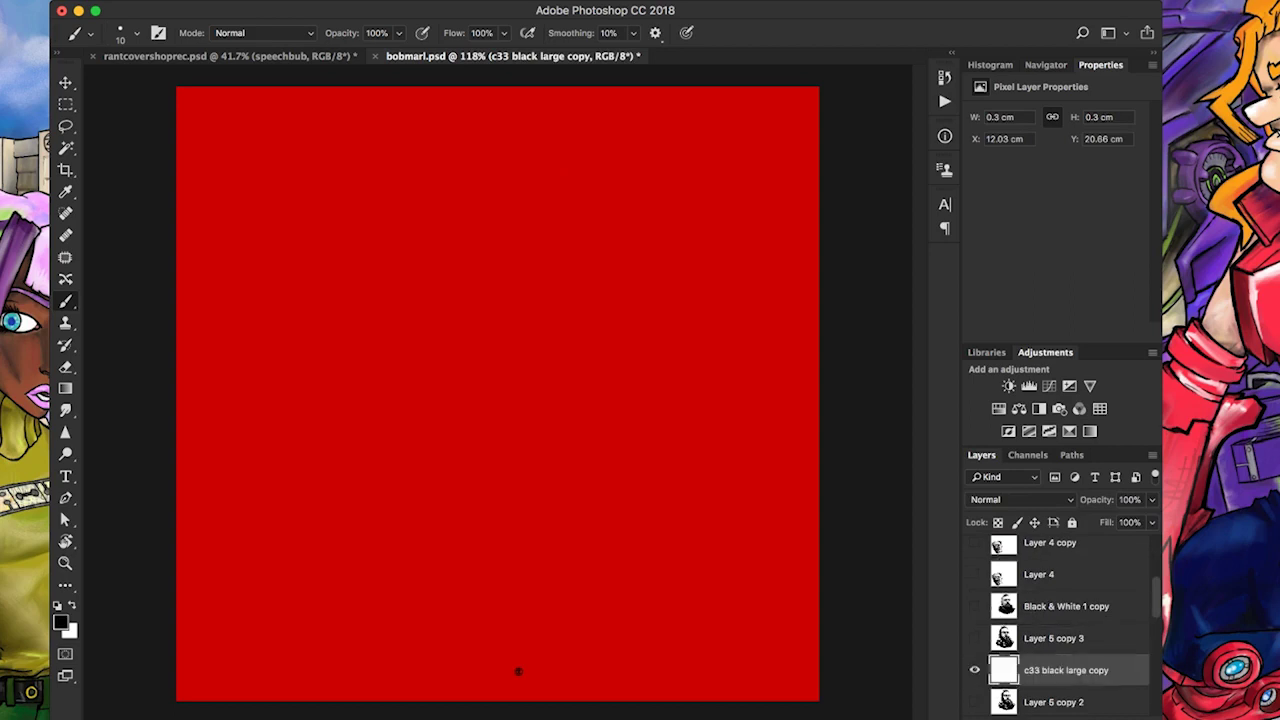
Show Layer 5 copy 3 and merge it with c33 black large copy
key("alt+shift+bracketright")
key("super+comma")
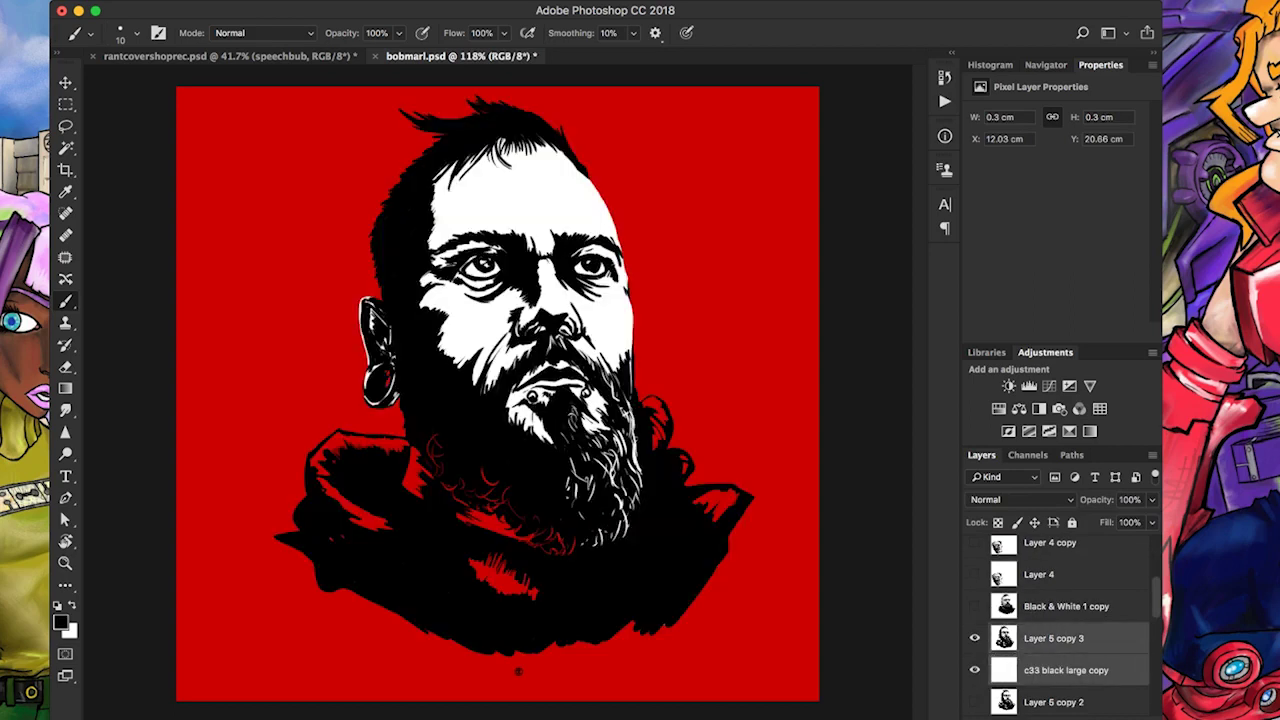
key("super+e")
Move the merged Layer 5 copy 3 in the stack to just beneath c33 black large and hide it
key("super+bracketleft")
key("super+bracketleft")
key("super+bracketleft")
key("super+comma")
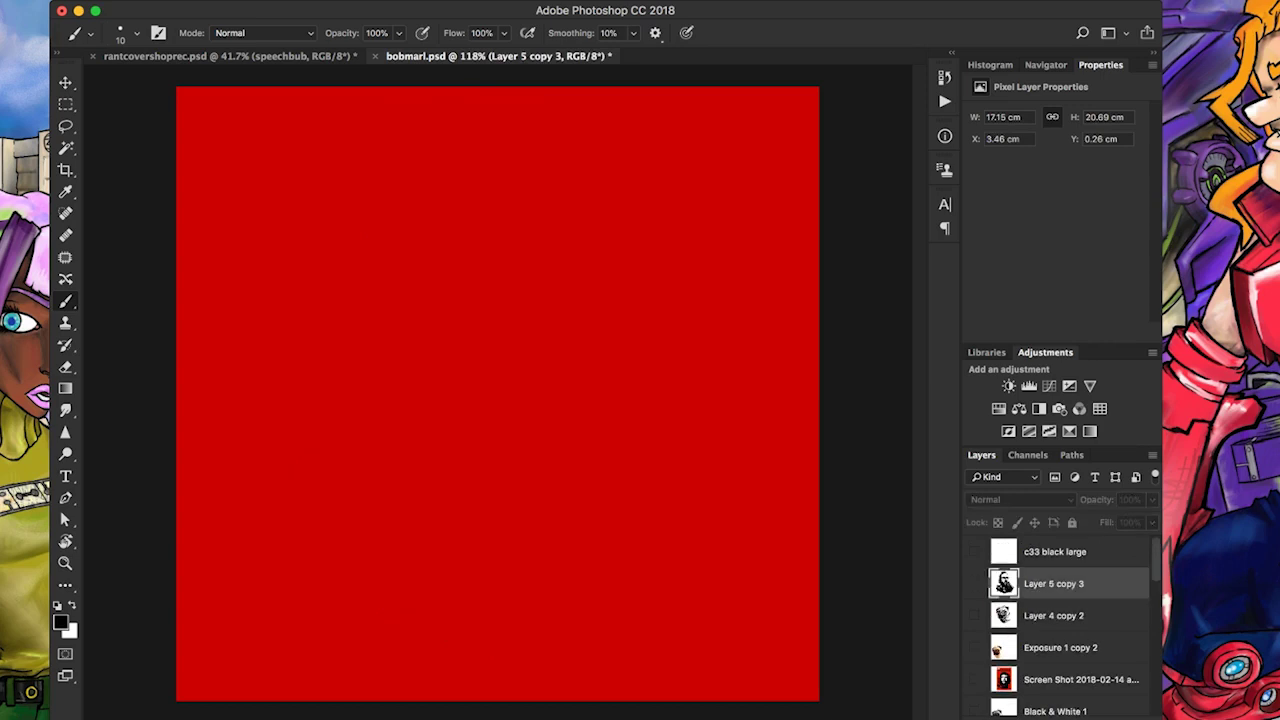
Lower the c33 black large layer in the stack to between Layer 4 and Black & White 1 copy
key("alt+bracketright")
key("super+bracketleft")
key("super+bracketleft")
key("super+bracketleft")
key("super+bracketleft")
key("super+bracketleft")
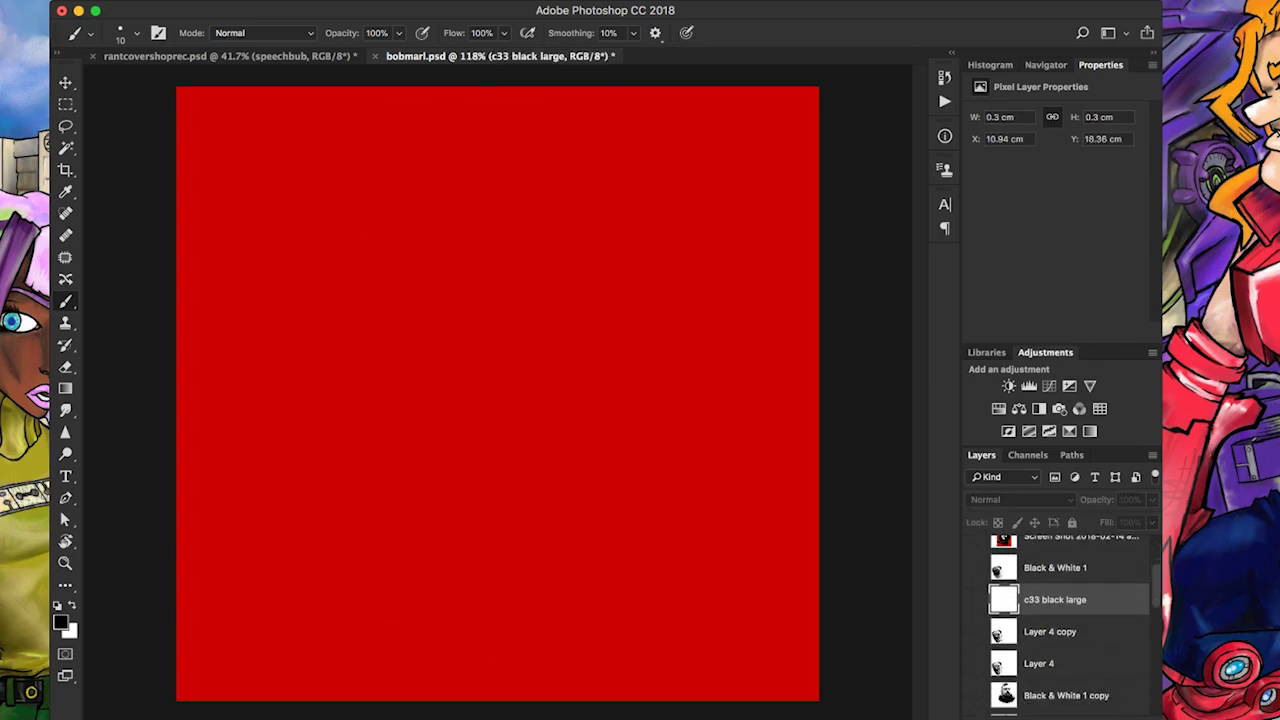
key("super+bracketleft")
key("super+bracketleft")
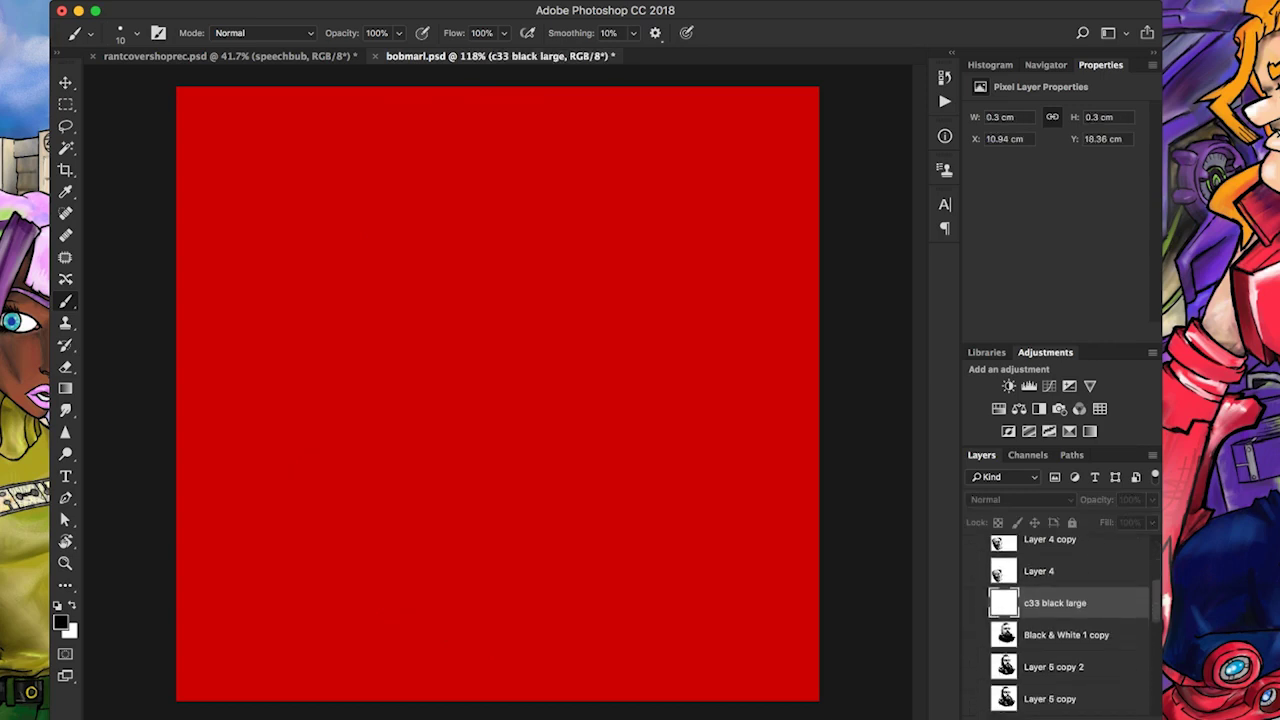
Duplicate Layer 5 copy 2 above c33 black large and show the copy together with Layer 4 copy
key("super+j")
key("super+comma")
left_click(975, 605)
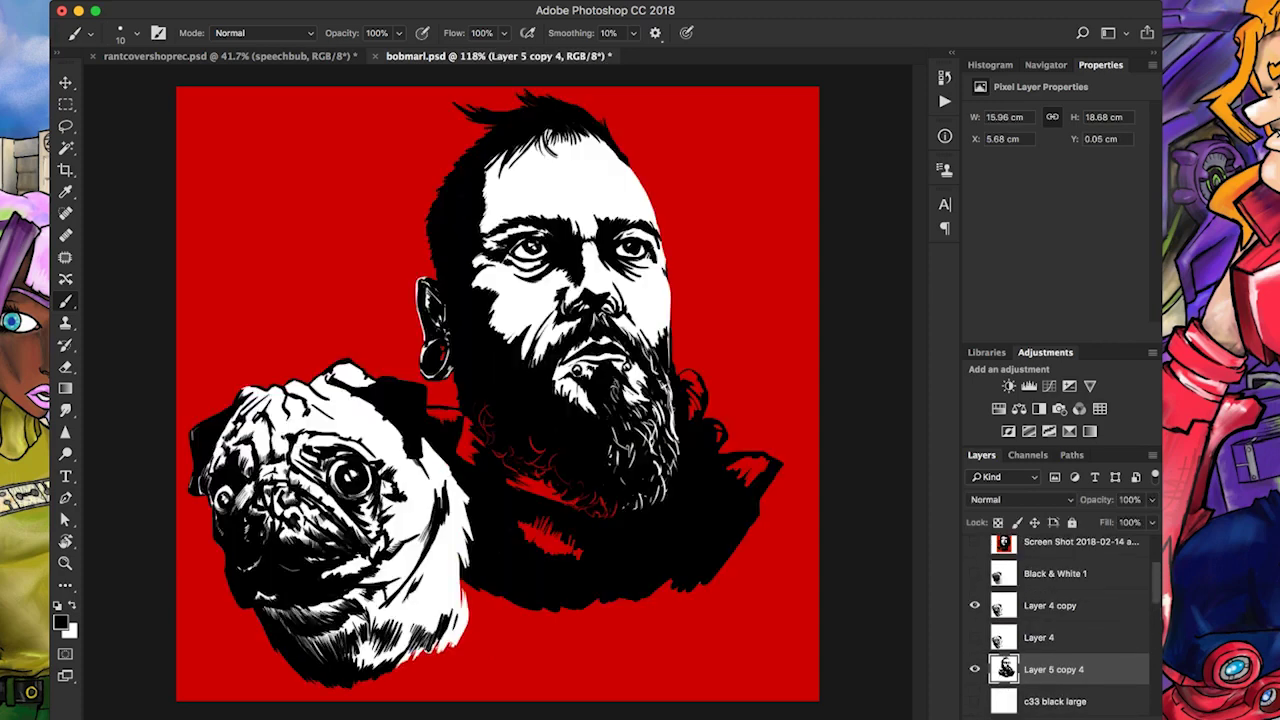
Show the c33 black large mark and move it to X 10.69 cm, Y 18.03 cm between the pug and the man
left_click(975, 701)
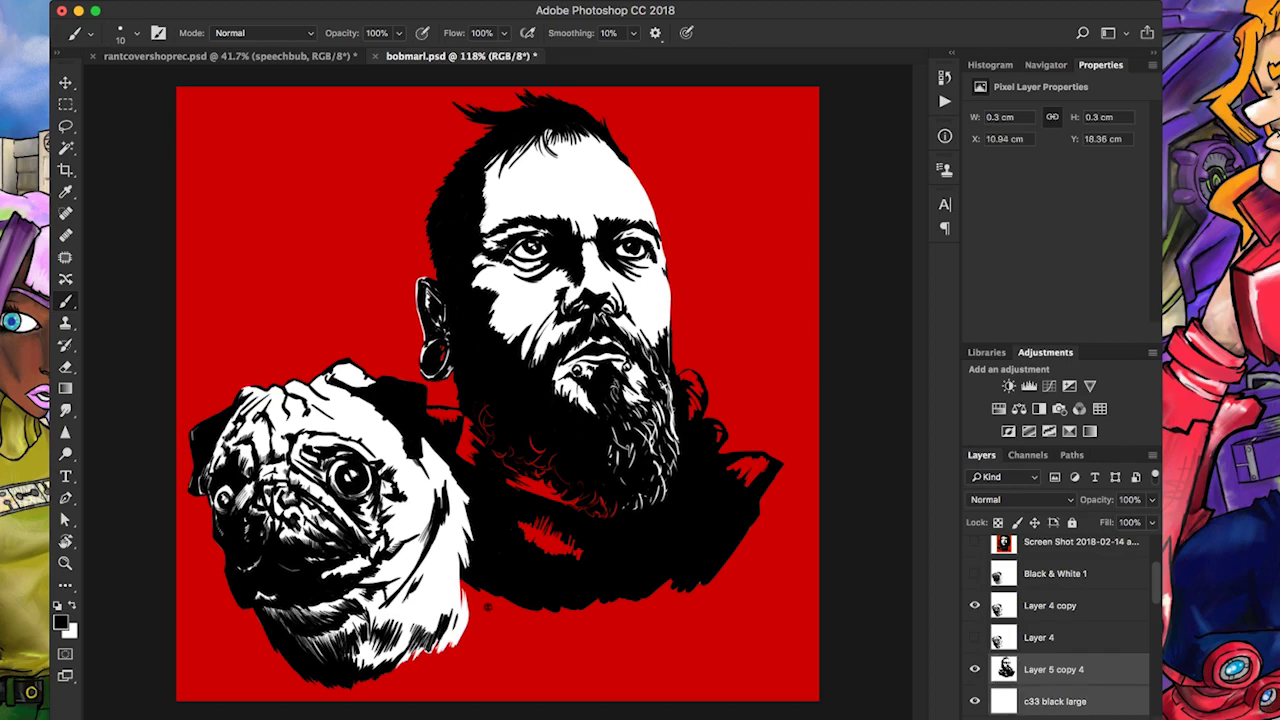
key("alt+bracketleft")
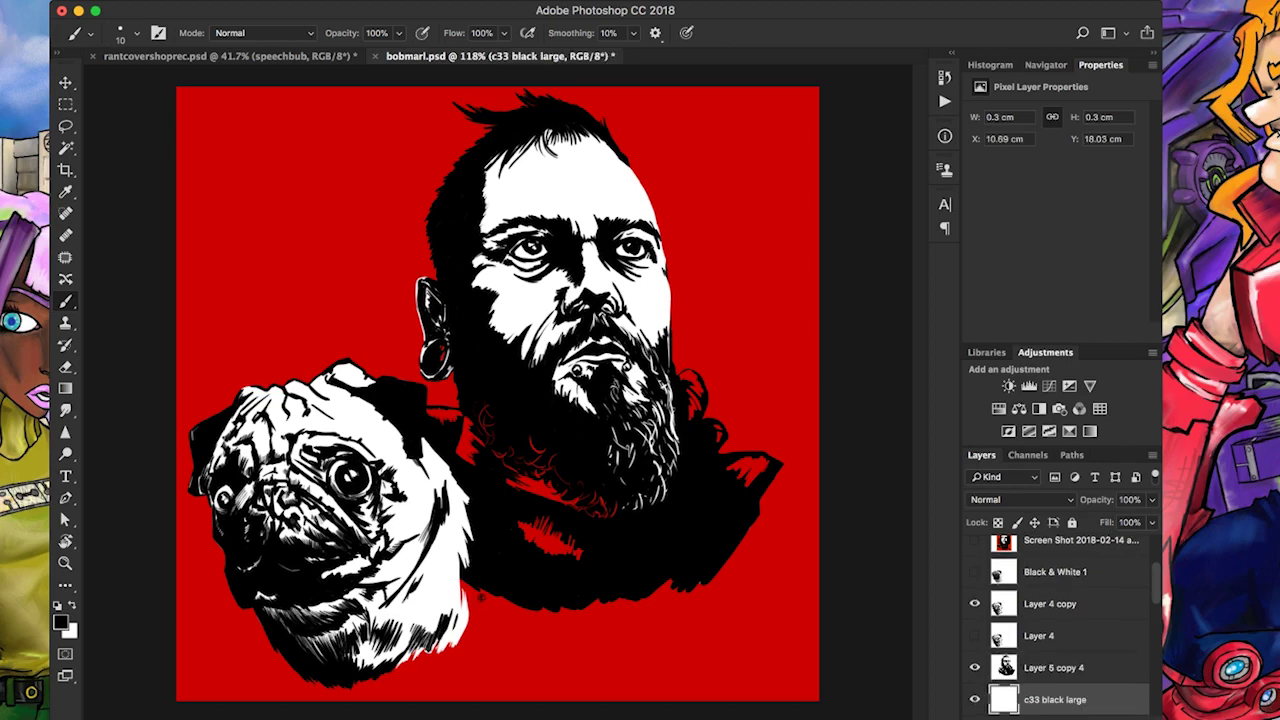